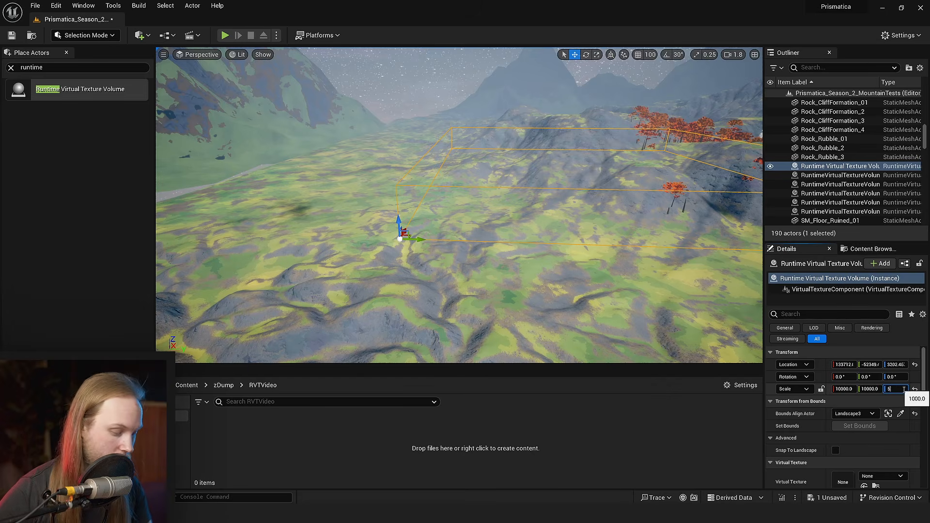
- Set the runtime virtual texture volume's Z scale to 5000 and move it down so that it encloses the terrain
text(000)
key(Return)
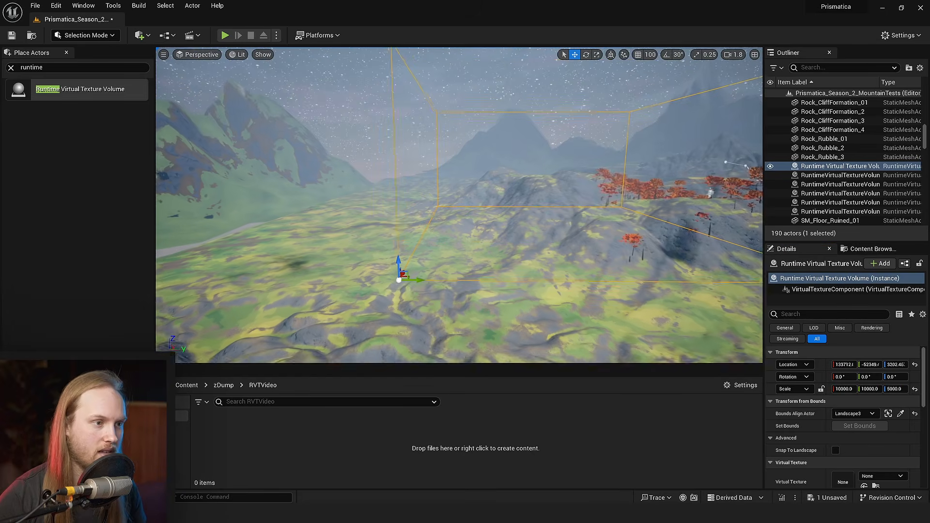
right_drag(421, 255, 418, 258)
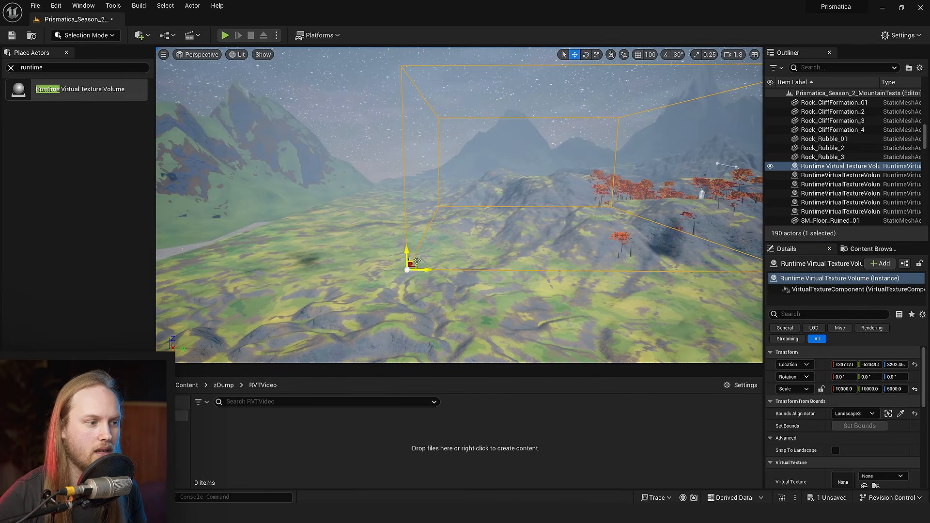
shift+drag(418, 261, 60, 400)
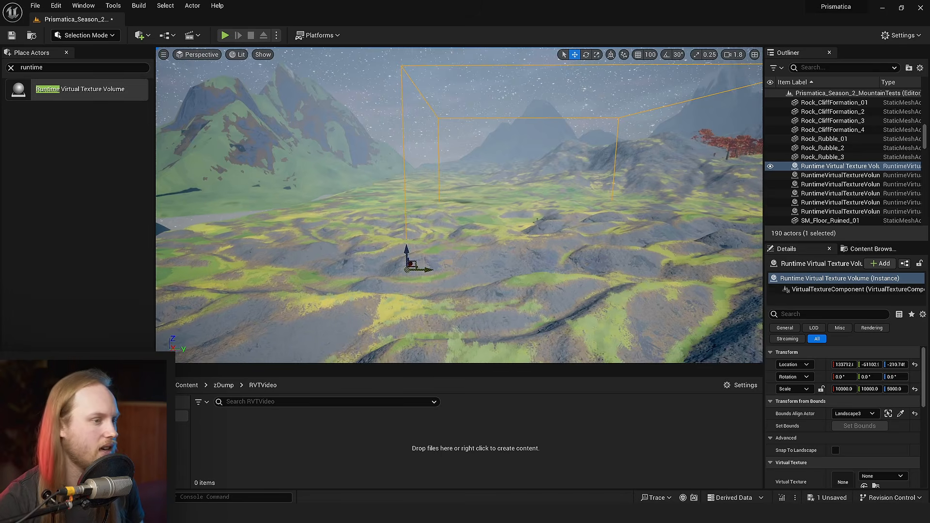
key(w)
right_drag(537, 222, 539, 224)
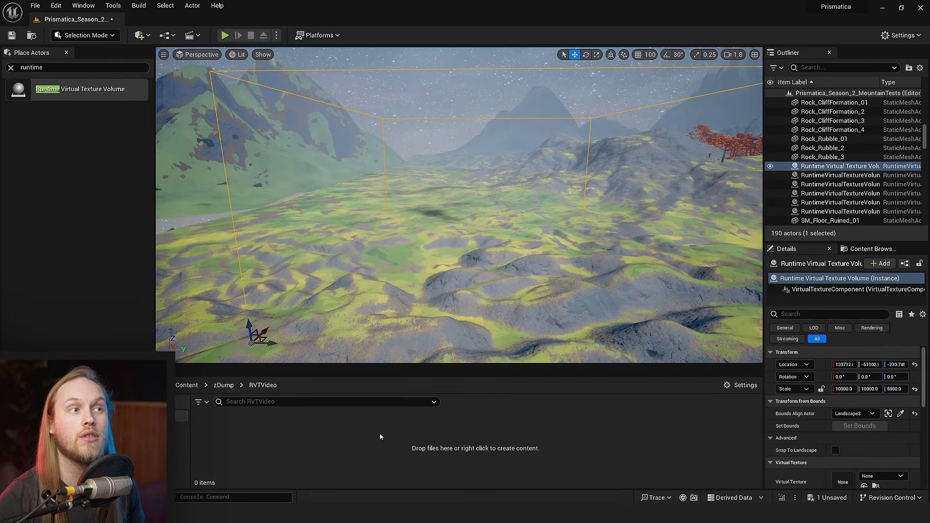
- Create a Runtime Virtual Texture asset named RVTVideoTesto in the RVTVideo folder
right_click(350, 441)
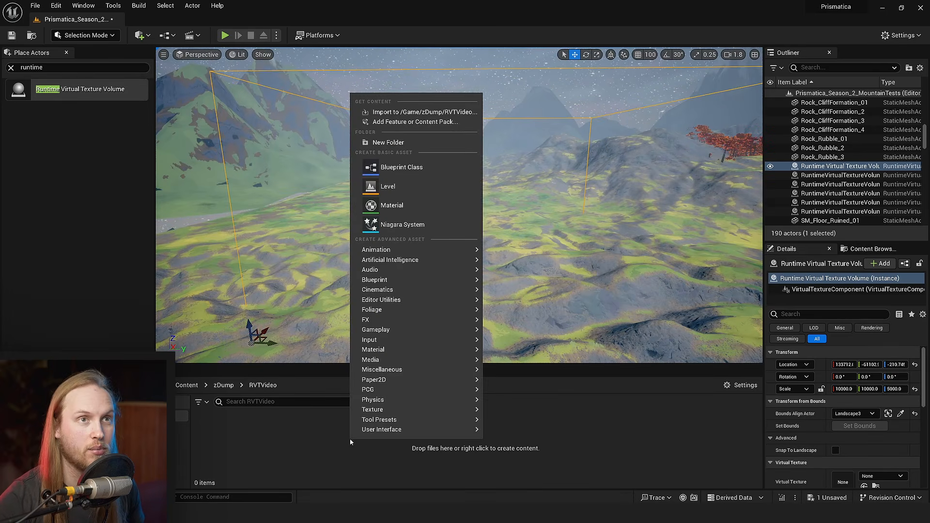
mouse_move(397, 350)
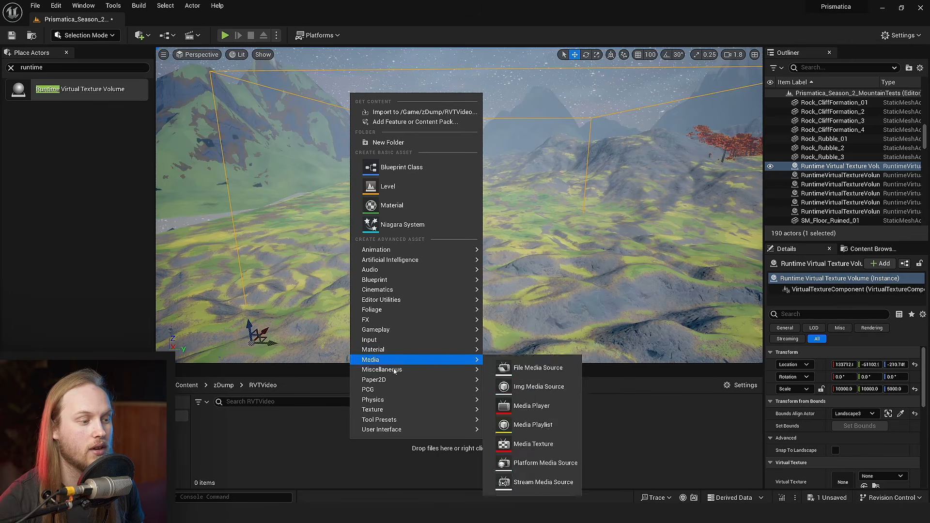
mouse_move(425, 402)
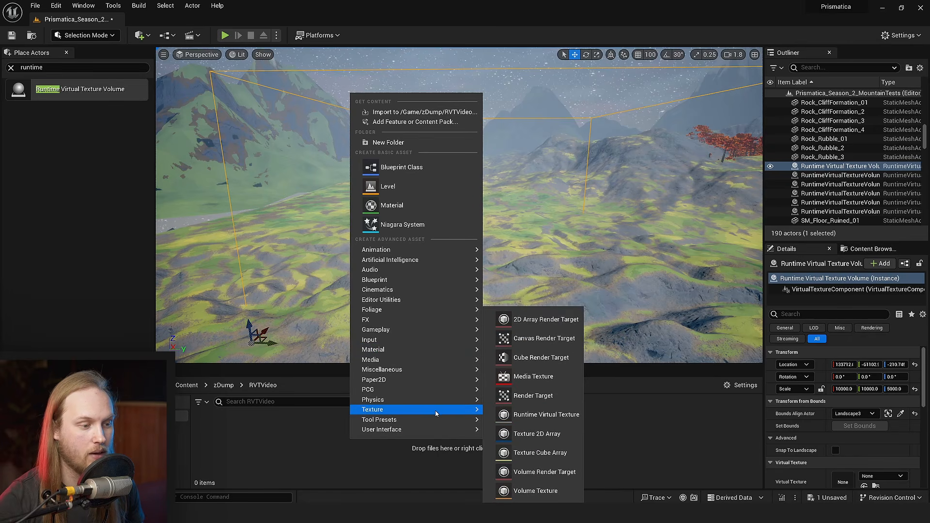
click(560, 415)
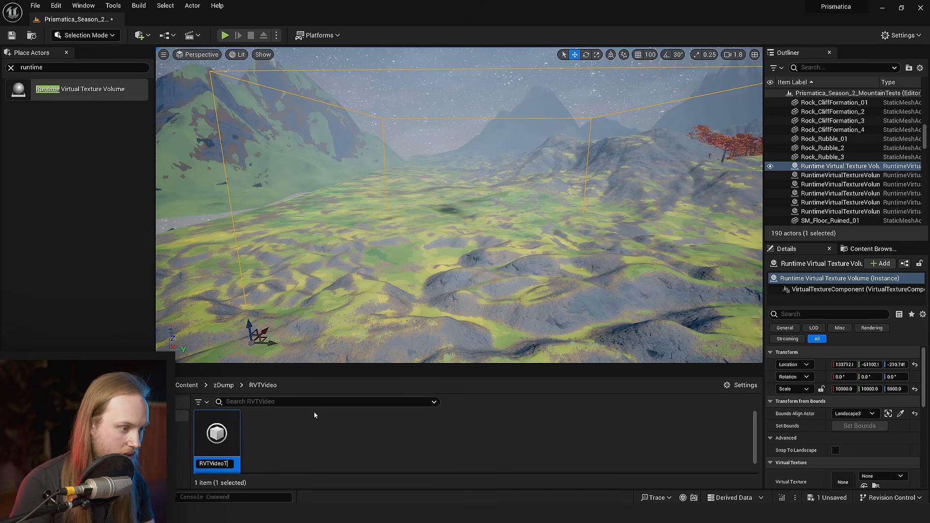
click(333, 429)
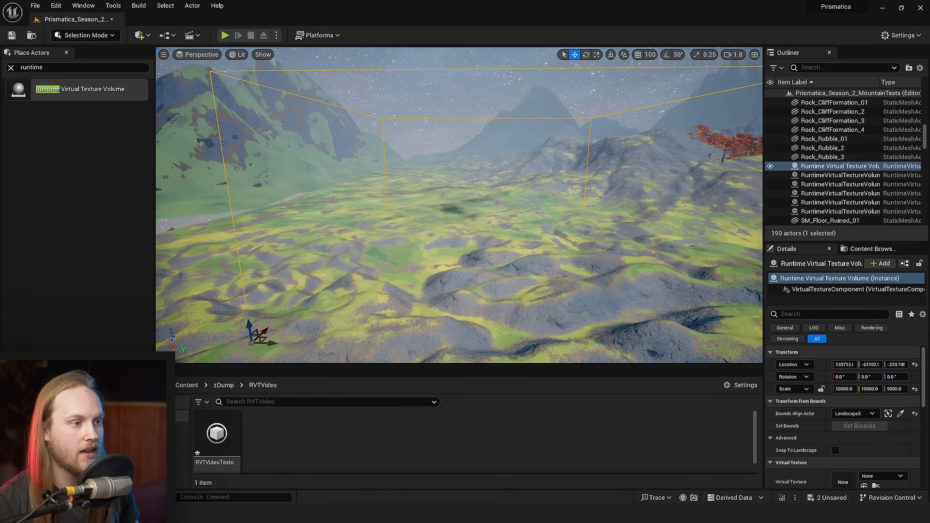
- Assign RVTVideoTesto as the virtual texture of the selected runtime virtual texture volume
right_drag(505, 210, 465, 243)
right_drag(505, 210, 540, 196)
scroll(825, 423, down, 4)
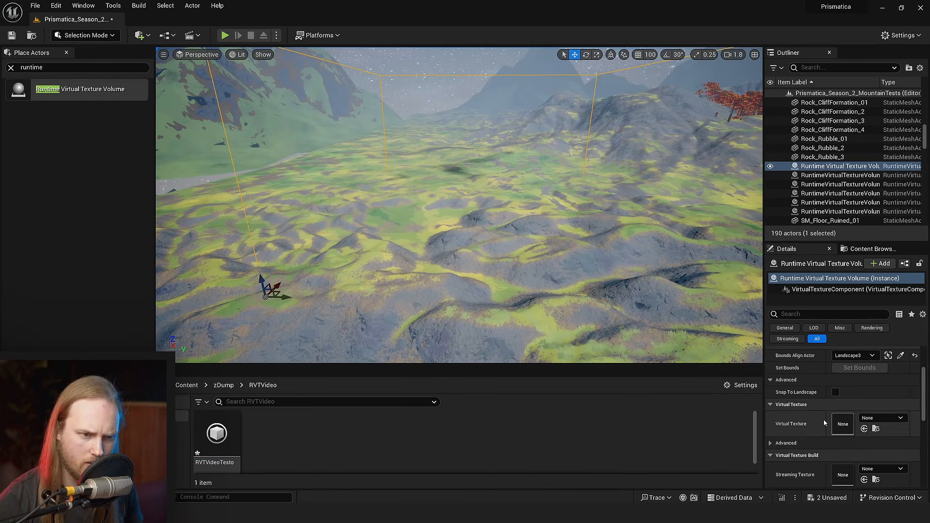
click(871, 419)
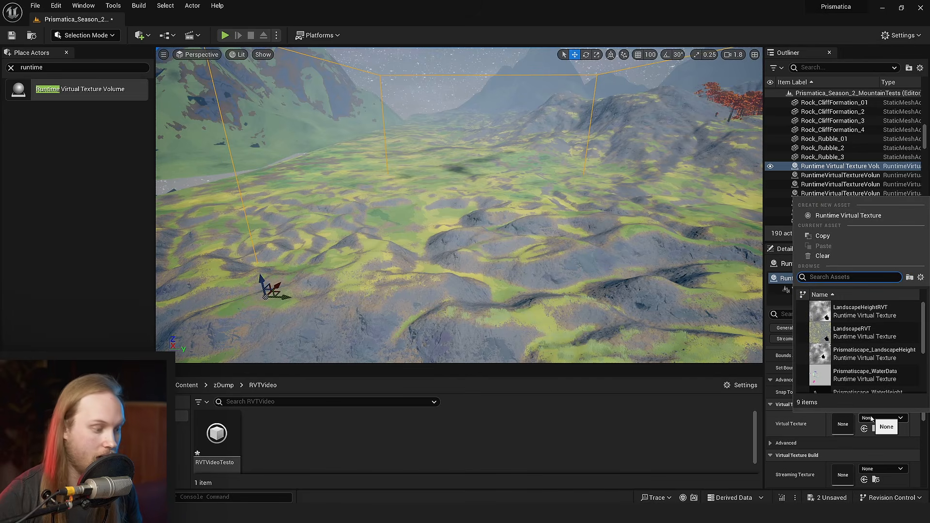
text(rvt)
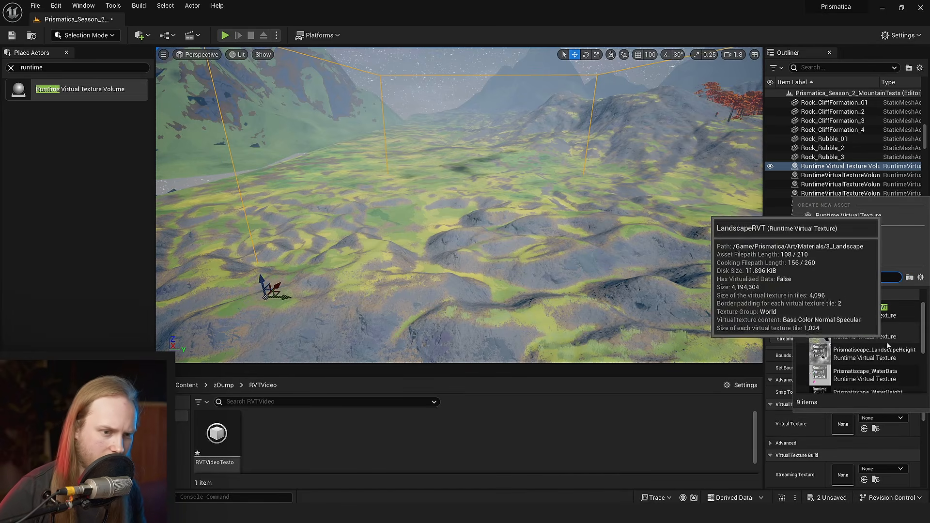
text(vid)
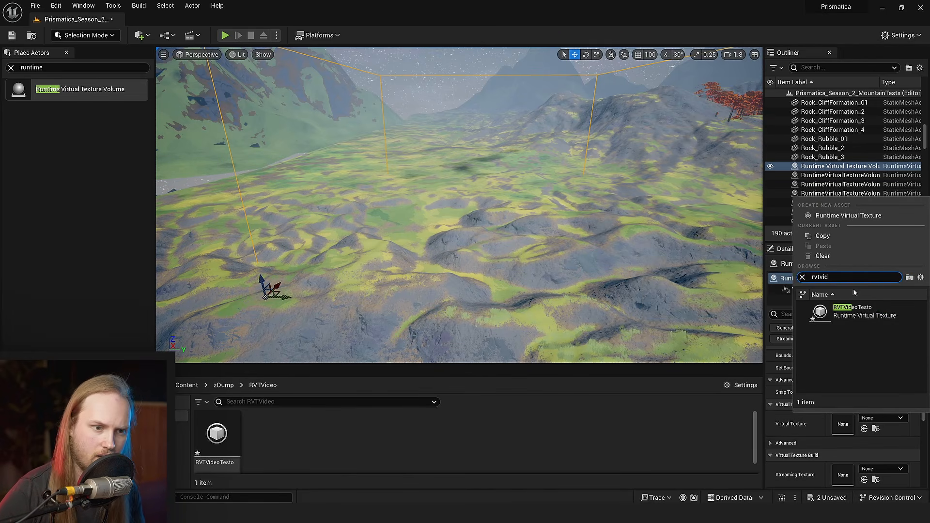
click(861, 312)
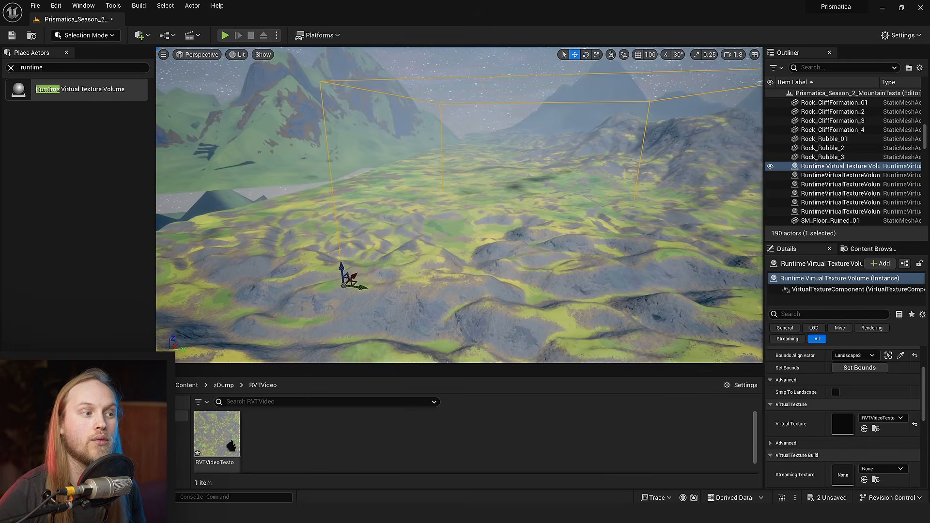
- Examine from above which part of the landscape the runtime virtual texture volume covers
right_drag(383, 154, 409, 154)
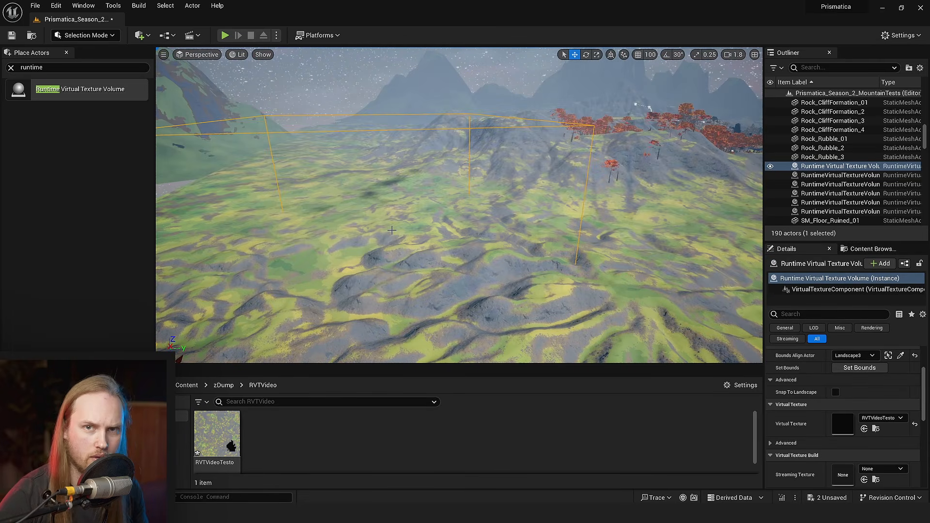
right_drag(392, 230, 311, 289)
scroll(392, 230, up, 4)
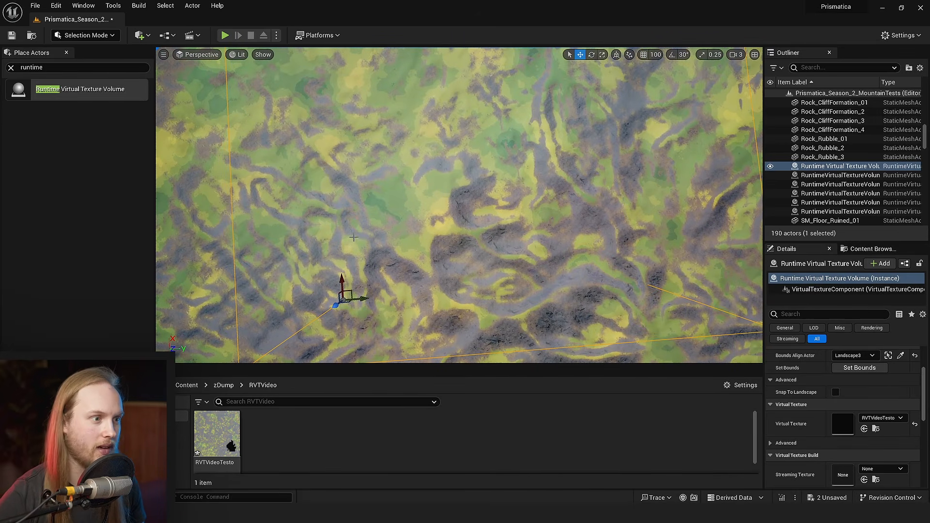
mouse_move(354, 238)
right_down()
mouse_move(232, 240)
mouse_move(227, 194)
mouse_move(225, 242)
mouse_move(364, 234)
right_up()
key(w)
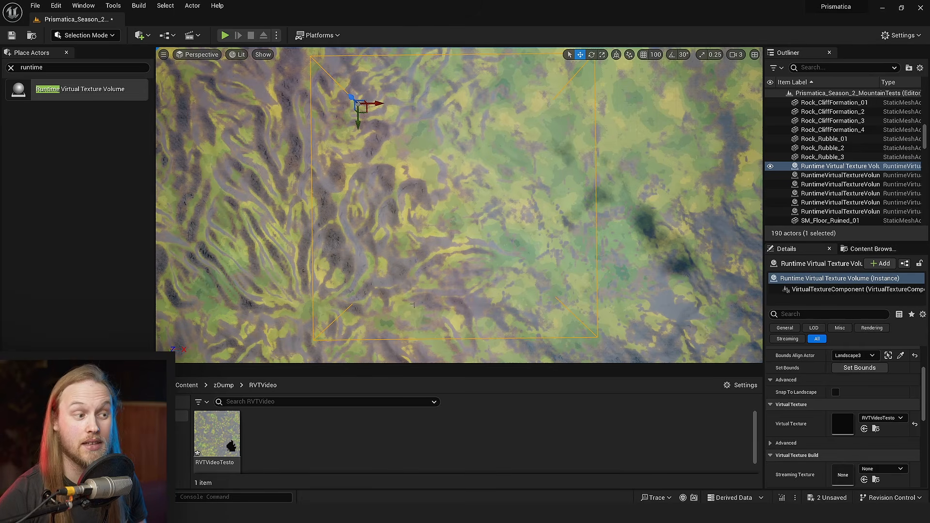
right_drag(509, 211, 508, 182)
- Open the RVTVideoTesto asset in an enlarged window and review its size and layout settings
double_click(209, 441)
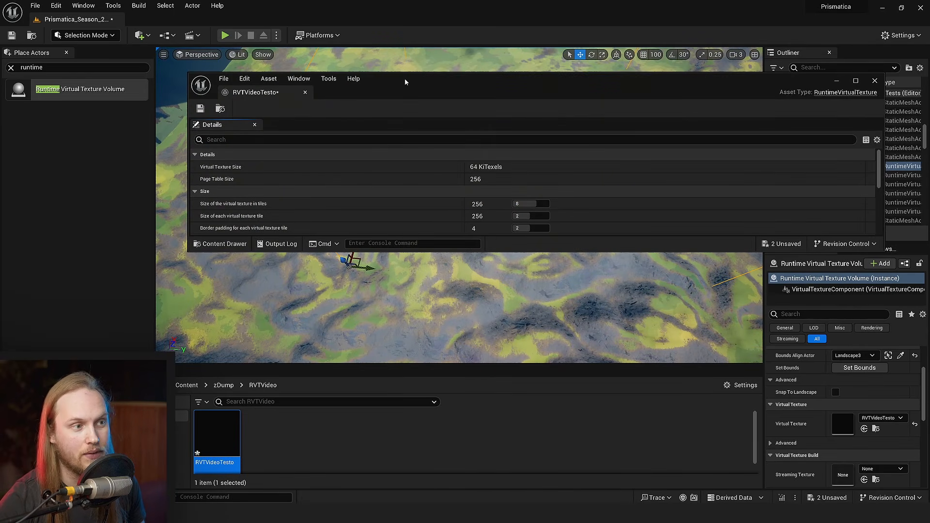
drag(416, 86, 377, 86)
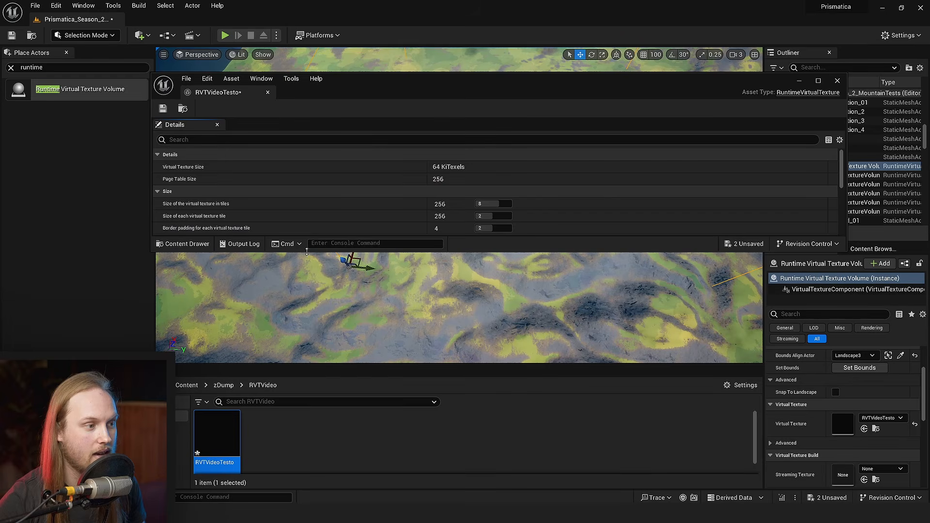
drag(307, 251, 307, 343)
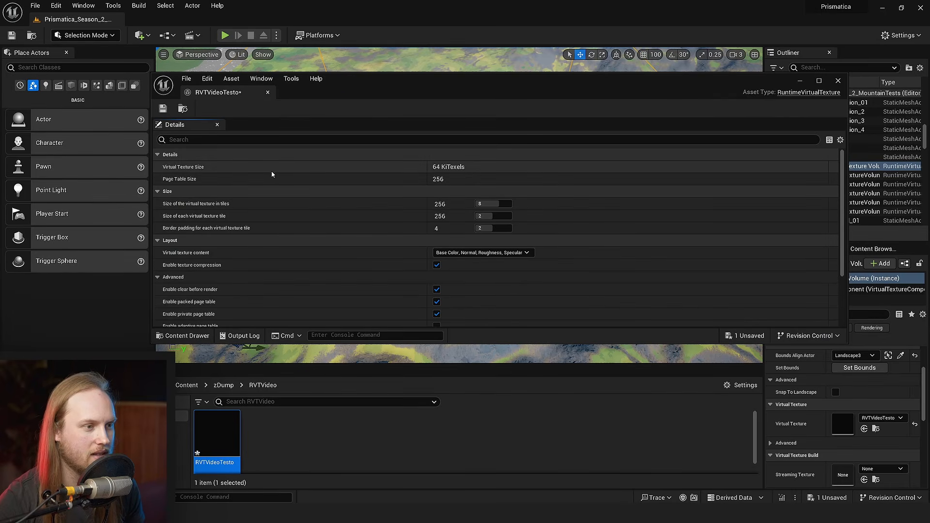
scroll(216, 184, down, 3)
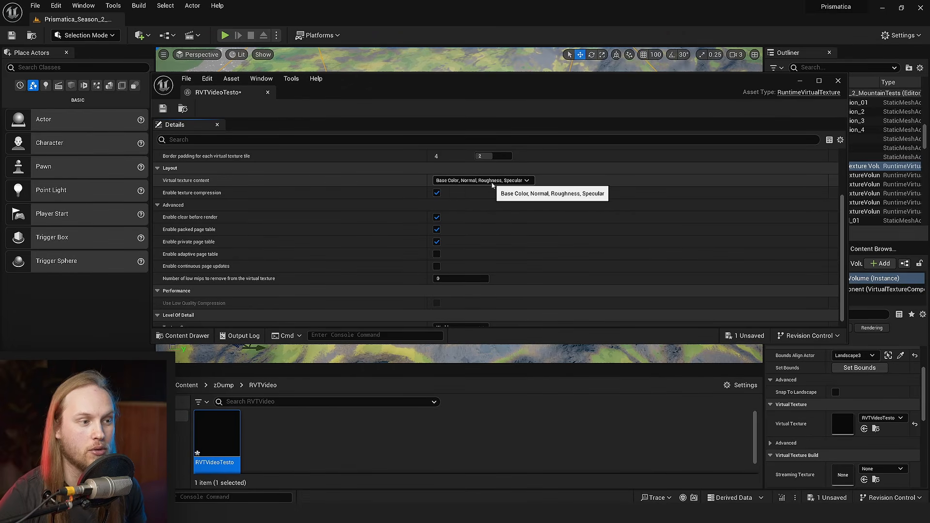
- Set the virtual texture content to YCoCg Base Color, Normal, Roughness, Specular, Mask, then save and close the asset
click(511, 183)
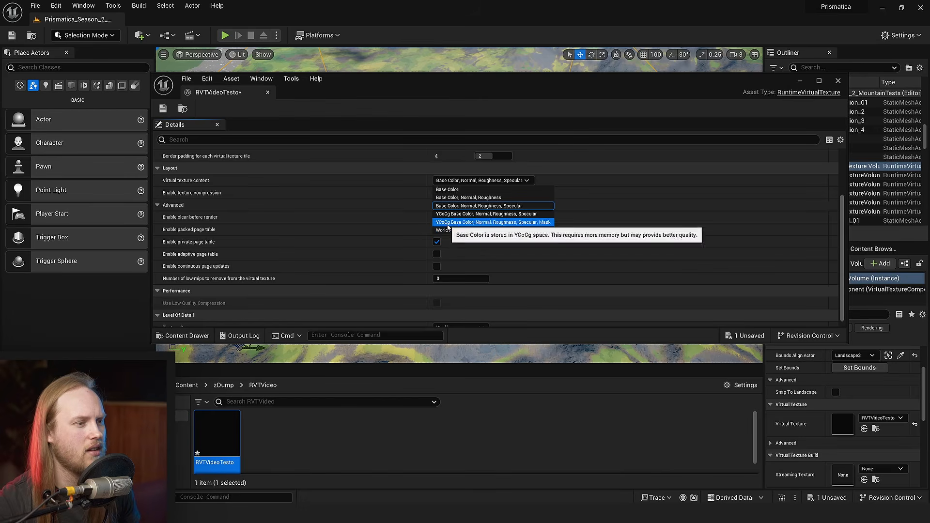
click(524, 270)
click(475, 181)
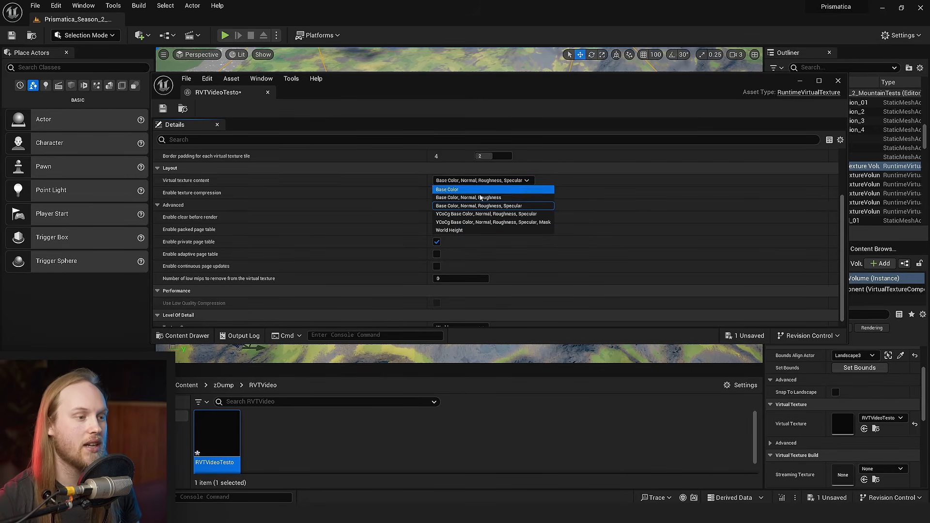
click(480, 225)
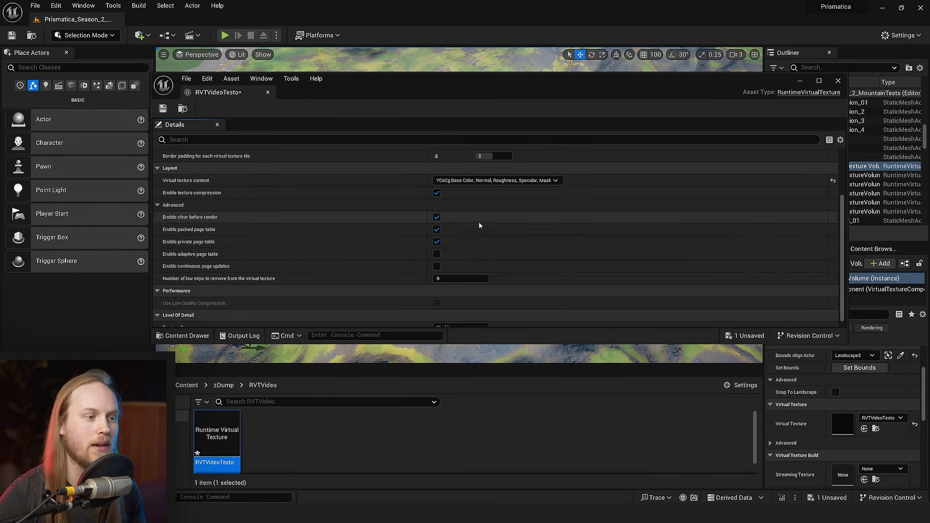
click(163, 109)
click(268, 92)
- Place a Plane shape over the landscape inside the volume, scale it up and raise it above the terrain
right_click(312, 432)
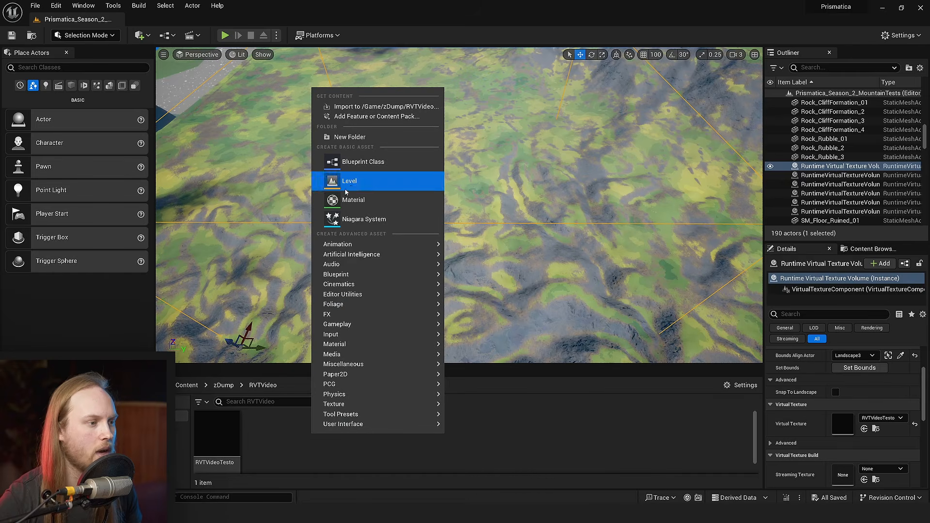
click(71, 86)
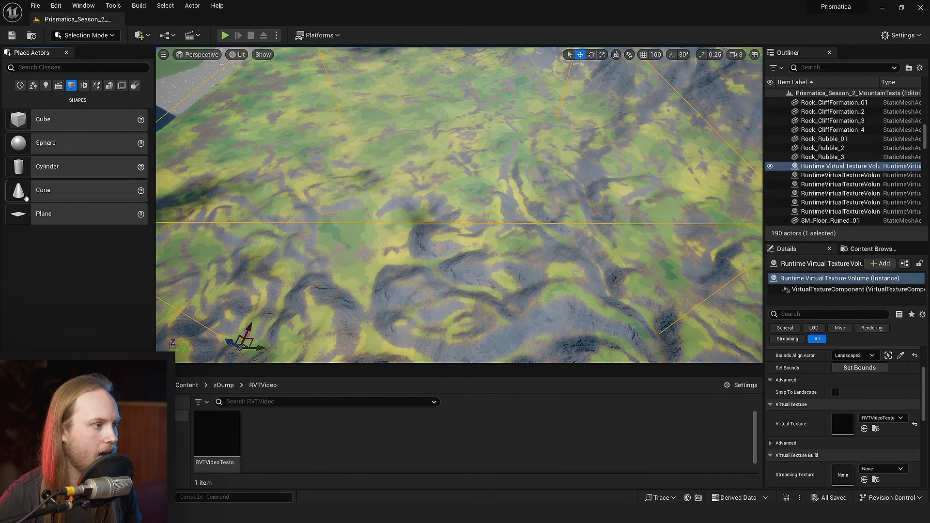
drag(430, 176, 417, 227)
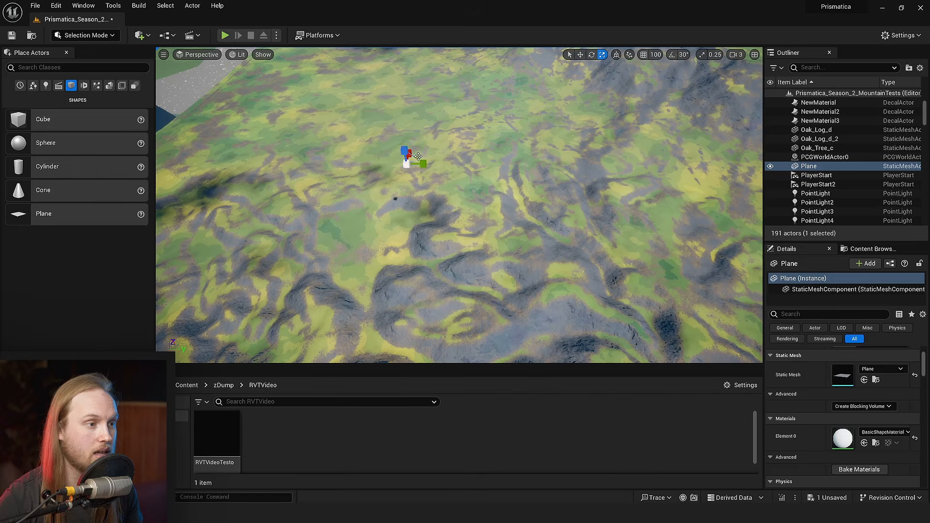
right_drag(419, 156, 419, 178)
drag(415, 192, 430, 182)
right_drag(430, 181, 441, 211)
key(w)
drag(451, 222, 468, 200)
- Create a material named DEbugRVTTesto in the RVTVideo folder and apply it to the plane
right_click(335, 434)
click(387, 202)
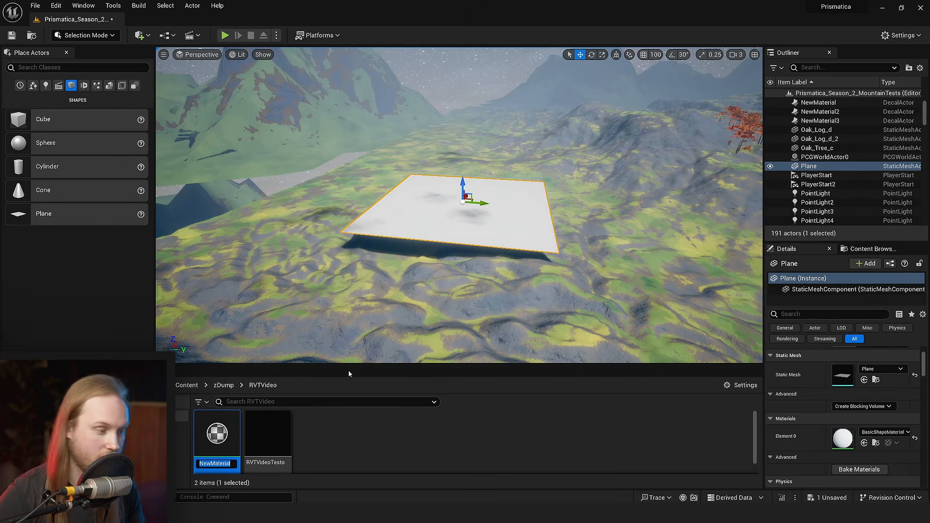
text(DEbugRVTTesto)
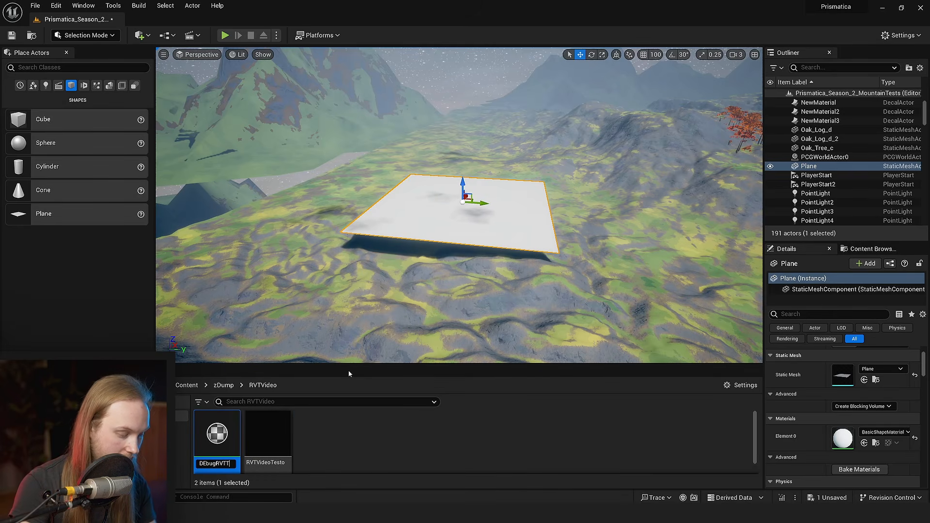
key(Return)
drag(225, 440, 458, 208)
scroll(458, 209, up, 3)
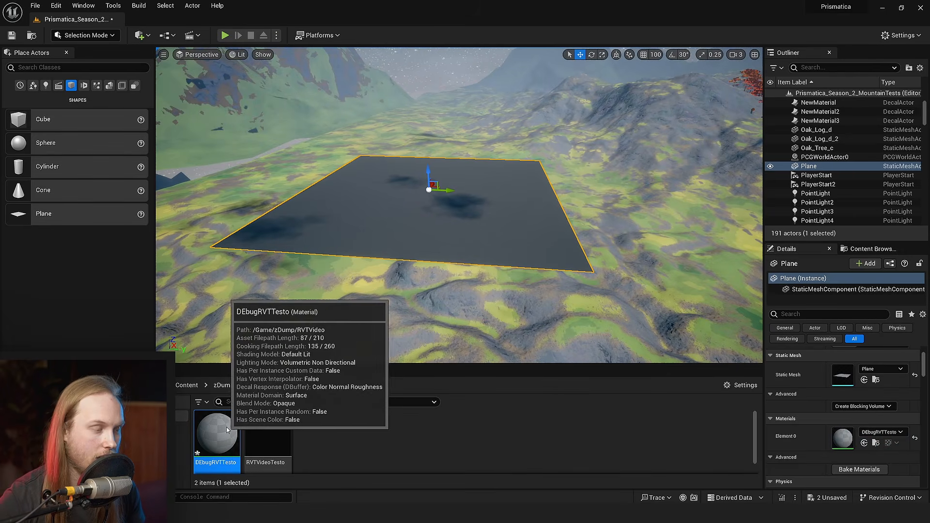
- Open the DEbugRVTTesto material in a maximized editor and add a RuntimeVirtualTextureSample node beside the material output
double_click(217, 439)
double_click(551, 85)
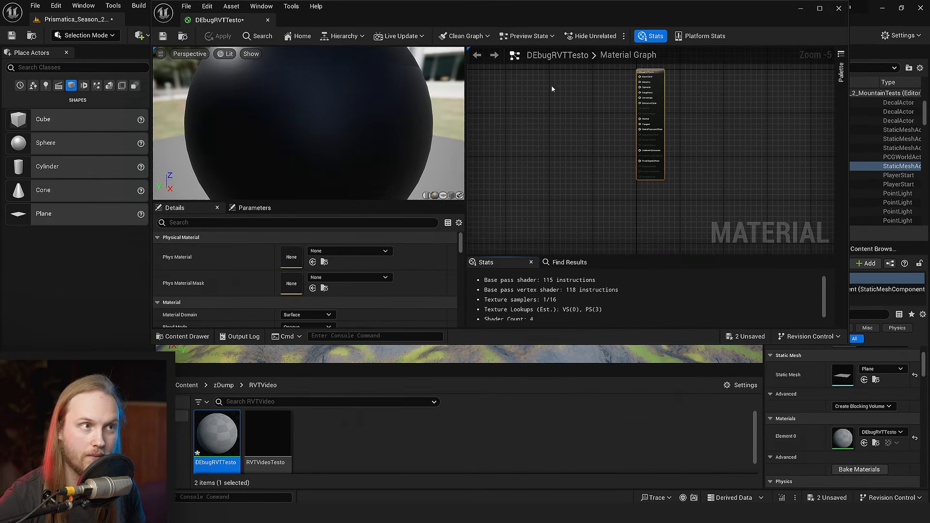
right_click(408, 182)
text(runtime)
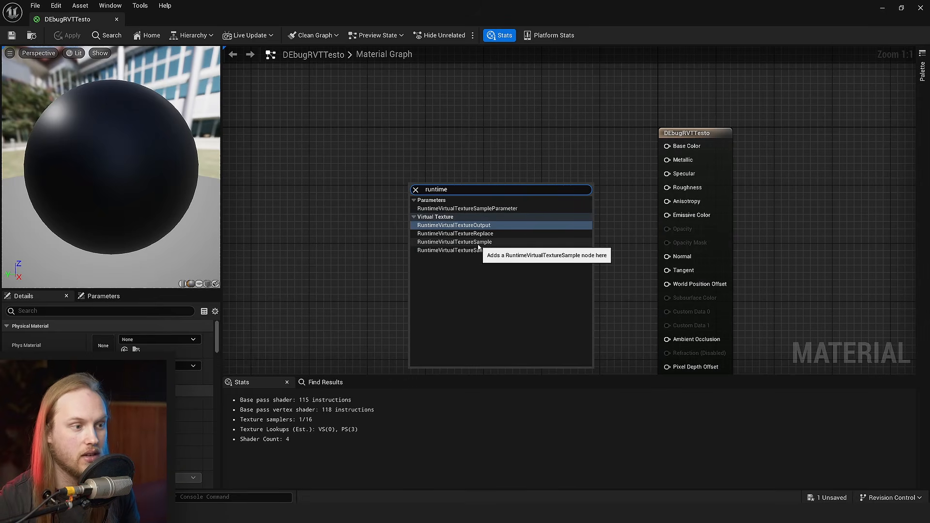
click(478, 244)
drag(463, 236, 430, 175)
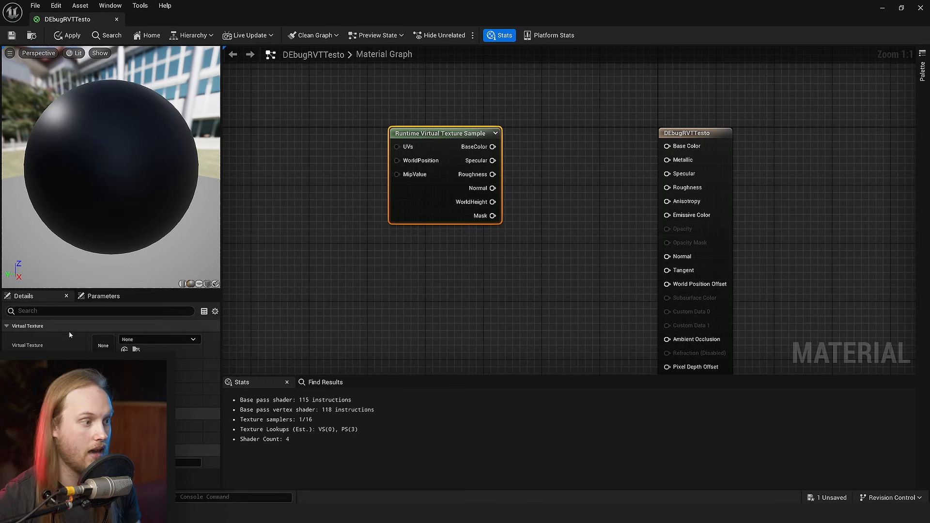
- Enlarge the details area and assign RVTVideoTesto as the sample node's virtual texture
drag(108, 289, 108, 171)
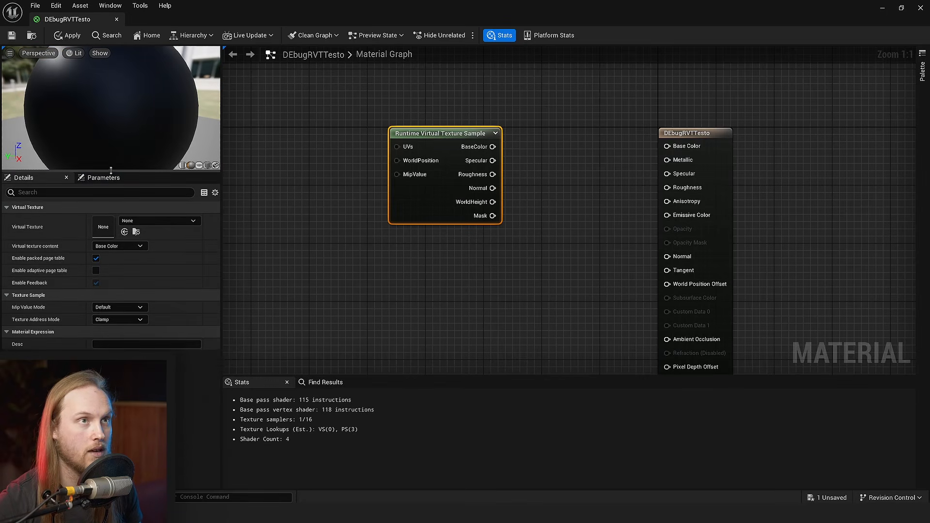
click(156, 221)
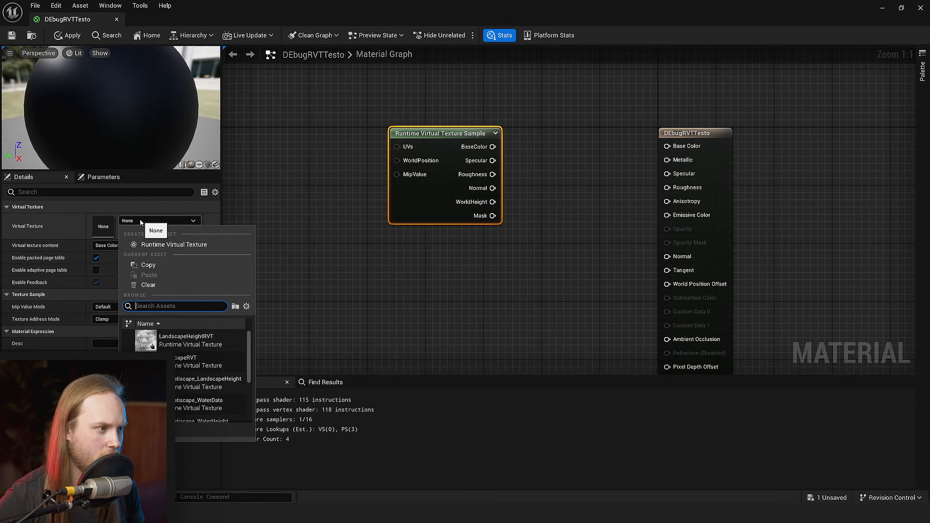
scroll(199, 387, down, 4)
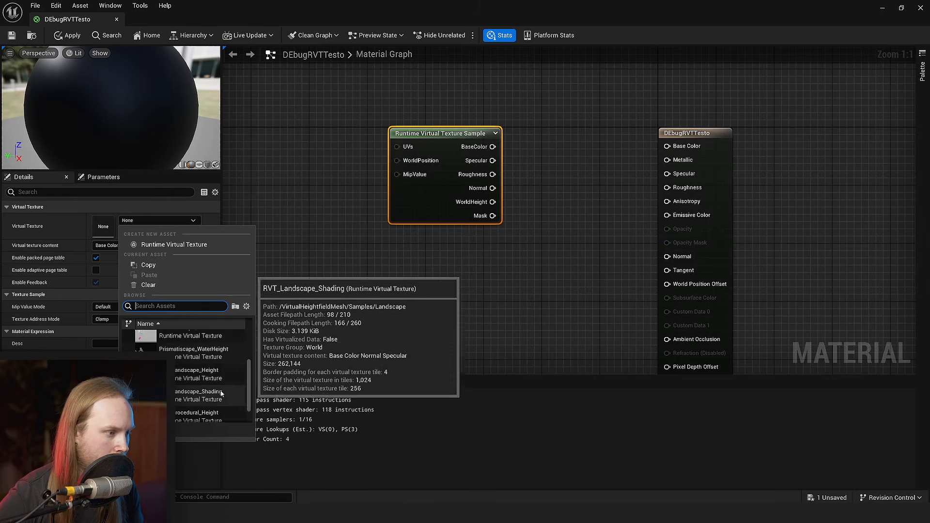
click(200, 413)
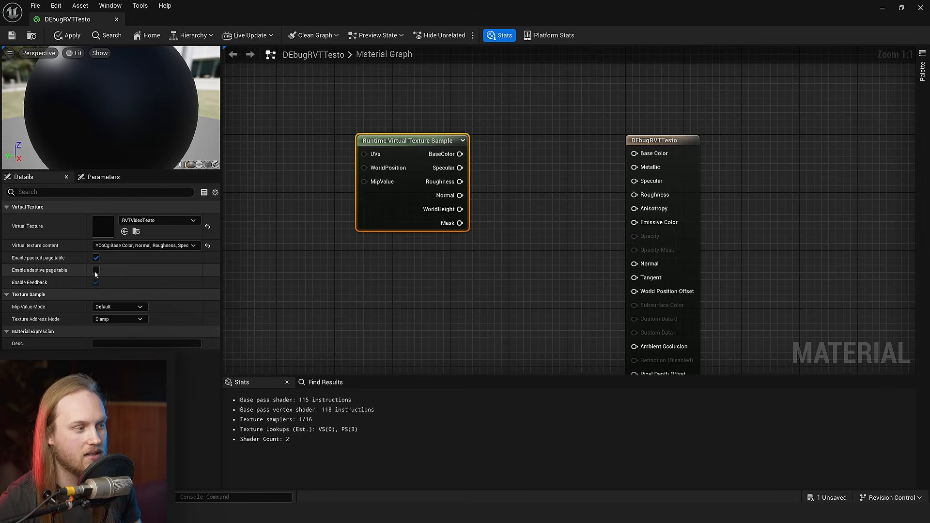
- Open the RVTVideoTesto asset, review its size, layout and advanced settings, and close it
click(883, 8)
double_click(272, 437)
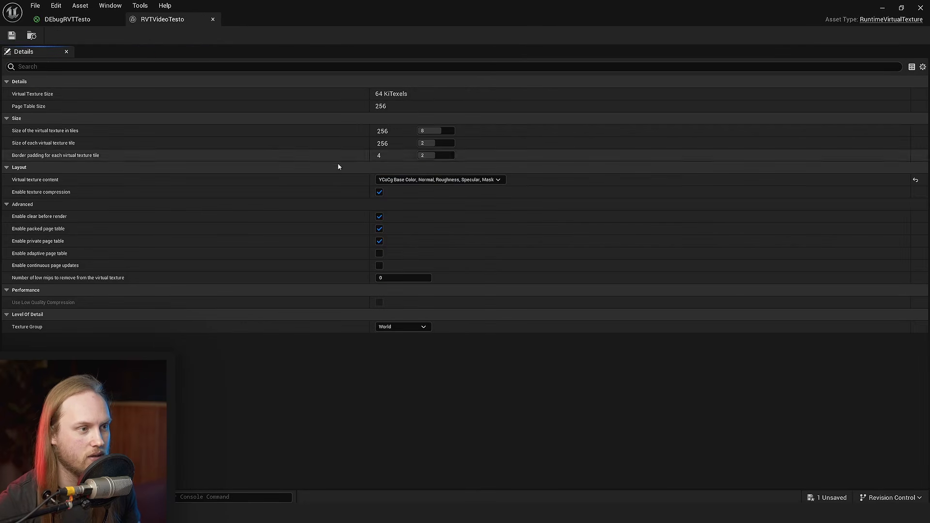
mouse_move(31, 256)
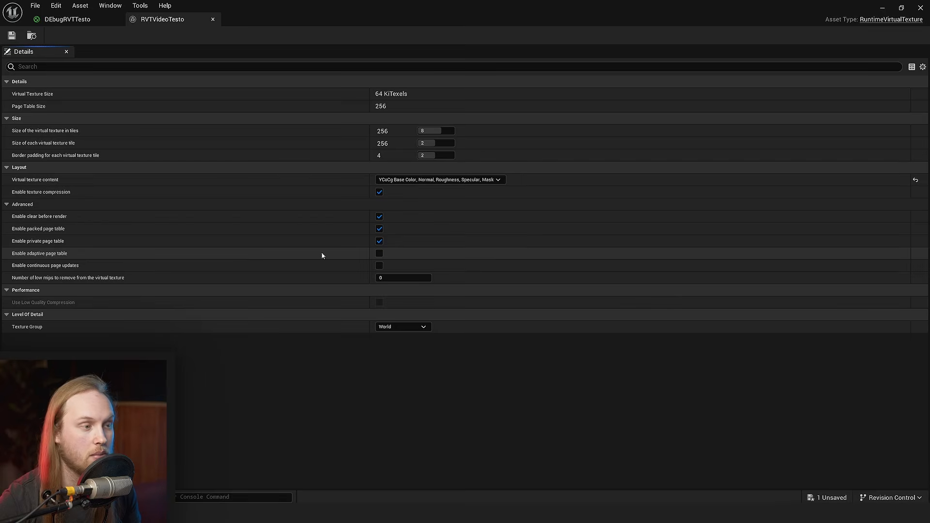
click(213, 19)
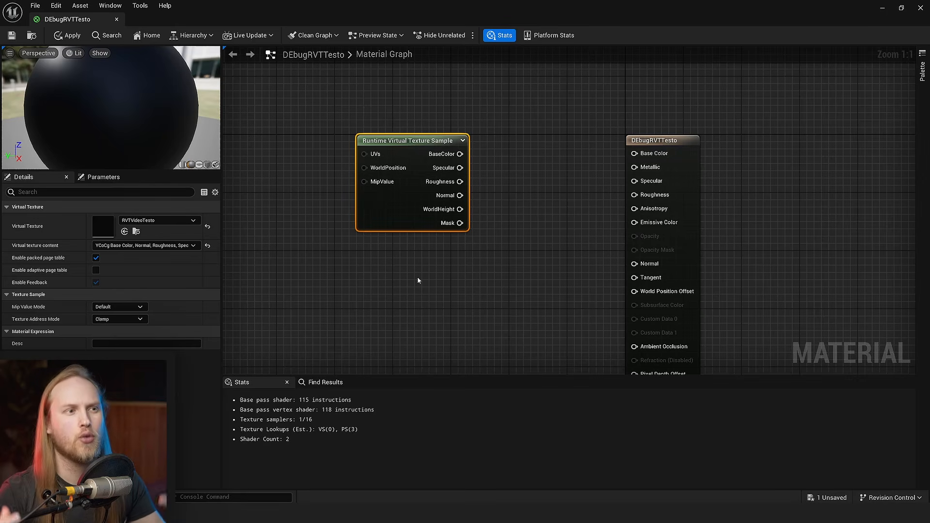
- Move the Runtime Virtual Texture Sample node slightly away from the output and connect its BaseColor to the material's Base Color
right_drag(394, 239, 407, 257)
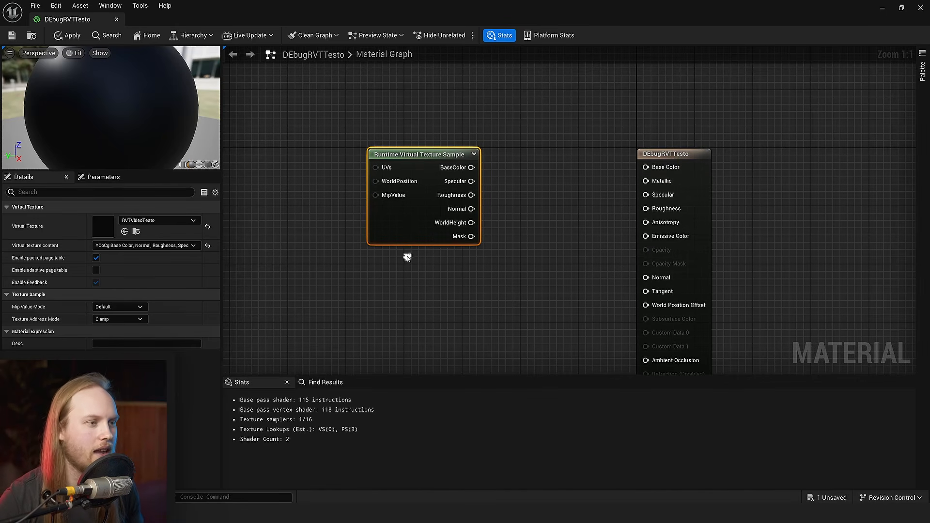
drag(414, 226, 392, 225)
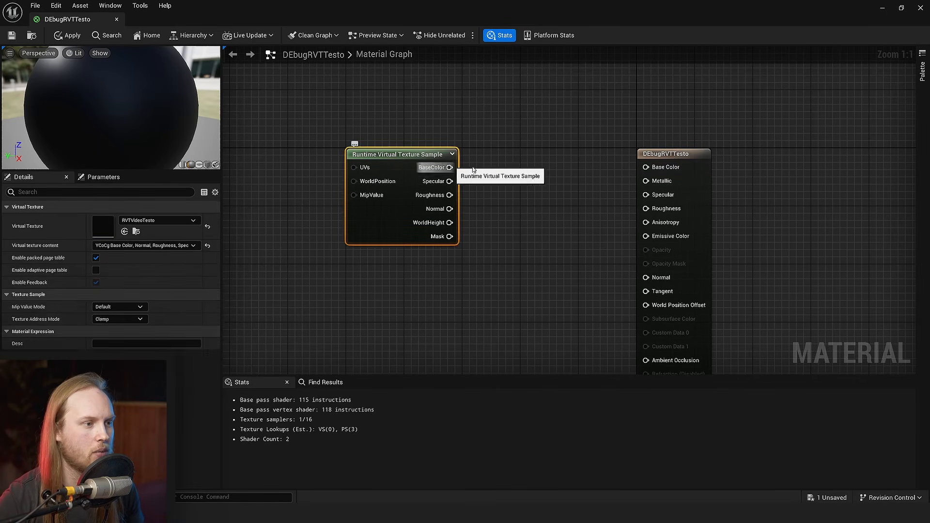
drag(450, 167, 646, 222)
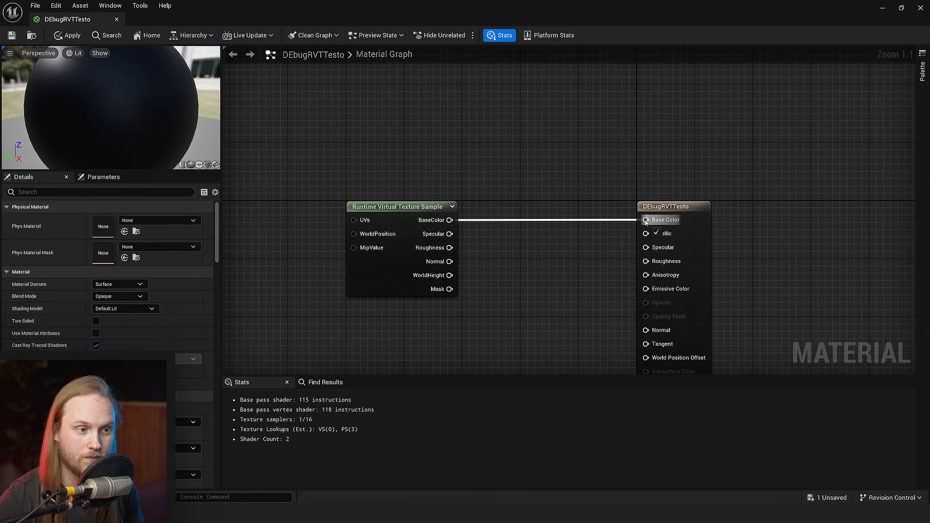
right_drag(550, 175, 534, 138)
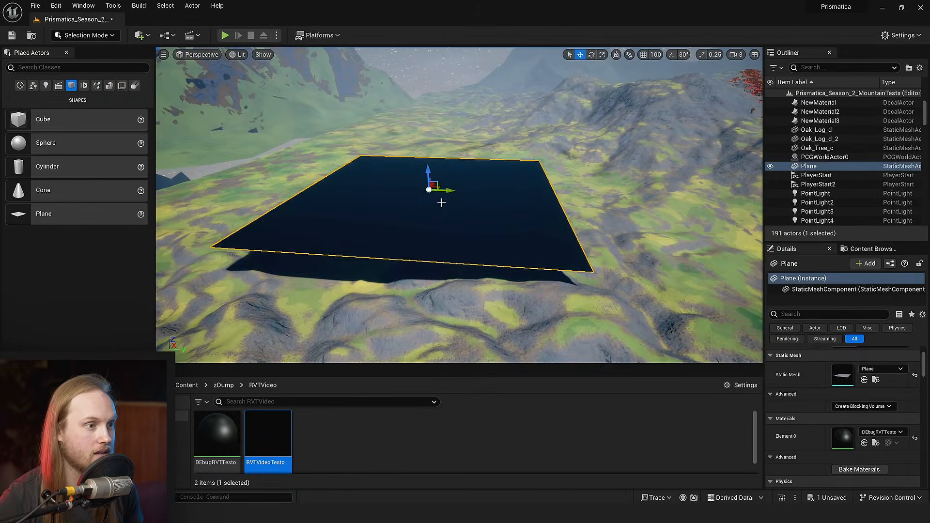
right_drag(451, 205, 474, 208)
- Place a Sphere shape in the level above the black plane, scale it up and save the level
key(g)
key(g)
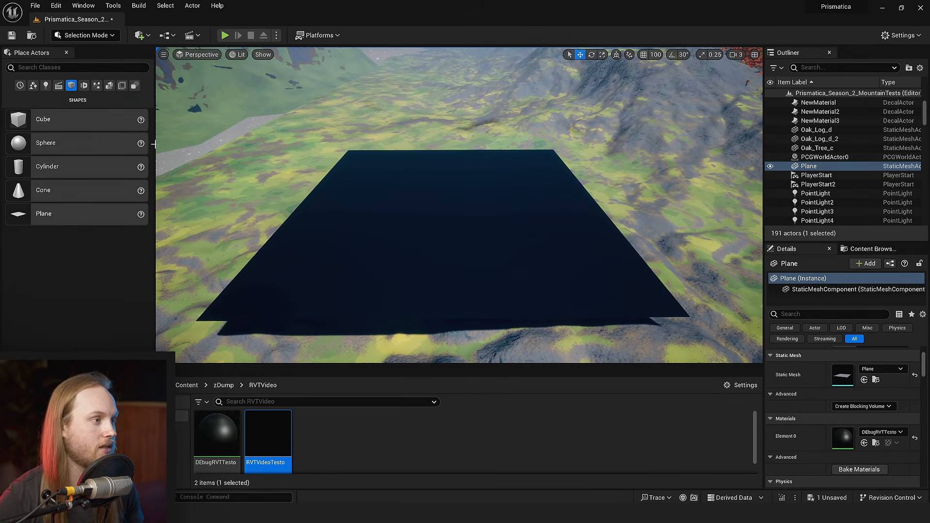
drag(33, 146, 410, 278)
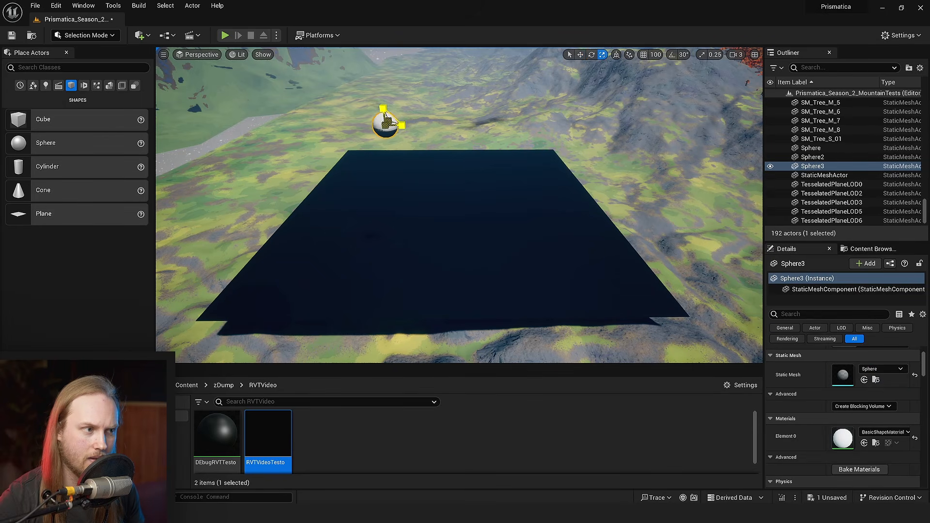
scroll(396, 233, up, 5)
key(ctrl+s)
- Create a material named RVTWriterTesto in the RVTVideo folder, apply it to the new sphere and save
right_click(400, 445)
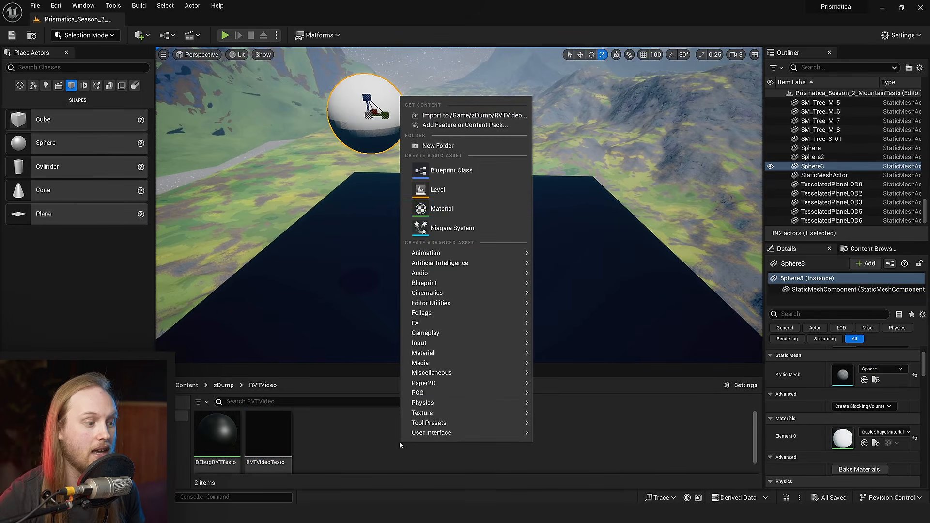
click(444, 209)
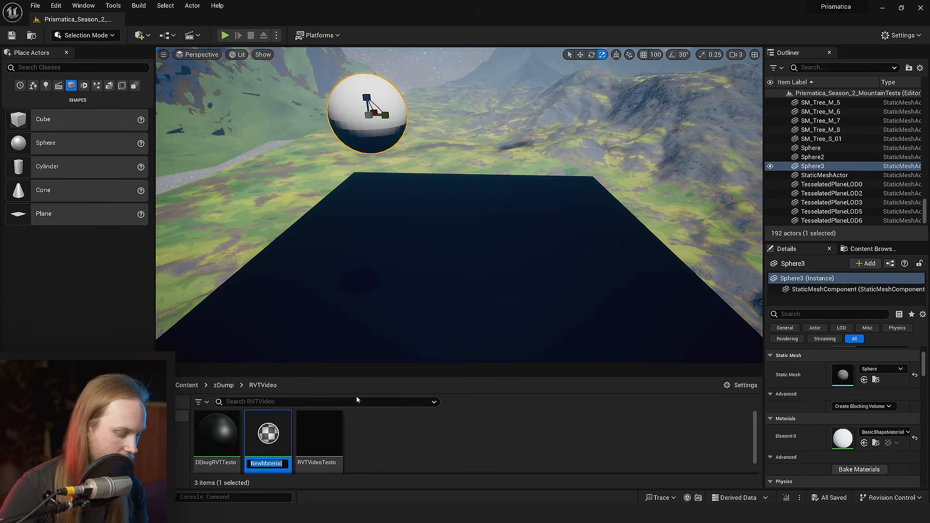
text(RVTWriterT)
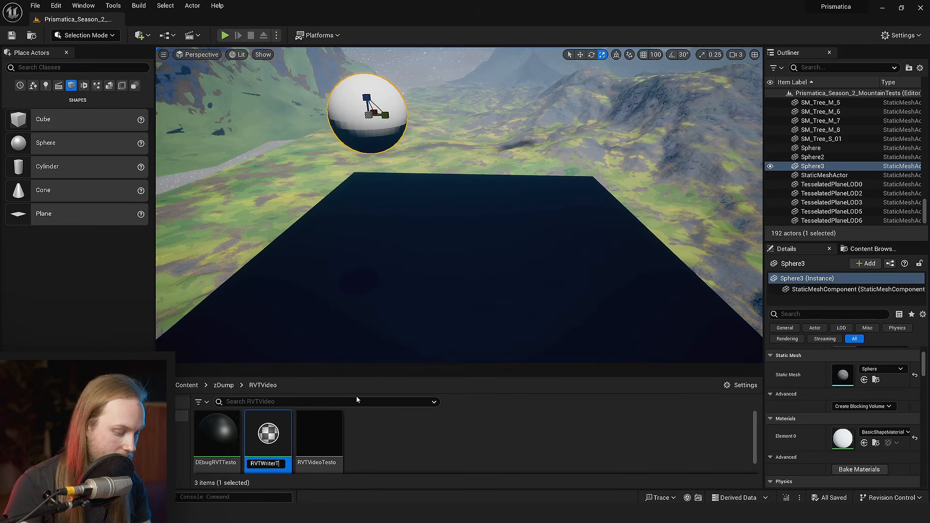
text(esto)
key(Return)
drag(319, 433, 358, 127)
key(ctrl+s)
- Open the RVTWriterTesto material and add a RuntimeVirtualTextureOutput node to its graph
right_drag(357, 127, 359, 301)
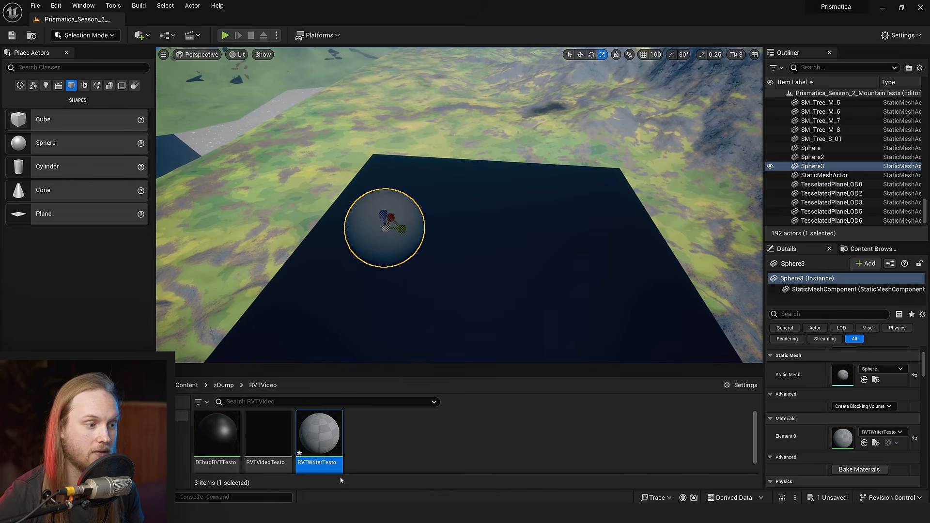
double_click(319, 437)
right_drag(388, 162, 438, 158)
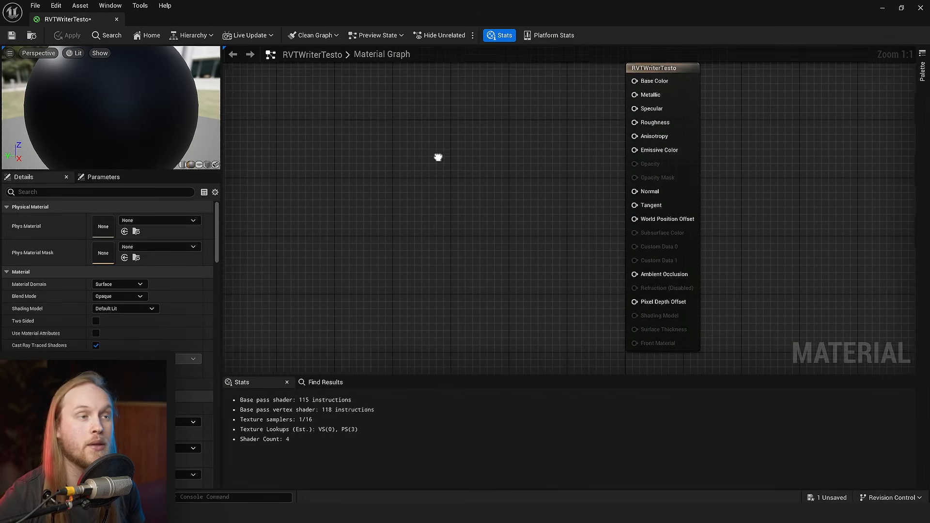
scroll(465, 189, down, 2)
right_click(449, 236)
text(runtime)
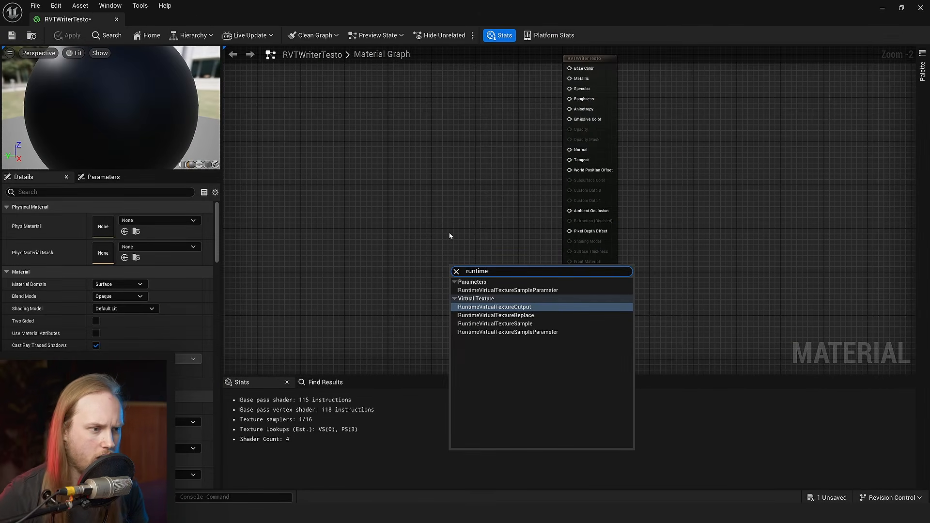
click(499, 307)
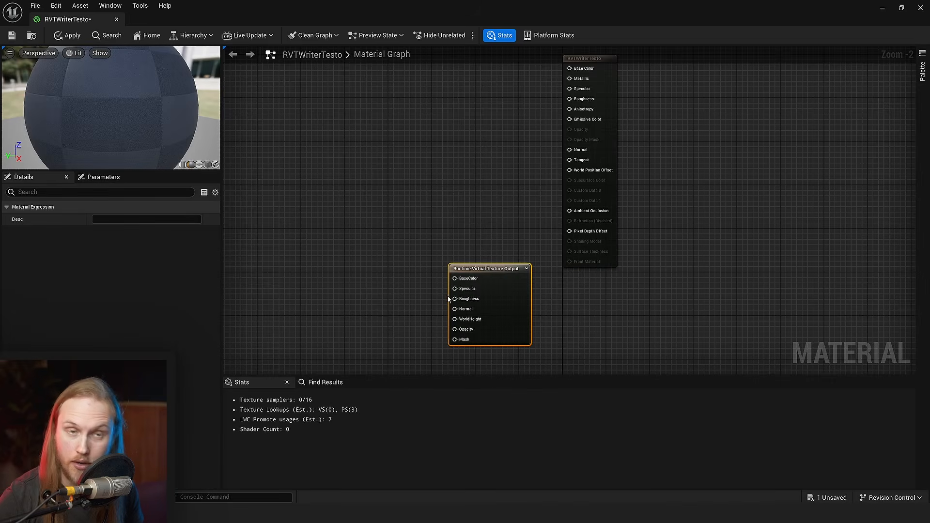
- Position the Runtime Virtual Texture Output node directly beneath the main material output node
scroll(373, 168, up, 2)
drag(495, 232, 670, 252)
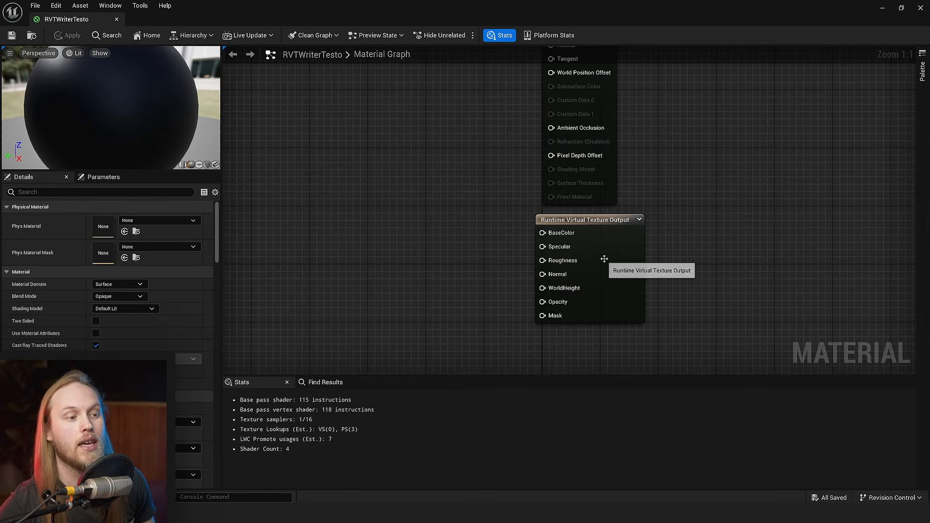
drag(604, 259, 618, 322)
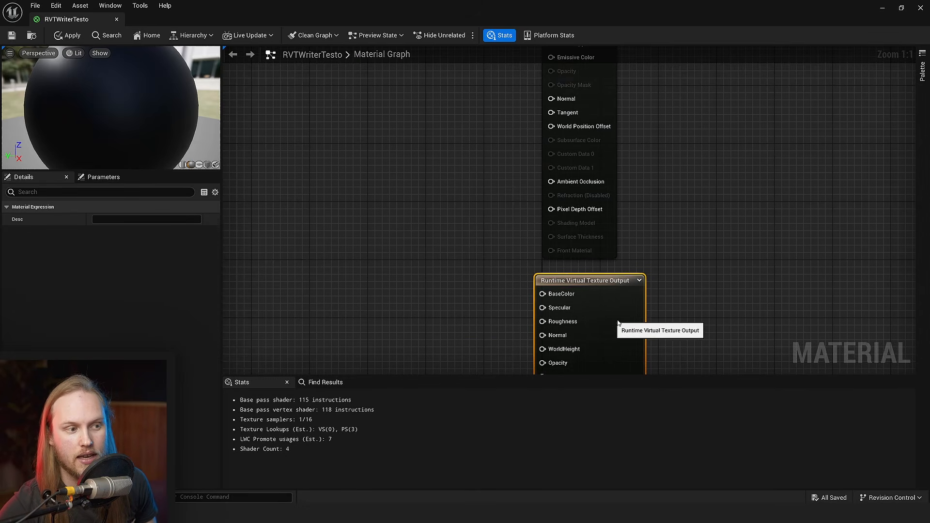
scroll(618, 315, down, 2)
click(584, 156)
scroll(606, 179, down, 2)
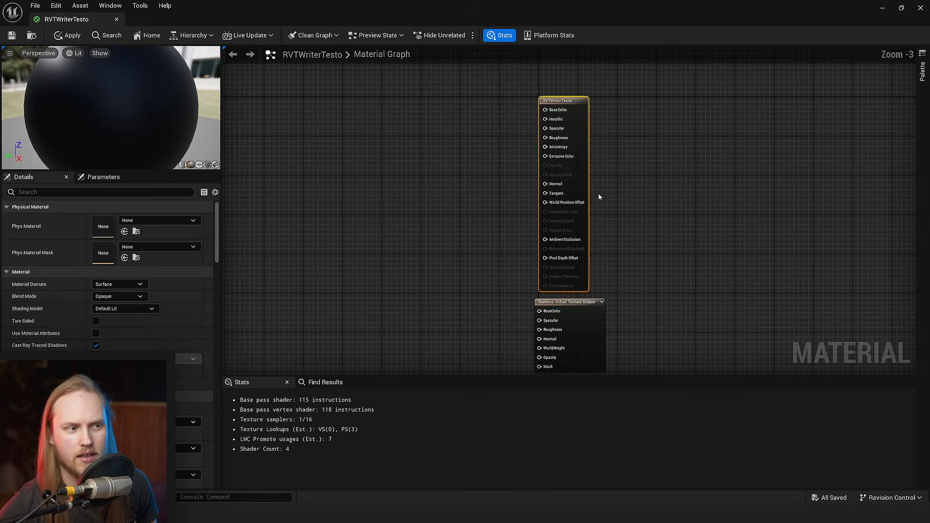
drag(571, 141, 577, 124)
right_drag(684, 221, 666, 167)
drag(583, 279, 586, 278)
click(406, 269)
right_drag(406, 269, 430, 219)
scroll(432, 219, up, 3)
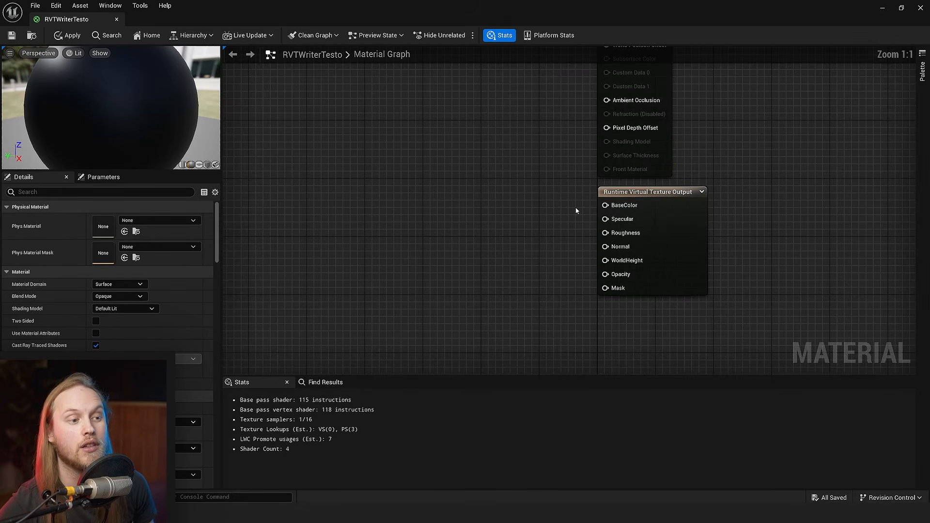
- Add a three-component constant vector and connect it to BaseColor on the Runtime Virtual Texture Output node
drag(603, 207, 637, 264)
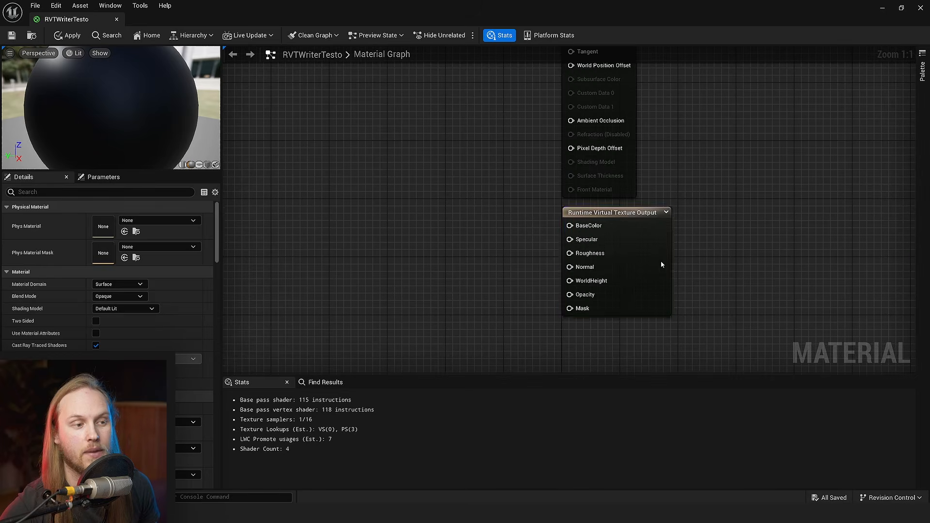
click(660, 261)
drag(619, 301, 620, 301)
click(395, 233)
right_drag(386, 229, 413, 220)
key(3)
click(364, 195)
drag(413, 250, 464, 266)
click(524, 209)
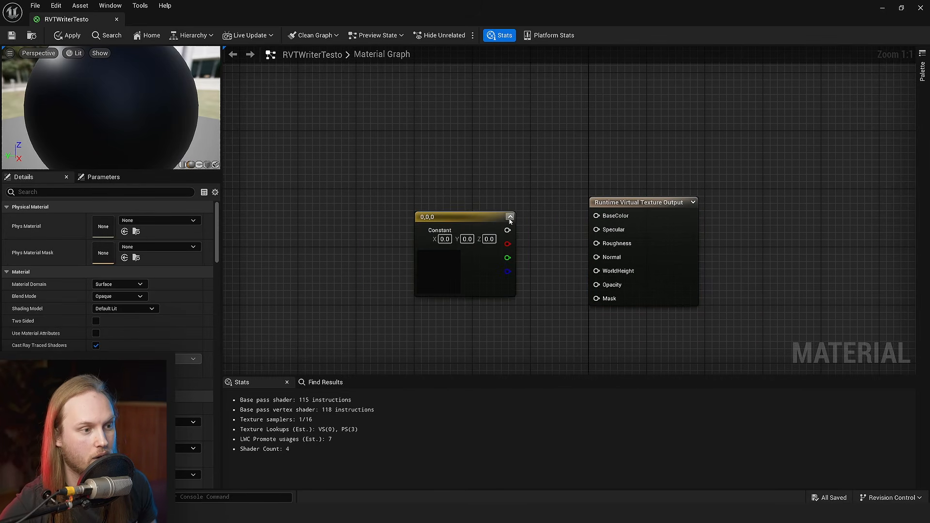
drag(507, 230, 614, 216)
- Set the constant vector's colour to red with R 1.0, G 0.0 and B 0.020091
click(424, 267)
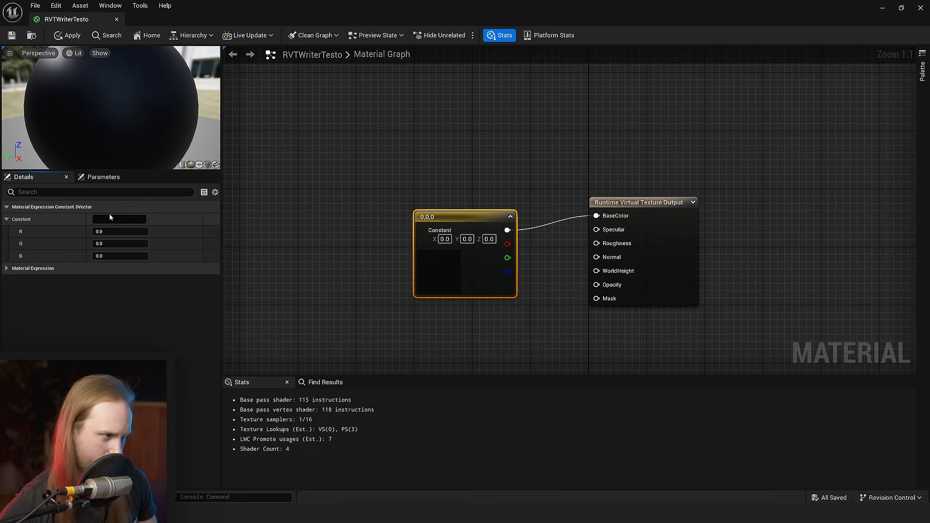
click(120, 221)
click(219, 300)
click(255, 452)
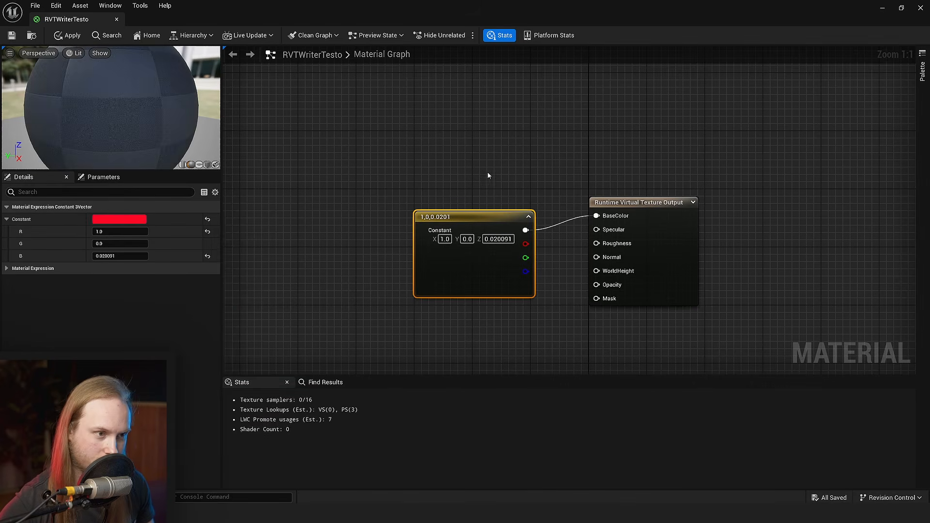
- Duplicate the red constant vector beside the main material output and connect the copy to Base Color
right_drag(509, 198, 433, 228)
click(437, 103)
right_drag(422, 138, 434, 245)
scroll(431, 228, down, 2)
click(391, 334)
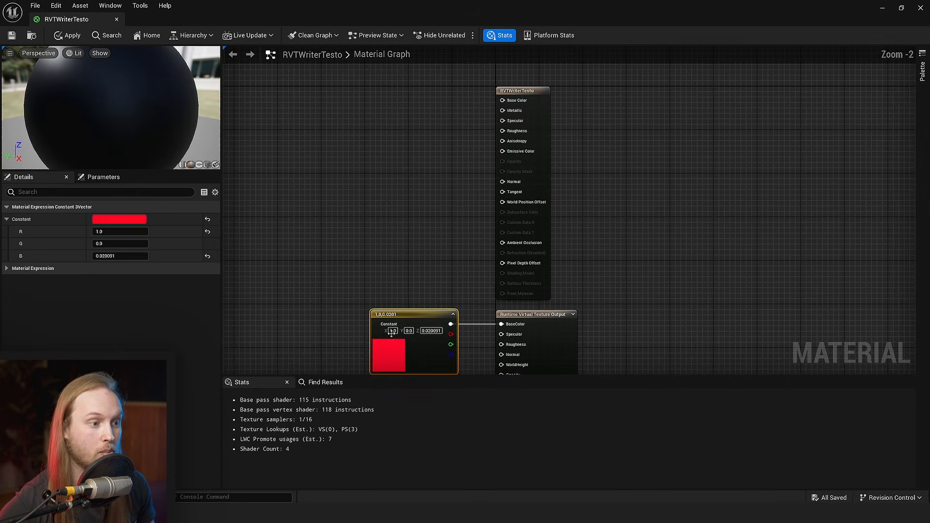
key(ctrl+d)
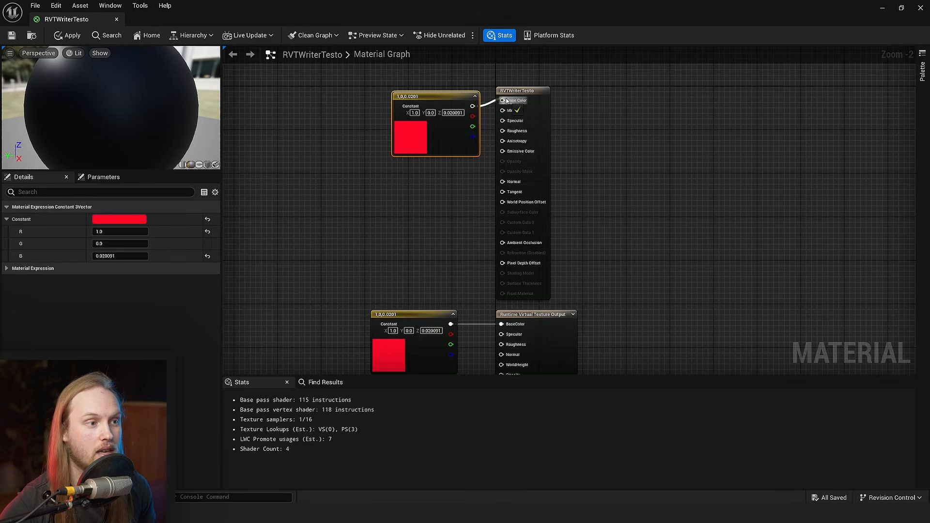
drag(506, 101, 506, 101)
drag(446, 99, 424, 93)
- Set the duplicated constant's colour to cyan with R 0.0, G 0.732705 and B 1.0, then save the material
click(116, 220)
mouse_move(136, 292)
mouse_down()
mouse_move(119, 283)
mouse_move(122, 293)
mouse_up()
click(241, 453)
click(12, 36)
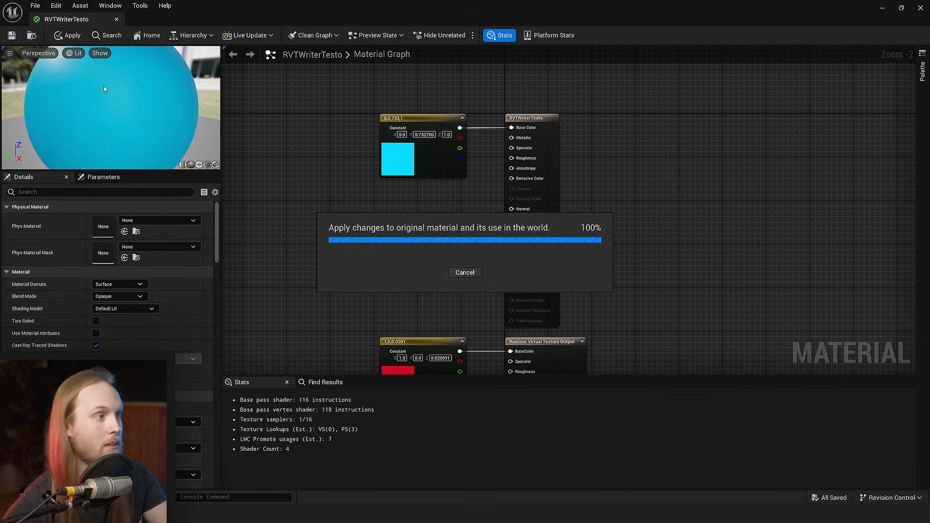
- Look over the main output and Runtime Virtual Texture Output branches of the RVTWriterTesto graph
right_drag(691, 356, 682, 240)
drag(682, 240, 407, 271)
right_drag(673, 60, 653, 146)
shift+drag(653, 145, 231, 117)
click(648, 201)
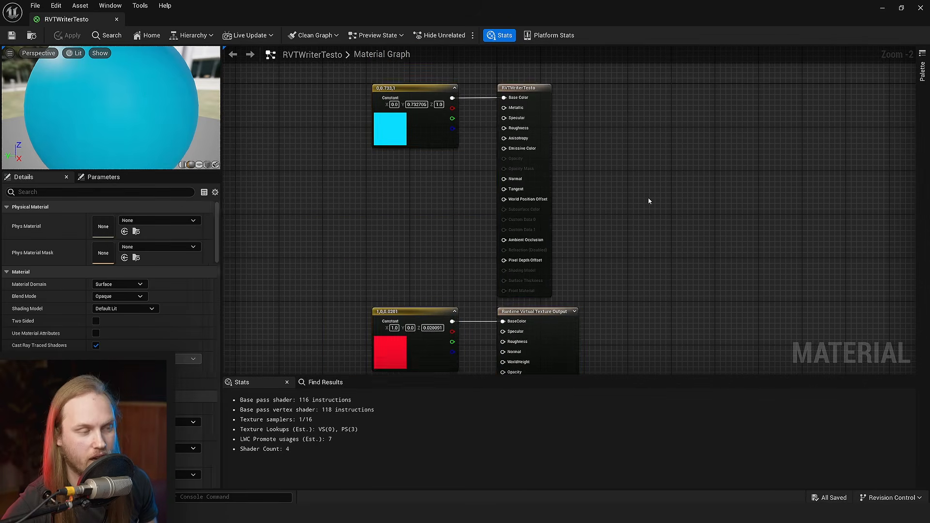
scroll(648, 200, down, 2)
right_drag(654, 196, 638, 179)
drag(635, 90, 307, 345)
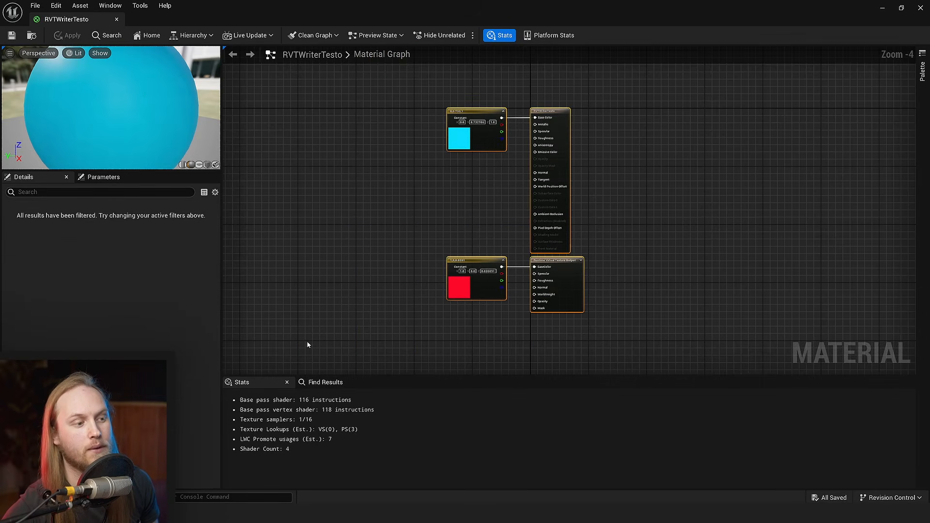
click(676, 173)
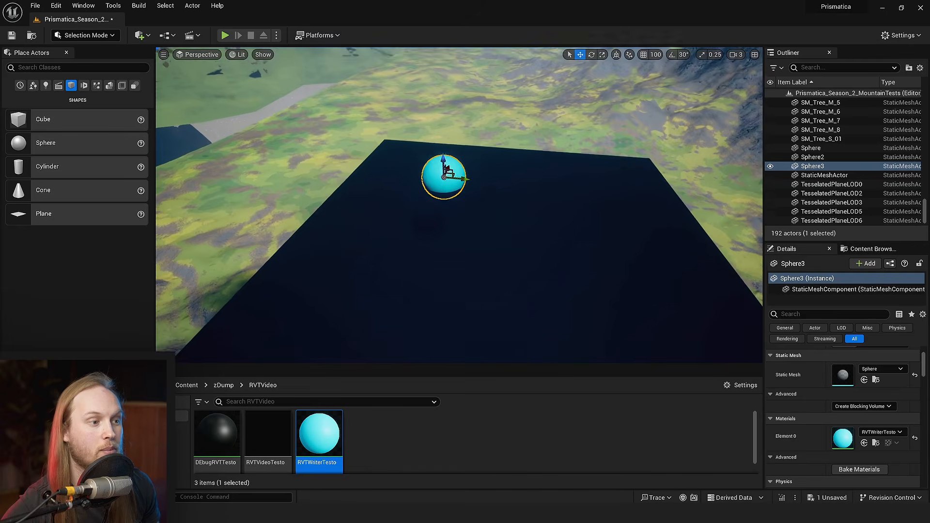
- Save the level and view the cyan sphere above the debug plane up close
key(ctrl+s)
scroll(467, 264, up, 6)
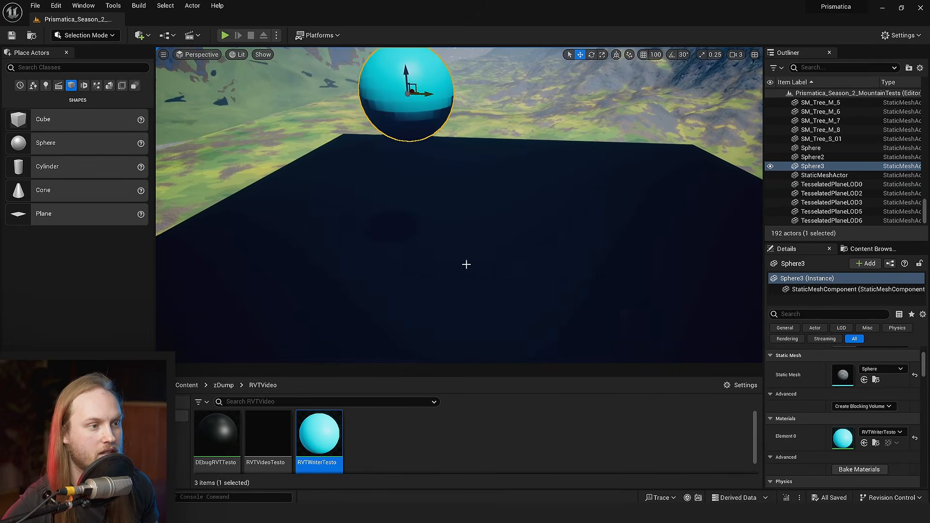
- Find the selected sphere's virtual texture settings and add RVTVideoTesto to its Draw in Virtual Textures array
scroll(411, 281, down, 5)
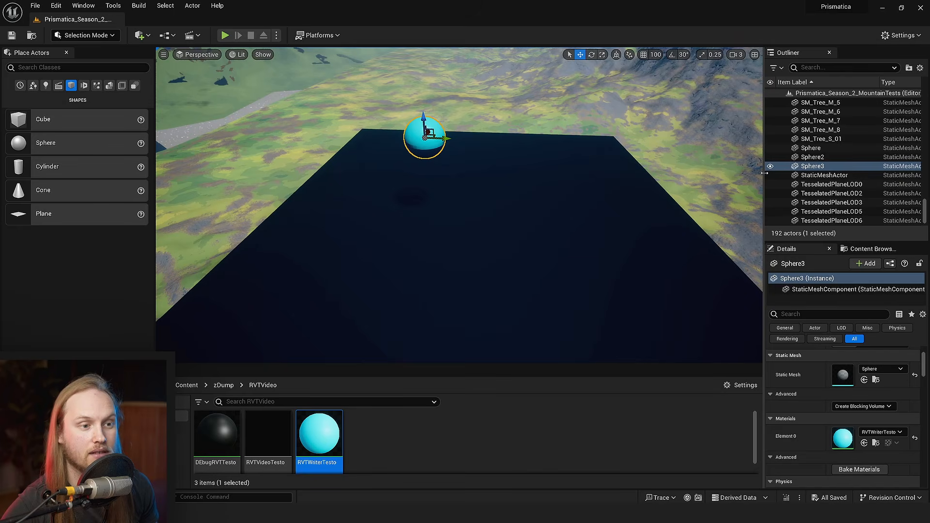
drag(765, 173, 685, 173)
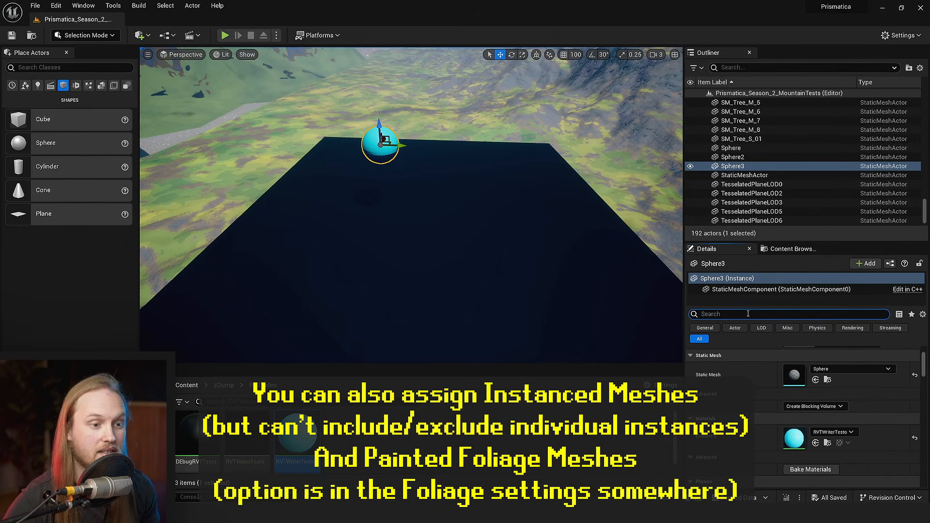
text(runt)
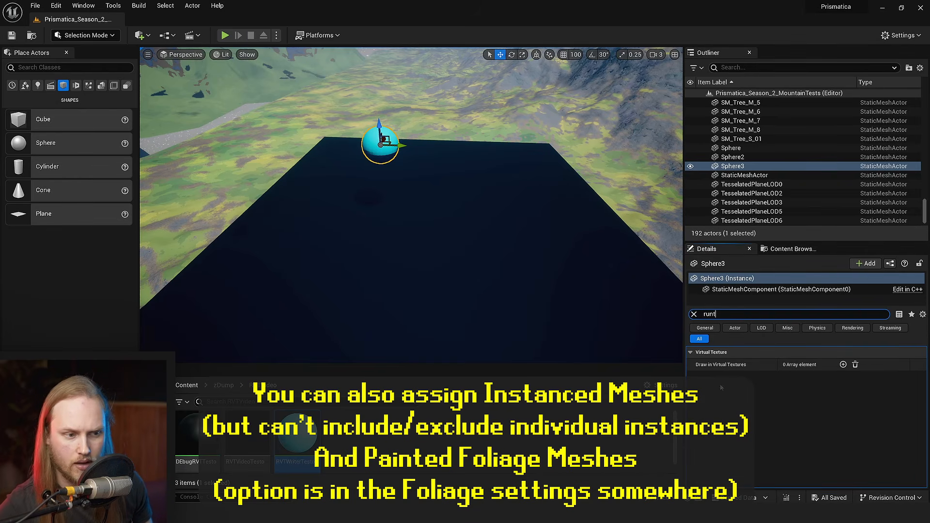
click(722, 388)
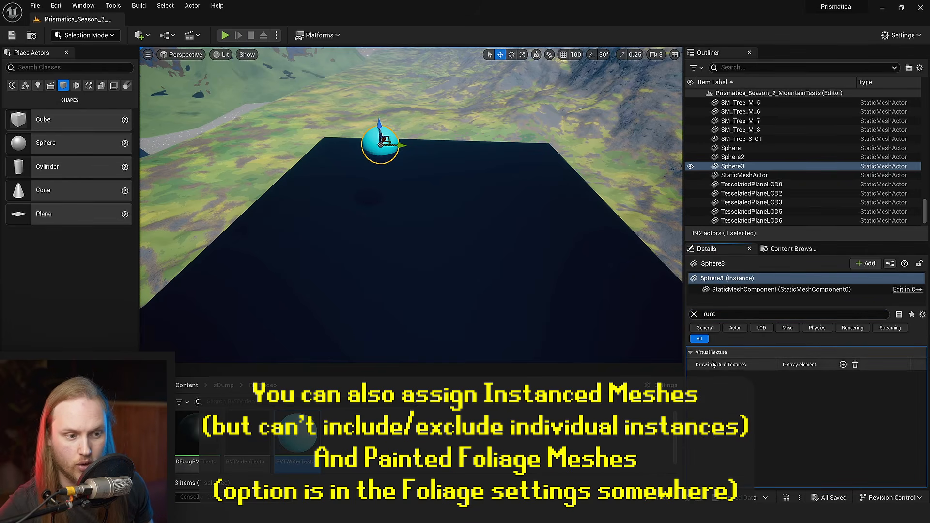
click(844, 366)
click(824, 384)
scroll(839, 346, down, 2)
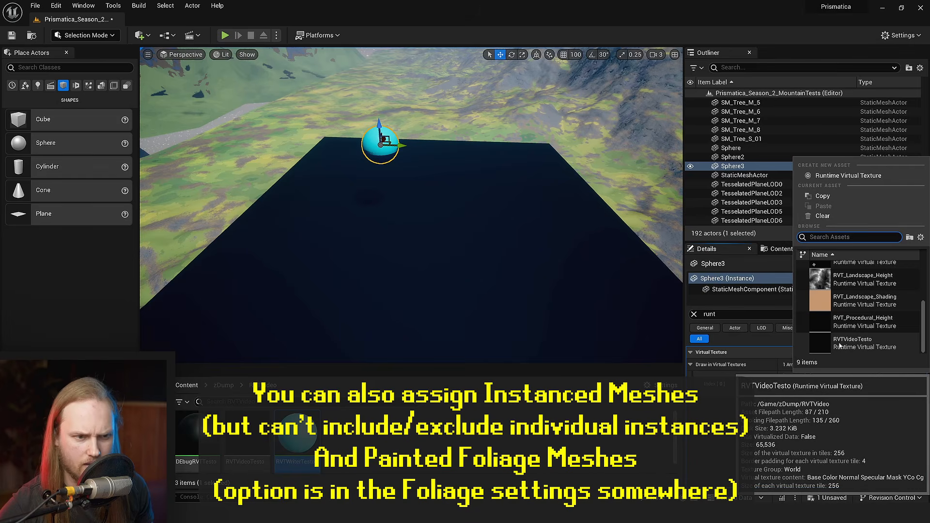
click(840, 344)
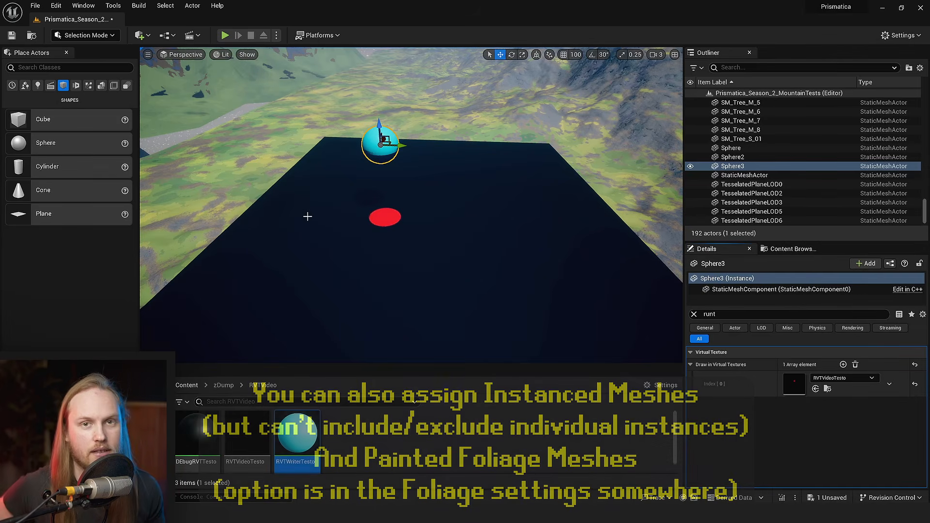
- Examine the debug plane beneath the cyan spheres from several distances and angles
key(w)
right_drag(400, 219, 404, 232)
right_drag(399, 220, 390, 225)
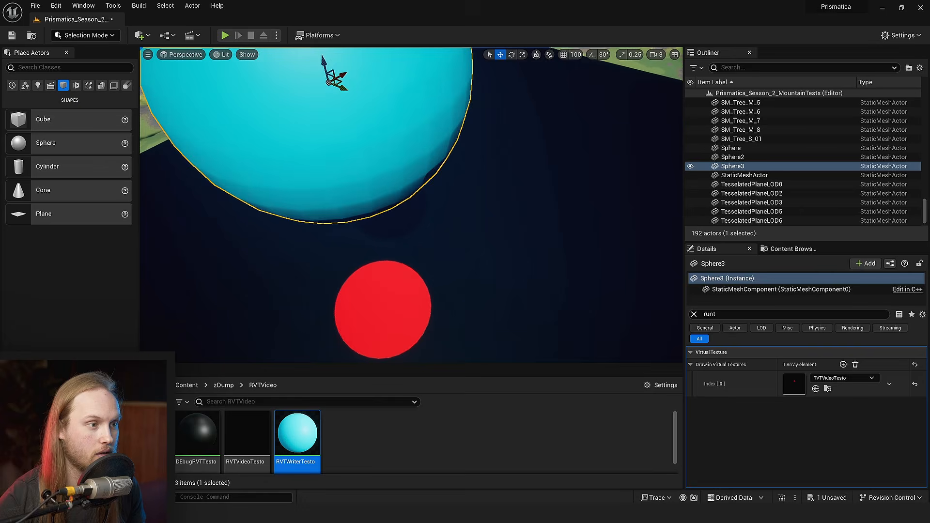
key(s)
key(w)
drag(414, 205, 589, 251)
key(f)
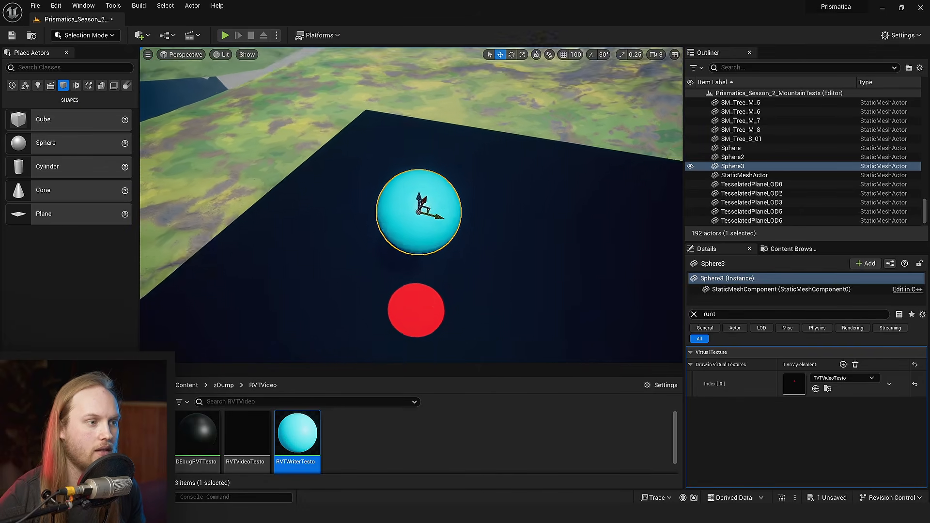
scroll(421, 199, down, 2)
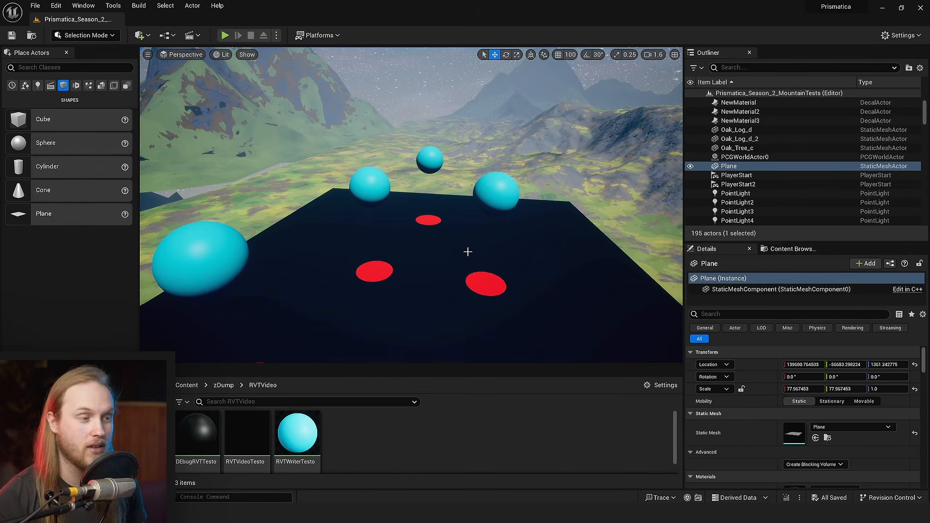
mouse_move(468, 260)
right_down()
mouse_move(461, 259)
mouse_move(463, 270)
right_up()
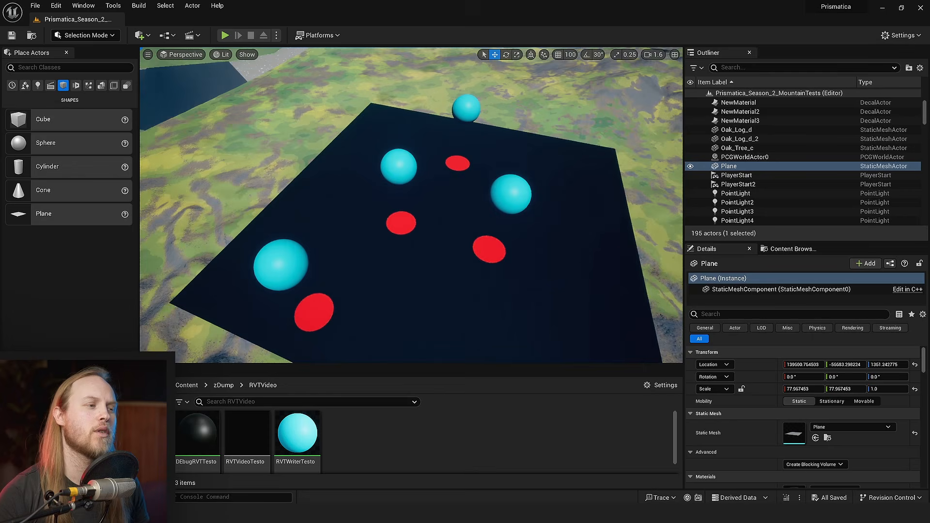
right_drag(454, 173, 451, 177)
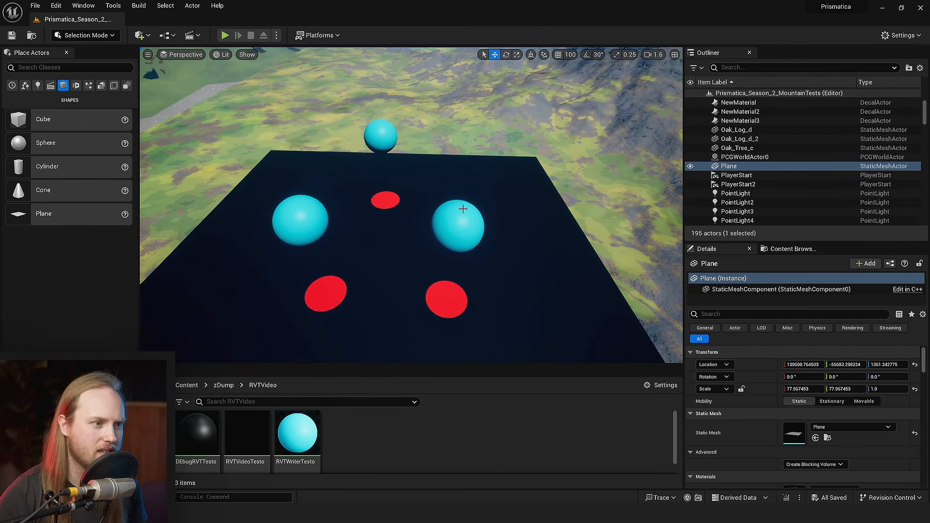
- Select the three cyan spheres above the debug plane and open their static mesh choices
click(453, 222)
ctrl+click(299, 221)
ctrl+click(380, 134)
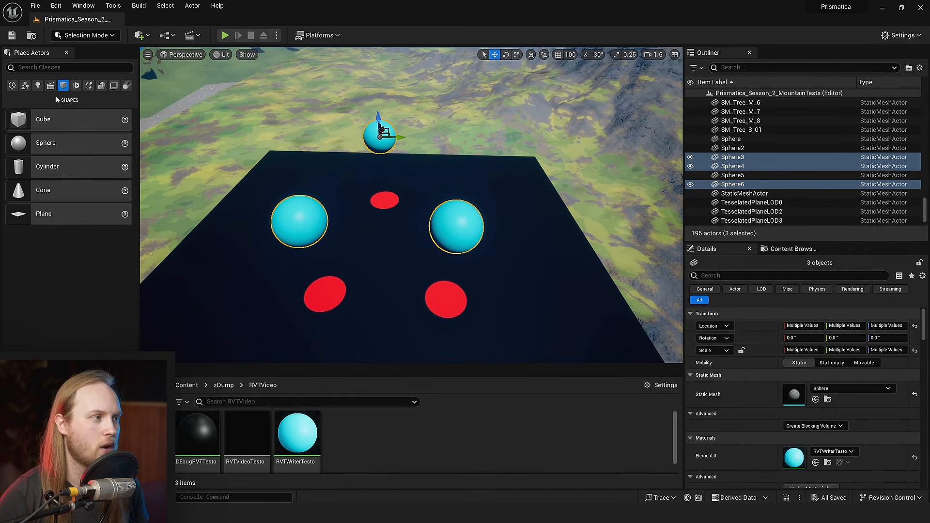
click(829, 389)
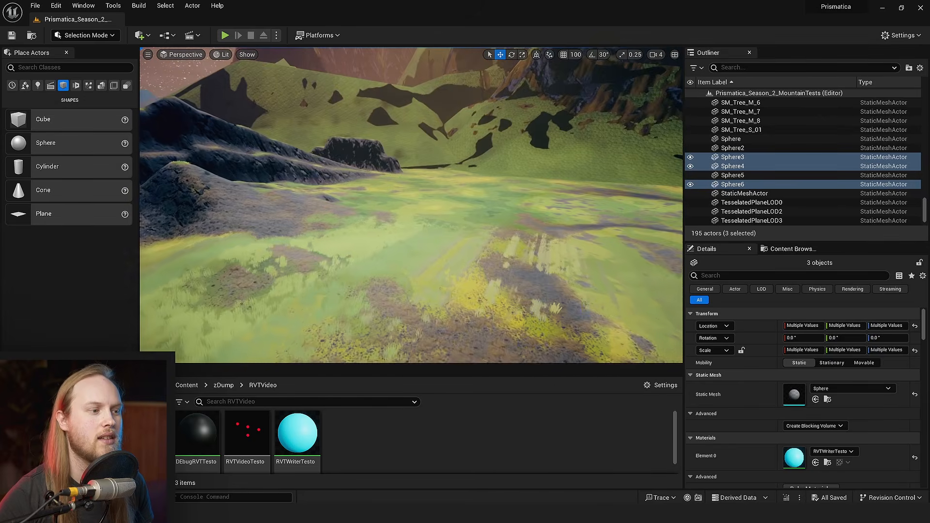
- Look over the landscape and examine the field of yellow grass at close range
key(w)
right_drag(411, 205, 291, 237)
scroll(411, 205, down, 3)
scroll(440, 234, down, 2)
right_drag(411, 228, 440, 235)
key(w)
right_drag(431, 270, 350, 205)
scroll(431, 270, down, 4)
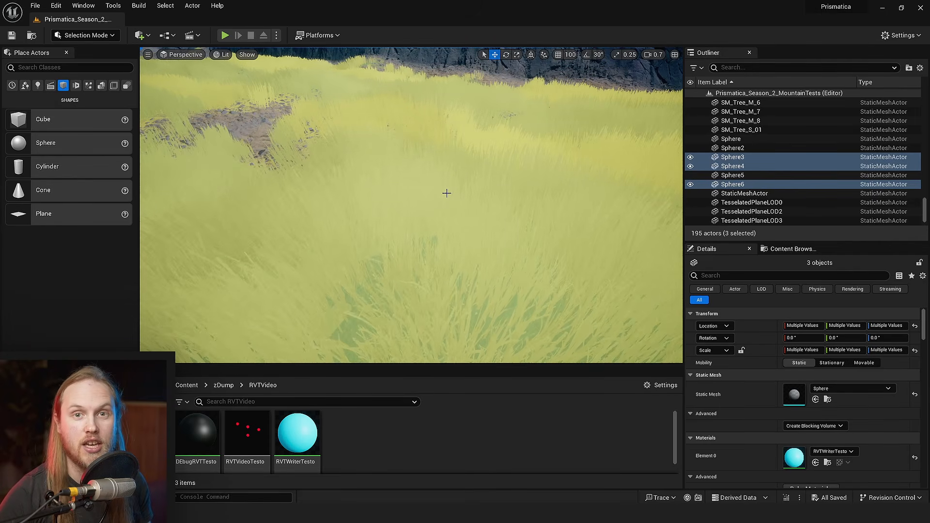
right_drag(425, 213, 465, 227)
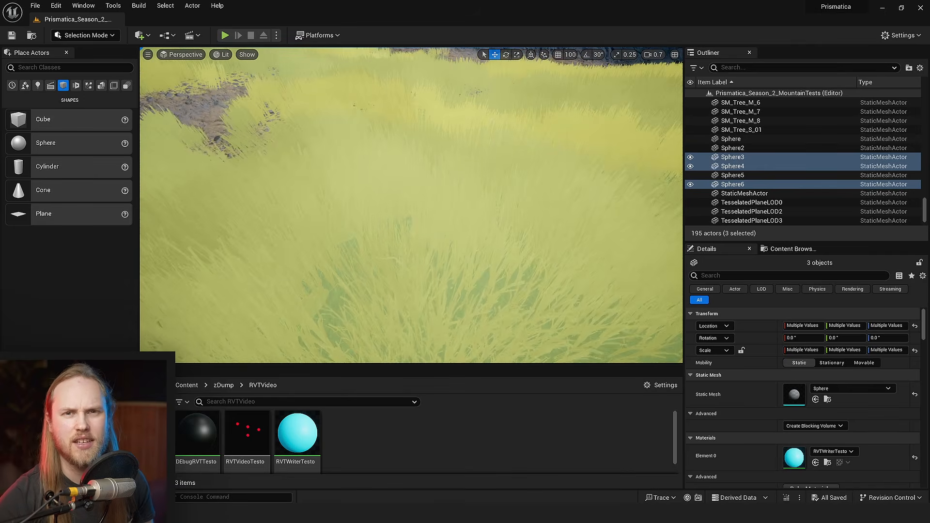
right_drag(377, 216, 371, 272)
- Return to the debug plane, clear the sphere selection, and examine the area beneath the farthest sphere
key(s)
scroll(375, 194, up, 3)
key(w)
key(s)
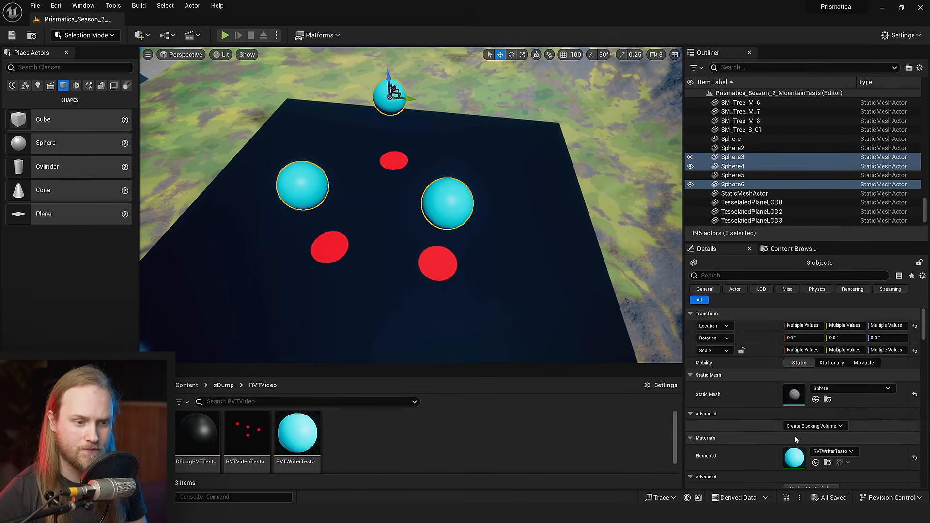
key(w)
right_drag(457, 241, 458, 244)
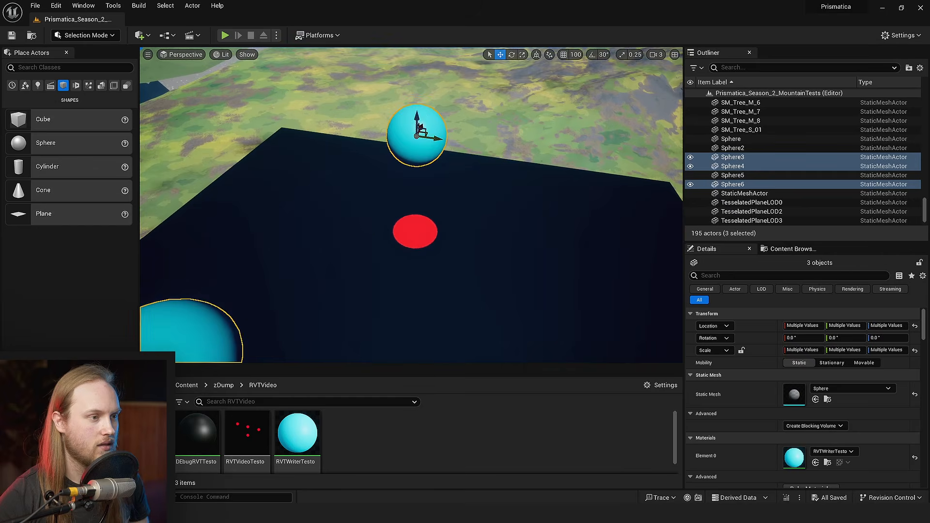
click(428, 304)
key(Escape)
key(s)
right_drag(428, 304, 429, 335)
key(w)
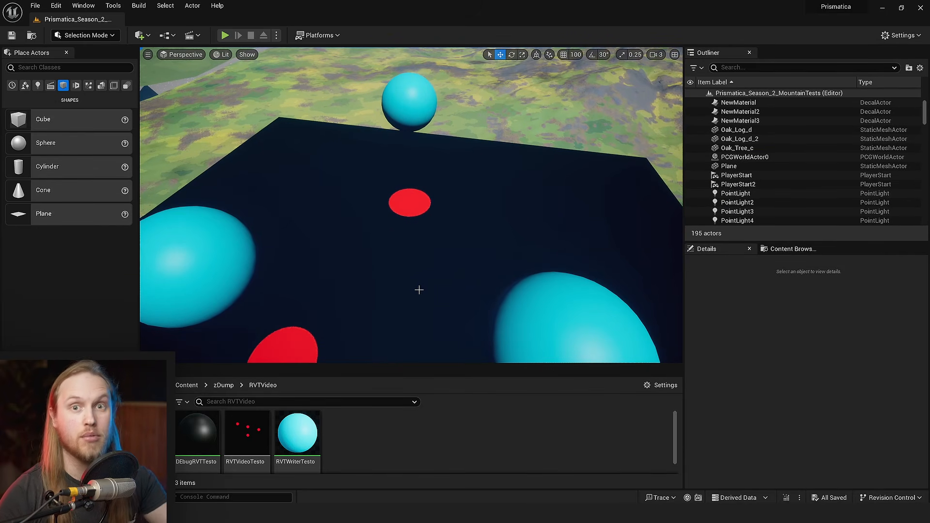
right_drag(415, 283, 416, 290)
key(w)
click(415, 140)
right_drag(415, 140, 414, 161)
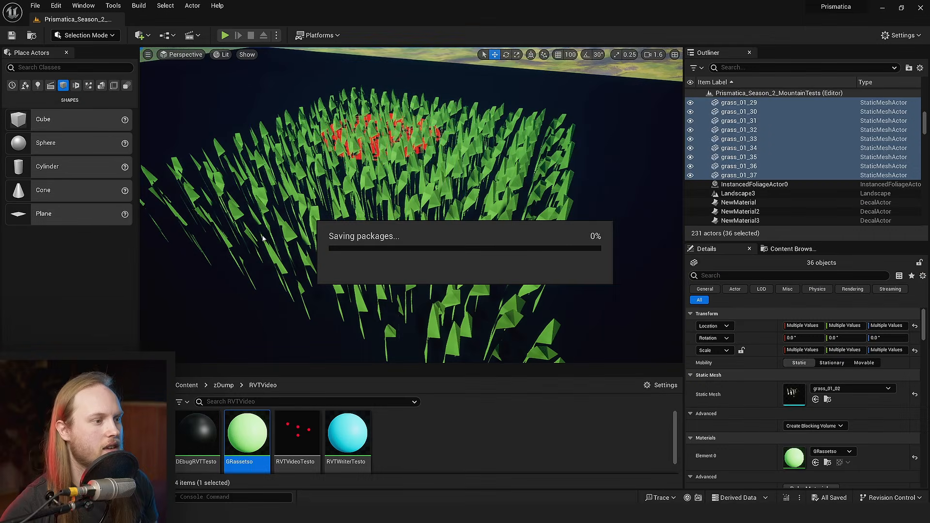
key(s)
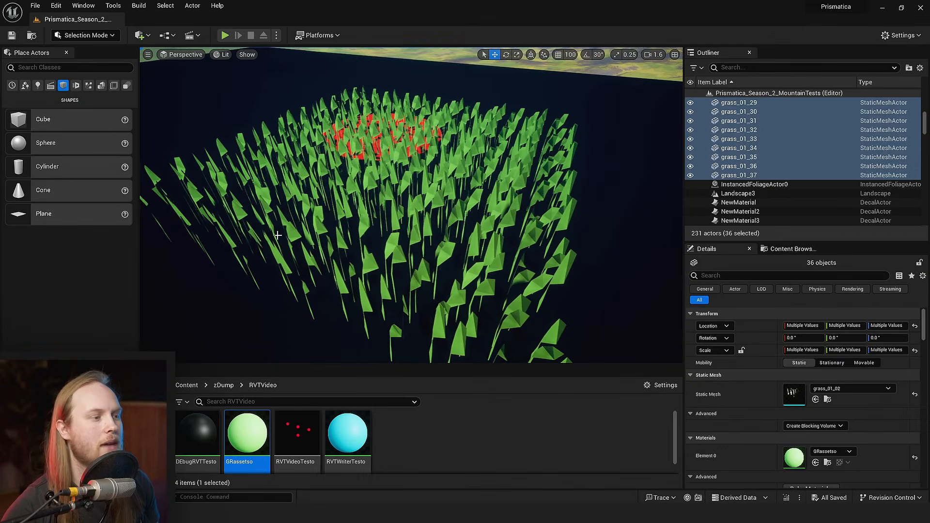
- Lower the flattened cyan box until it sits among the grass on the debug plane, and save the level
key(w)
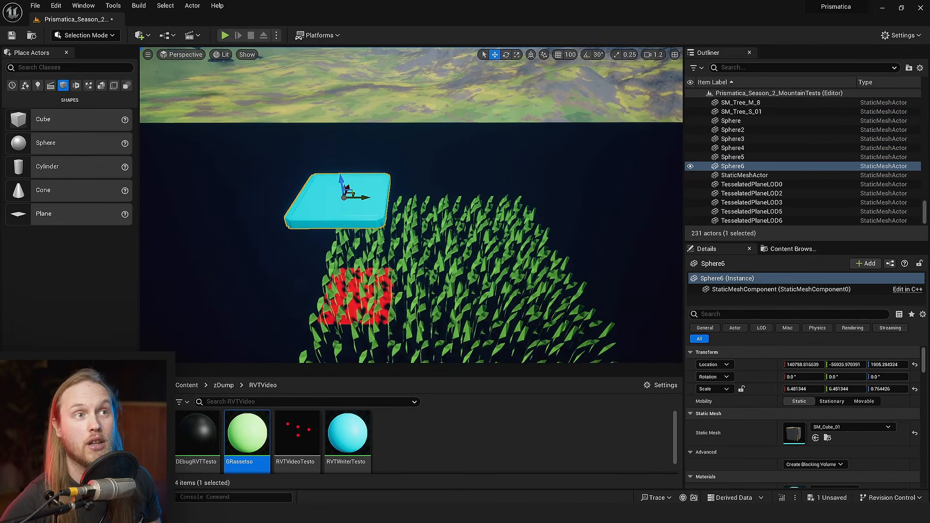
key(ctrl+s)
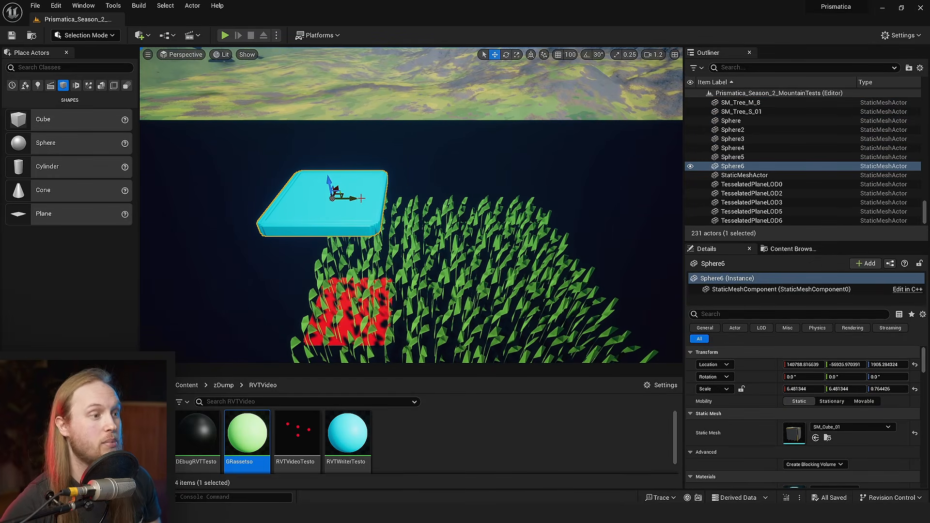
shift+drag(328, 177, 329, 186)
right_drag(430, 194, 429, 194)
key(a)
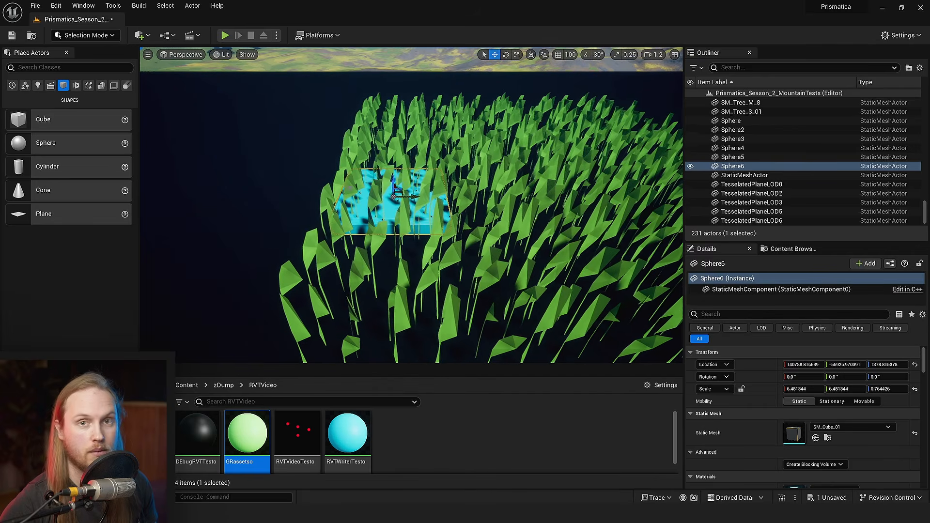
key(ctrl+s)
- Shift the cyan box to Y about -55787.7 within the grass, raise it to Z about 1398.6, and save
drag(429, 193, 484, 210)
mouse_move(484, 209)
right_down()
mouse_move(490, 214)
mouse_move(468, 217)
right_up()
key(w)
key(s)
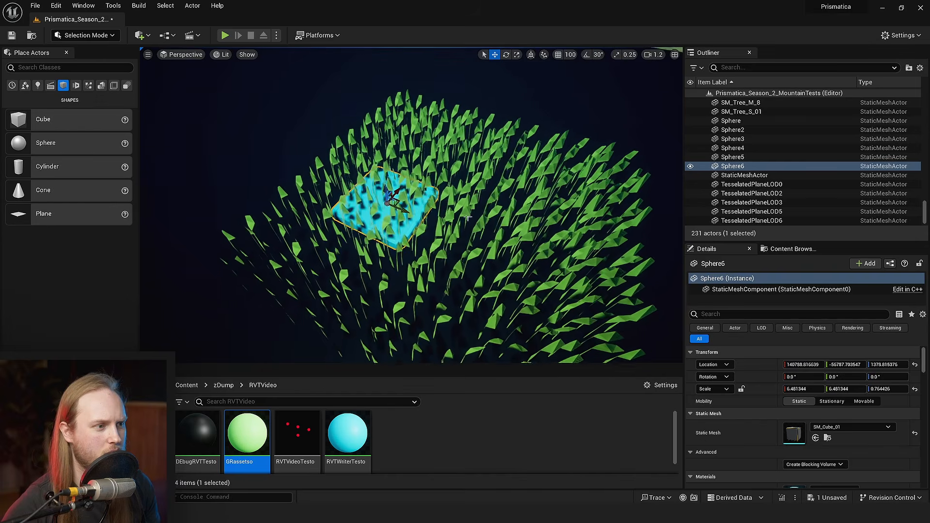
drag(387, 187, 380, 100)
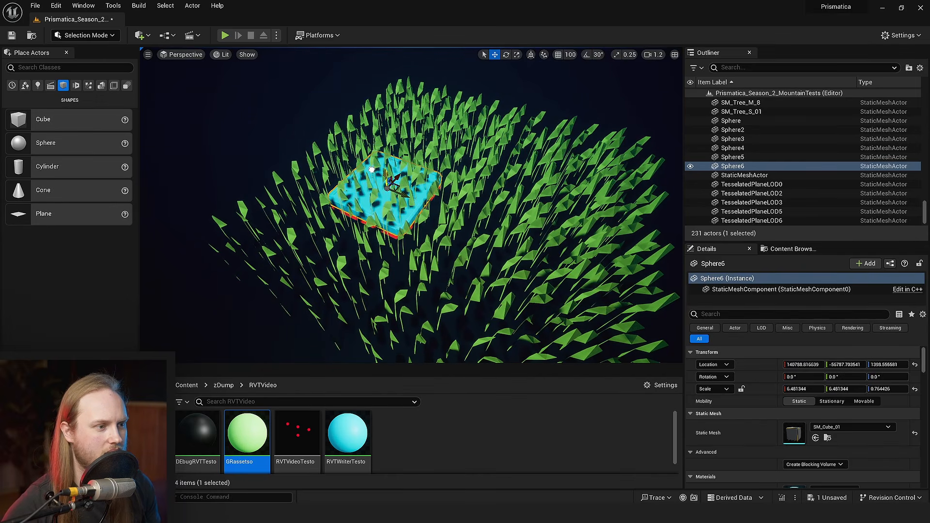
key(ctrl+s)
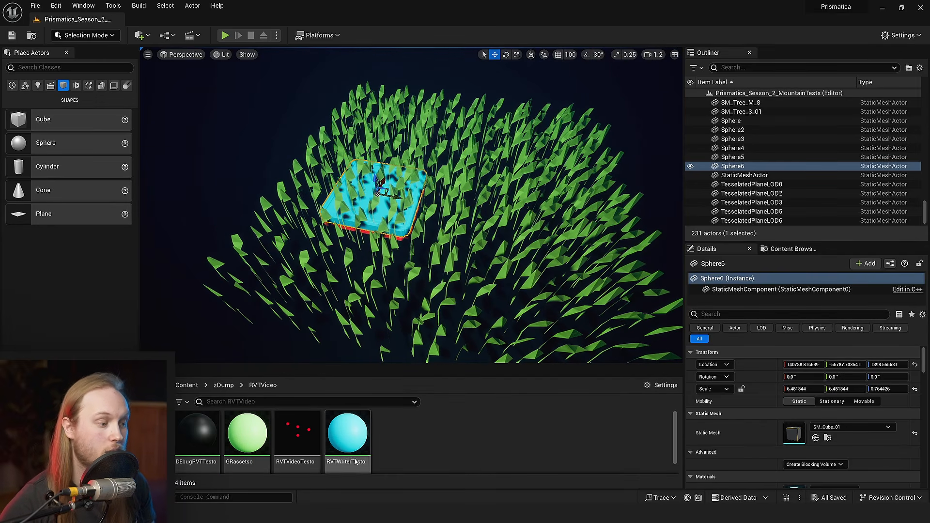
- Open the GRassetso material and examine the node graph inside its Prismatiscape_FoliageSquisher function
double_click(248, 433)
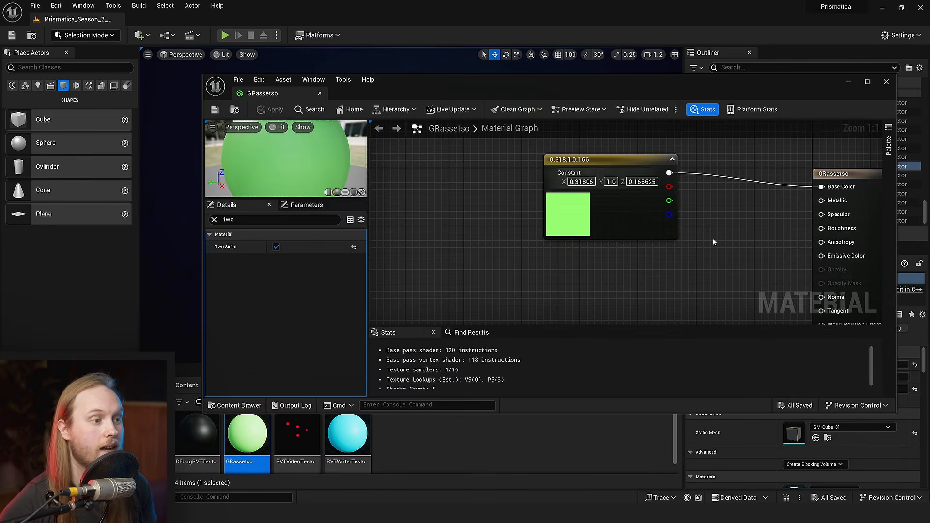
double_click(528, 85)
double_click(422, 273)
right_drag(341, 245, 640, 237)
scroll(640, 237, down, 4)
mouse_move(480, 257)
right_down()
mouse_move(664, 246)
mouse_move(491, 202)
mouse_move(488, 249)
right_up()
scroll(491, 202, up, 3)
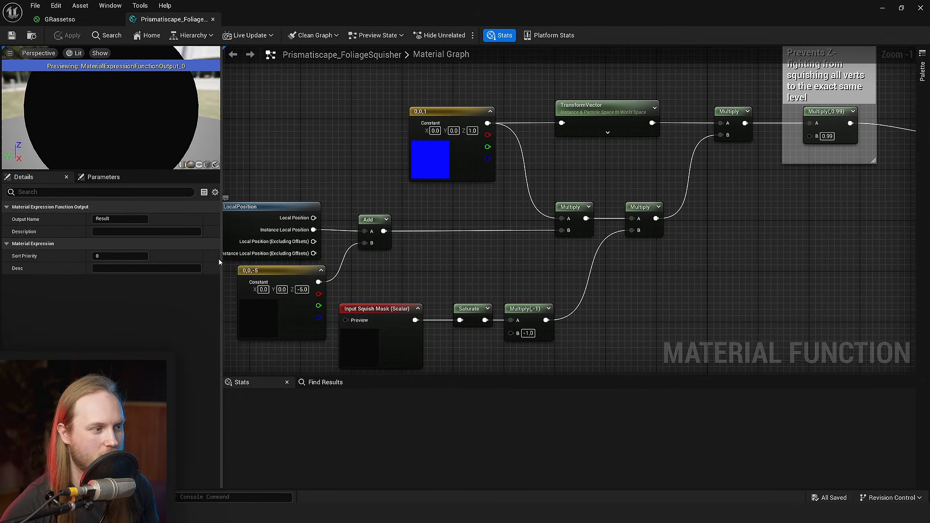
drag(220, 260, 152, 260)
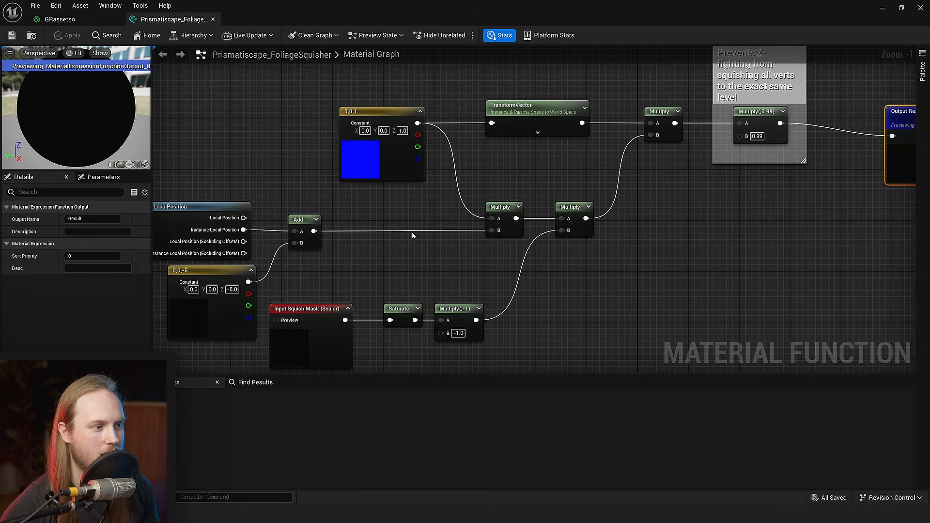
scroll(416, 235, down, 1)
click(278, 176)
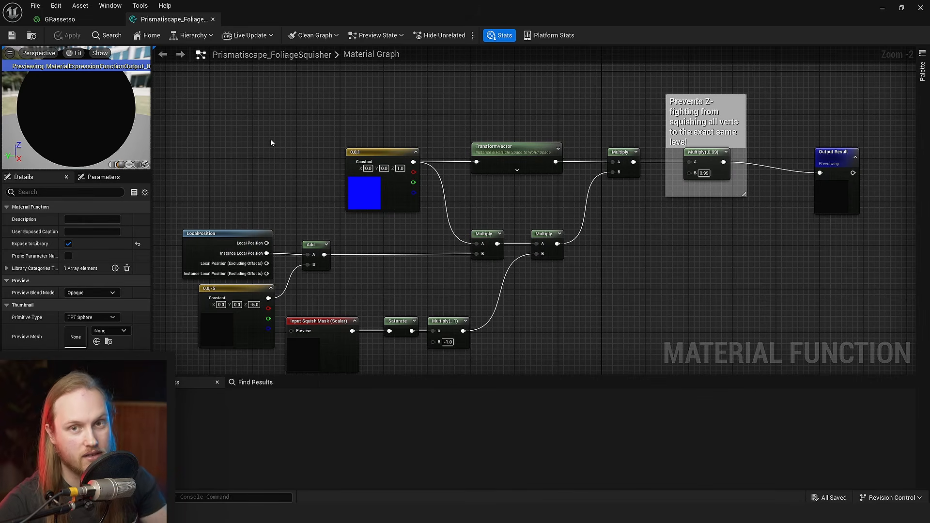
right_drag(348, 234, 580, 172)
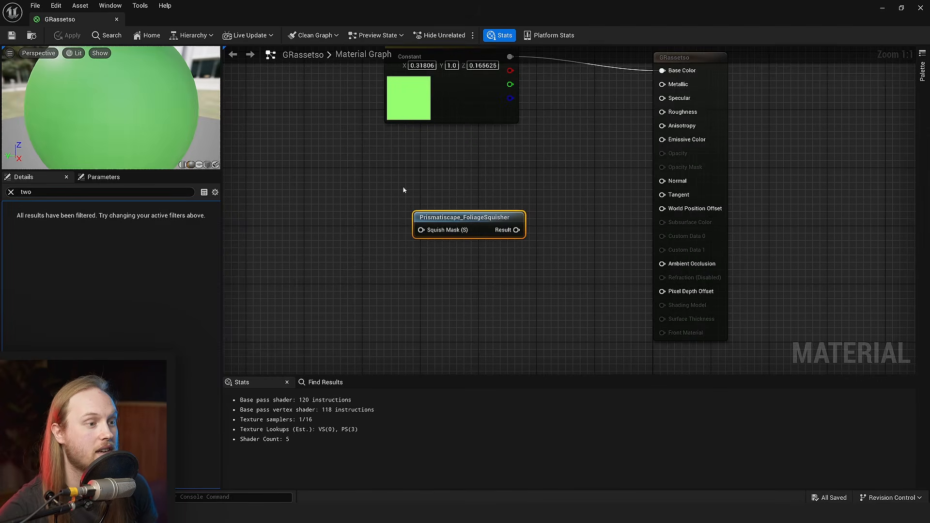
- Add a Runtime Virtual Texture Sample node to the GRassetso graph, well ahead of the Prismatiscape_FoliageSquisher node
click(405, 191)
scroll(399, 211, down, 2)
right_click(397, 209)
text(runtime)
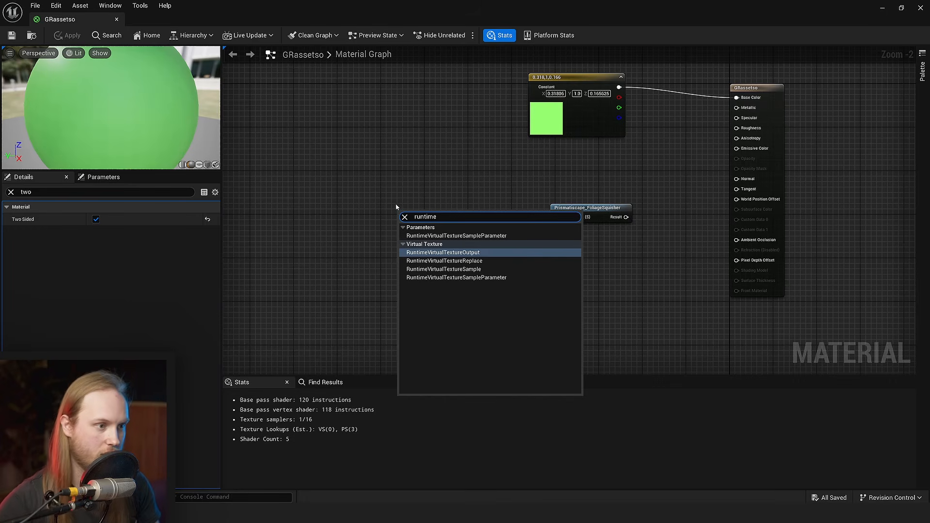
click(455, 269)
scroll(405, 241, up, 2)
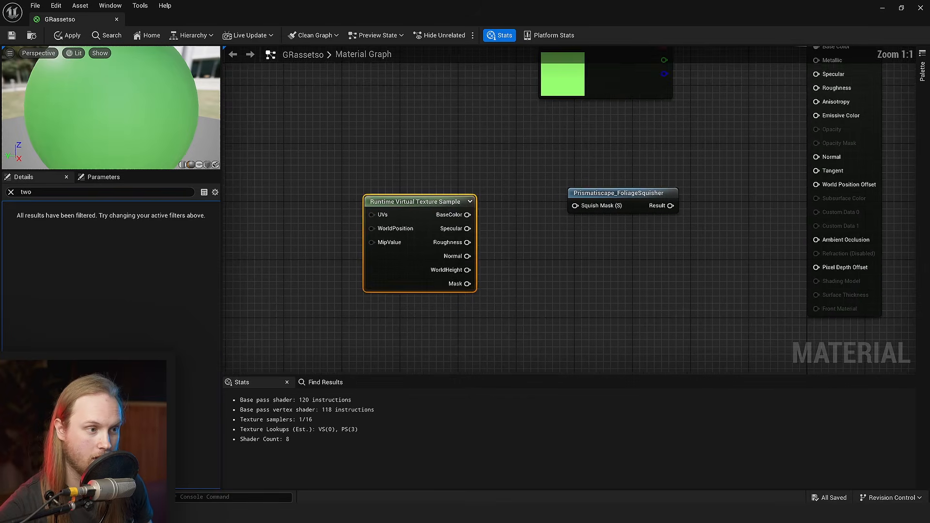
drag(405, 241, 303, 232)
- Attach a component mask to the virtual texture sample's BaseColor output and limit it to the R channel
click(393, 228)
drag(344, 197, 401, 203)
text(mask)
key(Return)
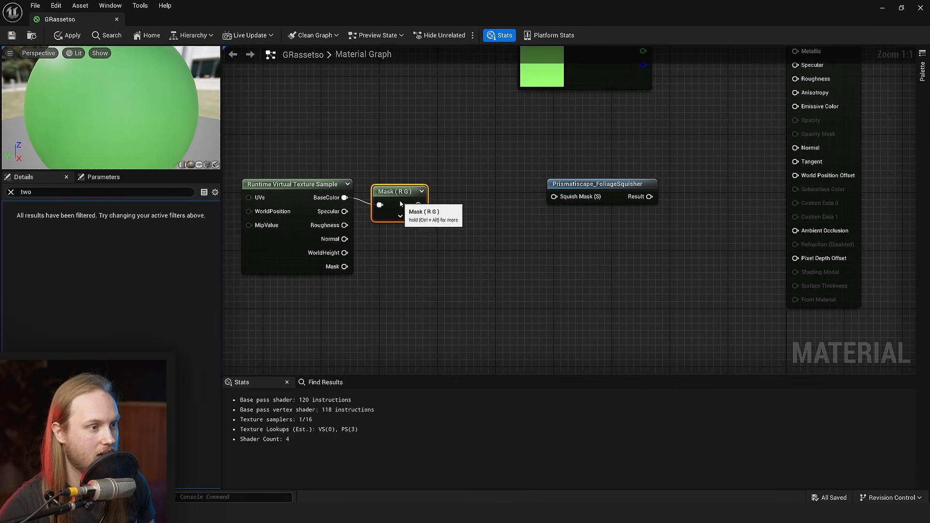
click(11, 192)
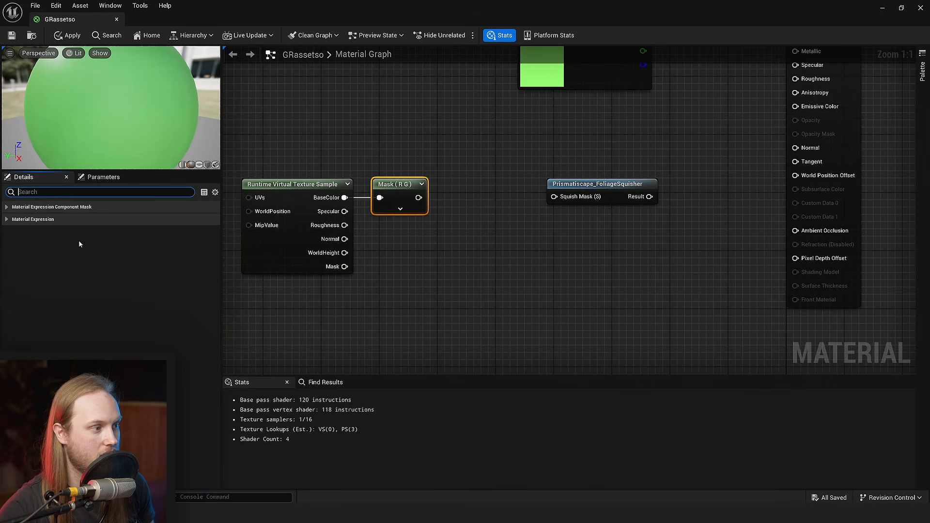
click(8, 208)
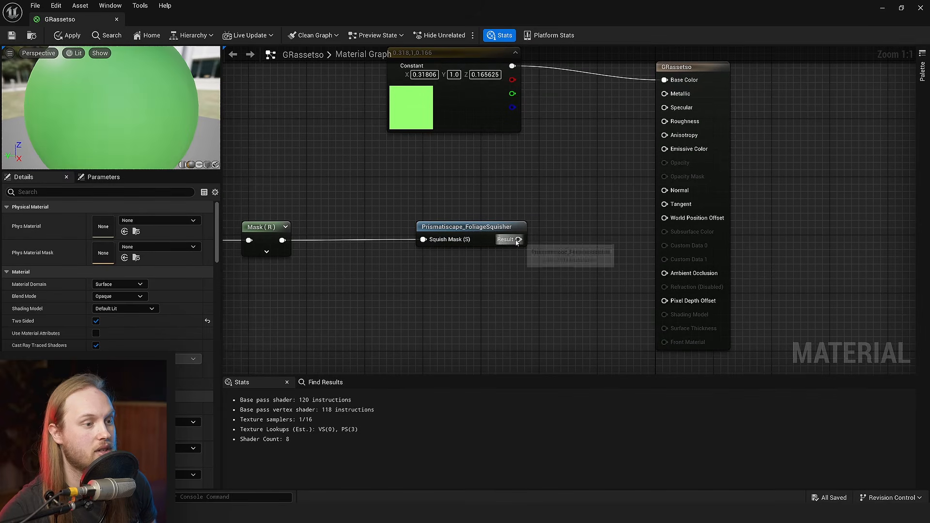
- Route the red mask into the FoliageSquisher's Squish Mask and connect its Result to World Position Offset
drag(517, 241, 636, 164)
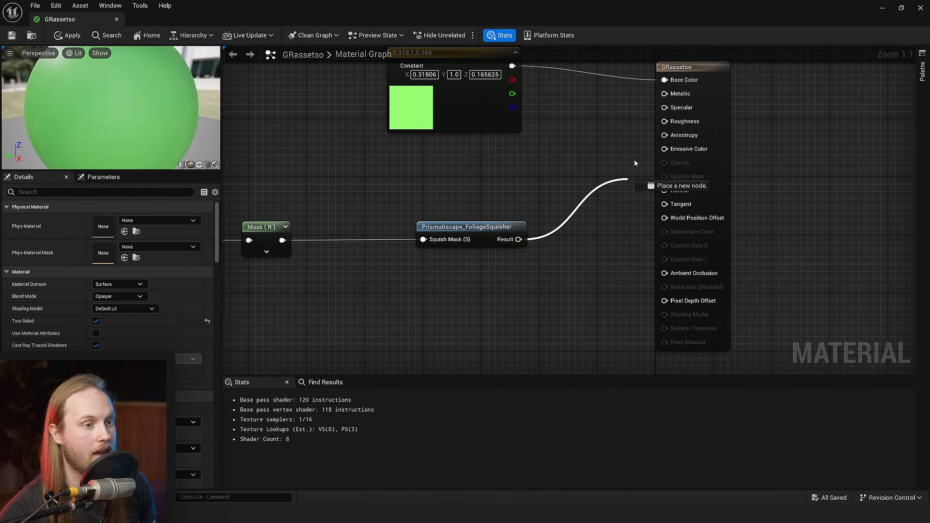
drag(663, 221, 665, 219)
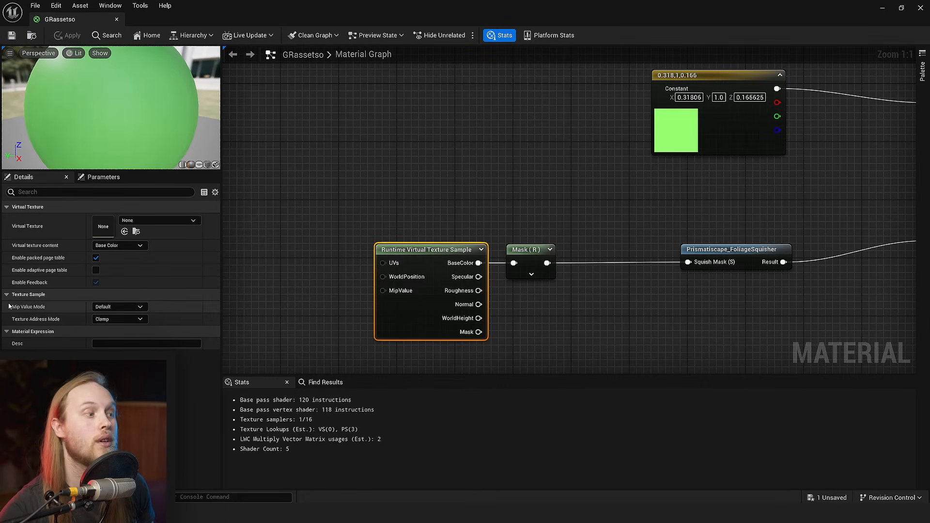
- Assign RVTVideoTesto as the virtual texture of the Runtime Virtual Texture Sample in GRassetso and save the material
click(159, 220)
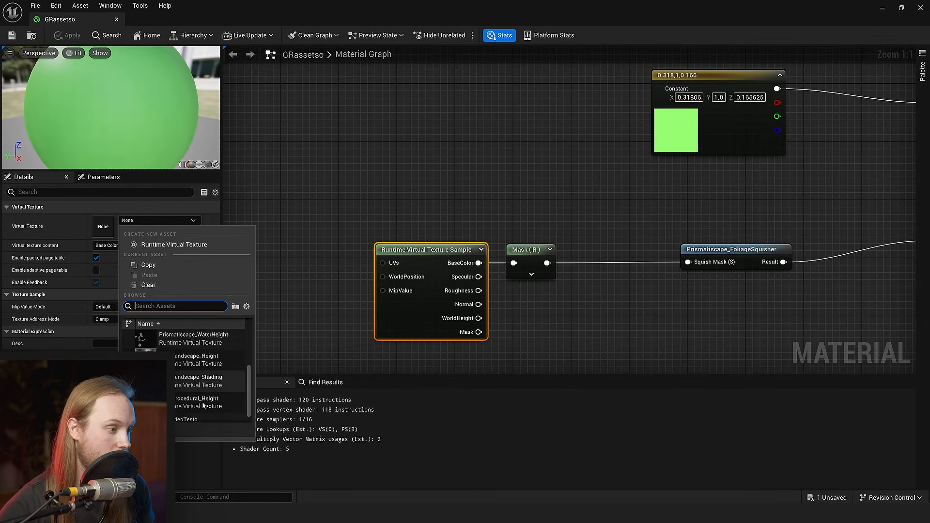
click(194, 419)
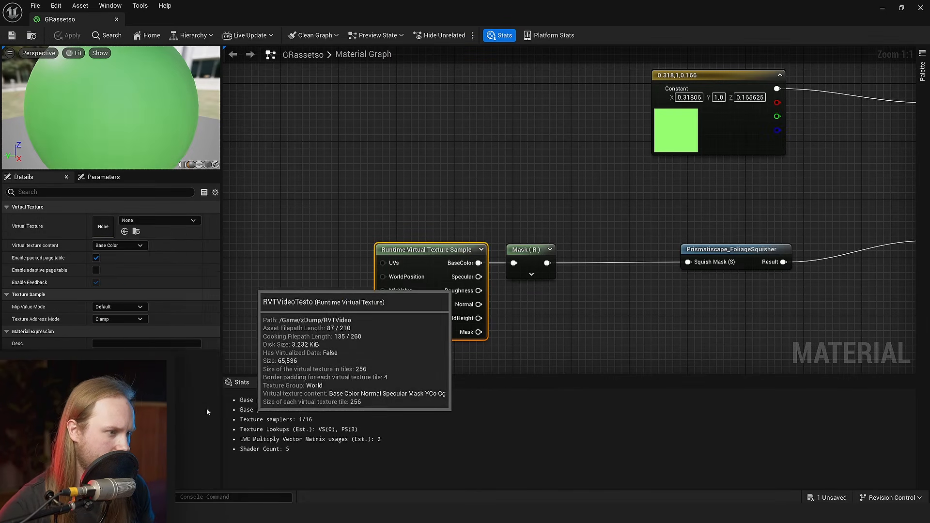
click(17, 39)
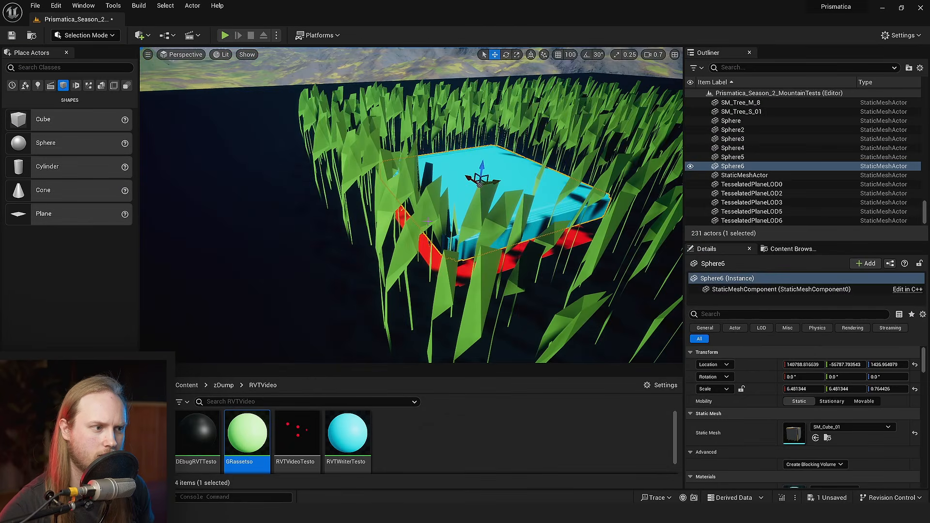
- Lift the cyan slab high above the grass patch in the level and save the level
key(d)
right_drag(456, 221, 408, 218)
scroll(457, 222, up, 2)
key(s)
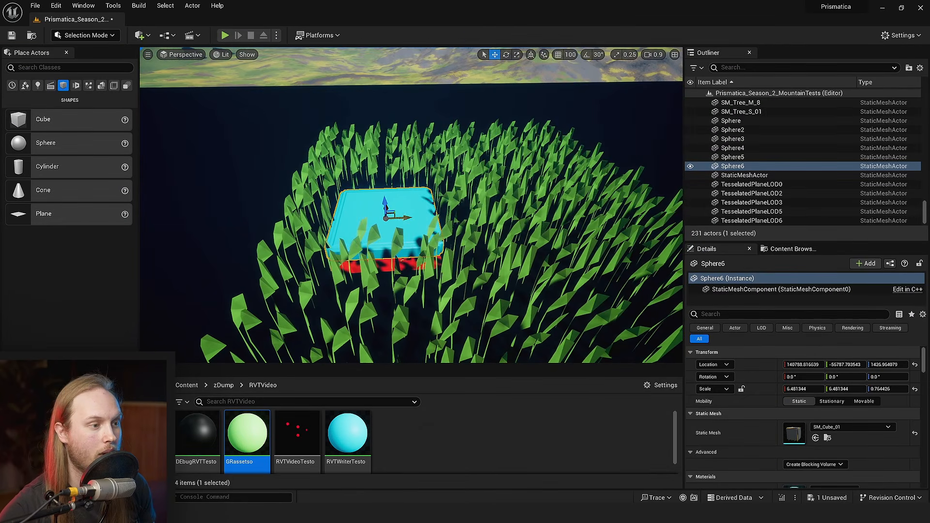
drag(409, 218, 333, 89)
key(w)
right_drag(352, 113, 350, 138)
drag(333, 95, 524, 83)
key(e)
key(ctrl+s)
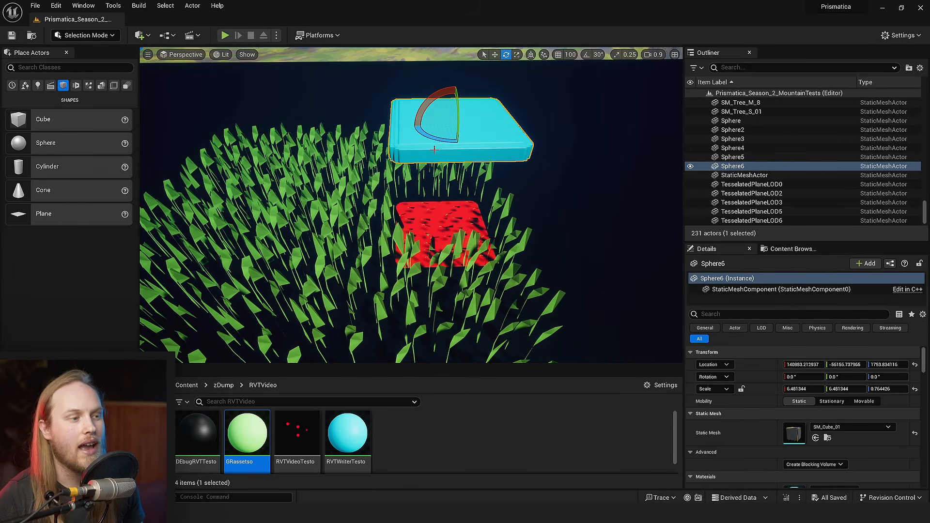
- Slide the floating cyan slab horizontally to the outer edge of the grass patch
right_drag(434, 149, 426, 163)
key(w)
key(ctrl+s)
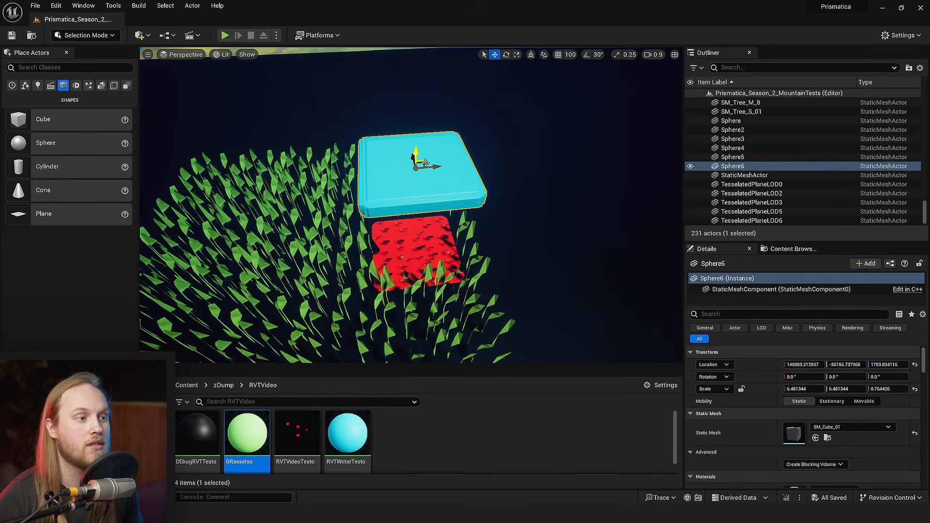
drag(423, 165, 477, 161)
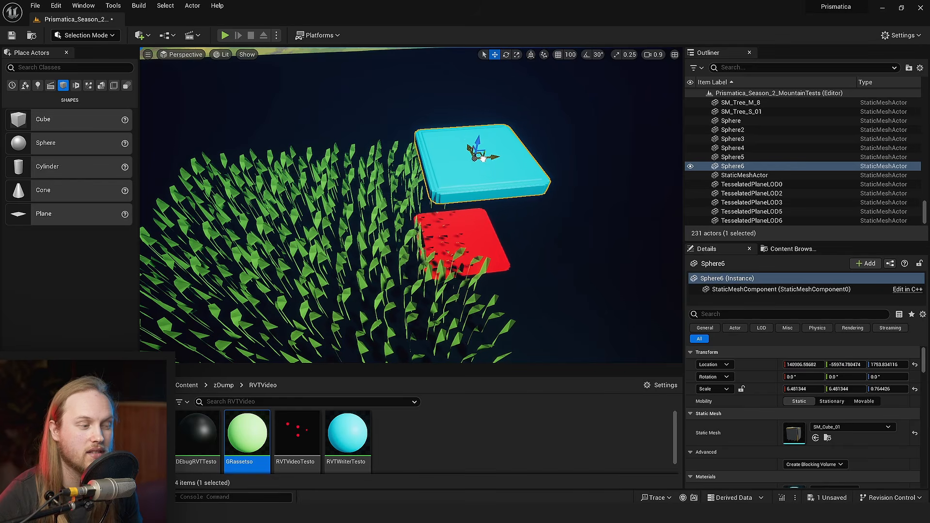
right_drag(484, 158, 483, 152)
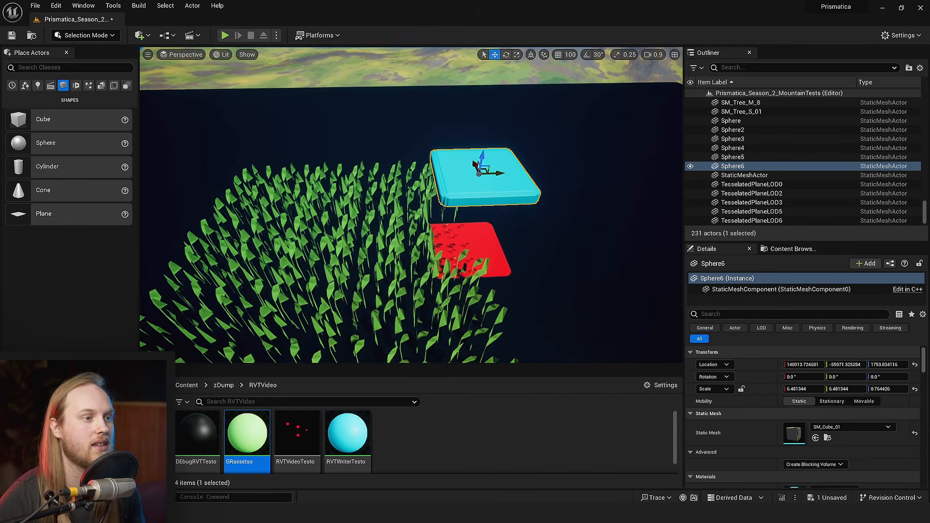
right_drag(483, 152, 482, 149)
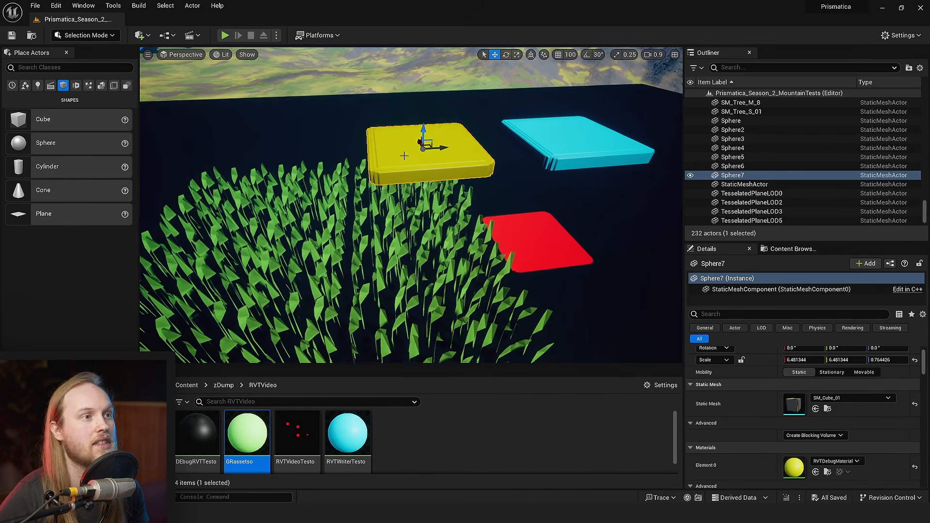
right_drag(405, 154, 406, 156)
- Place a copy of the cyan slab inside the grass patch and give it the RVTDebugMaterial
drag(427, 121, 350, 231)
key(ctrl+s)
scroll(526, 177, down, 4)
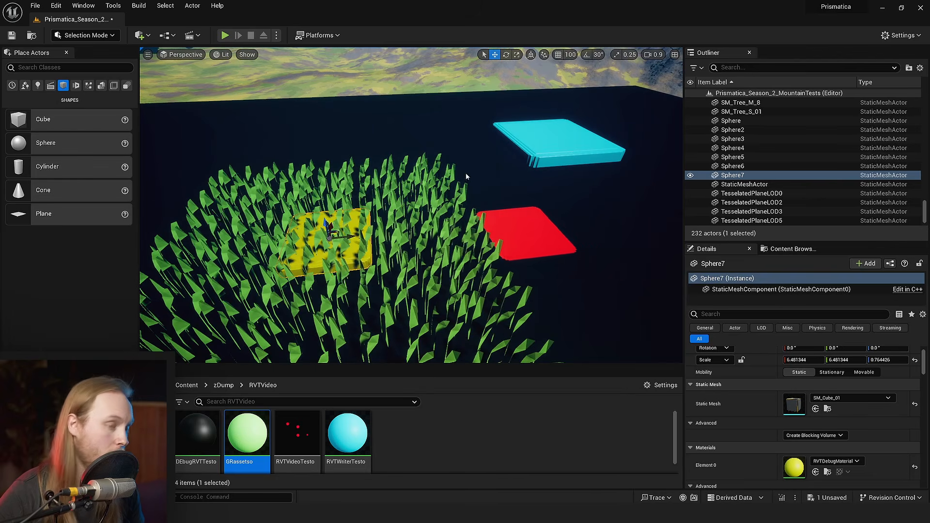
- Move the cyan slab over the yellow slab to flatten its surrounding grass, and lift it away beside it
click(558, 140)
drag(552, 138, 322, 199)
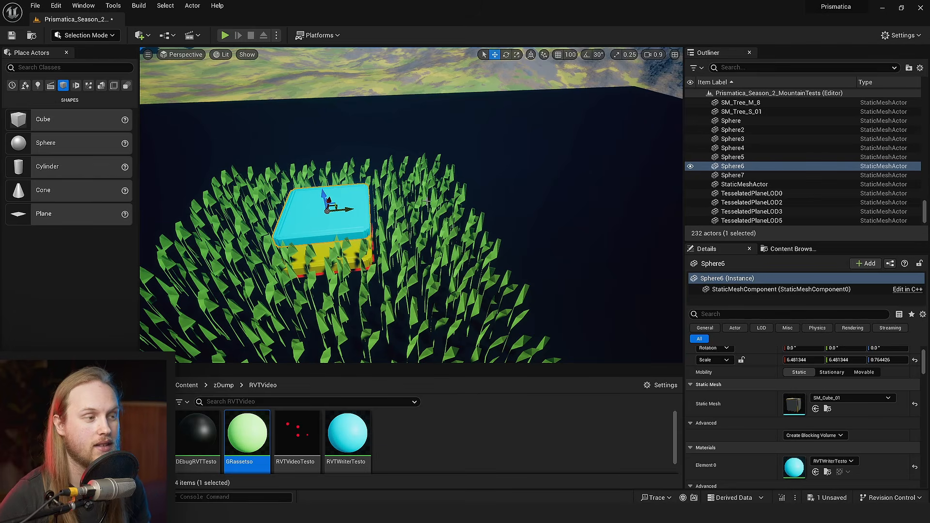
right_drag(427, 201, 427, 201)
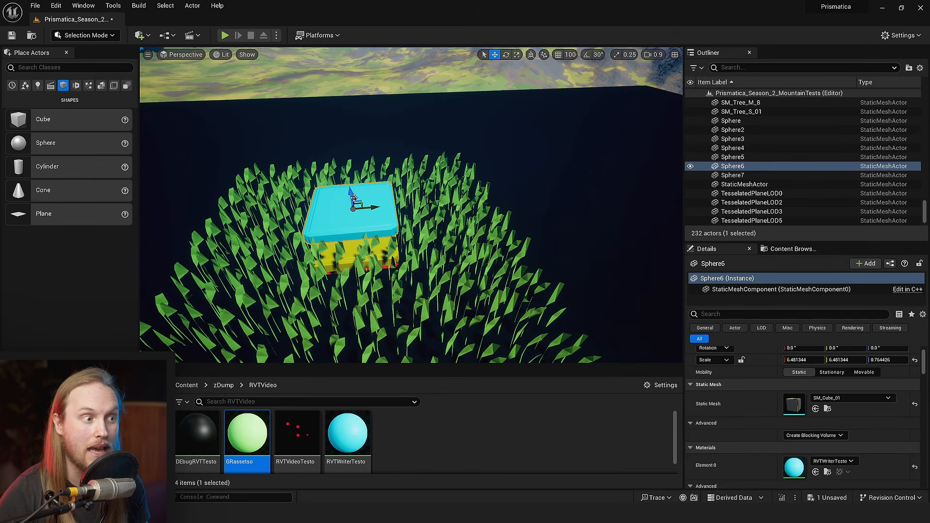
drag(354, 198, 464, 120)
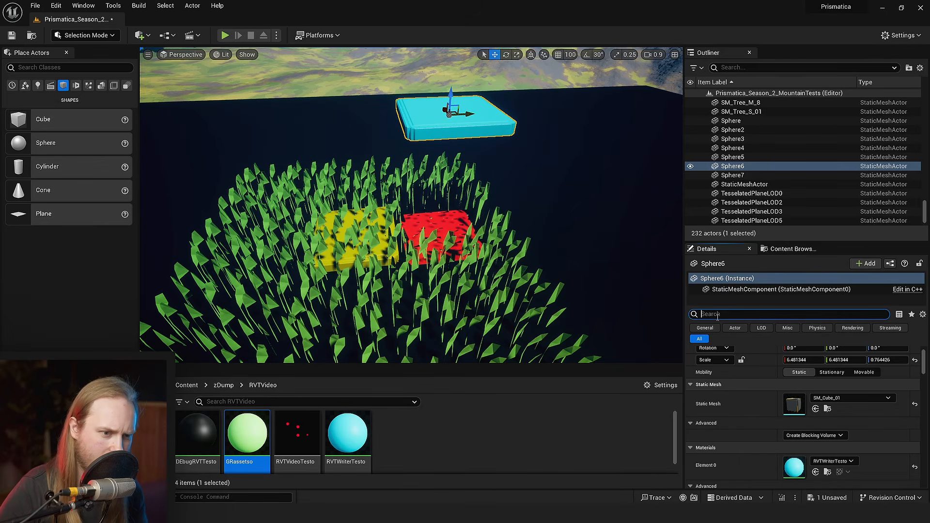
- Find the virtual texture settings of the cyan slab with "vir" and set Draw in Main Pass to Never
scroll(777, 431, down, 3)
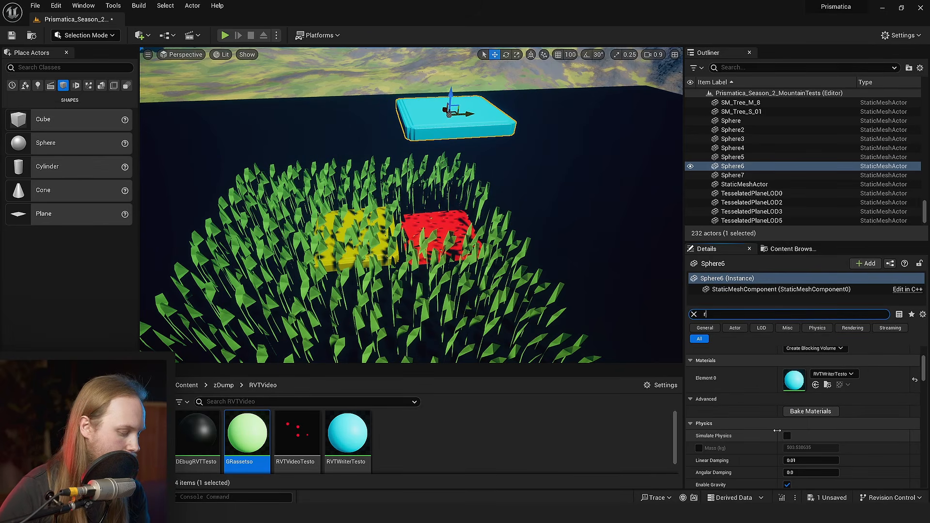
text(un)
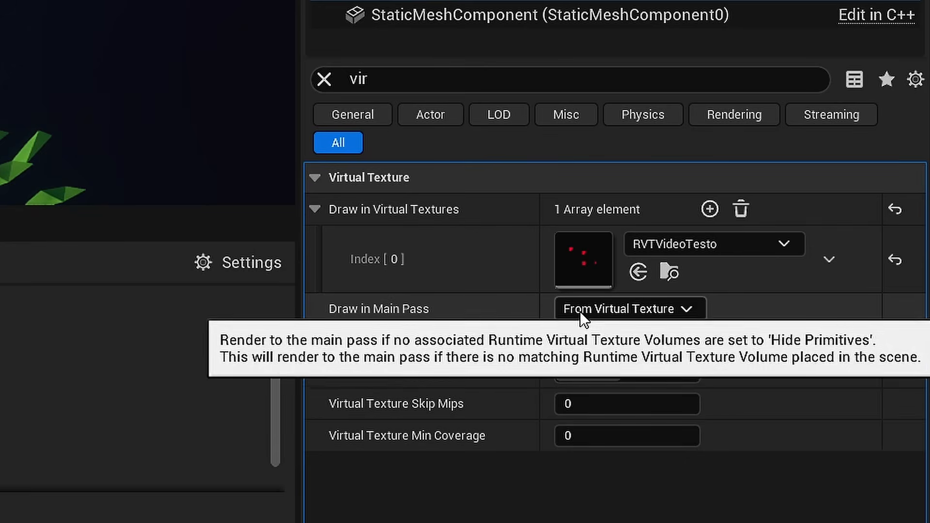
click(581, 310)
click(580, 333)
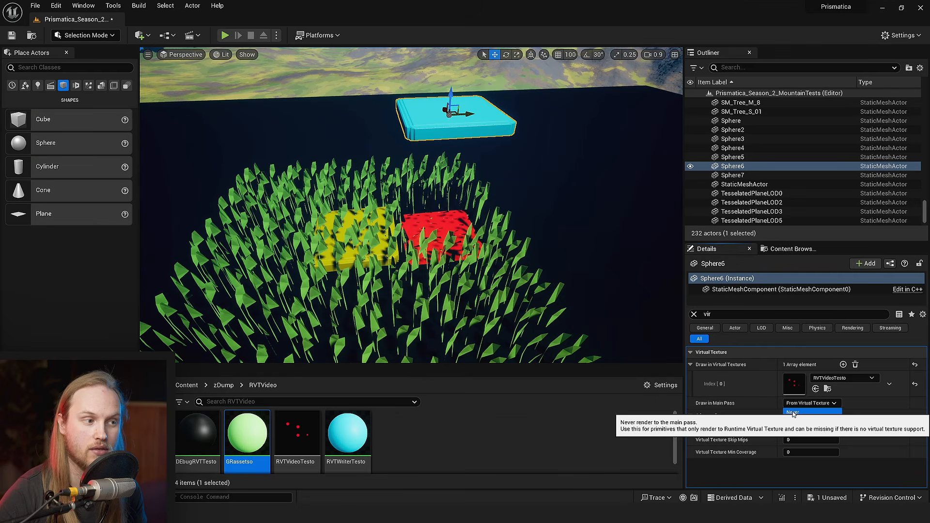
- Toggle game view repeatedly while examining the cyan slab's visibility and the grass beneath it
right_drag(422, 168, 449, 167)
key(g)
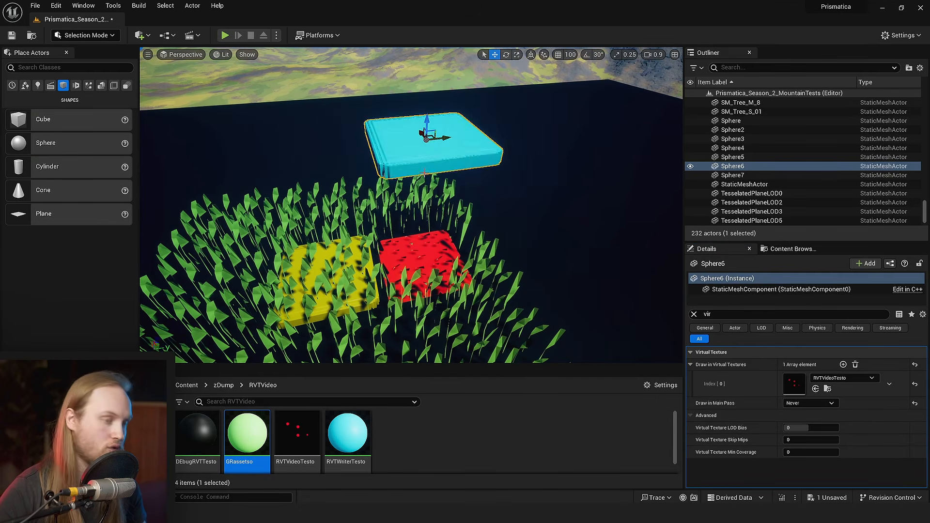
key(g)
key(w)
right_drag(426, 220, 431, 228)
key(s)
key(g)
mouse_move(440, 187)
mouse_down()
mouse_move(432, 189)
mouse_move(442, 188)
mouse_up()
key(s)
right_drag(450, 186, 434, 201)
key(g)
mouse_move(488, 183)
right_down()
mouse_move(499, 162)
mouse_move(492, 189)
right_up()
key(g)
key(g)
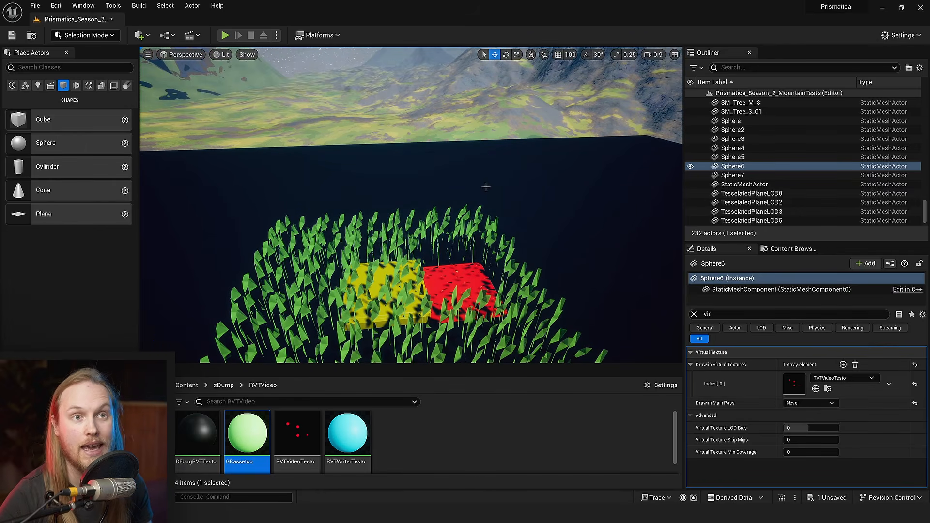
key(g)
- Center the cyan slab above the yellow slab and scale it up to cover a larger area of grass
right_drag(504, 180, 479, 200)
key(r)
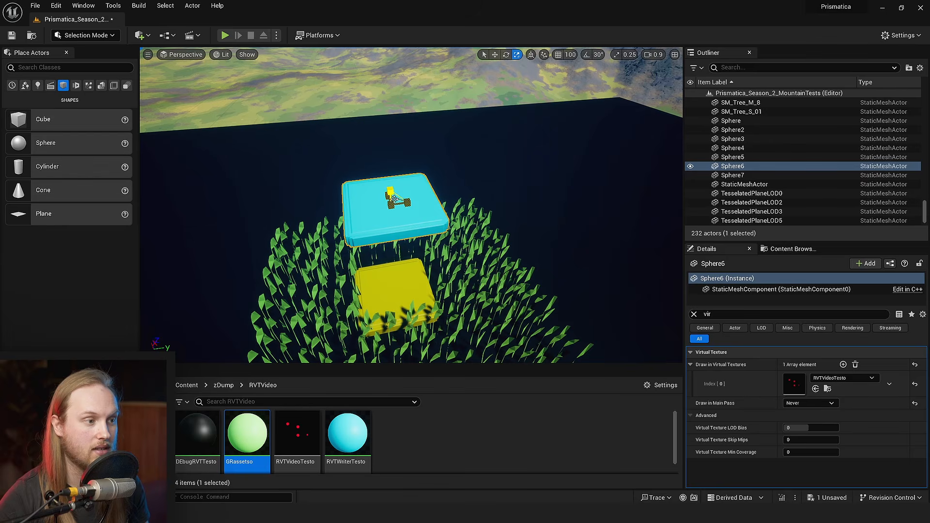
drag(394, 198, 412, 183)
right_drag(412, 183, 406, 223)
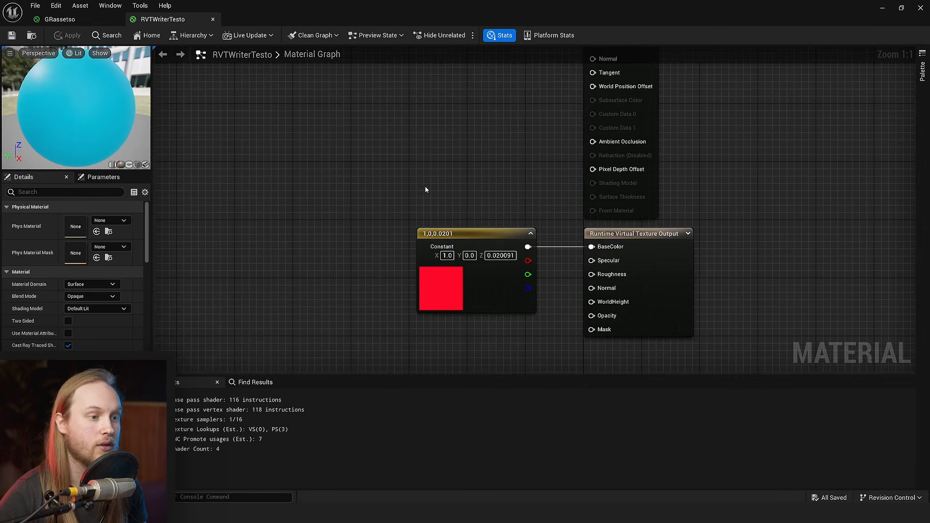
right_drag(426, 185, 487, 185)
- Open the RVTWriterTesto material and add a LinearGradient node ahead of the red constant
drag(529, 263, 349, 263)
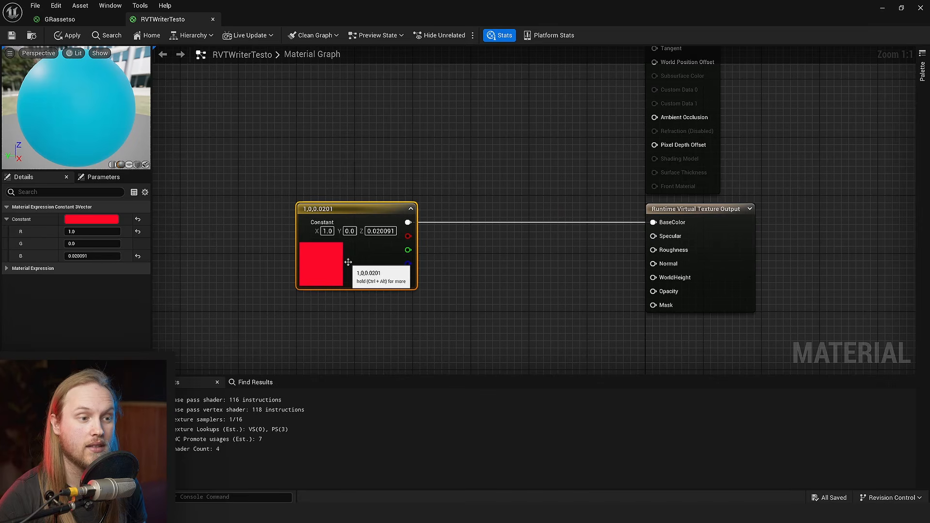
right_drag(338, 191, 634, 195)
right_click(395, 243)
text(linear)
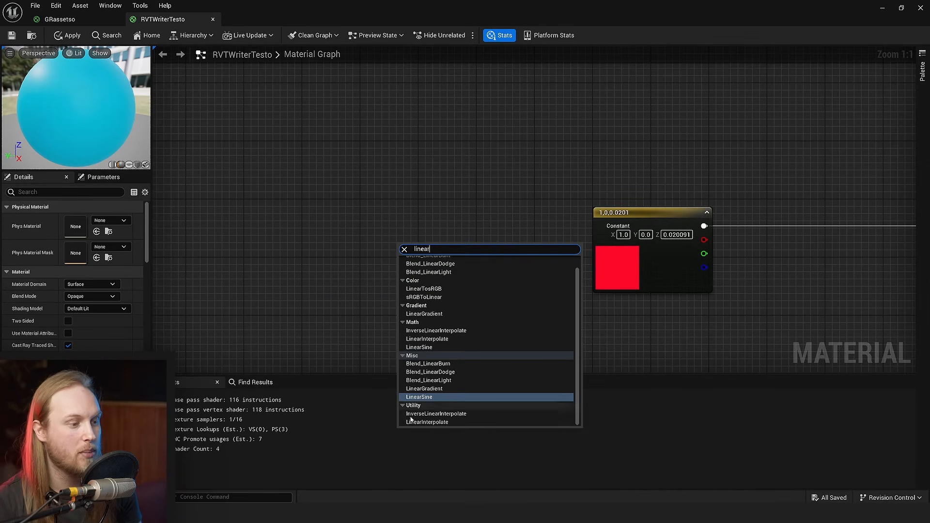
right_click(430, 219)
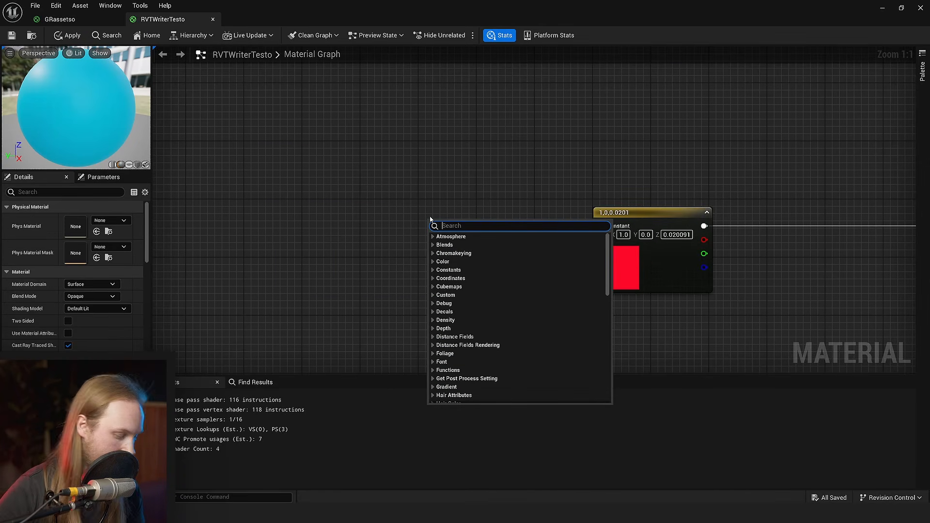
text(linear grad)
key(Return)
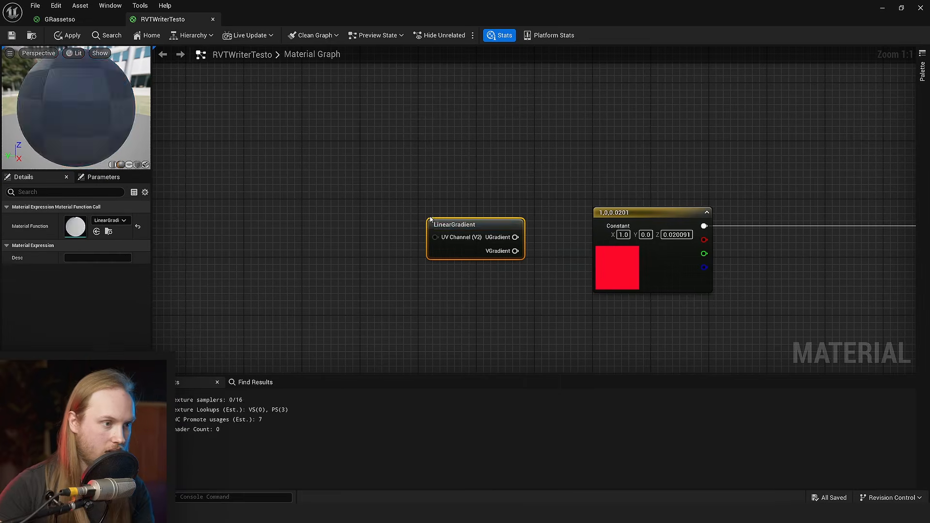
drag(454, 225, 416, 169)
click(540, 167)
- Feed the LinearGradient's UGradient output into a new Sine node with its period set to 2.0
right_drag(539, 167, 484, 187)
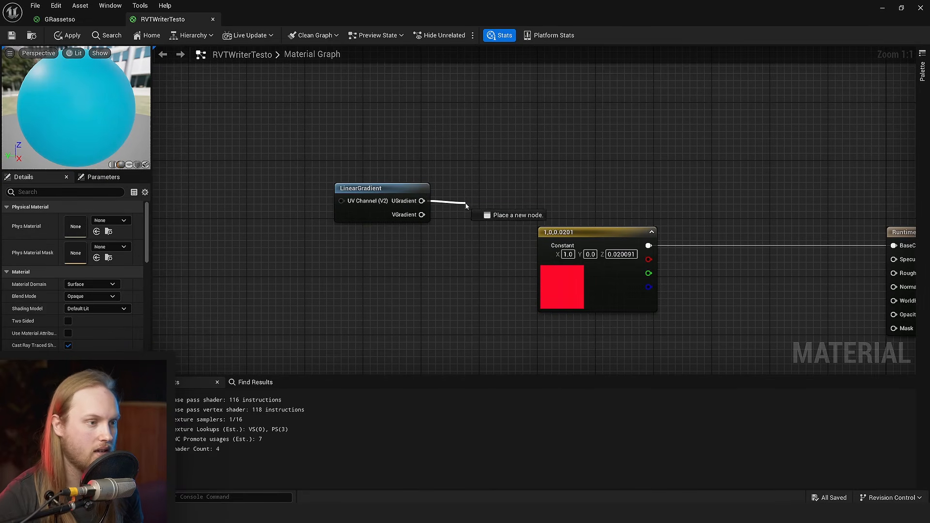
text(sine)
drag(466, 206, 461, 159)
key(Return)
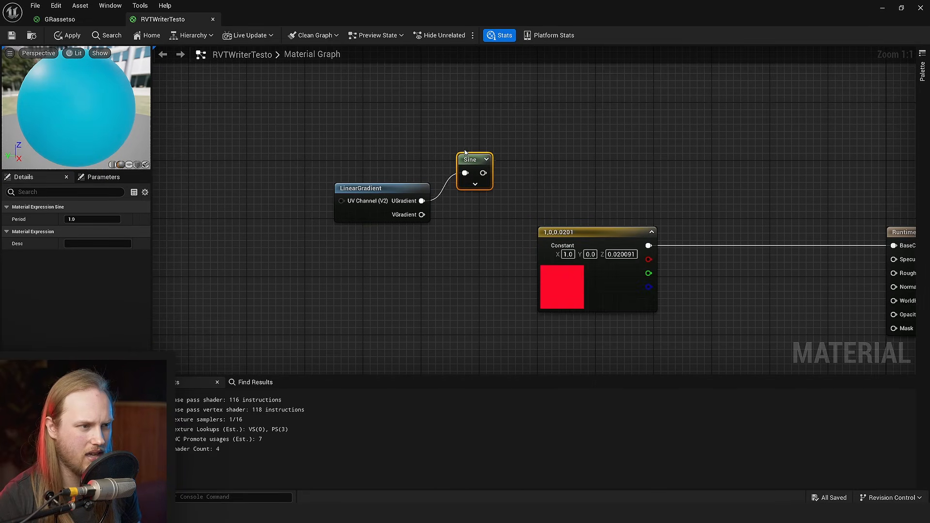
drag(250, 257, 276, 250)
click(468, 172)
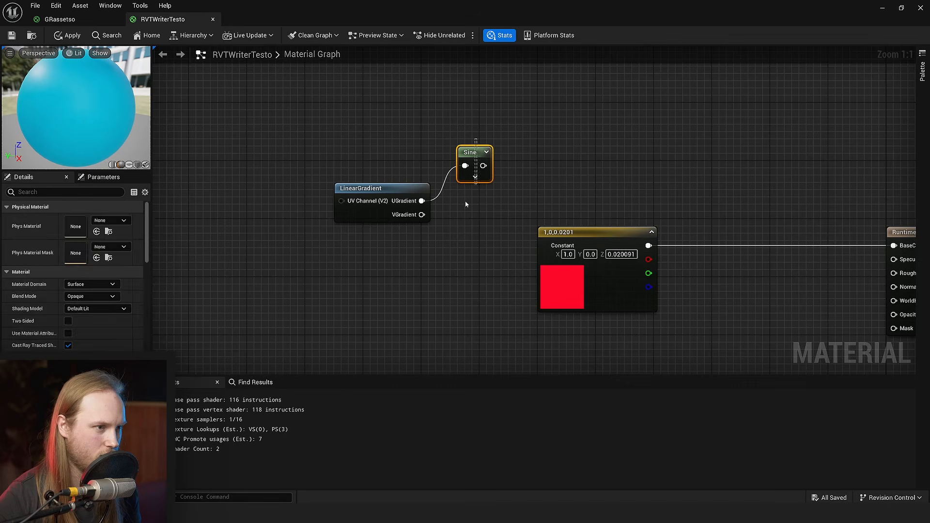
- Duplicate the Sine node, connect the copy to the LinearGradient's VGradient output, and collapse the original node's options
key(ctrl+d)
drag(421, 214, 458, 223)
click(475, 177)
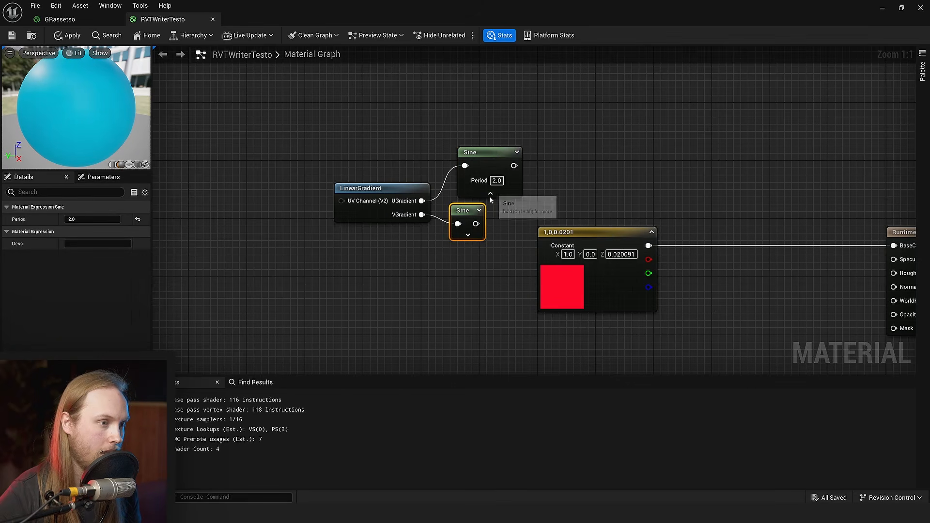
click(489, 192)
click(539, 171)
click(491, 194)
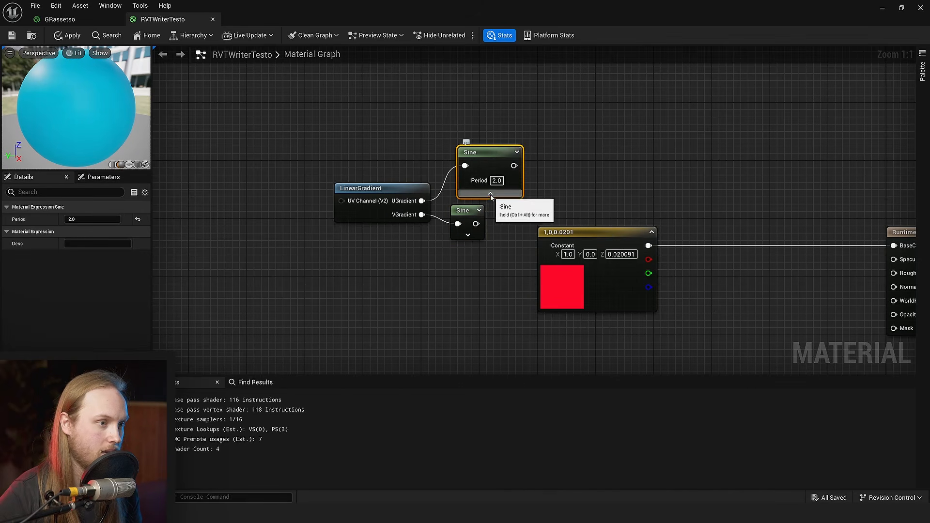
click(490, 194)
click(577, 163)
- Combine both Sine outputs in a Min node and connect it to the Runtime Virtual Texture Output's BaseColor
drag(483, 166, 529, 171)
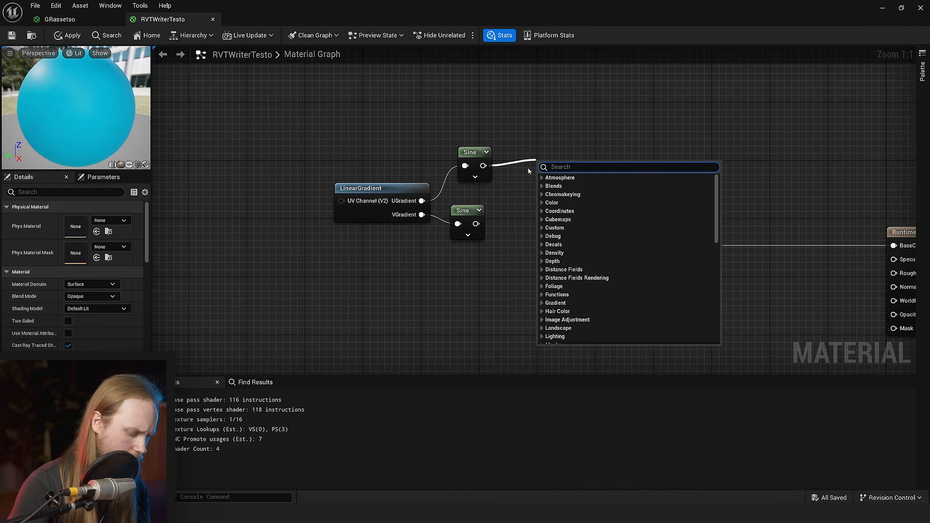
text(min)
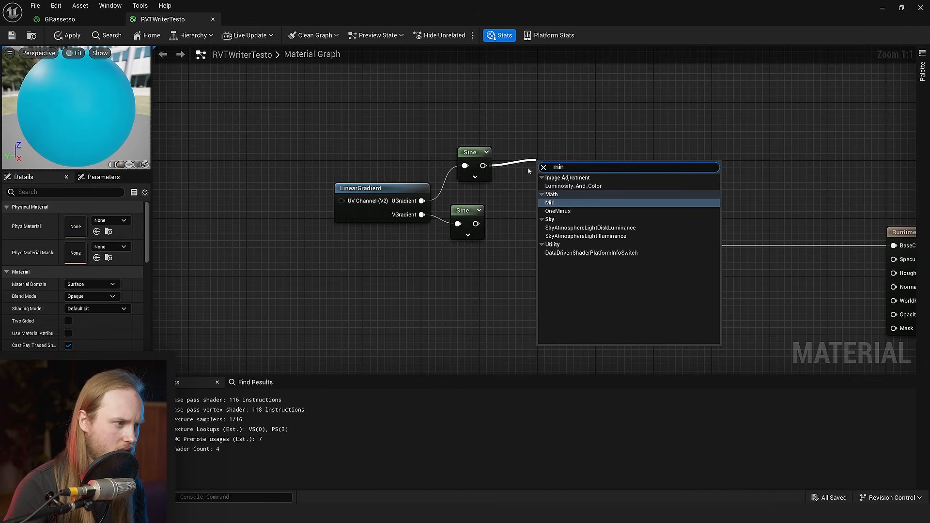
key(Return)
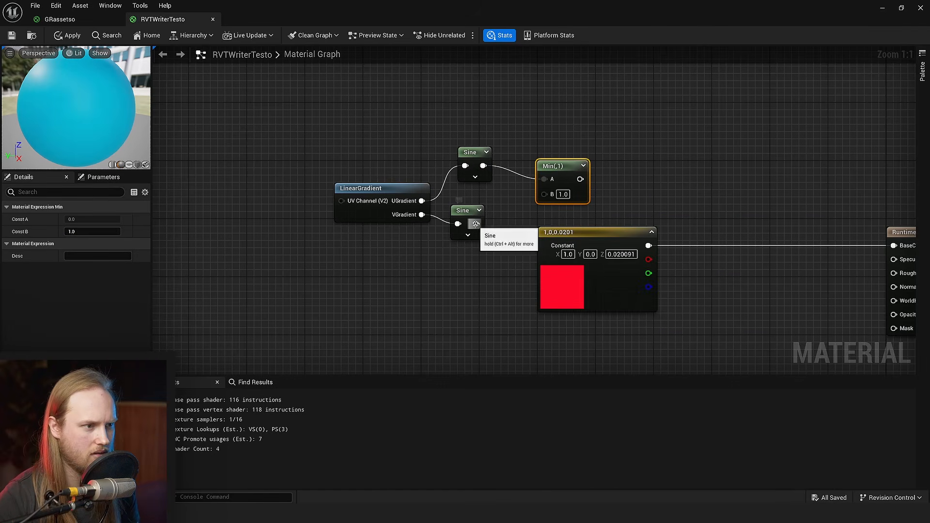
drag(476, 224, 545, 195)
right_drag(582, 185, 461, 194)
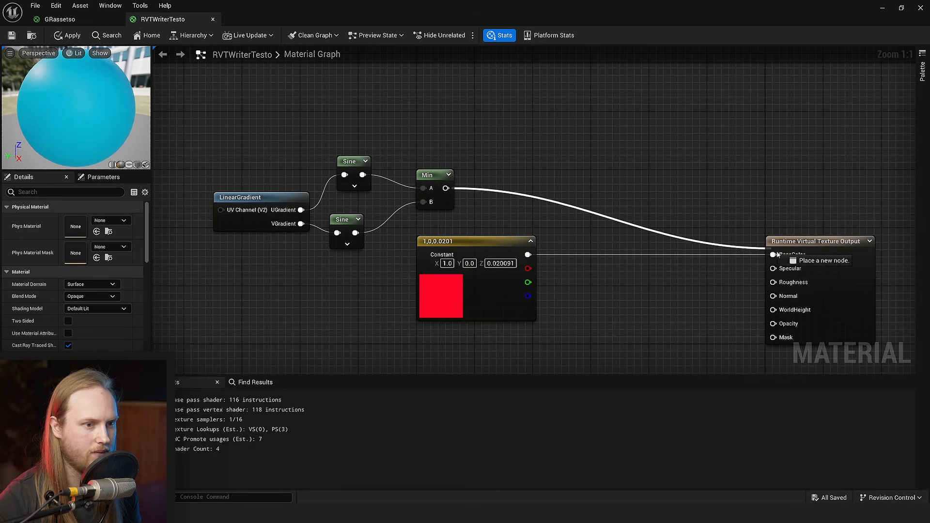
drag(776, 255, 774, 255)
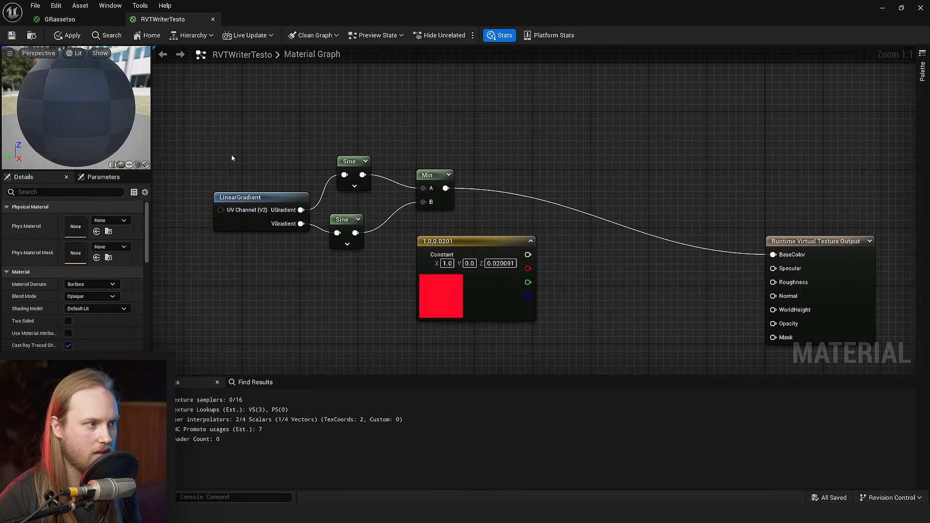
- Preview the material on a plane and connect the Min result to the RVTWriterTesto Base Color input
click(136, 166)
click(129, 166)
click(137, 166)
click(129, 165)
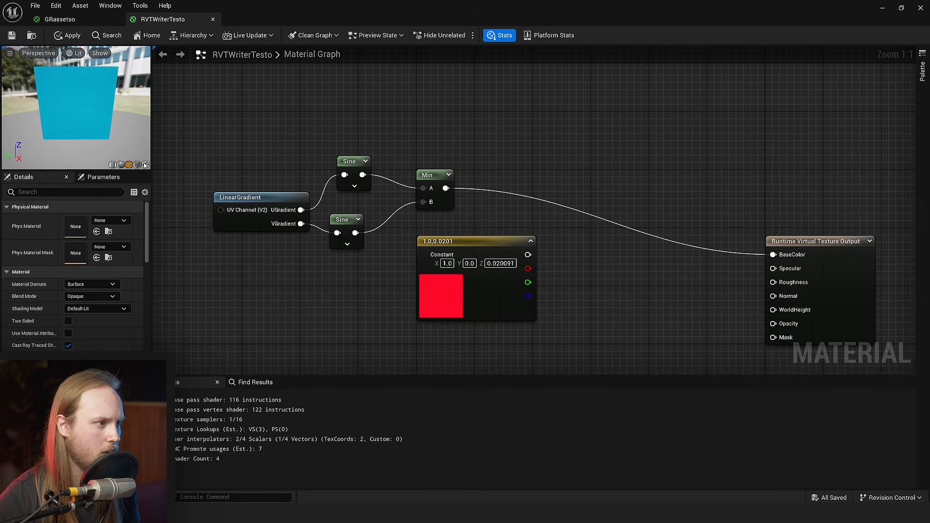
drag(105, 127, 104, 116)
right_drag(540, 132, 463, 258)
drag(369, 315, 701, 83)
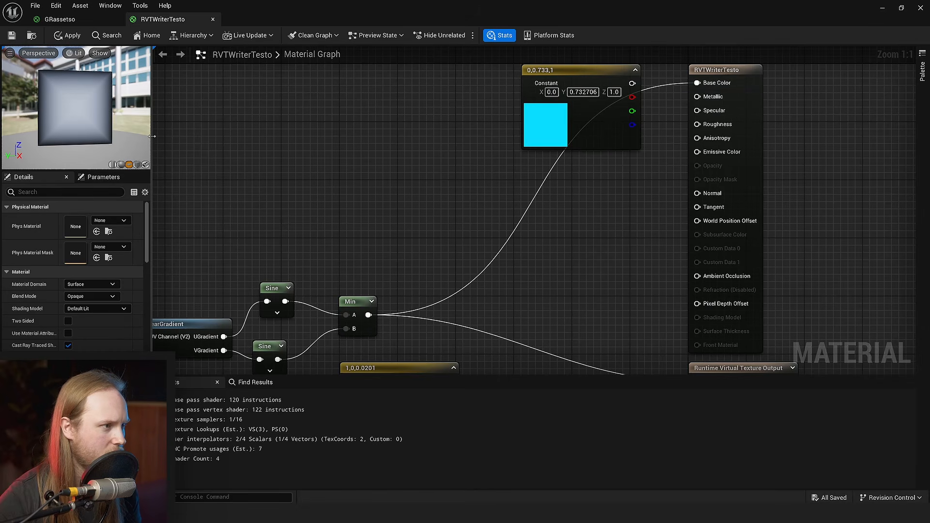
- Widen the material preview area to inspect the plane's gradient and save the RVTWriterTesto material
drag(152, 136, 400, 136)
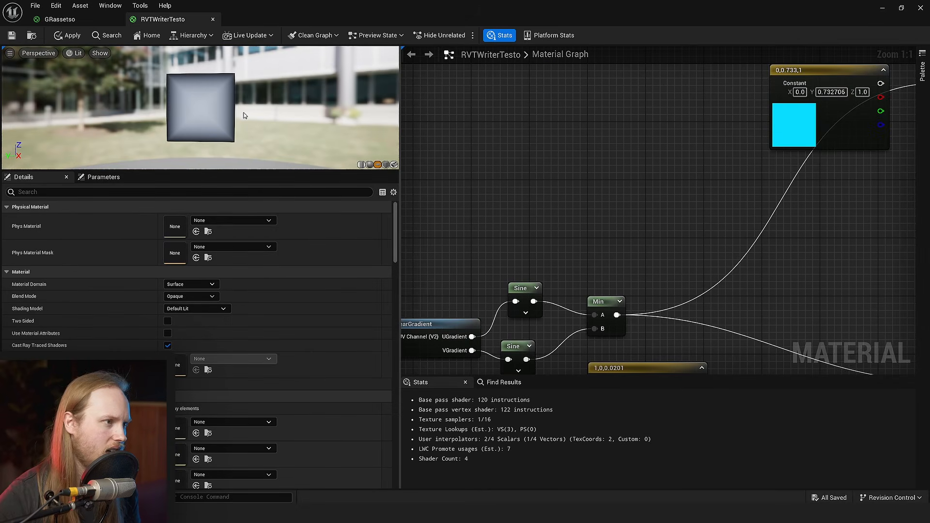
scroll(244, 115, up, 2)
right_drag(697, 206, 626, 140)
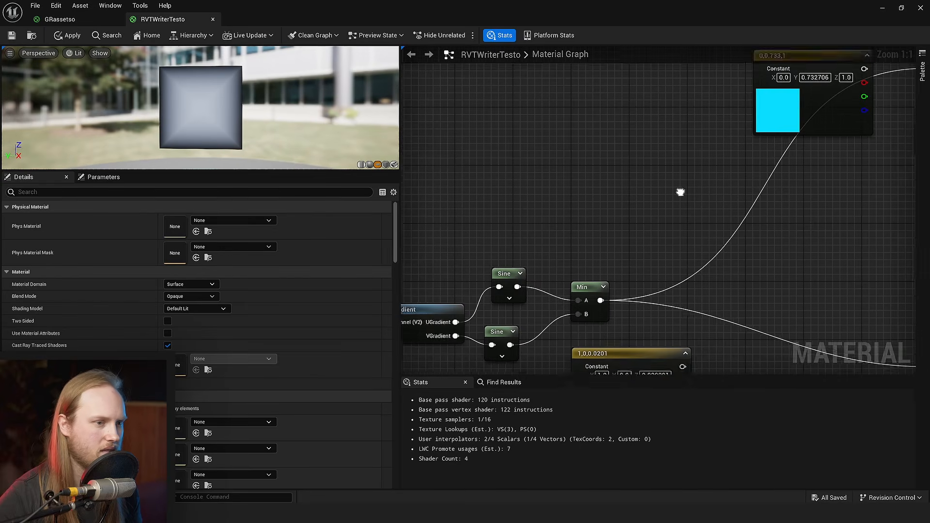
scroll(626, 140, down, 4)
scroll(700, 171, up, 3)
drag(498, 212, 786, 269)
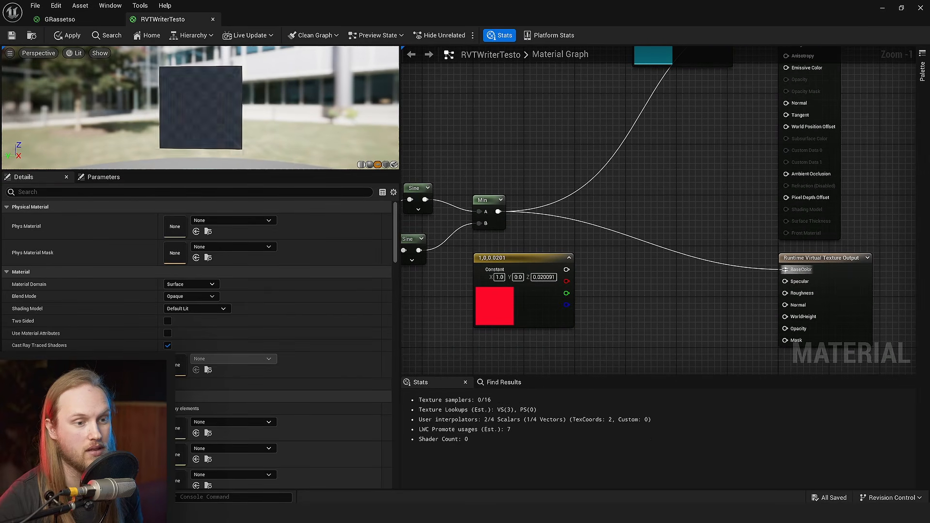
click(11, 35)
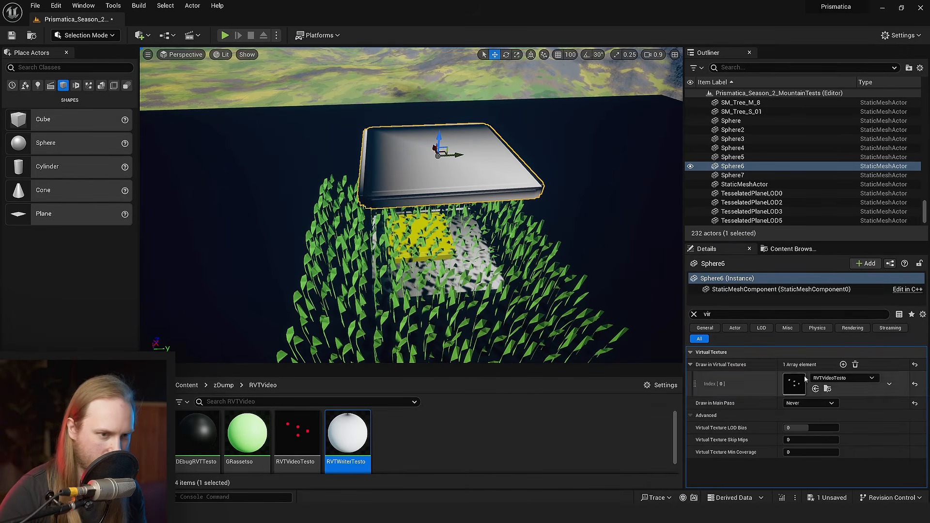
- Clear the property filter, replace Sphere6's static mesh with StampPlane, and scale the plane down horizontally
click(695, 315)
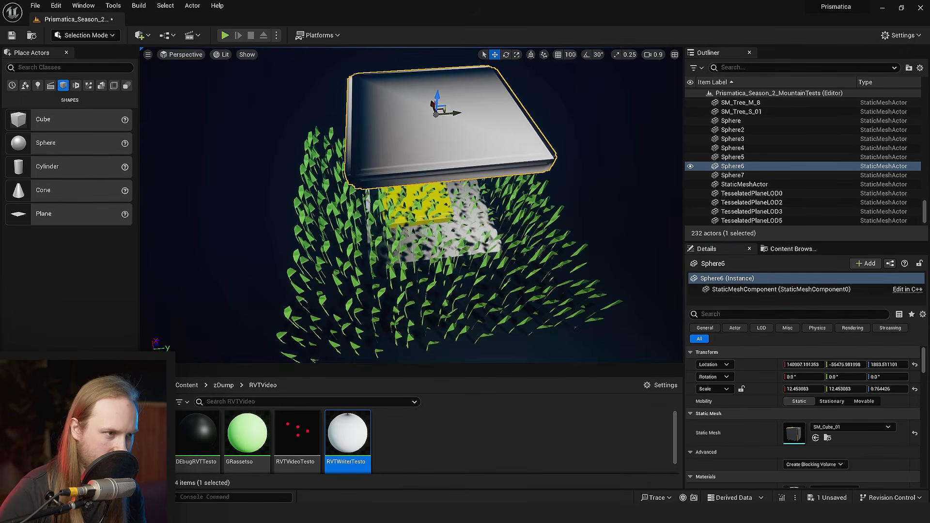
click(826, 427)
scroll(831, 363, down, 2)
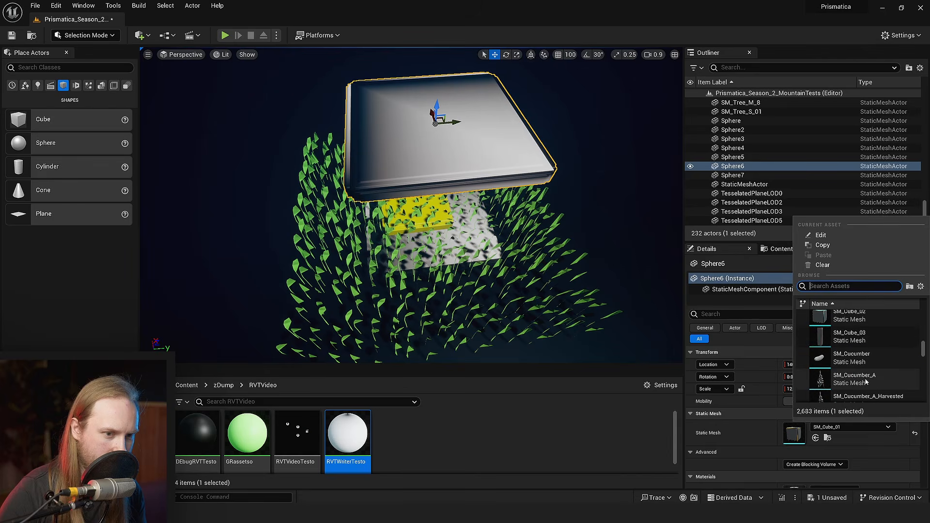
text(plane)
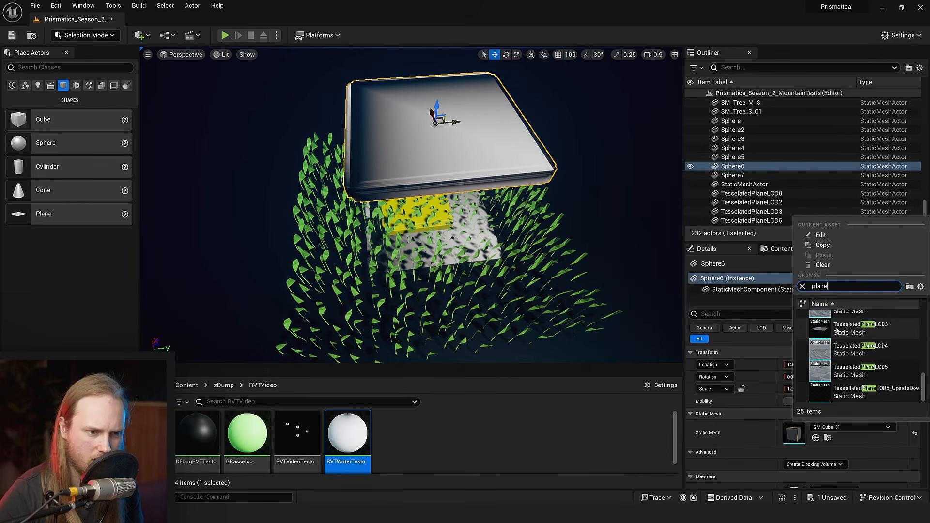
scroll(843, 343, up, 2)
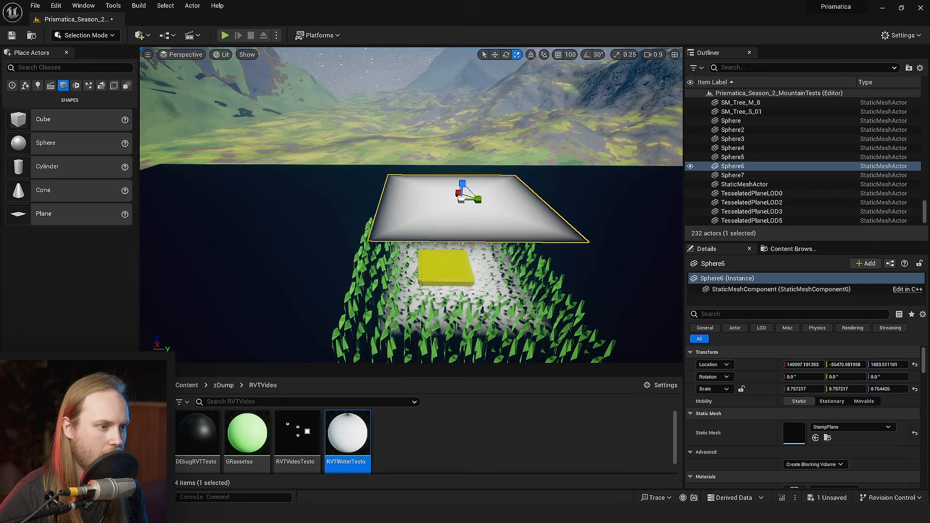
right_drag(412, 209, 479, 204)
key(w)
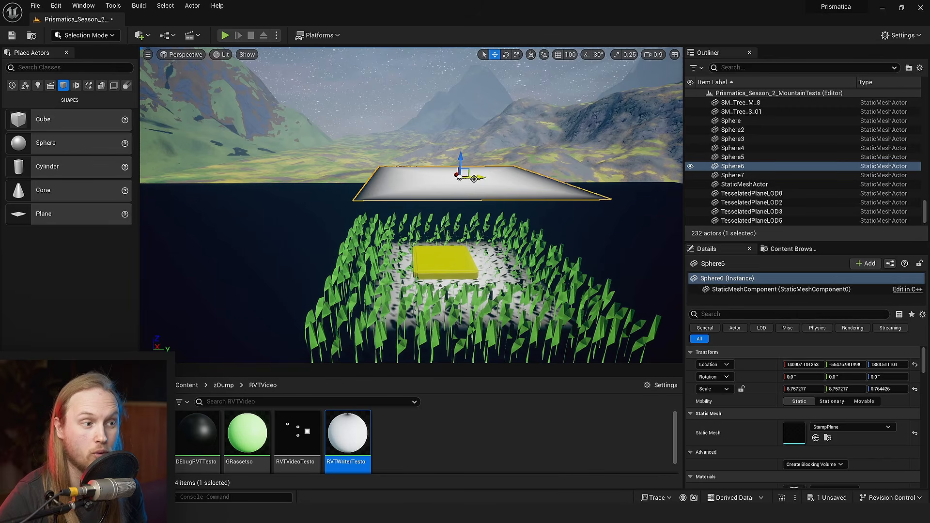
- Shift the Sphere6 stamp plane over the grass, rotate it to about -17.6° around Z, and save the level
drag(474, 179, 456, 173)
right_drag(453, 170, 441, 181)
key(e)
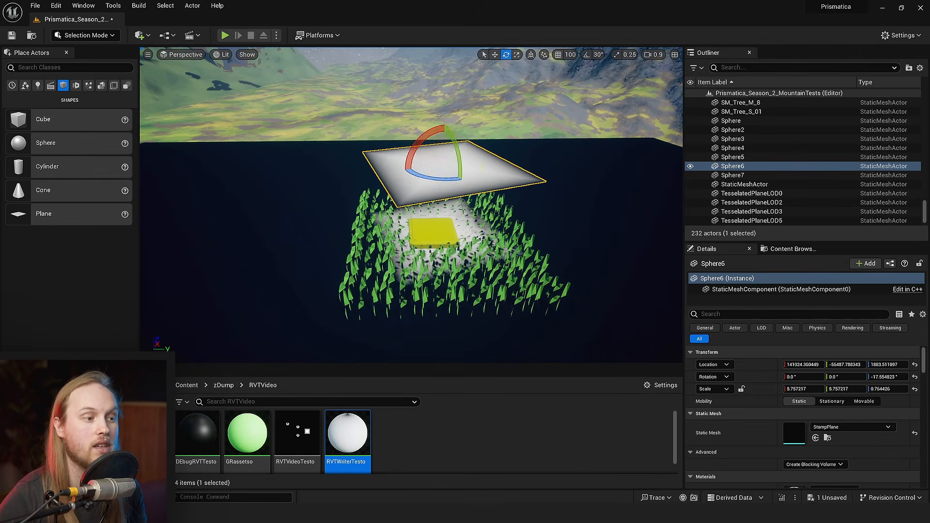
right_drag(463, 210, 448, 186)
key(ctrl+s)
- Duplicate the stamp plane, place the copy higher and beside the grass patch, and rotate it to about 8.2° around Z
alt+drag(446, 173, 538, 168)
key(w)
right_drag(538, 168, 543, 141)
key(s)
key(s)
key(e)
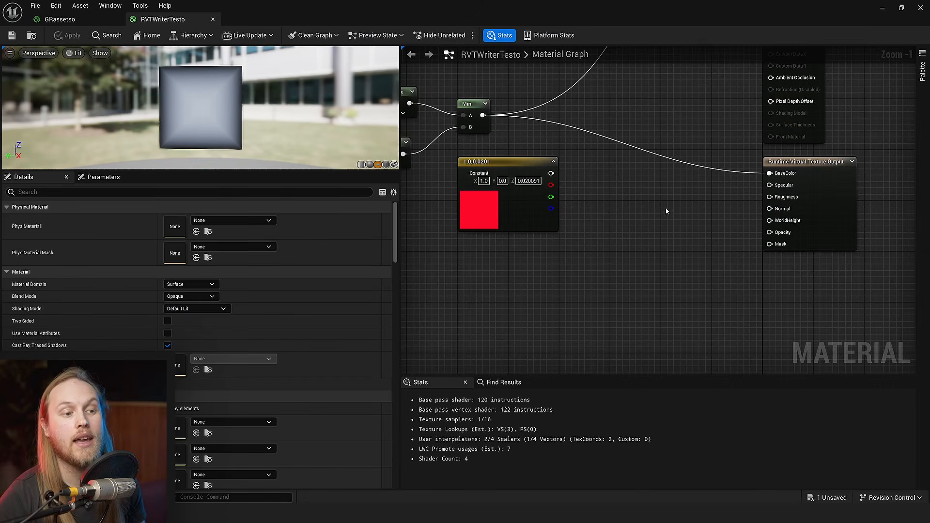
right_drag(667, 211, 674, 305)
right_drag(644, 229, 618, 296)
right_drag(632, 246, 607, 272)
- Connect the red 1,0,0.0201 constant to the Runtime Virtual Texture Output's BaseColor and reposition the constant node
drag(519, 306, 627, 228)
scroll(660, 270, up, 1)
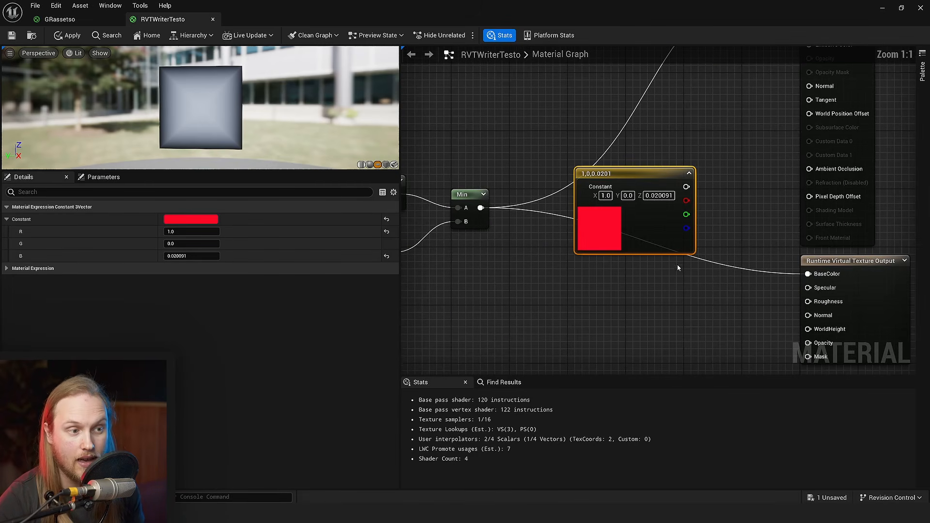
drag(686, 186, 808, 274)
drag(657, 239, 670, 208)
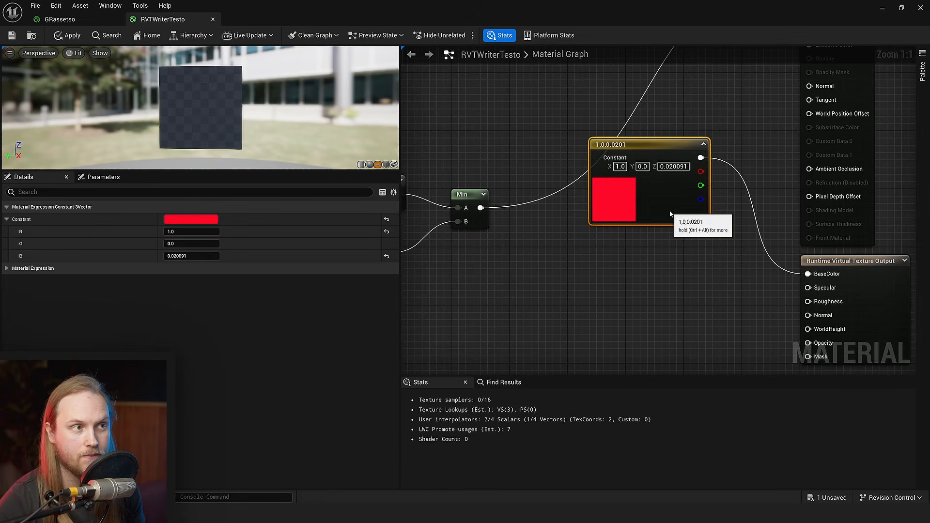
right_drag(639, 333, 633, 254)
- Connect the Min result to the Runtime Virtual Texture Output's Opacity and return to the level viewport
click(589, 248)
scroll(633, 254, down, 2)
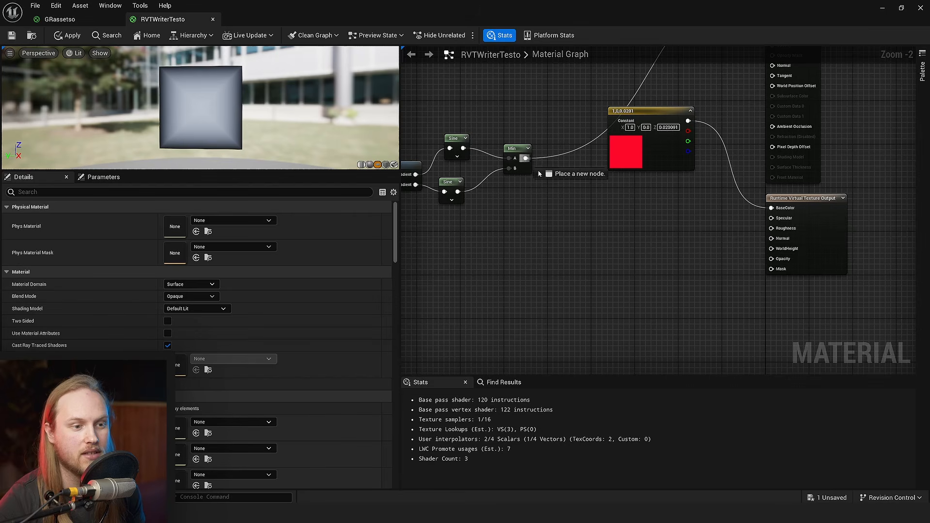
drag(540, 173, 772, 259)
right_drag(440, 62, 398, 100)
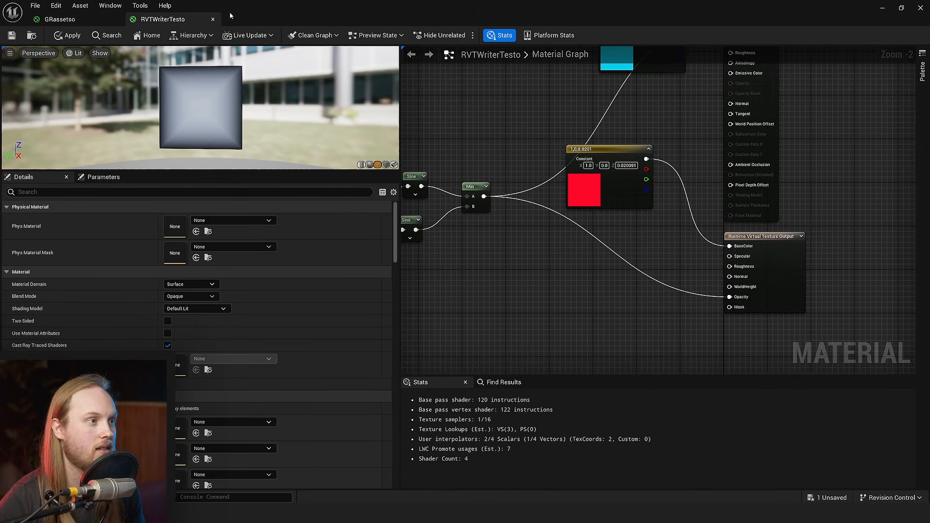
drag(231, 16, 787, 100)
click(570, 131)
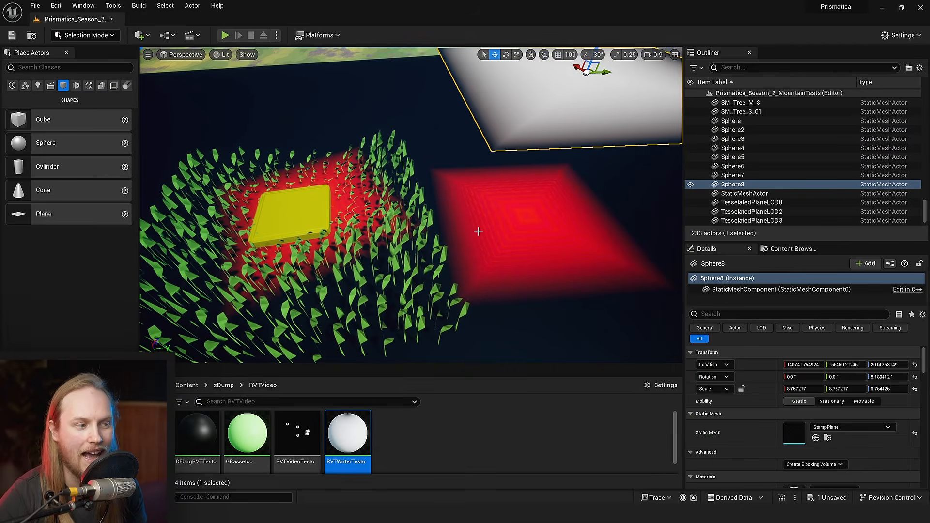
- Move the duplicated stamp plane over the grass beside the yellow cube and rotate it to about -29.3° around Z
scroll(537, 110, down, 4)
key(e)
key(w)
drag(533, 134, 374, 100)
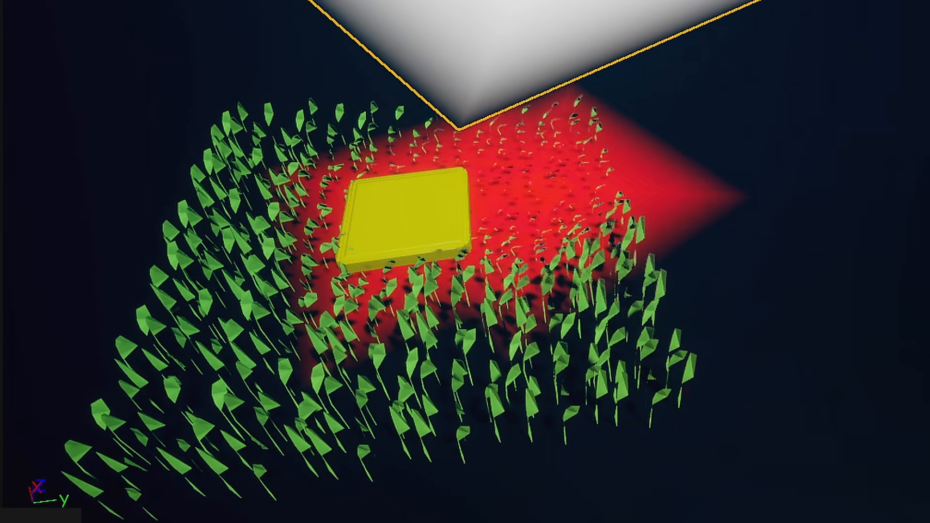
drag(579, 0, 523, 0)
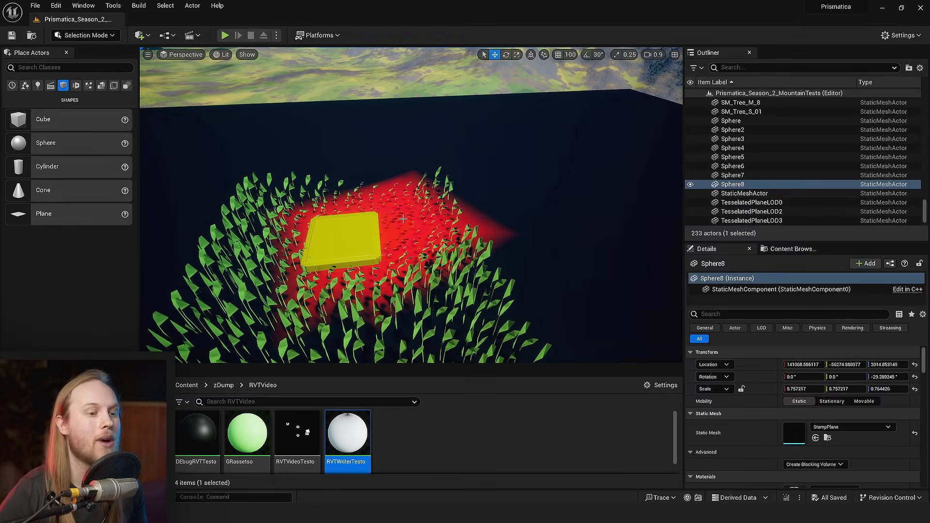
mouse_move(365, 219)
right_down()
mouse_move(366, 196)
mouse_move(366, 223)
right_up()
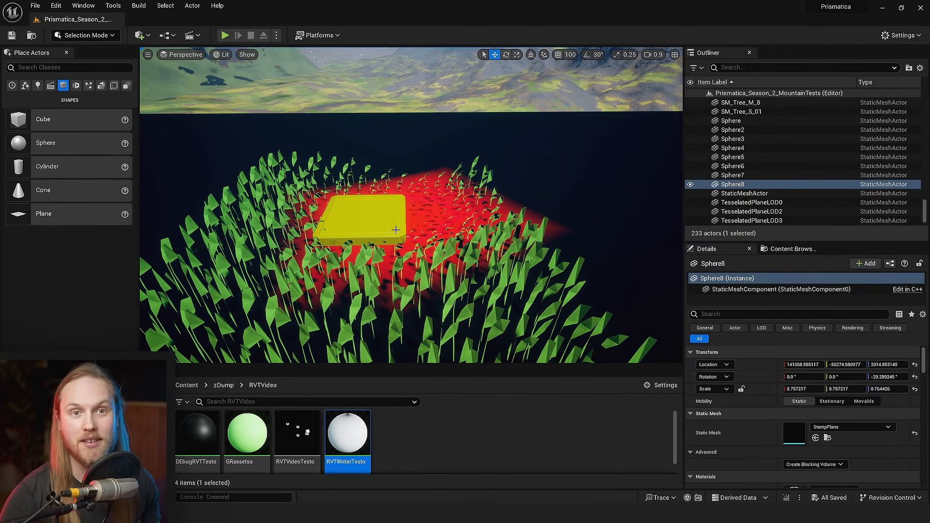
- Frame the duplicated stamp plane and scale it to about 3.79 on X and Y
key(g)
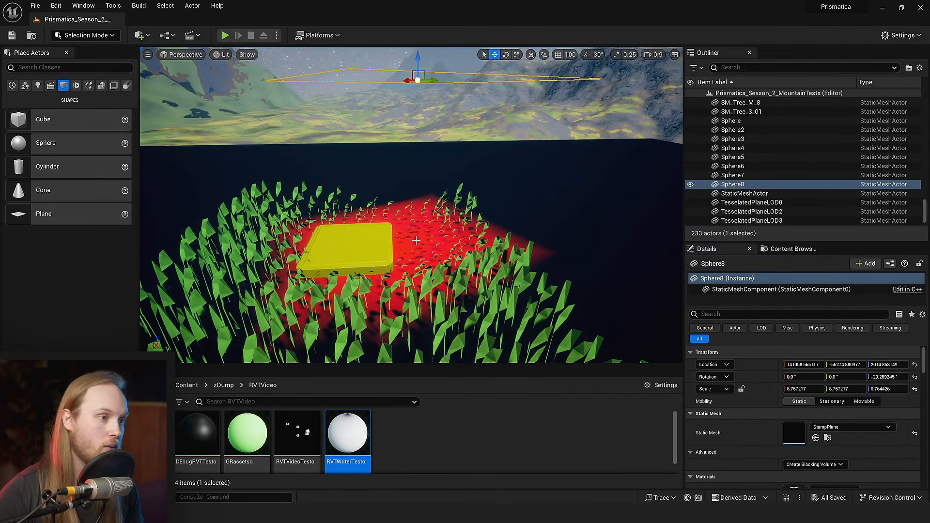
key(f)
key(r)
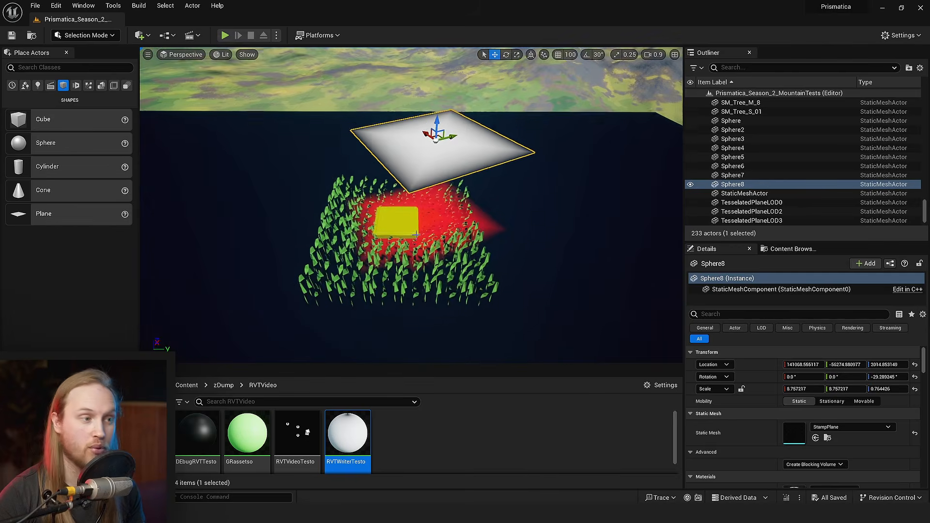
mouse_move(440, 161)
mouse_down()
mouse_move(431, 173)
mouse_move(453, 148)
mouse_move(440, 164)
mouse_up()
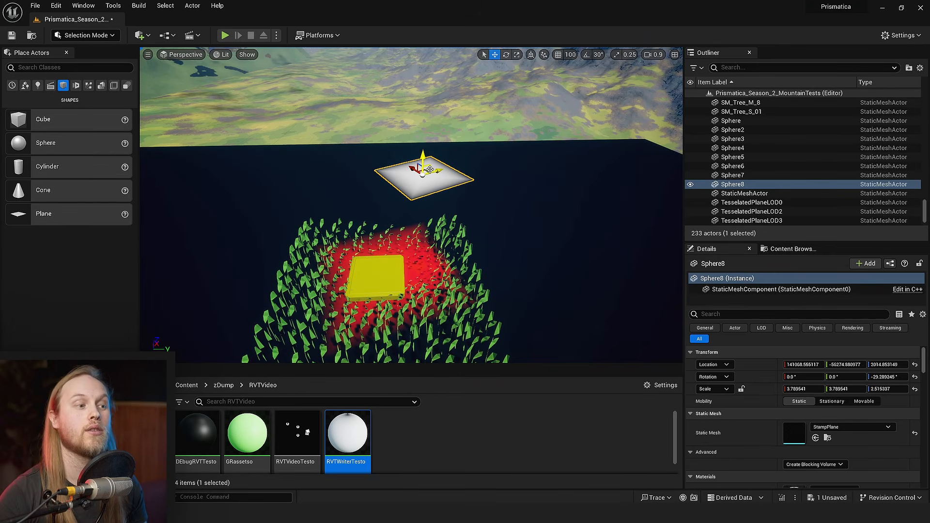
- Place three more copies of the small stamp plane around the grass patch, rotating the last to about -146.3° around Z
alt+drag(427, 170, 264, 219)
right_drag(263, 219, 252, 211)
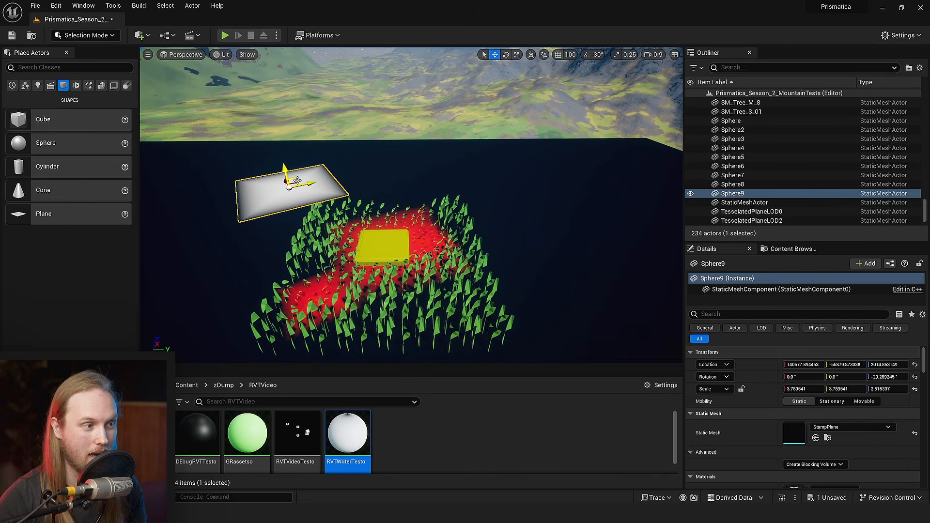
alt+drag(293, 181, 459, 193)
key(e)
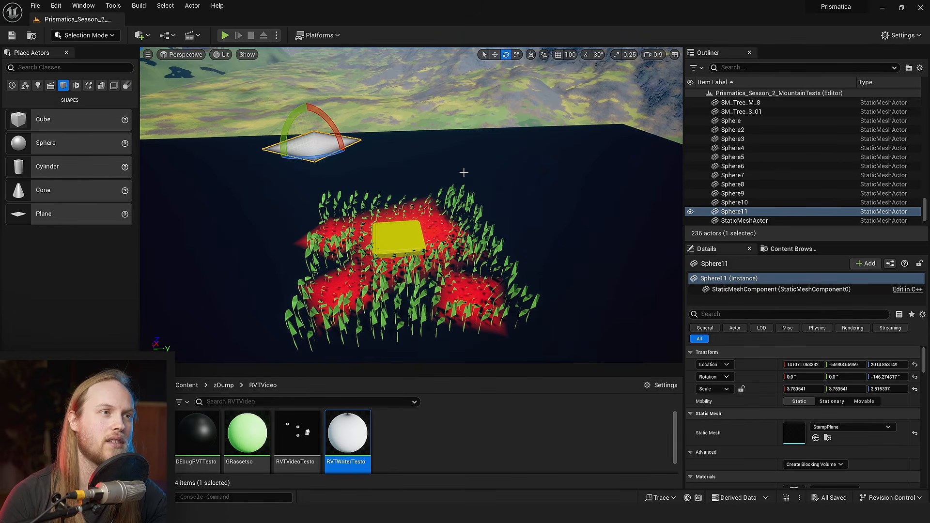
- Duplicate the stamp plane six more times in a curved trail leading away from the grass patch
right_drag(464, 166, 436, 190)
key(g)
key(g)
key(g)
key(w)
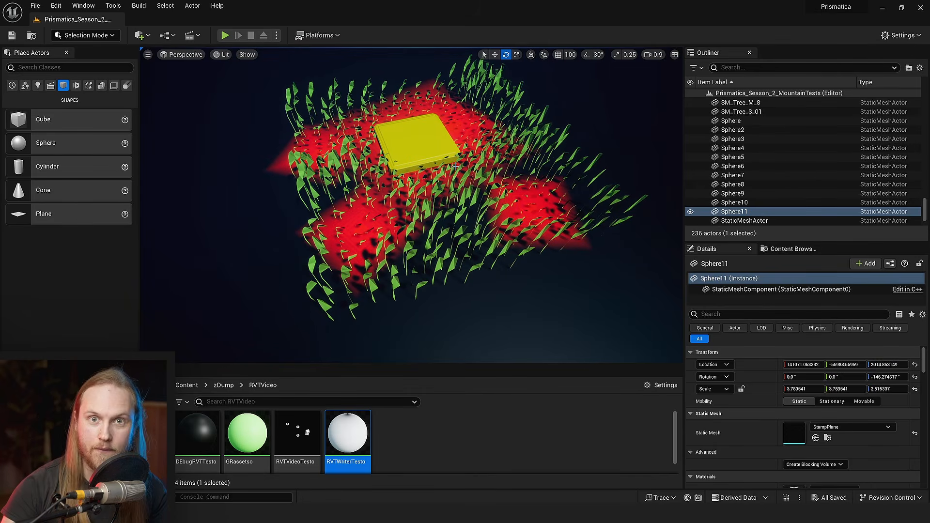
click(418, 456)
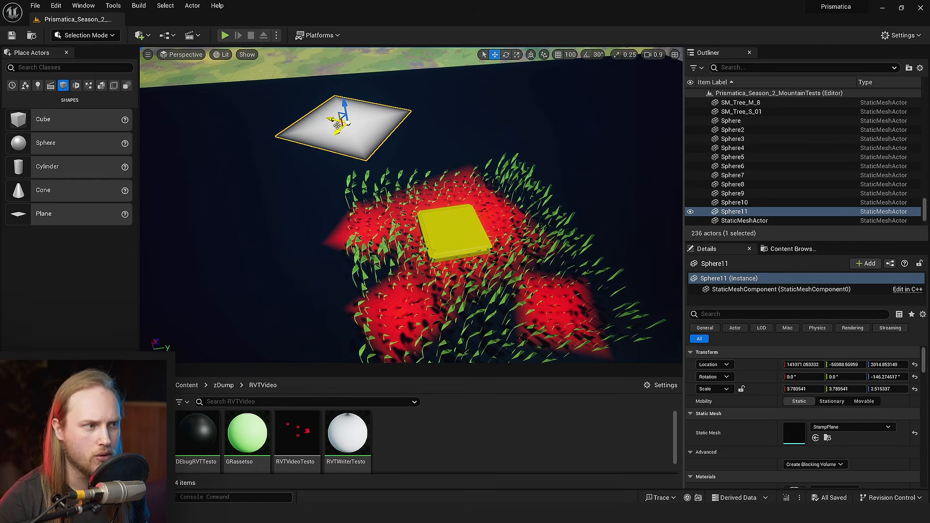
drag(349, 124, 250, 98)
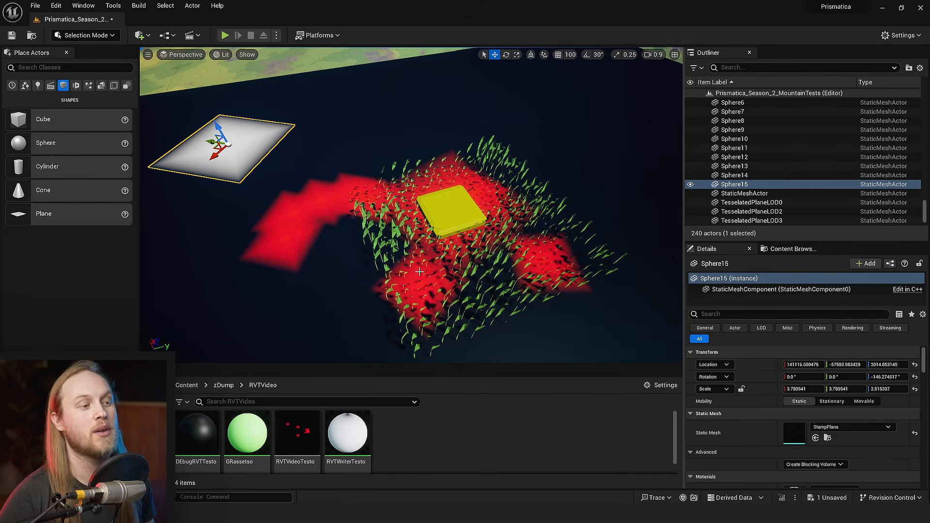
right_drag(419, 272, 380, 272)
alt+drag(323, 138, 247, 194)
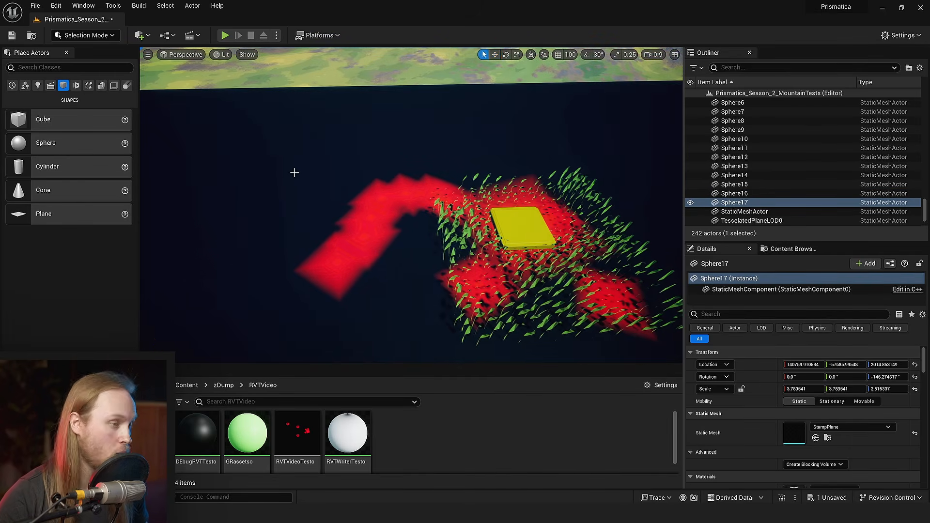
- Place one more stamp plane copy beside the trail's bend, rotate it to about -181.1° around Z, and save the level
key(w)
key(g)
key(f)
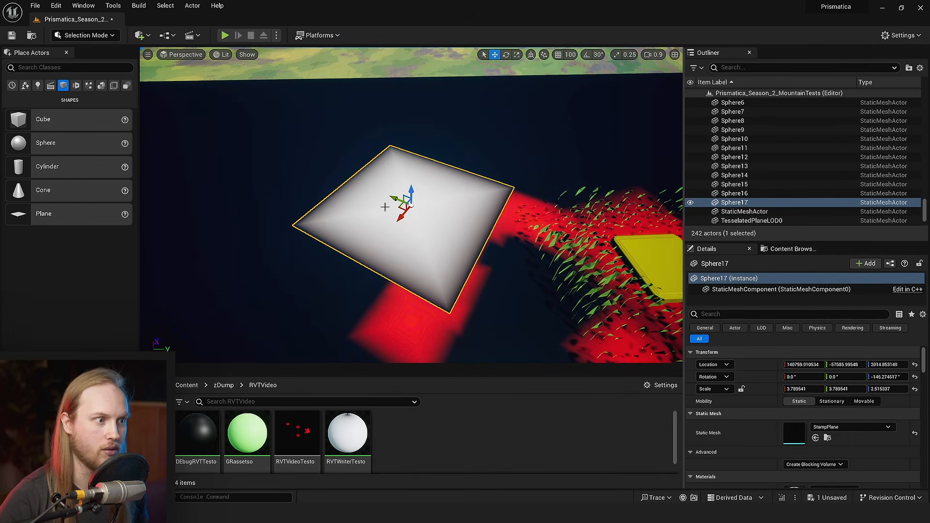
alt+drag(403, 207, 421, 110)
key(e)
right_drag(445, 183, 447, 184)
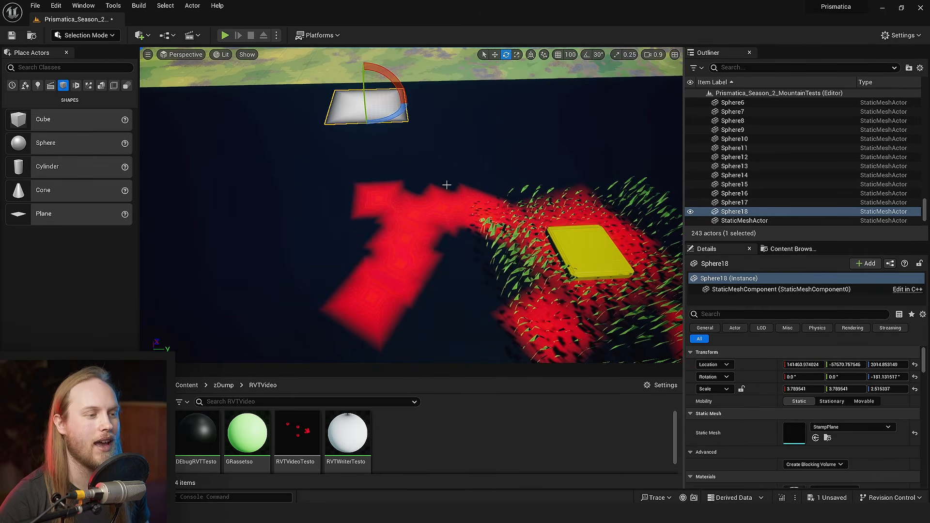
key(ctrl+s)
- Nudge the last stamp plane copy about 22 units in the negative Y direction
right_drag(384, 214, 393, 217)
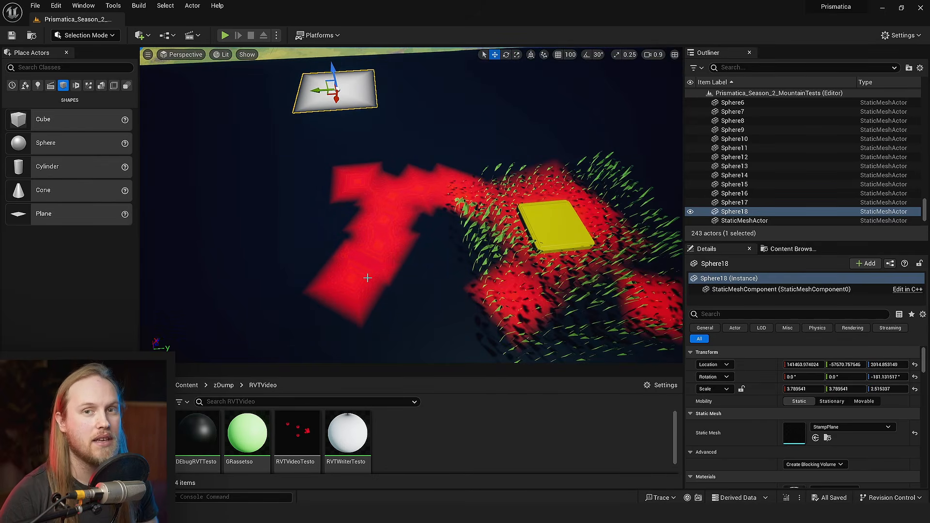
right_drag(368, 278, 371, 263)
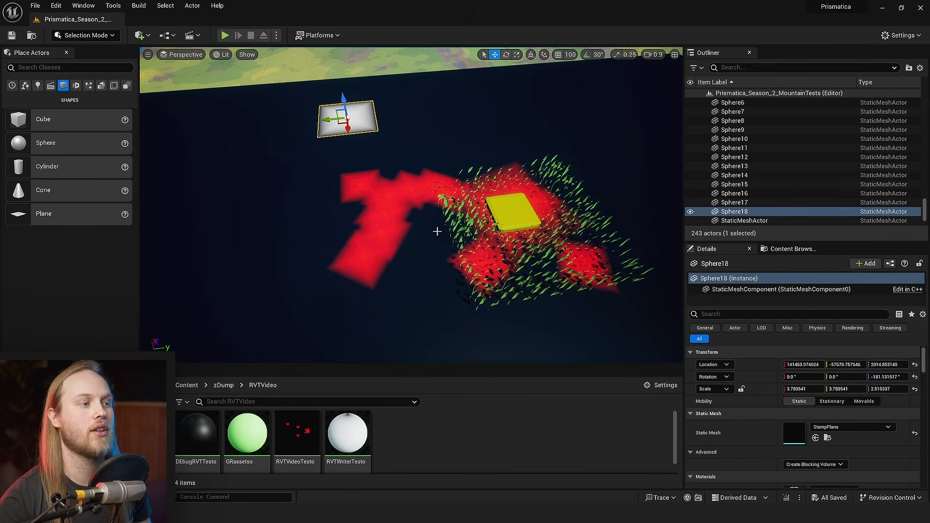
mouse_move(438, 231)
right_down()
mouse_move(418, 216)
mouse_move(426, 237)
right_up()
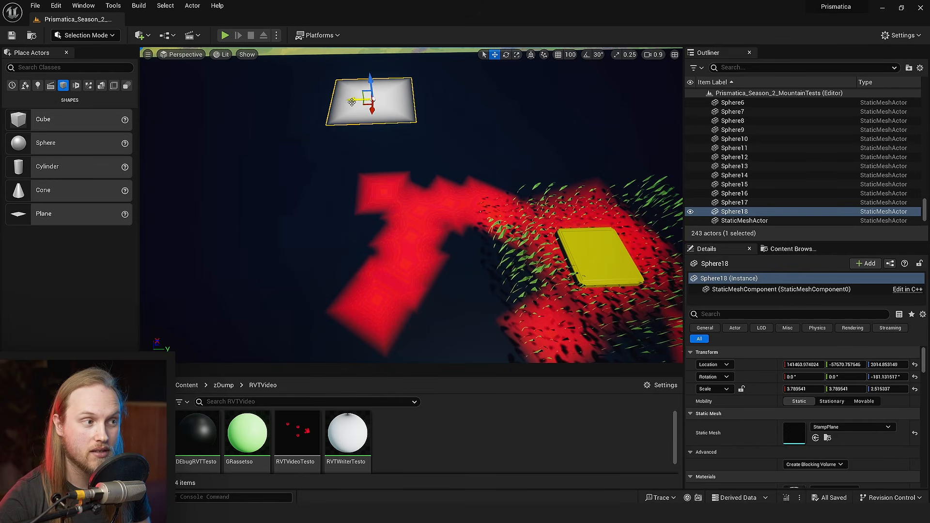
drag(353, 101, 343, 102)
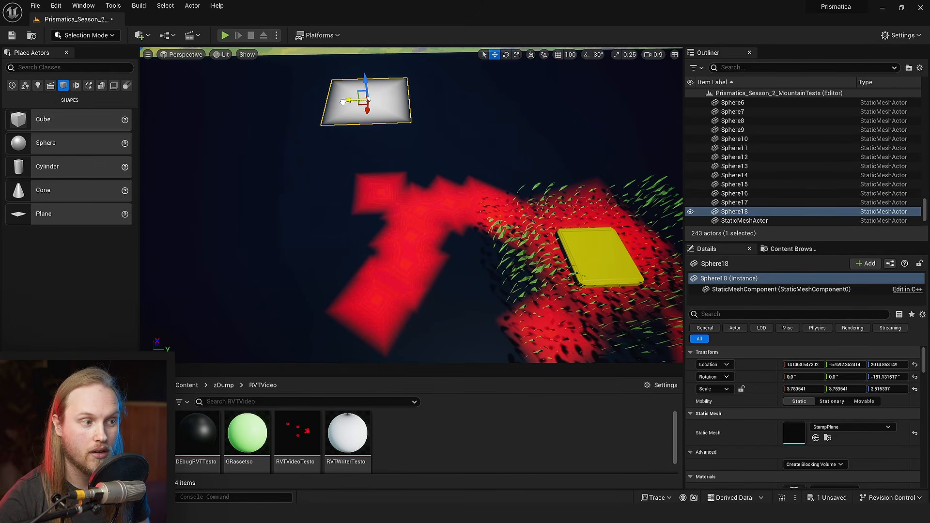
scroll(512, 220, down, 3)
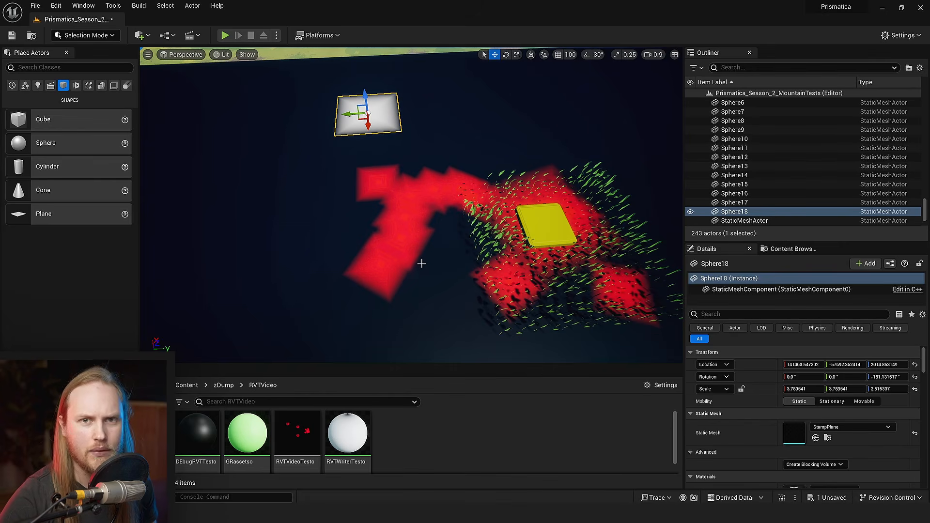
- Go to the grassy riverbank in the mountain landscape and save the level
mouse_move(421, 263)
right_down()
mouse_move(400, 201)
mouse_move(426, 271)
mouse_move(468, 266)
mouse_move(412, 233)
mouse_move(427, 281)
mouse_move(393, 242)
mouse_move(378, 283)
mouse_move(368, 279)
mouse_move(371, 252)
mouse_move(373, 278)
mouse_move(417, 276)
right_up()
key(w)
scroll(422, 264, up, 5)
key(w)
scroll(399, 201, up, 5)
key(s)
scroll(422, 263, up, 2)
key(w)
key(s)
scroll(422, 264, down, 3)
key(w)
scroll(412, 205, down, 3)
key(ctrl+s)
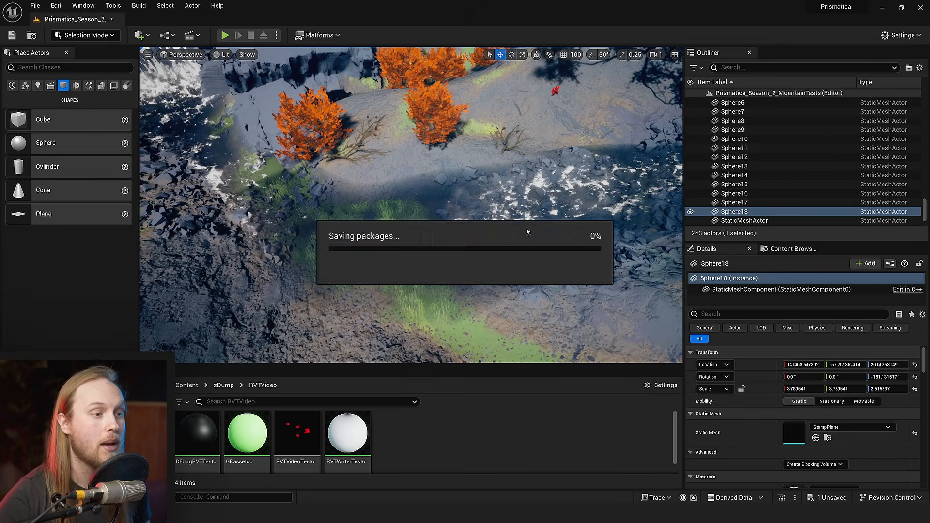
- Examine the riverbank grass in the mountain landscape and compare it with the stamped grass in the test area
right_drag(611, 186, 640, 164)
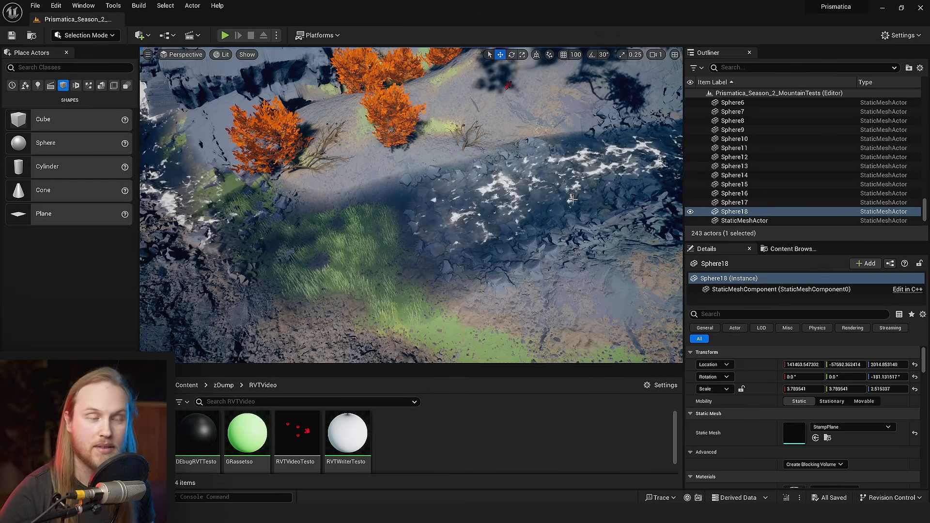
right_drag(455, 243, 388, 179)
scroll(436, 140, up, 3)
right_drag(310, 126, 375, 288)
scroll(301, 151, down, 2)
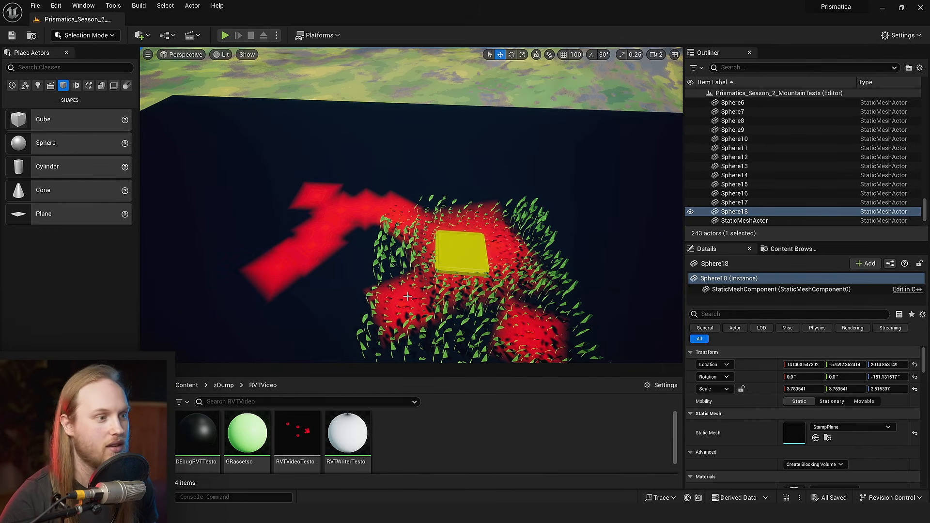
right_drag(407, 296, 441, 298)
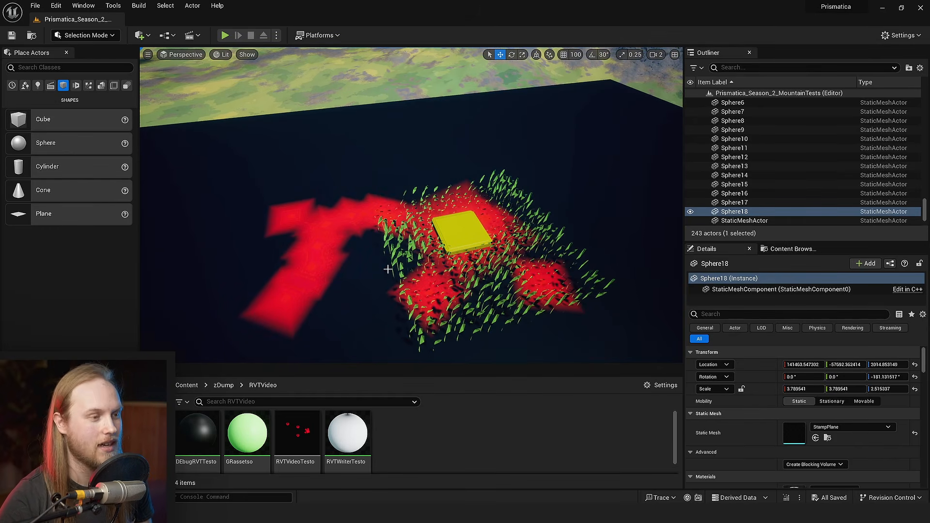
- Examine the stamped trail and the squished grass around the yellow block up close
key(g)
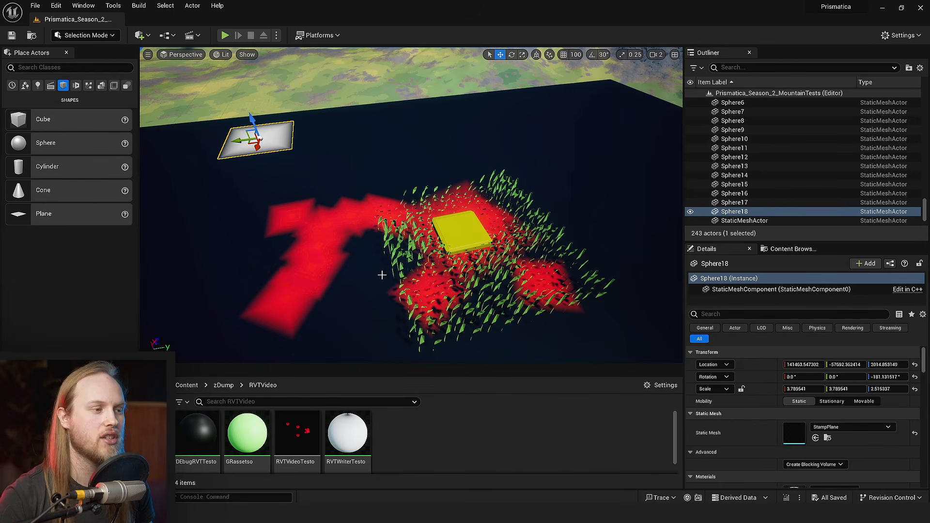
right_drag(381, 275, 437, 184)
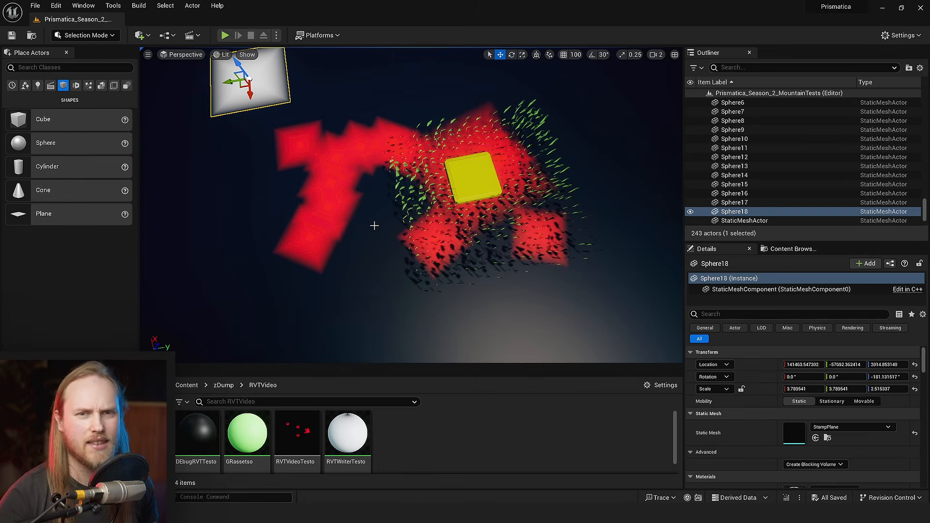
right_drag(374, 225, 343, 277)
key(w)
scroll(356, 238, down, 2)
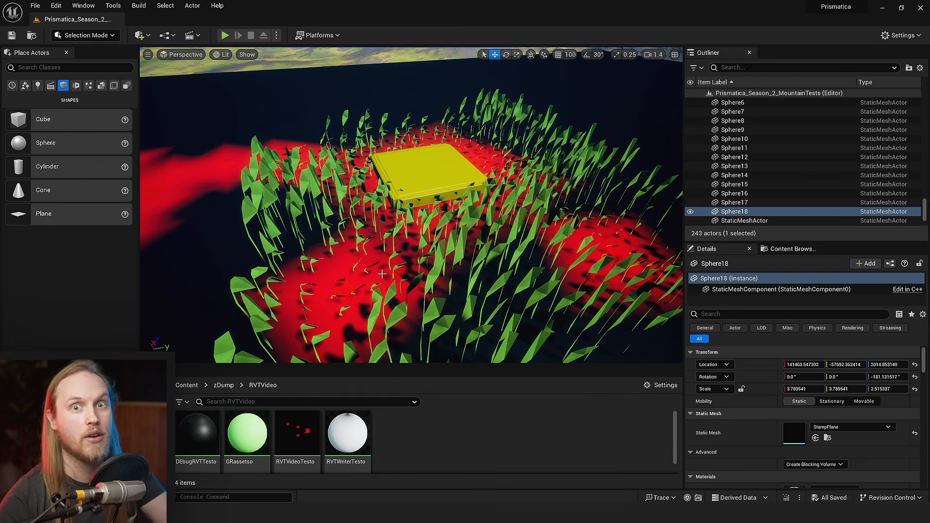
scroll(376, 255, down, 4)
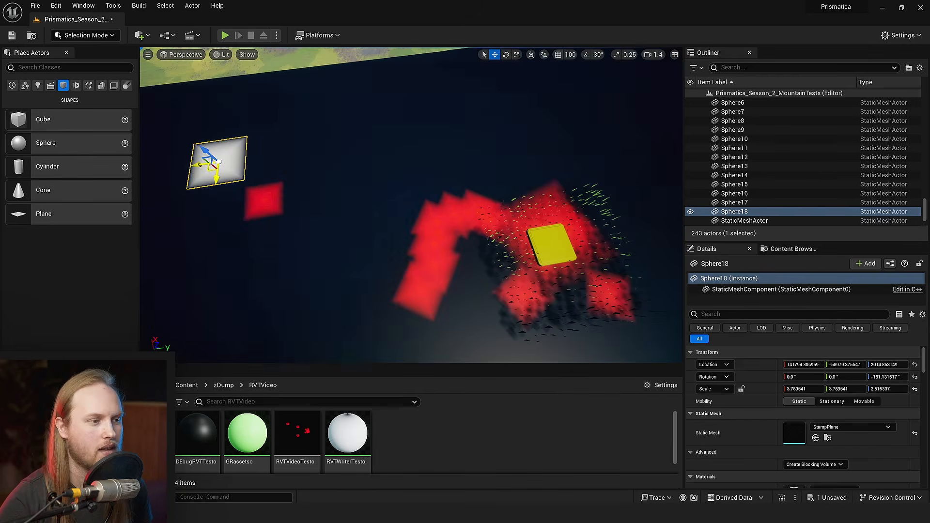
- Try deleting the last stamp plane copy beside the trail's bend, and undo the deletion
drag(209, 167, 393, 204)
right_drag(393, 203, 353, 209)
key(Delete)
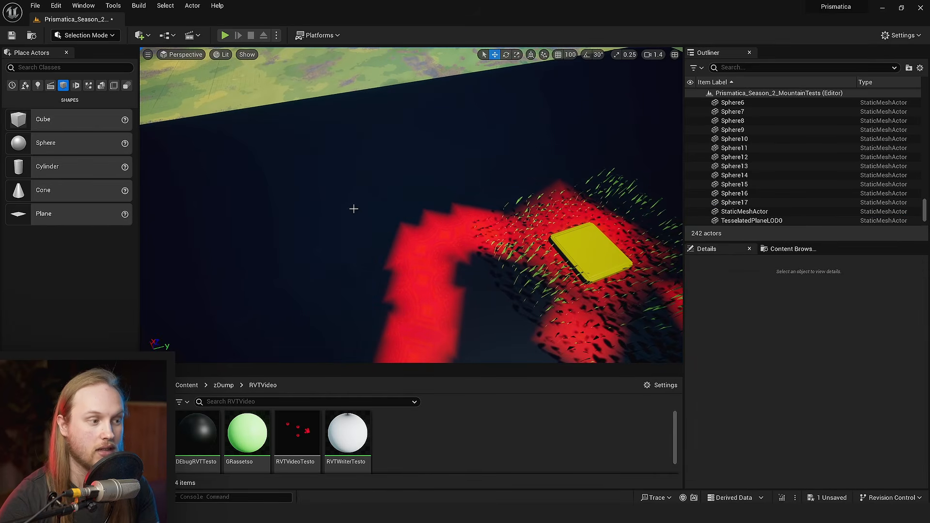
right_drag(458, 270, 374, 218)
key(ctrl+z)
- Move the last stamp plane copy clear of the trail and rotate it to about -216.7° around Z
drag(359, 180, 411, 212)
right_drag(411, 212, 413, 237)
key(e)
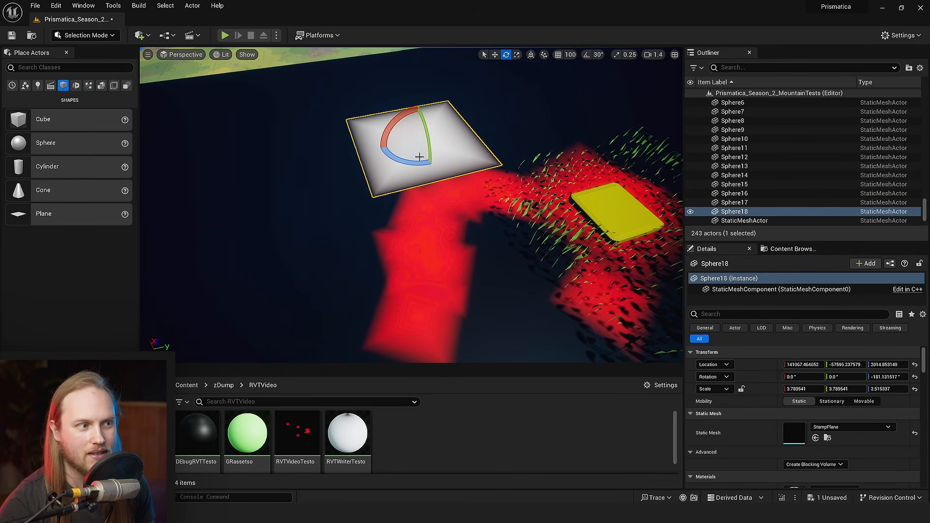
drag(419, 159, 373, 146)
key(w)
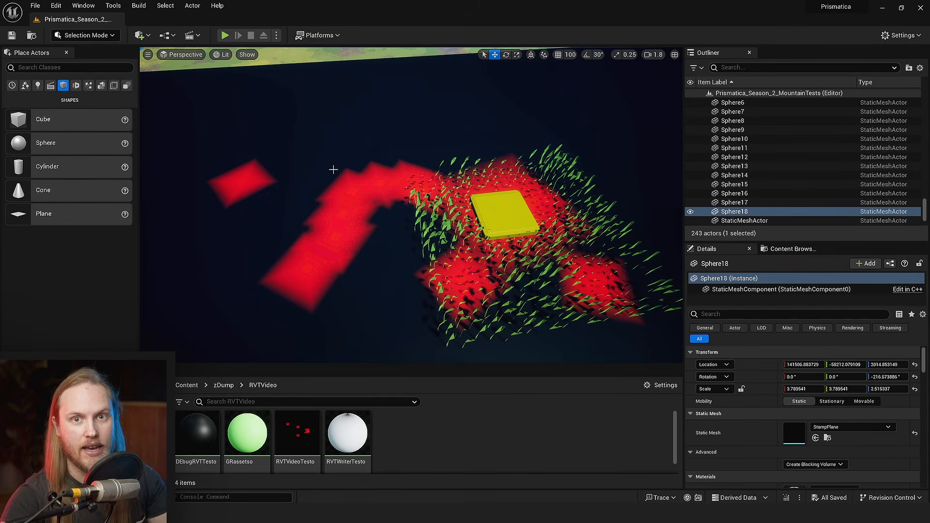
- Show the hidden stamp plane copy and nudge it about 97 units along its local X axis
right_drag(328, 231, 262, 221)
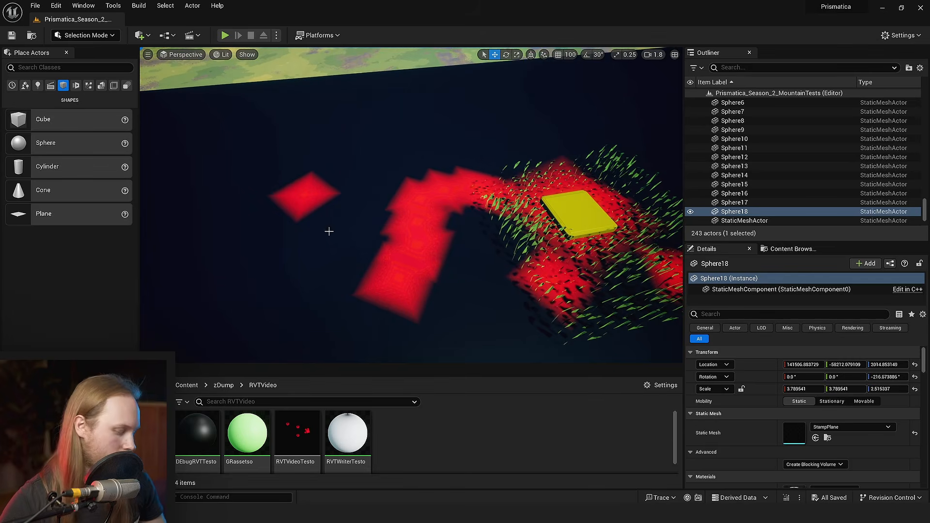
key(g)
right_drag(336, 226, 336, 182)
key(a)
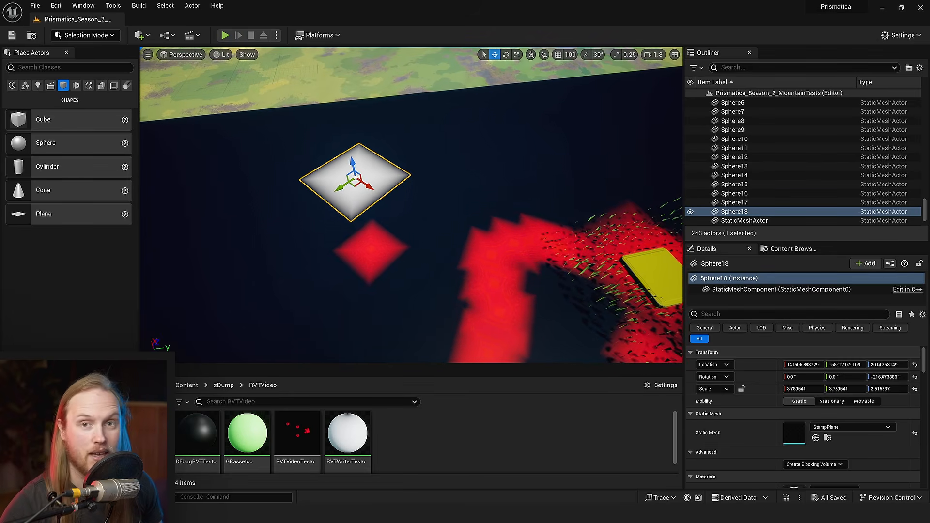
key(w)
key(a)
drag(476, 171, 494, 177)
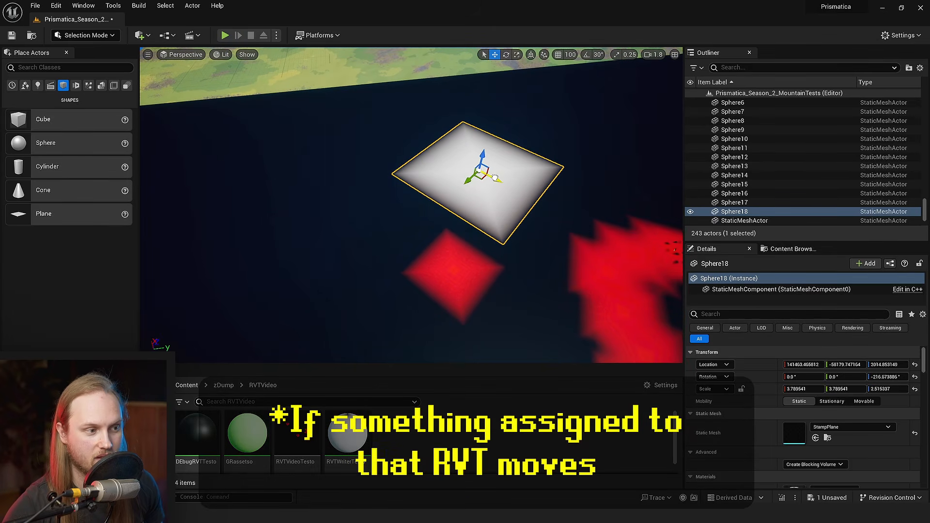
key(s)
key(d)
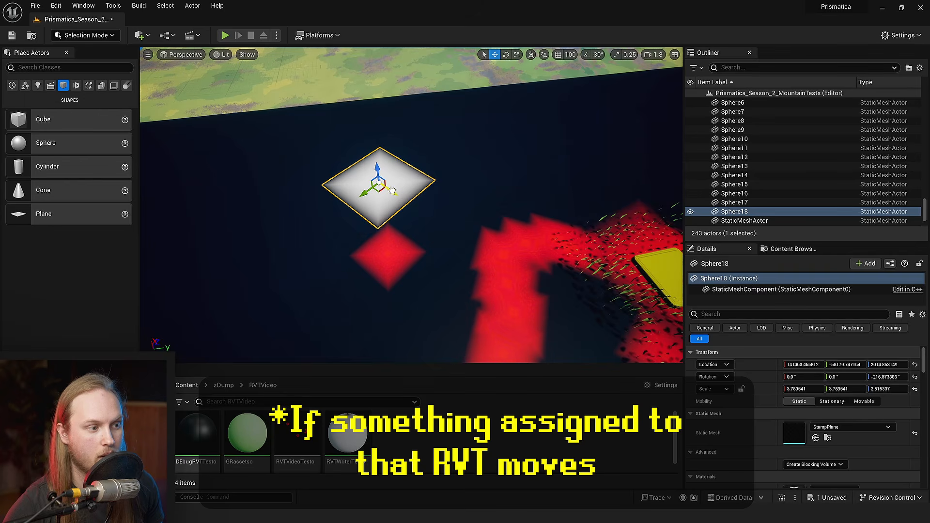
drag(393, 191, 399, 194)
key(s)
right_drag(497, 260, 466, 279)
key(w)
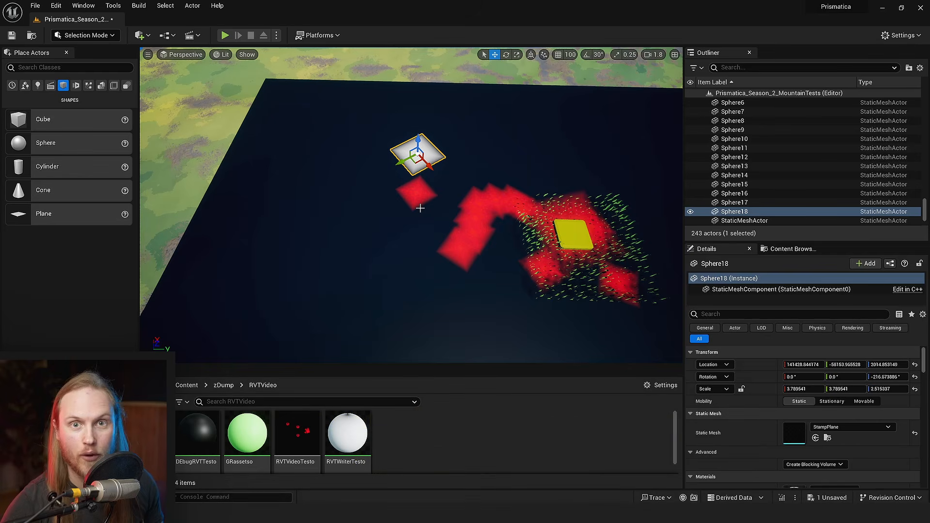
- Slide the stamp plane copy across the dark ground to the far side of the trail, near the grass patch
right_drag(422, 240, 430, 238)
key(s)
drag(378, 177, 501, 180)
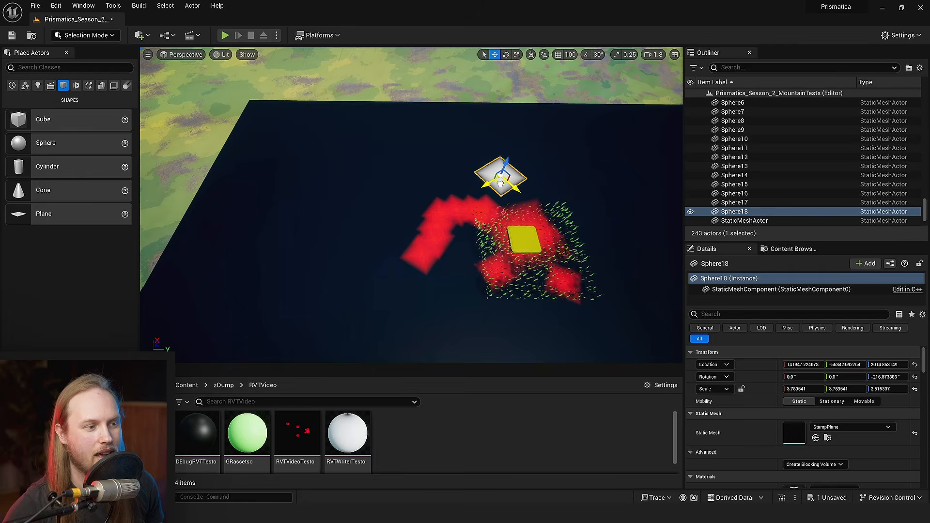
right_drag(500, 181, 519, 191)
key(w)
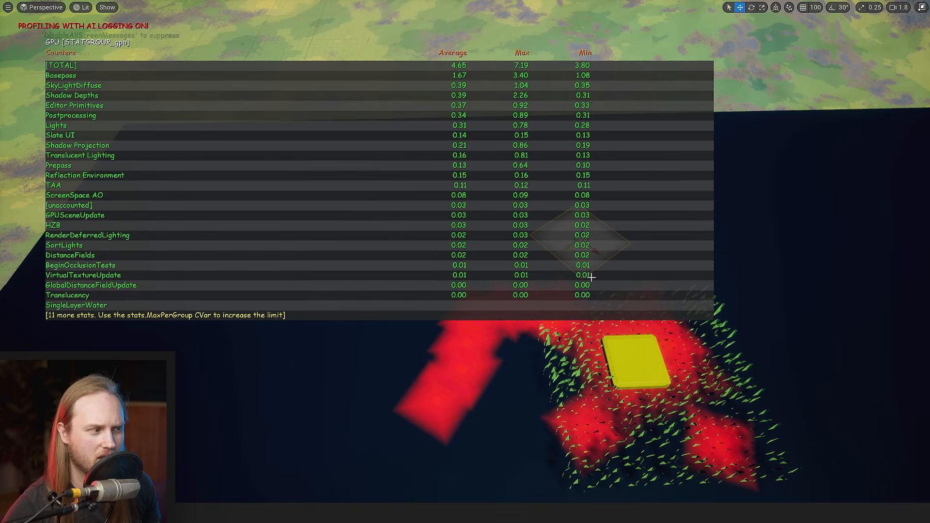
- Move the stamp plane copy around beyond the trail while checking the VirtualTexture entry in the GPU statistics
right_drag(592, 278, 630, 237)
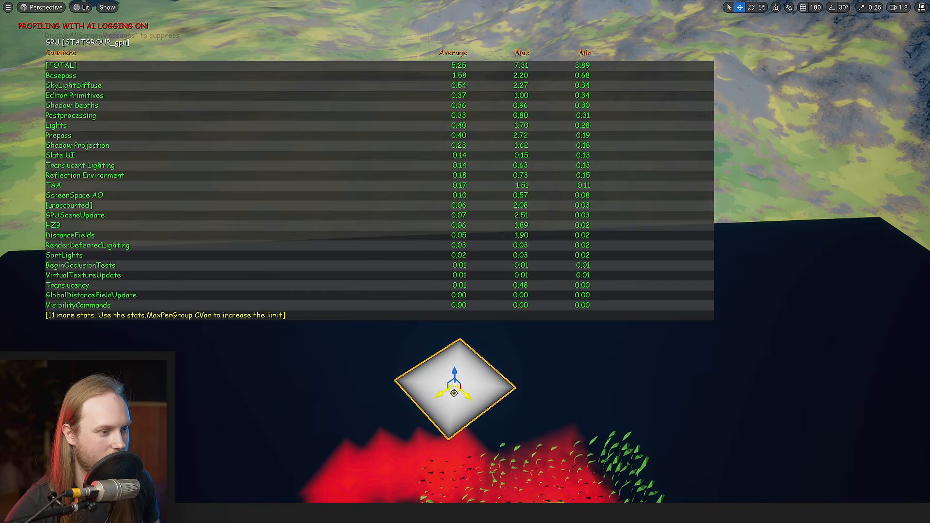
drag(454, 393, 530, 244)
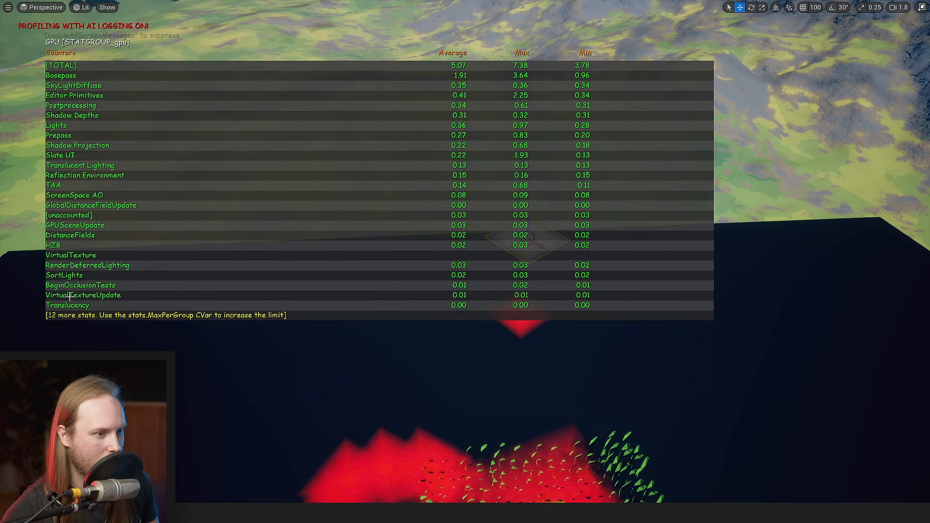
drag(532, 245, 480, 292)
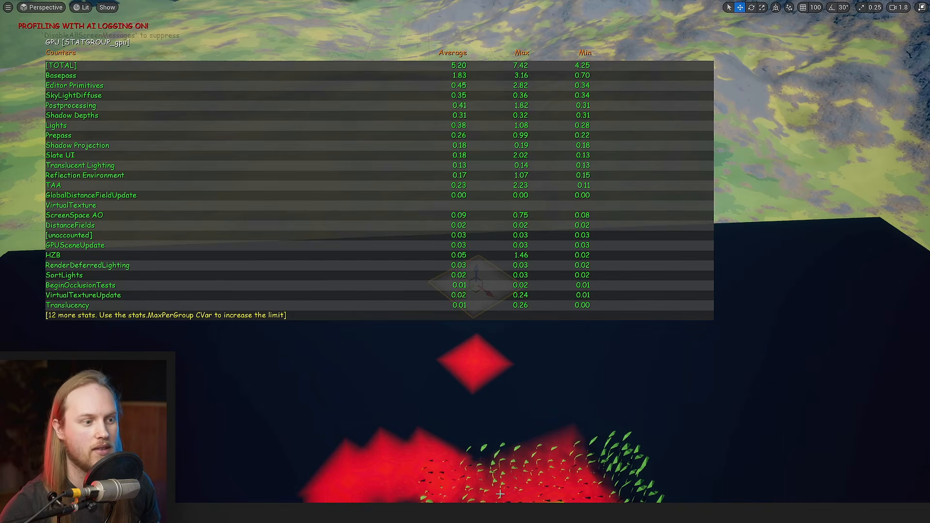
- Slide the stamp plane sideways beyond the trail to lay down a row of overlapping stamp marks
key(s)
right_drag(500, 494, 477, 400)
key(w)
key(s)
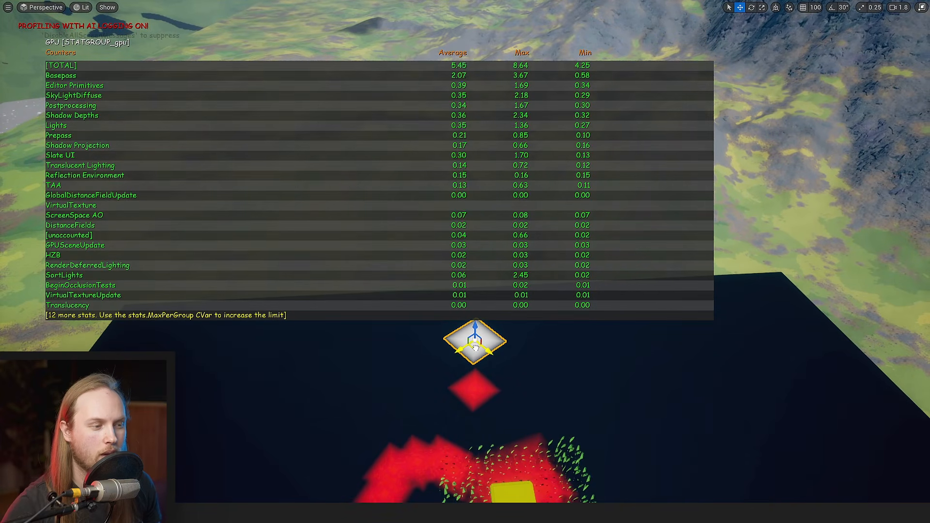
drag(476, 348, 384, 349)
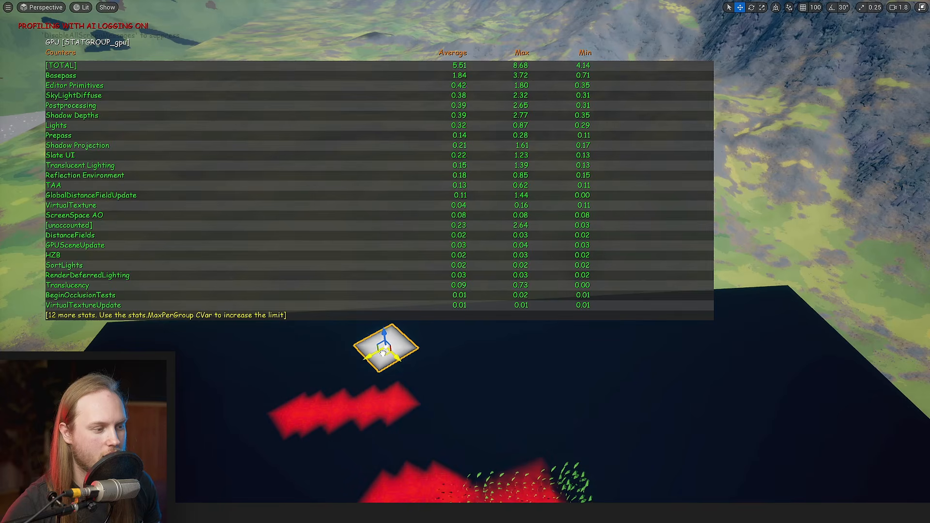
- Examine the new row of stamp marks, the trail and the grass around the yellow block alongside the GPU statistics
right_drag(257, 441, 261, 405)
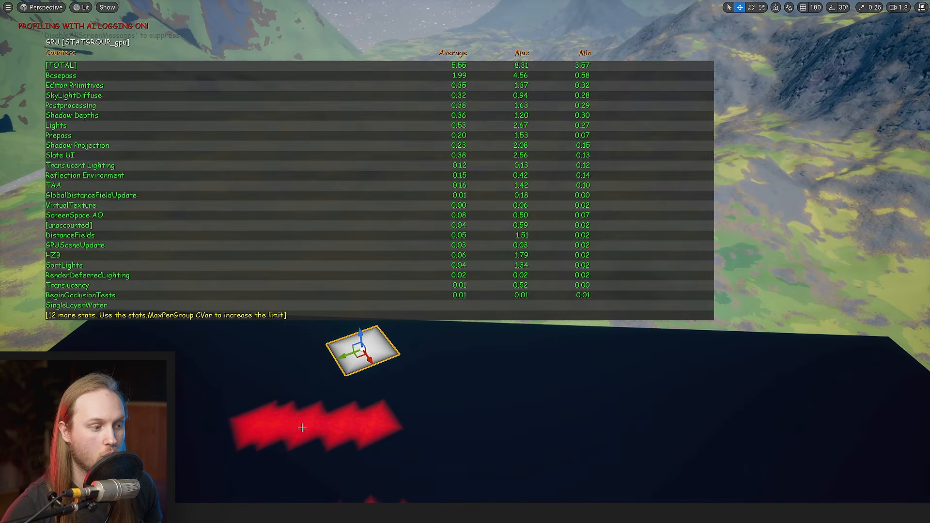
key(s)
right_drag(353, 405, 366, 416)
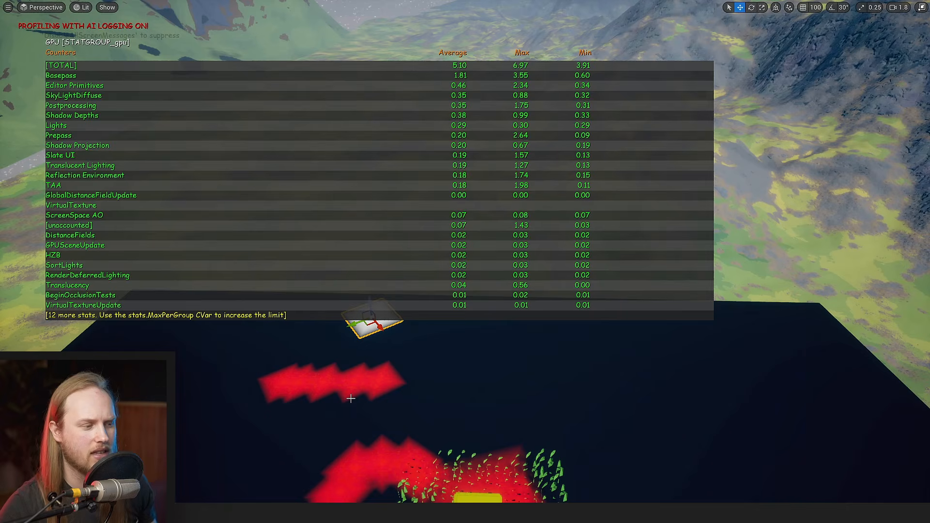
key(s)
right_drag(359, 397, 349, 434)
key(s)
key(w)
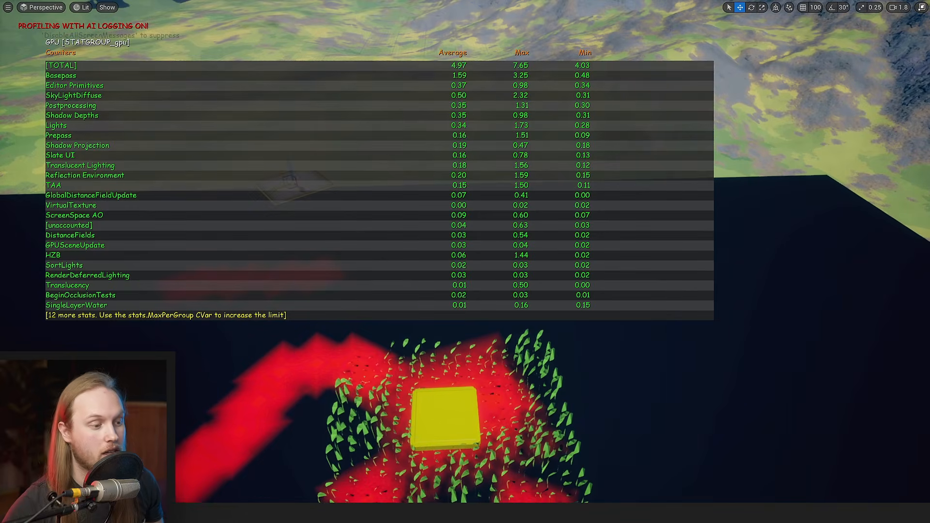
click(462, 424)
key(w)
mouse_move(579, 391)
right_down()
mouse_move(579, 406)
mouse_move(580, 391)
right_up()
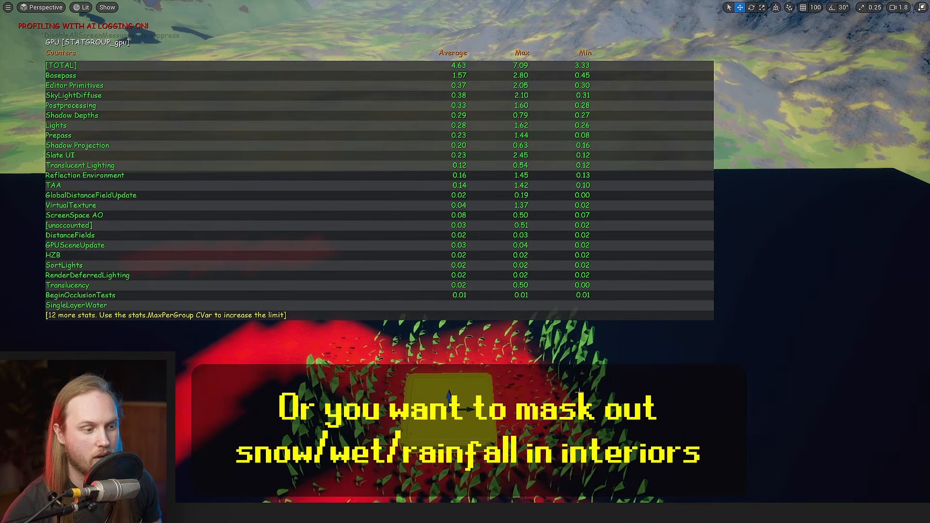
key(s)
mouse_move(346, 387)
right_down()
mouse_move(323, 371)
mouse_move(345, 371)
mouse_move(343, 397)
mouse_move(355, 394)
right_up()
key(w)
- Examine how the Min mask and the red colour constant are wired in the RVTWriterTesto material graph
scroll(346, 378, up, 4)
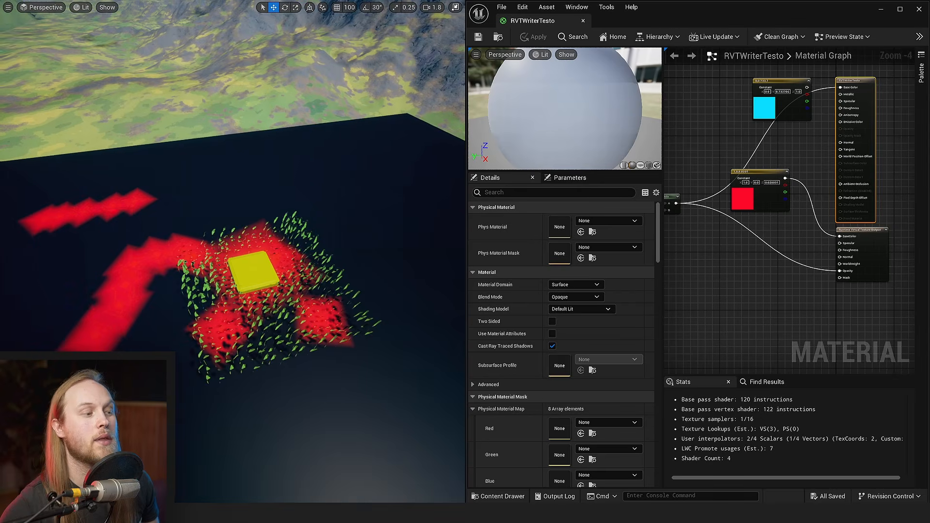
scroll(754, 230, up, 2)
right_drag(753, 231, 768, 260)
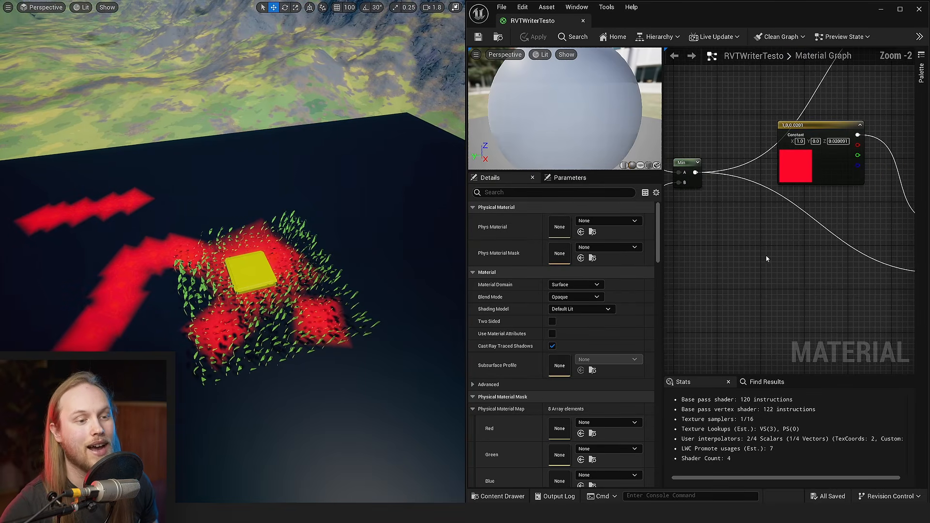
key(s)
click(752, 221)
click(758, 257)
click(766, 224)
drag(742, 227, 757, 256)
right_drag(797, 117, 787, 148)
click(761, 252)
drag(747, 282, 769, 294)
right_drag(783, 259, 721, 203)
click(702, 204)
drag(711, 219, 759, 240)
right_drag(749, 201, 680, 178)
click(715, 254)
right_drag(717, 254, 775, 263)
scroll(774, 263, up, 2)
mouse_move(739, 189)
right_down()
mouse_move(885, 246)
mouse_move(680, 192)
mouse_move(755, 194)
right_up()
scroll(886, 245, down, 3)
- Add a scalar parameter named Param to the red colour constant through an Add node feeding the virtual texture output, and apply the material
drag(696, 154, 737, 198)
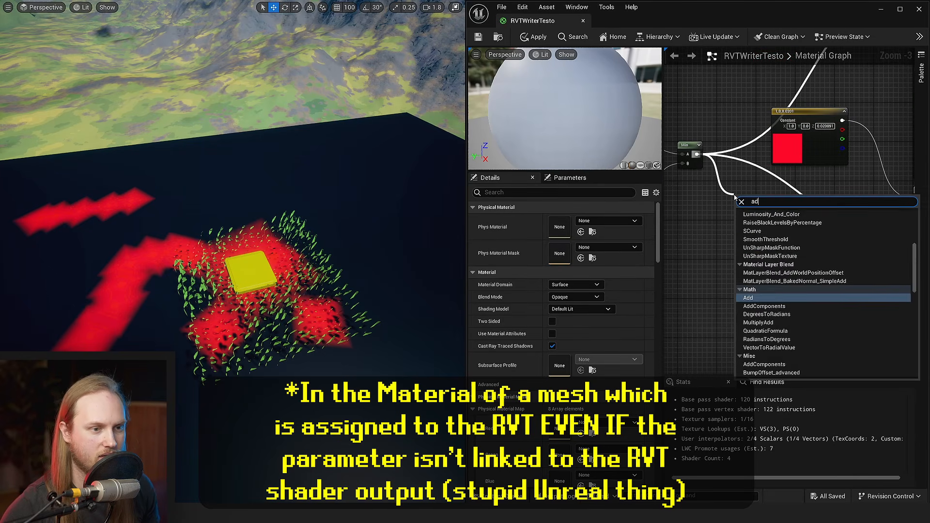
click(768, 264)
drag(784, 255, 740, 217)
click(743, 262)
right_drag(775, 230, 732, 219)
drag(710, 196, 875, 189)
drag(799, 110, 775, 184)
click(806, 178)
click(535, 37)
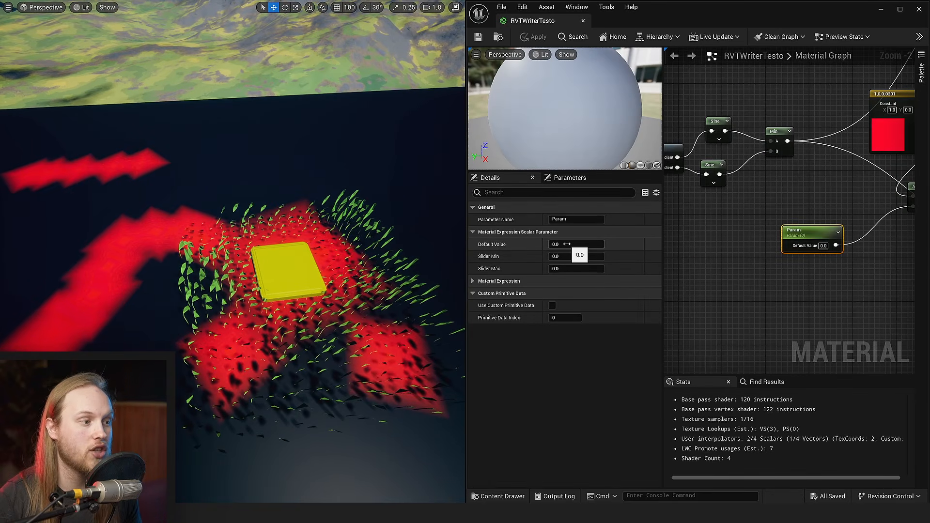
- Raise Param's default value to about 0.375 to tint the stamp marks pink
drag(567, 244, 596, 244)
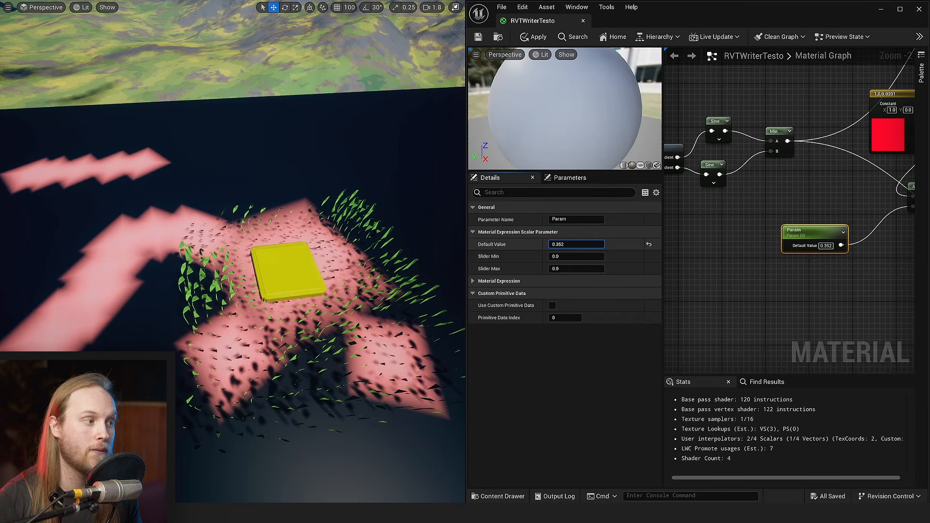
key(w)
right_drag(164, 259, 194, 295)
mouse_move(579, 244)
mouse_down()
mouse_move(562, 244)
mouse_move(645, 244)
mouse_move(579, 245)
mouse_up()
- Add a collection parameter node below the Param node in the material graph
scroll(800, 166, up, 4)
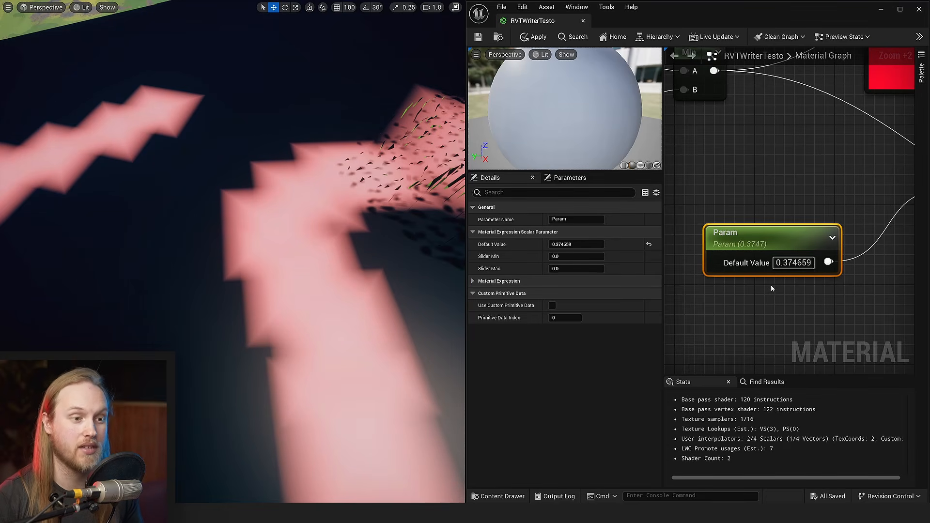
right_drag(744, 317, 774, 245)
click(773, 244)
right_click(773, 244)
text(co)
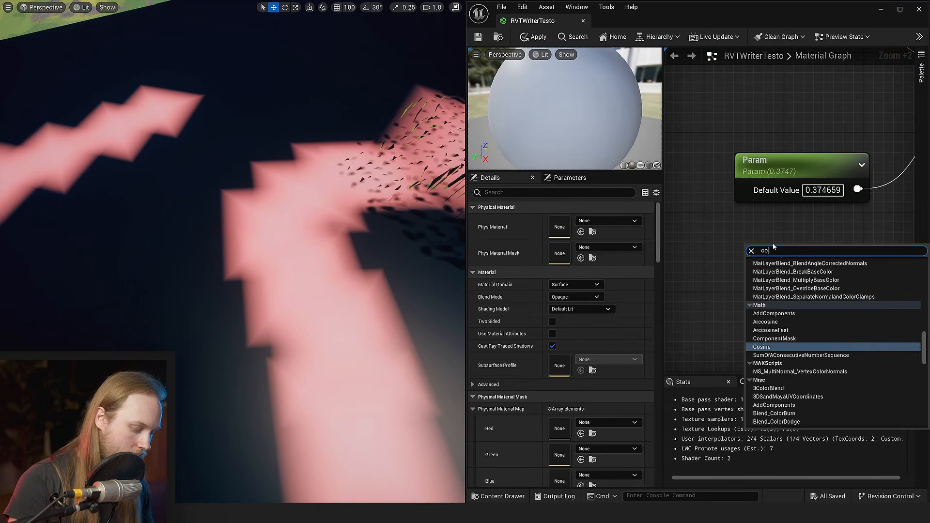
text(llection)
key(Return)
right_drag(802, 225, 697, 213)
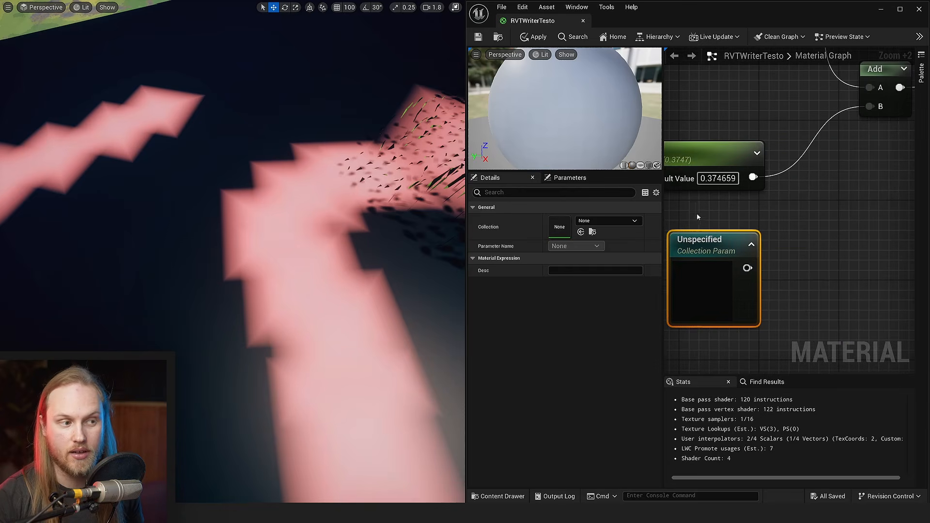
- Assign MPC_EnvironmentWeather as the collection parameter node's collection and enlarge the material graph area
click(609, 220)
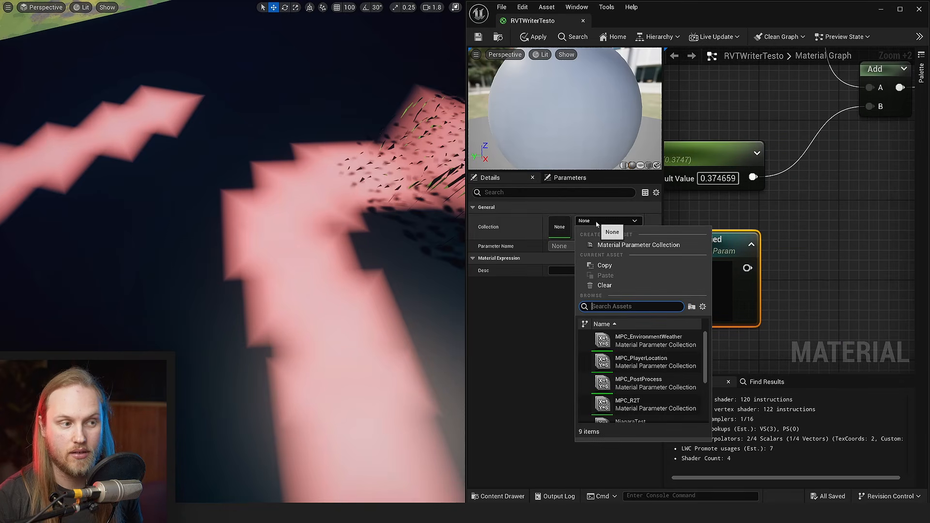
click(653, 344)
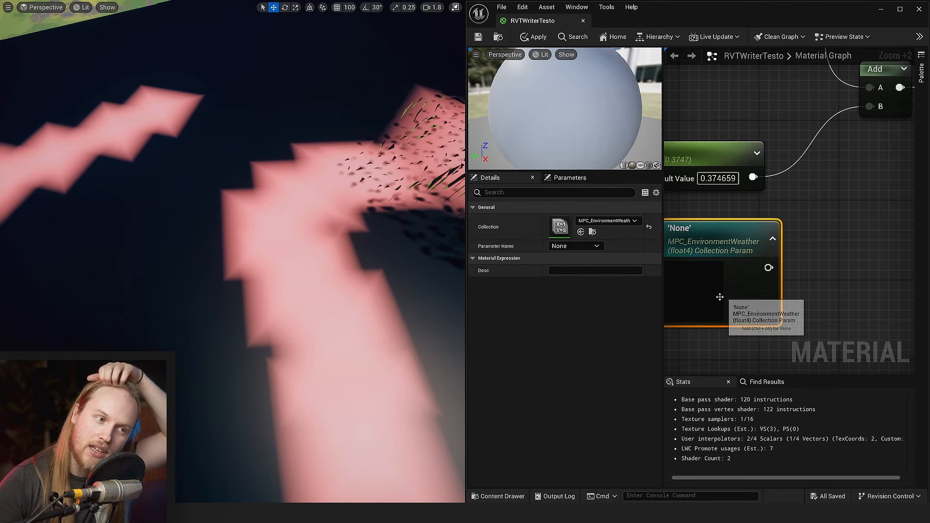
right_drag(666, 301, 673, 301)
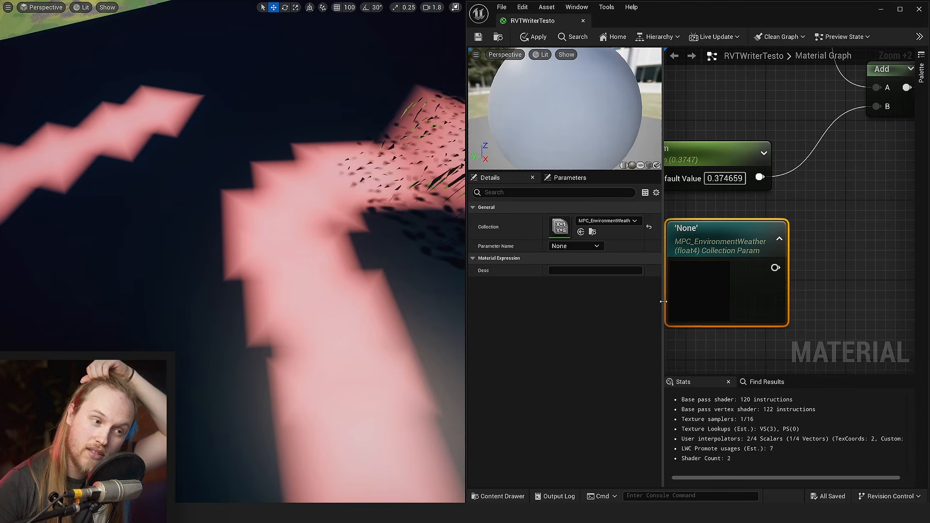
drag(663, 302, 561, 312)
drag(565, 311, 595, 300)
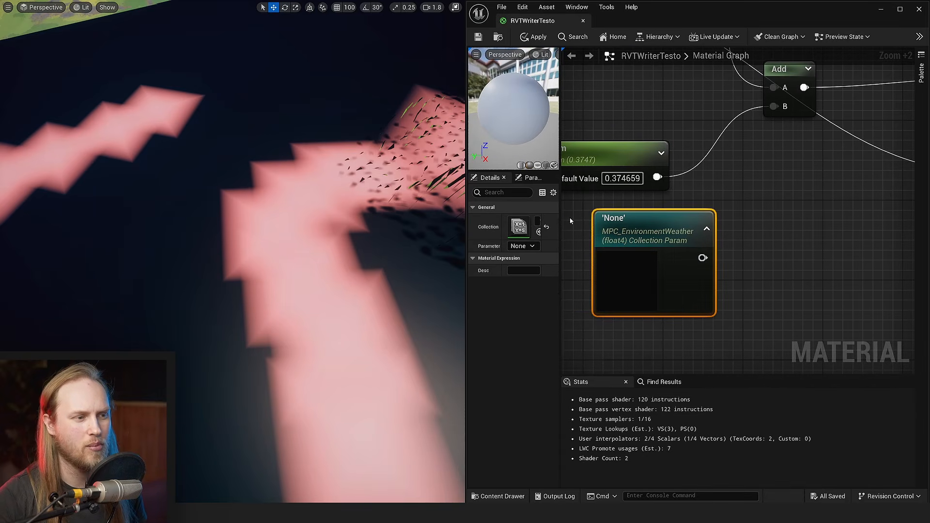
drag(560, 218, 588, 219)
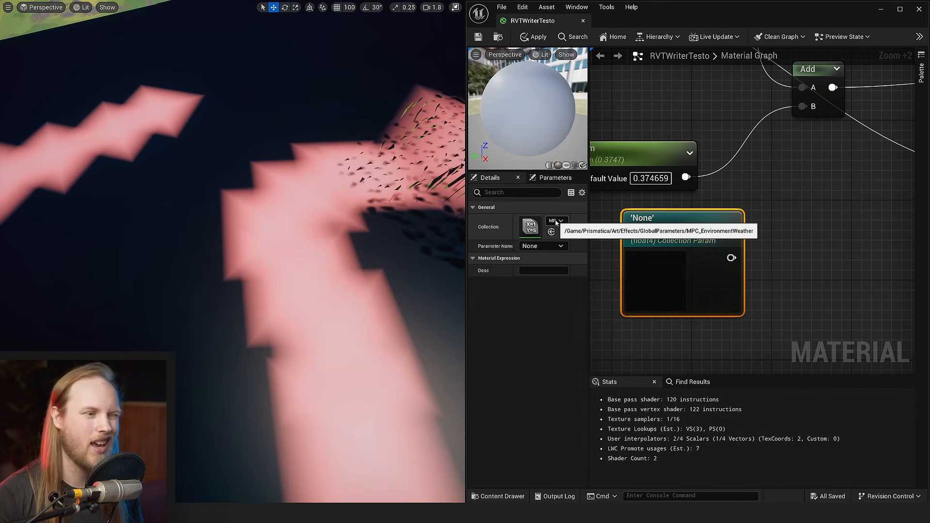
- Choose WindIntensity as the collection parameter, connect it to the Add node's B input in place of Param, and save the material
click(531, 247)
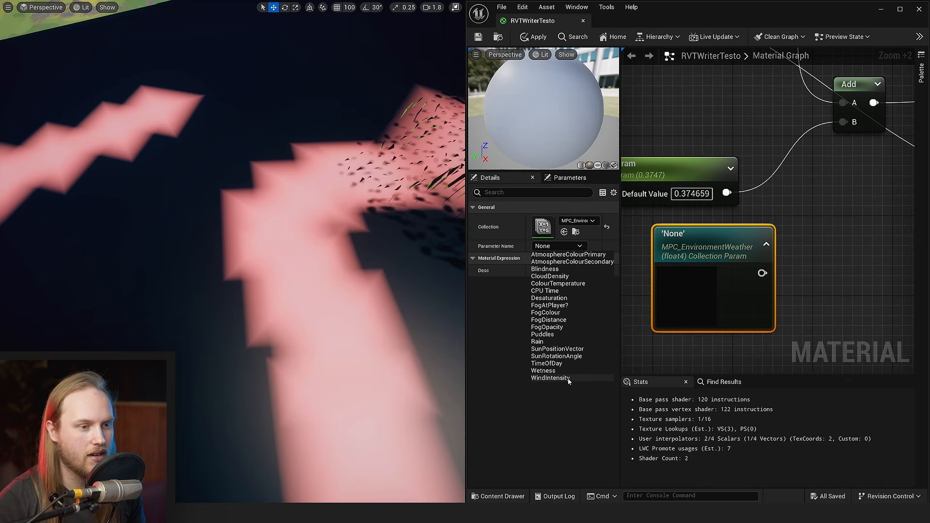
click(552, 378)
scroll(649, 300, down, 2)
click(644, 311)
drag(732, 279, 793, 169)
right_drag(656, 134, 677, 170)
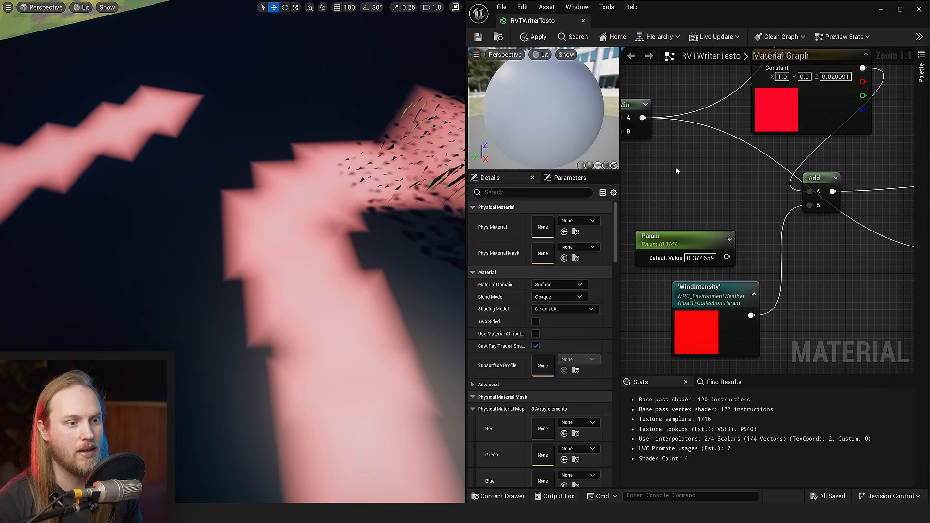
click(483, 39)
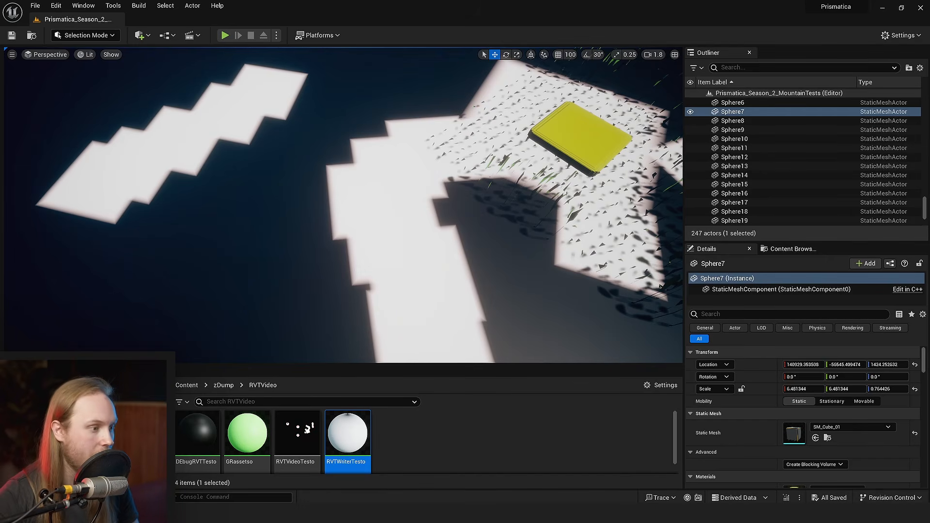
- Search all project content for "weather" and open the MPC_EnvironmentWeather parameter collection
click(156, 386)
click(237, 407)
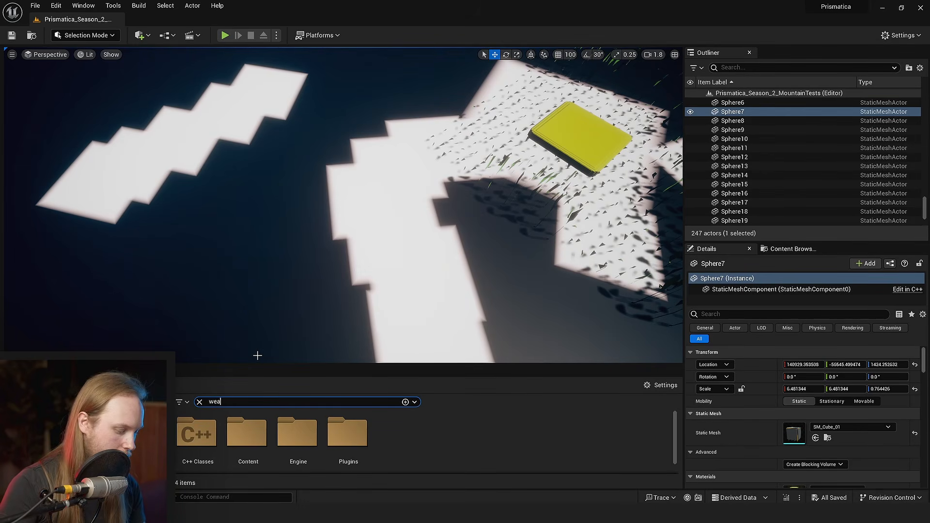
text(weather)
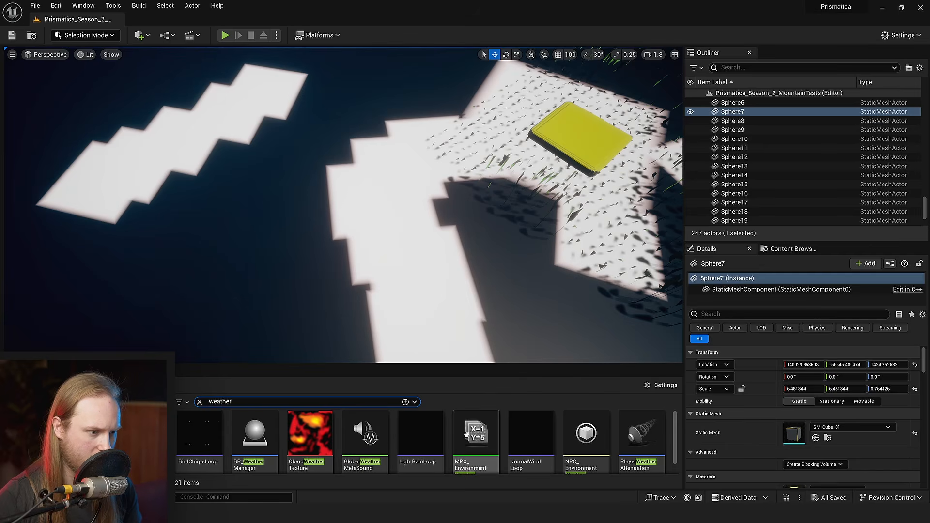
double_click(476, 436)
- Try a WindIntensity default value of 0, settle on 0.3, and save the parameter collection
right_drag(370, 266, 334, 252)
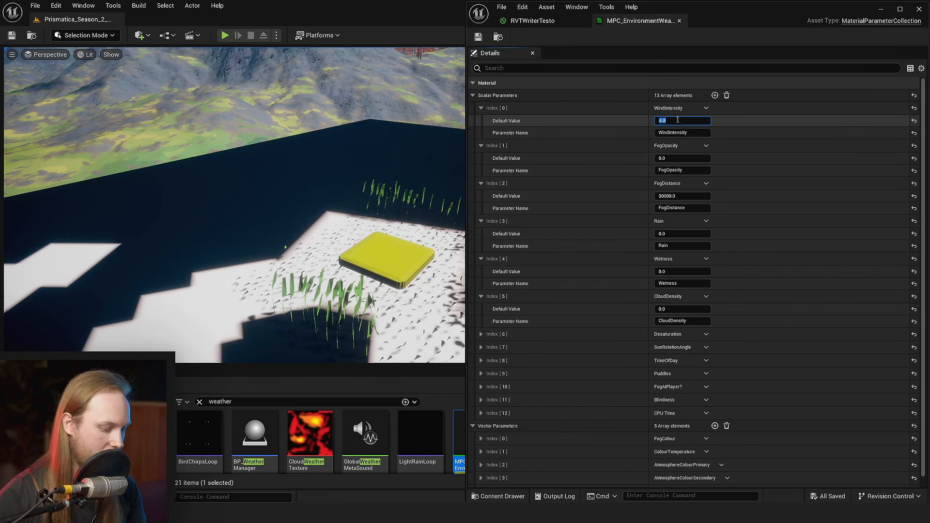
text(0)
key(Return)
right_drag(307, 257, 296, 323)
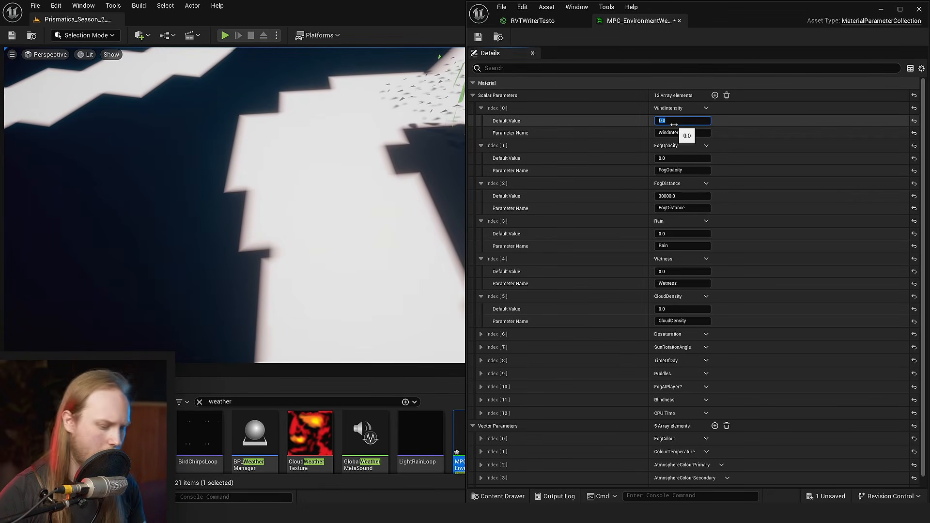
key(Return)
right_drag(329, 232, 310, 82)
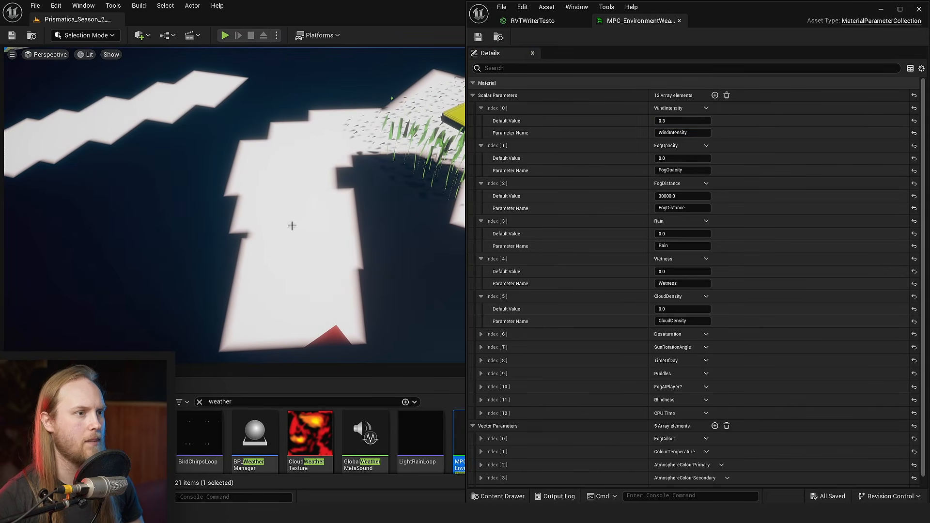
- Disconnect and reconnect the red colour constant at the Add node's A input in RVTWriterTesto, and save the material to force a refresh
click(549, 22)
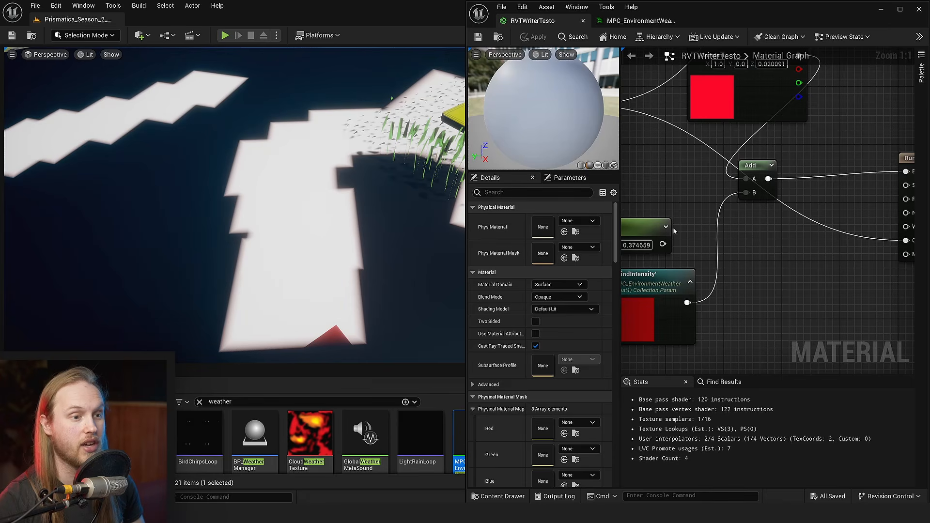
drag(765, 168, 794, 189)
right_drag(797, 173, 771, 216)
click(770, 215)
alt+click(748, 244)
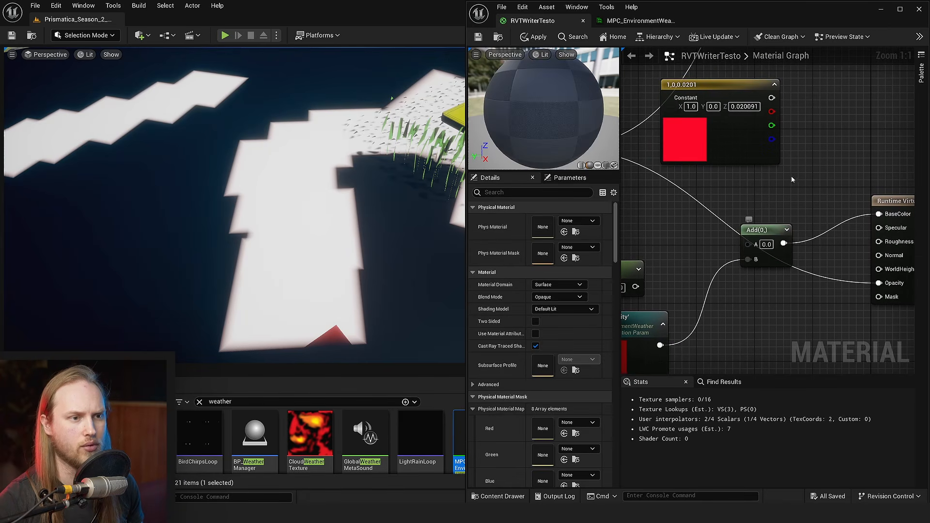
drag(746, 244, 748, 244)
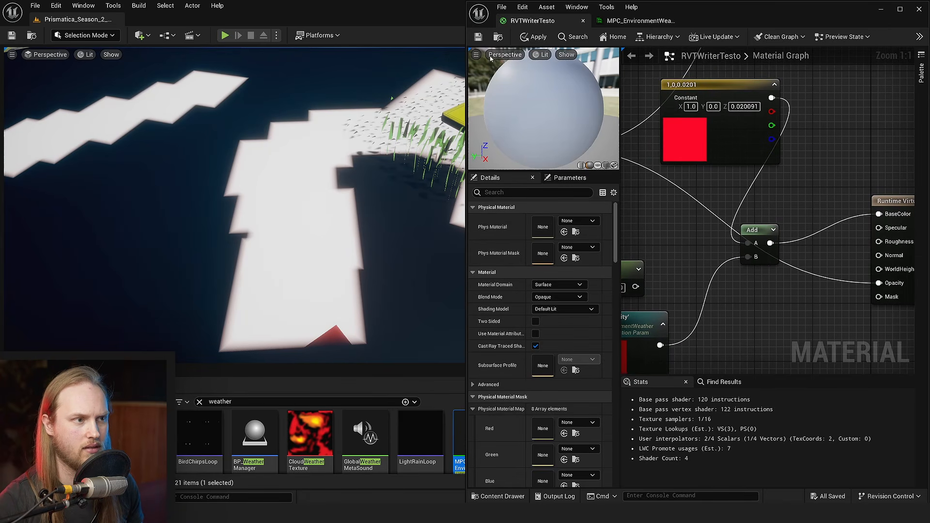
click(478, 37)
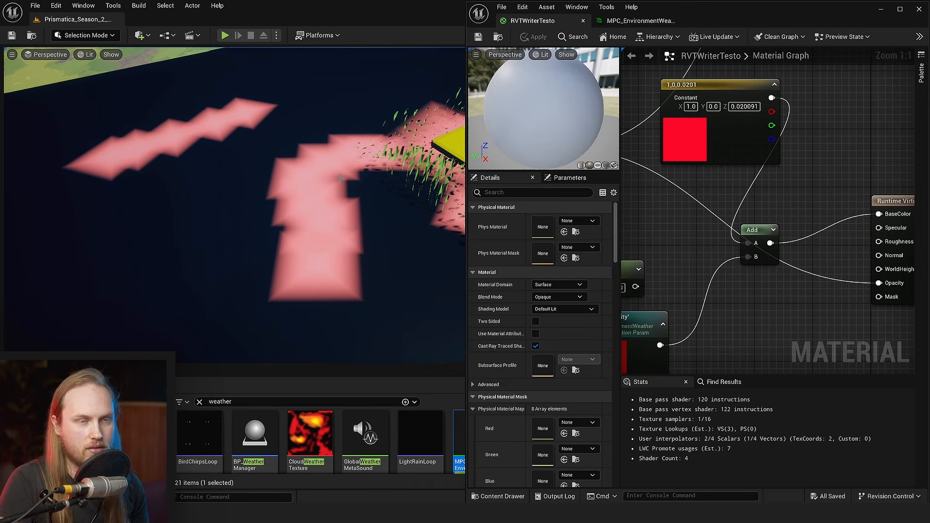
- Examine the WindIntensity connection, the terrain's tall grass strip and the tinted stamp marks on the dark plane
right_drag(687, 329, 778, 287)
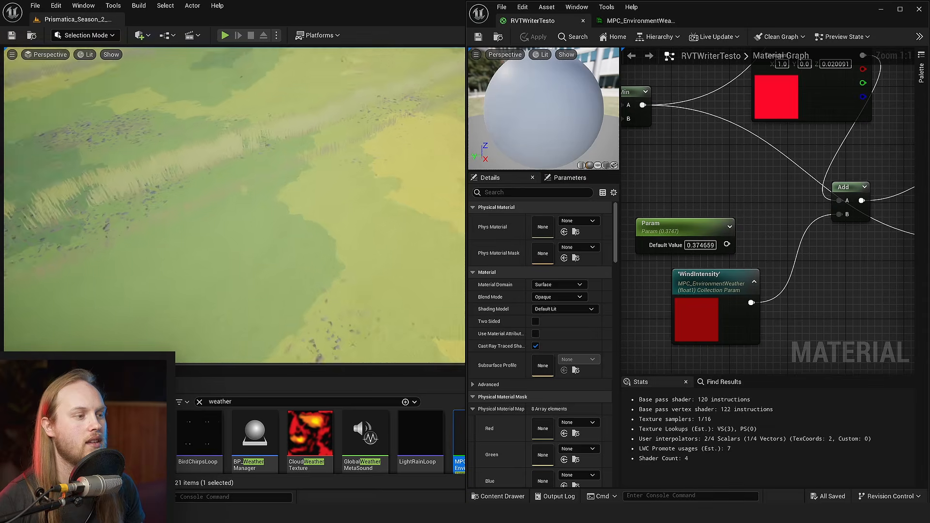
mouse_move(234, 206)
right_down()
mouse_move(242, 204)
mouse_move(243, 218)
mouse_move(228, 213)
right_up()
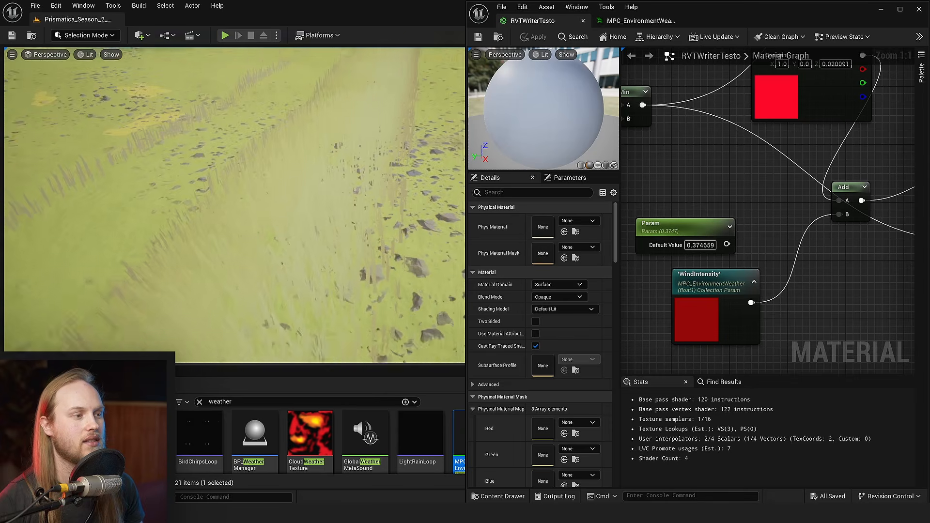
right_drag(283, 222, 286, 206)
right_drag(333, 148, 341, 119)
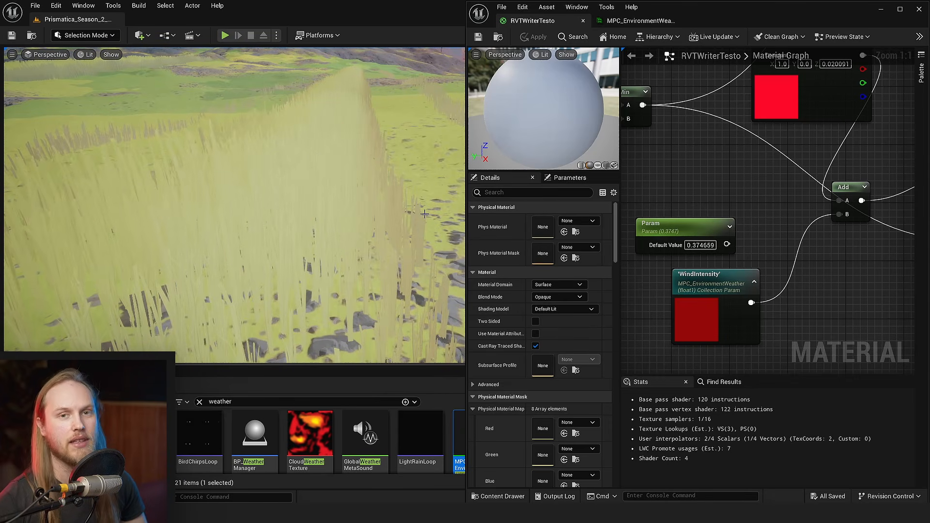
scroll(424, 214, down, 3)
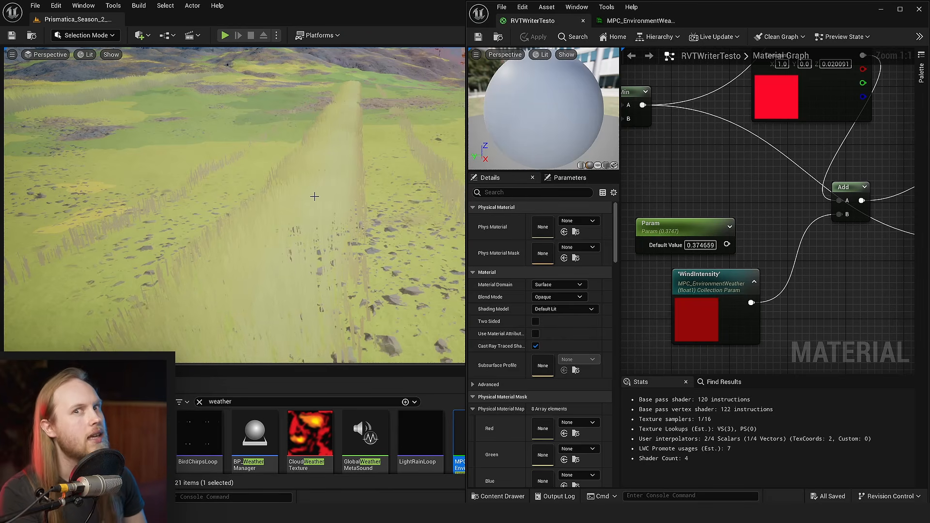
right_drag(315, 196, 315, 146)
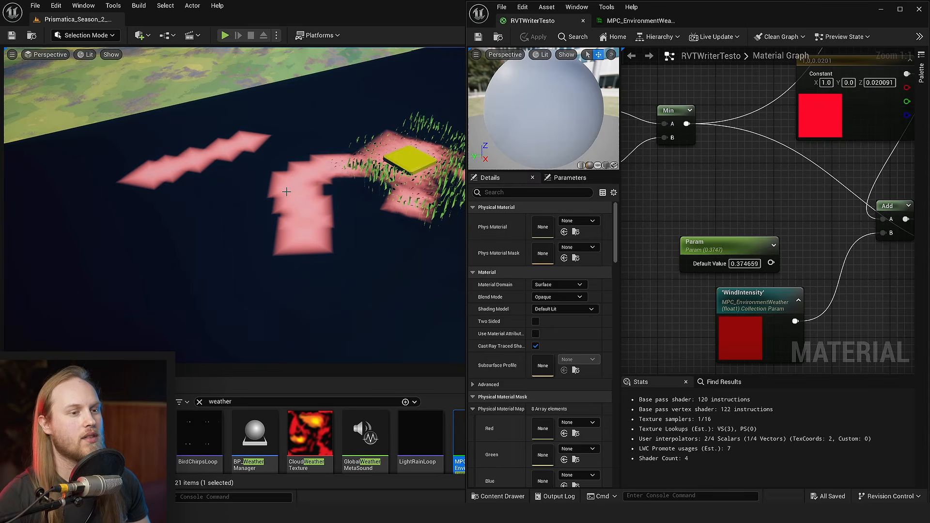
right_drag(315, 194, 315, 165)
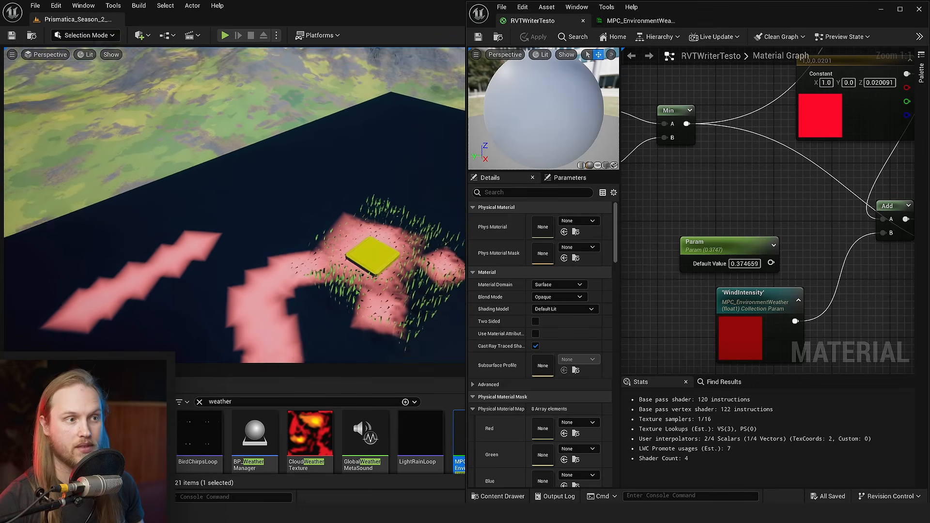
- Set WindIntensity's default value to 1 in the MPC_EnvironmentWeather collection
click(622, 20)
right_drag(400, 255, 401, 253)
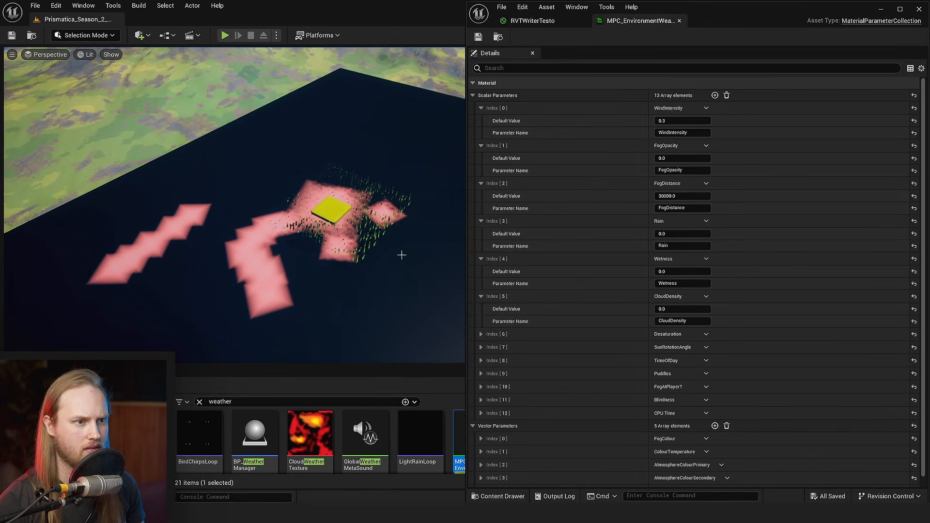
click(687, 119)
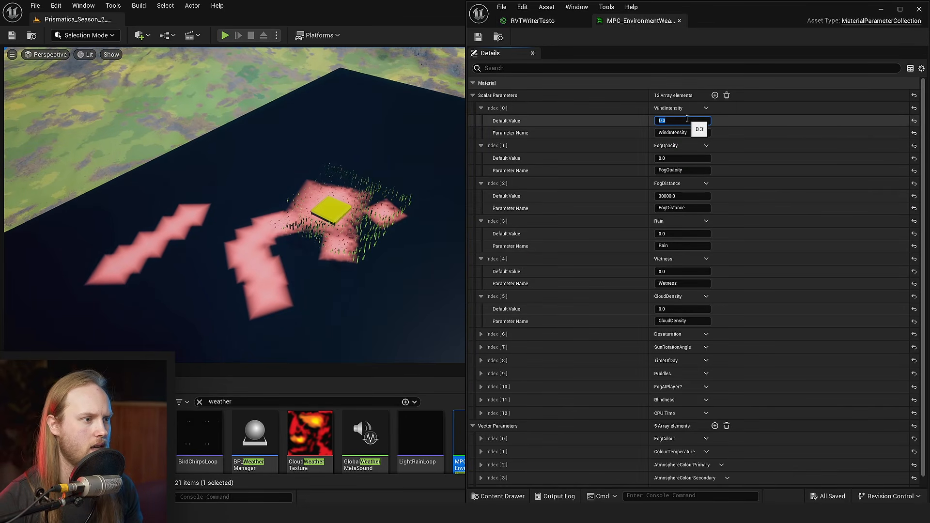
text(1)
key(Return)
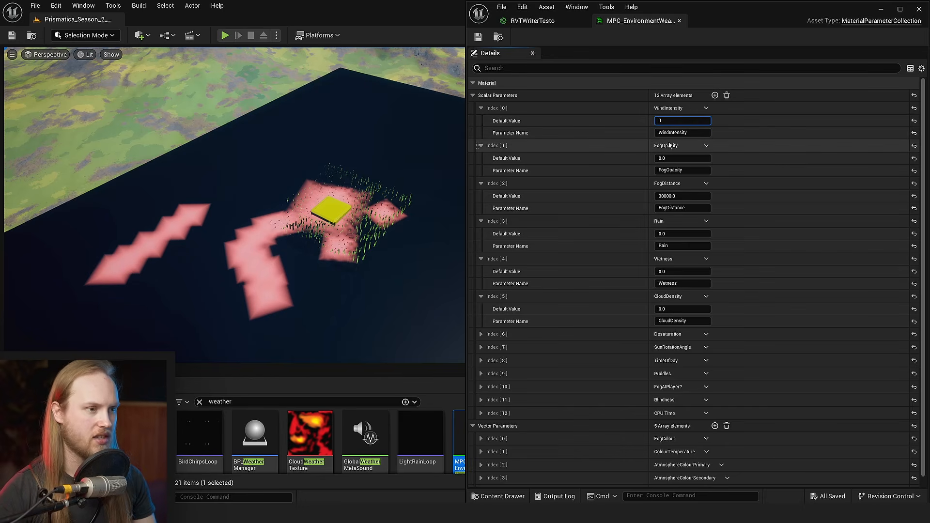
- Reveal the hidden stamp planes and move the one near the yellow block slightly to trigger a virtual texture update
right_drag(270, 254, 332, 345)
key(g)
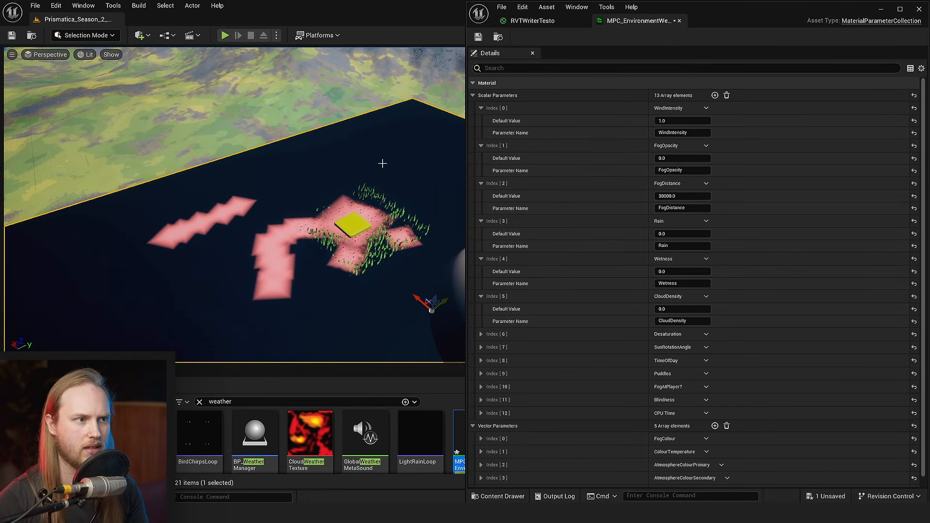
click(881, 9)
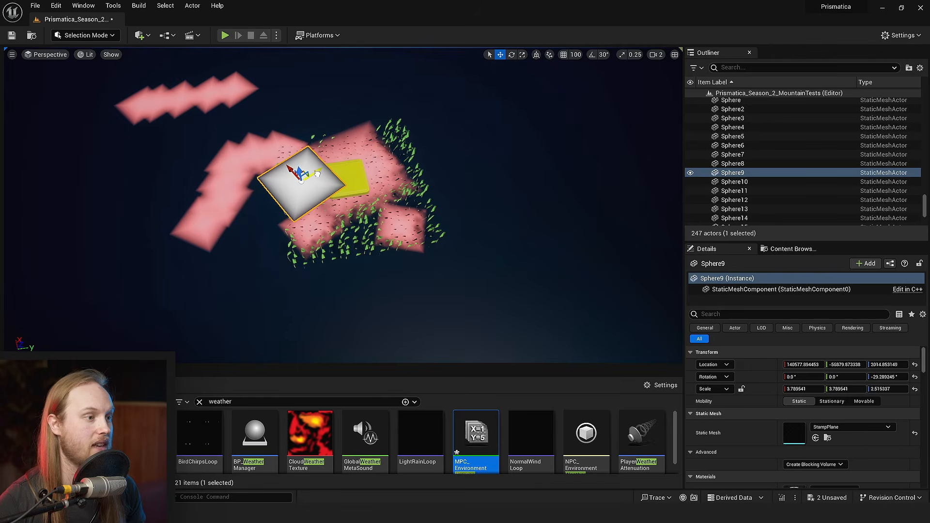
drag(317, 174, 313, 177)
right_drag(313, 176, 277, 173)
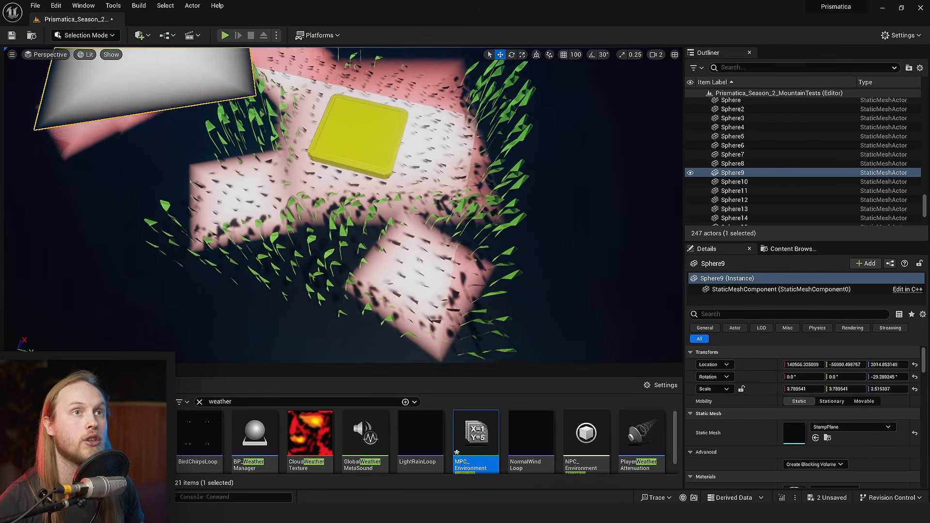
right_drag(407, 277, 399, 268)
right_drag(288, 252, 332, 247)
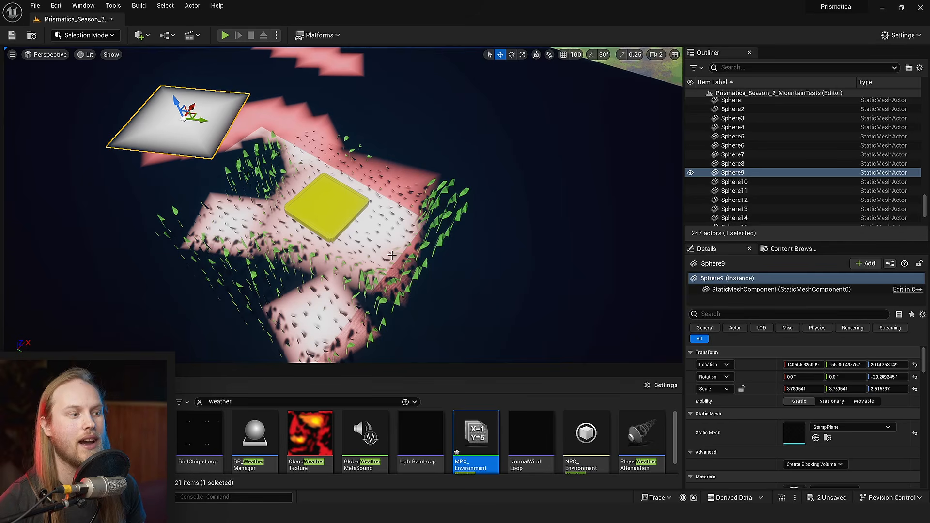
right_drag(392, 255, 417, 248)
- Reopen MPC_EnvironmentWeather and set WindIntensity's default value to 0.2
double_click(476, 436)
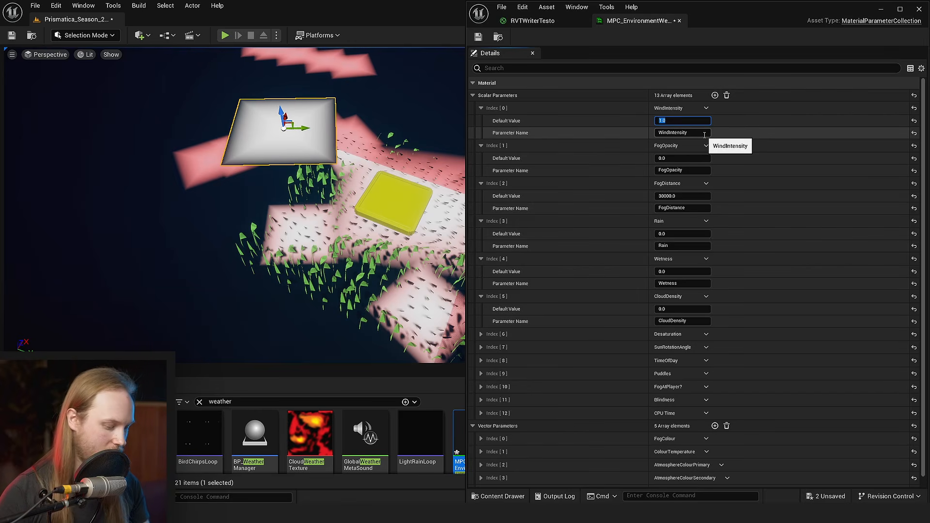
text(0.2)
key(Return)
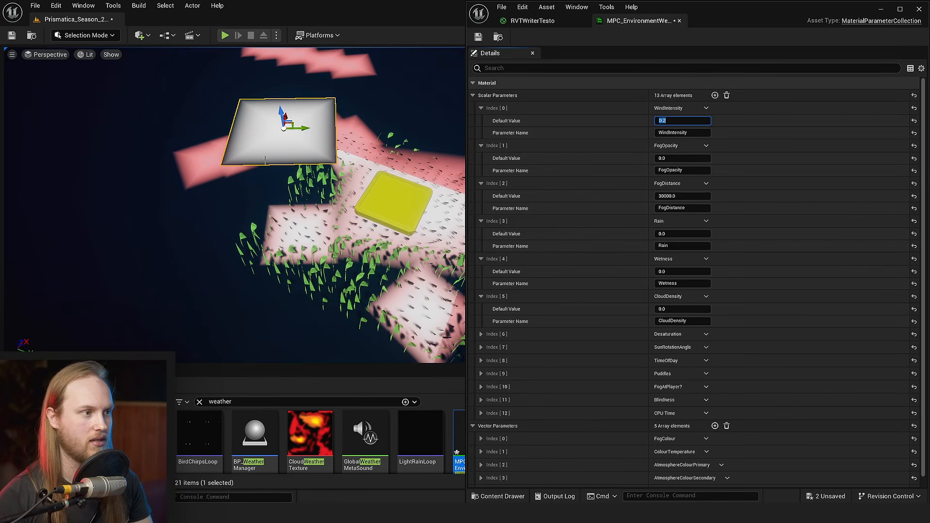
- Move the stamp plane away from the yellow block to the separate diagonal trail of marks
mouse_move(369, 194)
right_down()
mouse_move(412, 192)
mouse_move(372, 189)
right_up()
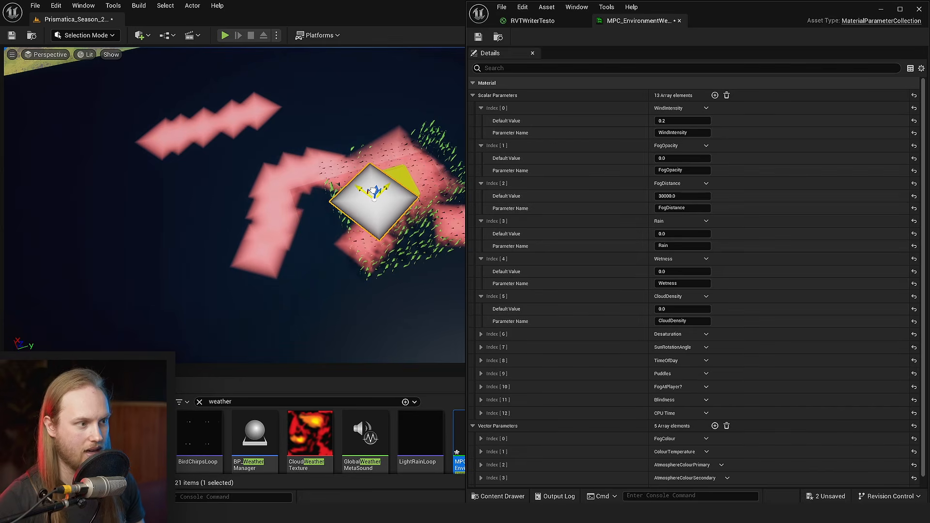
drag(373, 192, 154, 97)
right_drag(180, 122, 182, 120)
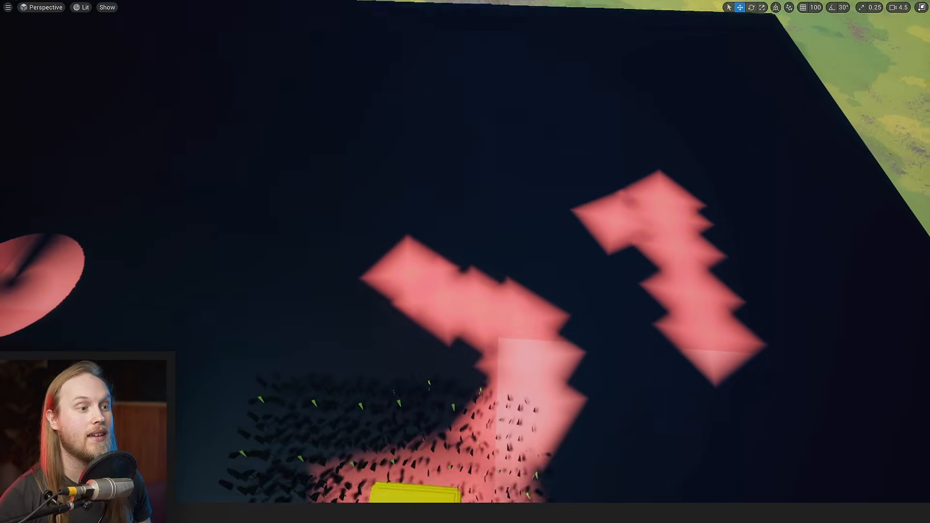
- Examine the stamp marks from close up and far away for tint differences between updated and outdated texture tiles
right_drag(529, 160, 506, 169)
key(s)
scroll(529, 160, down, 5)
key(w)
scroll(522, 168, up, 3)
key(s)
key(w)
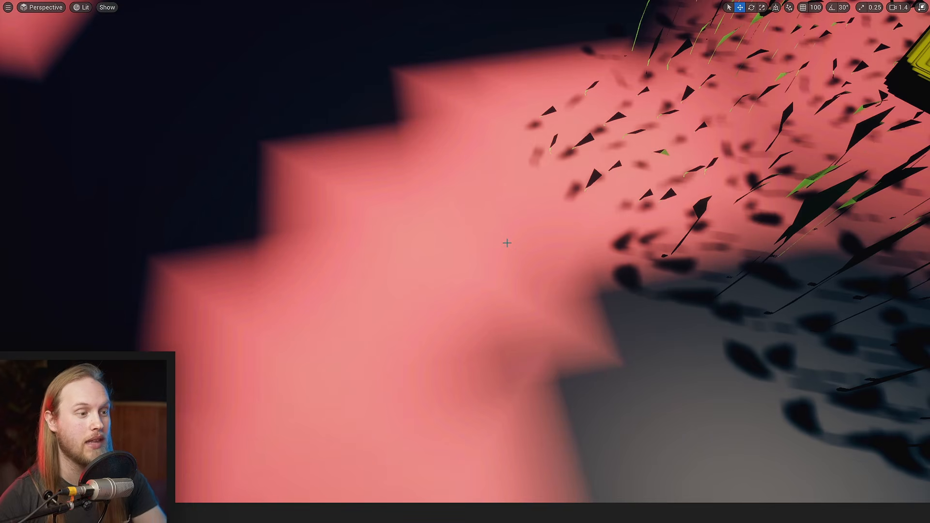
key(s)
right_drag(506, 168, 508, 181)
key(w)
right_drag(486, 225, 486, 225)
key(s)
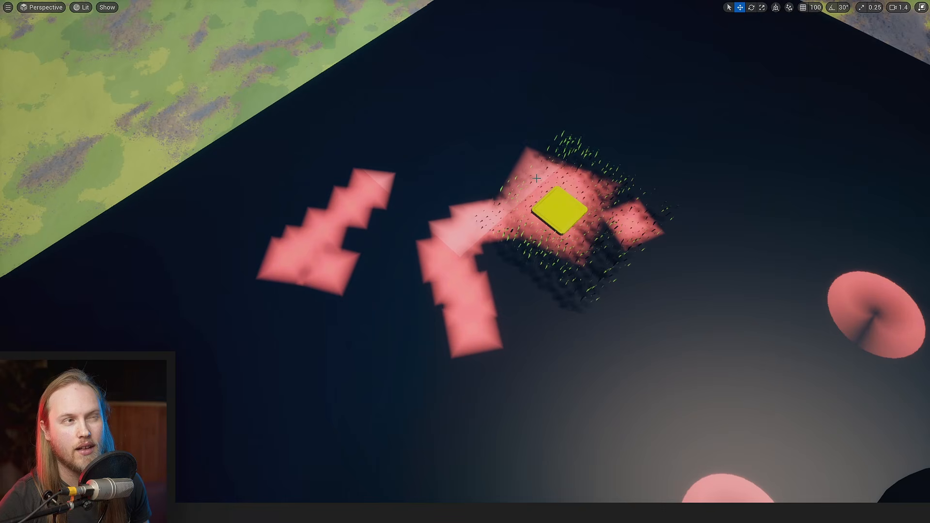
key(s)
right_drag(418, 195, 419, 195)
scroll(419, 196, up, 6)
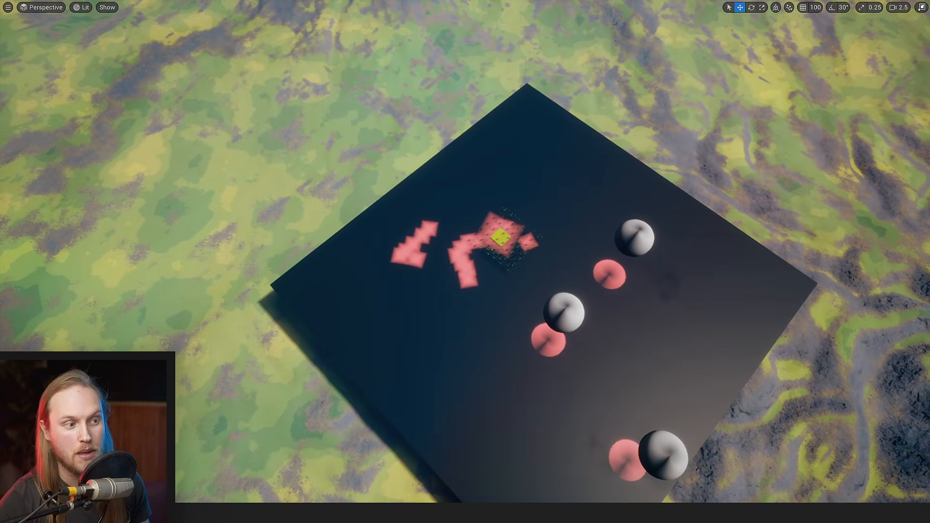
key(w)
right_drag(453, 250, 407, 252)
- Leave the full-screen viewport and save the level
key(s)
key(ctrl+s)
key(F11)
key(s)
key(ctrl+s)
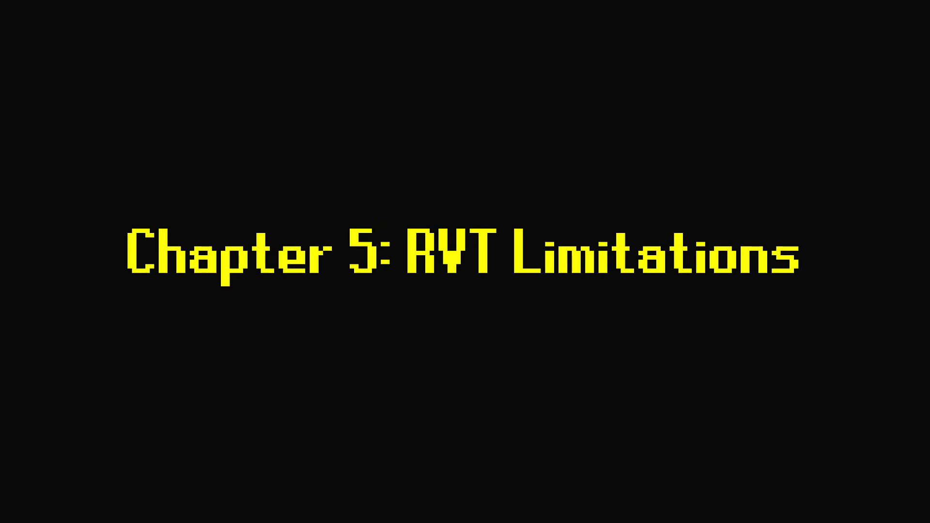
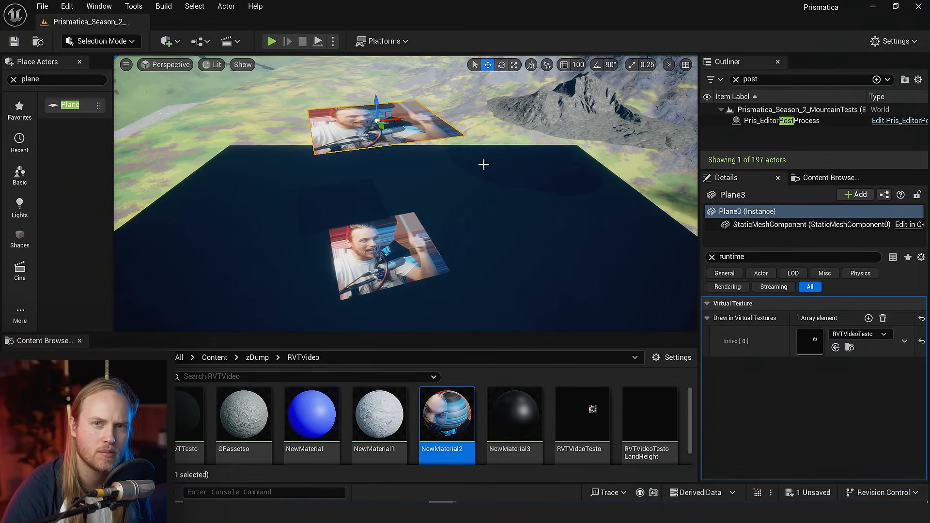
- Open NewMaterial2 and add a Panner node to its material graph
right_drag(470, 224, 448, 239)
double_click(460, 403)
right_drag(500, 213, 681, 221)
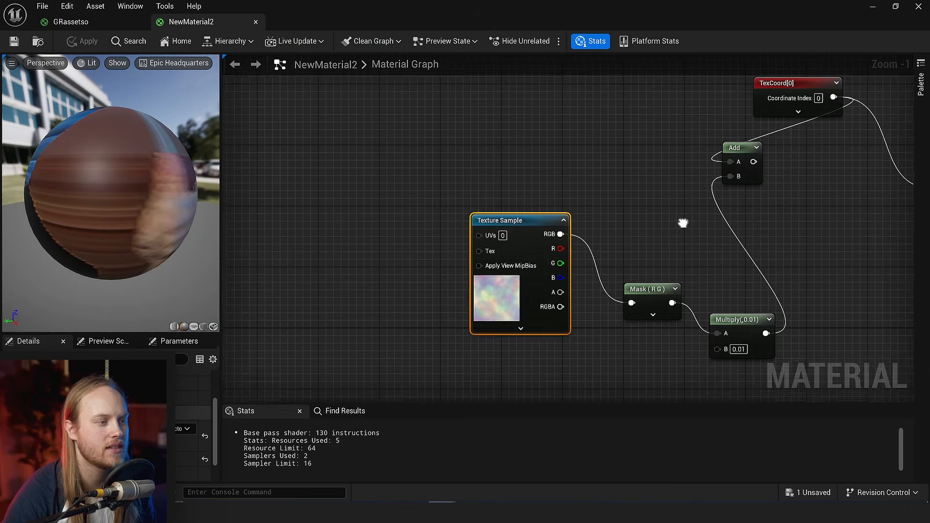
right_click(310, 209)
text(panner)
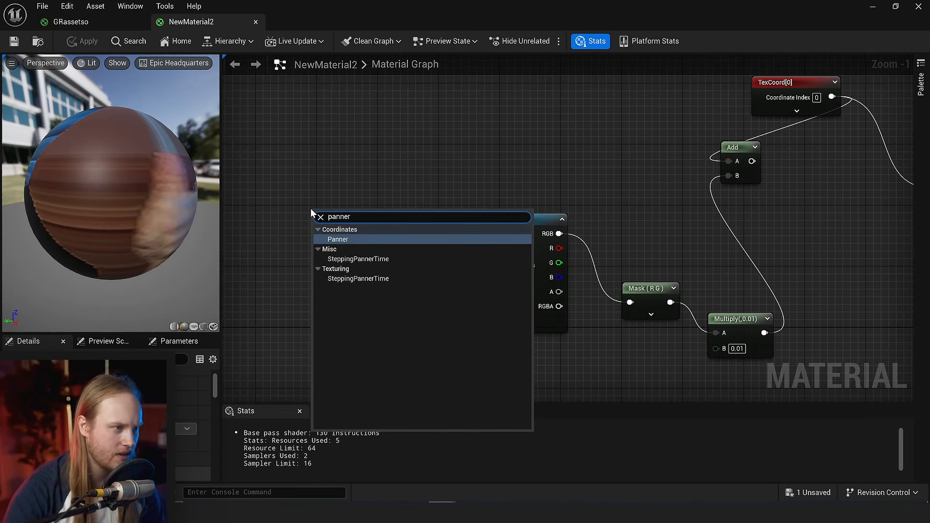
key(Return)
- Connect the Panner to the face Texture Sample's UVs and set its X speed to 1.0
drag(400, 229, 740, 187)
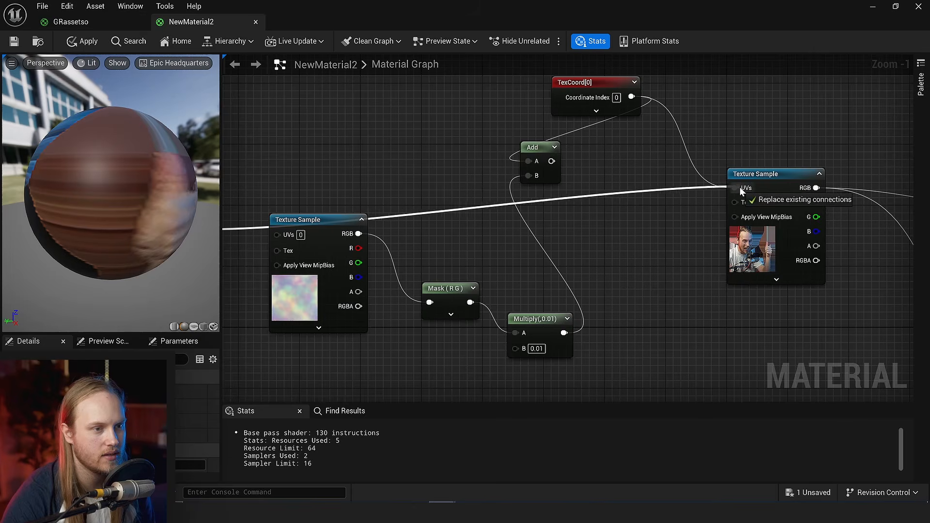
drag(740, 187, 735, 188)
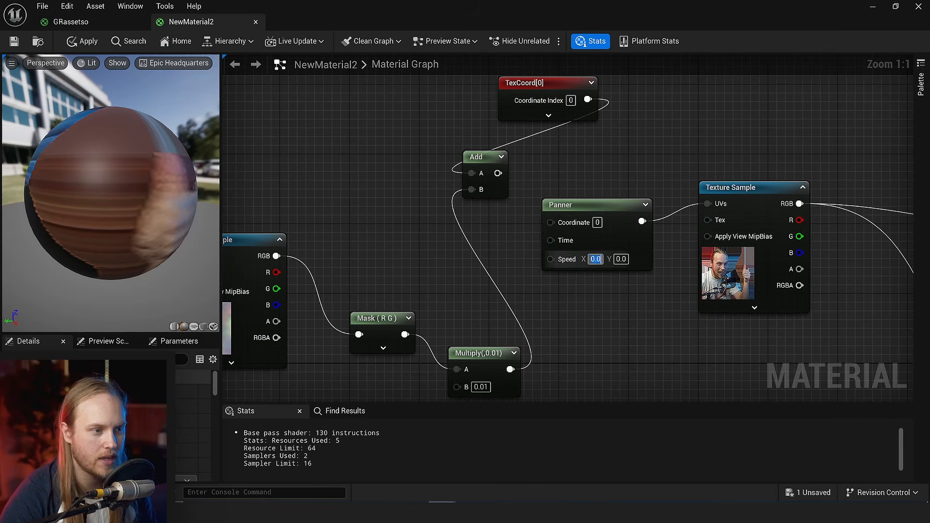
text(1)
click(600, 339)
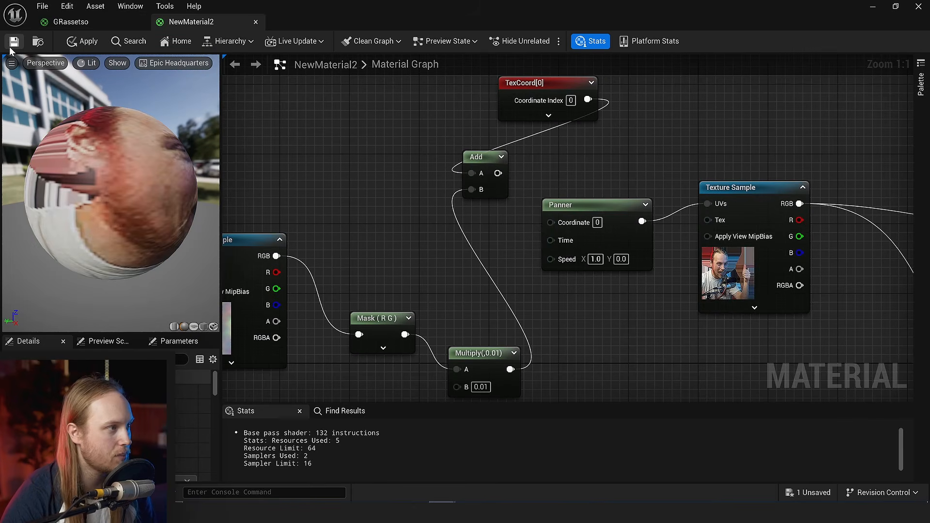
- Save the material and return to the level with the viewport in full screen
click(10, 47)
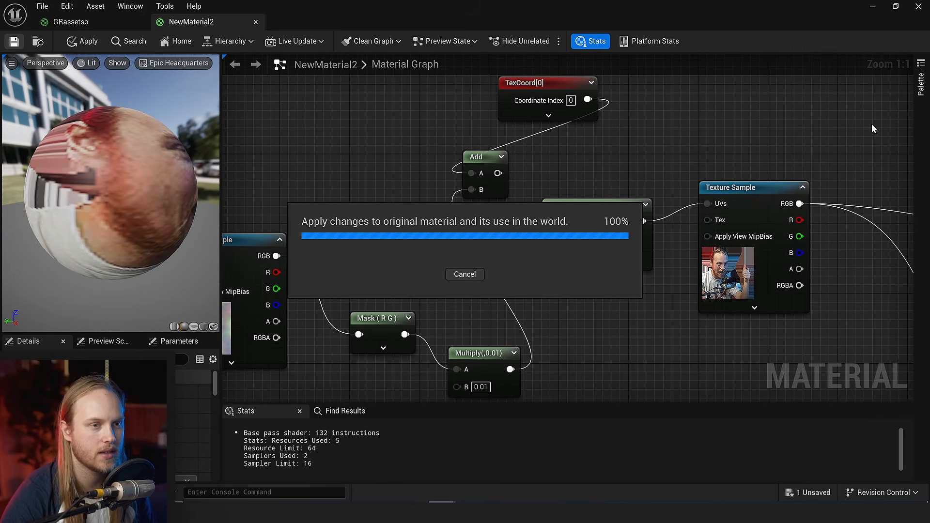
click(873, 7)
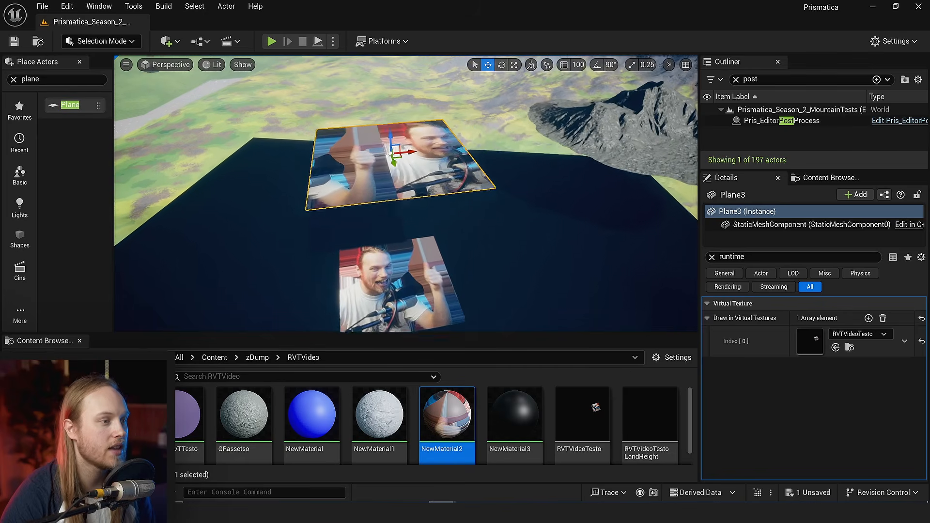
mouse_move(264, 106)
right_down()
mouse_move(282, 96)
mouse_move(263, 106)
right_up()
mouse_move(332, 198)
right_down()
mouse_move(351, 213)
mouse_move(339, 199)
right_up()
key(F11)
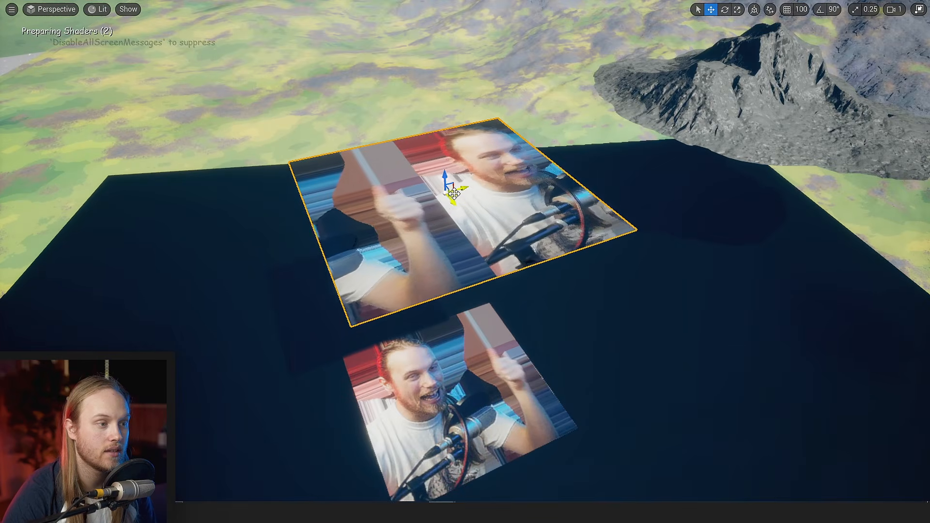
- Examine the panning plane and its stamp on the dark surface from near, far and different angles
drag(454, 194, 529, 174)
right_drag(530, 174, 514, 157)
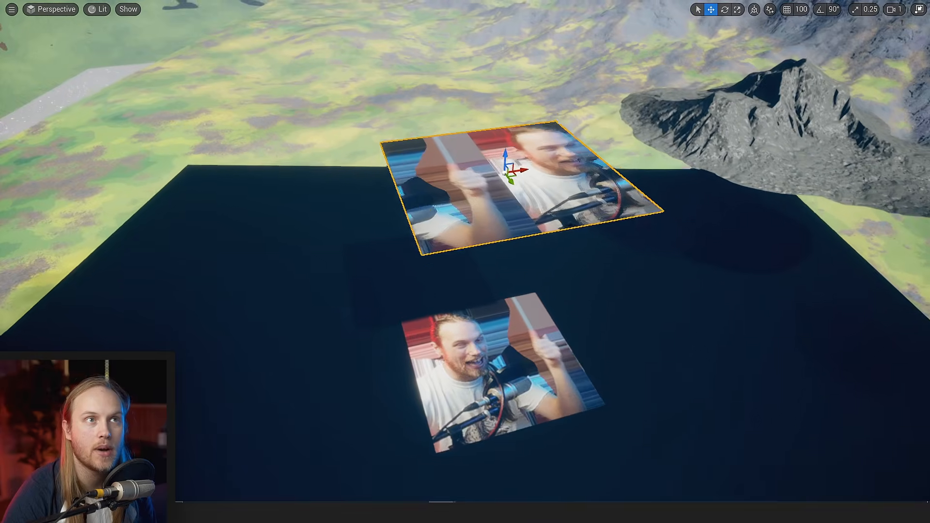
right_drag(475, 352, 475, 325)
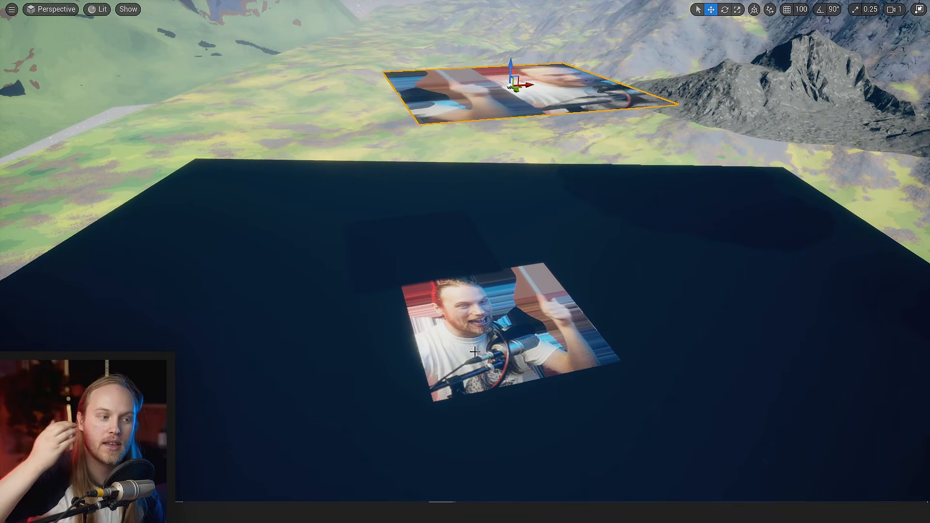
right_drag(476, 352, 476, 352)
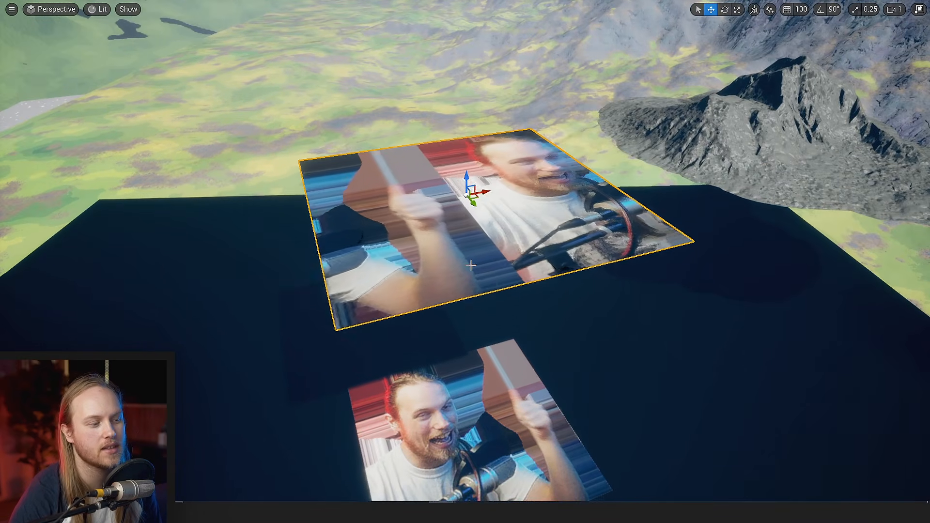
right_drag(468, 282, 468, 210)
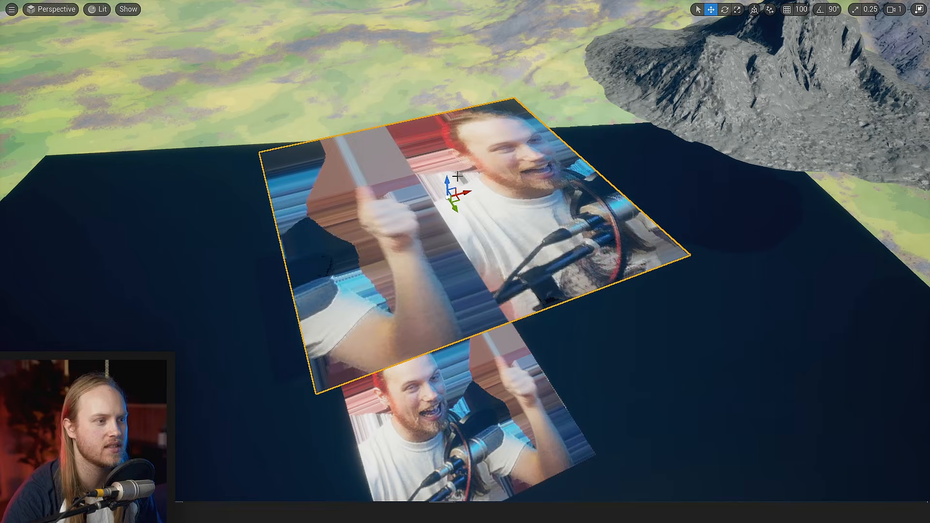
right_drag(458, 177, 411, 217)
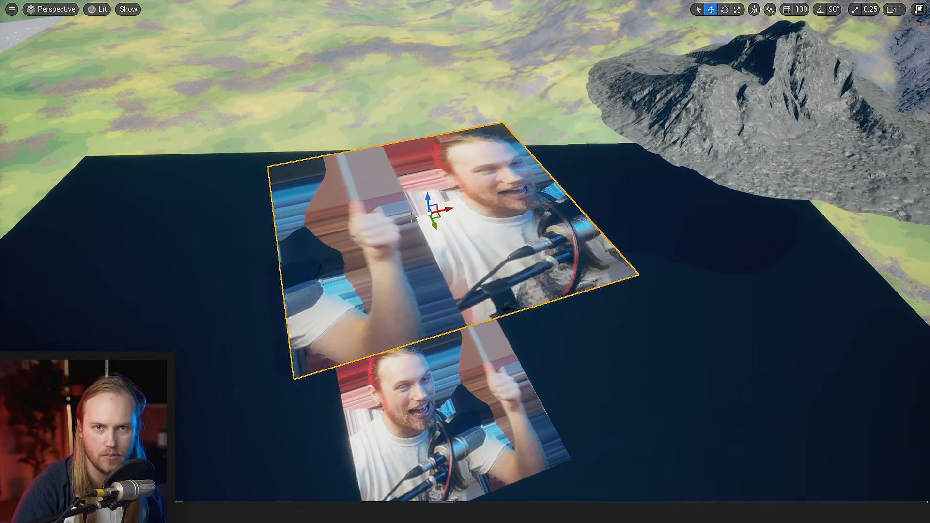
right_drag(465, 183, 466, 213)
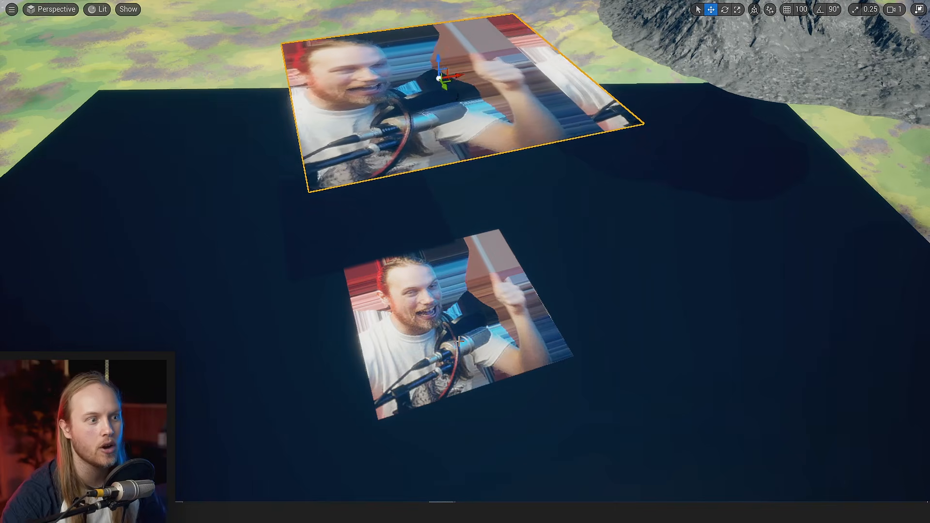
right_drag(446, 346, 443, 388)
key(w)
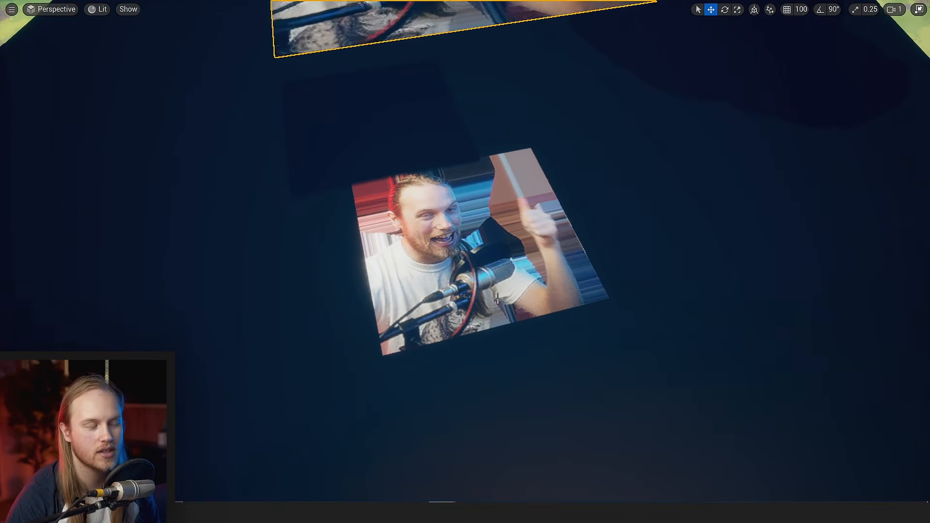
right_drag(514, 292, 516, 251)
right_drag(493, 152, 493, 154)
key(q)
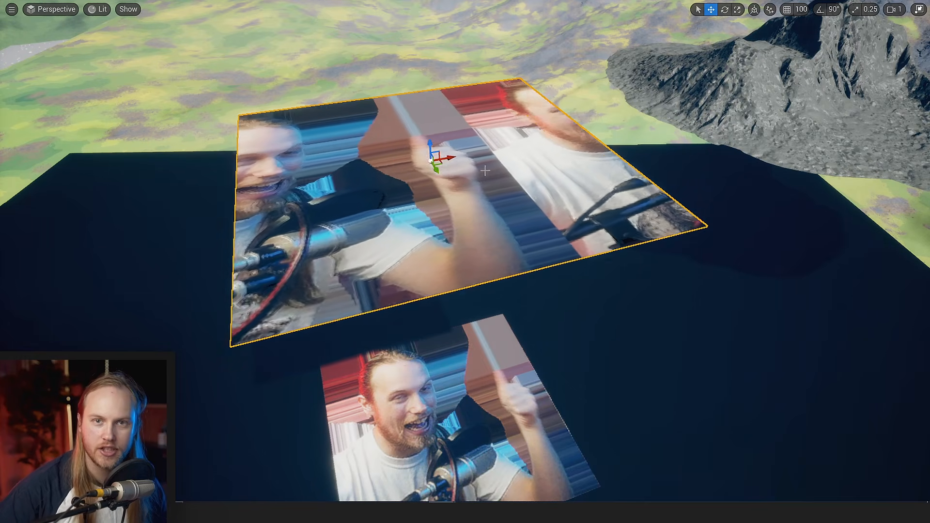
key(a)
right_drag(485, 170, 503, 170)
key(s)
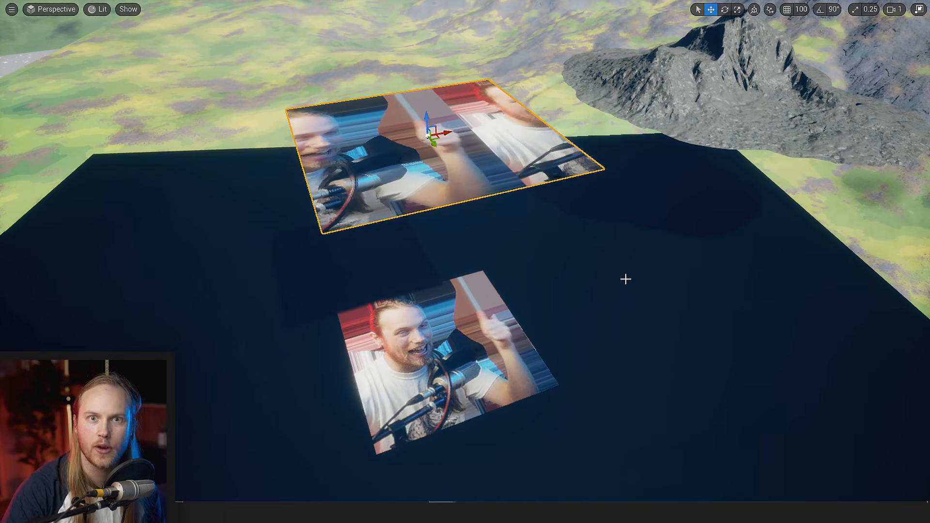
key(s)
right_drag(614, 295, 613, 295)
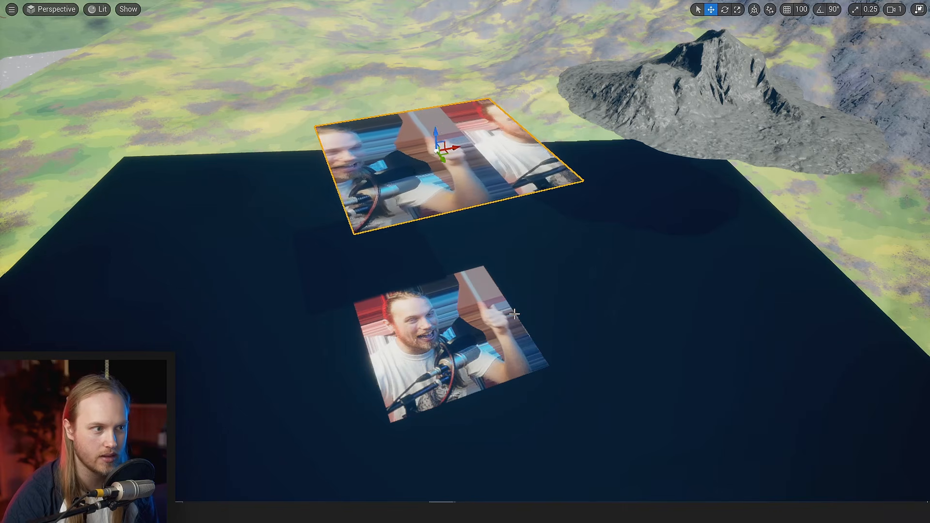
- Reopen NewMaterial2 and delete every node feeding the face texture, including the Panner, TexCoord, Add, Mask, Multiply and noise Texture Sample
mouse_move(442, 513)
click(484, 459)
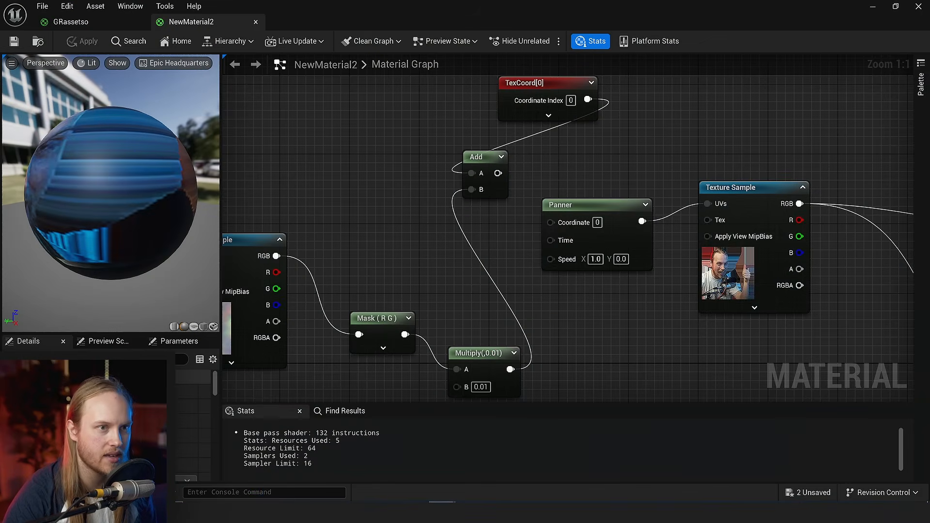
scroll(727, 174, down, 3)
right_drag(686, 163, 634, 149)
drag(631, 95, 356, 302)
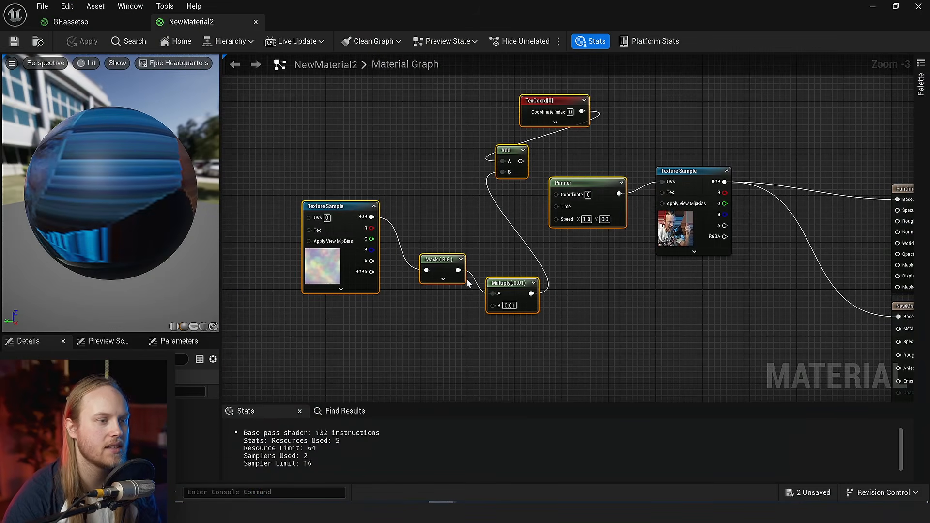
key(Delete)
right_drag(543, 272, 422, 295)
mouse_move(571, 258)
mouse_down()
mouse_move(567, 284)
mouse_move(572, 275)
mouse_up()
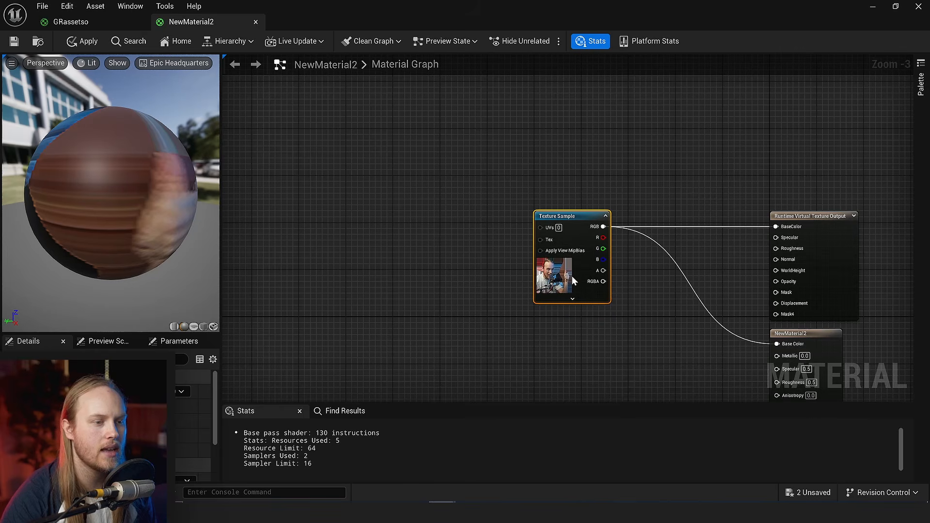
- Duplicate the face Texture Sample and place the copy directly above the original
right_drag(466, 240, 559, 182)
drag(662, 228, 484, 228)
scroll(505, 127, up, 1)
key(ctrl+d)
scroll(505, 127, up, 2)
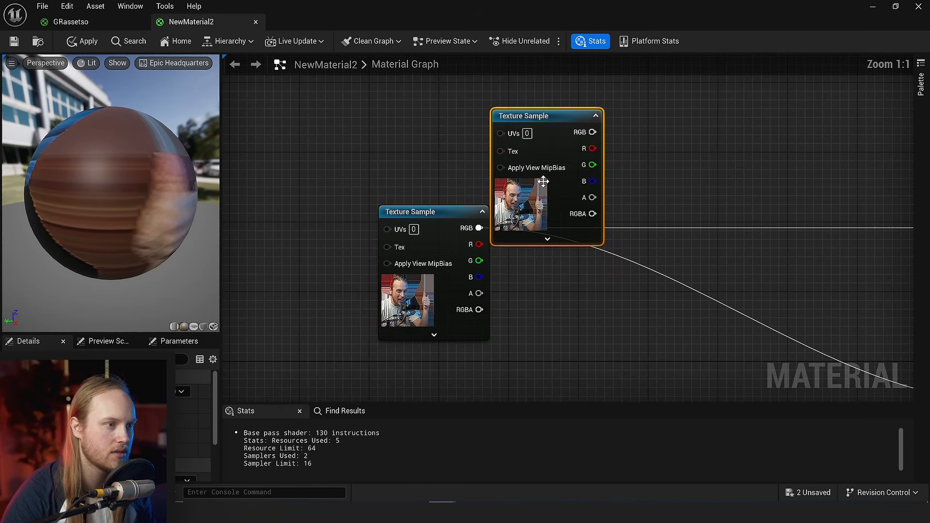
drag(547, 205, 431, 149)
right_drag(359, 174, 627, 252)
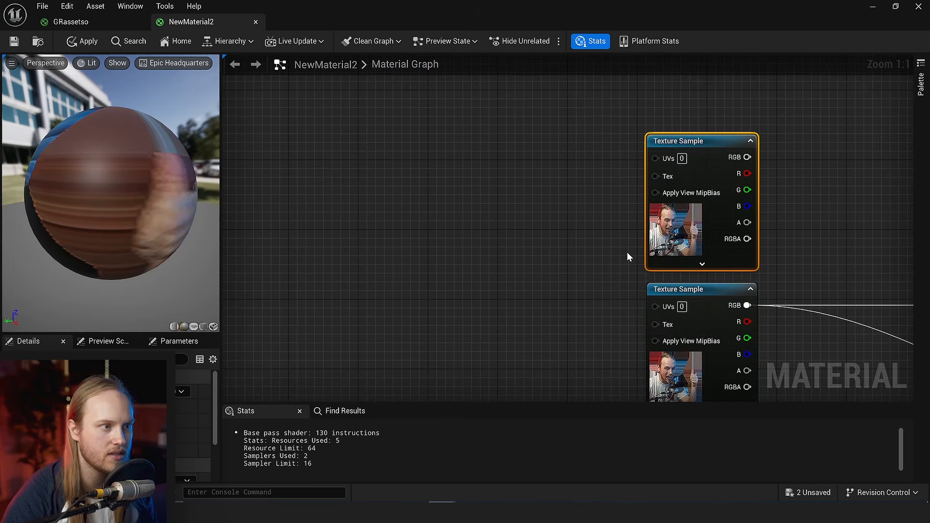
- Add a TextureCoordinate node and connect it to the lower Texture Sample's UVs
click(450, 186)
right_drag(480, 289, 459, 206)
right_click(370, 213)
text(texco)
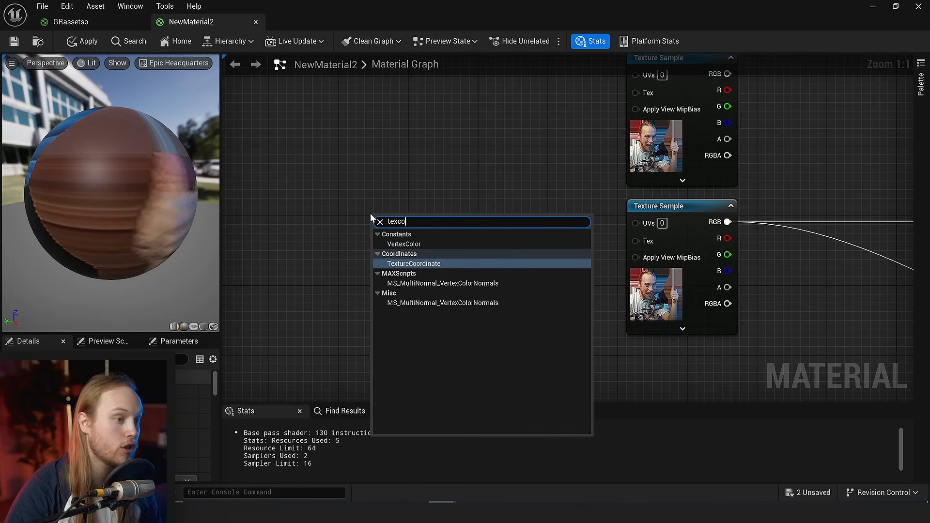
key(Return)
drag(461, 237, 636, 222)
drag(410, 231, 483, 225)
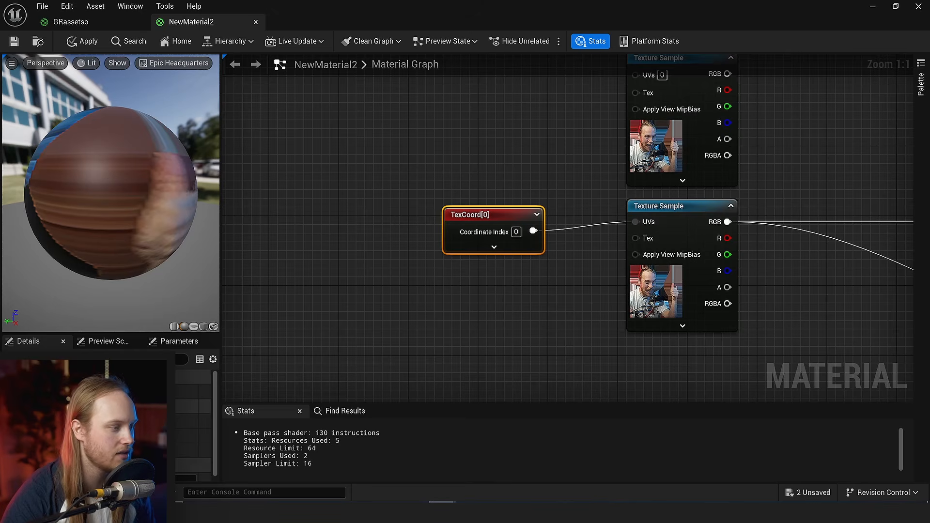
- Duplicate the TexCoord node and connect the copy, with denser tiling, to the upper Texture Sample's UVs
click(441, 316)
click(485, 216)
key(ctrl+c)
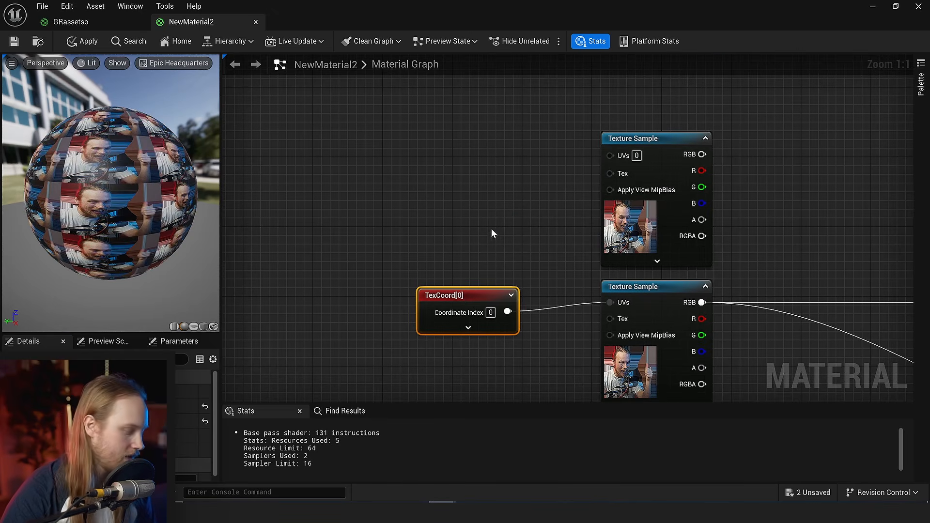
key(ctrl+v)
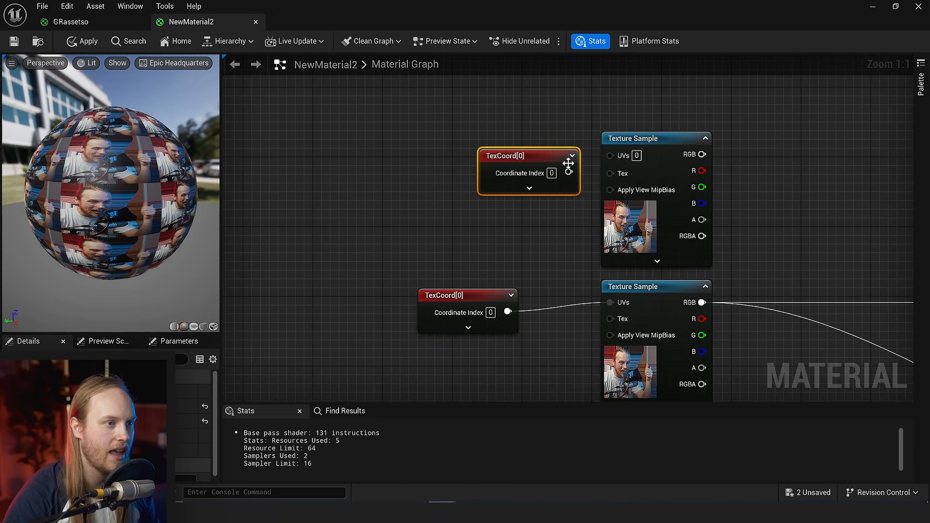
drag(569, 171, 615, 155)
drag(531, 155, 488, 145)
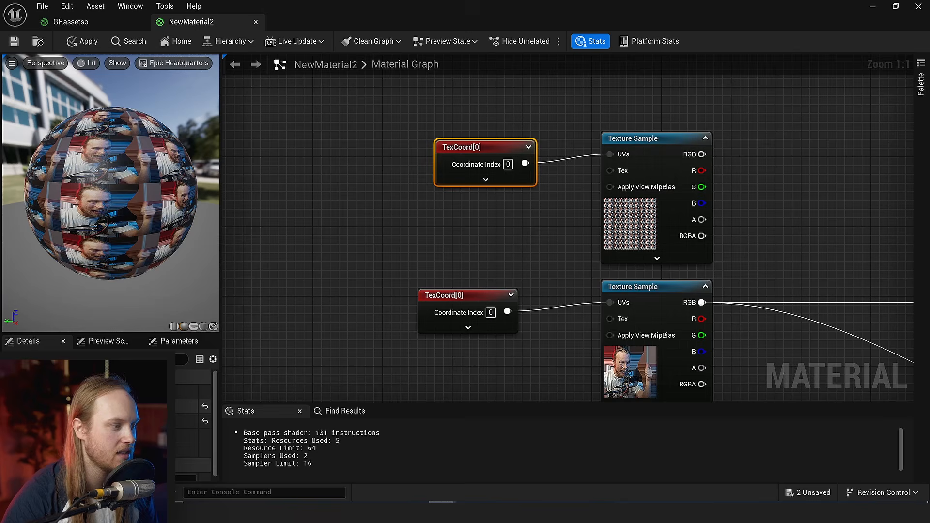
- Find a camera-distance function and add a Distance_Blend node between the texture samples and the material outputs
click(490, 247)
right_drag(490, 247, 457, 218)
scroll(457, 218, down, 4)
right_drag(547, 189, 504, 196)
scroll(506, 193, up, 3)
right_click(490, 185)
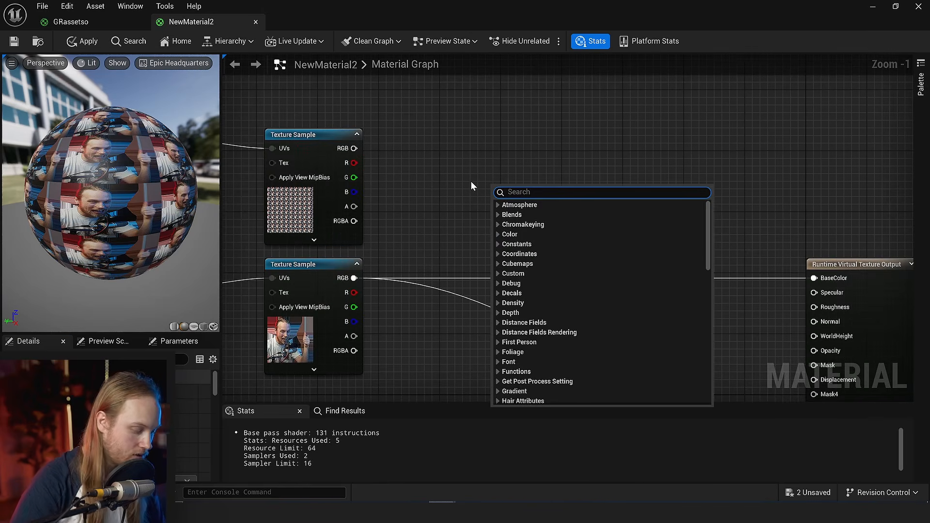
text(camera distan)
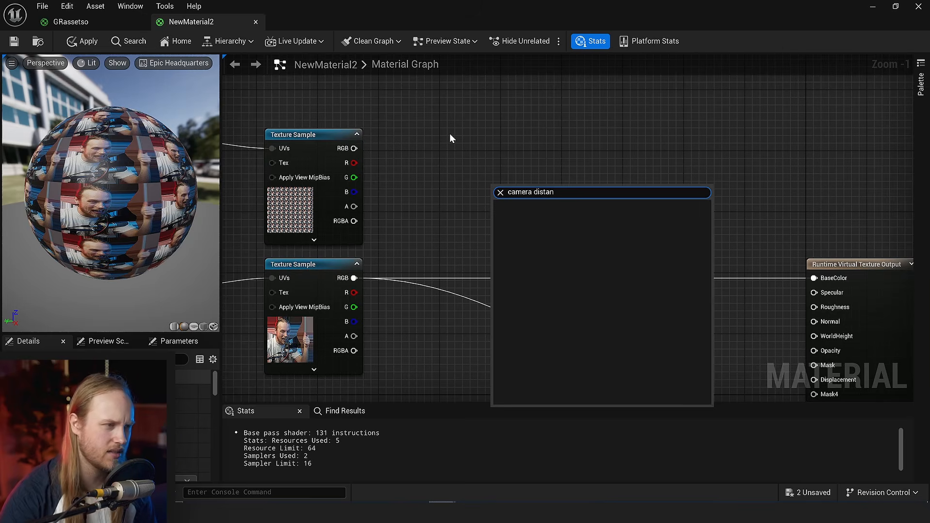
right_click(450, 135)
text(distance)
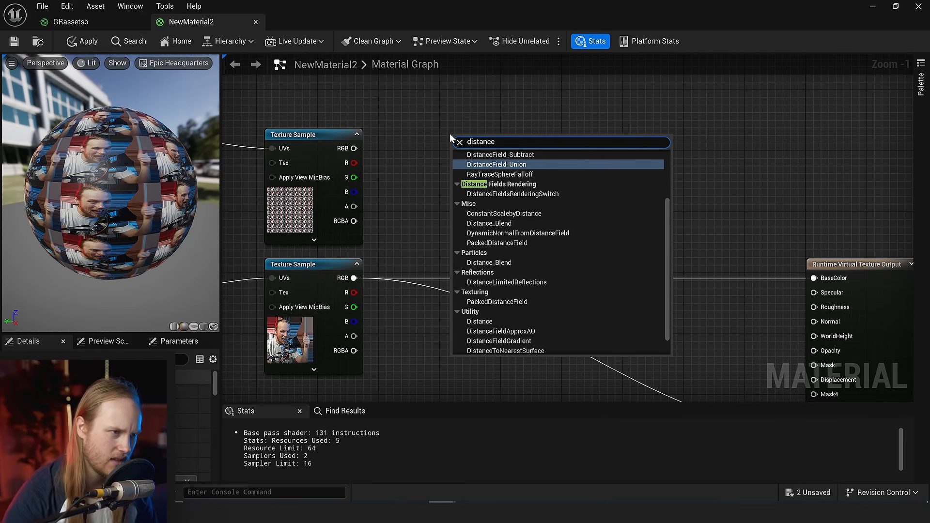
click(503, 266)
drag(579, 128, 654, 185)
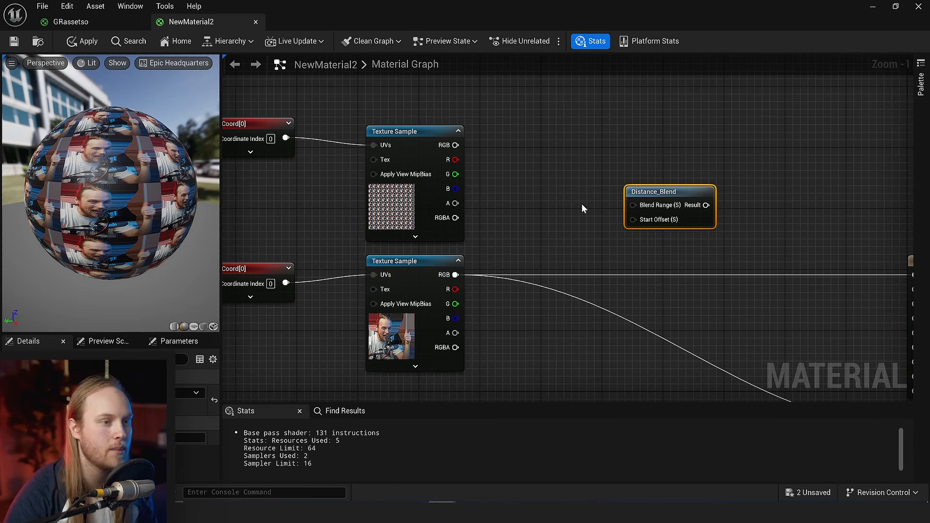
- Move the Distance_Blend node higher, clear of the texture sample connections
right_drag(582, 204, 537, 221)
scroll(581, 174, down, 1)
click(551, 261)
scroll(553, 263, up, 2)
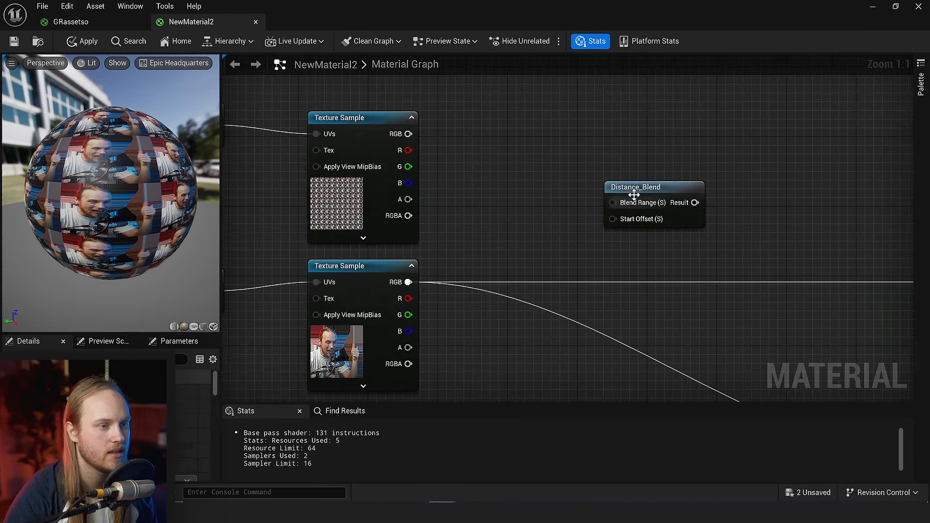
drag(634, 196, 660, 70)
- Add a constant of 500 and connect it to Distance_Blend's Start Offset
click(572, 119)
right_drag(550, 127, 514, 202)
click(515, 206)
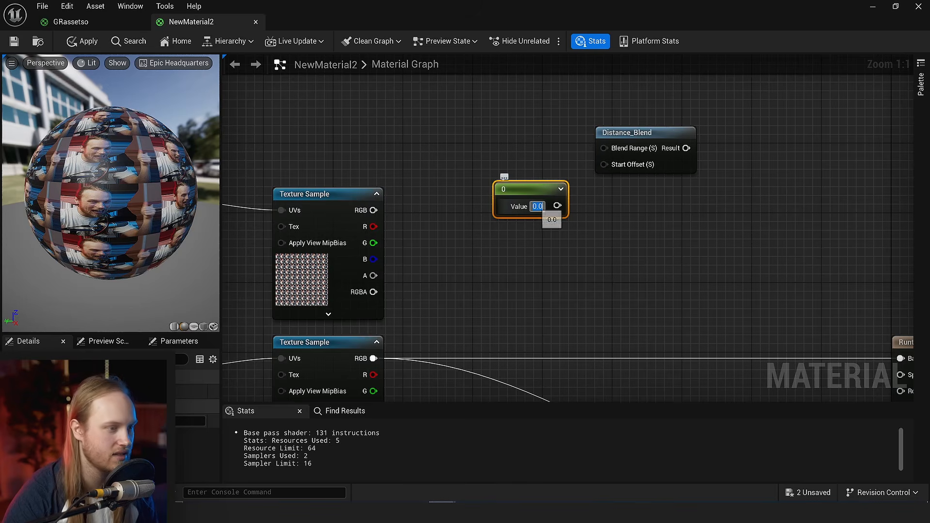
text(500)
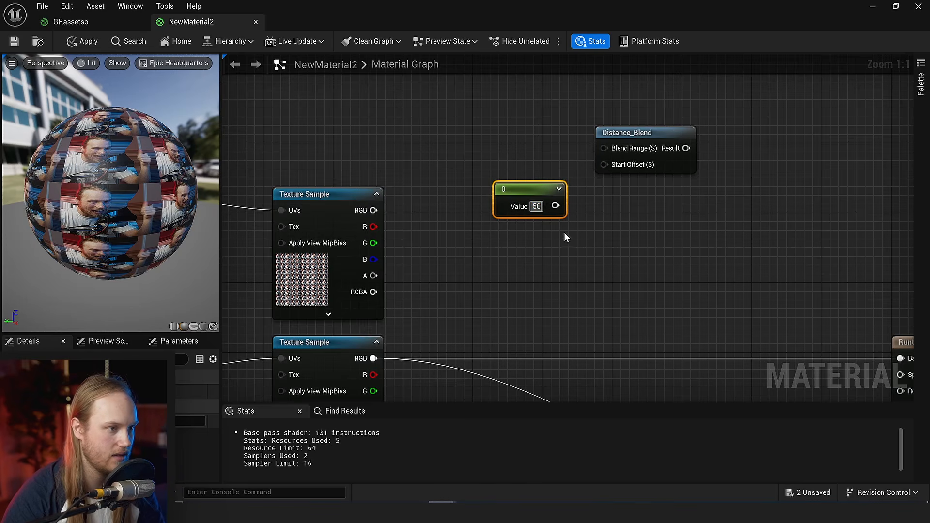
click(564, 231)
drag(564, 206, 605, 164)
- Duplicate the constant node, set the copy to 2000, and connect it to Distance_Blend's Blend Range
click(533, 189)
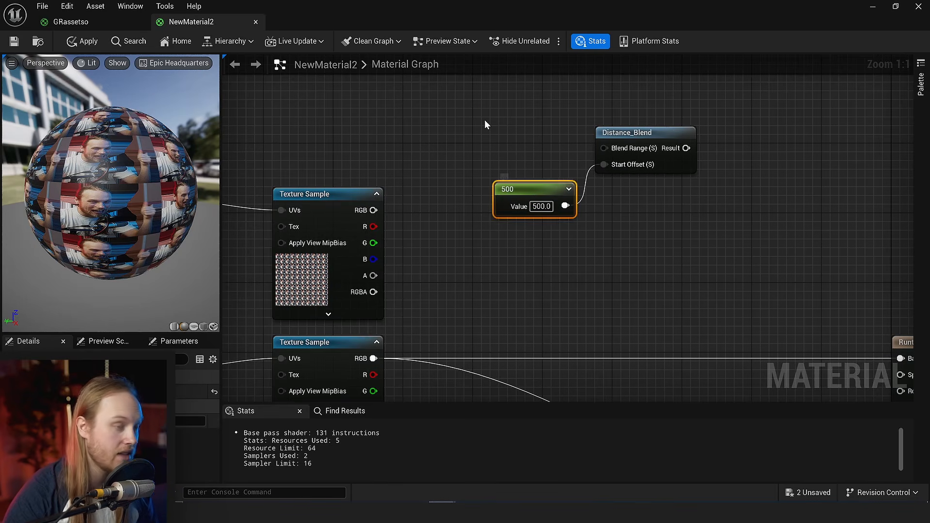
key(ctrl+c)
key(ctrl+v)
text(200)
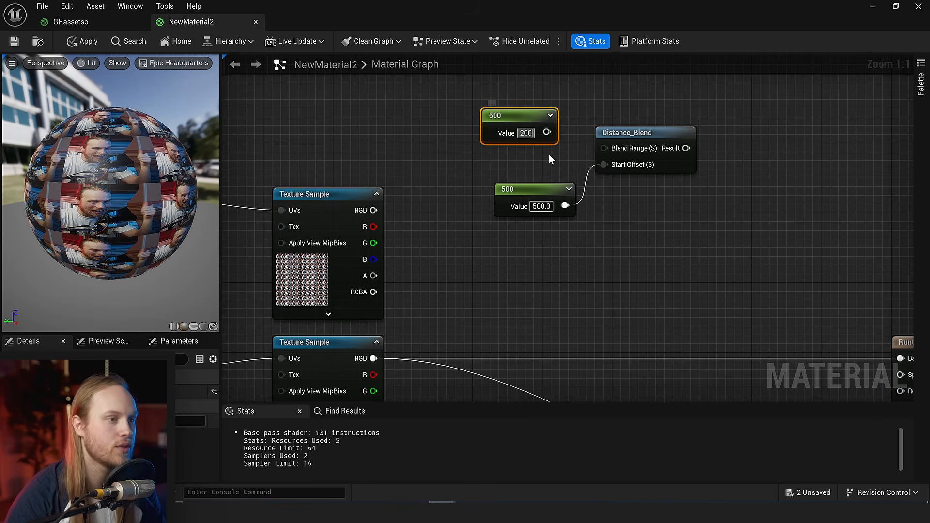
text(0)
click(550, 155)
drag(557, 132, 605, 148)
scroll(705, 148, down, 2)
right_drag(705, 148, 681, 119)
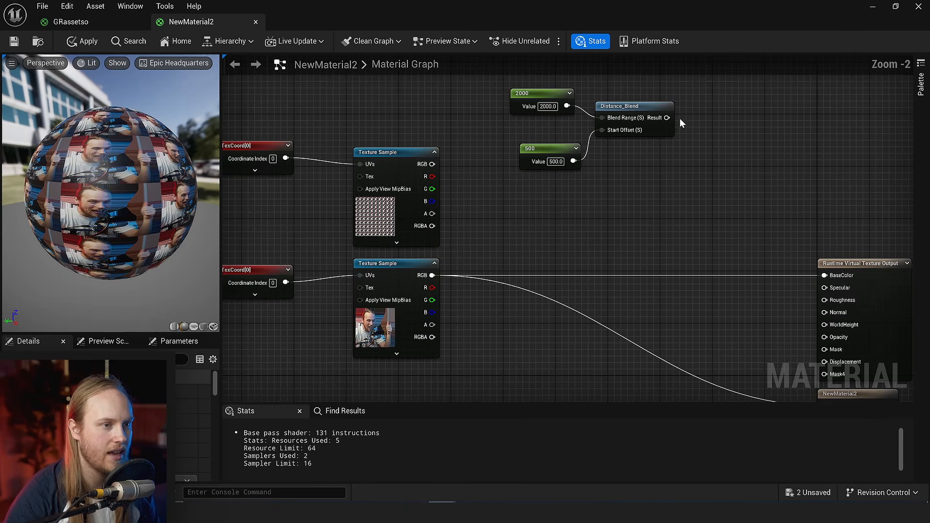
- Add a LinearInterpolate node with its Alpha driven by the Distance_Blend result
drag(668, 118, 619, 228)
text(lerp)
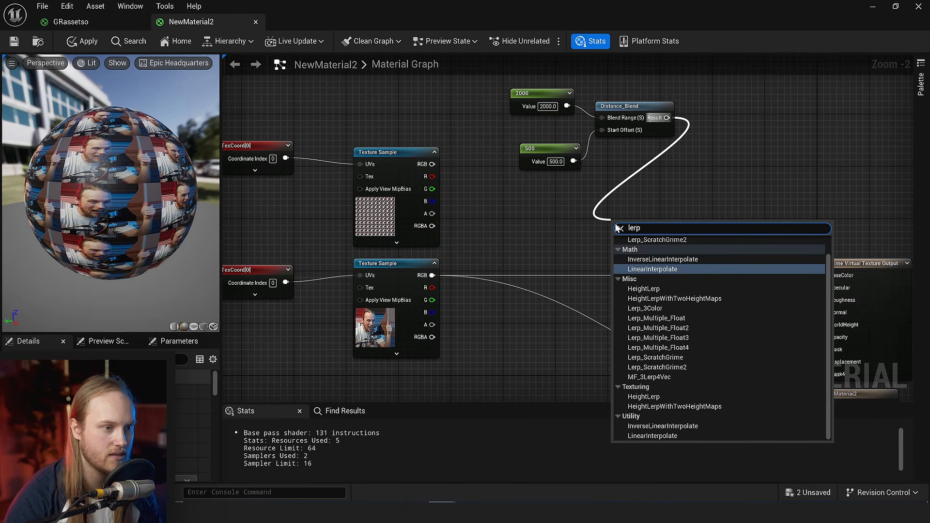
key(Return)
ctrl+drag(613, 244, 618, 267)
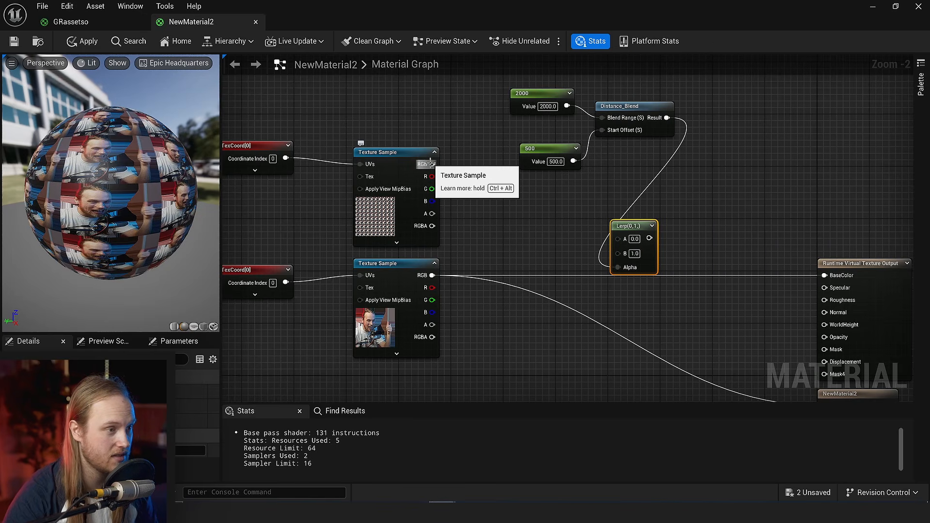
- Connect the upper and lower Texture Samples' RGB to the Lerp's A and B, and its output to both outputs' base color
drag(432, 166, 618, 238)
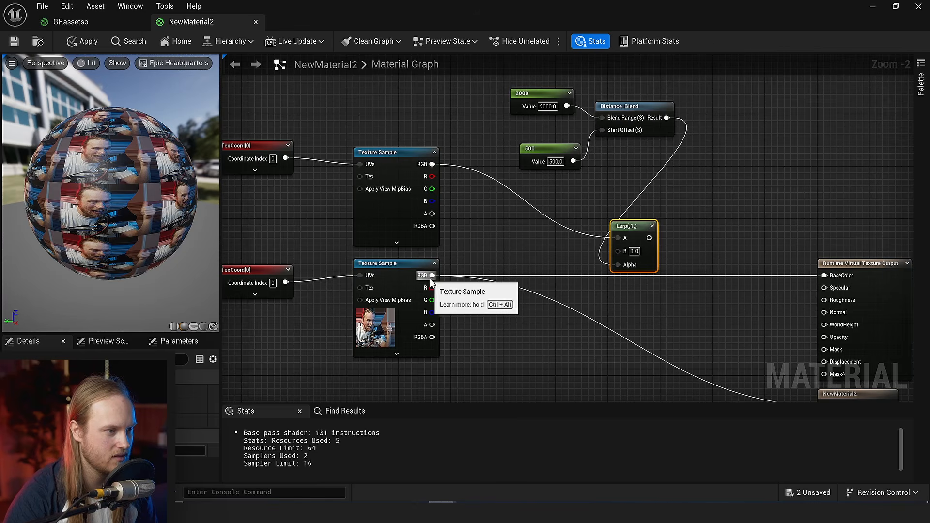
drag(432, 276, 618, 251)
drag(650, 238, 826, 275)
right_drag(722, 273, 643, 207)
drag(568, 172, 707, 325)
click(602, 200)
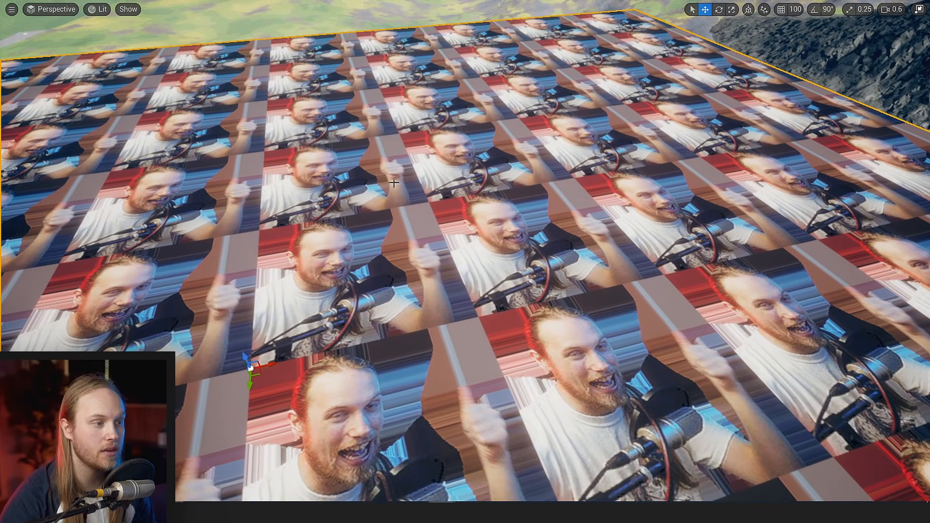
- Examine how the tiling on the plane and on its stamp below responds to camera distance
right_drag(394, 183, 394, 170)
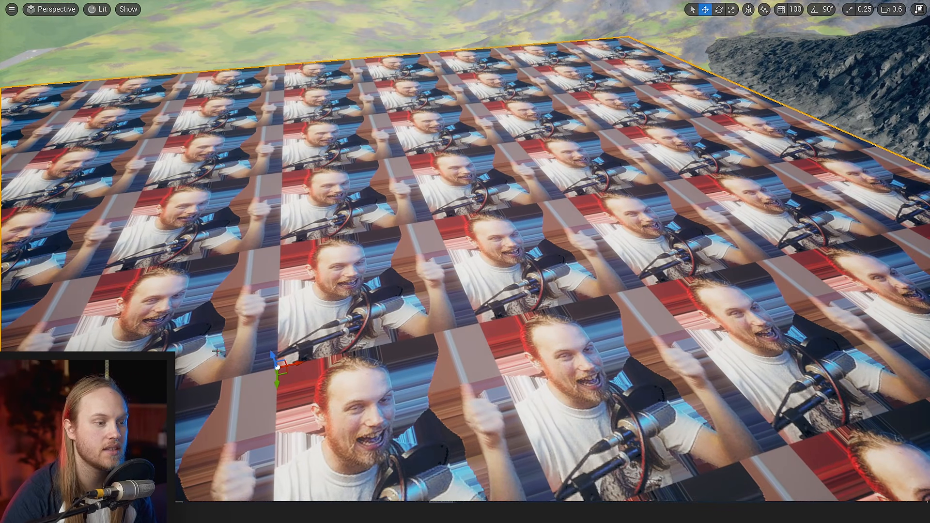
right_drag(459, 318, 461, 297)
right_drag(466, 241, 466, 241)
scroll(466, 241, up, 1)
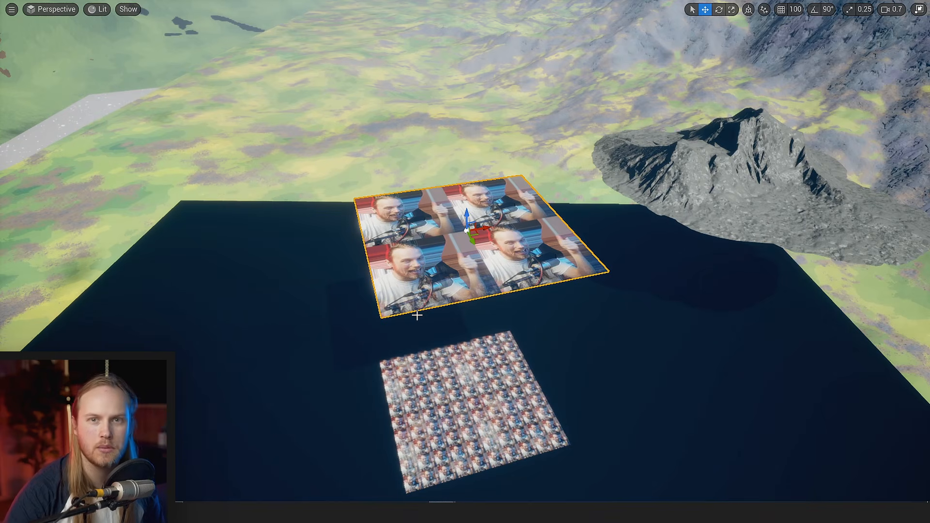
right_drag(417, 315, 417, 312)
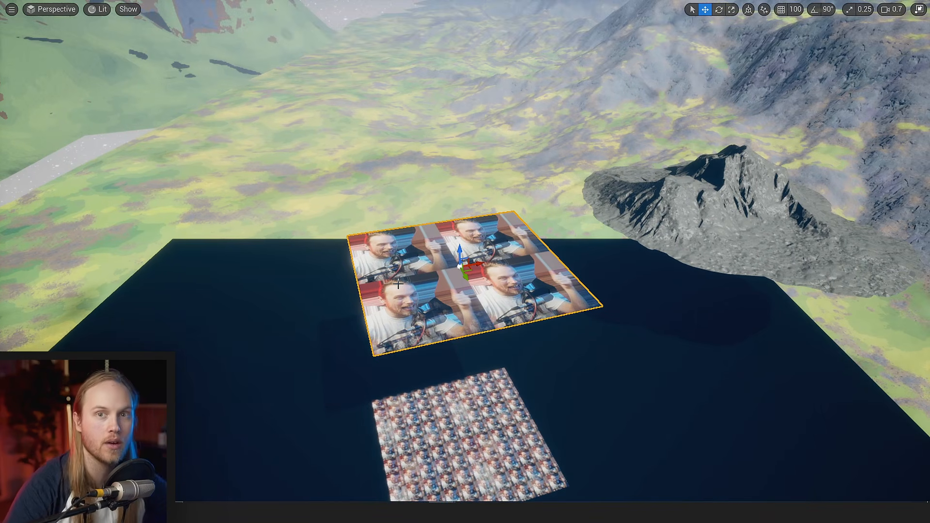
right_drag(400, 277, 481, 250)
key(w)
scroll(395, 338, up, 1)
key(s)
scroll(436, 254, up, 2)
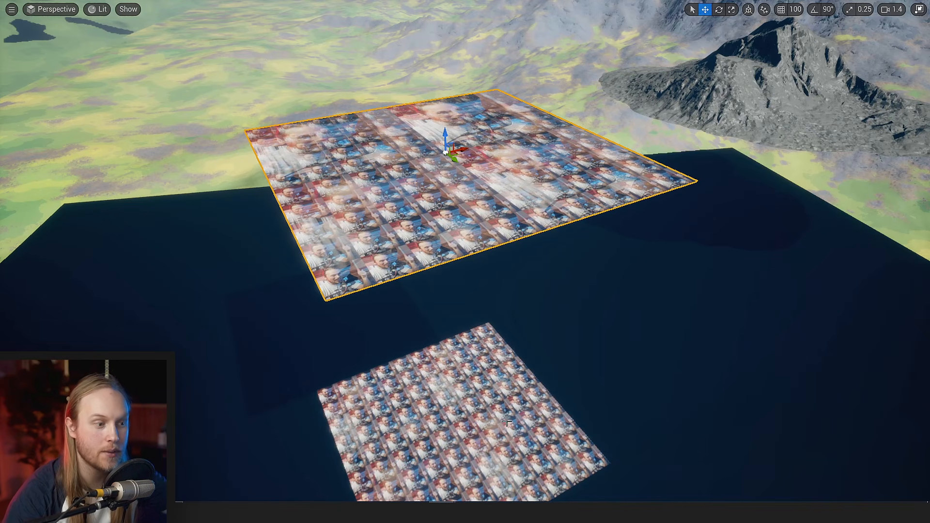
- Shift the plane slightly sideways and compare its tiling with the stamp from several distances
mouse_move(460, 149)
mouse_down()
mouse_move(436, 159)
mouse_move(456, 162)
mouse_up()
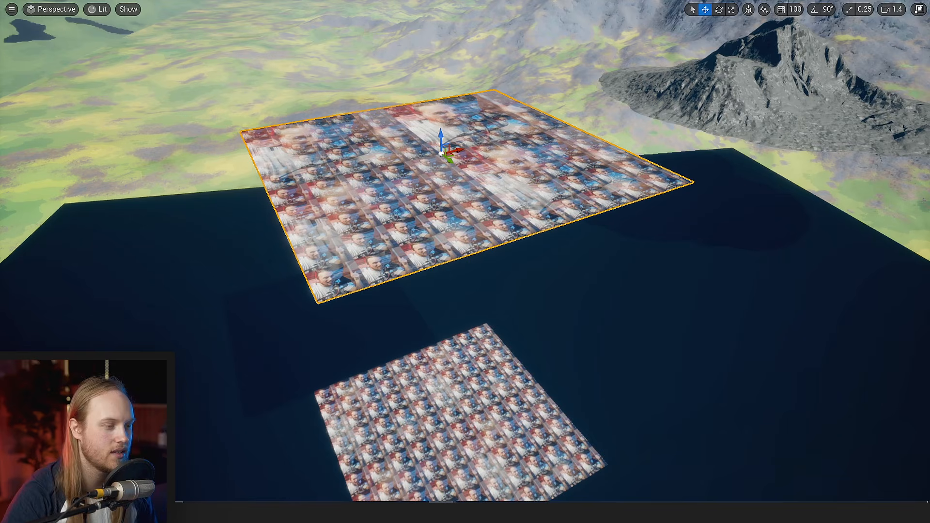
key(s)
right_drag(465, 262, 511, 246)
key(w)
key(q)
key(e)
key(q)
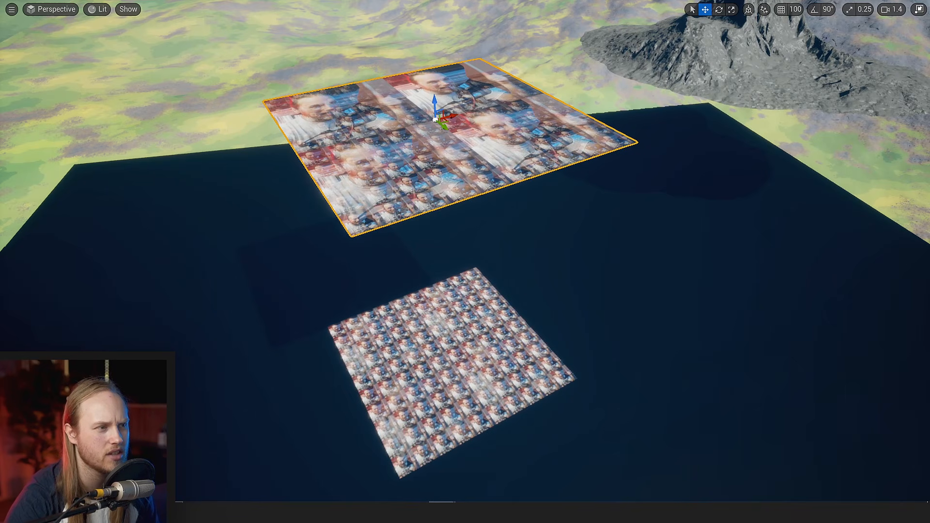
- Lower the plane toward the dark surface and compare its blended tiling with the stamp from near and far
drag(434, 103, 403, 213)
right_drag(403, 214, 407, 290)
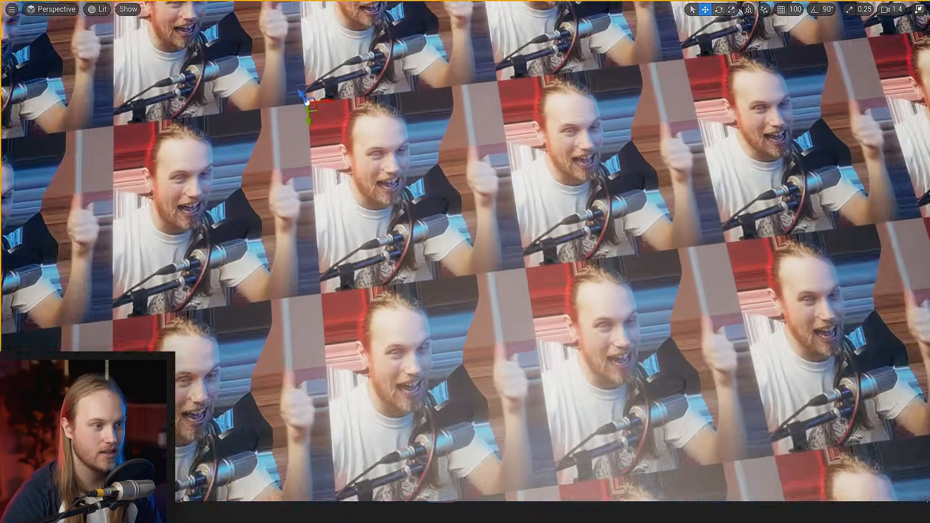
key(f)
right_drag(406, 326, 428, 246)
scroll(408, 315, up, 1)
key(w)
key(s)
key(e)
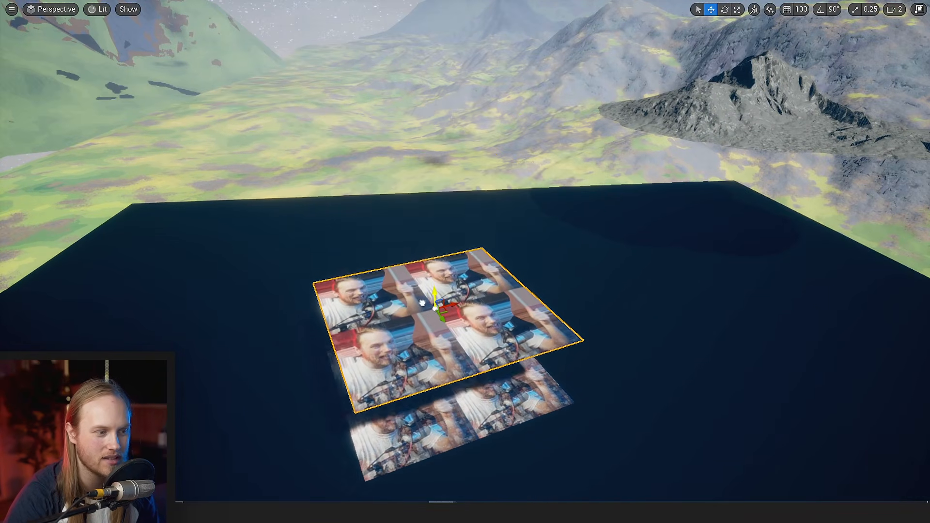
- Lower the plane onto its stamp, then raise it well above the dark surface
drag(412, 192, 419, 359)
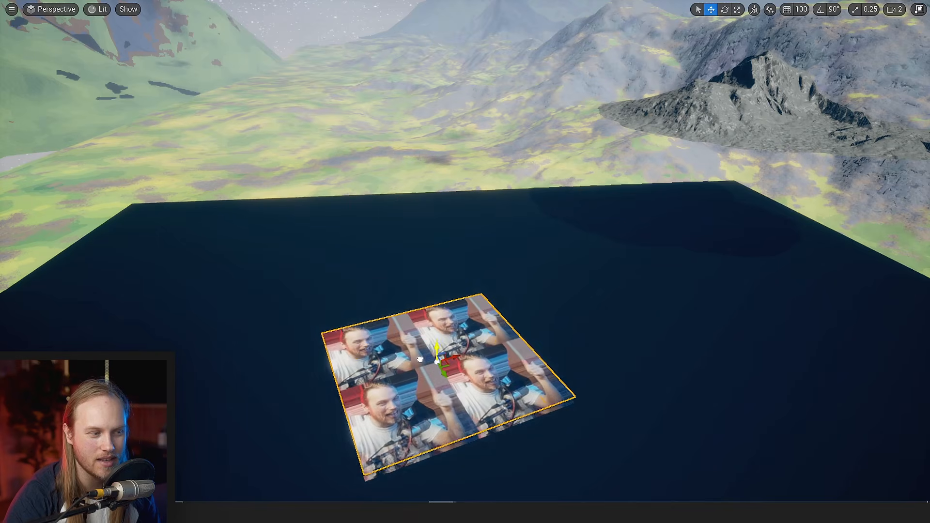
drag(389, 2, 431, 232)
key(e)
right_drag(431, 231, 418, 281)
key(w)
drag(497, 228, 436, 156)
mouse_move(521, 385)
right_down()
mouse_move(522, 373)
mouse_move(521, 385)
right_up()
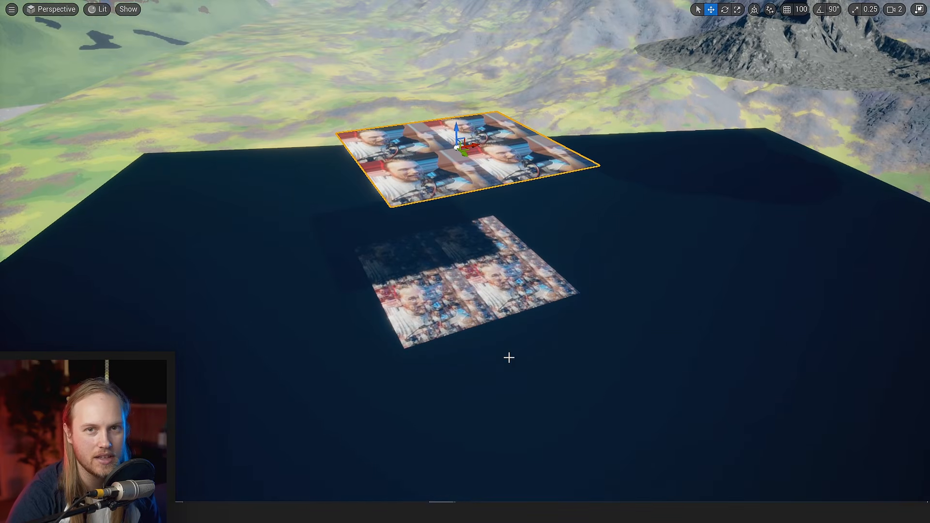
- Raise the plane a little further with the camera closer to refresh its stamp
drag(458, 126, 440, 91)
key(w)
right_drag(460, 186, 461, 187)
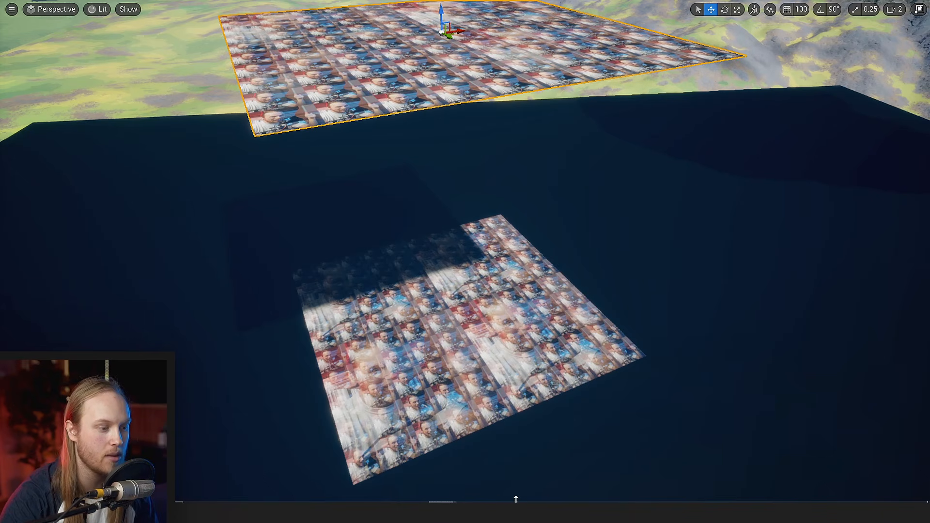
- Review the distance-blend network in the material graph, then examine the plane and its stamp in the level viewport again
mouse_move(442, 512)
click(469, 478)
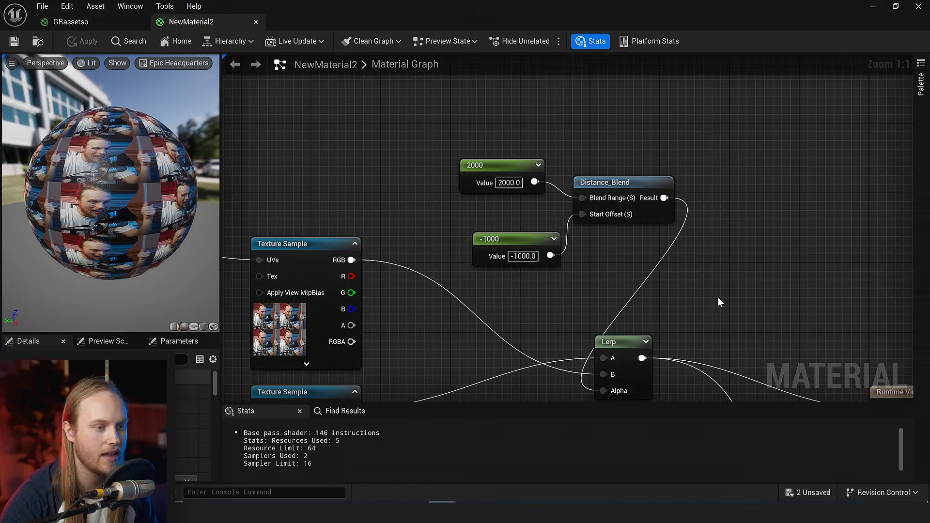
right_drag(718, 298, 526, 299)
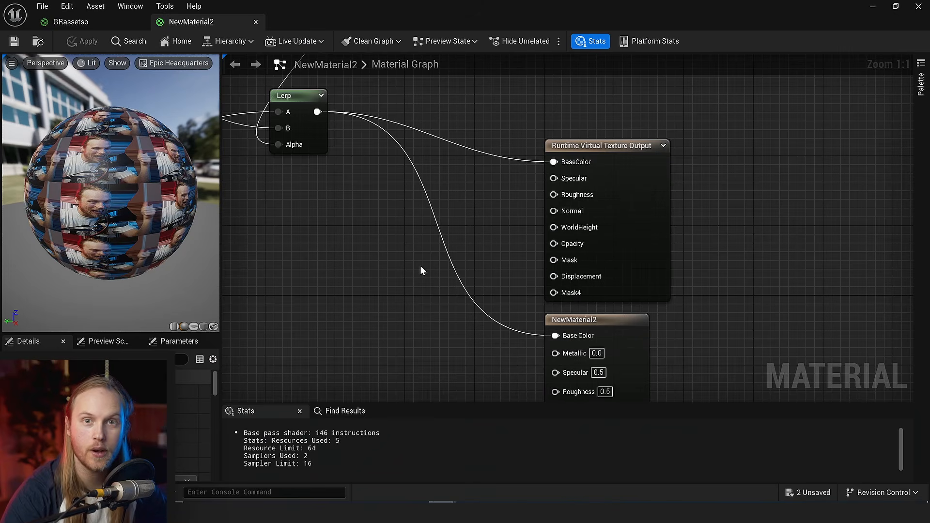
right_drag(405, 234, 588, 261)
scroll(489, 216, down, 3)
click(875, 6)
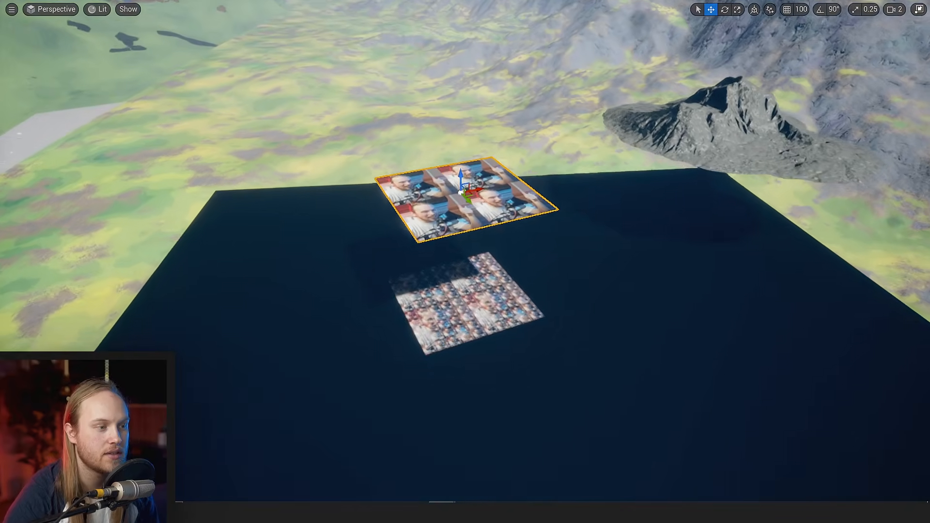
mouse_move(465, 262)
right_down()
mouse_move(466, 213)
mouse_move(467, 267)
right_up()
key(w)
key(s)
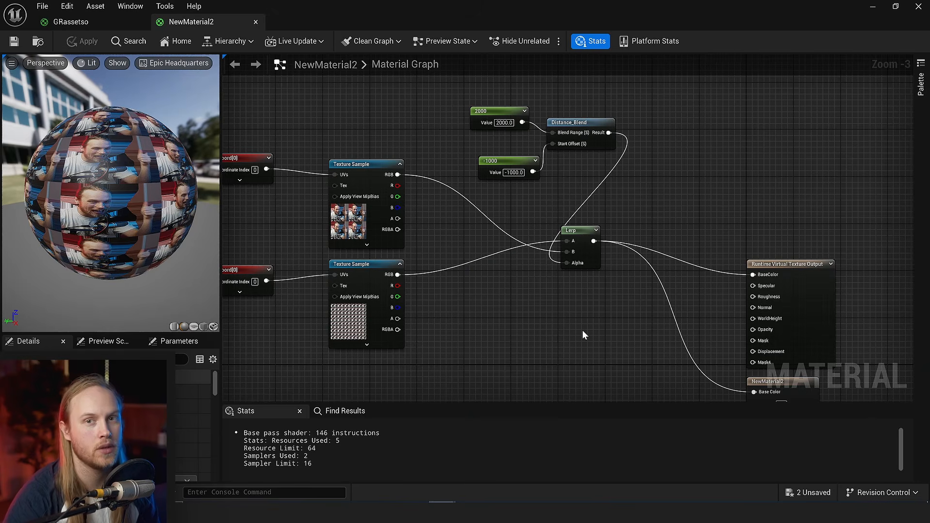
- Select and inspect the two TexCoord nodes feeding the texture samples
right_drag(475, 242, 715, 228)
drag(519, 133, 494, 248)
scroll(440, 190, up, 2)
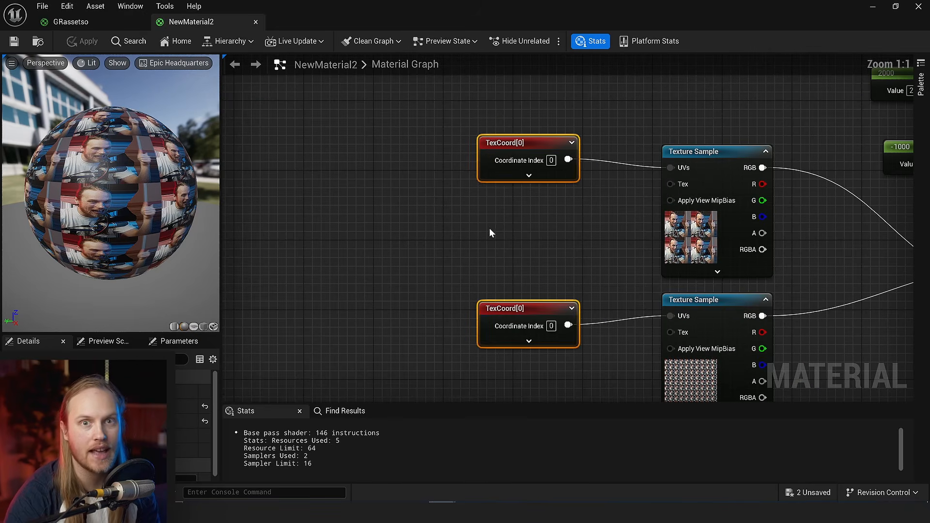
click(357, 188)
right_click(356, 187)
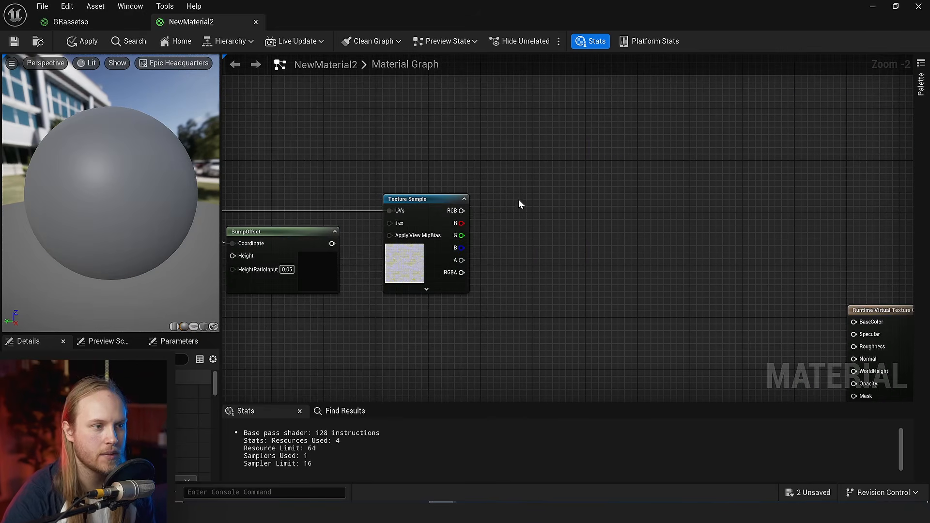
- Connect the TexCoord node to the UVs of the Texture Sample beside the BumpOffset node
right_drag(389, 318, 659, 217)
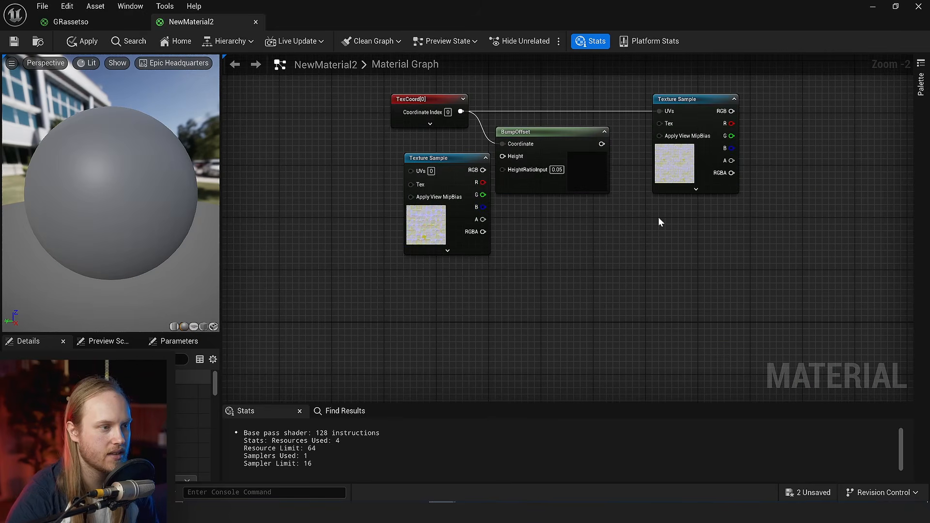
right_drag(465, 236, 547, 286)
mouse_move(546, 286)
mouse_down()
mouse_move(508, 286)
mouse_move(529, 288)
mouse_up()
drag(492, 145, 480, 254)
scroll(438, 118, up, 2)
click(362, 155)
right_drag(582, 255, 479, 251)
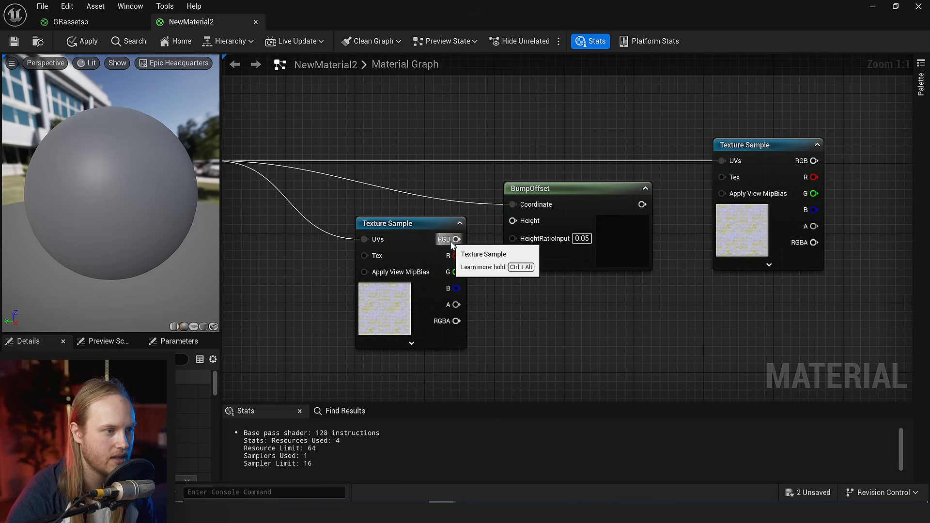
- Connect the first Texture Sample's alpha to BumpOffset's Height, and the BumpOffset output to the second Texture Sample's UVs
drag(457, 304, 503, 279)
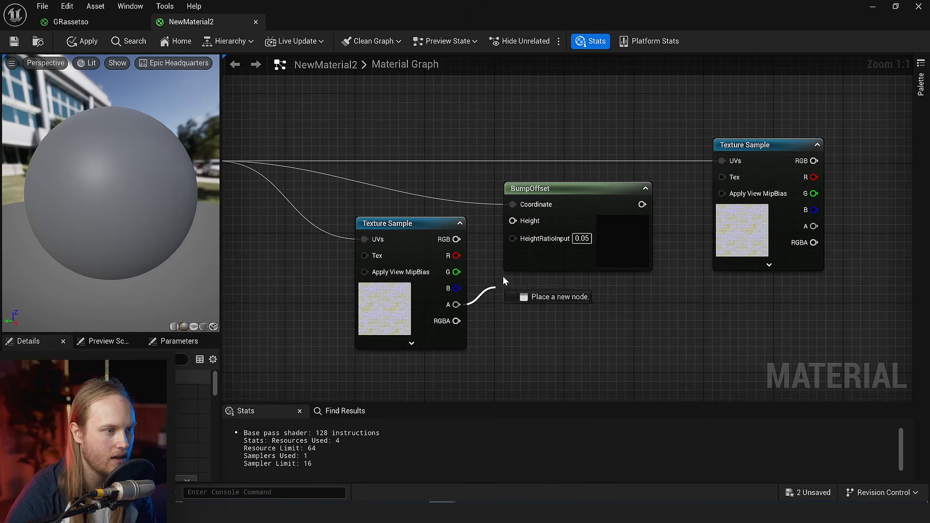
drag(519, 219, 519, 219)
right_drag(575, 344, 557, 346)
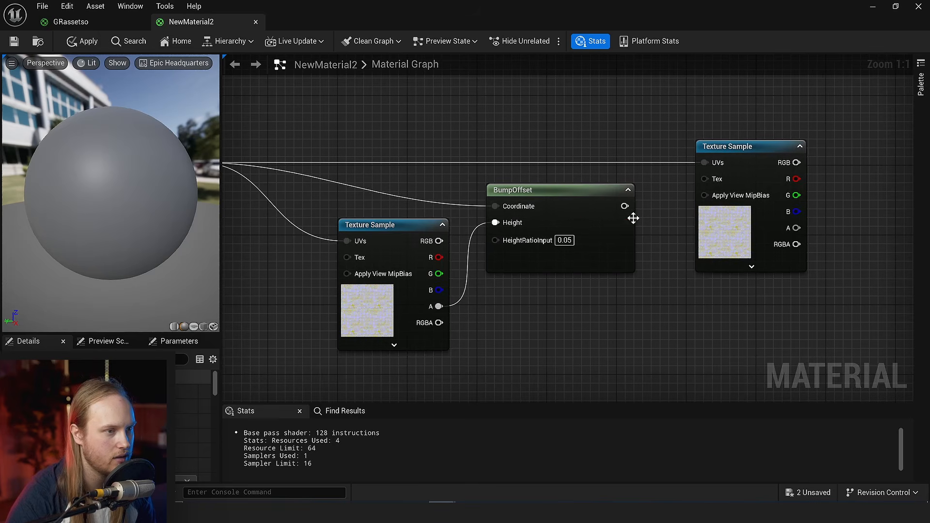
drag(627, 207, 705, 164)
right_drag(705, 164, 818, 172)
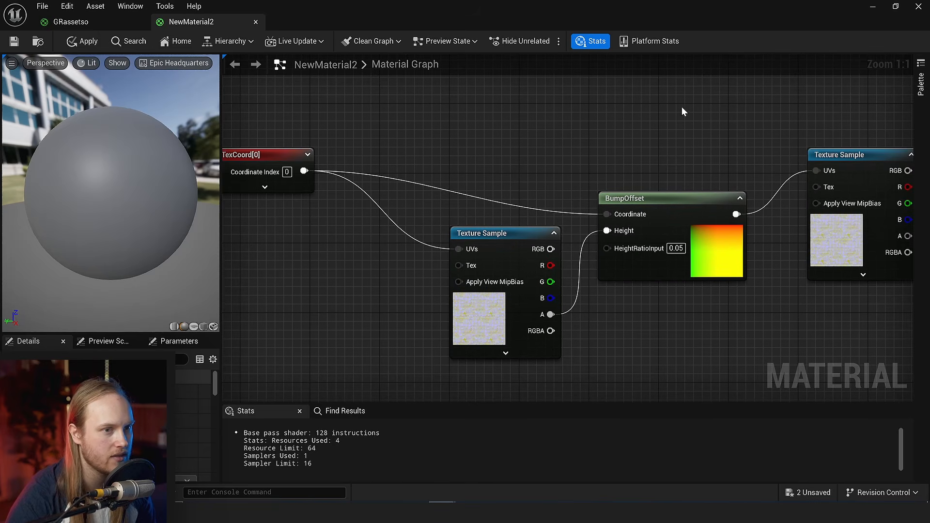
- Move the second Texture Sample down so it lines up with the BumpOffset output
drag(758, 112, 859, 165)
drag(860, 155, 834, 199)
click(798, 134)
right_drag(798, 134, 598, 125)
right_drag(319, 281, 474, 281)
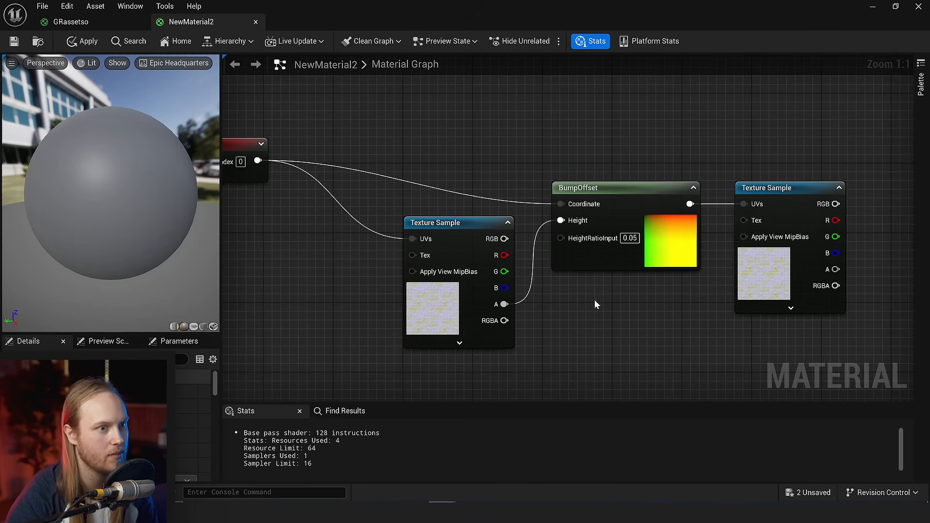
- Add an MF_UnpackNormal node after the second Texture Sample's RGB and connect its result to the NewMaterial2 node's Normal
right_drag(621, 309, 249, 315)
scroll(604, 219, down, 2)
right_drag(605, 218, 394, 180)
drag(292, 175, 389, 187)
text(unpack)
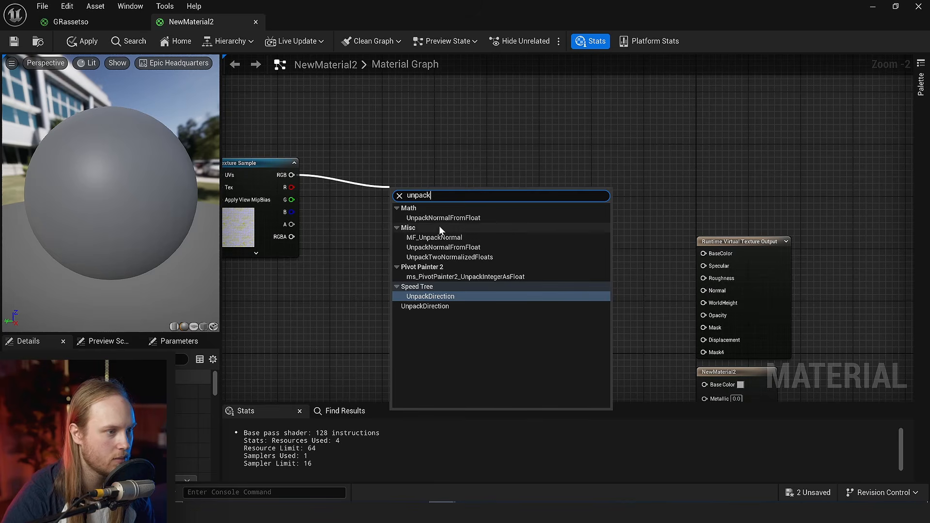
click(430, 235)
click(429, 233)
drag(447, 203, 709, 375)
- Connect the MF_UnpackNormal result to the Runtime Virtual Texture Output's Normal as well
right_drag(619, 202, 575, 259)
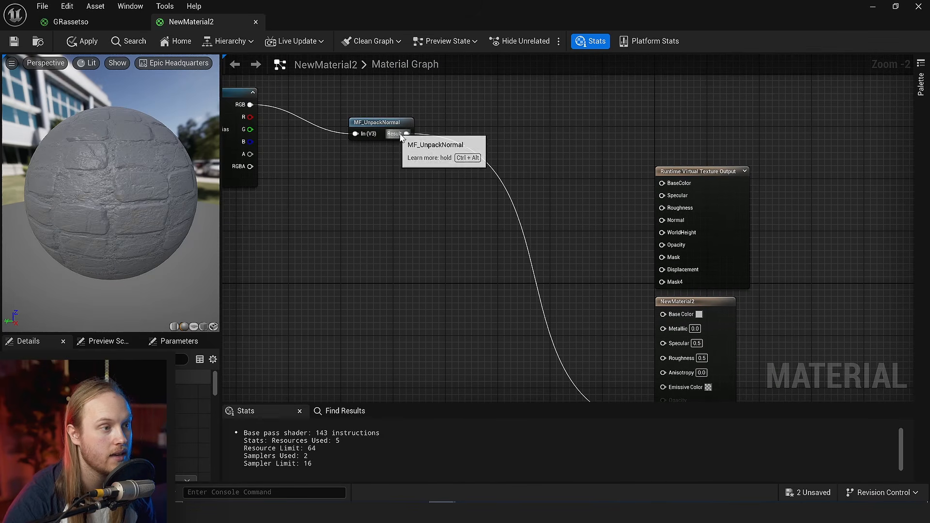
drag(406, 133, 644, 217)
right_drag(427, 227, 545, 247)
right_drag(441, 205, 531, 233)
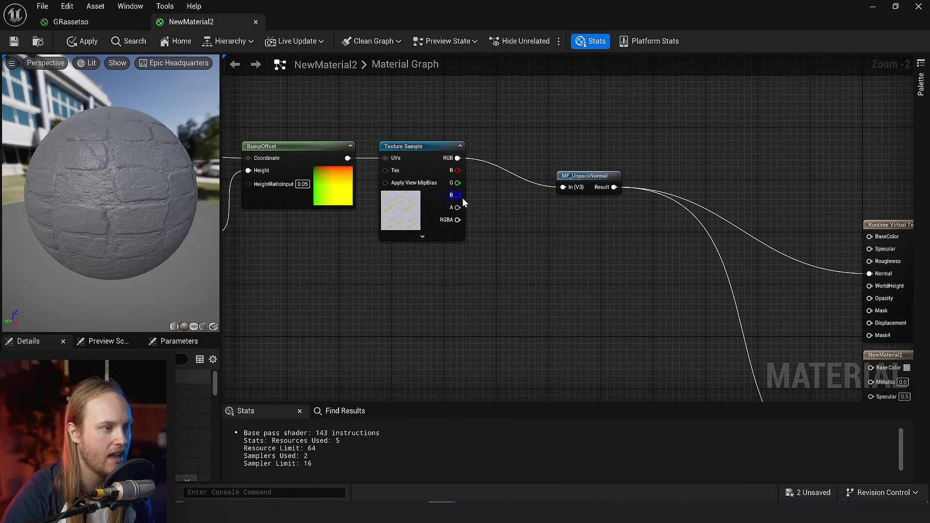
- Add a Lerp_3Color node below MF_UnpackNormal and drive its Alpha with the second Texture Sample's blue channel
right_click(541, 241)
text(3 ler)
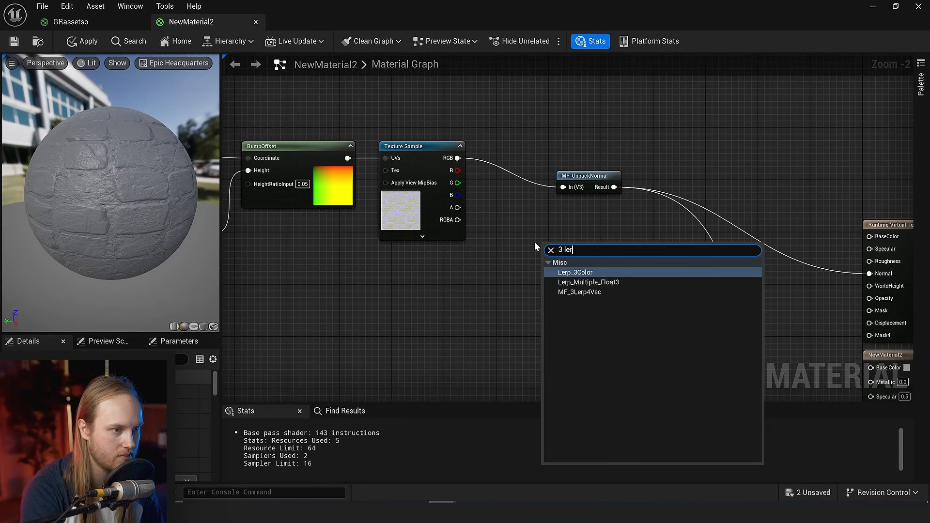
text(p)
key(Return)
drag(458, 195, 617, 290)
click(668, 280)
right_drag(668, 280, 611, 261)
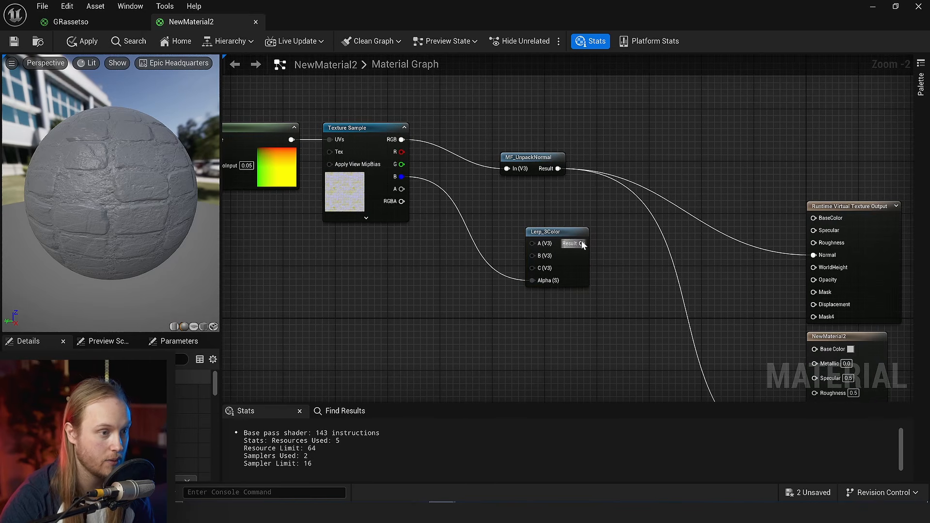
- Connect the Lerp_3Color result to the base color of both the Runtime Virtual Texture Output and the NewMaterial2 node
drag(583, 244, 815, 218)
right_drag(712, 235, 651, 180)
drag(520, 189, 754, 295)
- Add a three-component Constant node below the second Texture Sample and open its color for editing
right_drag(341, 240, 523, 239)
key(3)
click(393, 217)
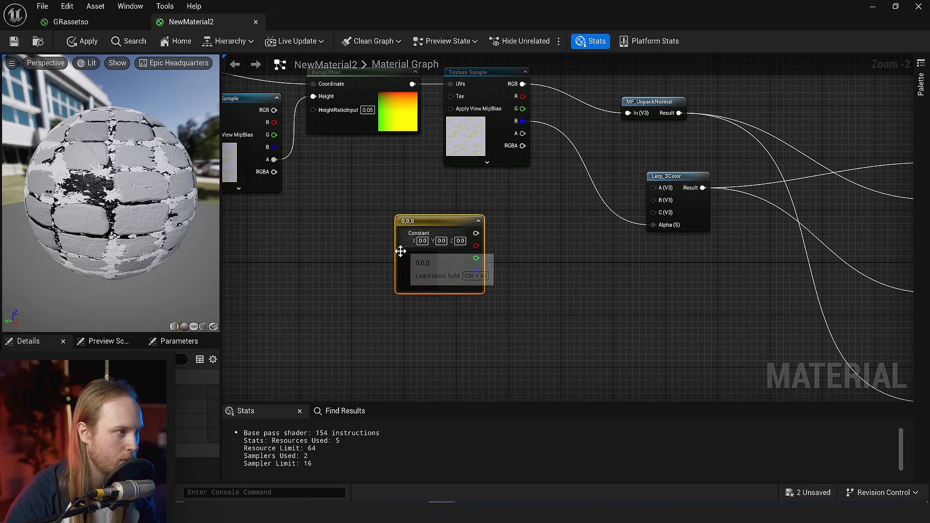
double_click(401, 251)
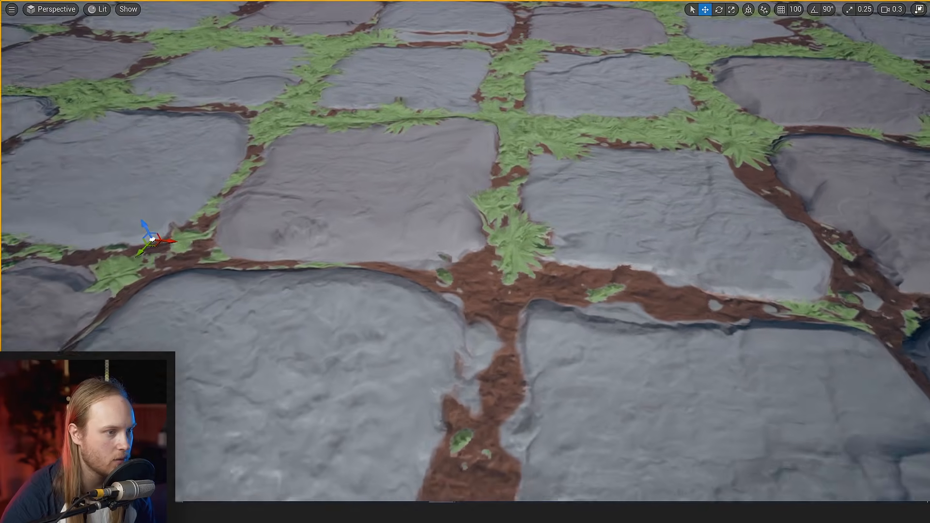
- Examine the BumpOffset parallax of the colored bricks on the selected plane up close from several camera angles
key(e)
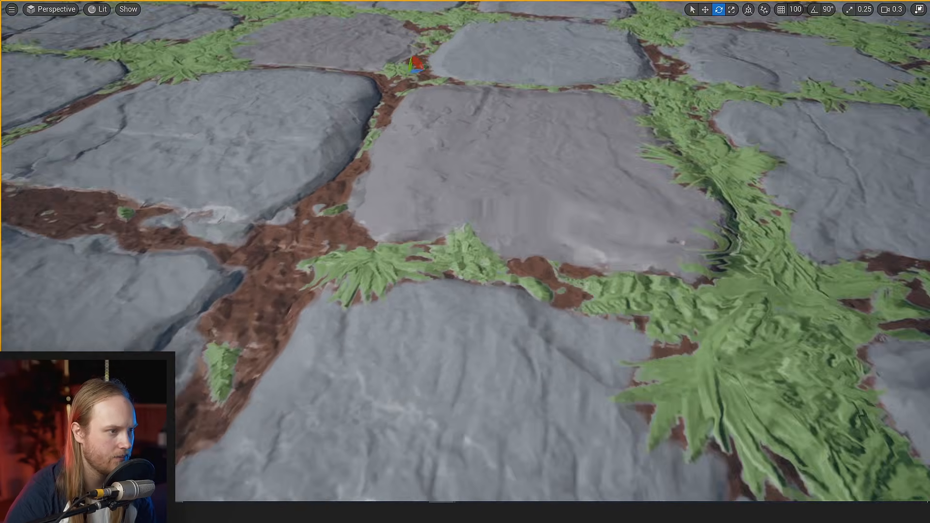
key(d)
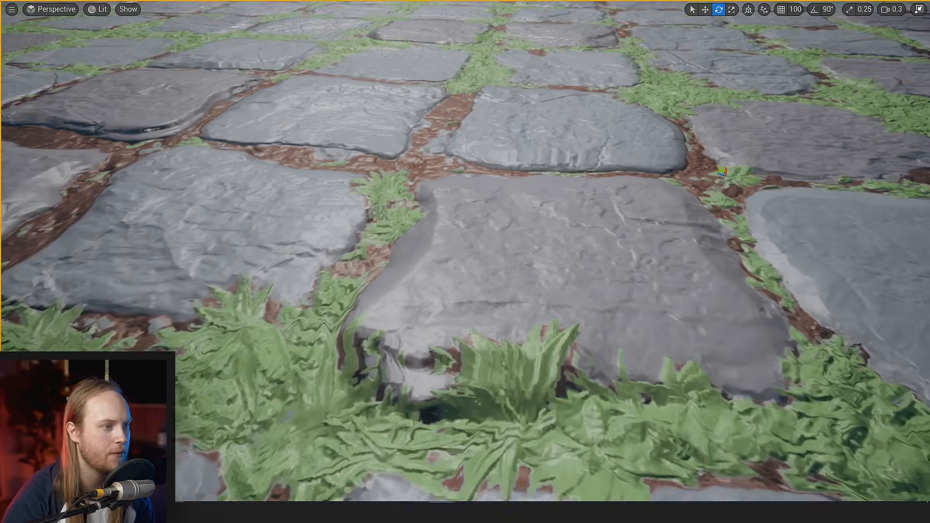
key(a)
scroll(465, 262, down, 1)
key(s)
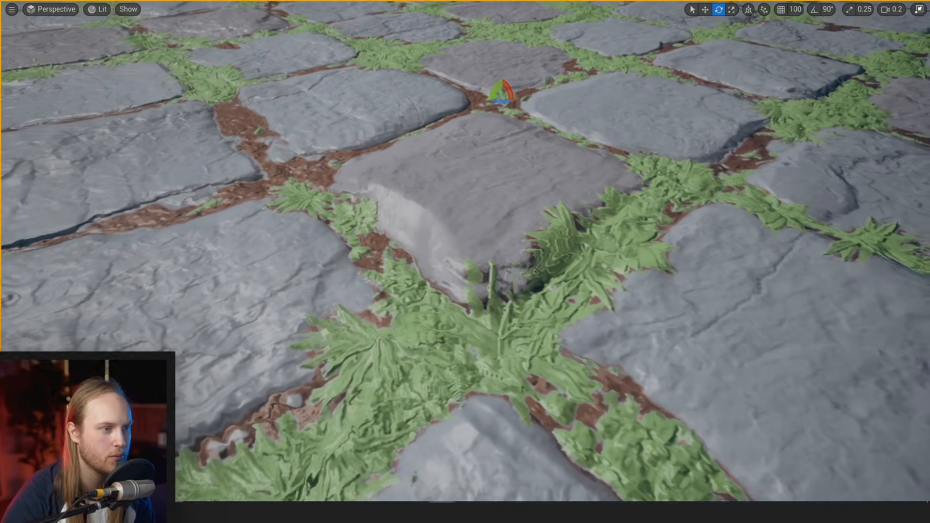
key(d)
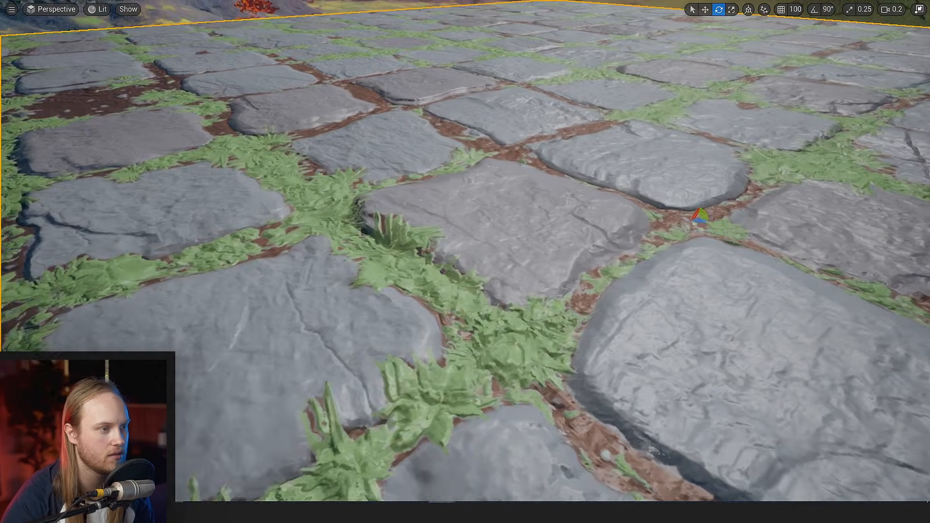
key(d)
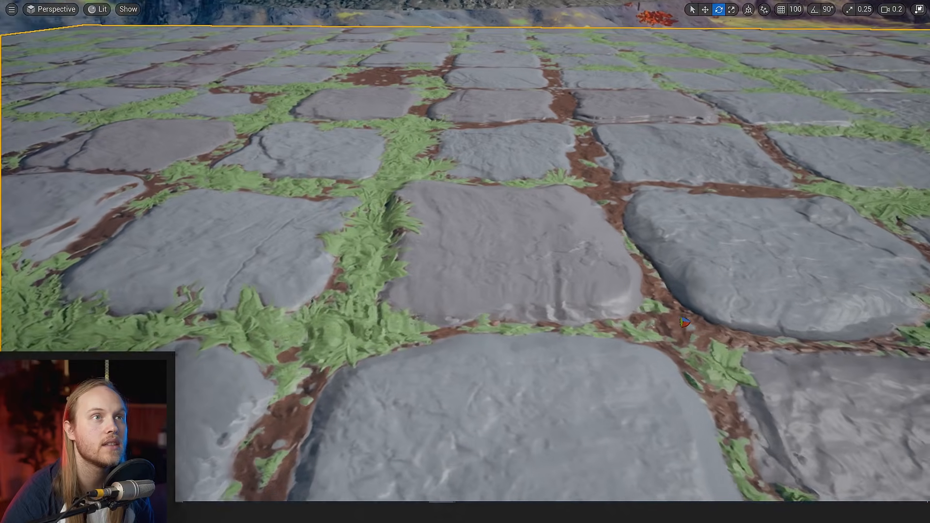
key(d)
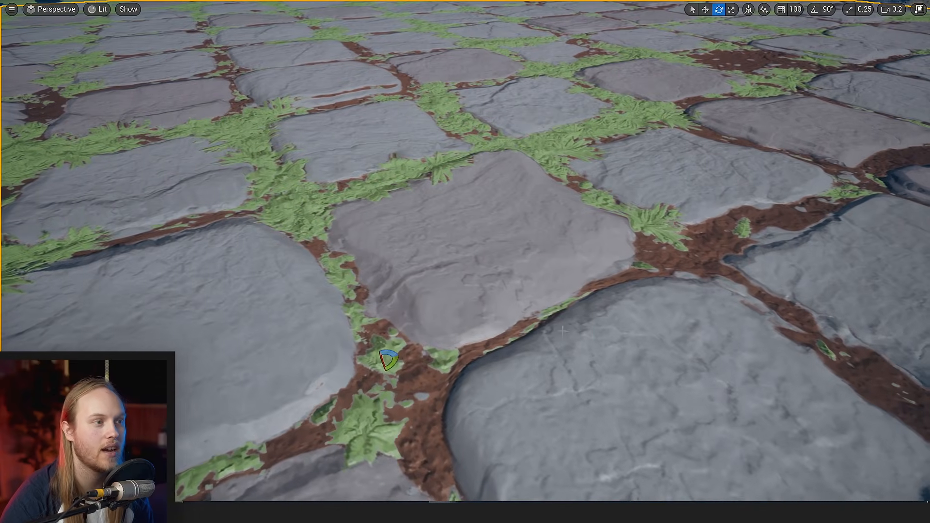
key(d)
key(a)
right_drag(444, 164, 495, 164)
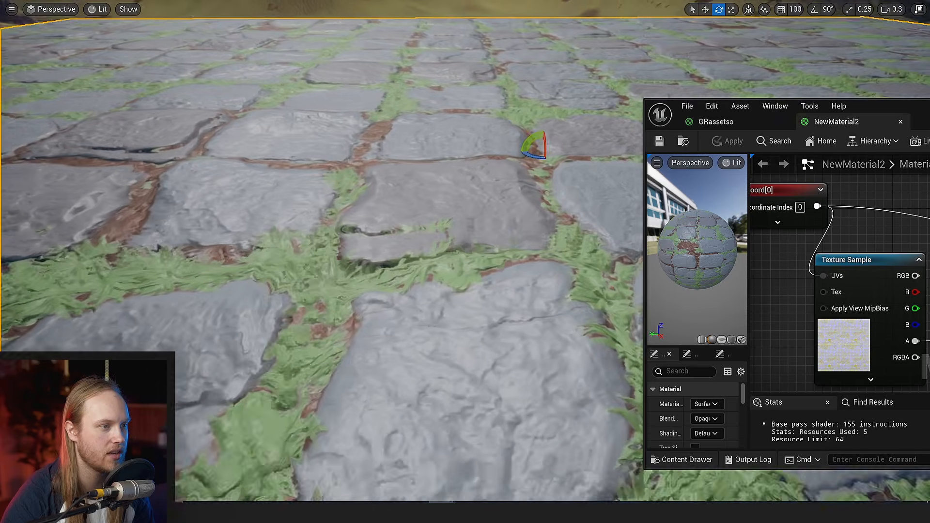
- Inspect the brick plane from low and wide angles for distortion along the stone edges
key(a)
mouse_move(423, 291)
right_down()
mouse_move(490, 301)
mouse_move(434, 283)
right_up()
key(a)
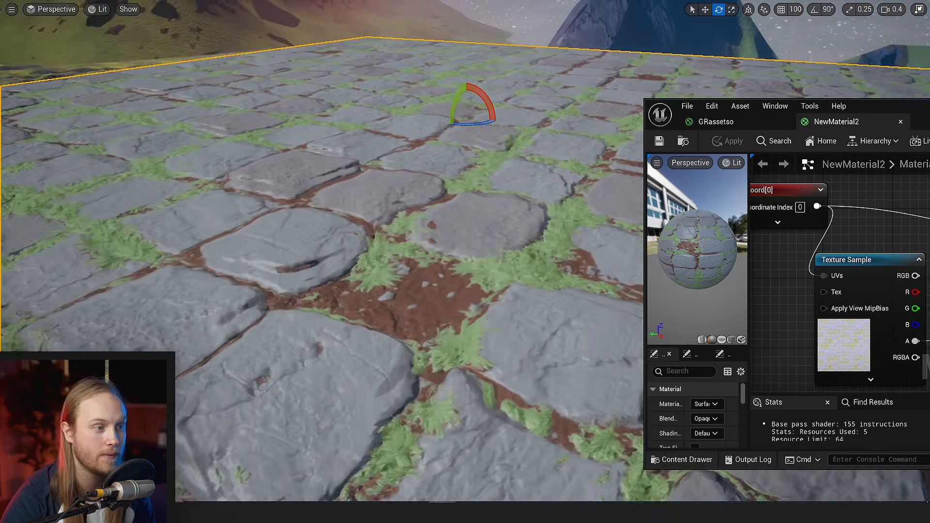
right_drag(434, 283, 441, 281)
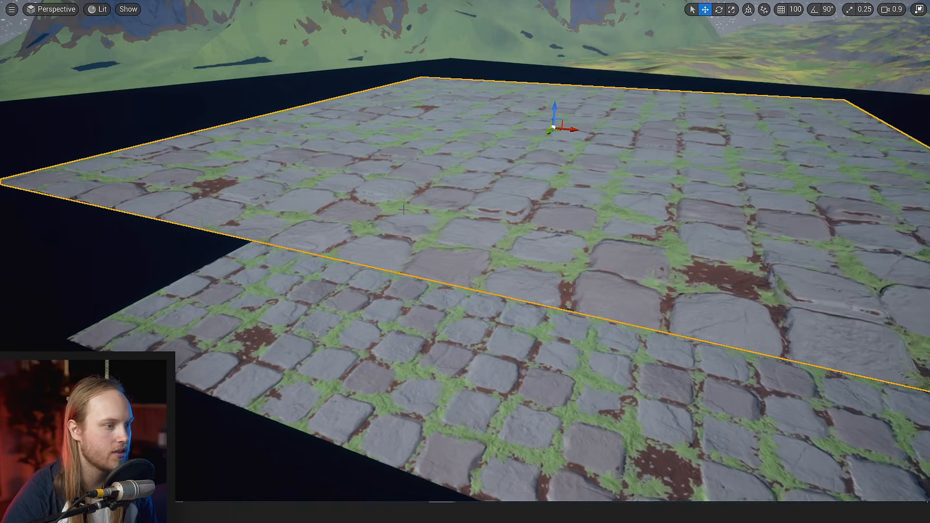
right_drag(466, 262, 475, 261)
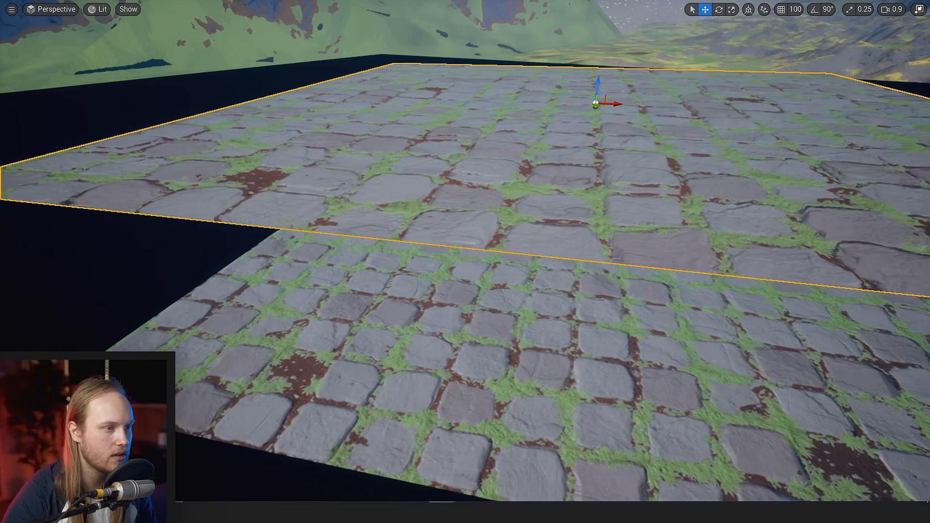
- Compare the raised brick plane with the virtual texture surface beneath it from oblique and top-down views
key(w)
right_drag(456, 183, 477, 187)
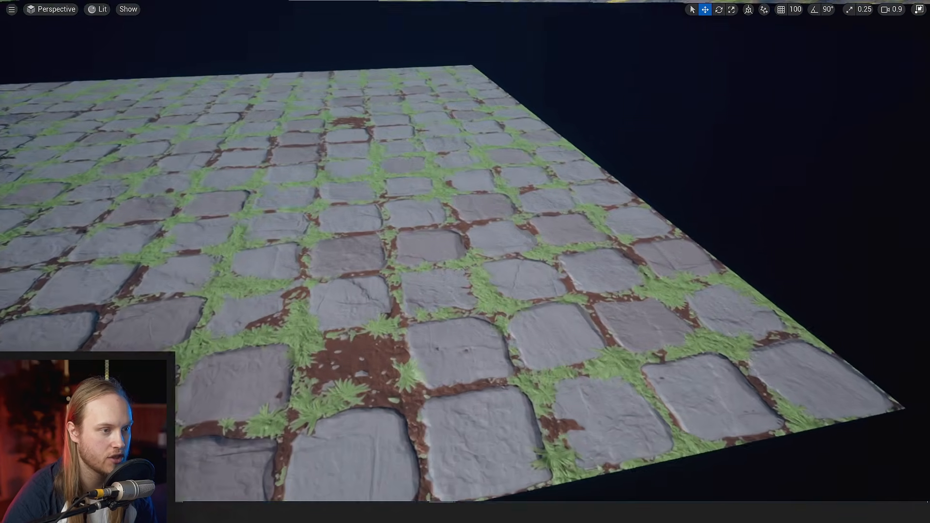
scroll(477, 187, down, 2)
key(q)
right_drag(477, 186, 359, 167)
scroll(466, 184, down, 3)
key(d)
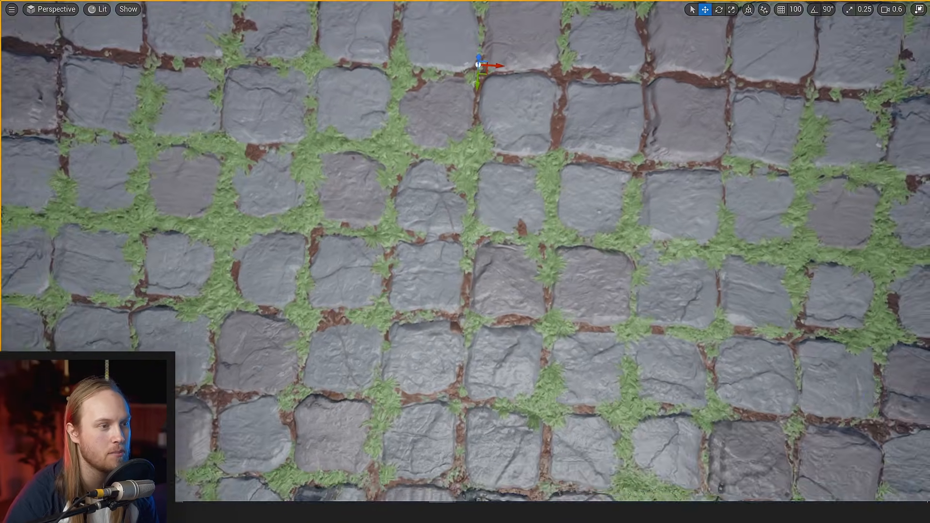
right_drag(465, 262, 301, 261)
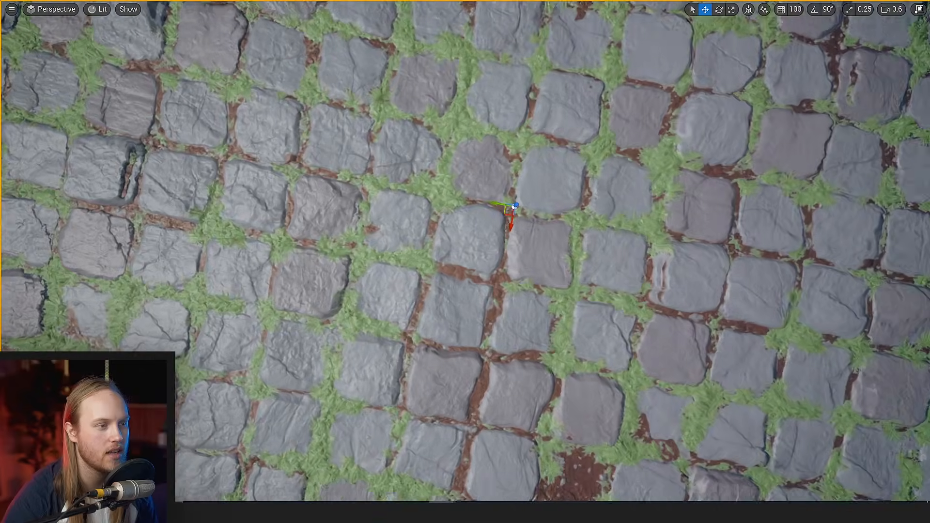
right_drag(477, 236, 489, 236)
key(s)
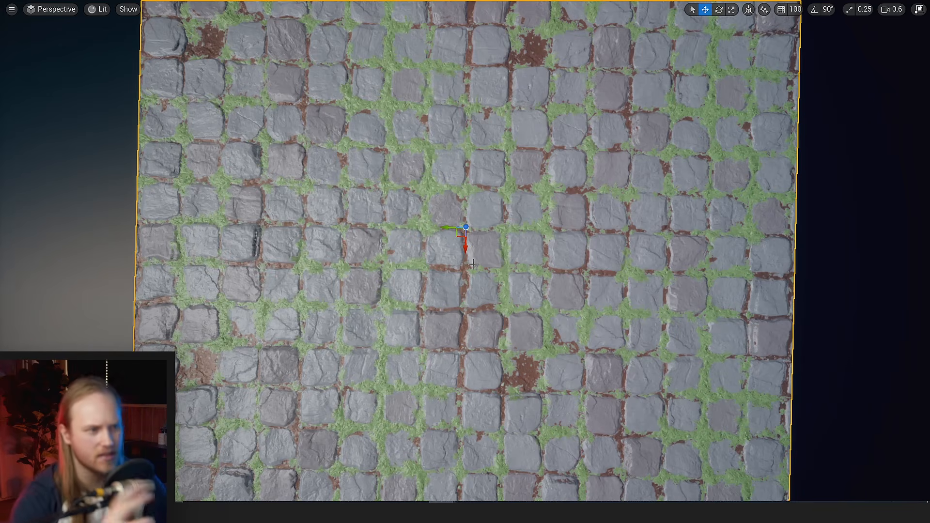
- Inspect how the stamped bricks look on the lower virtual texture surface at low camera angles
right_drag(465, 262, 577, 282)
key(w)
scroll(465, 261, up, 2)
key(w)
scroll(466, 261, down, 3)
key(d)
key(q)
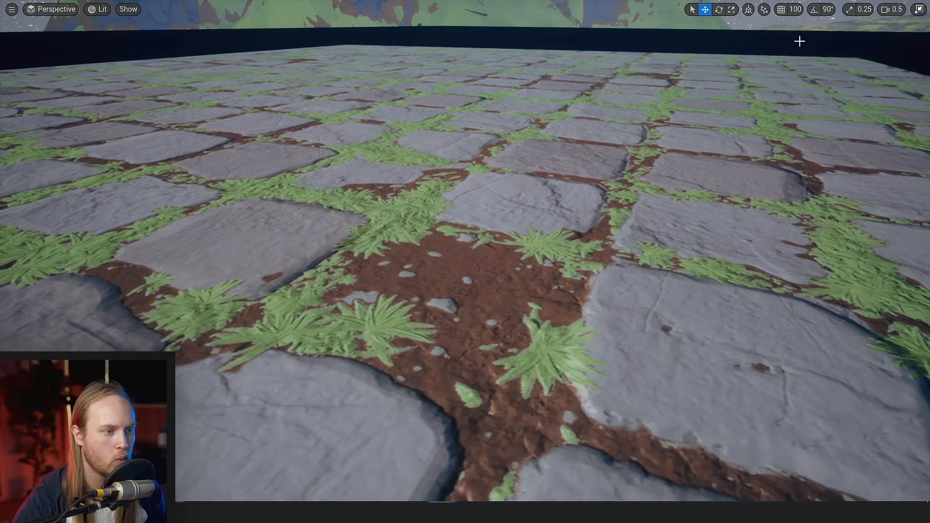
key(d)
right_drag(629, 186, 627, 164)
key(s)
key(a)
key(s)
- In NewMaterial2, connect the first Texture Sample's alpha output to the Runtime Virtual Texture Output's Roughness and save the material
mouse_move(451, 511)
click(499, 477)
scroll(481, 259, down, 4)
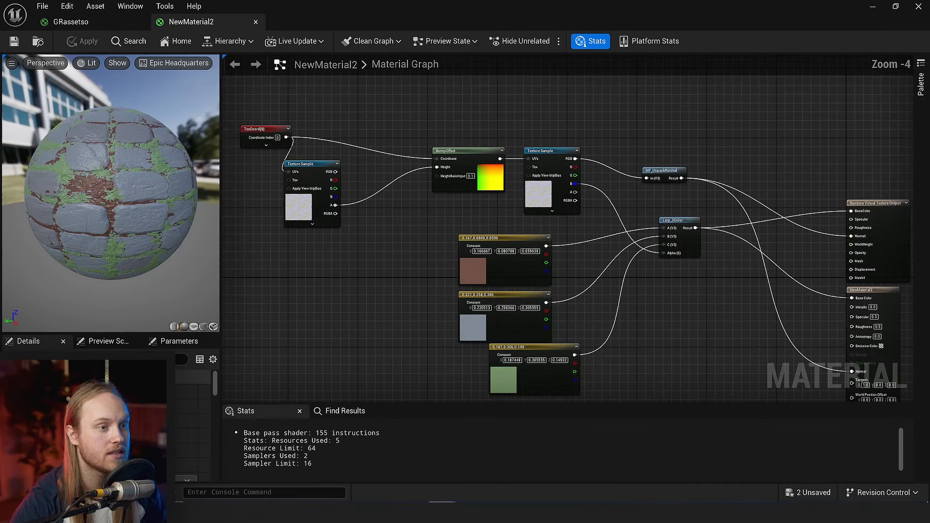
right_drag(481, 259, 500, 217)
drag(353, 164, 650, 243)
scroll(732, 236, up, 5)
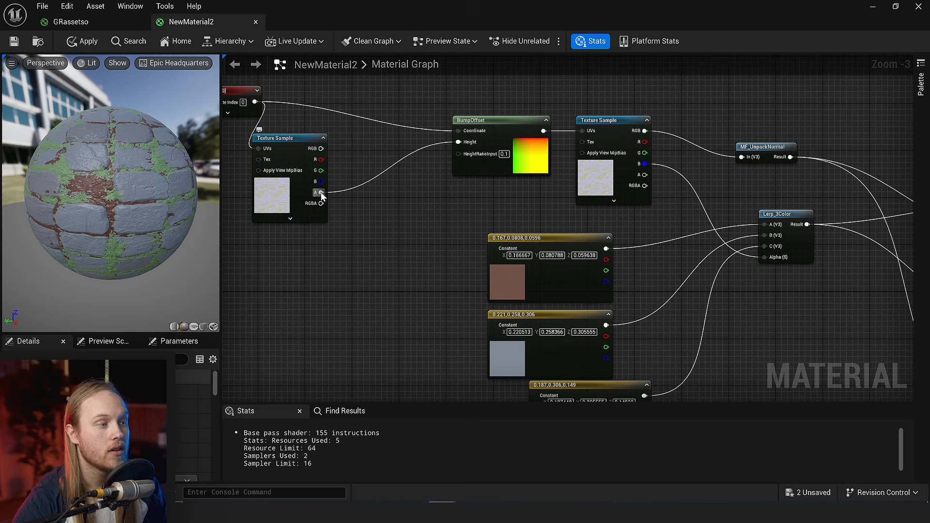
drag(320, 192, 566, 214)
scroll(563, 238, up, 3)
scroll(566, 214, down, 3)
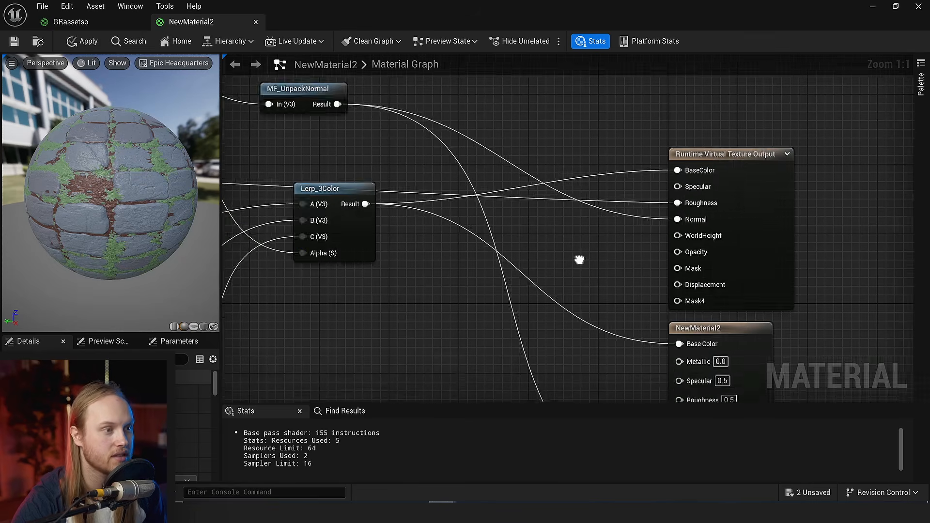
click(14, 41)
click(875, 8)
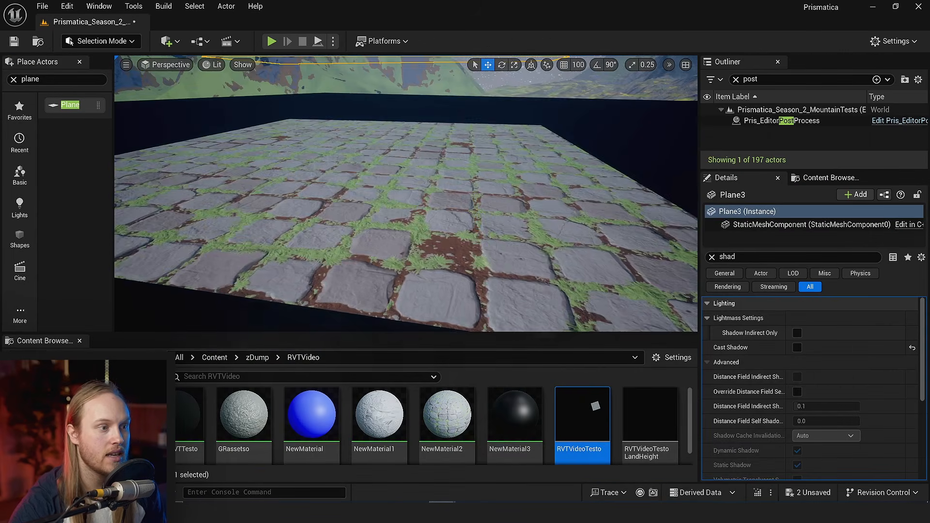
- Select the large ground Plane in the level, clear its details filter and open its DEbugRVTTesto material
right_drag(484, 194, 473, 218)
key(w)
key(s)
click(484, 286)
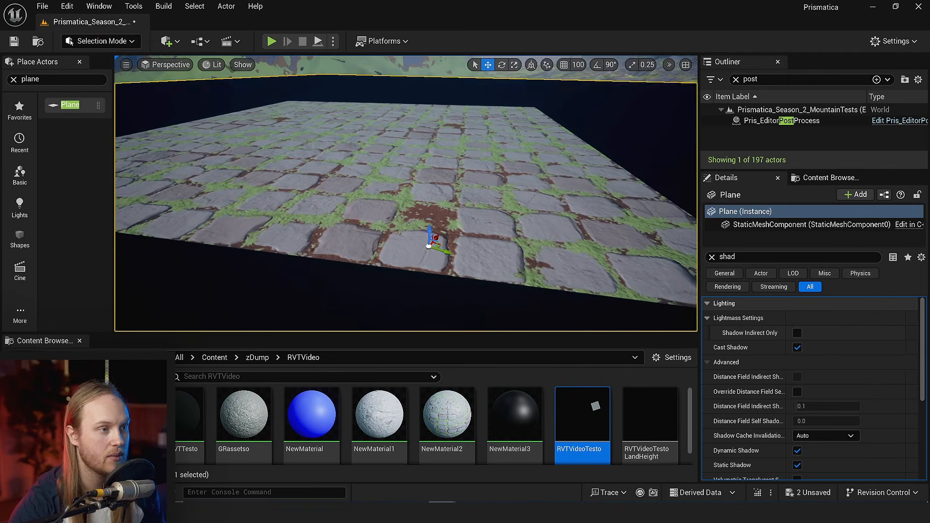
scroll(775, 397, down, 5)
click(712, 257)
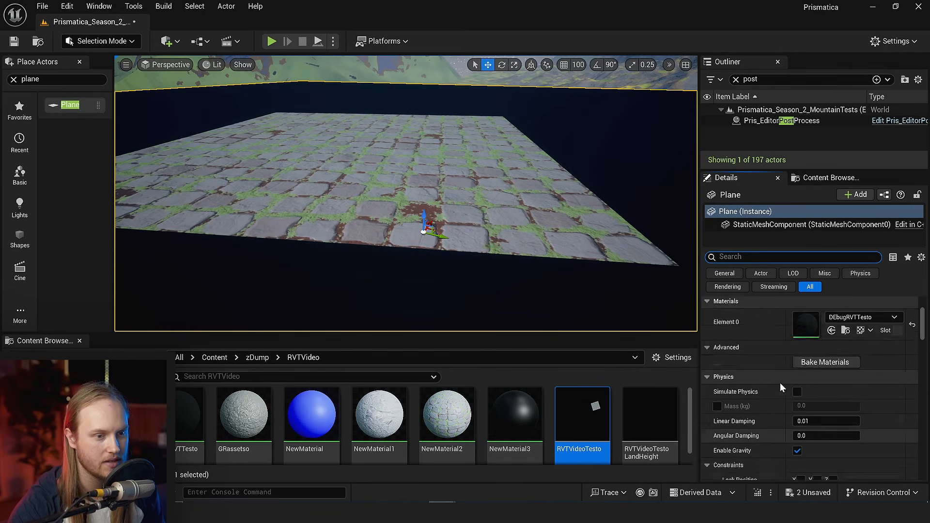
scroll(794, 402, up, 5)
double_click(805, 460)
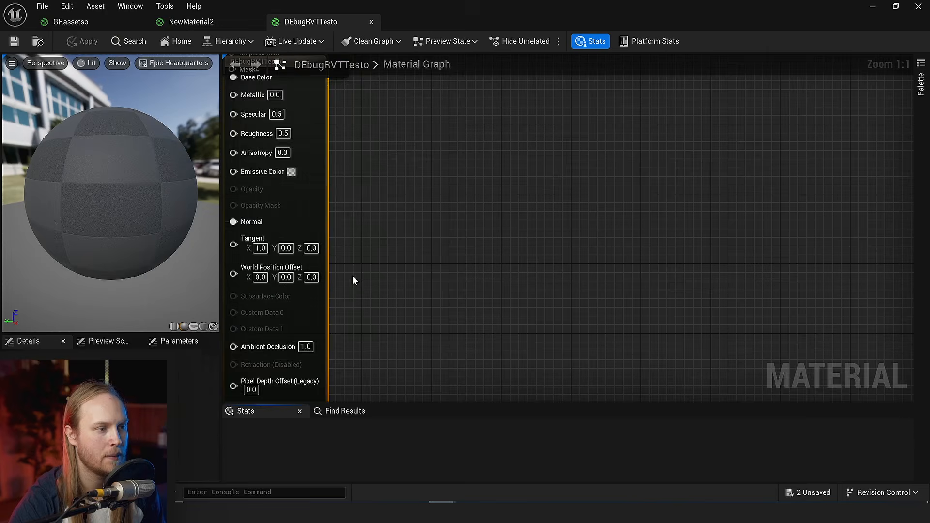
- Examine how Absolute World Position feeds the Runtime Virtual Texture Sample and the BumpOffset node in the DEbugRVTTesto graph
right_drag(668, 239, 603, 349)
right_drag(568, 206, 689, 272)
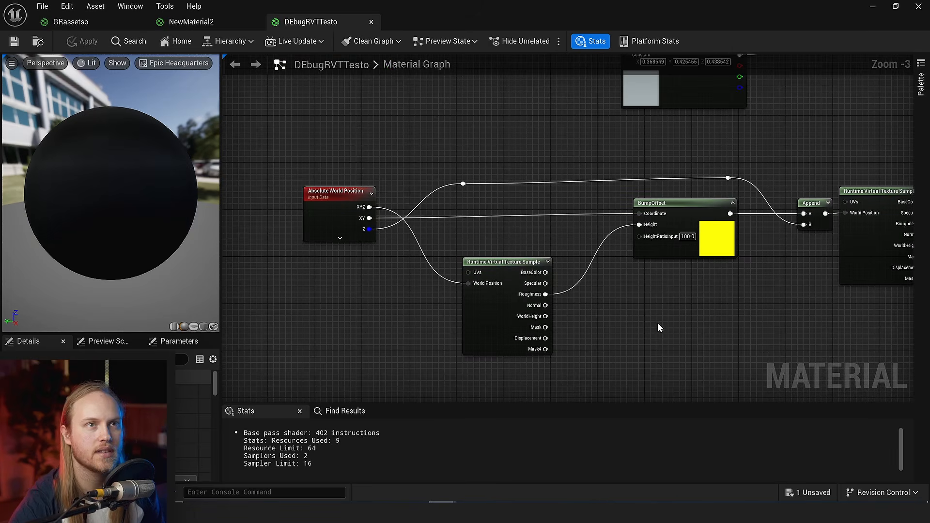
right_drag(658, 323, 626, 306)
scroll(407, 267, up, 2)
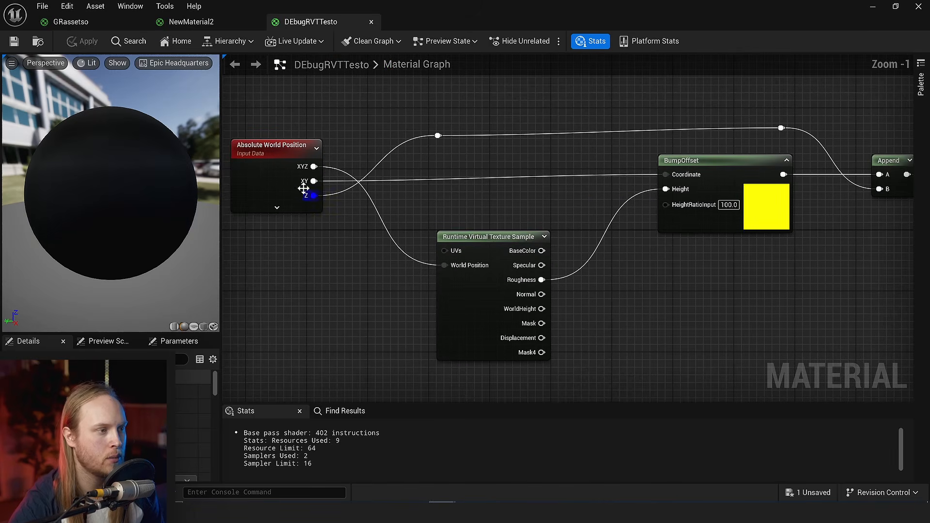
click(278, 151)
right_drag(629, 188, 390, 223)
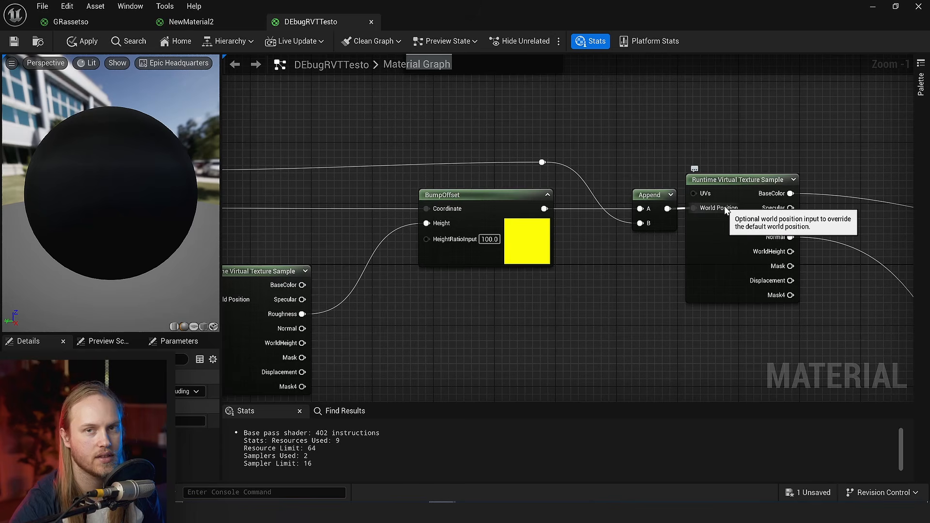
right_drag(446, 348, 670, 293)
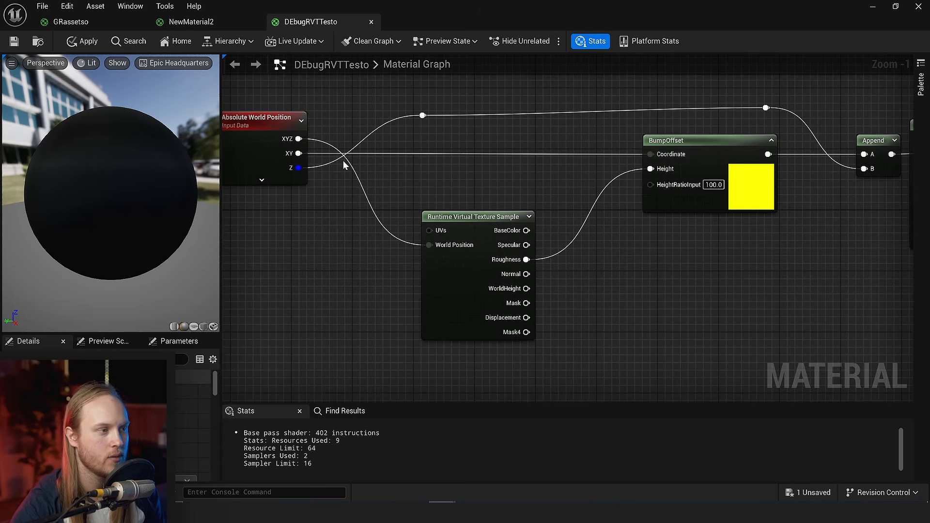
right_drag(481, 190, 459, 234)
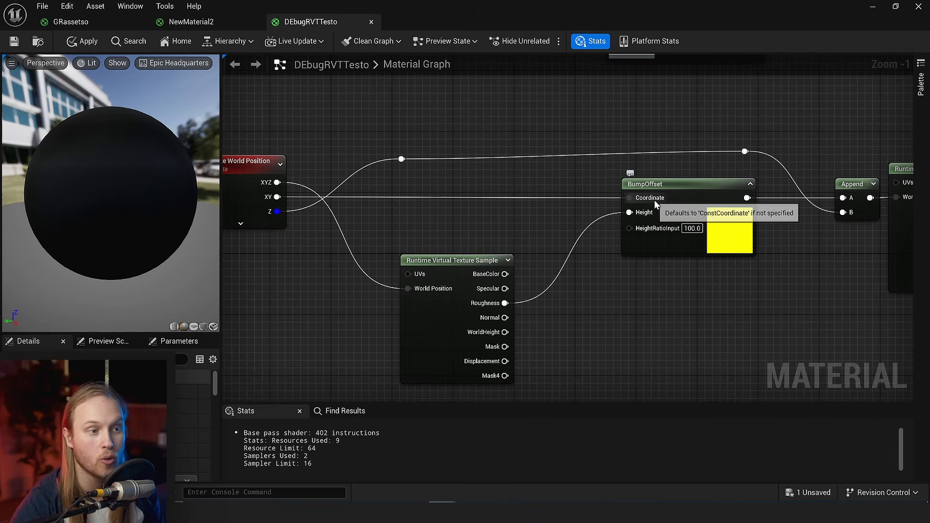
right_drag(654, 200, 634, 175)
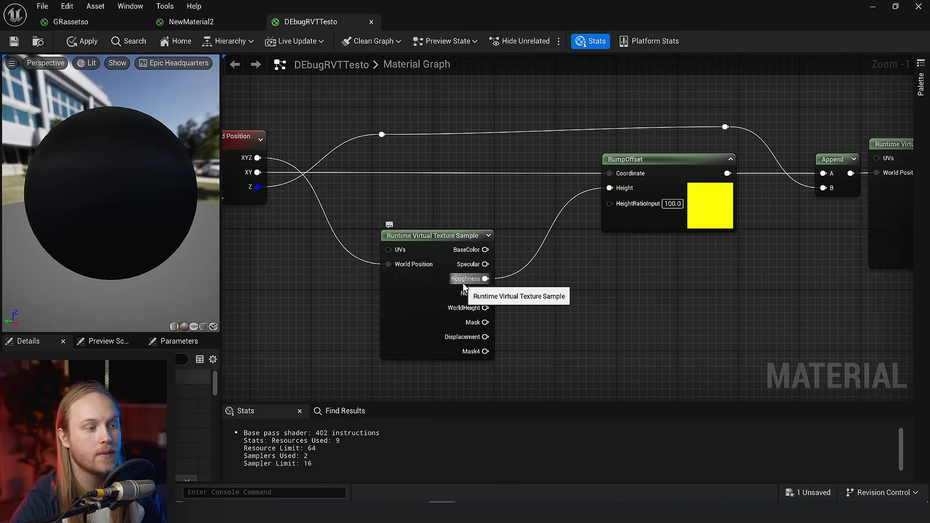
- Trace the first virtual texture sample's Roughness through BumpOffset and Append to the final sample's World Position
click(431, 275)
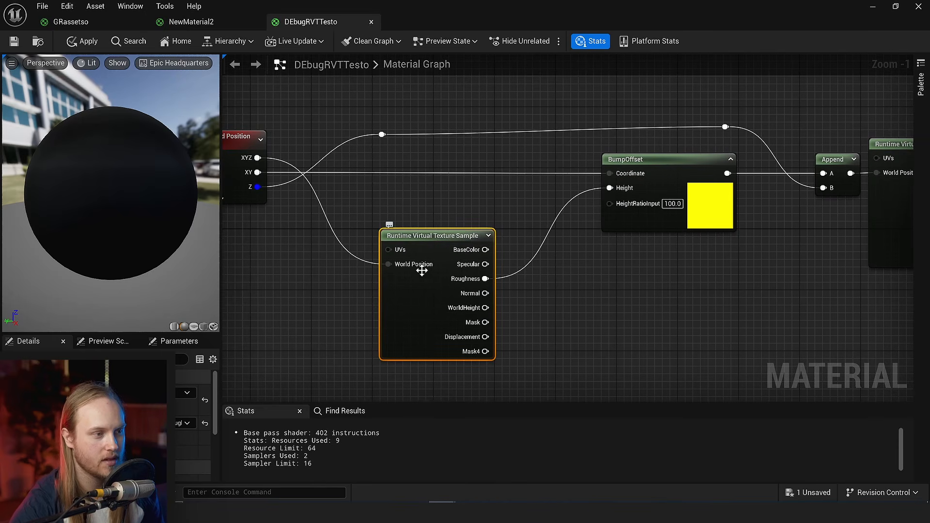
right_drag(422, 272, 396, 318)
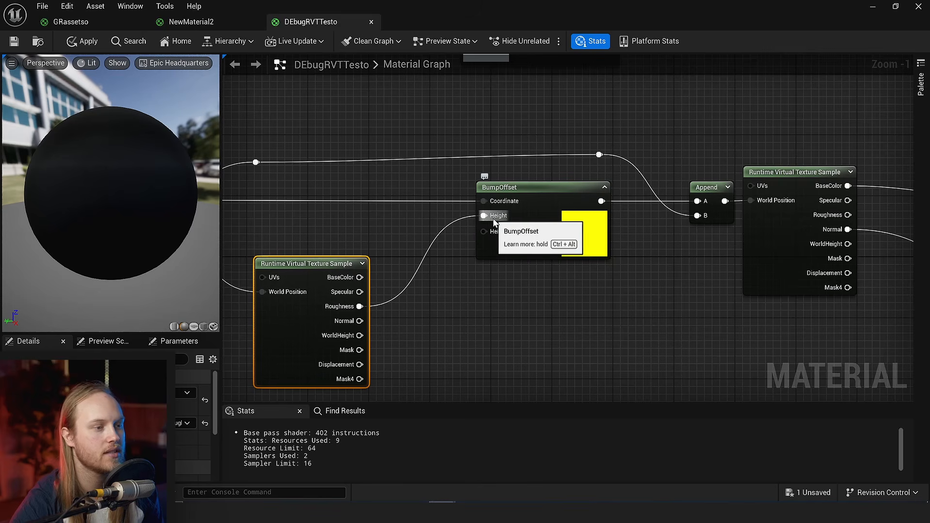
right_drag(637, 289, 564, 293)
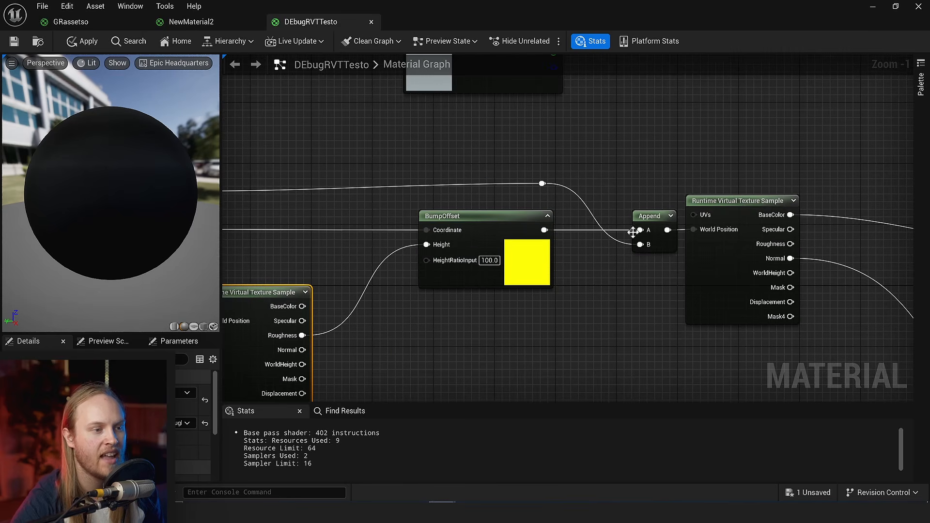
scroll(527, 205, up, 1)
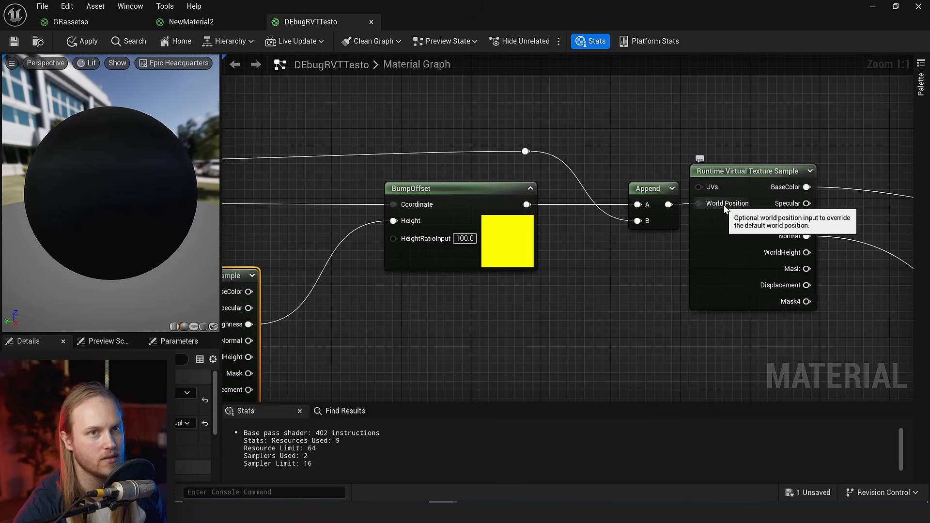
right_click(581, 275)
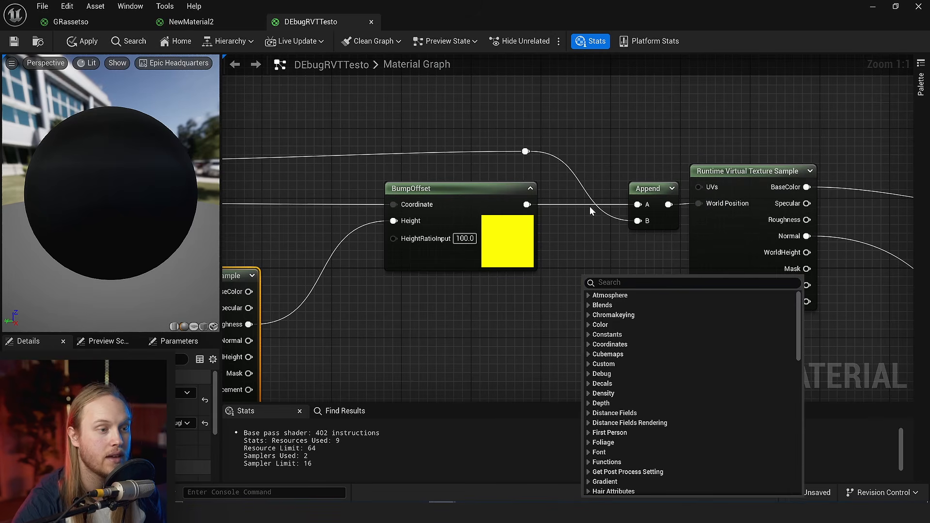
click(592, 200)
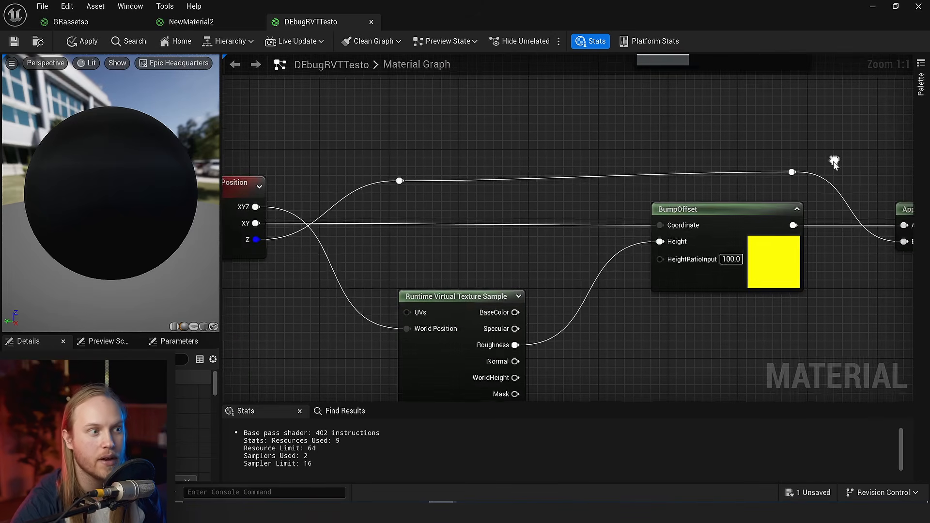
- Set the BumpOffset node's HeightRatioInput to 10, shrink the material editor window to reveal the level, and save the material
right_drag(228, 256, 349, 256)
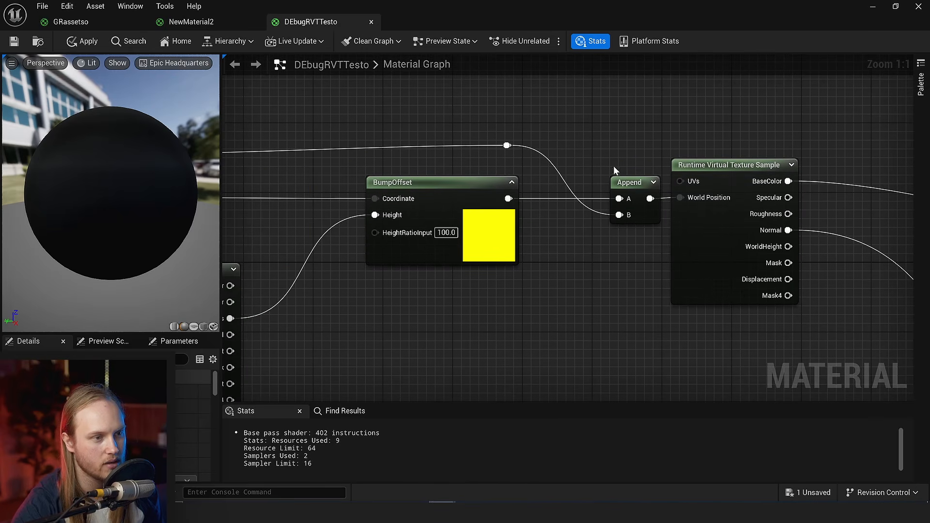
right_drag(451, 301, 537, 285)
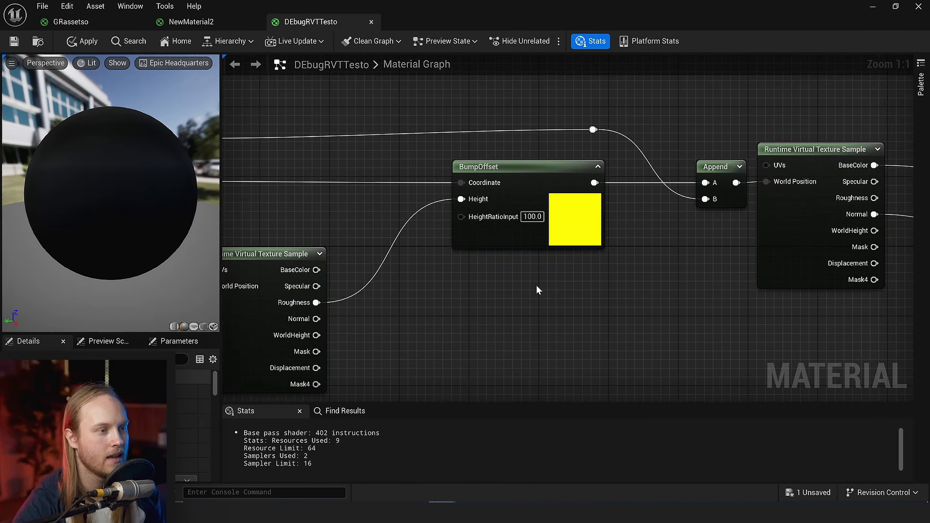
scroll(483, 221, up, 4)
click(564, 214)
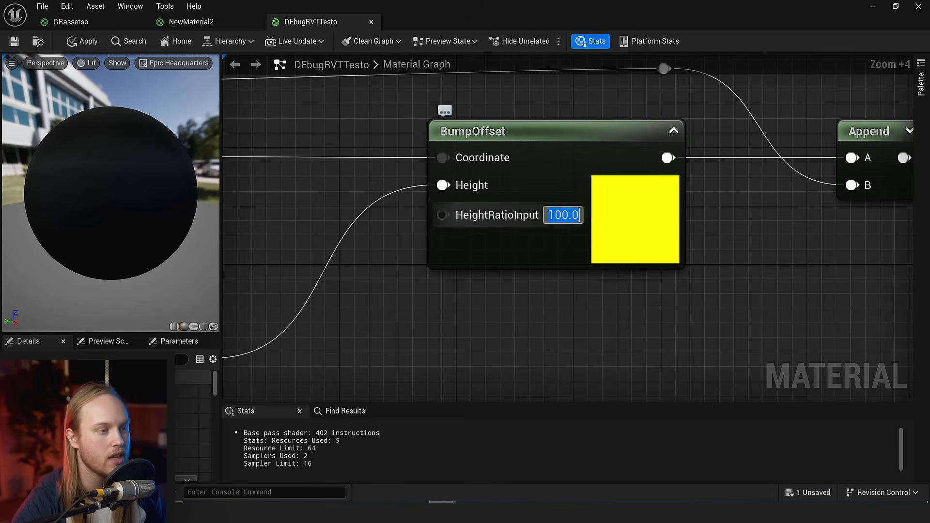
text(10)
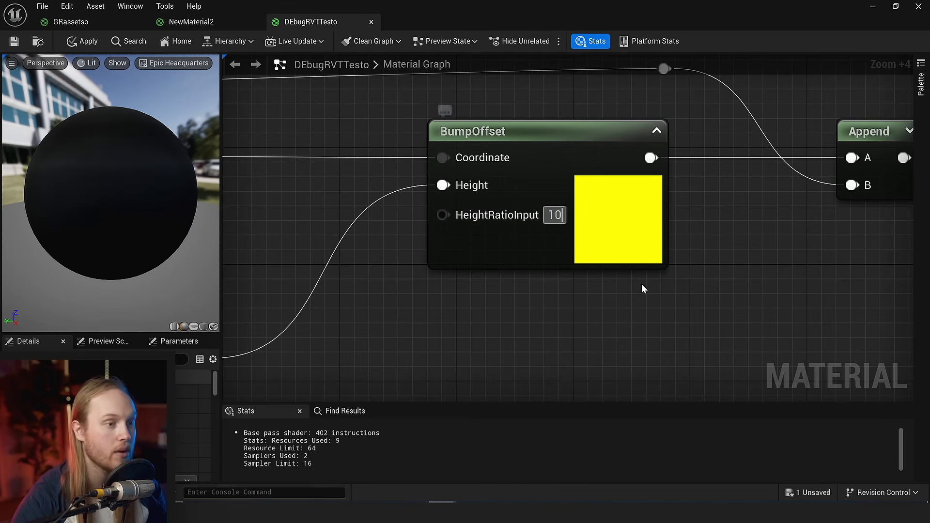
key(Return)
scroll(642, 284, down, 4)
double_click(411, 8)
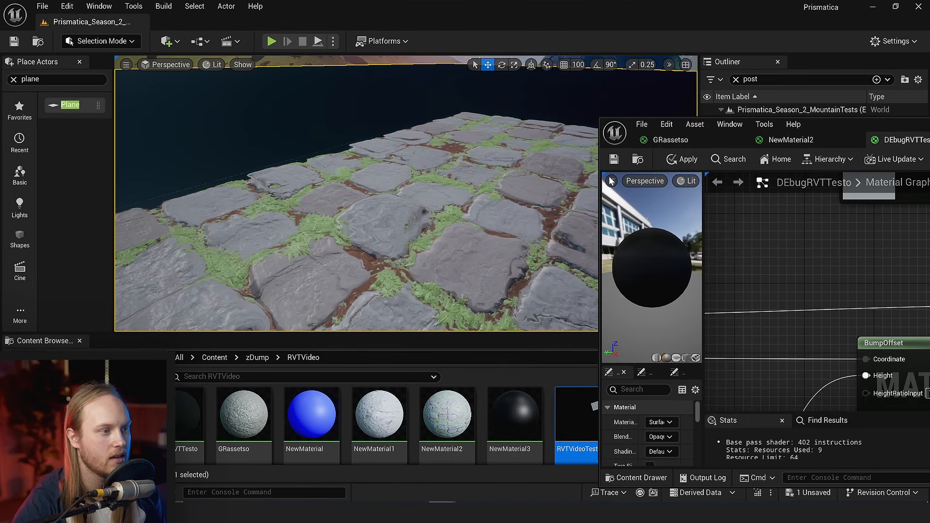
click(615, 160)
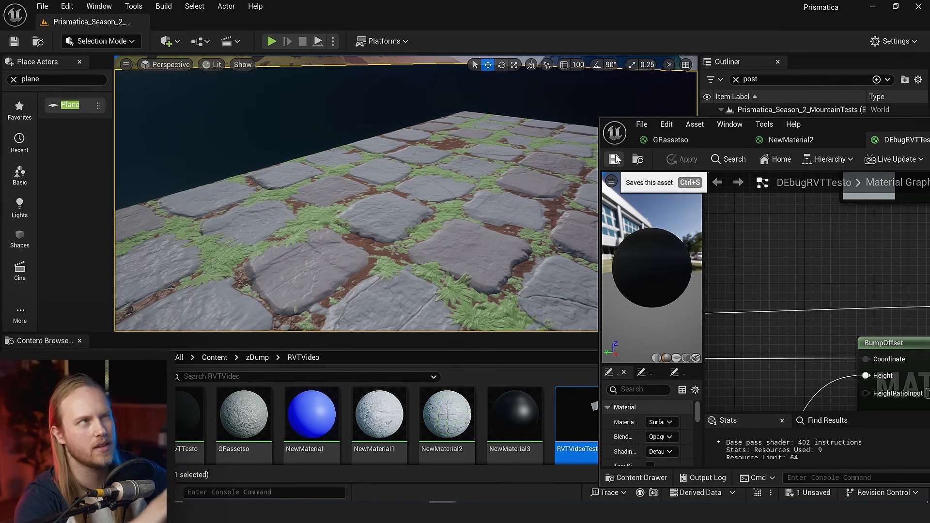
- Examine the depth effect on the cobblestone ground from several camera positions in the level
key(w)
right_drag(465, 194, 533, 224)
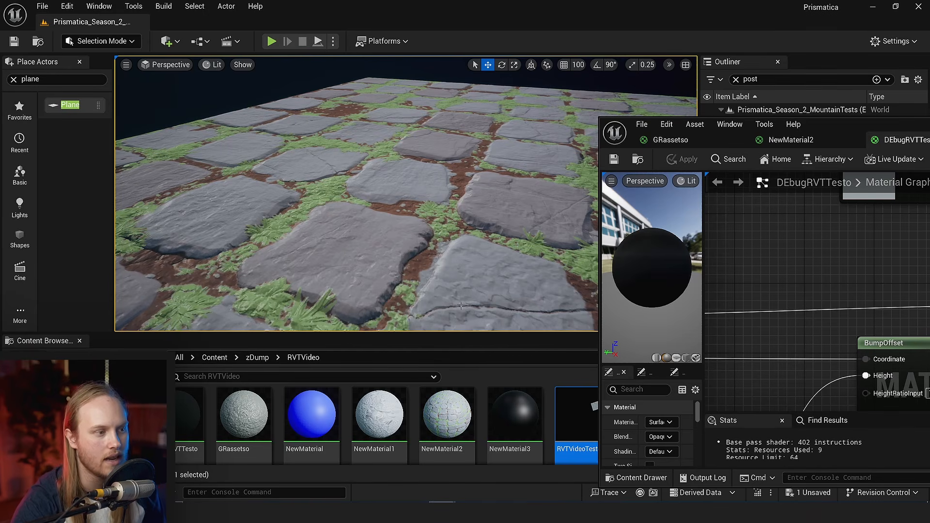
key(w)
right_drag(461, 306, 426, 292)
key(s)
key(s)
key(w)
key(d)
- Set the BumpOffset node's HeightRatioInput to 50 and save the DEbugRVTTesto material
right_drag(866, 295, 727, 253)
click(798, 351)
text(50)
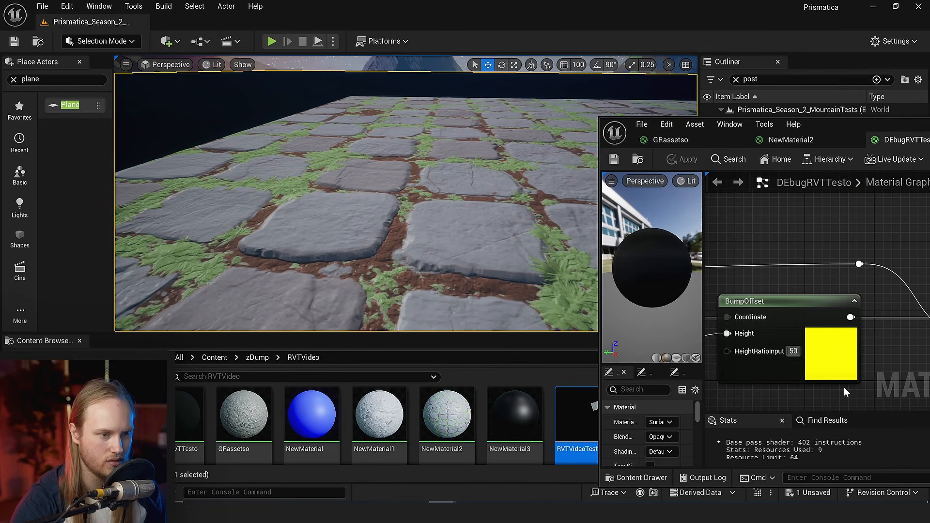
click(893, 373)
click(613, 161)
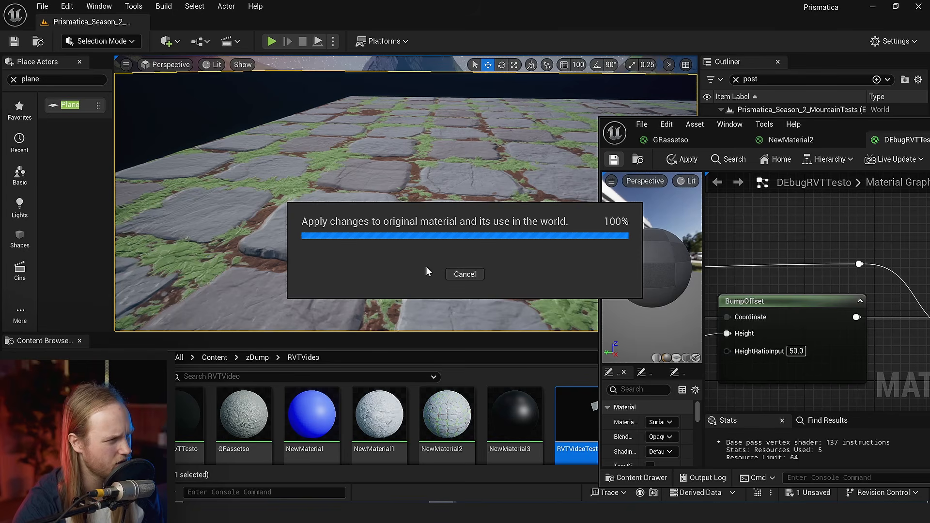
- Examine the stones' parallax with the stronger height ratio from near and far camera angles
key(s)
right_drag(381, 272, 351, 286)
key(w)
key(w)
key(s)
right_drag(309, 183, 329, 188)
- Show the level viewport fullscreen without the material editor and inspect the cobblestone parallax while moving across the ground
key(F11)
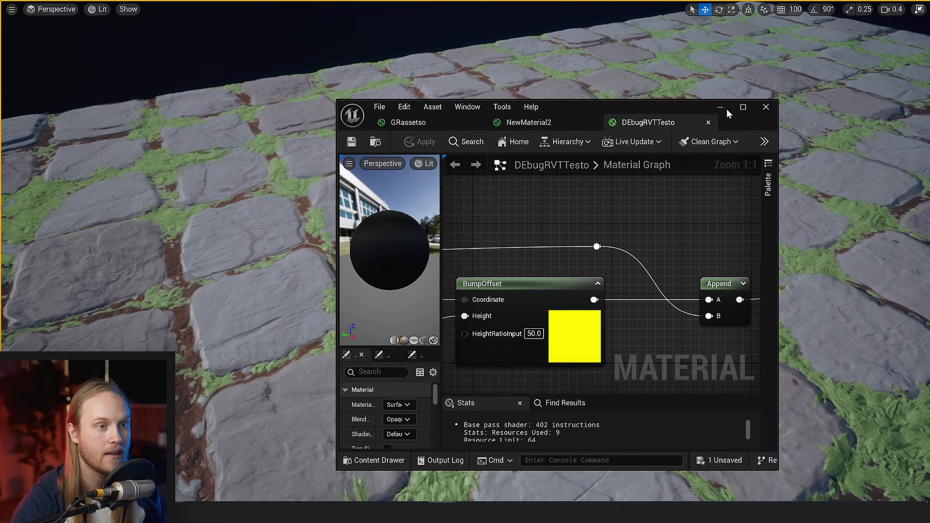
click(723, 108)
key(d)
scroll(567, 211, down, 1)
right_drag(582, 218, 2, 203)
key(w)
key(d)
scroll(344, 194, up, 1)
key(w)
key(d)
key(d)
key(d)
- Return to the DEbugRVTTesto material editor at full size and review the final Runtime Virtual Texture Sample's connections
mouse_move(484, 514)
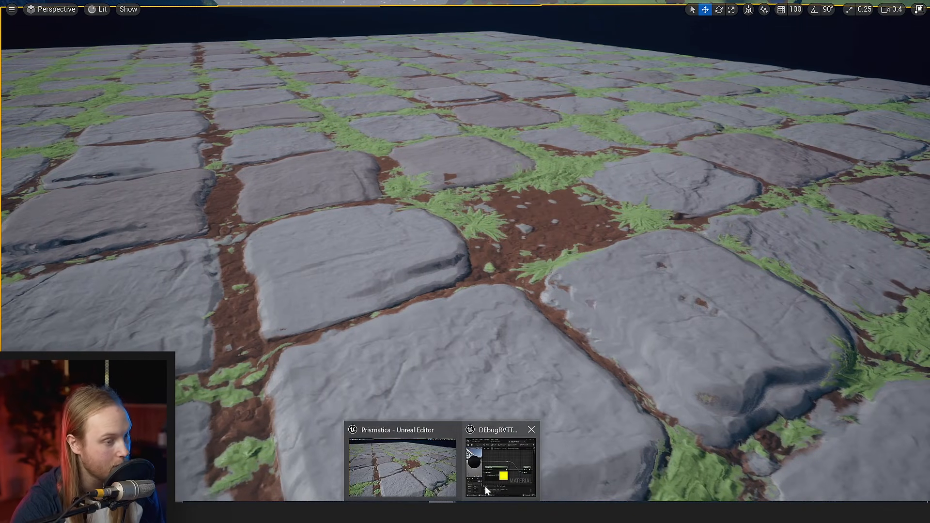
click(485, 486)
double_click(622, 109)
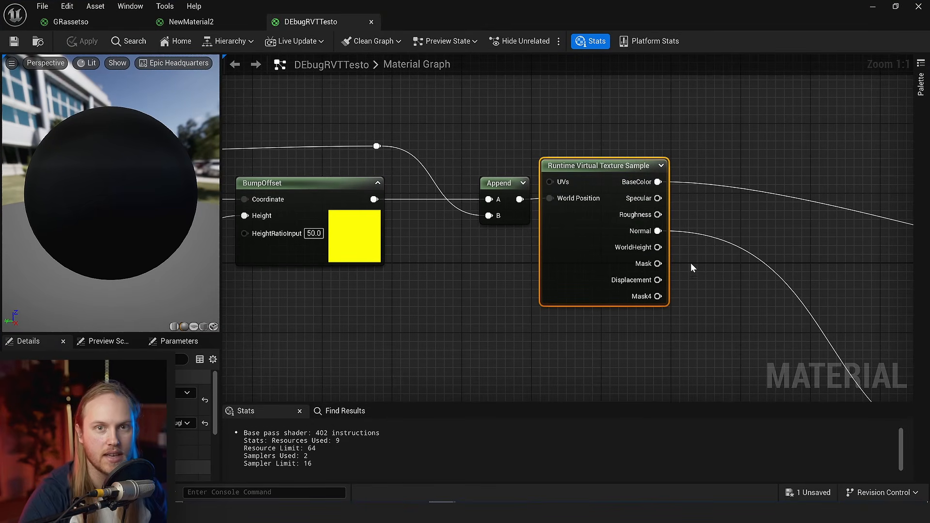
scroll(762, 257, down, 3)
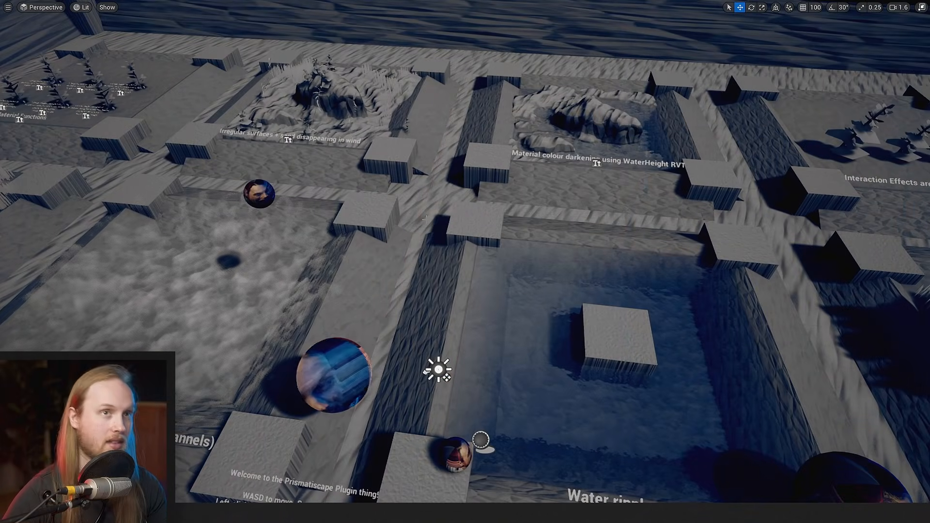
- Leave the fullscreen viewport and open the DEbugRVTTesto material assigned to the Plane in a maximized editor
right_drag(425, 219, 427, 189)
key(F11)
click(490, 443)
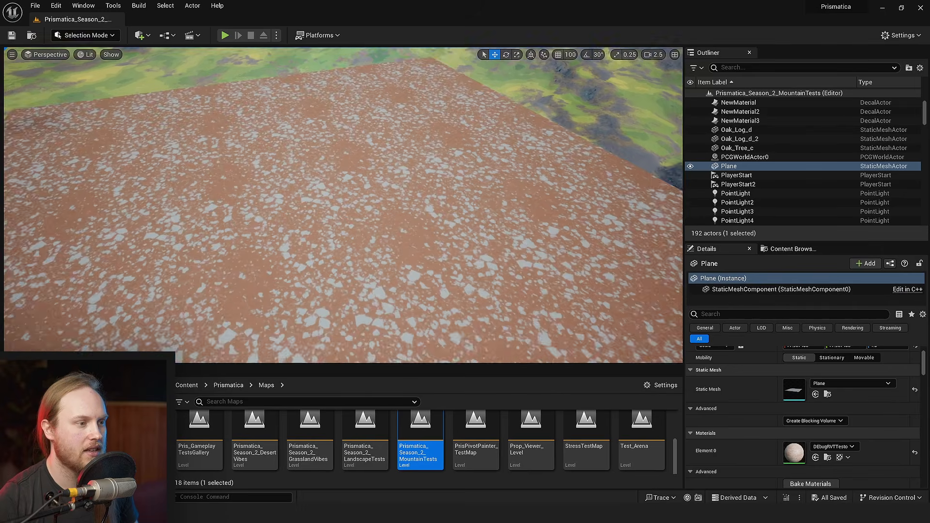
right_drag(343, 205, 407, 237)
double_click(794, 453)
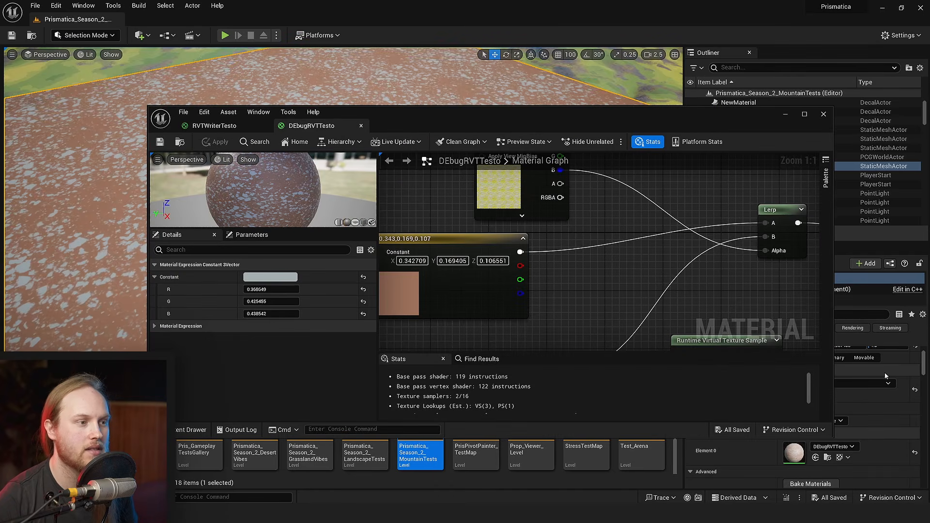
double_click(570, 124)
- Stack the two colour constants beneath the Texture Sample and move them with the texture nodes and Lerp away from the outputs
scroll(560, 217, down, 4)
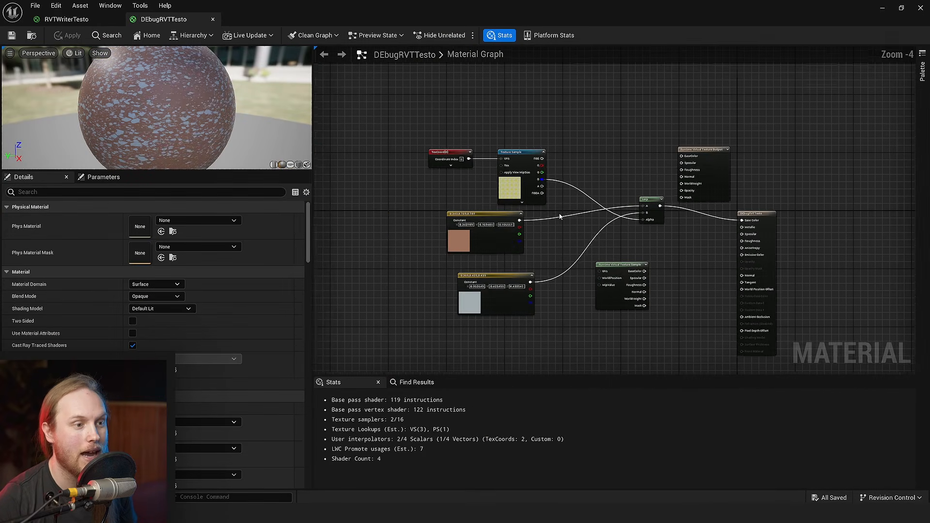
scroll(560, 216, up, 3)
click(444, 297)
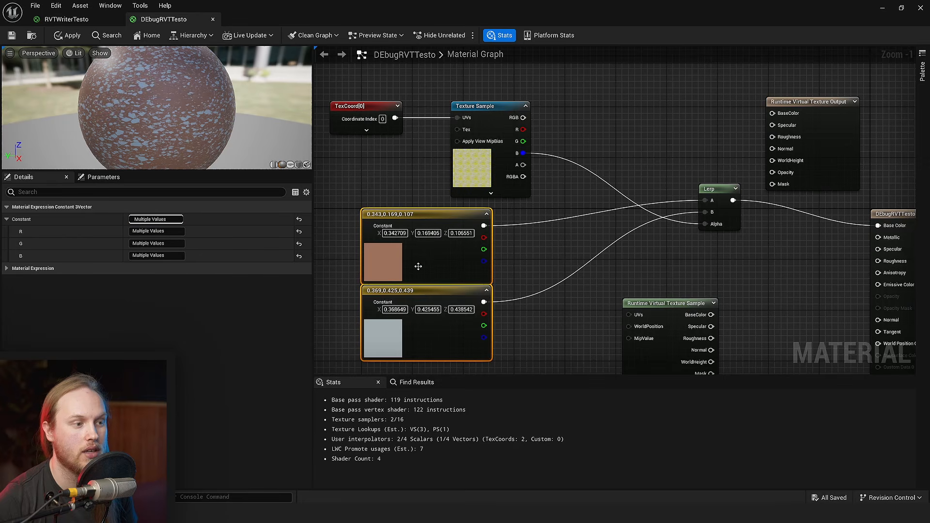
drag(418, 266, 465, 259)
shift+click(721, 190)
shift+drag(557, 87, 262, 177)
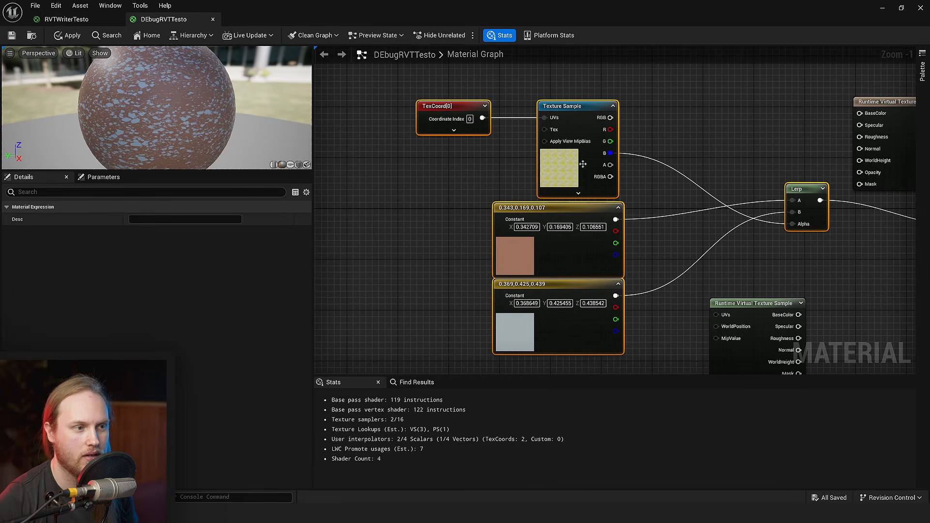
drag(580, 161, 408, 148)
right_drag(802, 212, 571, 227)
- Place the Runtime Virtual Texture Output node directly above the main DEbugRVTTesto material node
click(748, 176)
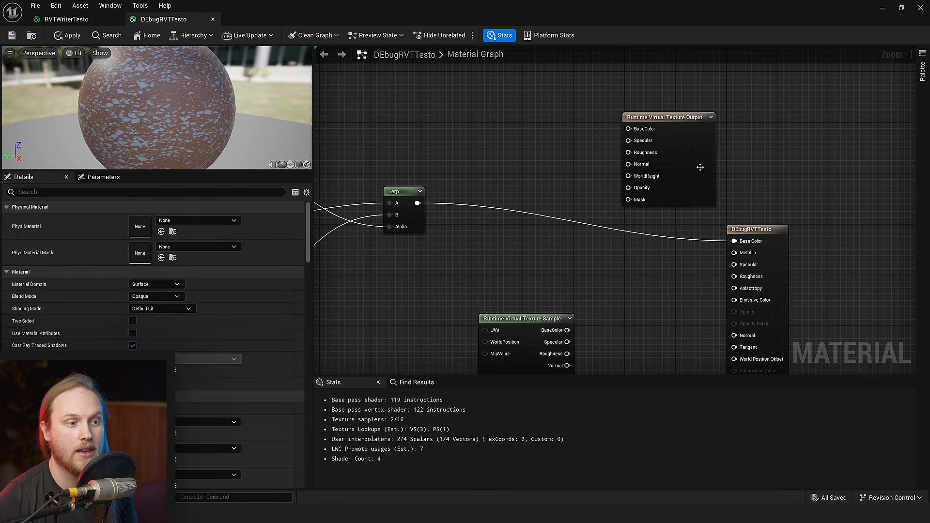
drag(698, 168, 802, 176)
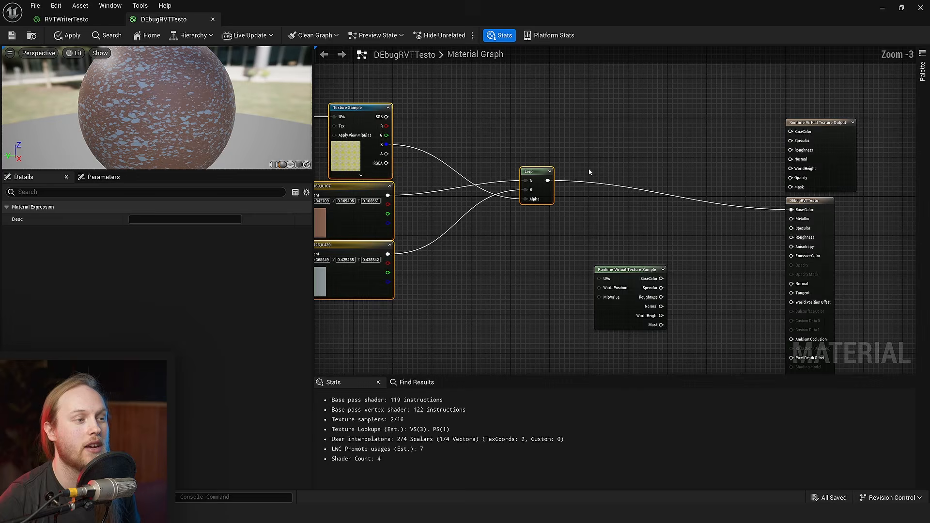
drag(675, 91, 359, 272)
click(739, 195)
scroll(819, 203, up, 3)
right_drag(824, 204, 563, 219)
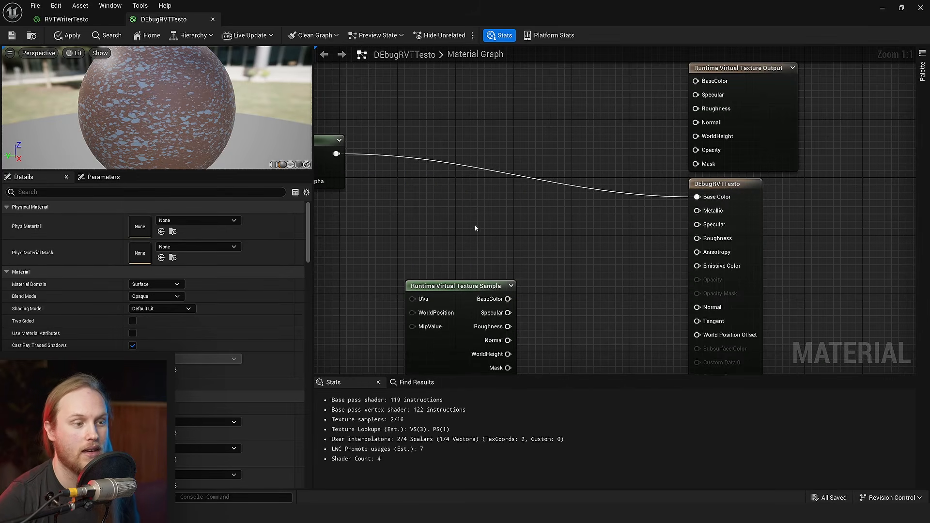
right_drag(495, 218, 440, 235)
- Connect the Lerp result to the BaseColor input of the Runtime Virtual Texture Output
scroll(584, 247, down, 2)
scroll(584, 247, up, 2)
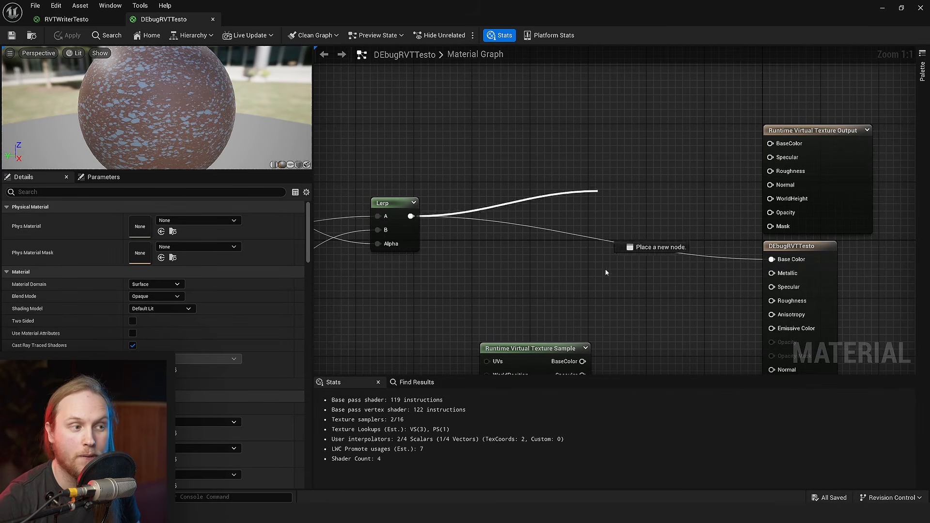
drag(605, 270, 894, 132)
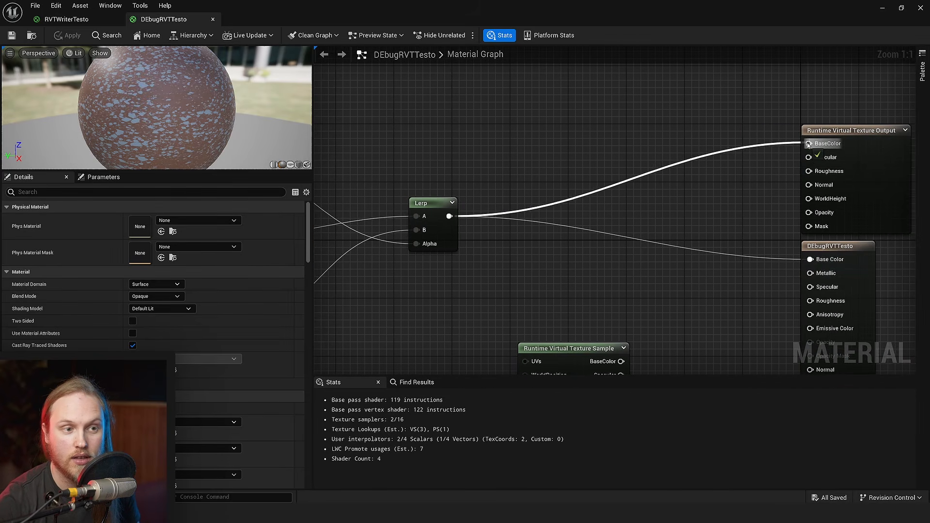
drag(809, 144, 808, 144)
right_drag(867, 106, 722, 115)
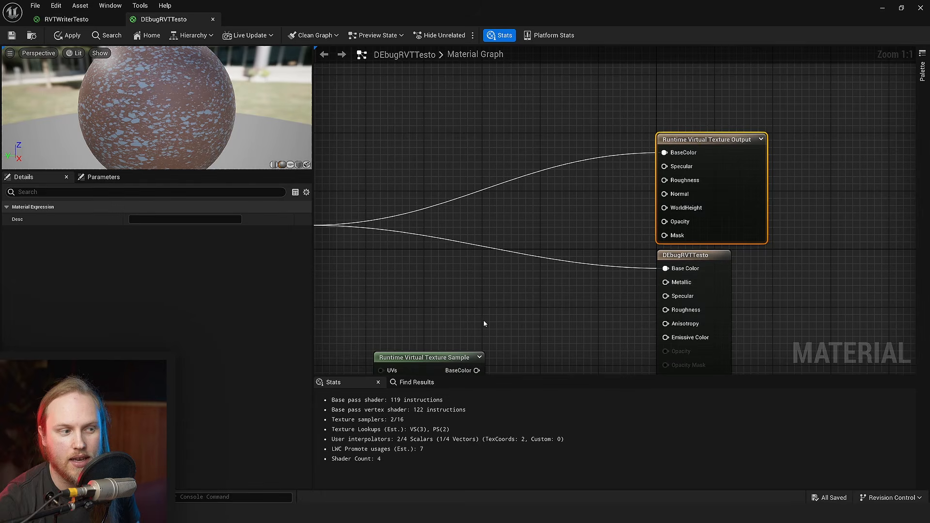
- Connect the Runtime Virtual Texture Sample's BaseColor to the material's Base Color and select the sample node to check its texture
right_drag(484, 320, 575, 190)
drag(512, 300, 585, 243)
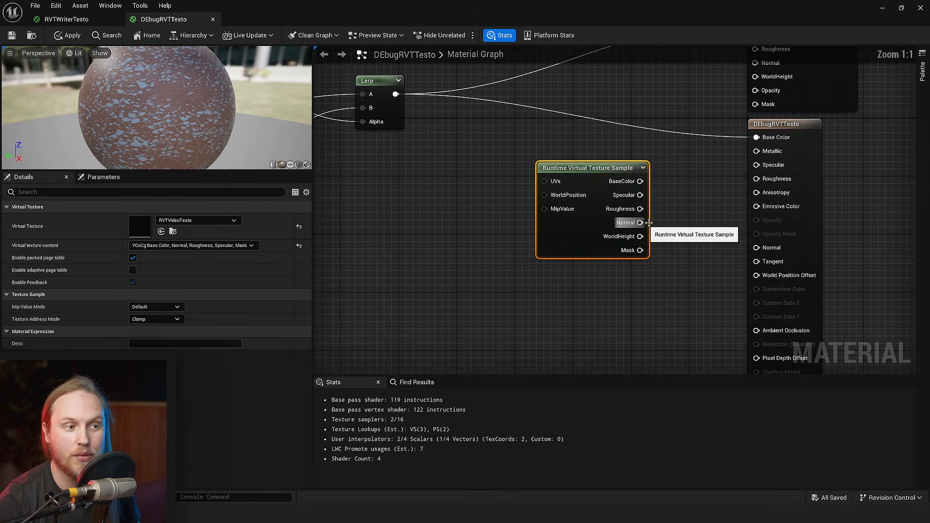
drag(765, 141, 763, 139)
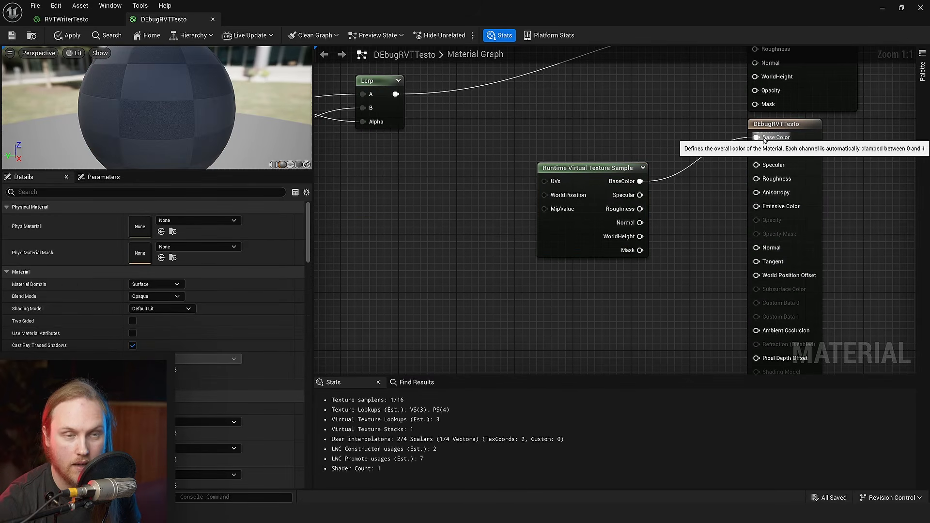
click(533, 251)
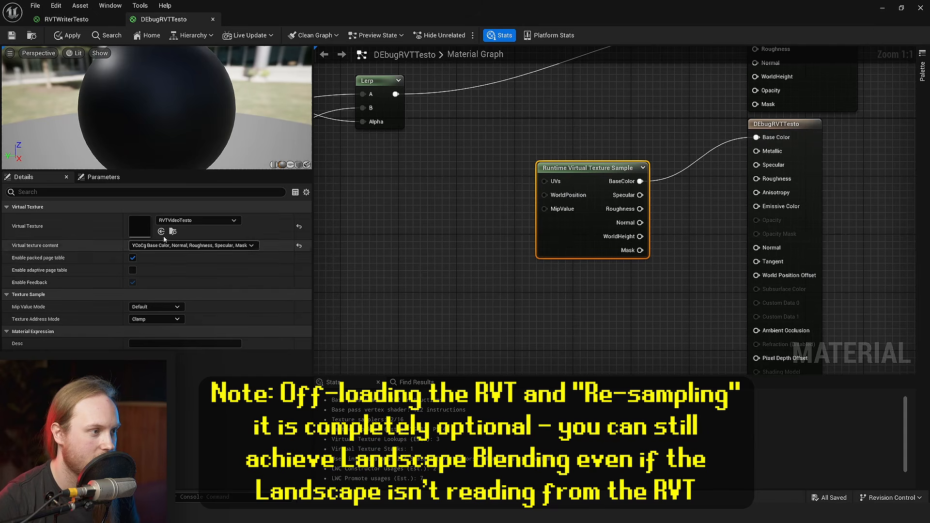
- Filter the Plane's details for "runtime", add RVTVideoTesto to its Draw in Virtual Textures array, and save the level
right_drag(447, 180, 434, 265)
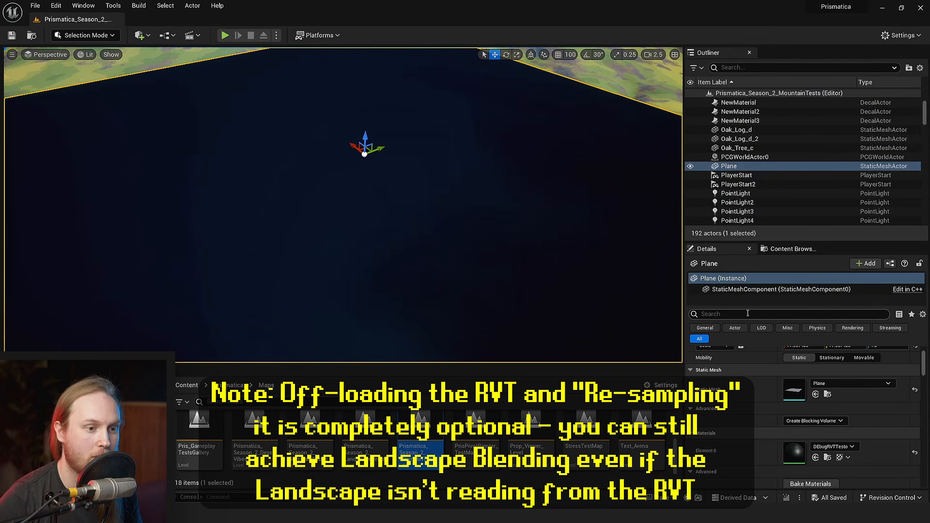
scroll(657, 309, down, 5)
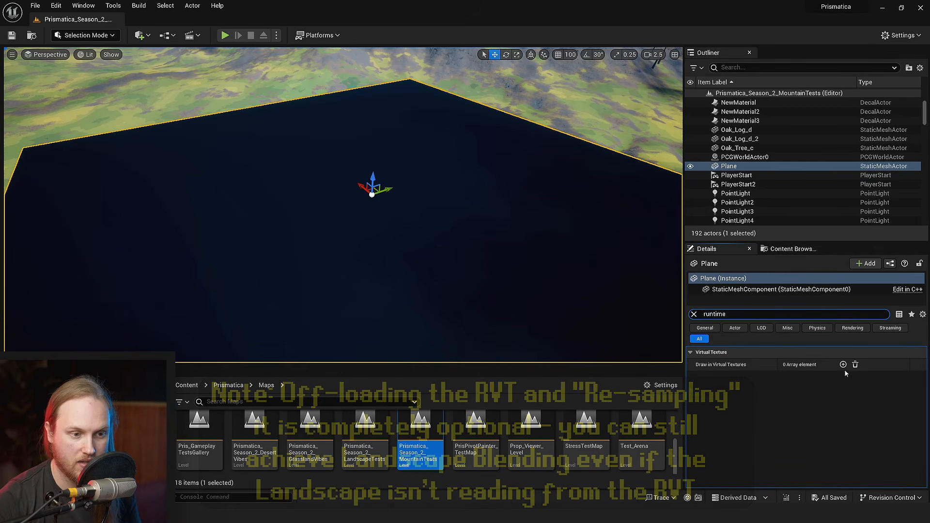
click(846, 367)
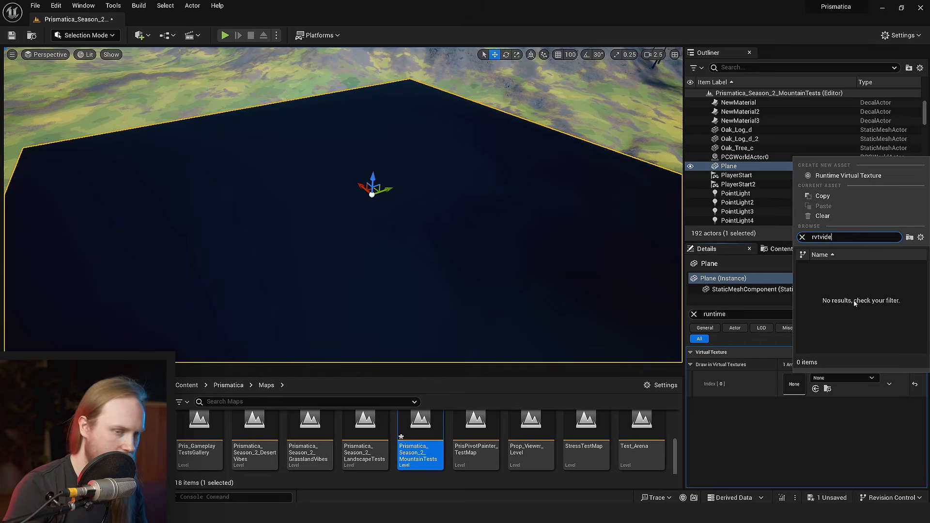
click(860, 270)
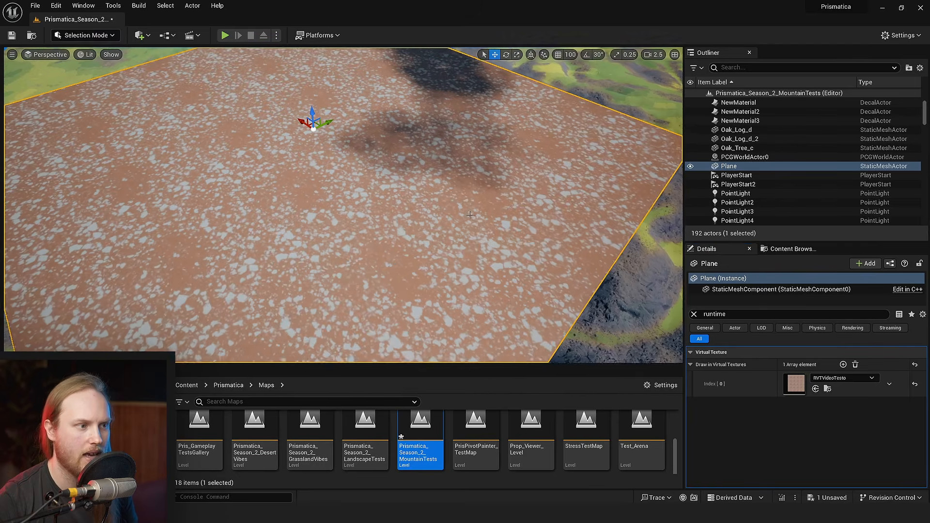
mouse_move(343, 205)
right_down()
mouse_move(290, 213)
mouse_move(343, 215)
mouse_move(328, 209)
right_up()
key(w)
scroll(343, 213, down, 4)
key(s)
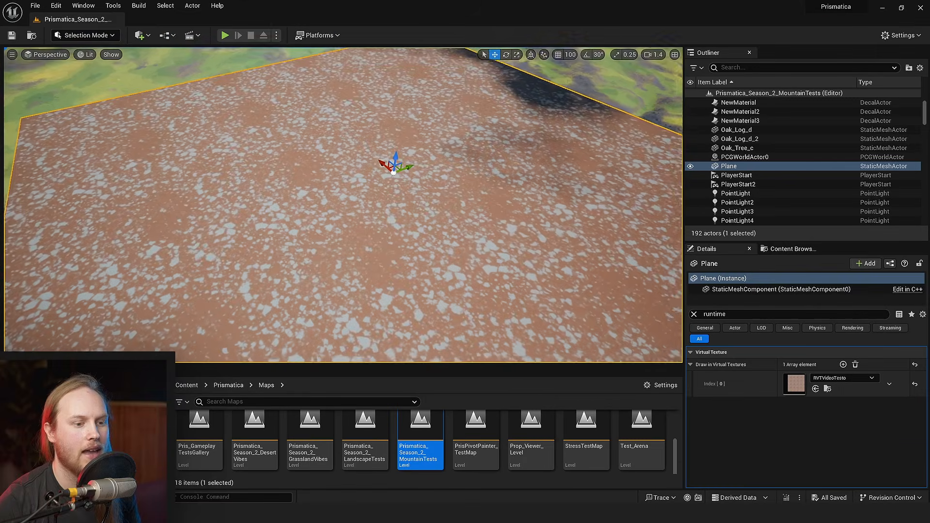
key(ctrl+s)
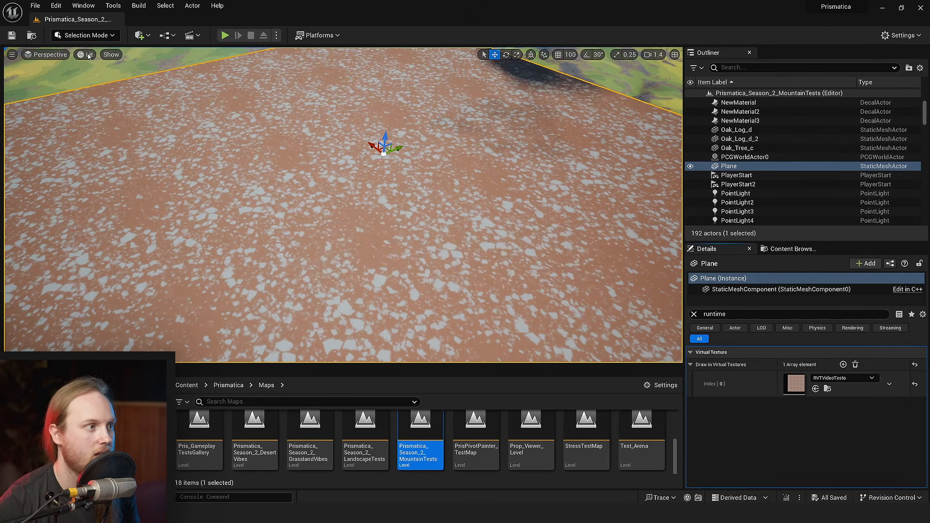
- Switch the level viewport to the Shader Complexity view with the Plane in frame
right_drag(365, 210, 435, 223)
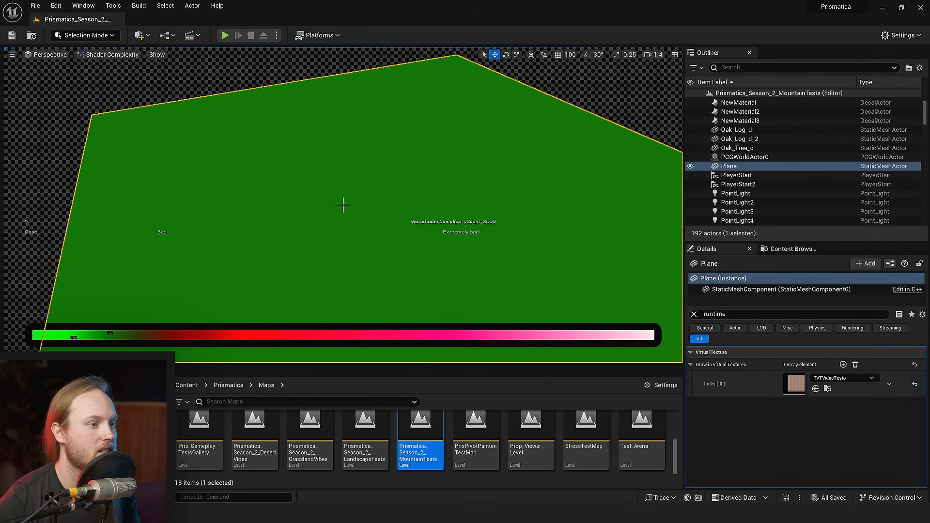
key(w)
key(ctrl+s)
- Clear the Plane's details filter and open its DEbugRVTTesto material in a window beside the Shader Complexity view
click(695, 314)
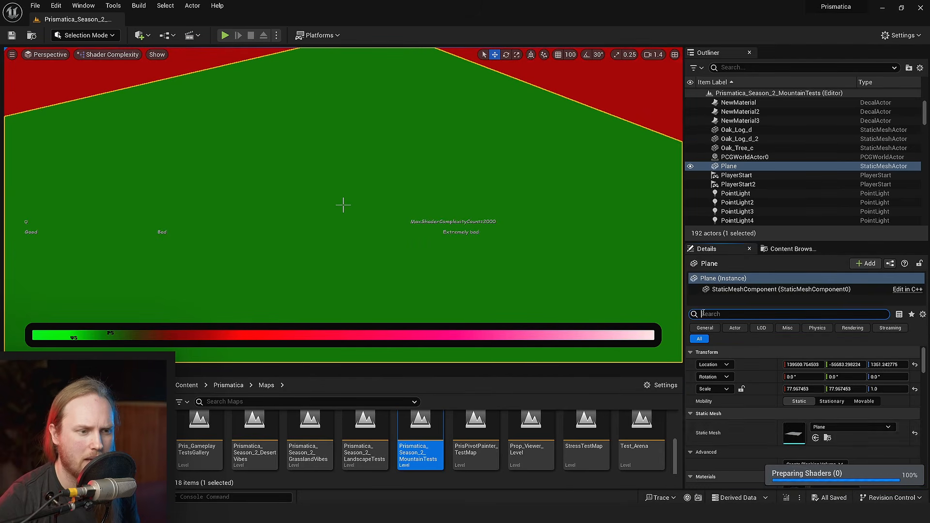
scroll(798, 440, down, 3)
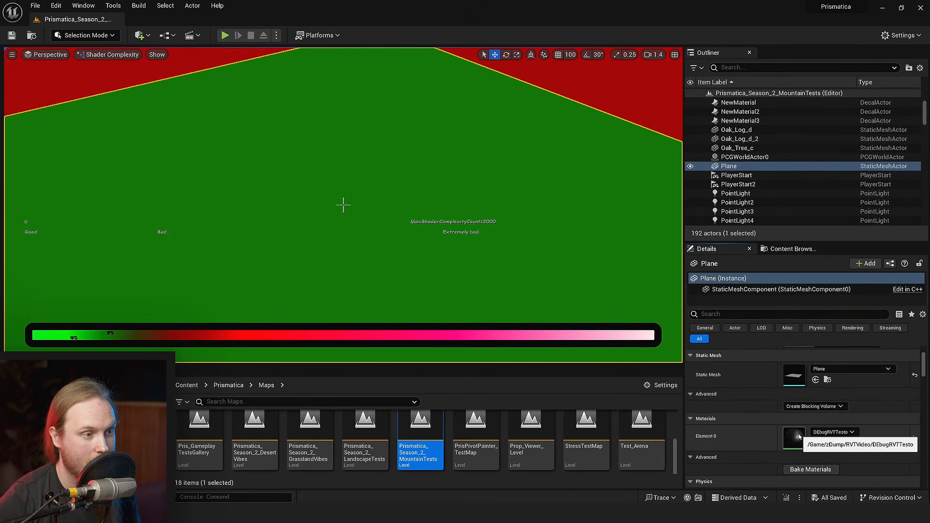
double_click(795, 438)
drag(314, 9, 726, 74)
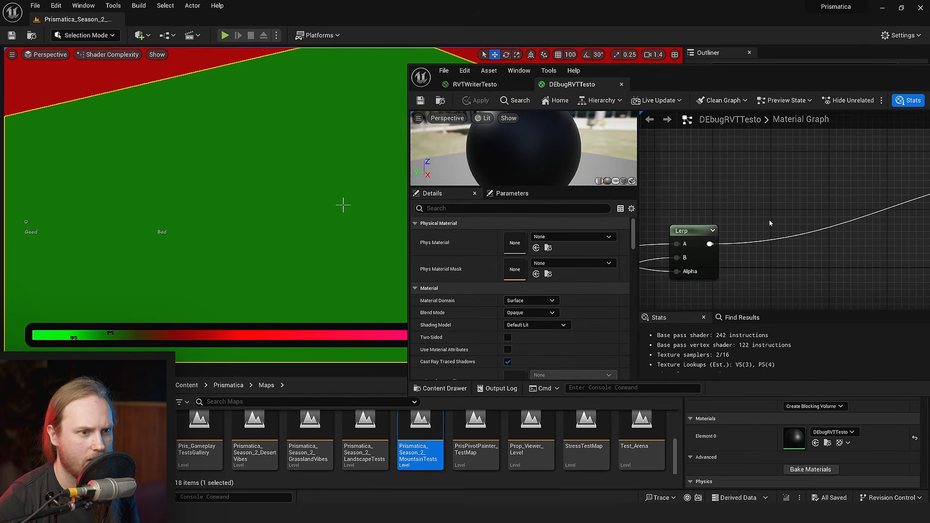
- Connect the Lerp output directly to DEbugRVTTesto's Base Color, apply the change, and compare the Plane's shader complexity
right_drag(911, 209, 764, 266)
scroll(764, 266, down, 4)
right_drag(808, 301, 764, 222)
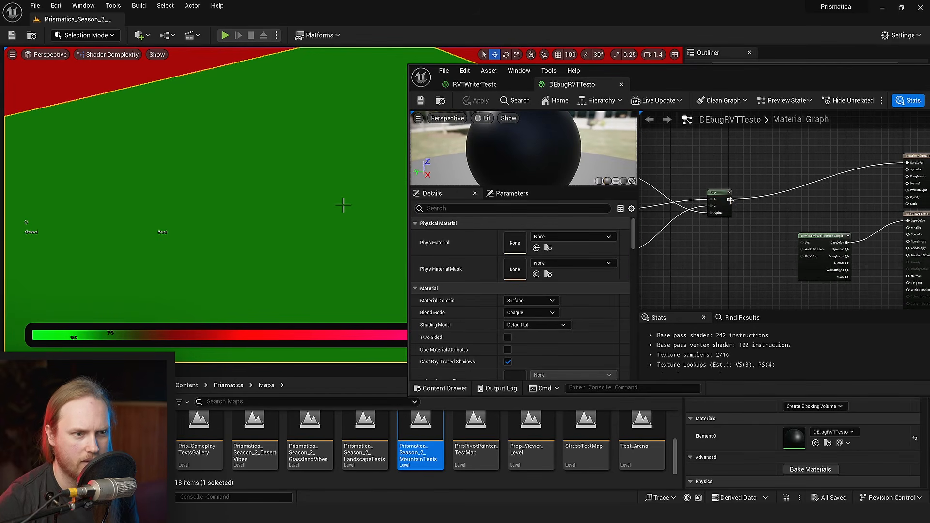
drag(730, 201, 909, 223)
click(813, 198)
scroll(827, 244, up, 5)
click(786, 221)
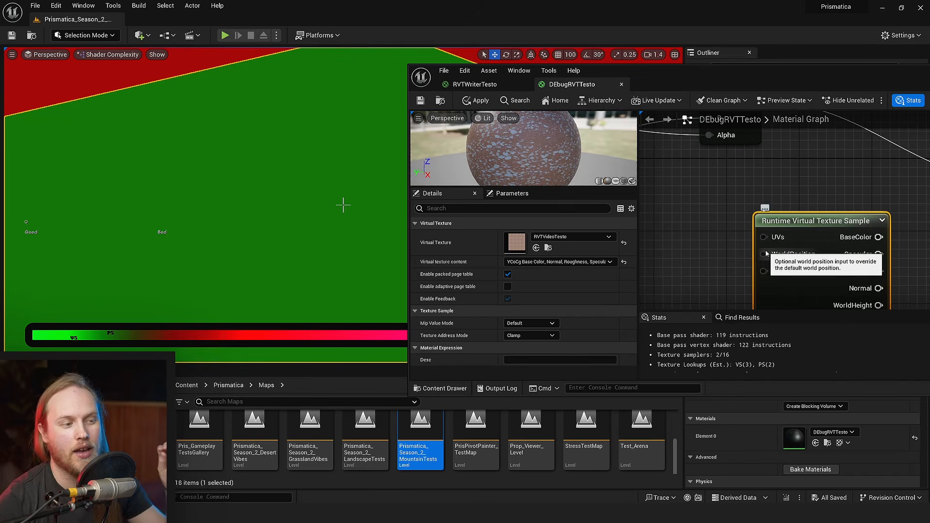
right_drag(737, 254, 753, 249)
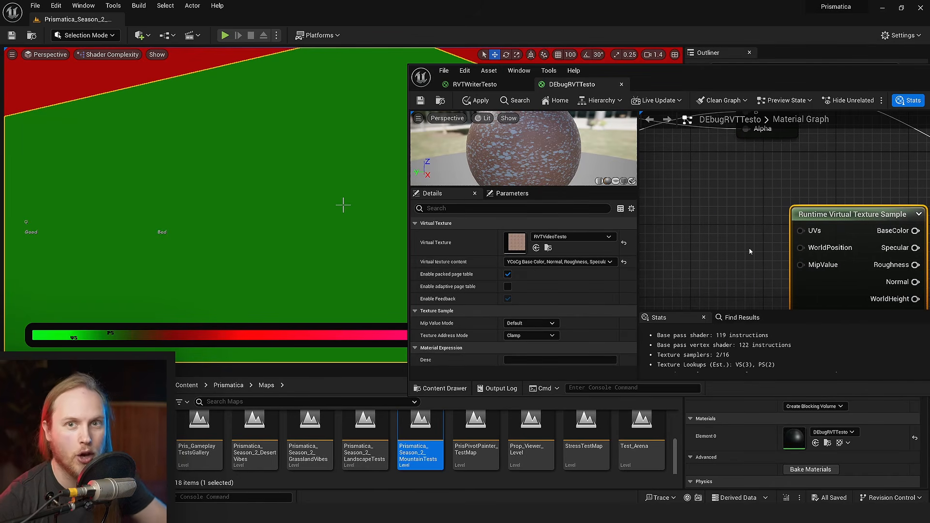
drag(680, 76, 766, 107)
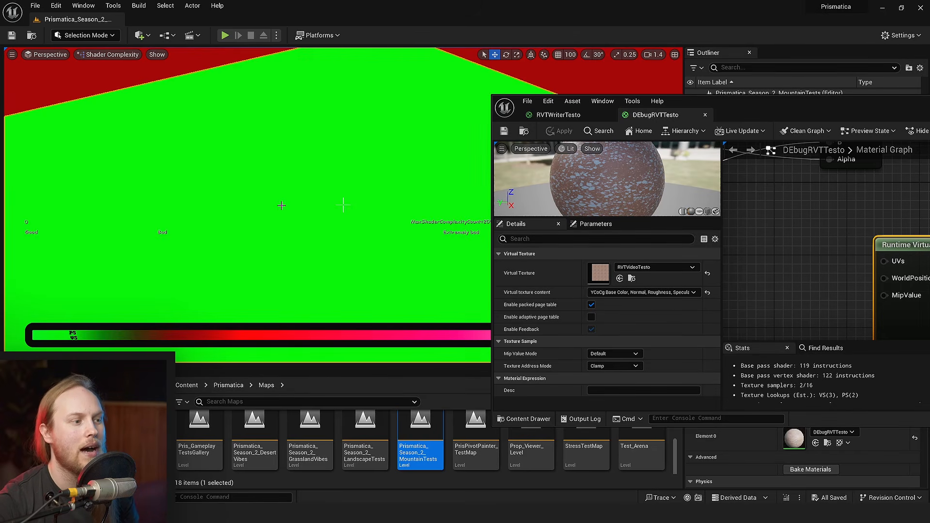
scroll(805, 247, down, 3)
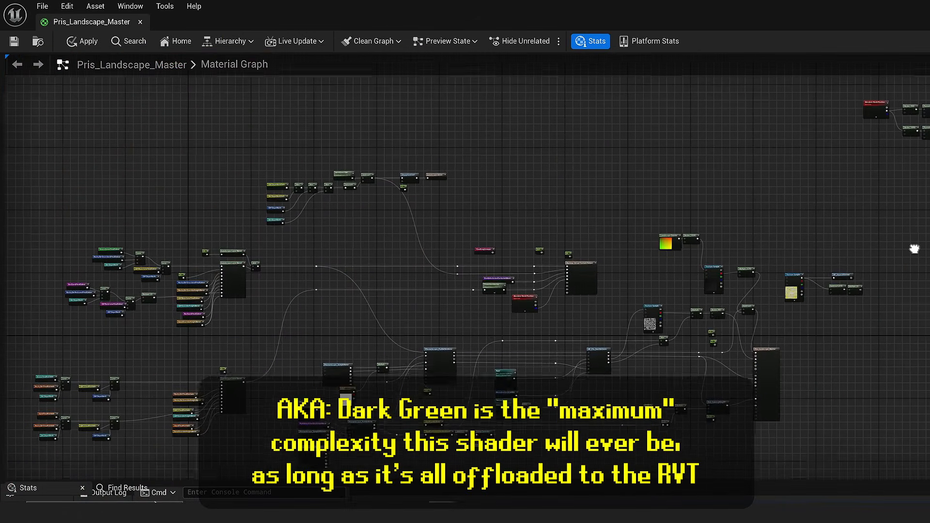
- Examine the node network of the Pris_Landscape_Master material graph
right_drag(915, 249, 929, 133)
scroll(719, 290, up, 3)
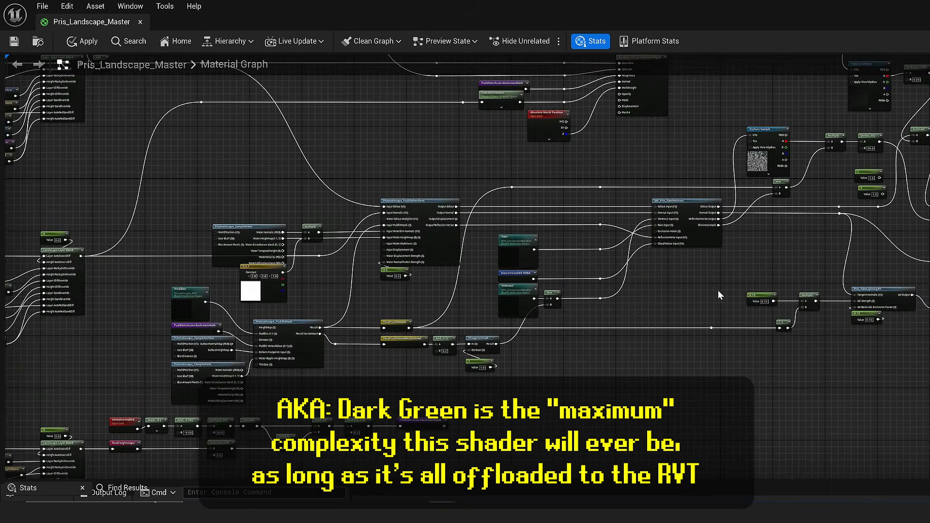
right_drag(611, 316, 929, 479)
scroll(457, 384, down, 3)
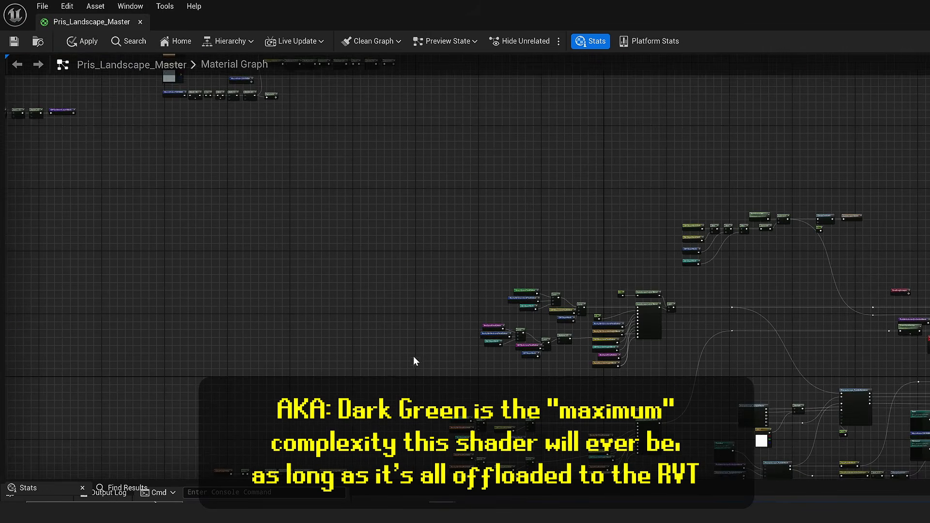
right_drag(373, 353, 929, 80)
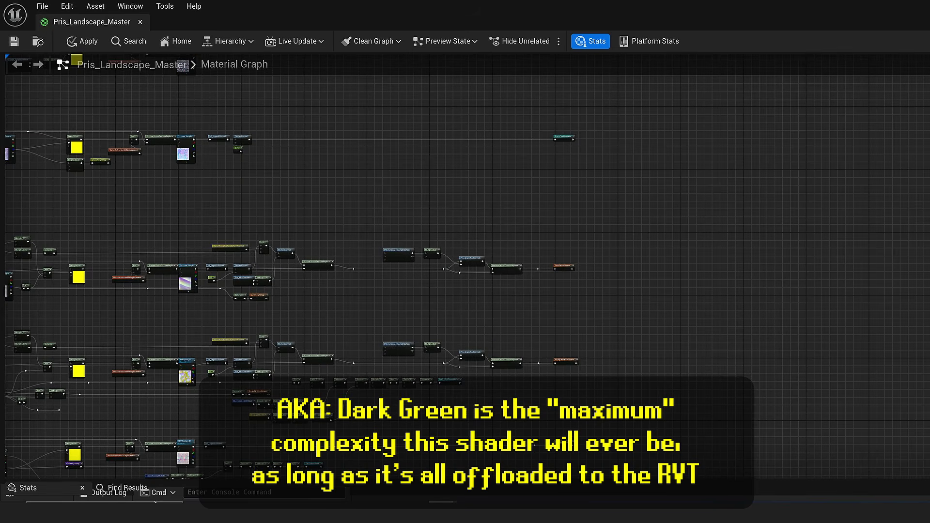
right_drag(288, 347, 0, 513)
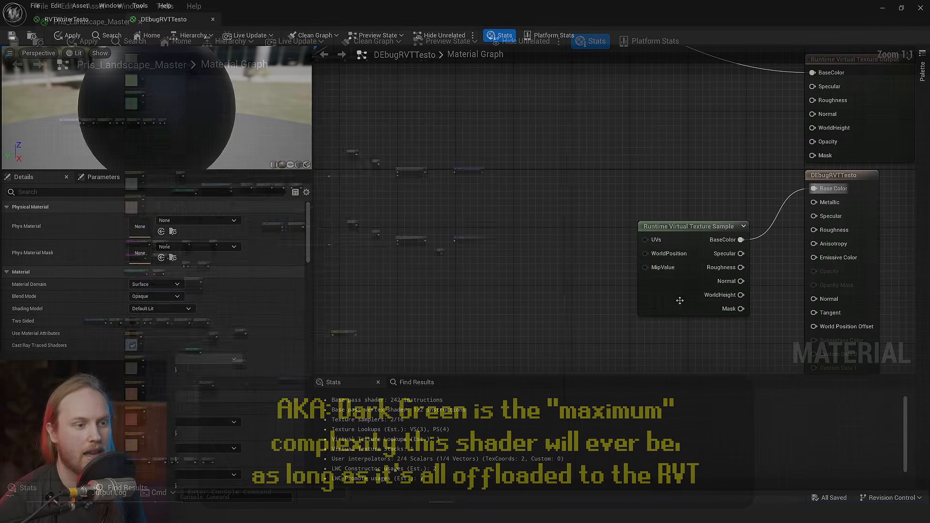
- Set RVTVideoTesto's size in tiles to 4 and each tile's size to 64, and inspect the Plane's texture resolution
drag(687, 297, 712, 260)
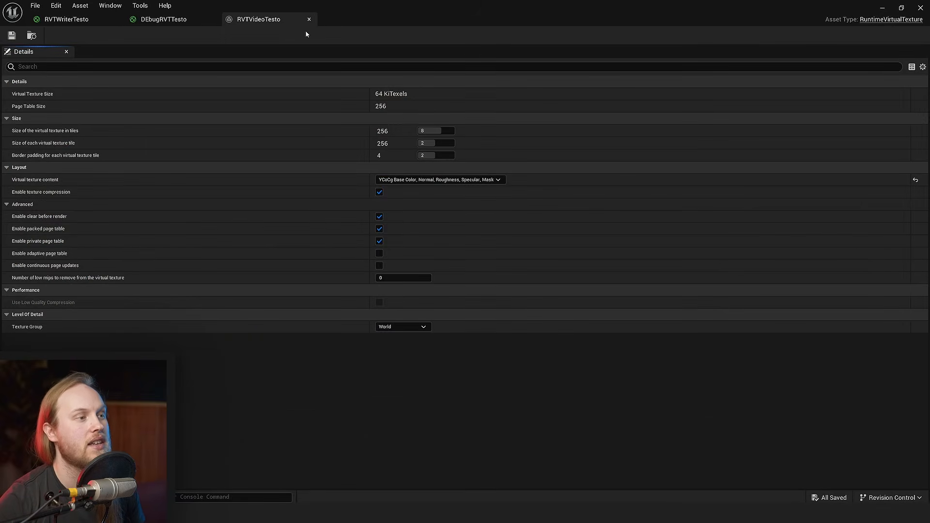
drag(306, 30, 752, 72)
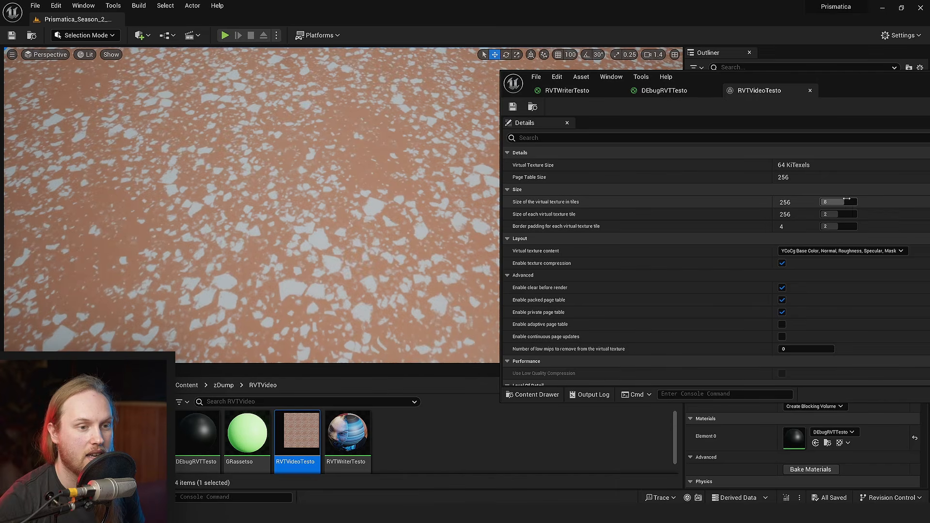
drag(842, 202, 829, 202)
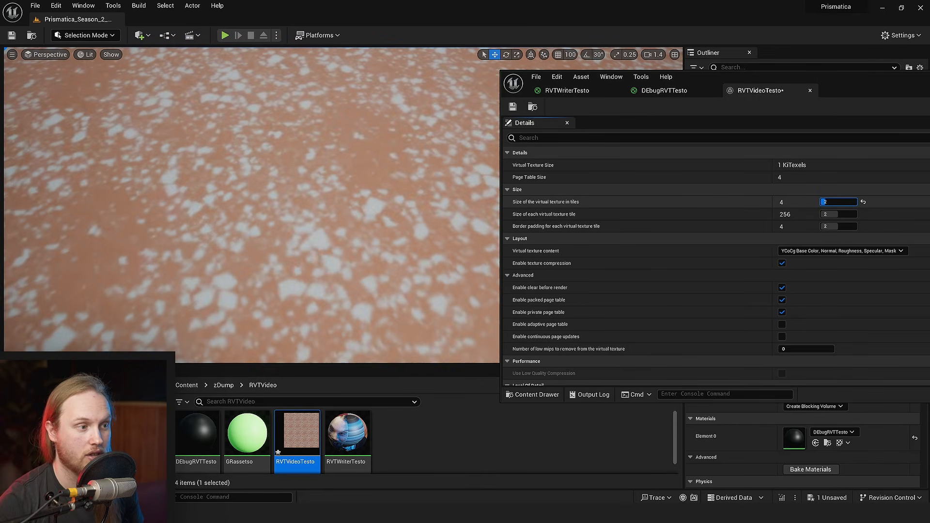
key(w)
right_drag(378, 208, 378, 228)
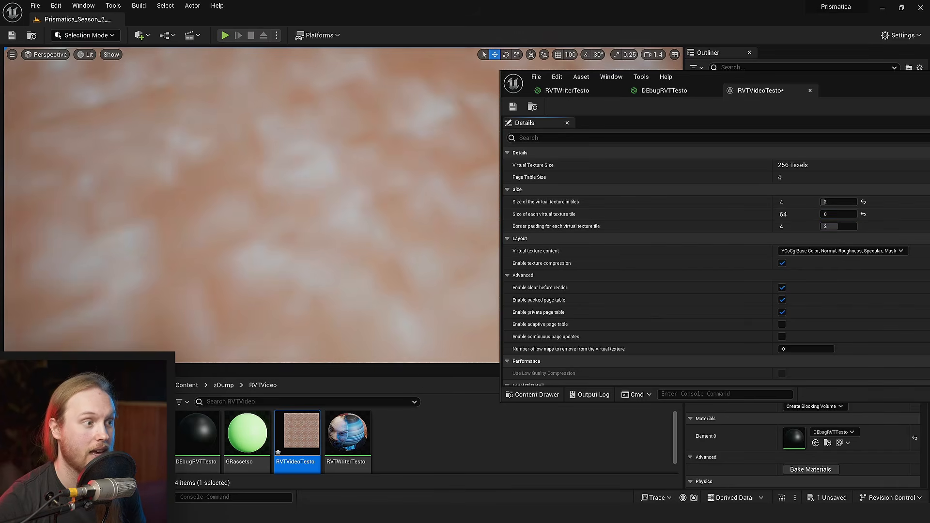
key(s)
scroll(252, 208, up, 5)
right_drag(252, 209, 245, 231)
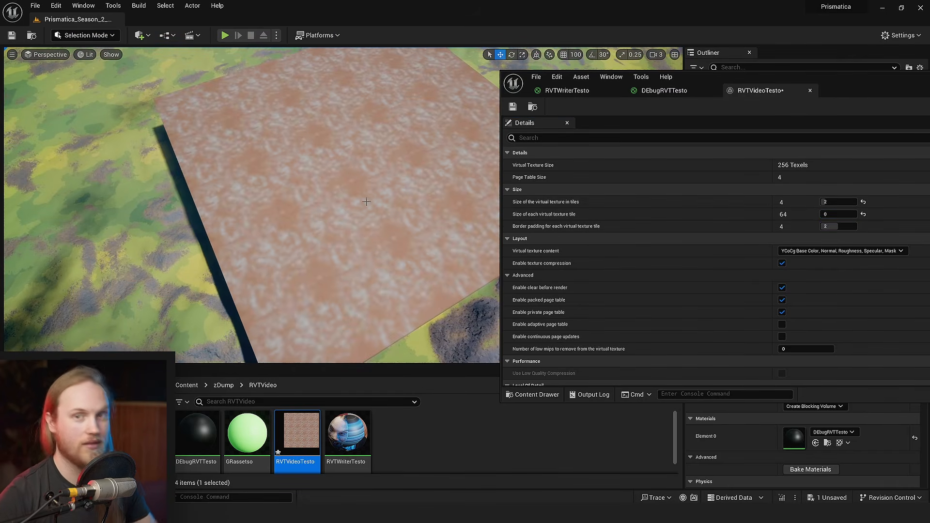
key(w)
right_drag(367, 202, 367, 200)
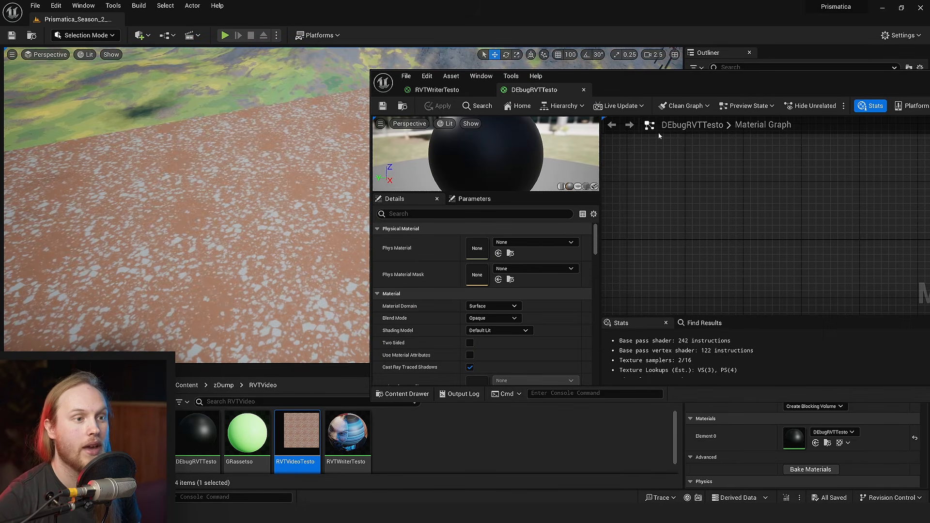
- Maximize the DEbugRVTTesto material window and select its Pris_RockyGround_01 Texture Sample node
double_click(652, 90)
right_drag(460, 208, 577, 172)
click(597, 209)
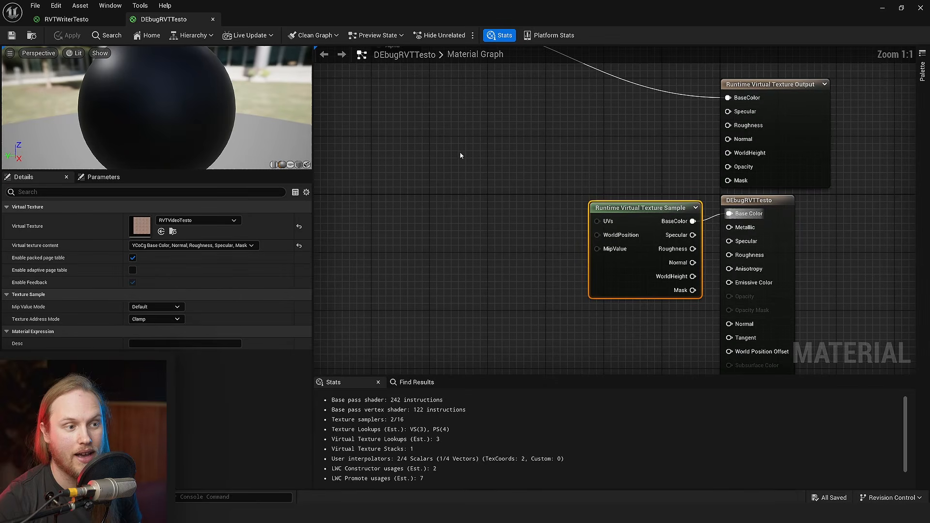
scroll(439, 134, down, 3)
right_drag(431, 123, 640, 241)
click(639, 241)
right_drag(466, 281, 672, 310)
click(554, 185)
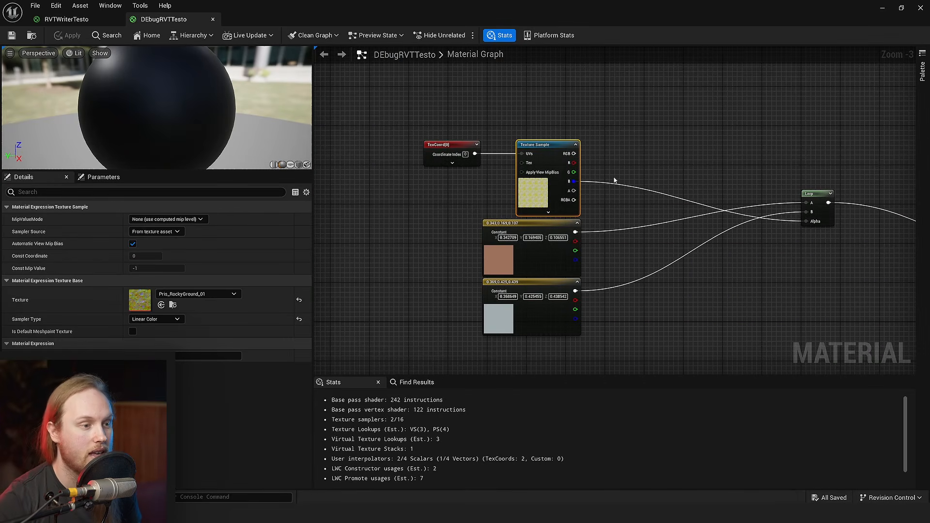
- Feed the Texture Sample's RGB through a new MF_UnpackNormal node into the Runtime Virtual Texture Output's Normal
right_drag(614, 181, 554, 239)
scroll(485, 189, up, 3)
drag(529, 222, 652, 176)
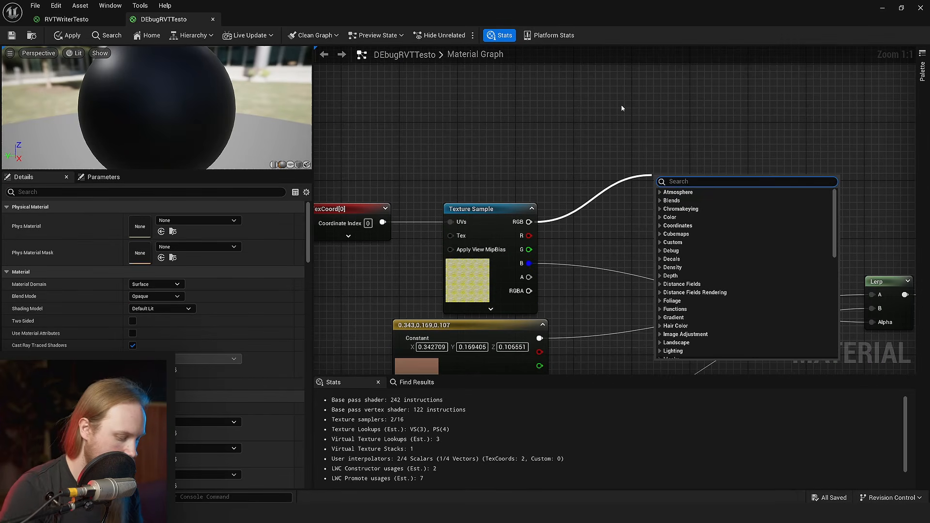
text(unpack nor)
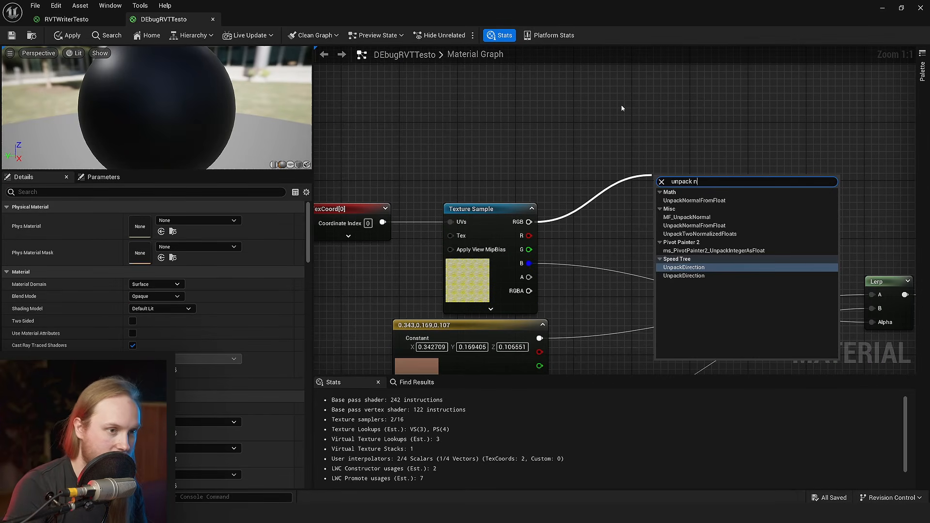
click(687, 217)
scroll(688, 217, down, 3)
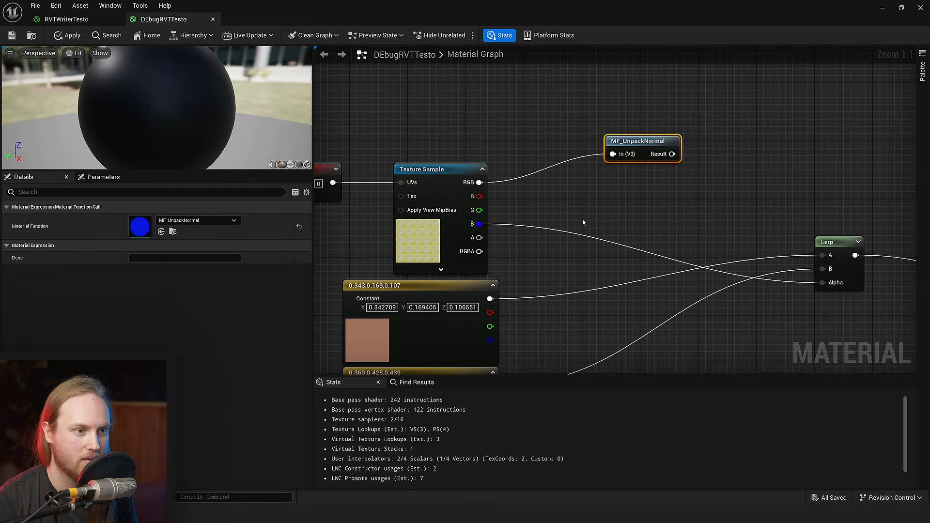
right_drag(649, 167, 601, 143)
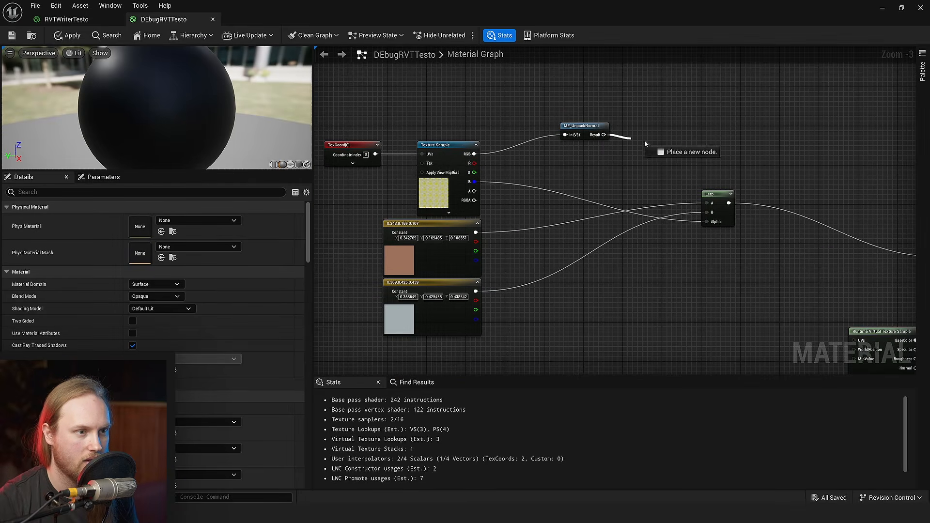
drag(645, 143, 768, 285)
- Add an Absolute World Position node to the DEbugRVTTesto graph
right_drag(681, 225, 635, 150)
scroll(557, 214, up, 2)
right_drag(405, 326, 507, 221)
scroll(470, 269, down, 3)
right_click(564, 216)
text(world pos)
key(Return)
scroll(507, 226, up, 5)
- Connect the Absolute World Position's Z to the Runtime Virtual Texture Output's WorldHeight
drag(489, 218, 683, 29)
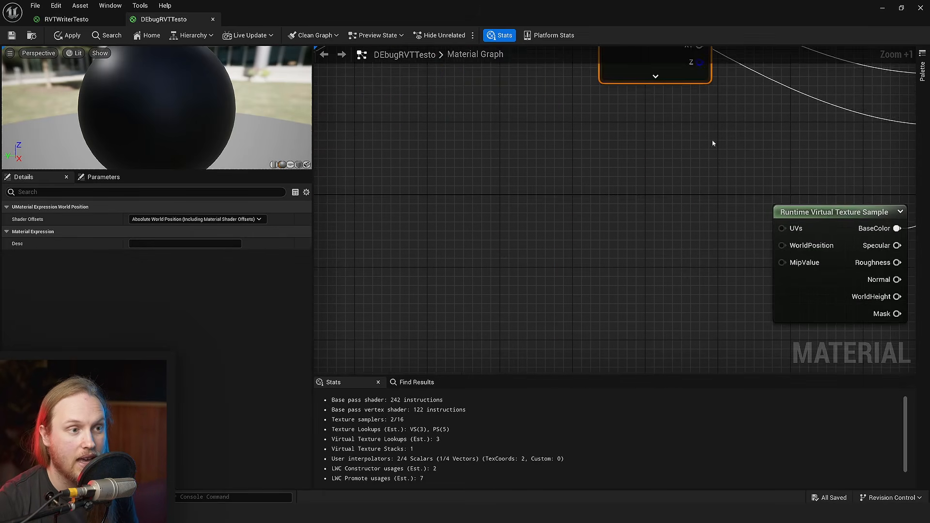
right_drag(713, 140, 601, 238)
drag(542, 142, 472, 222)
click(532, 255)
drag(516, 242, 846, 246)
right_drag(533, 233, 481, 148)
- Connect the Runtime Virtual Texture Sample's Normal to the material's Normal, save the material, and return to the level
scroll(481, 148, down, 1)
drag(640, 276, 727, 355)
click(610, 303)
right_drag(728, 355, 696, 230)
click(13, 36)
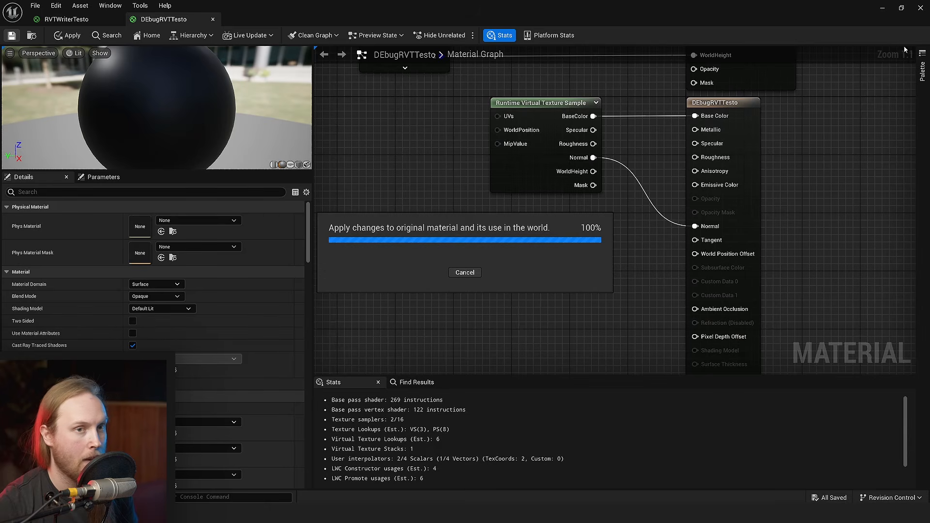
click(884, 10)
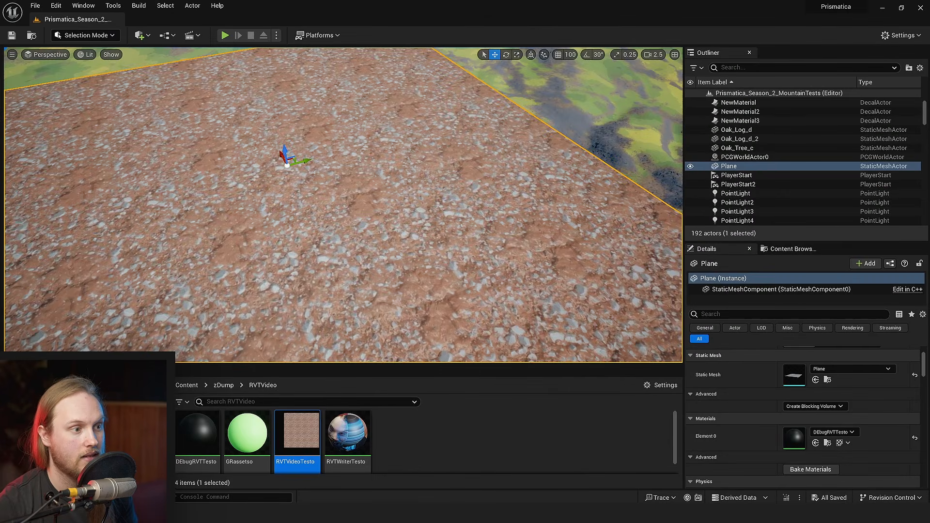
- Duplicate the Plane and move the copy, with Cast Shadow off, farther back over the landscape
key(w)
mouse_move(428, 268)
right_down()
mouse_move(418, 267)
mouse_move(427, 268)
right_up()
key(s)
key(w)
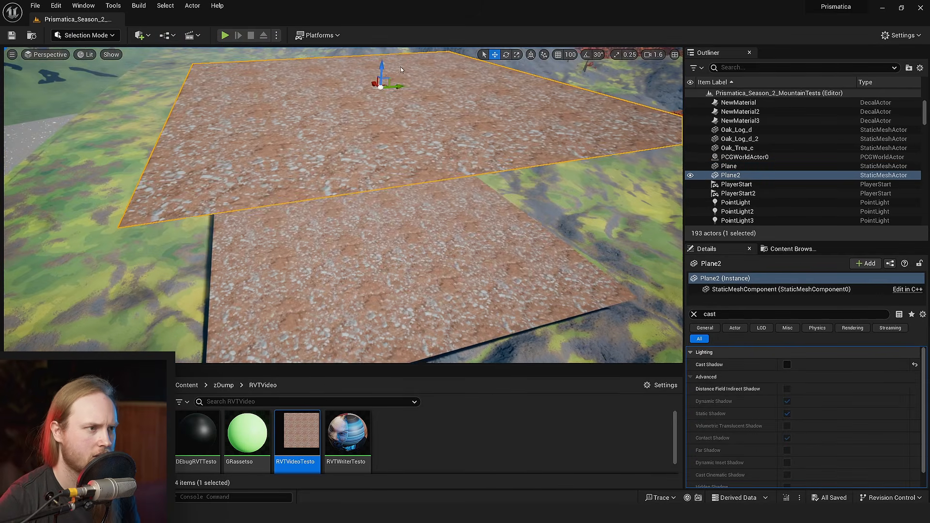
drag(384, 85, 424, 74)
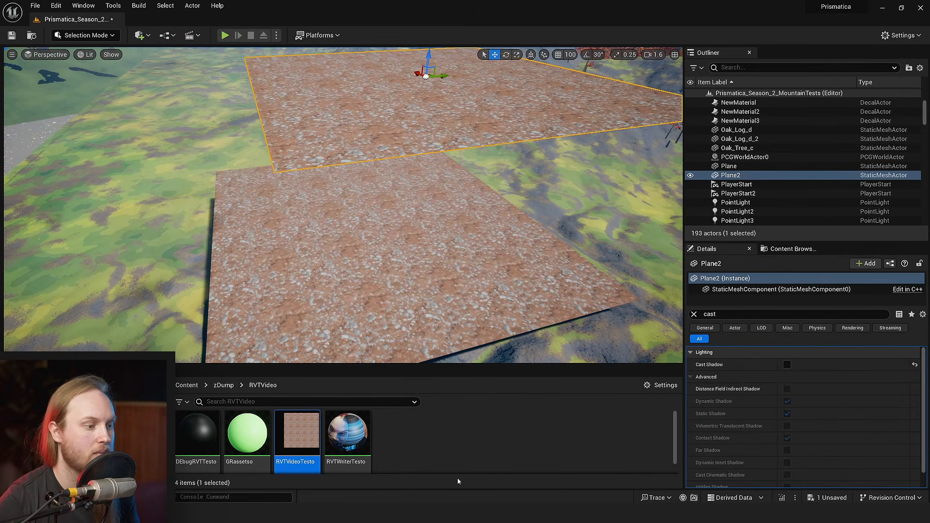
click(433, 449)
key(s)
right_drag(426, 242, 430, 239)
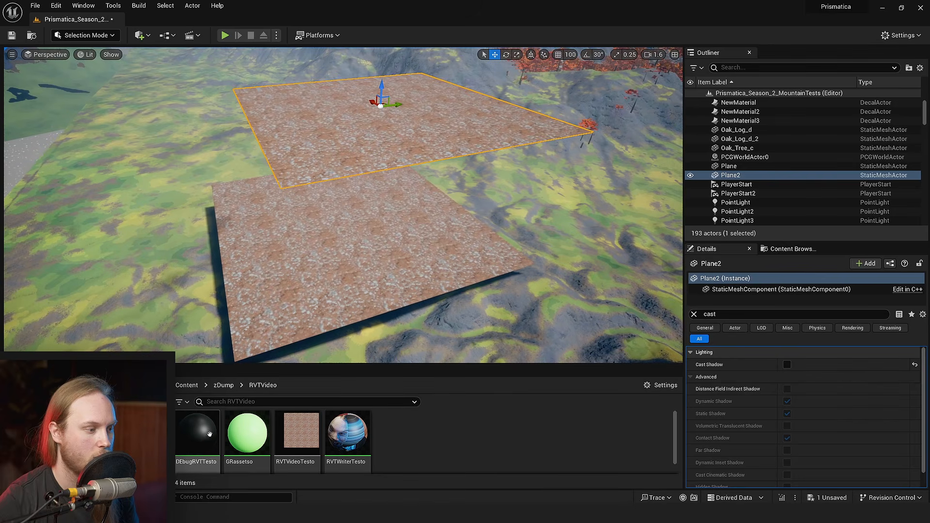
- Apply DEbugRVTTesto to the duplicated plane, and create and open a new material in the RVTVideo folder
drag(204, 437, 426, 129)
right_click(419, 450)
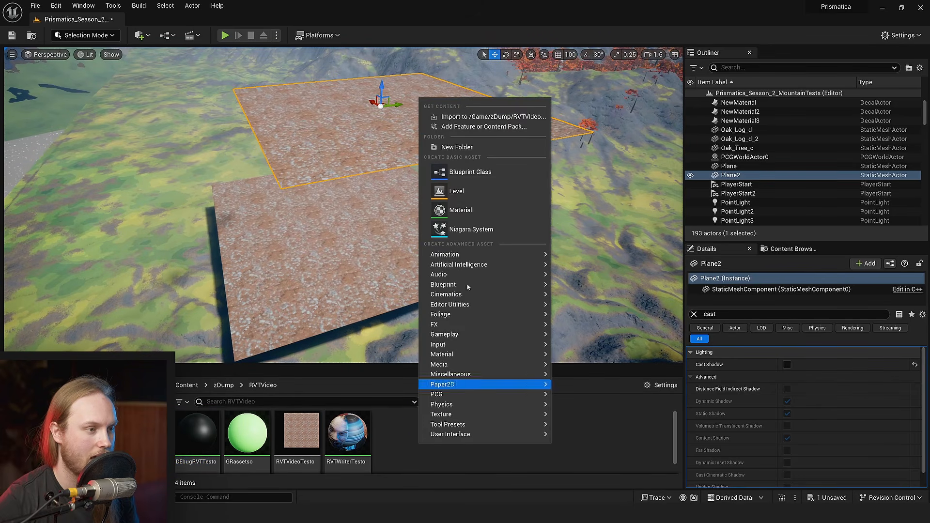
click(478, 208)
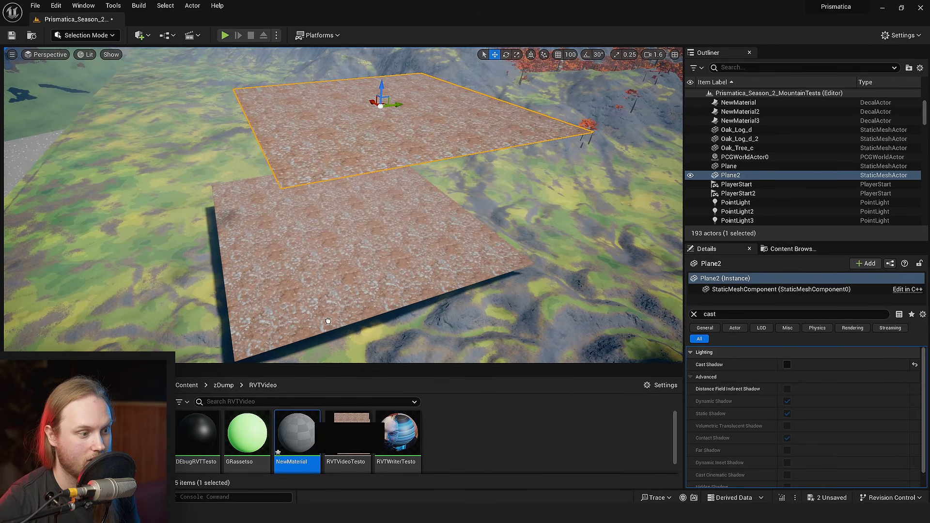
double_click(296, 434)
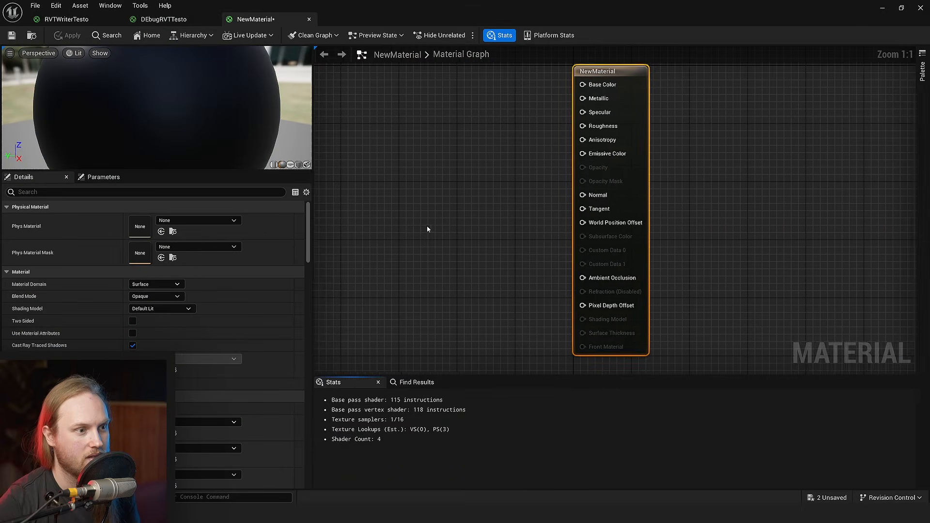
- Add a Runtime Virtual Texture Sample to the new material, connect its Normal to Base Color, and save
right_drag(426, 229, 506, 177)
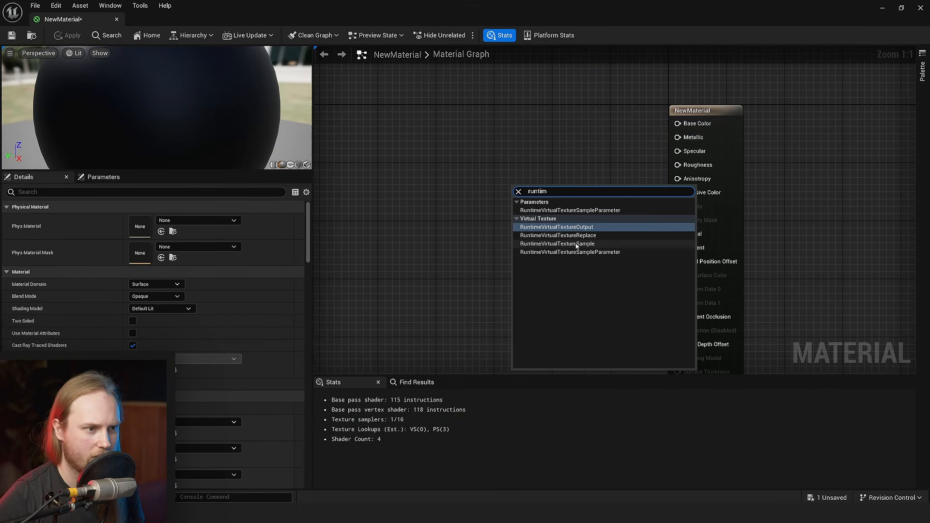
click(577, 245)
right_drag(576, 243, 516, 258)
drag(516, 267, 456, 218)
click(514, 224)
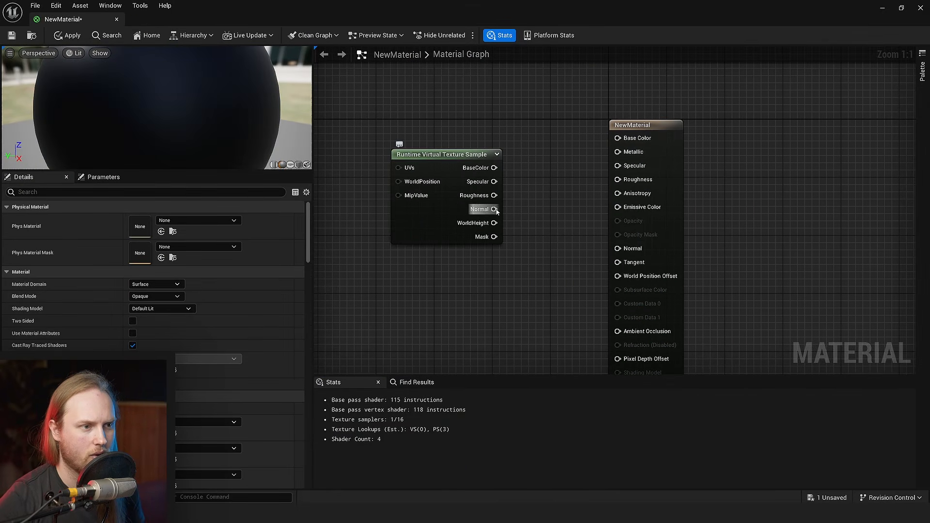
drag(625, 139, 625, 139)
click(12, 35)
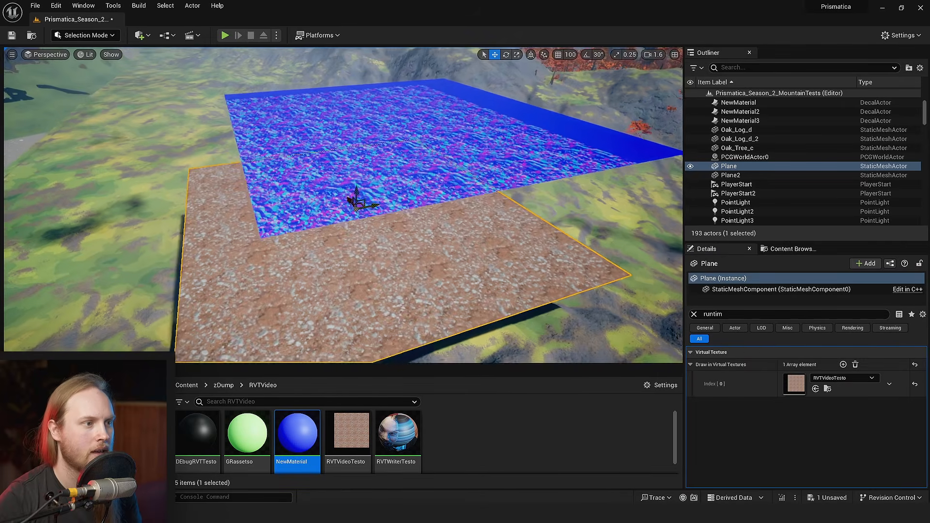
- Rotate the original Plane beneath the duplicate to compare the virtual texture normals displayed on the duplicate
right_drag(403, 144, 399, 175)
drag(372, 190, 387, 216)
right_drag(388, 216, 388, 200)
key(e)
drag(373, 184, 361, 209)
mouse_move(361, 208)
right_down()
mouse_move(362, 217)
mouse_move(361, 209)
right_up()
drag(362, 232, 344, 234)
right_drag(344, 233, 348, 227)
- Switch the level viewport to the World Normal buffer visualization
click(85, 56)
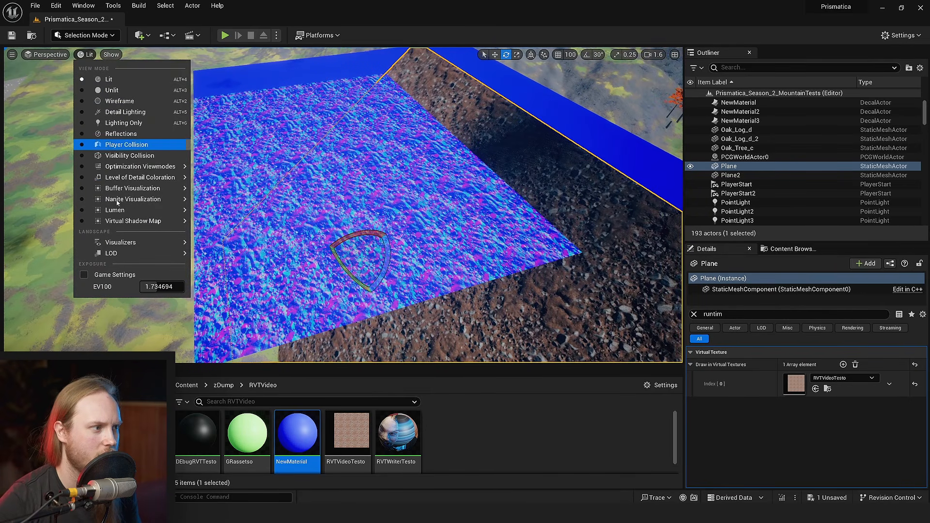
mouse_move(123, 193)
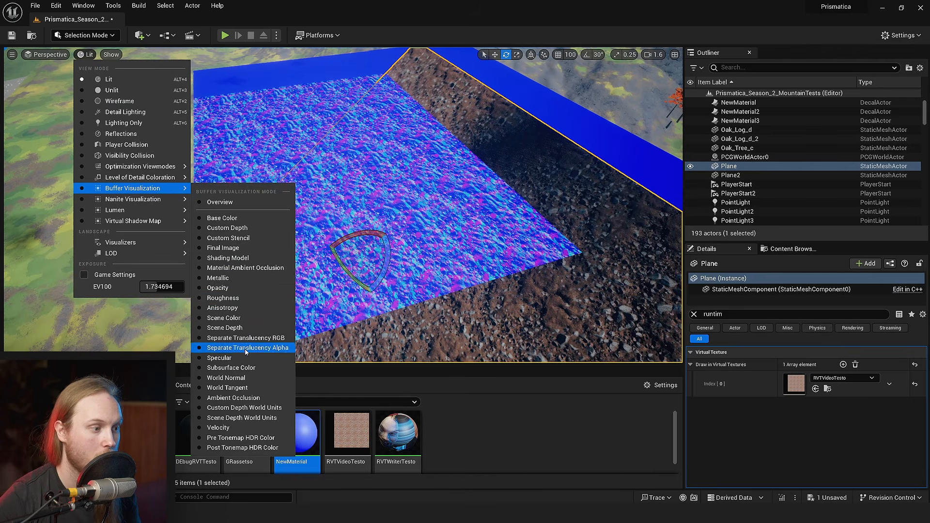
click(225, 378)
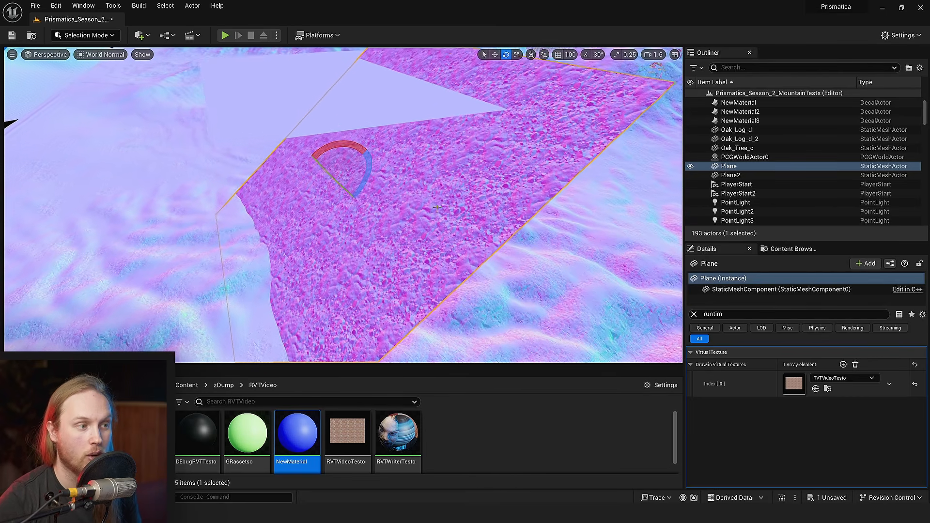
- Undo the original Plane's rotation, return the level viewport to Lit, and save the level
mouse_move(337, 137)
mouse_down()
mouse_move(311, 146)
mouse_move(302, 183)
mouse_move(307, 162)
mouse_move(342, 135)
mouse_move(367, 147)
mouse_move(339, 137)
mouse_up()
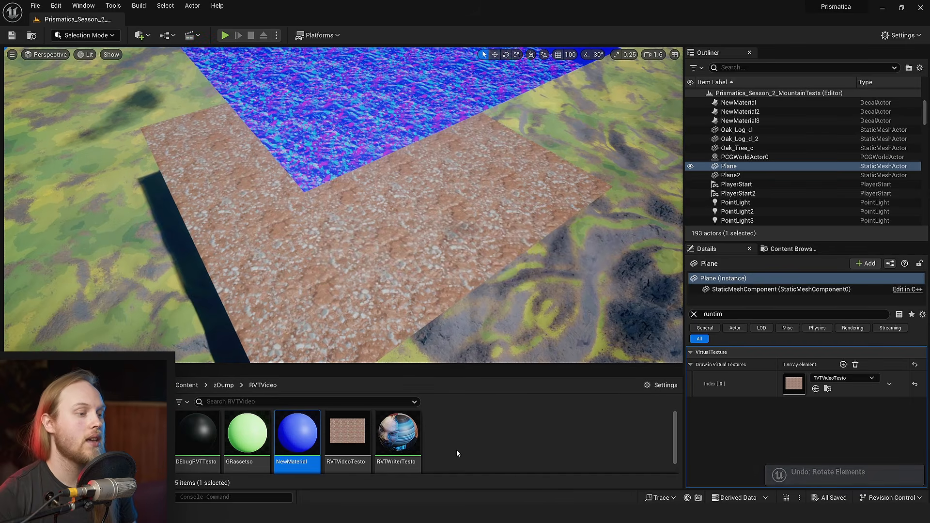
scroll(346, 264, up, 1)
key(ctrl+s)
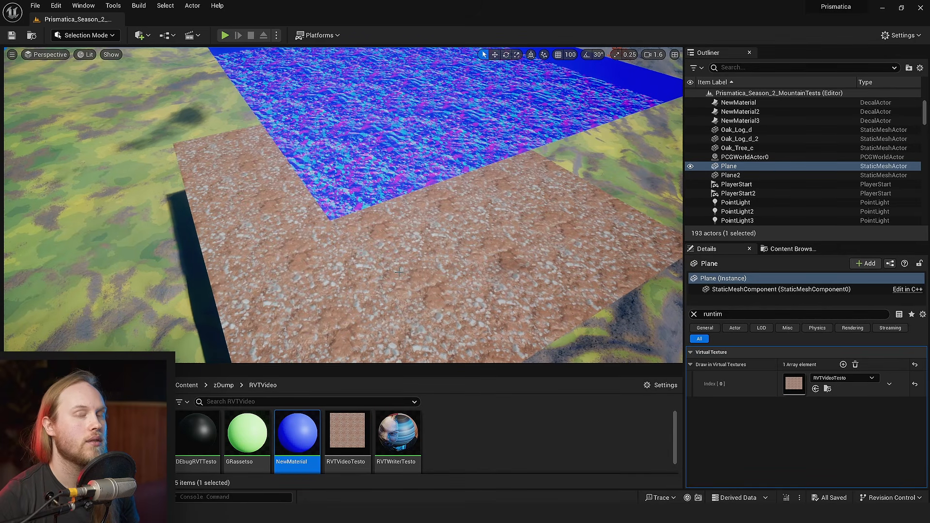
right_drag(399, 272, 431, 272)
click(470, 450)
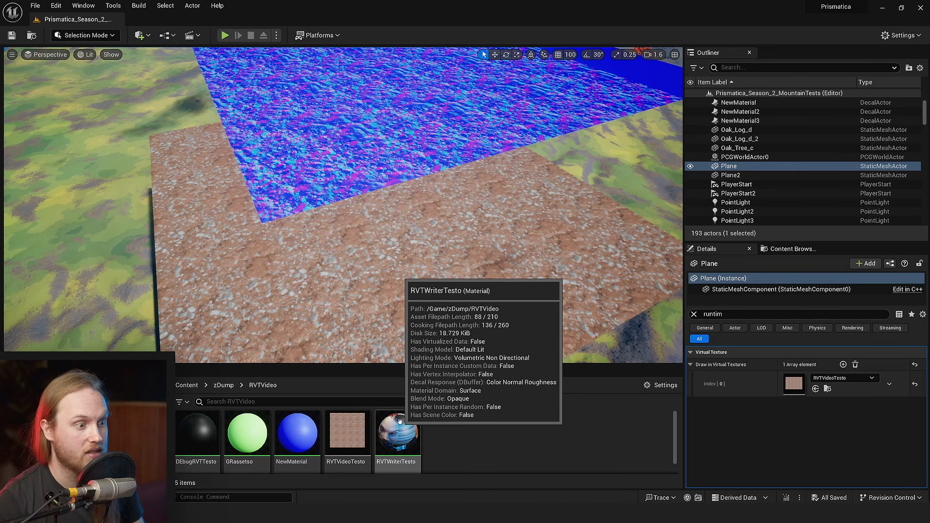
- Open DEbugRVTTesto and add a Tangent Space to World Space TransformVector fed by the MF_UnpackNormal result
double_click(198, 433)
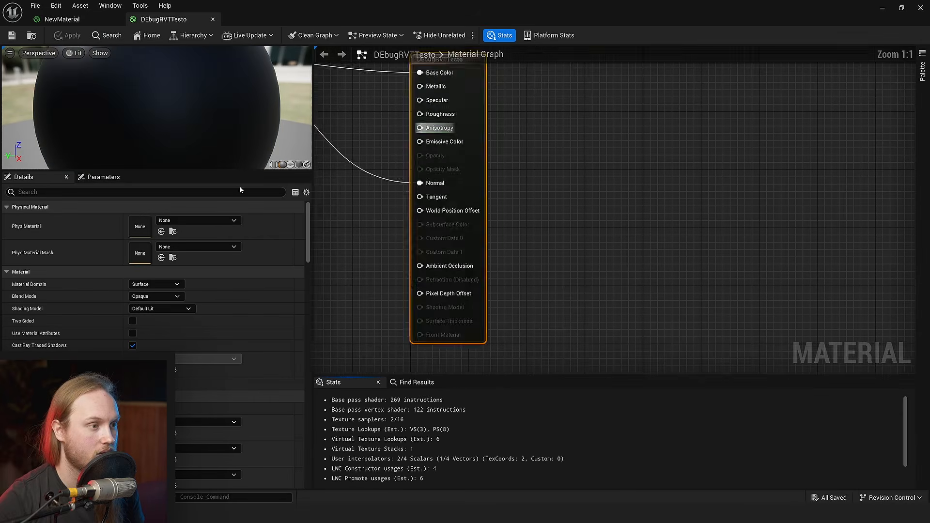
scroll(427, 197, up, 4)
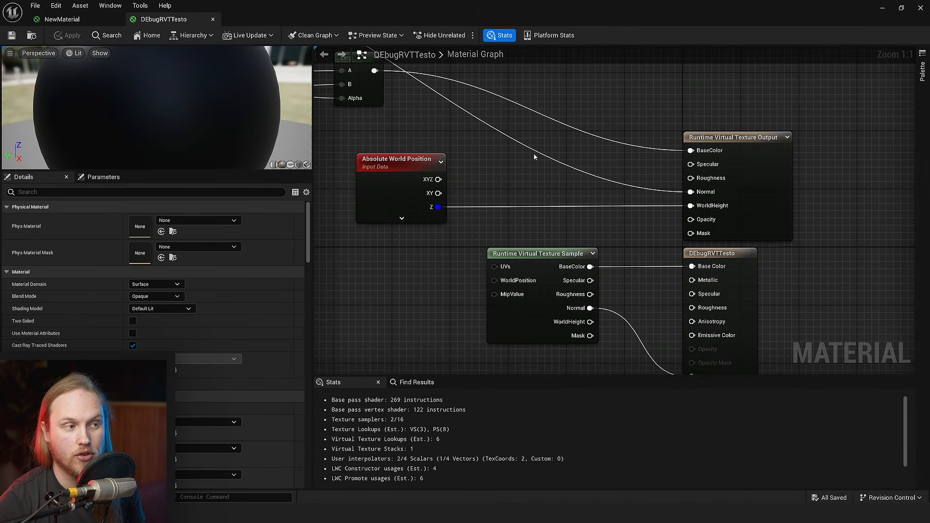
scroll(533, 152, down, 3)
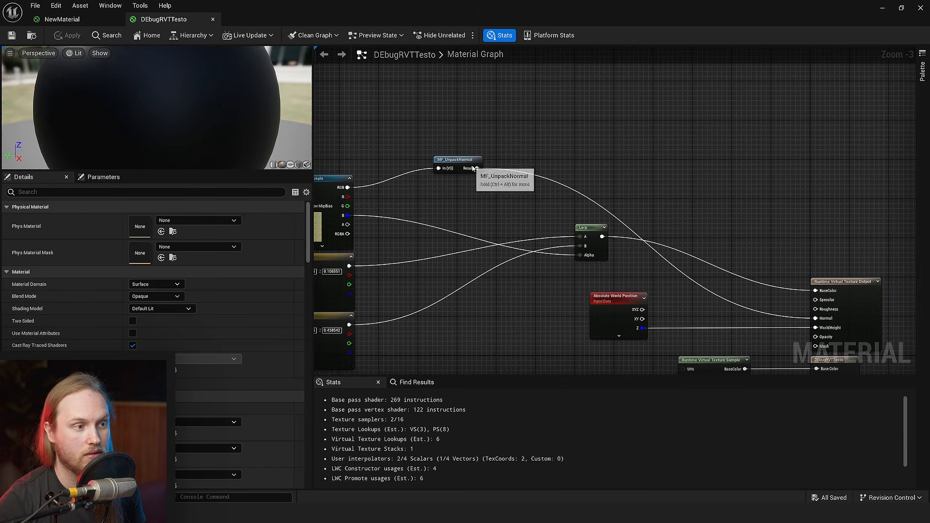
drag(477, 168, 563, 144)
text(transform)
key(Return)
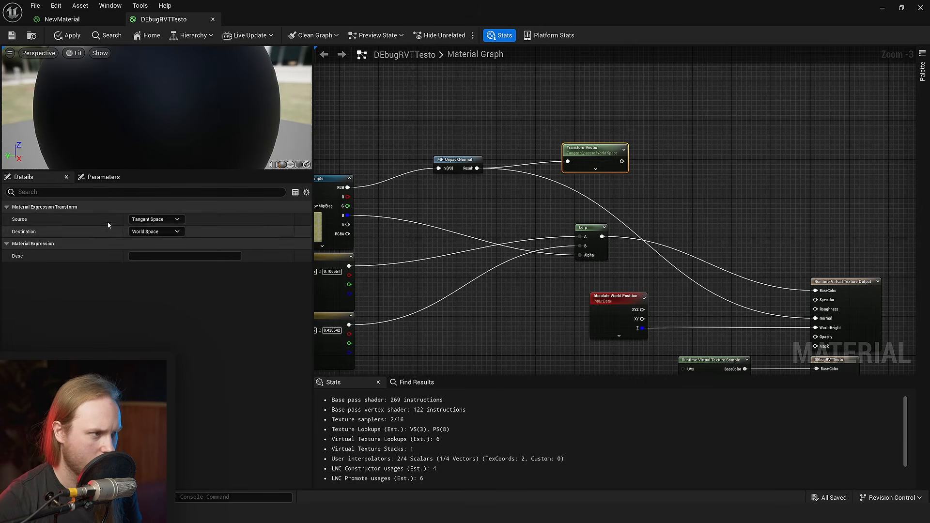
- Connect the TransformVector output to the Runtime Virtual Texture Output's Normal input and save the material
scroll(649, 183, up, 4)
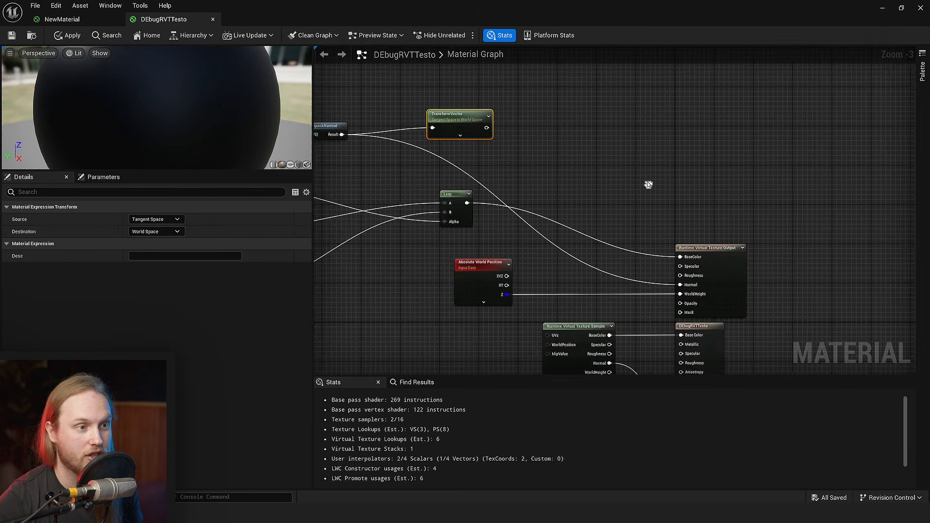
drag(428, 76, 602, 186)
click(605, 183)
right_drag(603, 186, 527, 122)
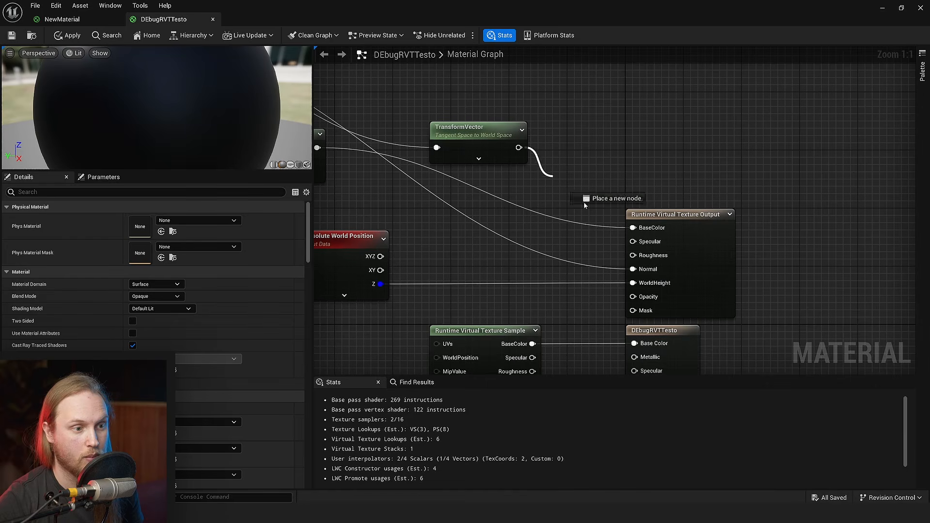
drag(632, 271, 628, 270)
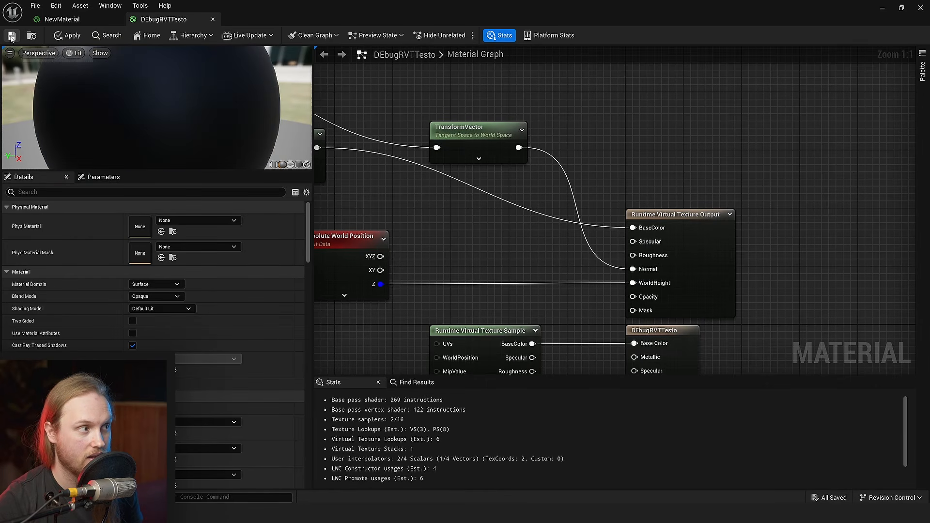
key(ctrl+s)
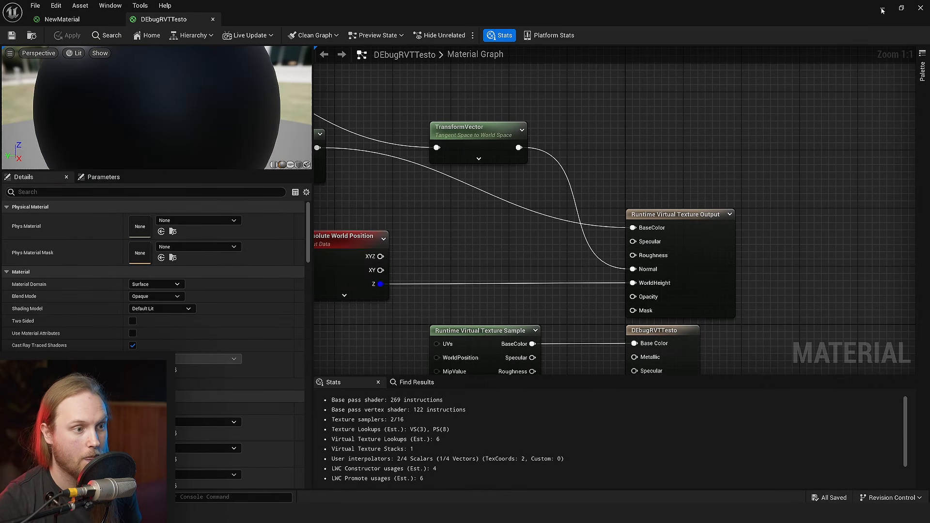
- Return to the level, rotate the original Plane to test the world-space normals on the duplicate, and undo the rotation
click(883, 8)
key(s)
key(e)
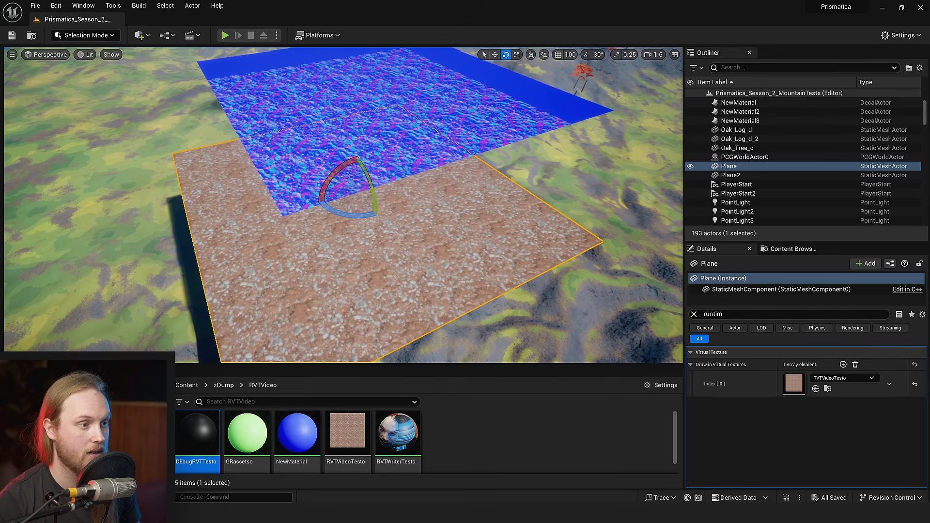
drag(372, 181, 343, 167)
key(ctrl+z)
key(ctrl+s)
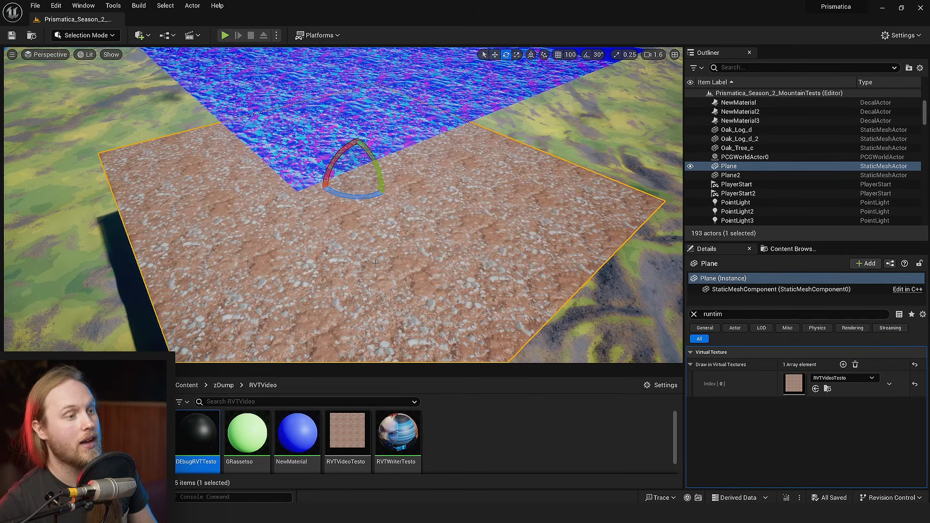
- Switch the level viewport to the World Normal buffer visualization and rotate the original Plane to inspect its sampled normals
click(85, 54)
mouse_move(133, 188)
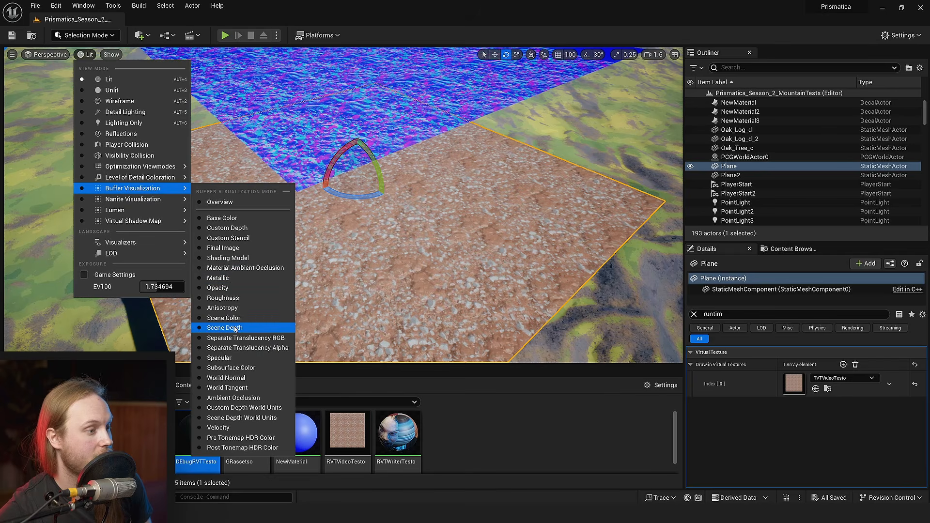
click(236, 379)
drag(342, 154, 310, 199)
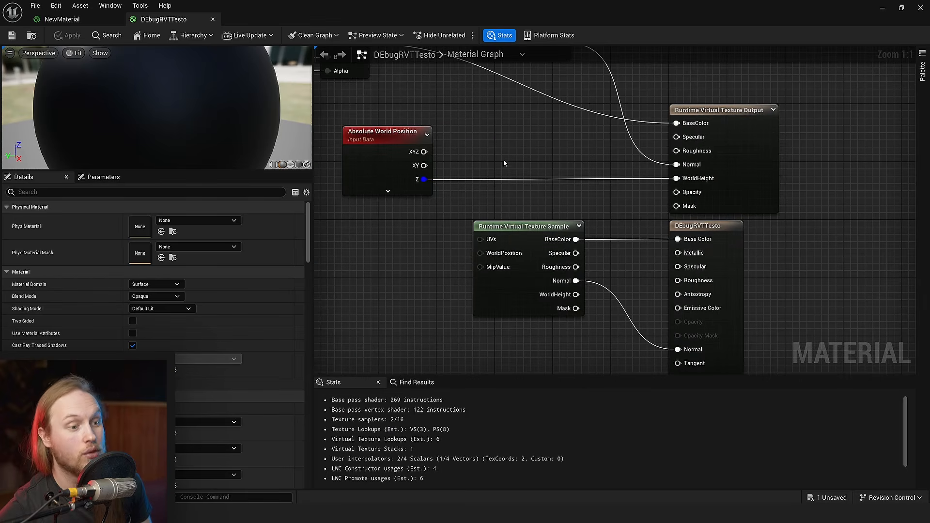
- In DEbugRVTTesto, insert a copied TransformVector set to World Space to Tangent Space between the virtual texture sample's Normal and the material's Normal
right_drag(501, 150, 496, 215)
click(510, 109)
right_drag(507, 271, 521, 131)
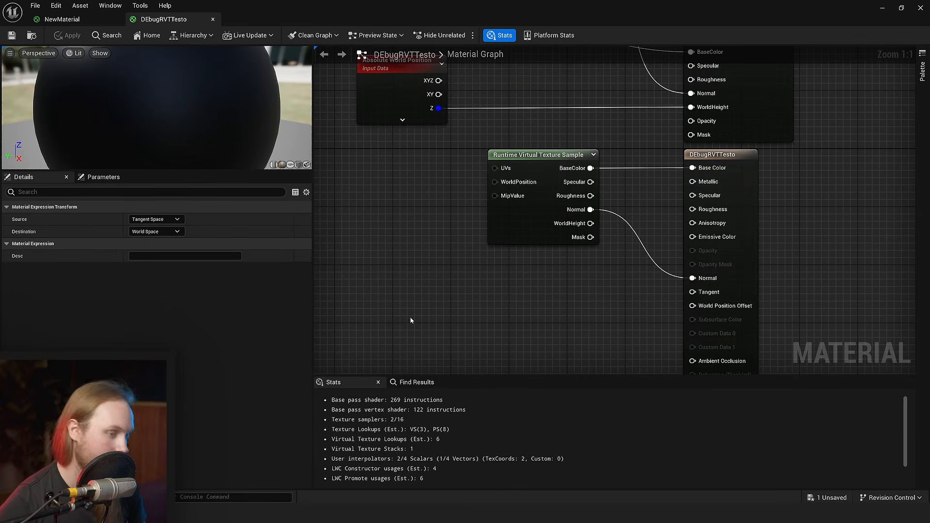
key(ctrl+v)
drag(463, 334, 523, 293)
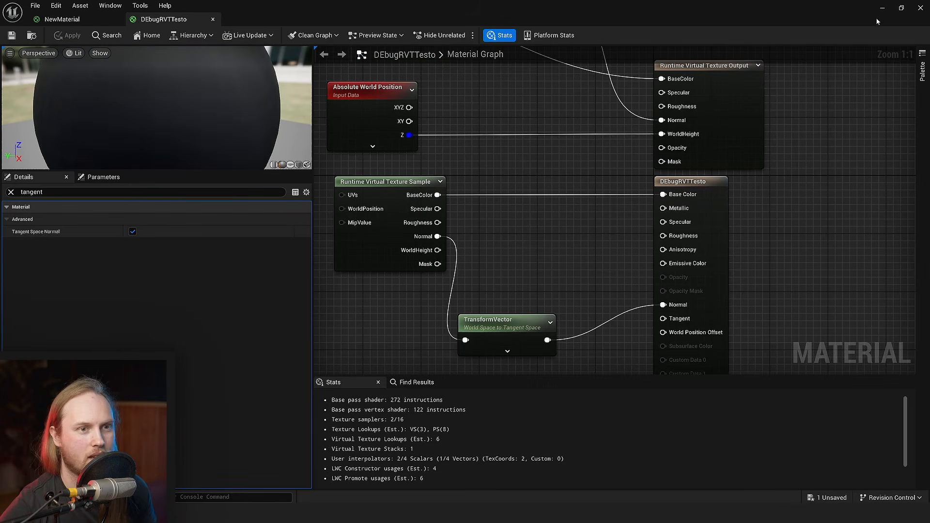
- Rotate the original Plane in the World Normal view to test the converted normals, undo the rotation, and return to Lit
click(882, 11)
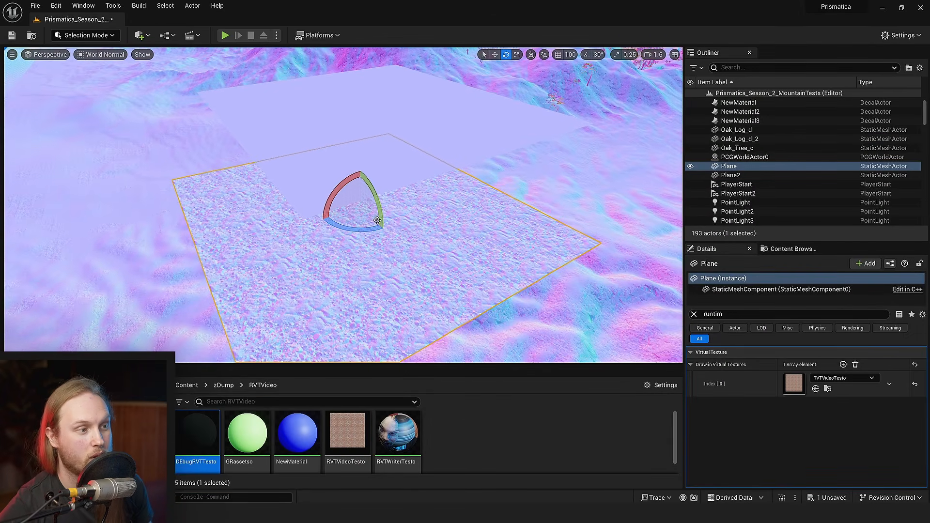
mouse_move(344, 180)
mouse_down()
mouse_move(357, 167)
mouse_move(334, 201)
mouse_move(350, 184)
mouse_move(341, 182)
mouse_up()
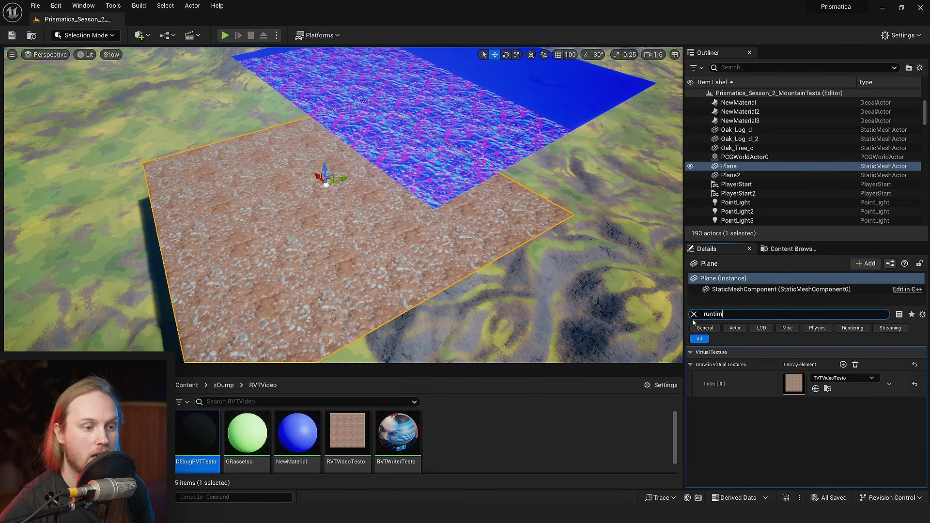
right_drag(649, 310, 625, 332)
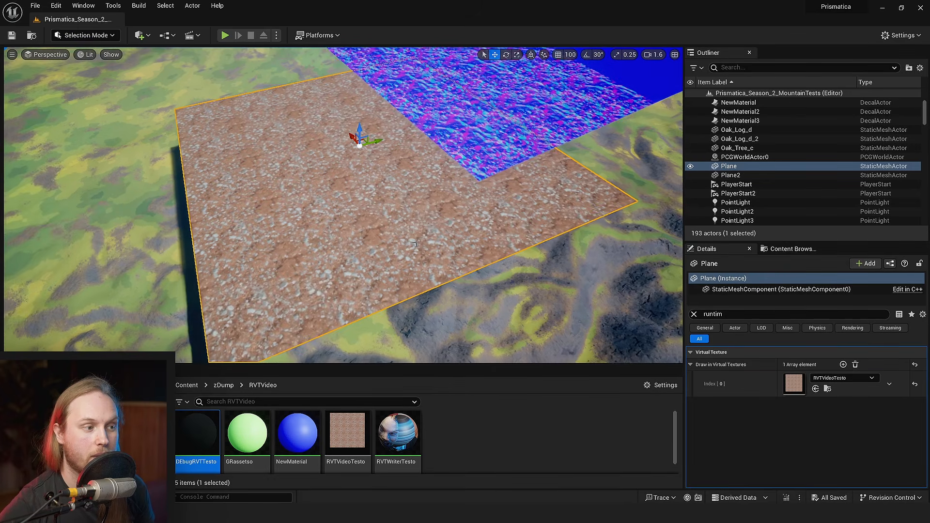
- Replace the original Plane's static mesh with SM_Mountain_01
click(694, 315)
click(756, 289)
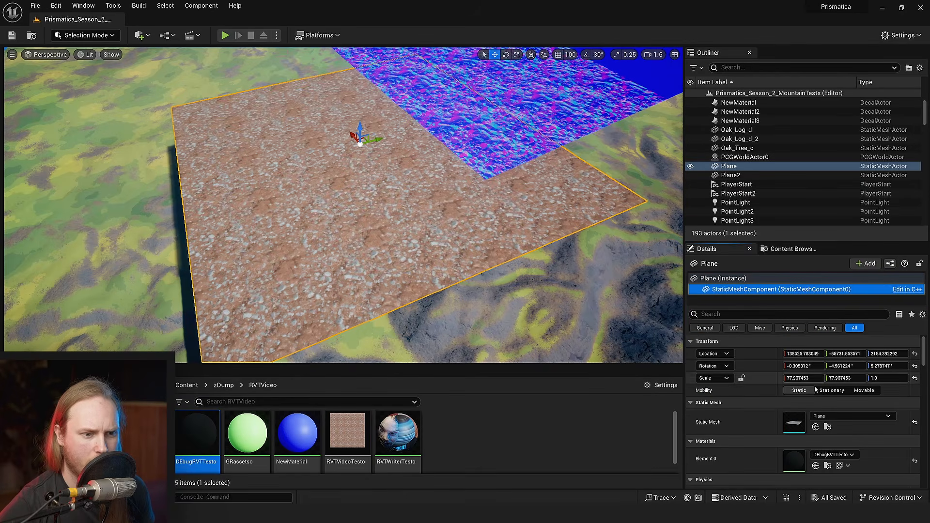
click(839, 417)
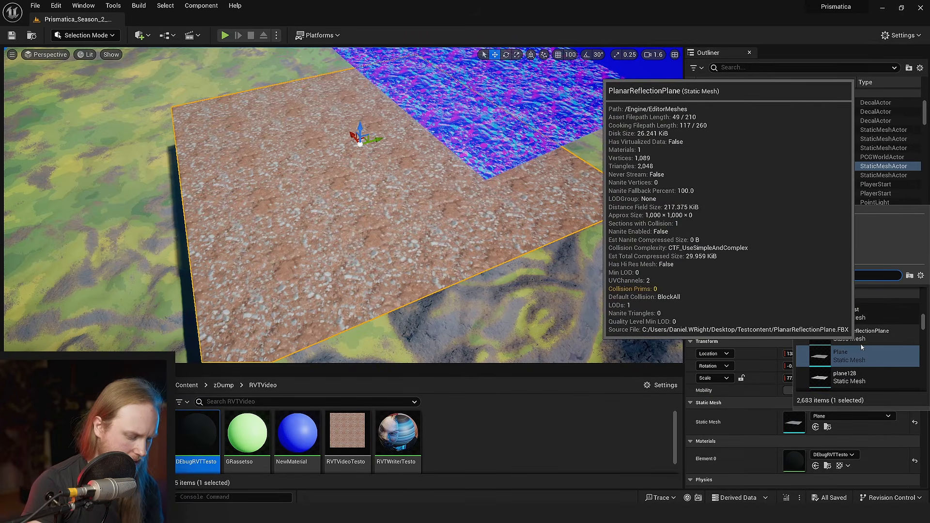
text(mount)
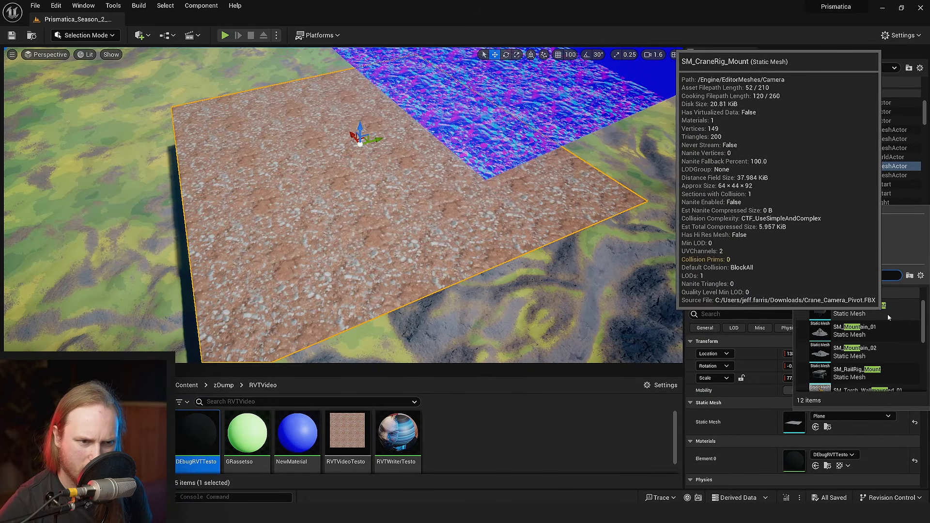
click(873, 329)
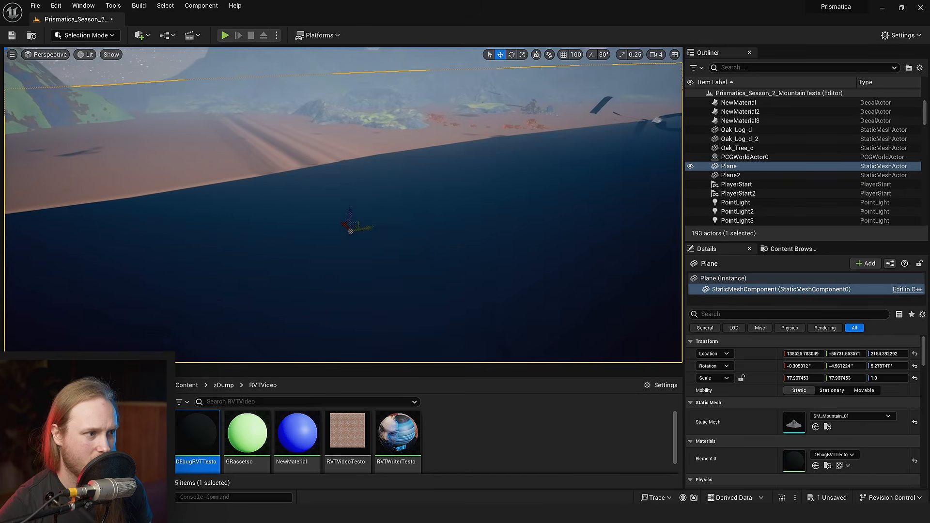
- Scale the mountain mesh down to about 0.44, 0.44, 0.07 and position it beneath the duplicate plane
key(r)
drag(350, 226, 346, 237)
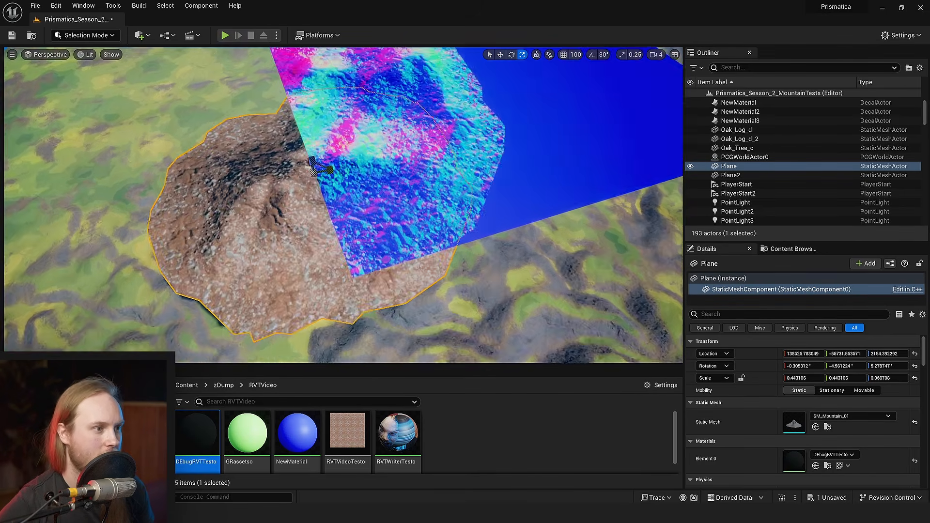
right_drag(331, 167, 287, 188)
drag(293, 187, 381, 176)
right_drag(381, 176, 381, 173)
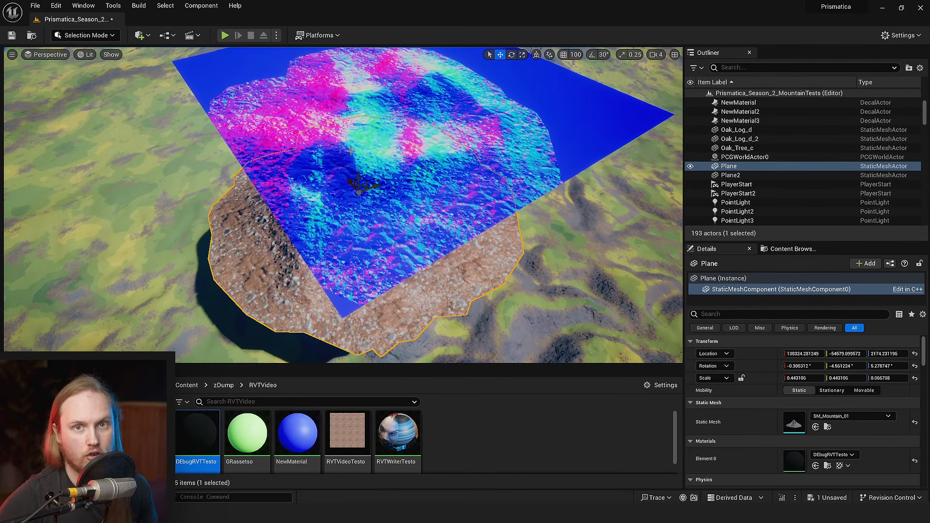
- Move the duplicate plane clear of the mountain mesh to compare the mountain with its virtual texture normals
right_drag(450, 199, 431, 199)
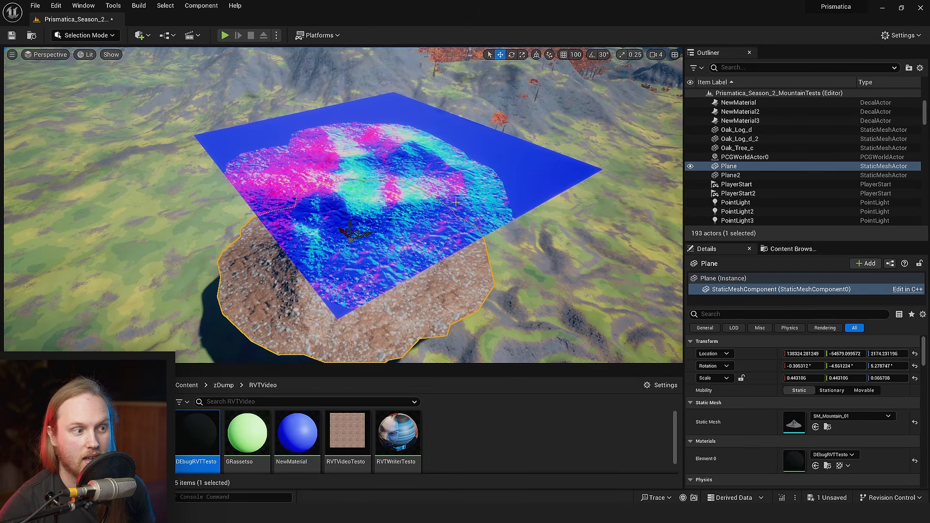
click(430, 199)
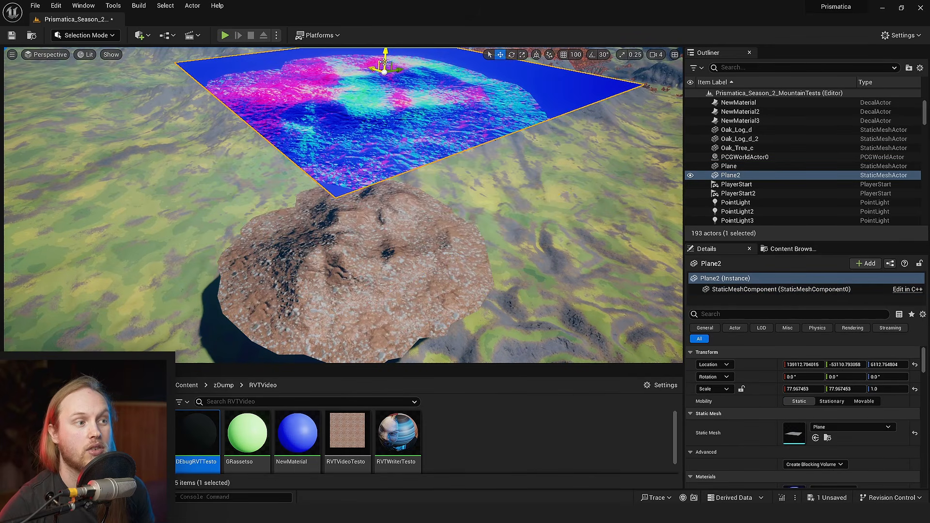
drag(411, 61, 501, 103)
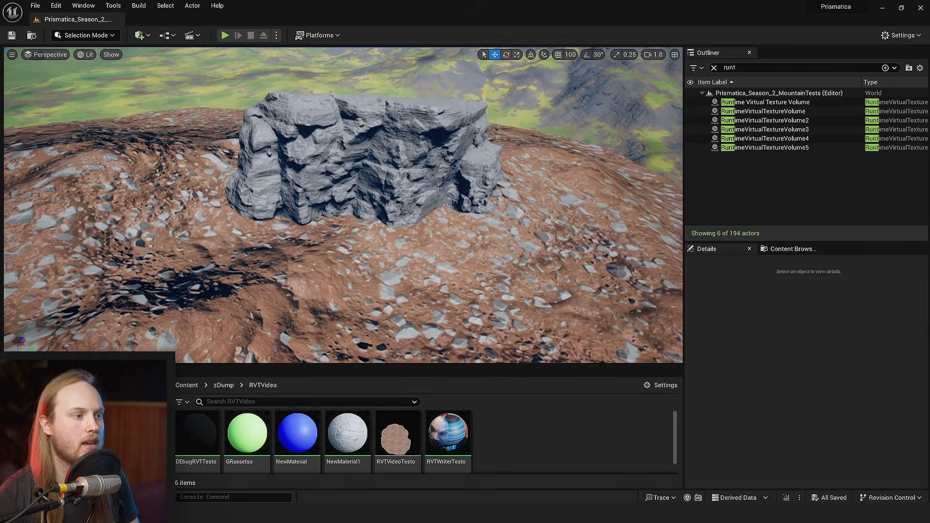
click(438, 188)
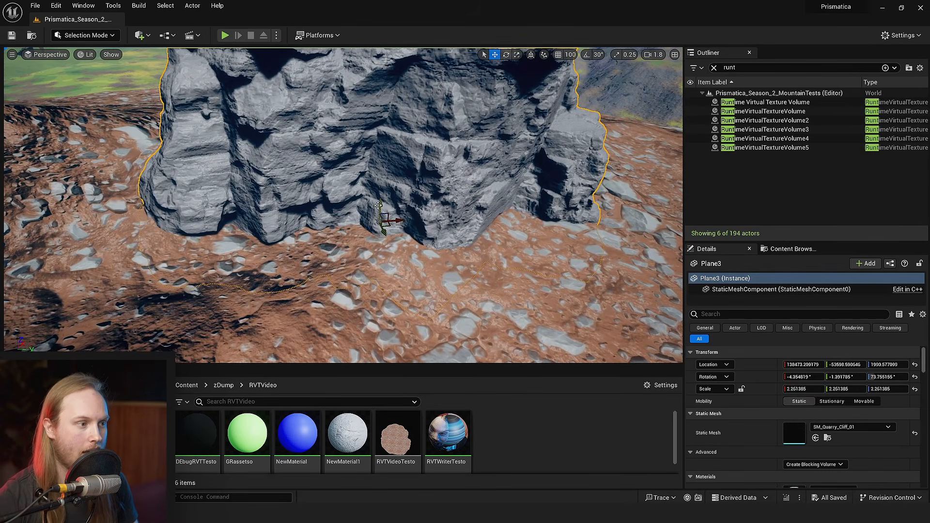
- Raise the SM_Quarry_Cliff_01 rock slightly on the mountain to a Z location of about 1940
drag(379, 206, 380, 206)
key(w)
scroll(380, 206, down, 4)
right_drag(380, 206, 427, 201)
key(w)
key(s)
scroll(379, 206, up, 1)
key(f)
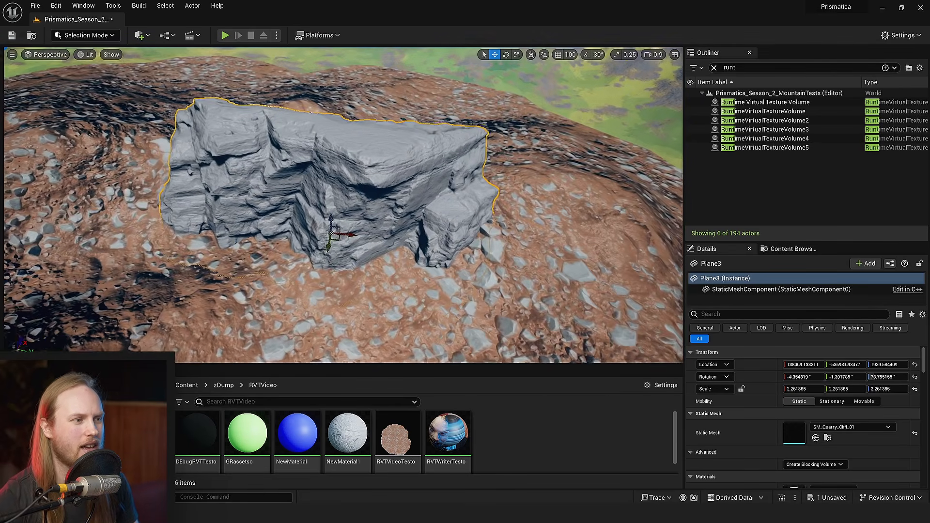
- Duplicate the quarry cliff, and rotate and position the copy on another part of the mountain
key(e)
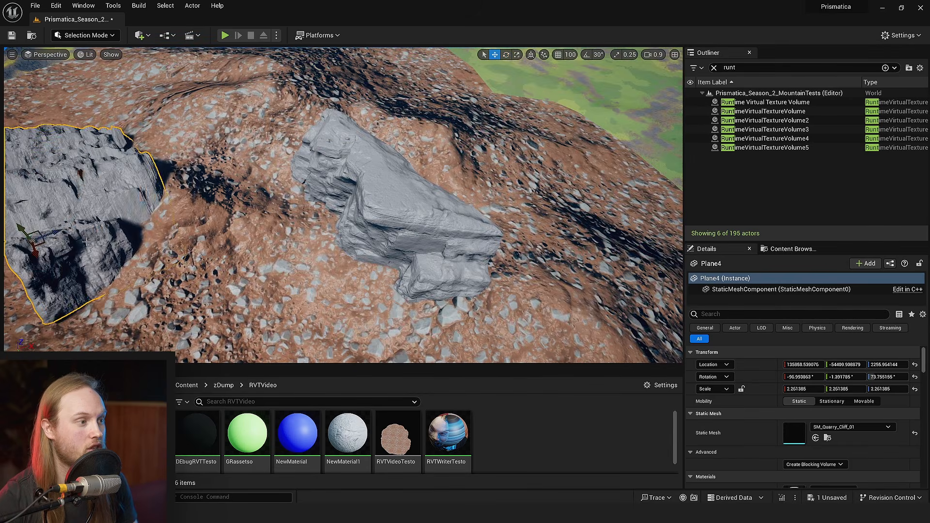
right_drag(86, 241, 56, 241)
key(w)
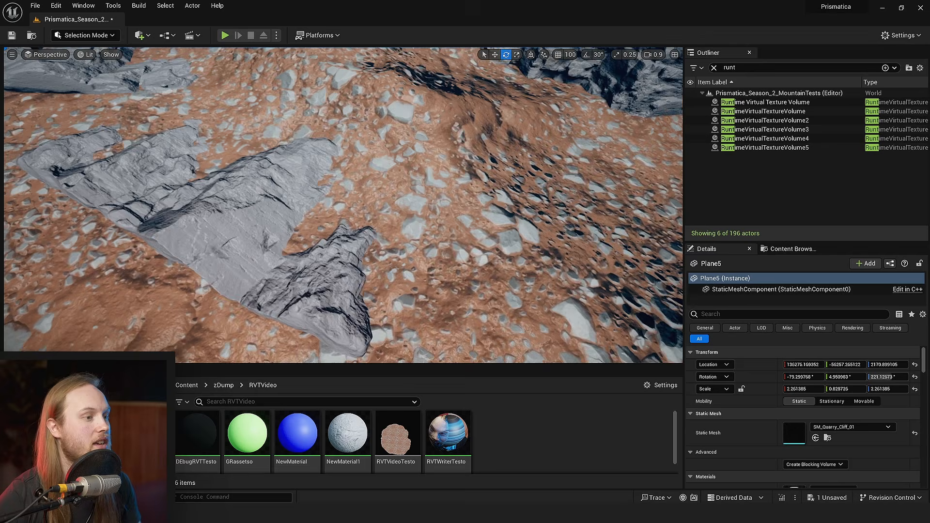
- Rotate and place a second, flattened quarry cliff copy among the rocks on the mountain, and save the level
key(w)
right_drag(343, 205, 378, 208)
key(s)
key(w)
scroll(326, 197, up, 3)
key(ctrl+s)
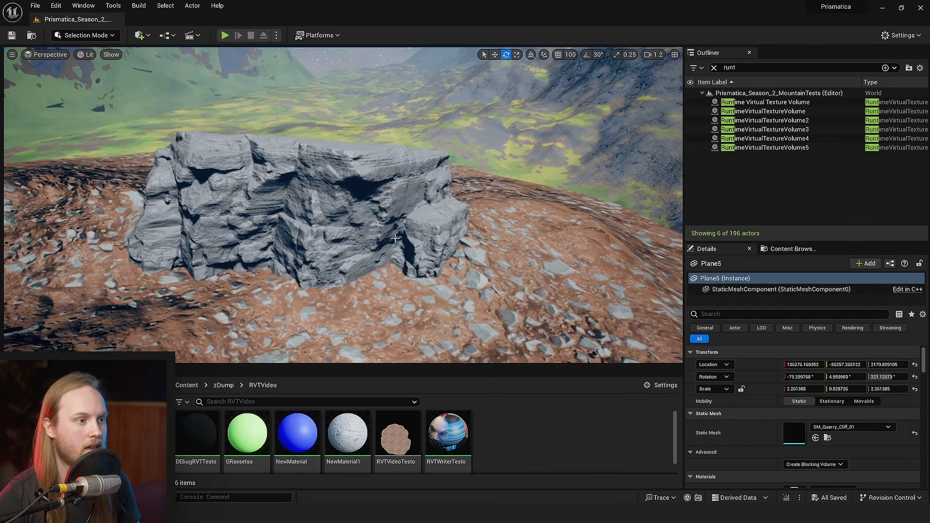
- Examine the existing runtime virtual texture volumes to see which virtual texture each one uses and how they cover the mountain area
key(w)
right_drag(396, 239, 433, 229)
click(774, 119)
click(777, 112)
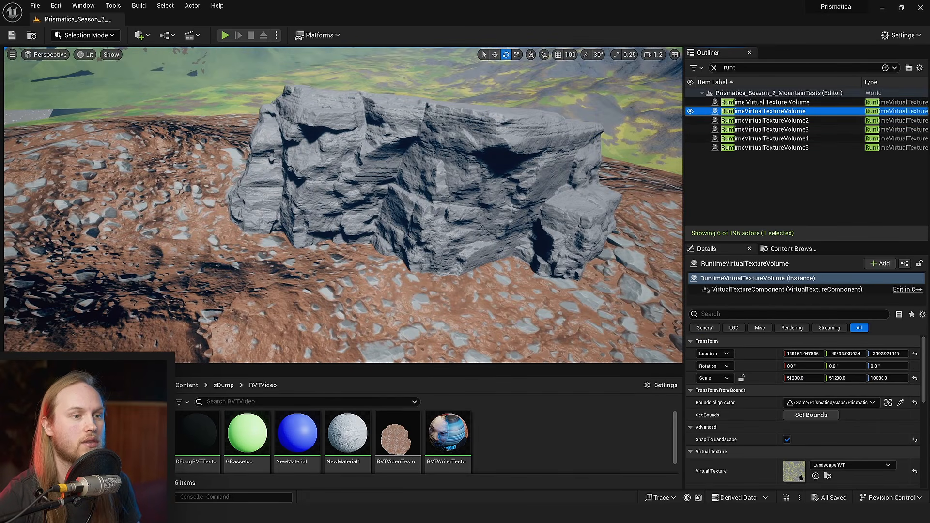
key(s)
right_drag(667, 159, 667, 158)
scroll(667, 158, up, 5)
click(805, 121)
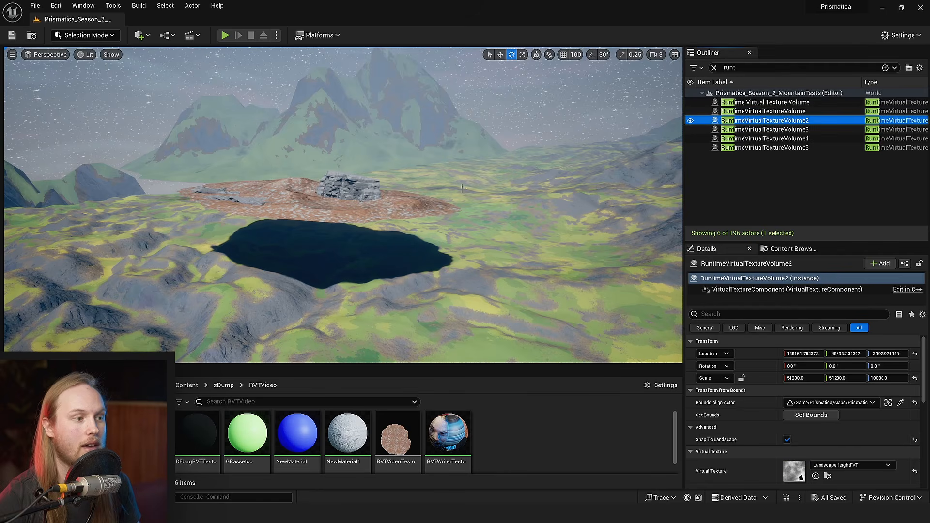
right_drag(348, 204, 302, 213)
mouse_move(301, 214)
right_down()
mouse_move(320, 218)
mouse_move(310, 205)
right_up()
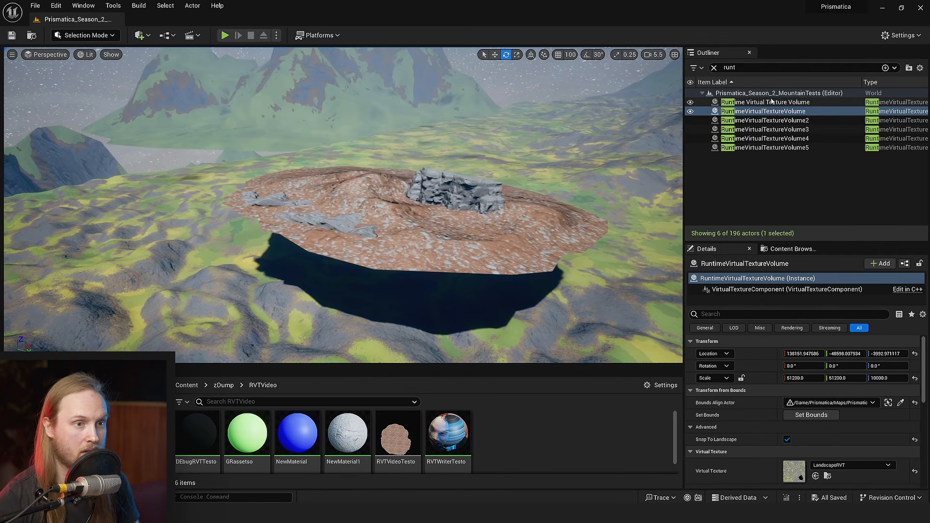
- Duplicate the Runtime Virtual Texture Volume that surrounds the mountain and uses RVTVideoTesto
click(771, 102)
right_drag(649, 155, 669, 138)
key(s)
scroll(178, 258, down, 3)
right_drag(178, 257, 158, 262)
key(w)
key(w)
right_drag(444, 125, 476, 107)
scroll(777, 400, down, 3)
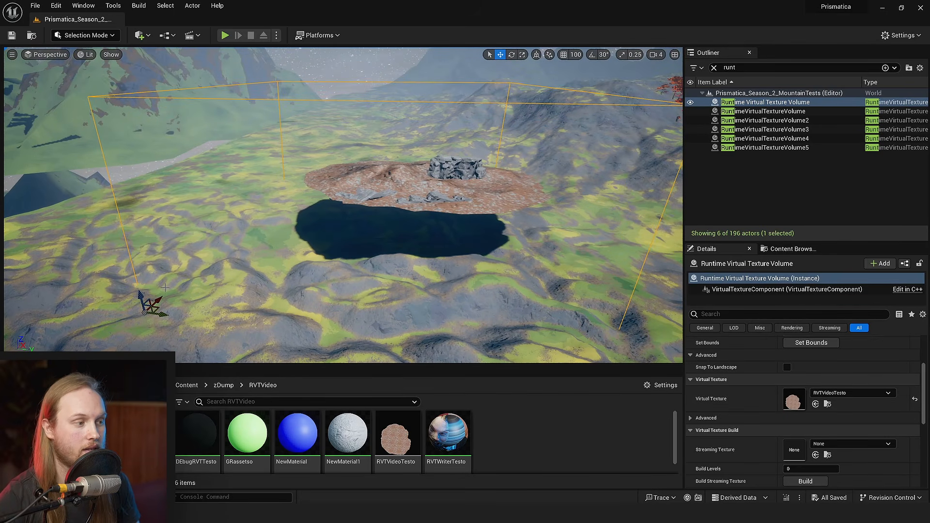
key(ctrl+d)
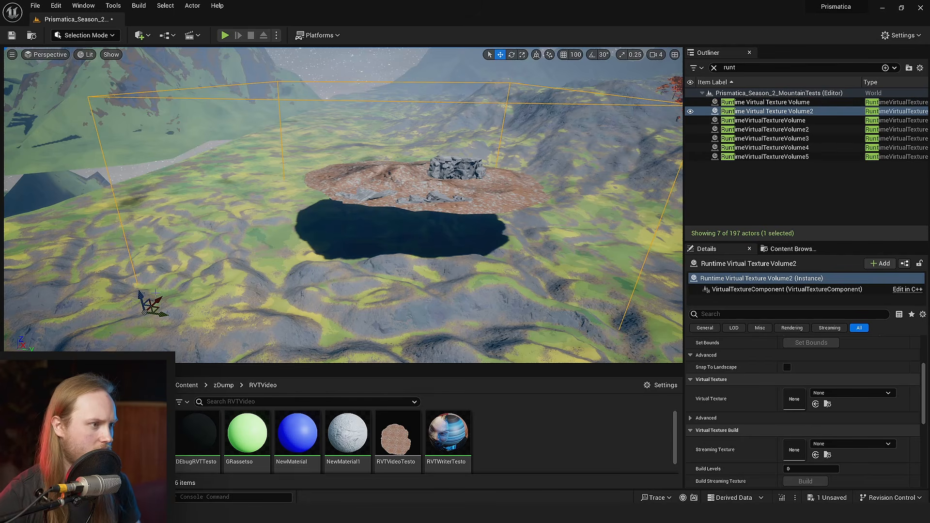
- Create a runtime virtual texture asset named RVTVideoTestoLandHeight in the RVTVideo folder
right_click(550, 427)
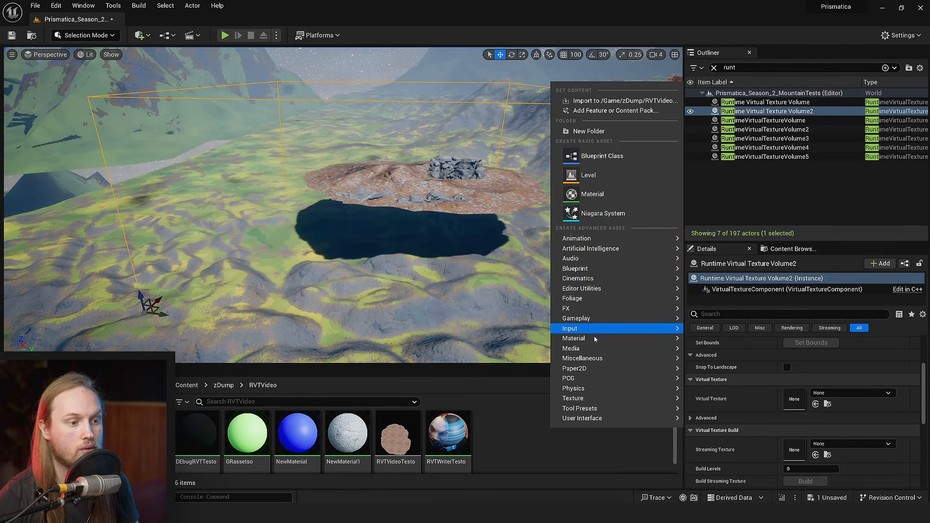
mouse_move(590, 401)
click(746, 415)
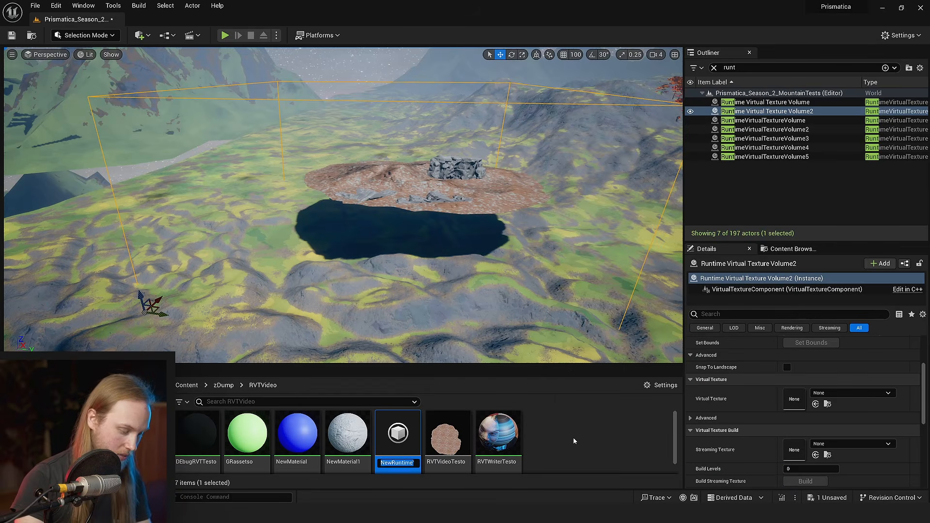
text(RVTVideoTestoL)
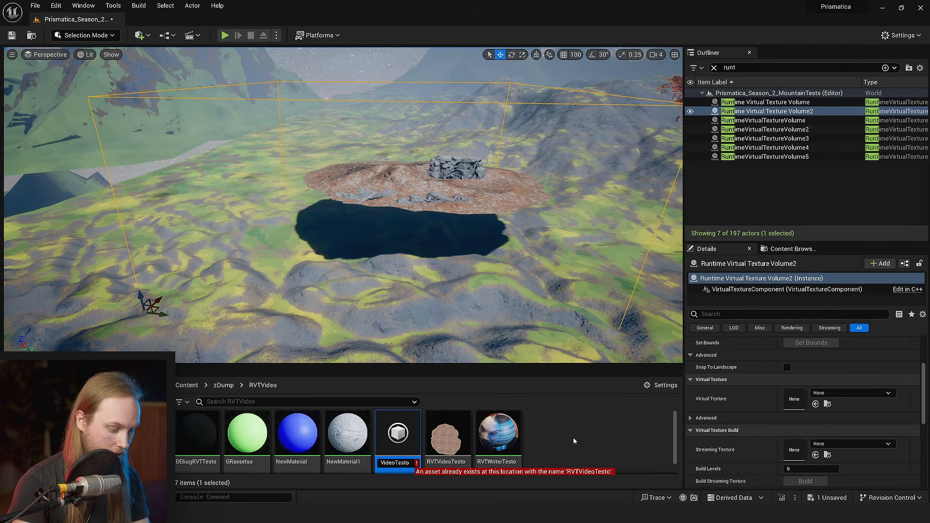
text(andHei)
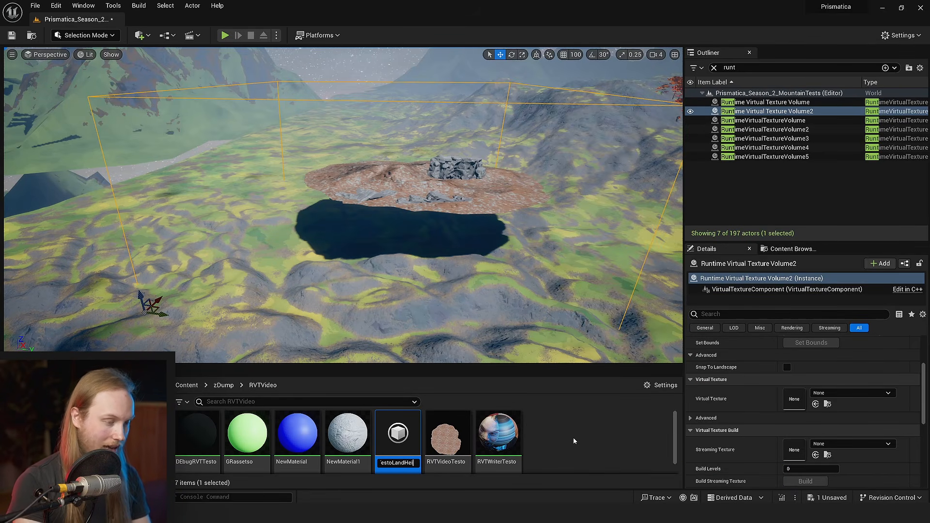
text(ght)
key(Return)
- Configure RVTVideoTestoLandHeight with World Height content and a size of 64 tiles, and save everything
double_click(438, 434)
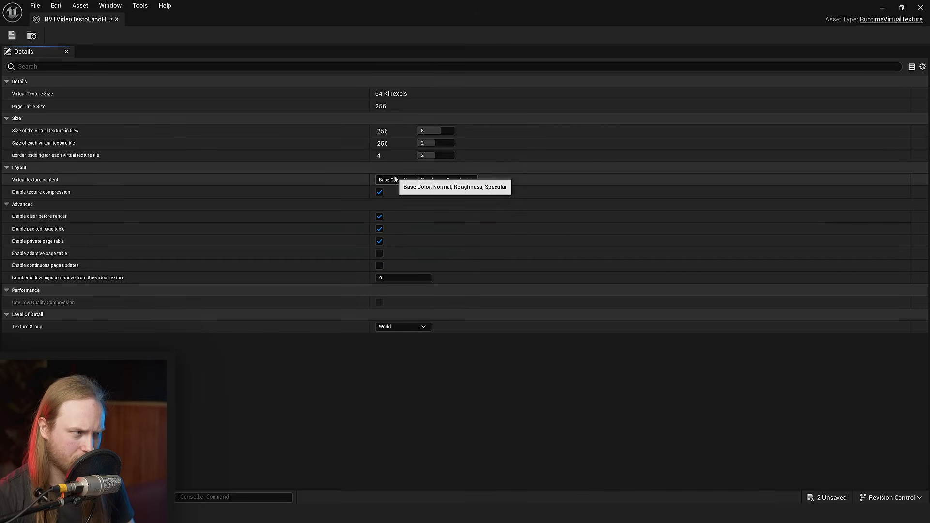
click(396, 181)
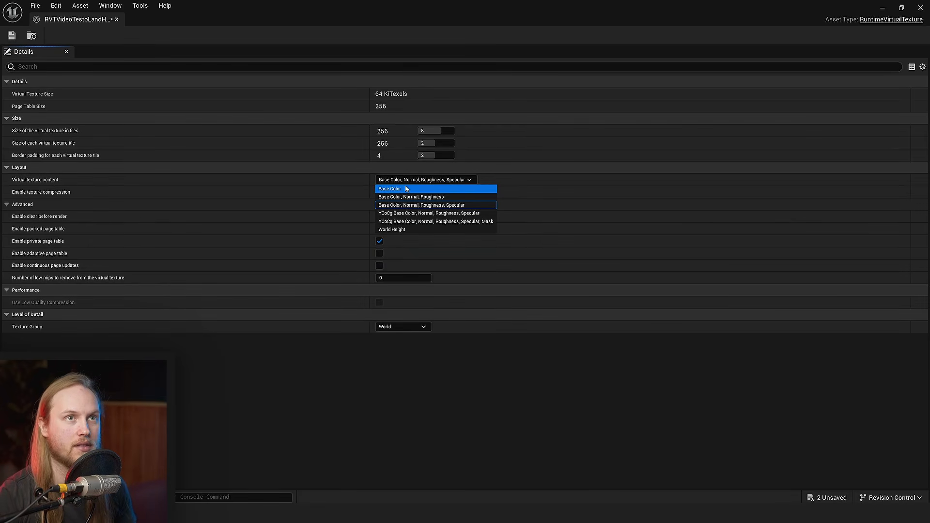
click(394, 230)
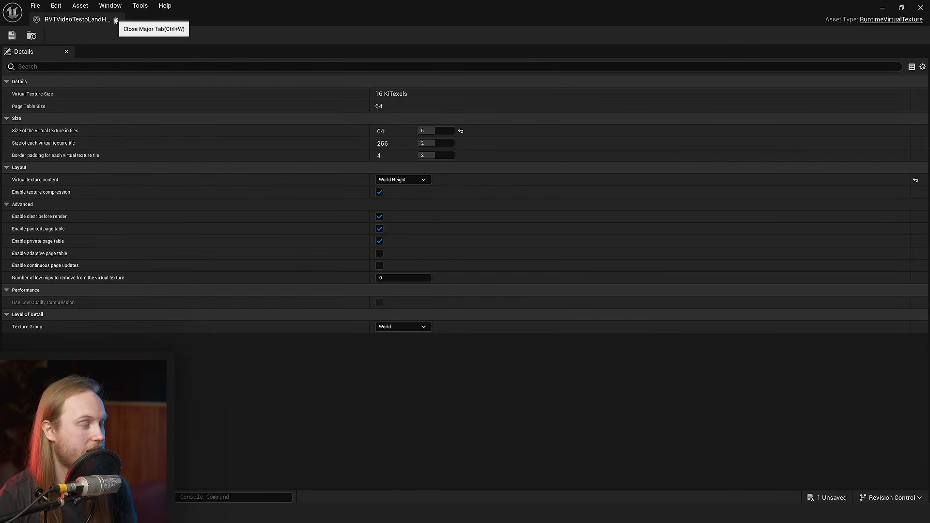
click(116, 20)
key(ctrl+shift+s)
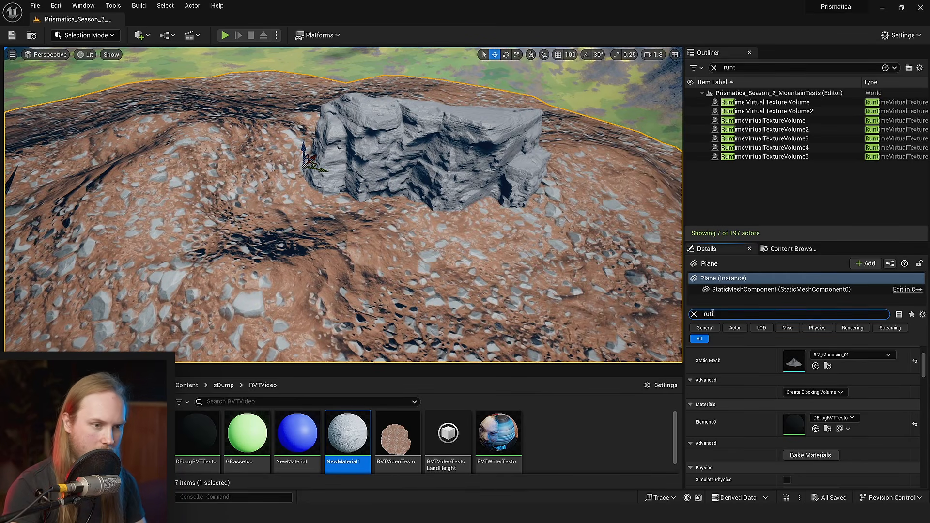
- Assign RVTVideoTestoLandHeight as the second Draw in Virtual Textures entry of the mountain mesh
key(BackSpace)
text(ntime)
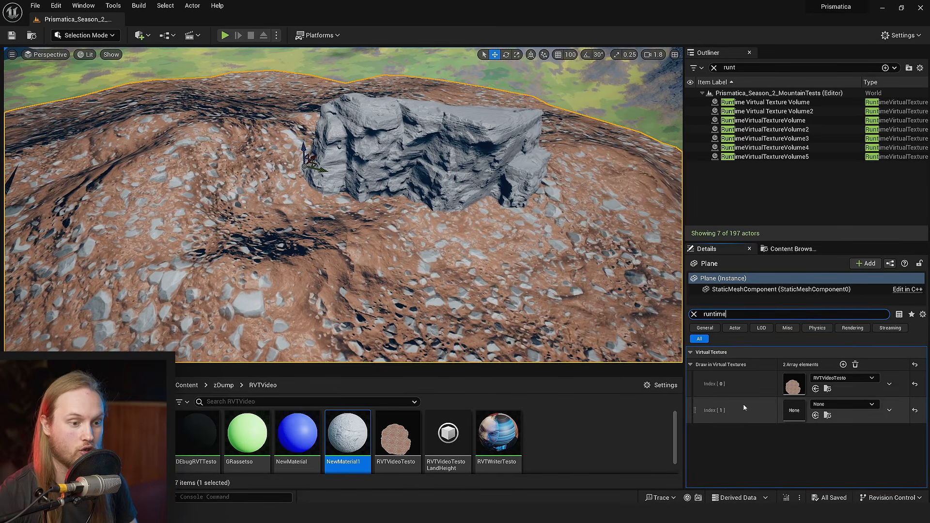
click(833, 407)
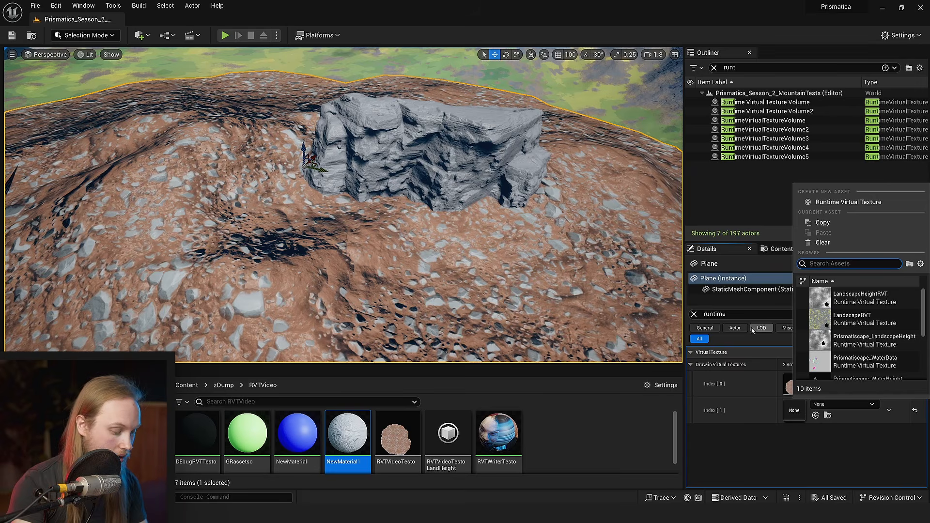
scroll(854, 373, down, 5)
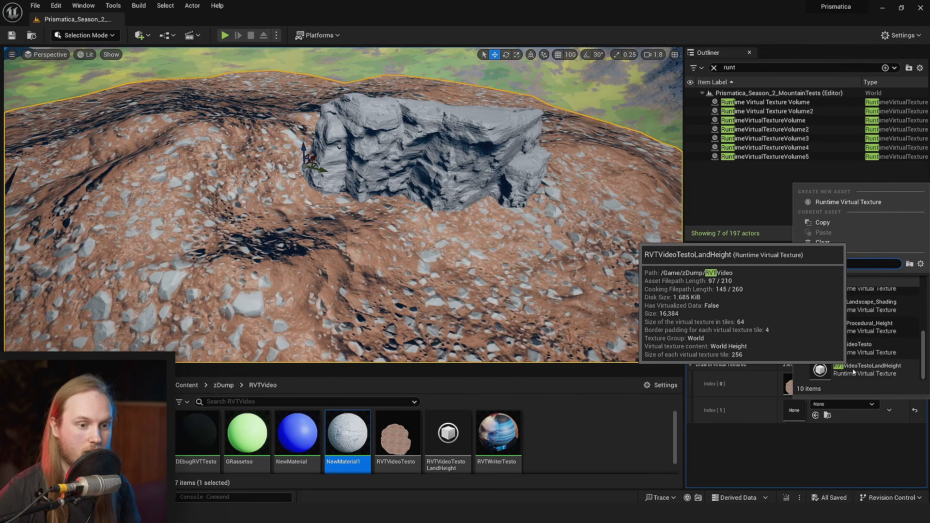
click(853, 373)
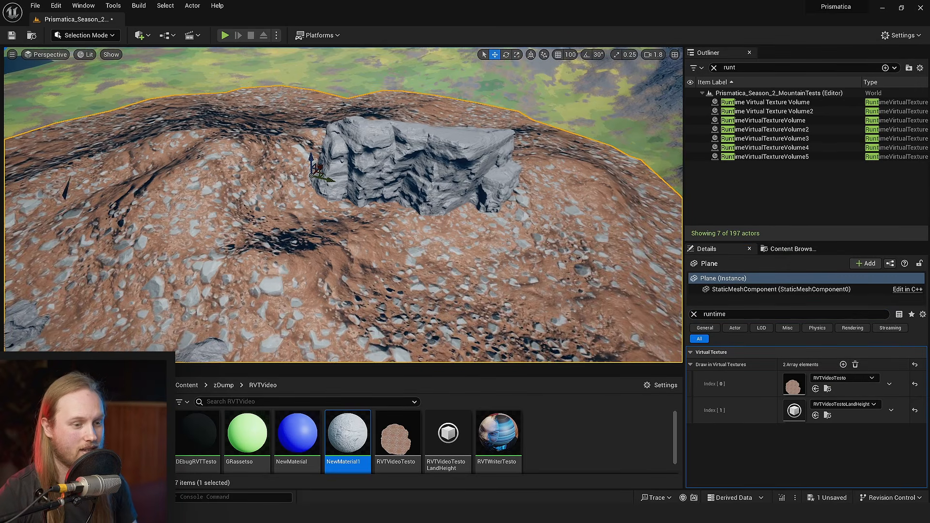
mouse_move(241, 233)
right_down()
mouse_move(242, 244)
mouse_move(241, 234)
right_up()
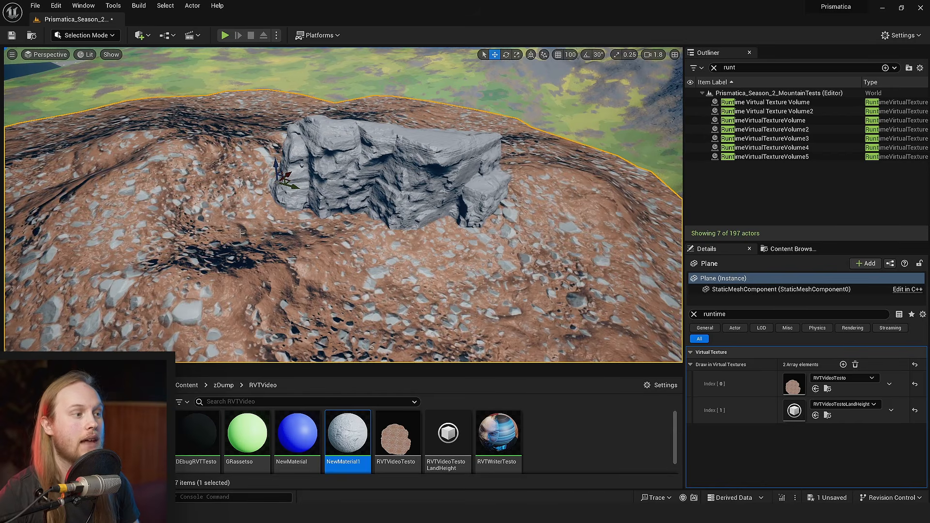
right_drag(230, 274, 231, 271)
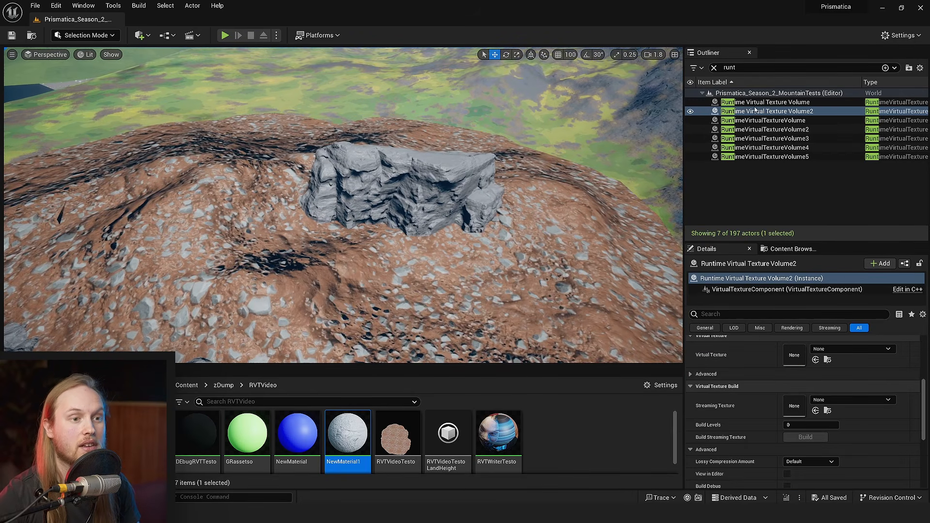
- Set the virtual texture of Runtime Virtual Texture Volume2 to RVTVideoTestoLandHeight and save the level
double_click(767, 111)
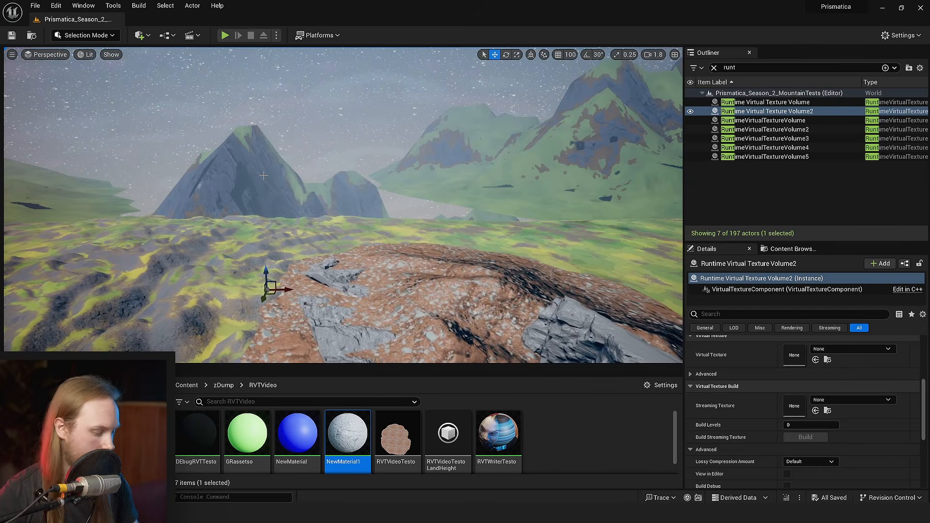
click(792, 111)
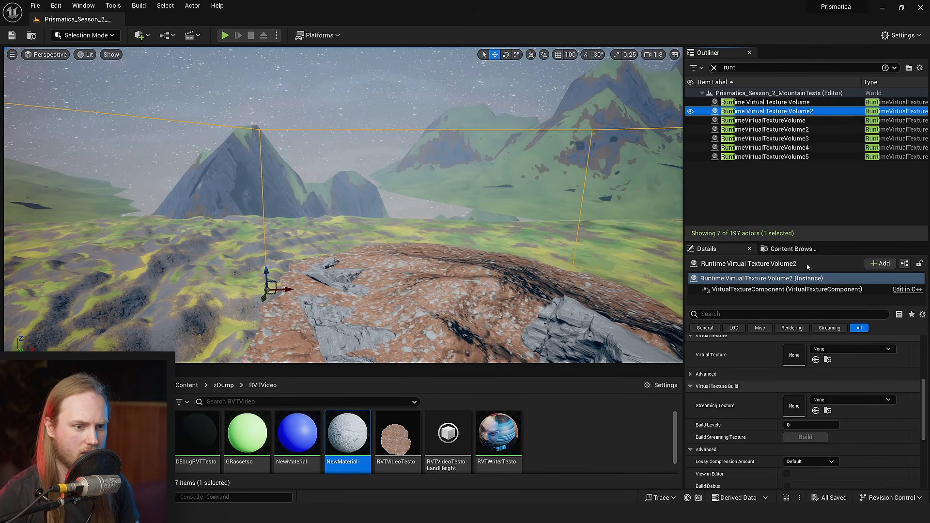
scroll(825, 388, up, 2)
click(840, 378)
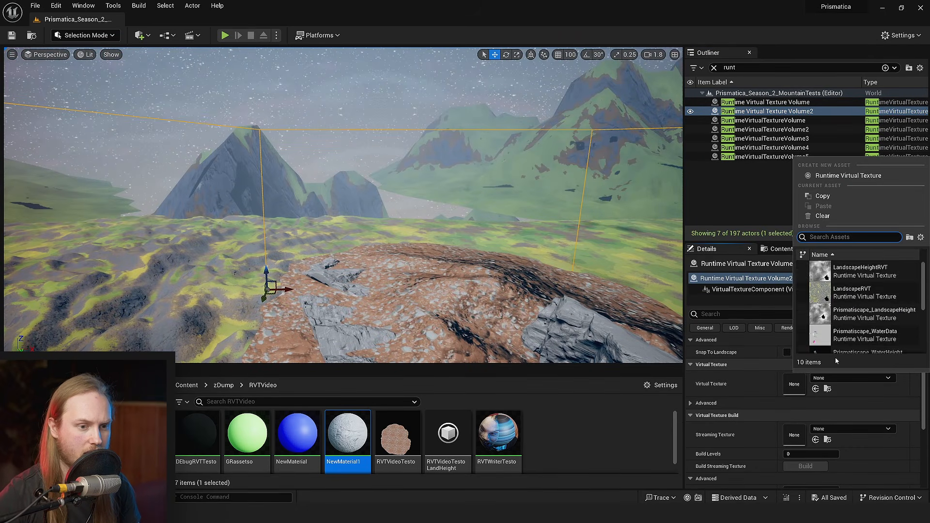
click(833, 325)
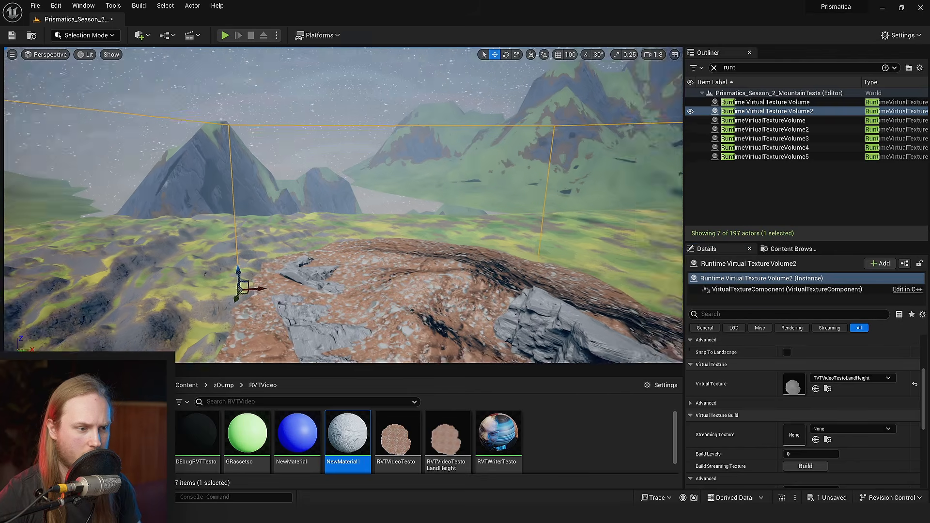
key(ctrl+s)
mouse_move(449, 448)
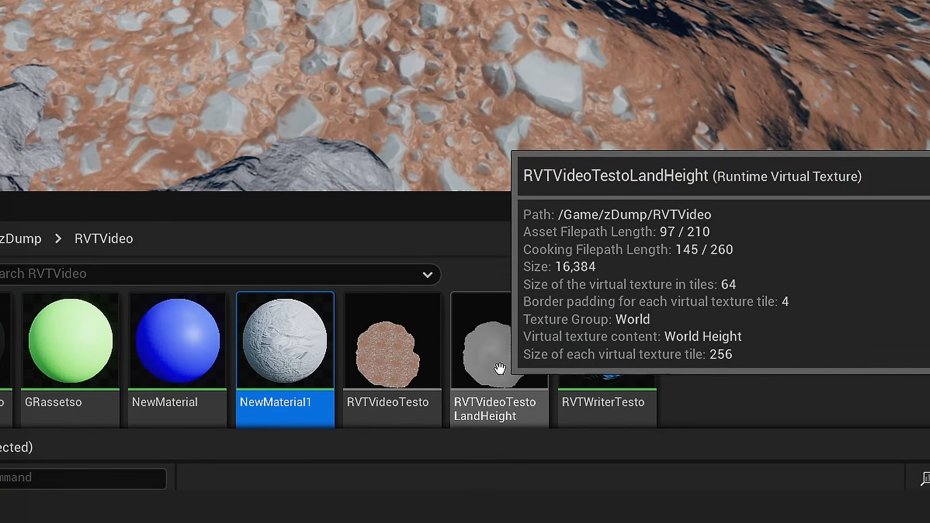
- Select the large quarry cliff rock on the mountain and open its NewMaterial1 material for editing
right_drag(426, 163, 451, 190)
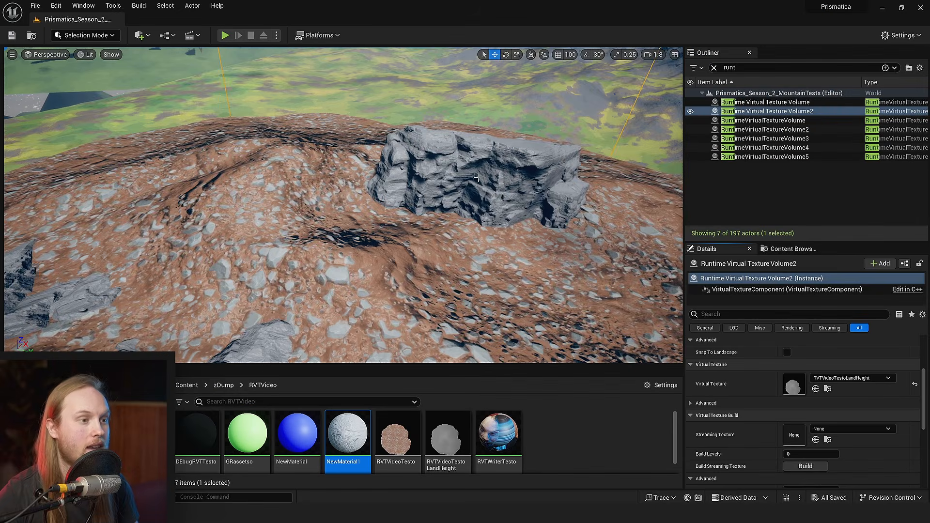
click(474, 173)
right_drag(474, 173, 438, 173)
key(w)
scroll(472, 184, down, 5)
key(s)
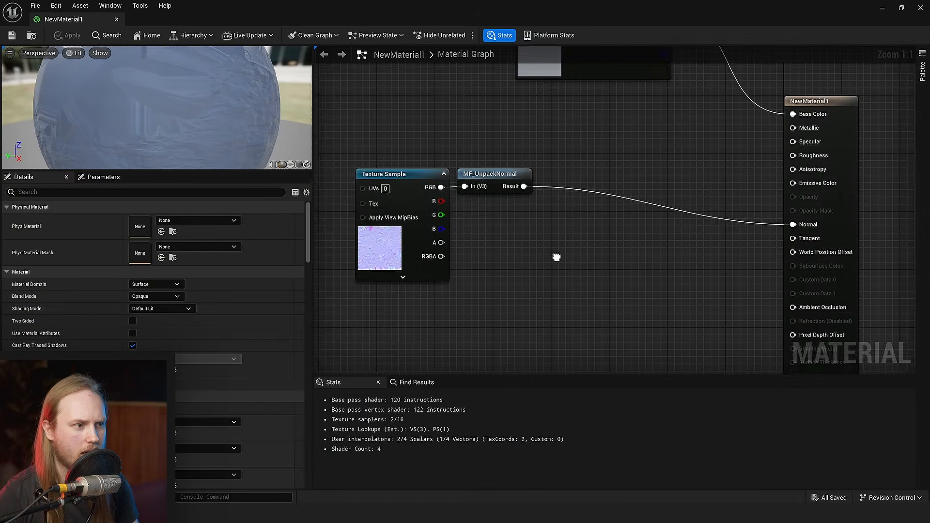
right_drag(557, 255, 716, 171)
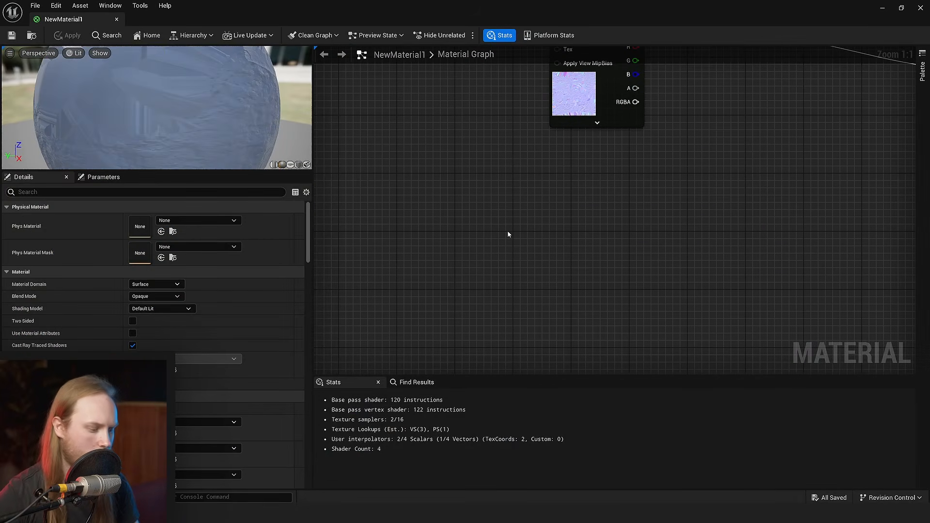
- Add a Runtime Virtual Texture Sample node in the free area of the graph beneath the normal map texture
right_click(508, 230)
text(runtim)
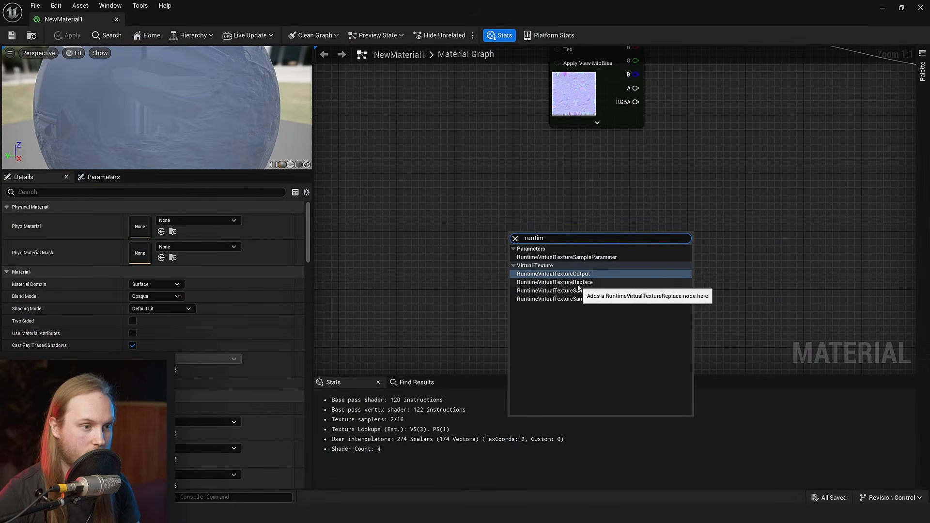
click(582, 292)
right_drag(582, 292, 513, 298)
drag(493, 304, 460, 270)
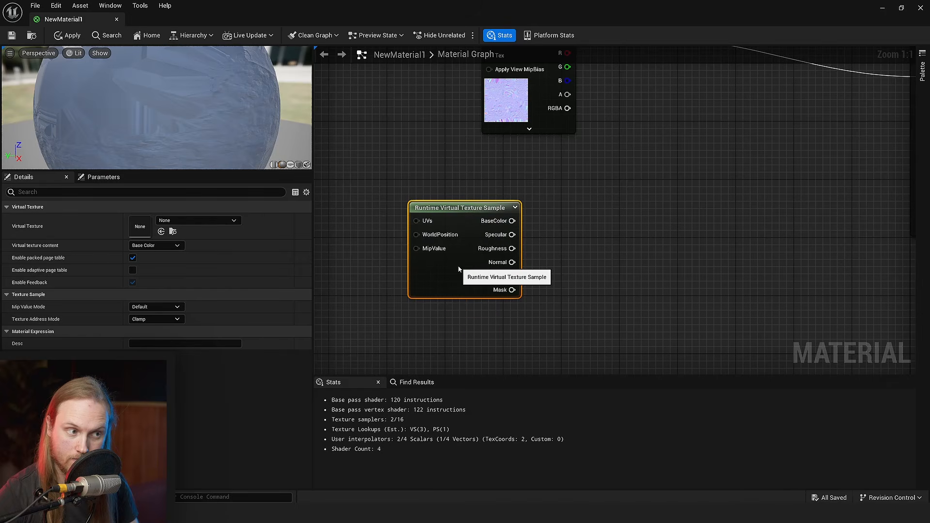
click(606, 253)
right_drag(610, 251, 542, 200)
click(388, 235)
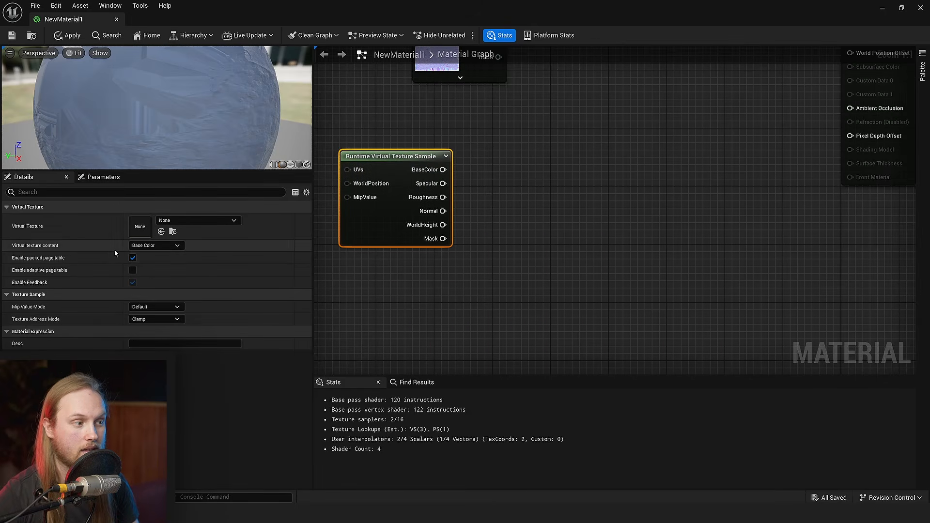
- Feed the sample's WorldHeight output into input A of a new Subtract node
drag(442, 225, 596, 216)
text(sub)
key(Return)
- Add an Absolute World Position node beneath the virtual texture sample and wire its Z output to the Subtract node's B input
right_click(345, 261)
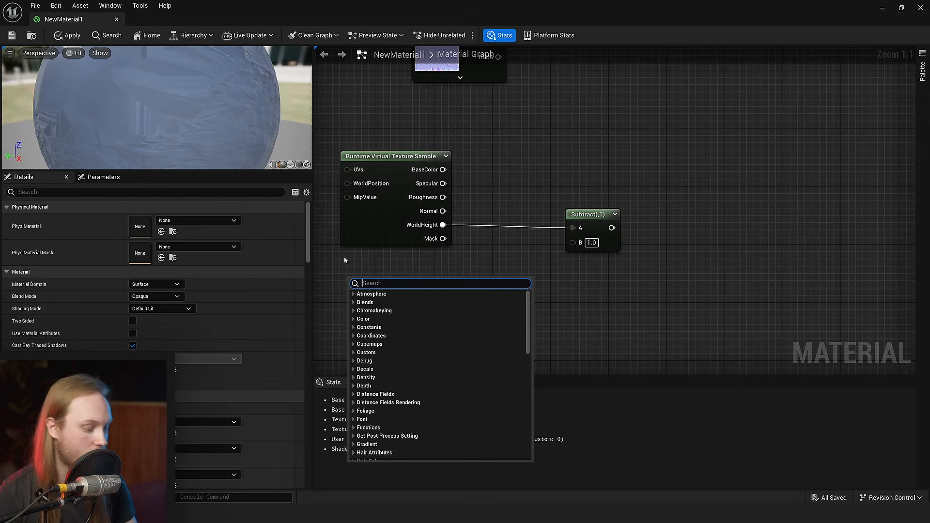
text(worold p)
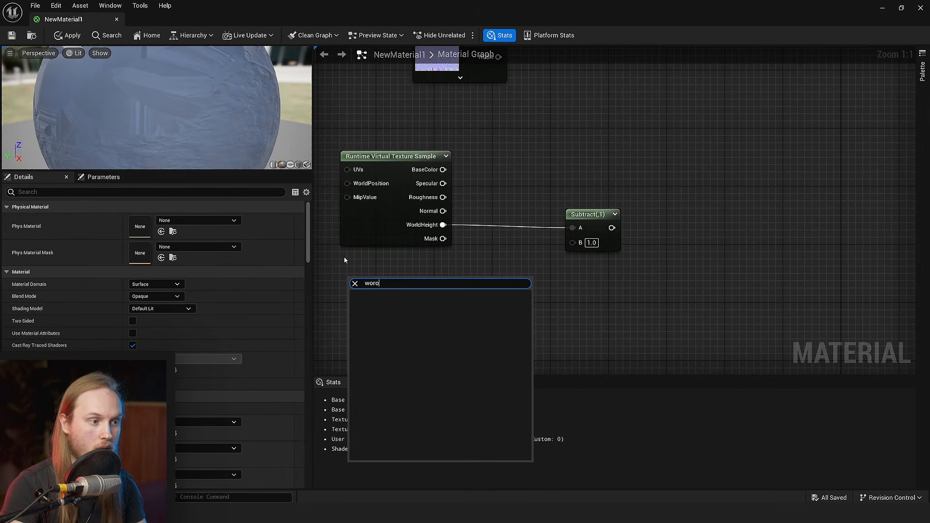
key(BackSpace)
key(Return)
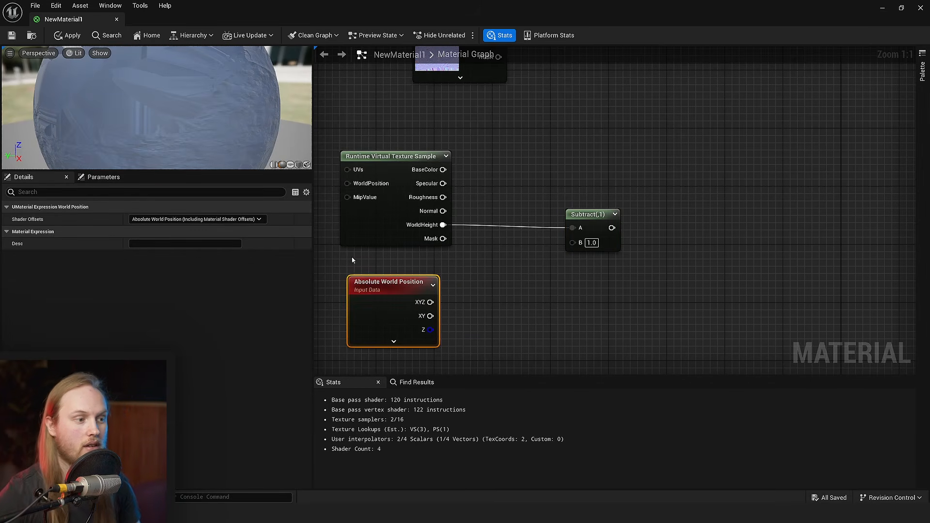
right_drag(457, 335, 460, 319)
click(460, 319)
drag(403, 312, 401, 294)
click(453, 301)
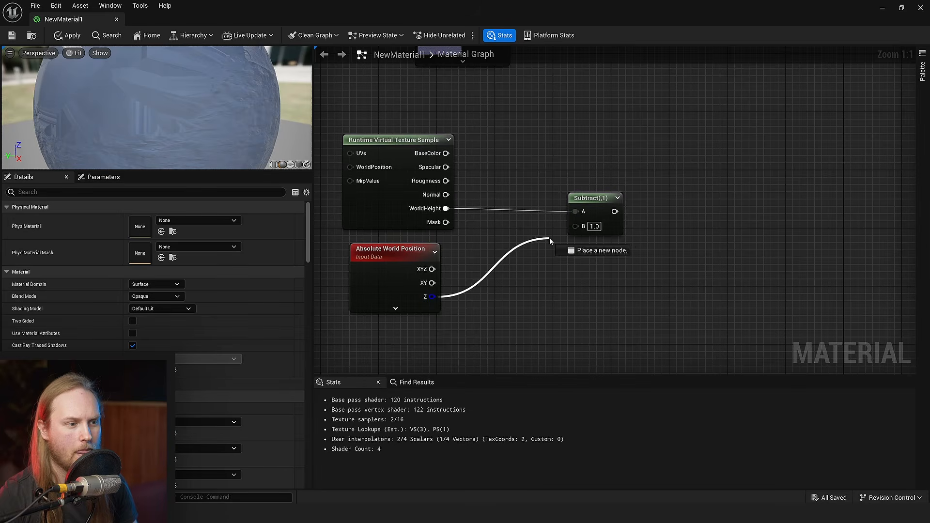
- Add a Divide node fed by the Subtract result
drag(551, 241, 667, 210)
text(divide)
key(Return)
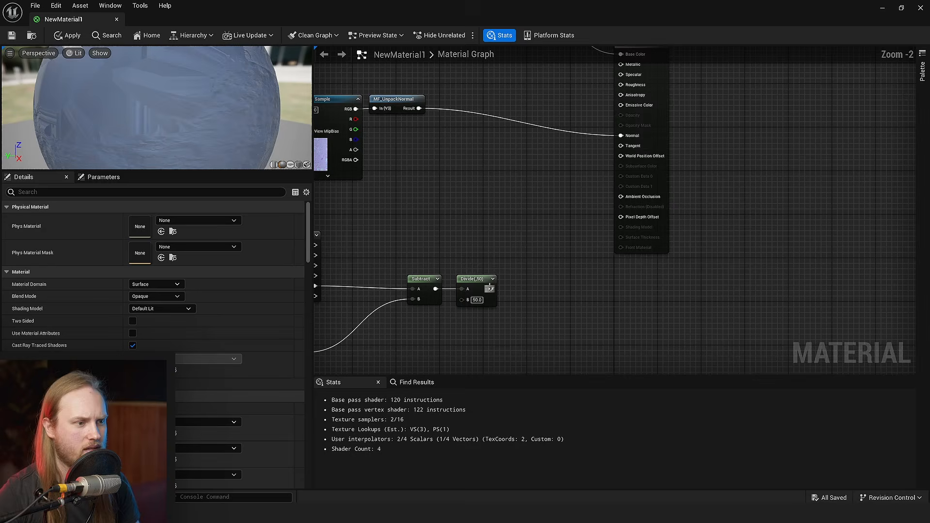
- Save the material with the height difference divided by 50 driving Base Color, and check the cliff in Unlit view mode
key(ctrl+s)
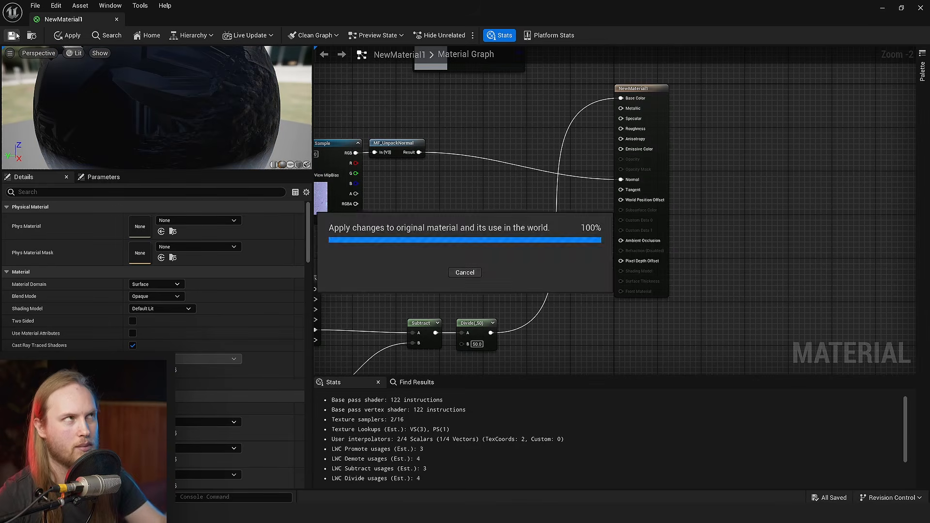
click(883, 8)
right_drag(583, 203, 580, 228)
key(ctrl+s)
click(89, 55)
click(109, 94)
right_drag(355, 198, 373, 204)
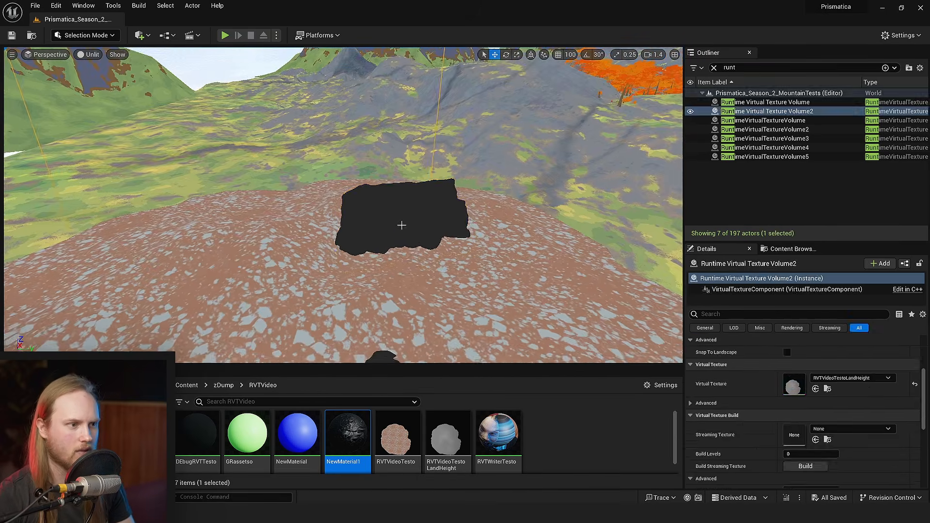
click(403, 216)
right_drag(403, 216, 418, 217)
key(ctrl+s)
- Assign RVTVideoTestoLandHeight to the material's Runtime Virtual Texture Sample, save, and inspect the gradient on the cliff
double_click(797, 393)
right_drag(471, 237, 650, 173)
scroll(477, 284, up, 2)
click(444, 260)
right_drag(586, 222, 614, 140)
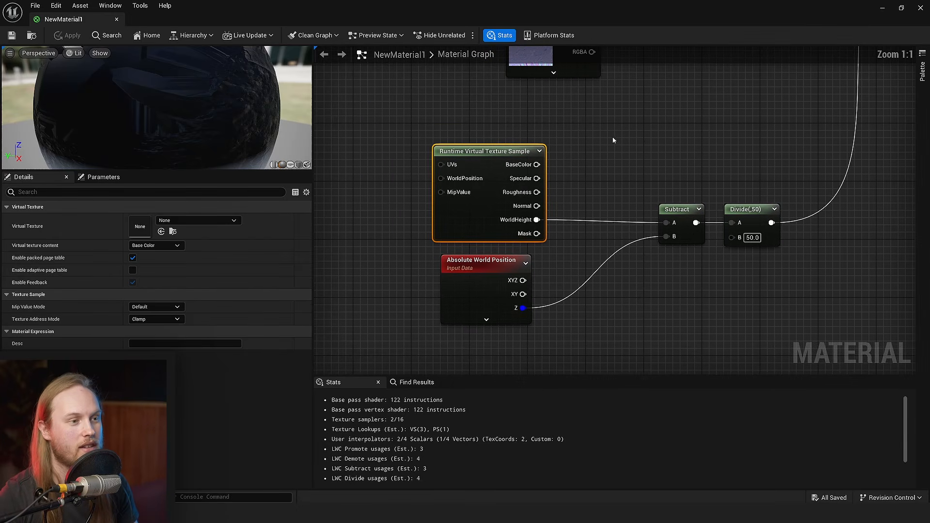
click(197, 220)
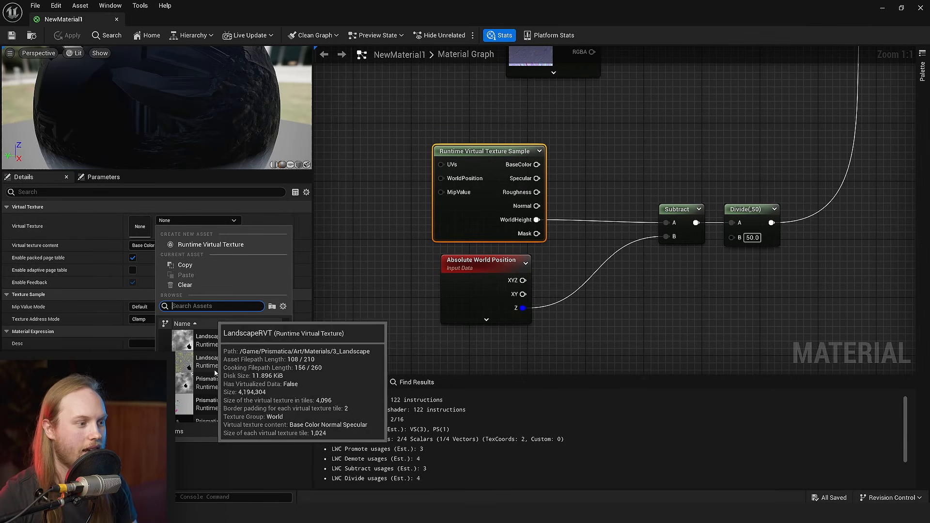
click(211, 419)
right_drag(451, 207, 339, 264)
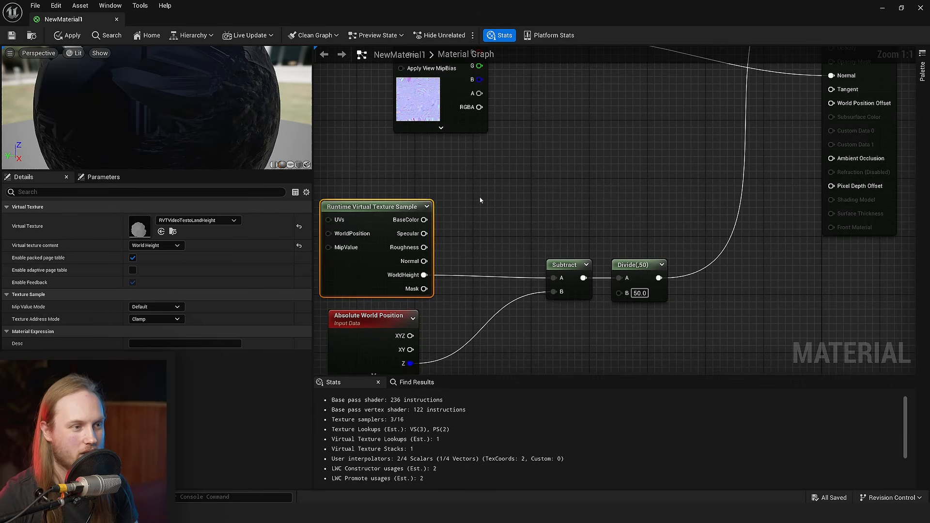
click(11, 35)
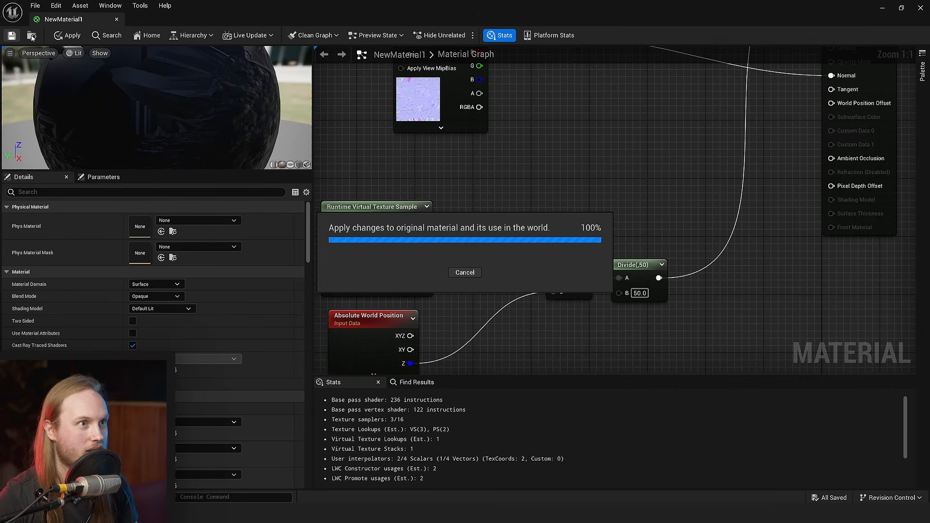
click(883, 9)
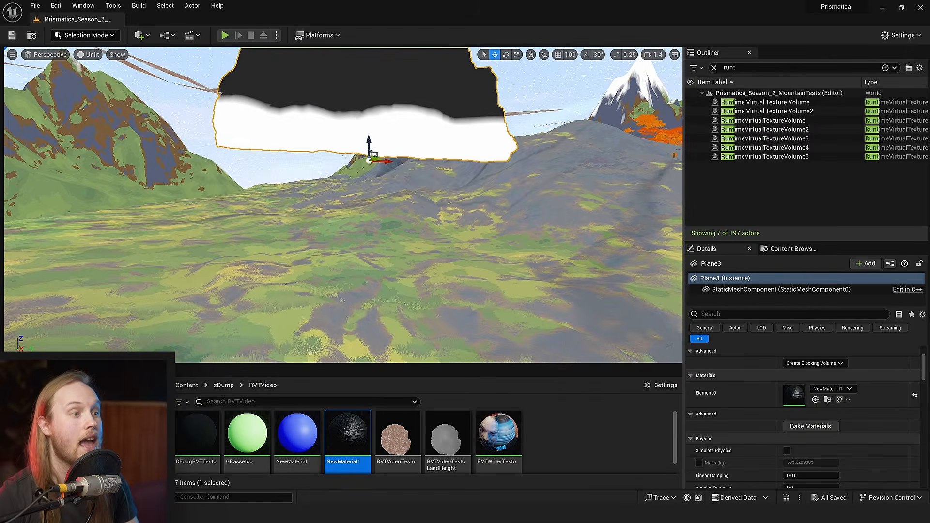
right_drag(478, 239, 368, 169)
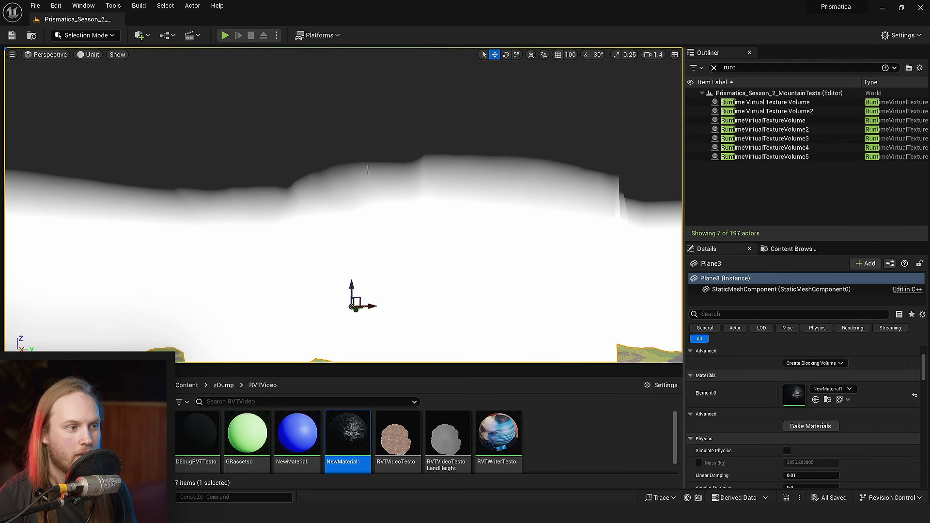
right_drag(370, 201, 368, 172)
- Swap the Subtract inputs so world position Z feeds A and WorldHeight feeds B, then save and check the cliff base
double_click(360, 431)
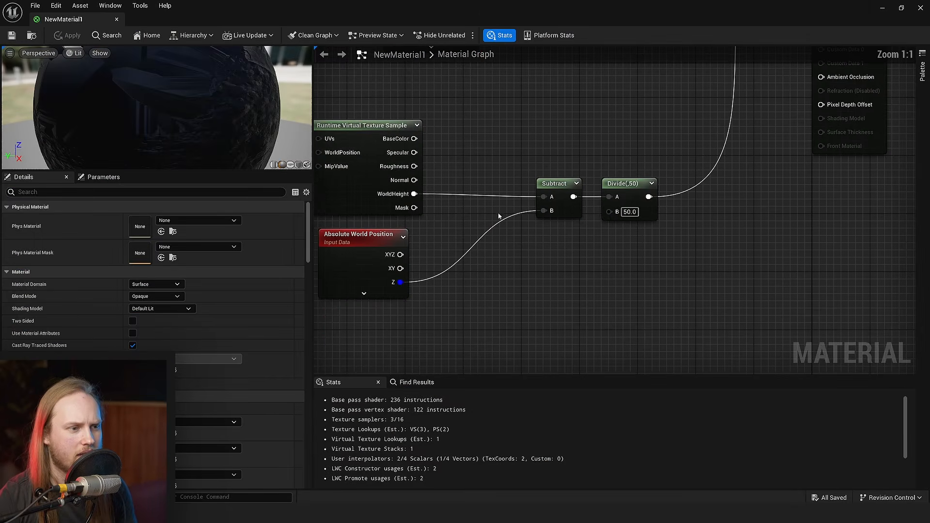
ctrl+drag(537, 213, 414, 194)
right_drag(484, 247, 542, 296)
click(12, 38)
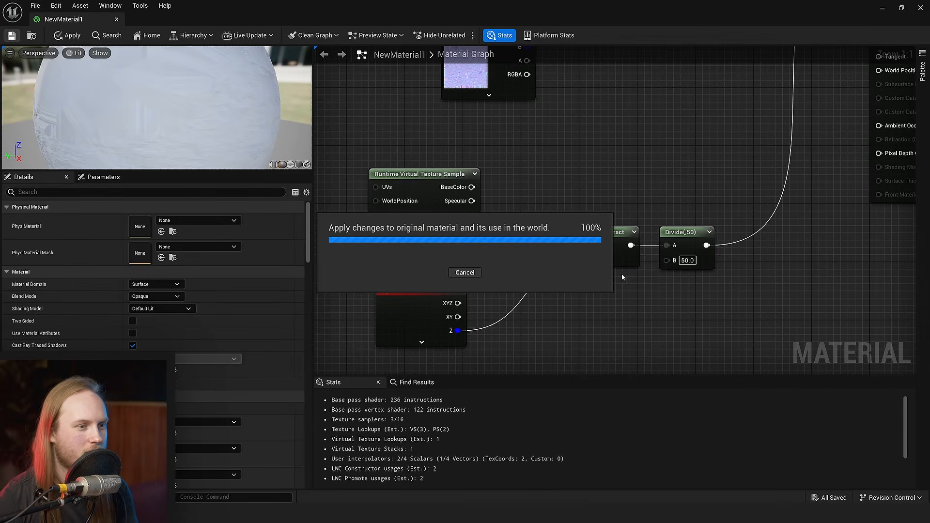
click(882, 9)
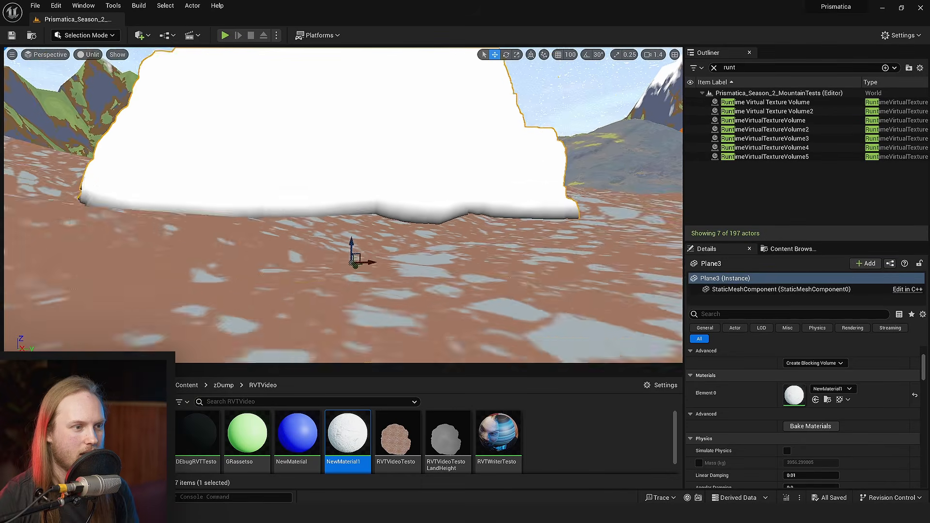
key(w)
right_drag(460, 273, 441, 286)
scroll(461, 274, down, 4)
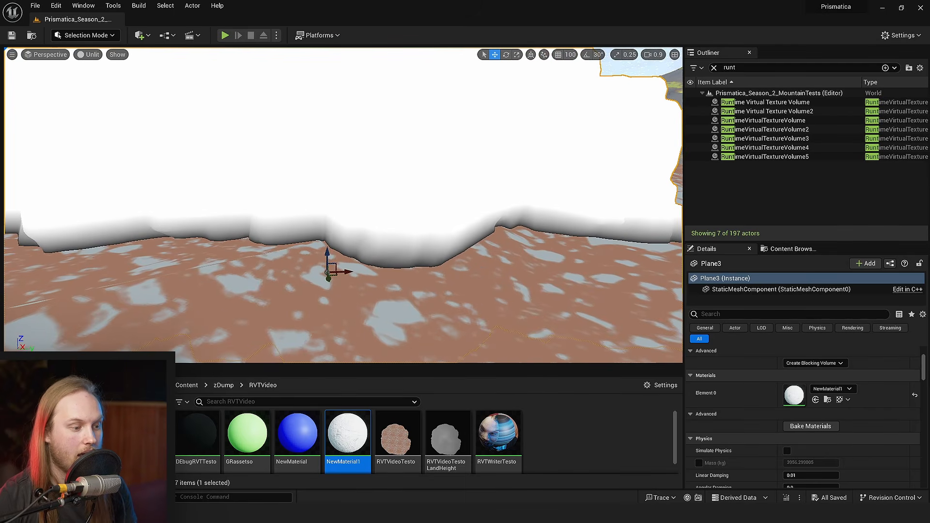
- Move the Subtract and Divide nodes in the material graph and add a Saturate node fed by the Divide result
key(alt+Tab)
right_drag(542, 260, 497, 298)
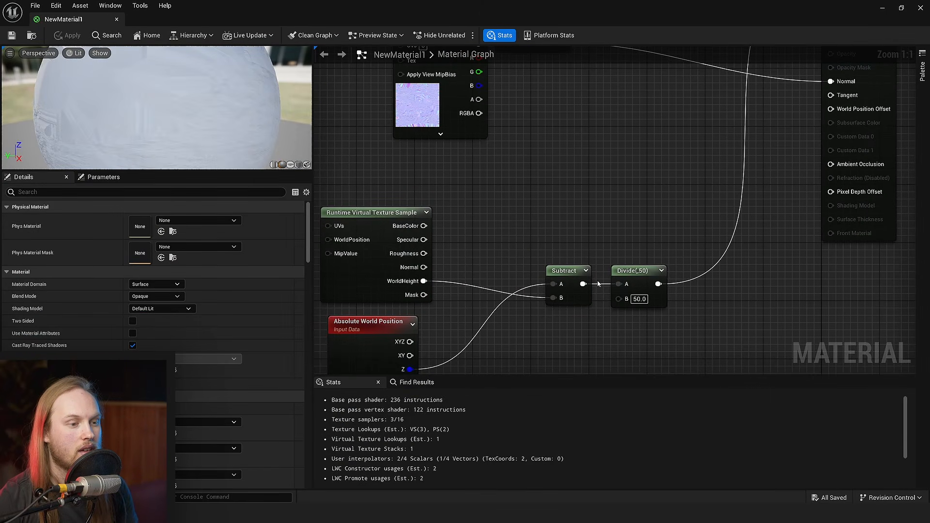
drag(564, 272, 505, 272)
click(536, 245)
right_drag(536, 245, 474, 175)
drag(572, 203, 525, 203)
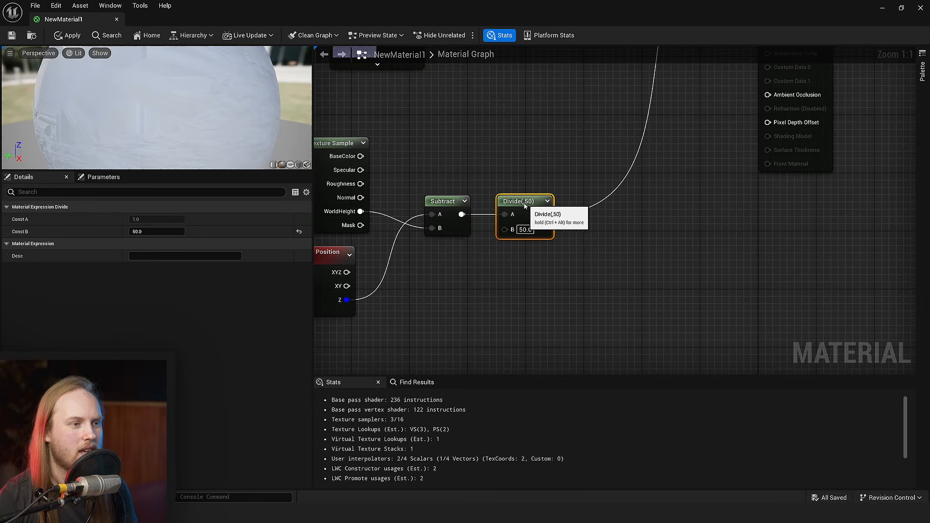
click(573, 317)
right_drag(536, 303, 538, 361)
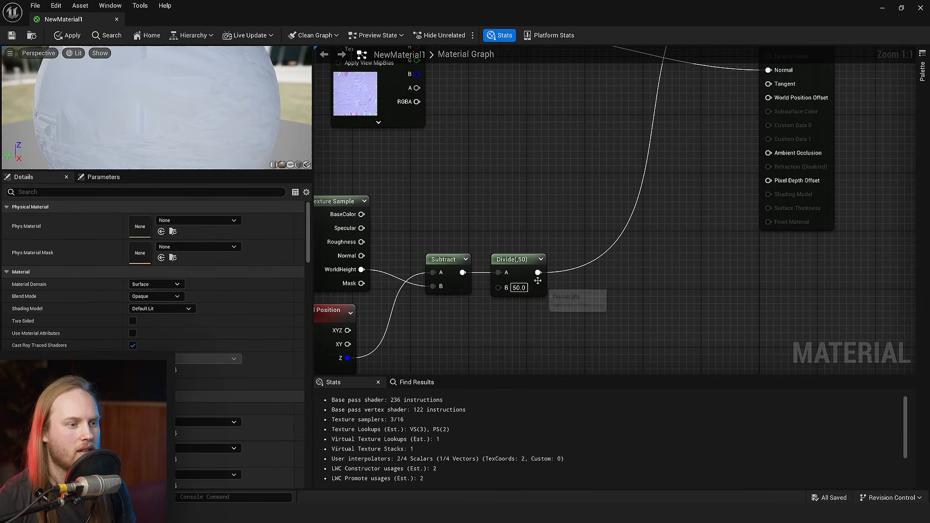
drag(571, 275, 573, 275)
text(sat)
key(Return)
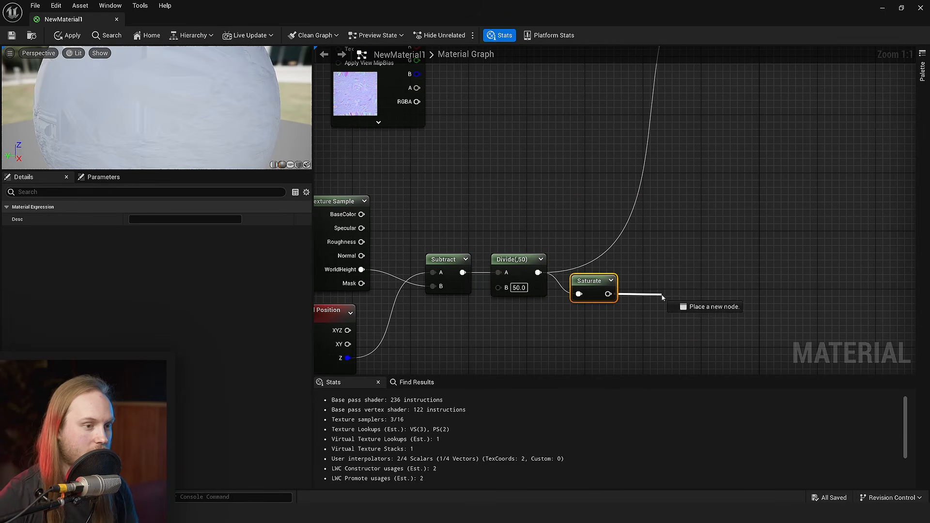
- Add a 1-x node after Saturate, feed it into Base Color, and inspect the mask at the cliff base
drag(663, 296, 662, 295)
text(1-x)
key(Return)
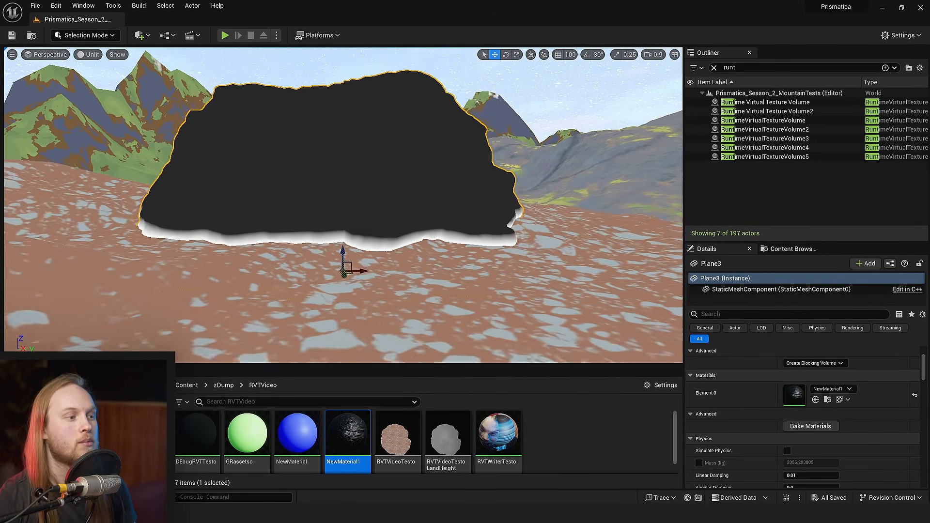
key(w)
right_drag(394, 287, 395, 287)
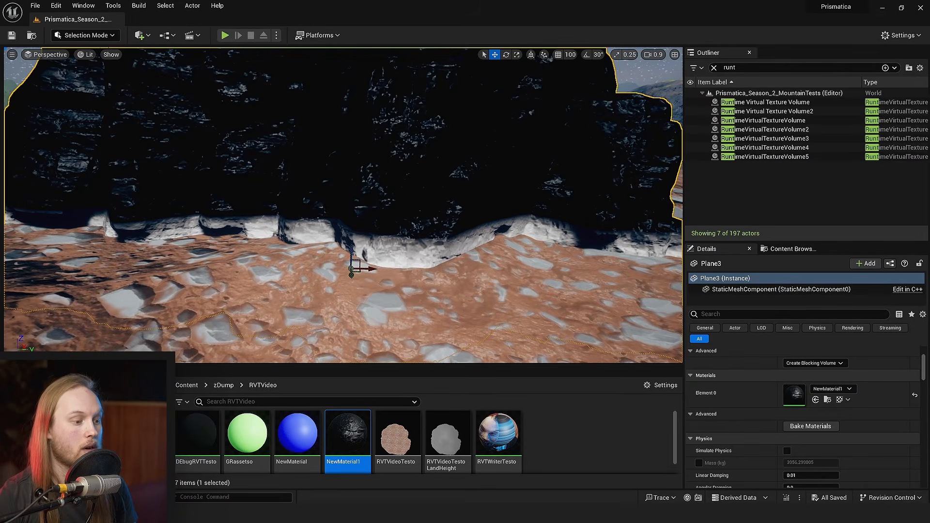
- Add a Lerp node in the free area of the material graph beyond the 1-x node
mouse_move(367, 515)
click(400, 489)
right_drag(561, 286, 642, 187)
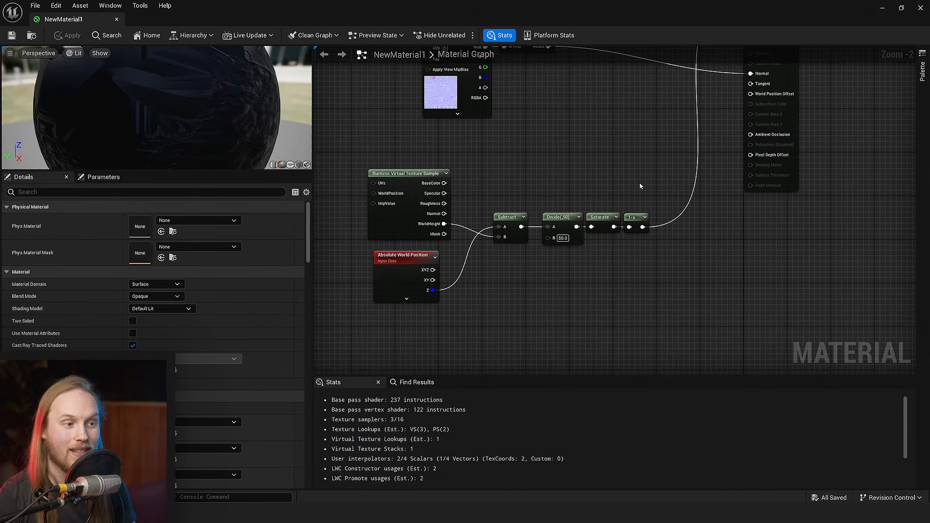
drag(642, 187, 423, 281)
drag(663, 216, 451, 188)
click(508, 233)
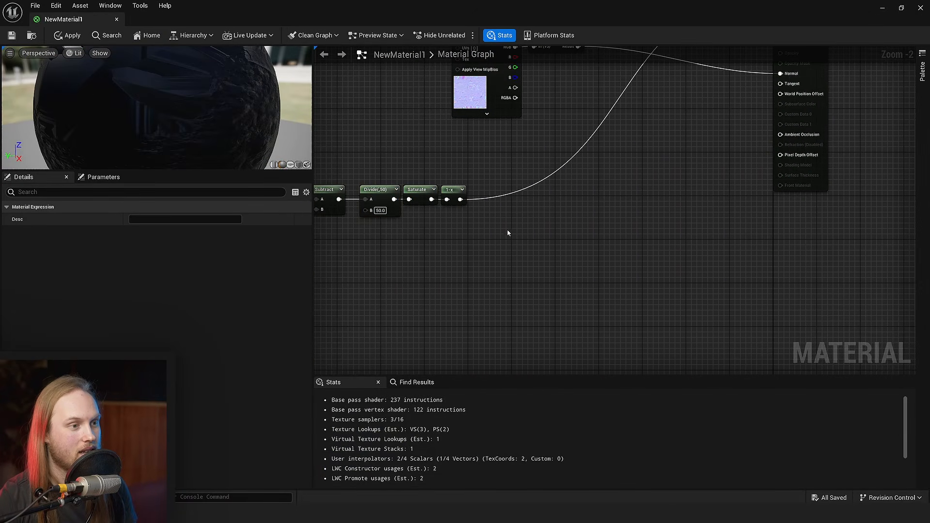
scroll(517, 233, up, 2)
right_drag(516, 232, 582, 225)
key(ctrl+s)
key(l)
click(652, 229)
click(581, 225)
scroll(417, 105, down, 3)
- Duplicate the Runtime Virtual Texture Sample beneath the mask nodes and assign RVTVideoTesto to the copy
right_drag(416, 106, 598, 127)
click(426, 170)
key(ctrl+c)
right_drag(596, 254, 519, 247)
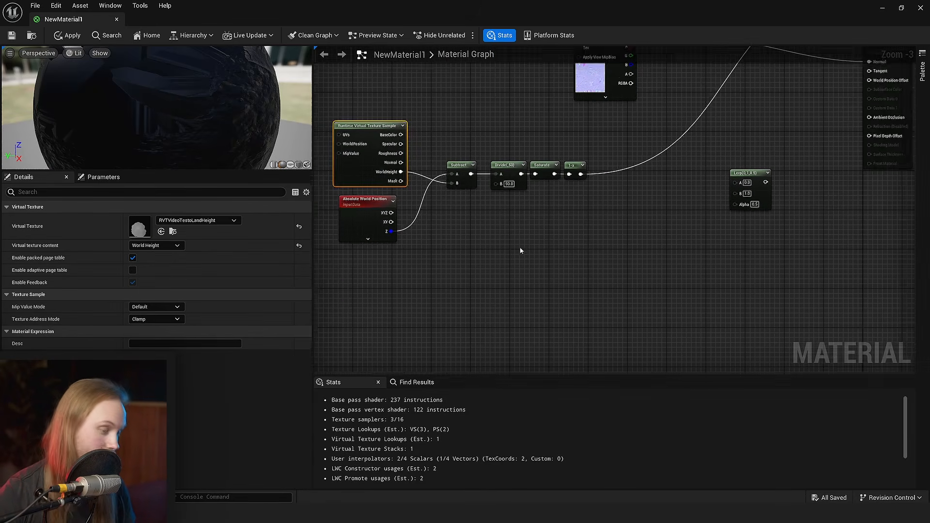
scroll(520, 248, up, 3)
key(ctrl+v)
click(196, 221)
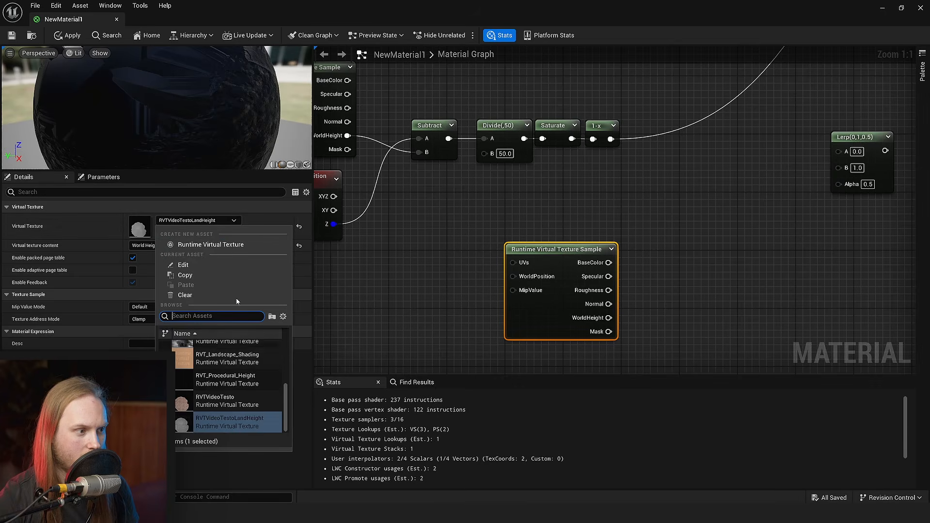
click(245, 405)
- Wire the copied sample's BaseColor into the Lerp's B and the 1-x mask into its Alpha, and add a second Lerp
right_drag(542, 306, 399, 310)
drag(464, 267, 726, 173)
right_drag(661, 171, 623, 222)
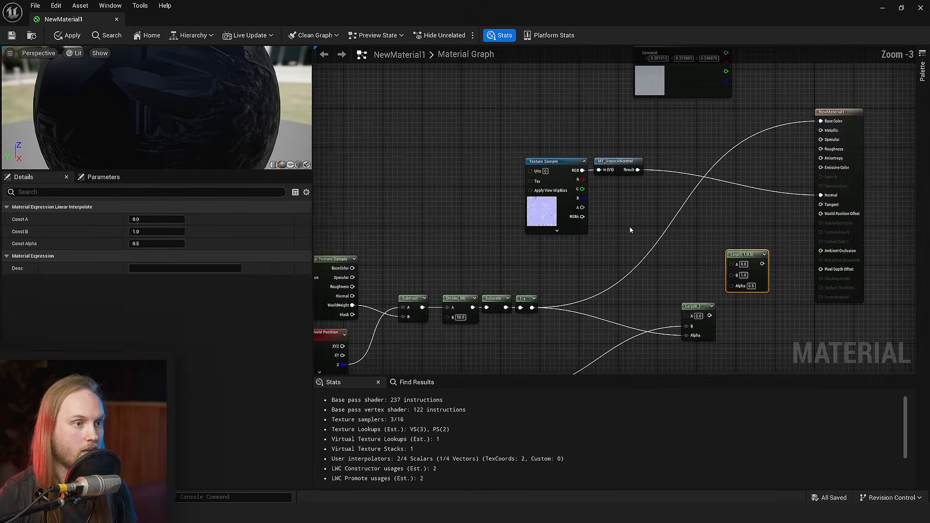
- Move the grey constant colour node near the Lerp, wire it into input A, and feed the Lerp into Base Color
click(630, 227)
scroll(637, 169, up, 3)
right_drag(637, 168, 614, 174)
scroll(614, 174, down, 4)
drag(637, 103, 530, 243)
click(615, 252)
scroll(615, 252, up, 4)
right_drag(615, 252, 586, 211)
drag(505, 166, 659, 274)
right_drag(644, 200, 622, 226)
click(642, 277)
drag(638, 287, 835, 134)
right_drag(688, 309, 691, 235)
drag(706, 255, 640, 167)
right_drag(576, 310, 684, 122)
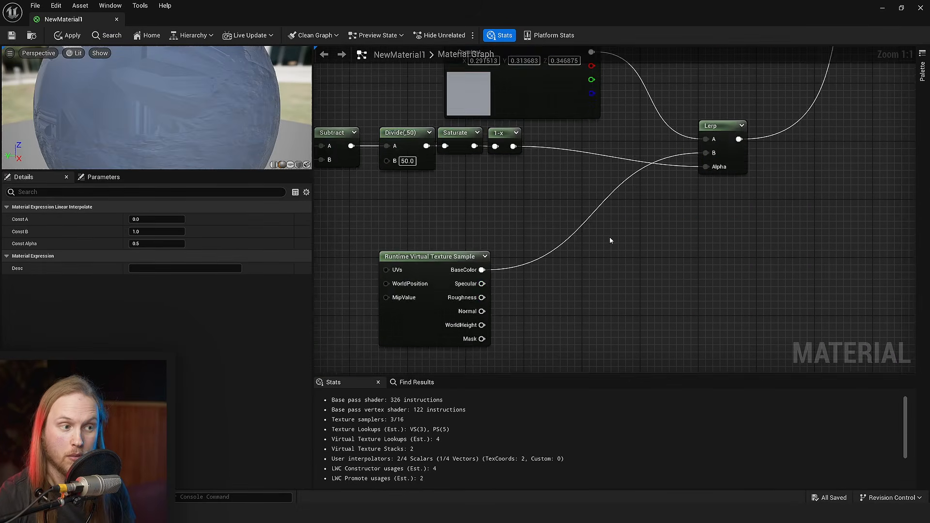
- Add a TransformVector node converting the RVTVideoTesto sample's Normal output from world space to tangent space
right_drag(604, 272, 616, 247)
click(546, 280)
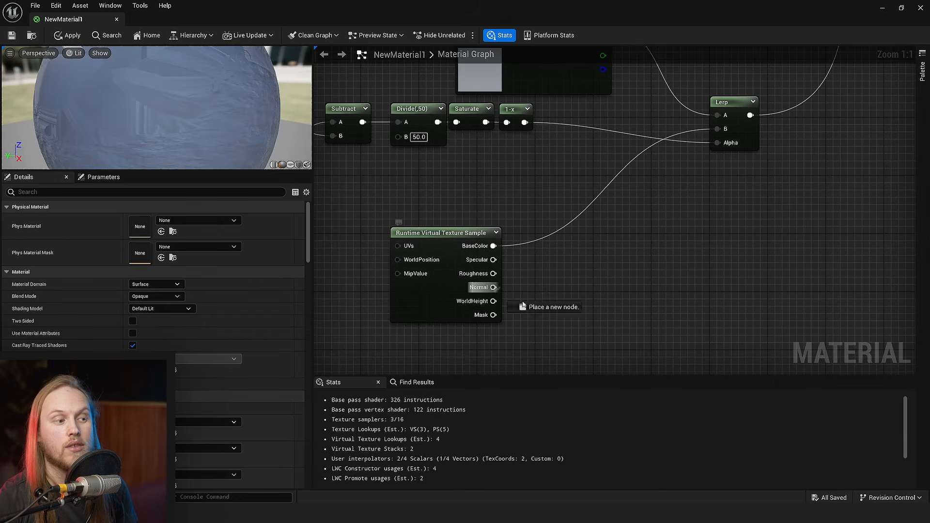
drag(523, 305, 655, 275)
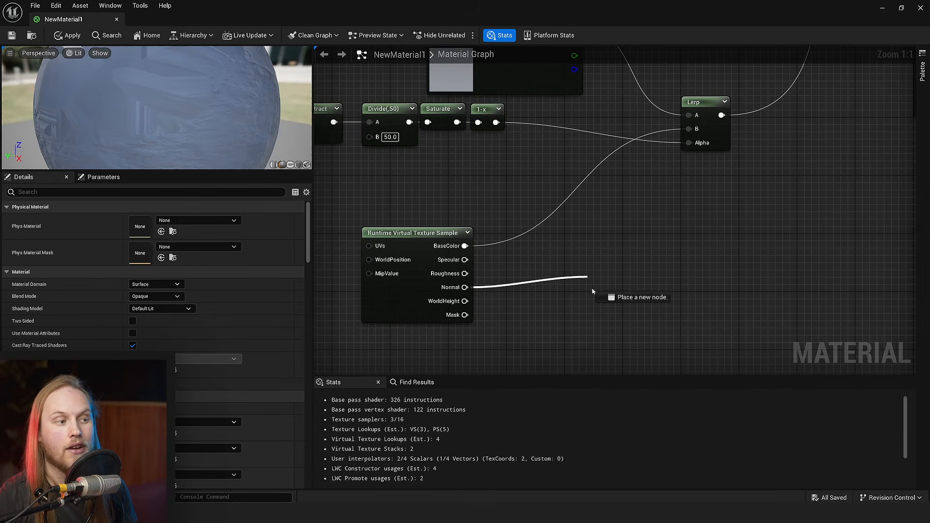
drag(392, 238, 624, 266)
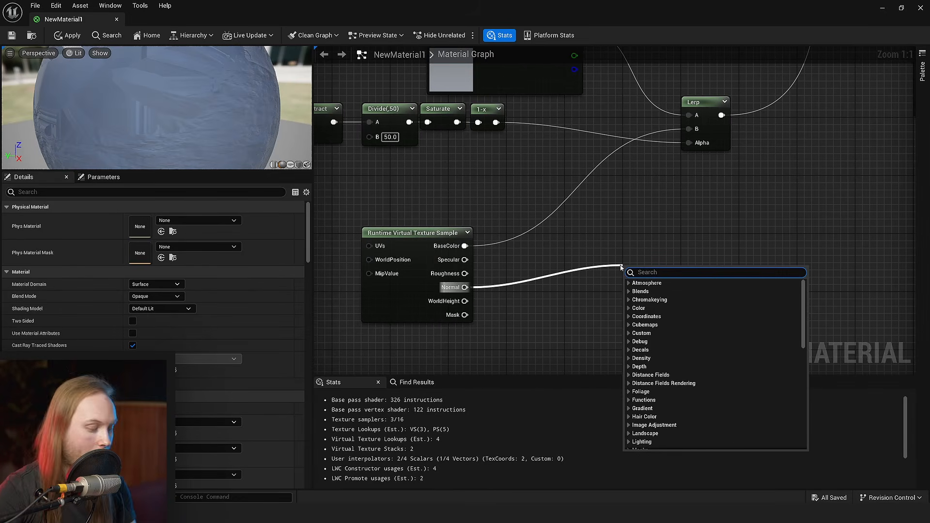
text(trans)
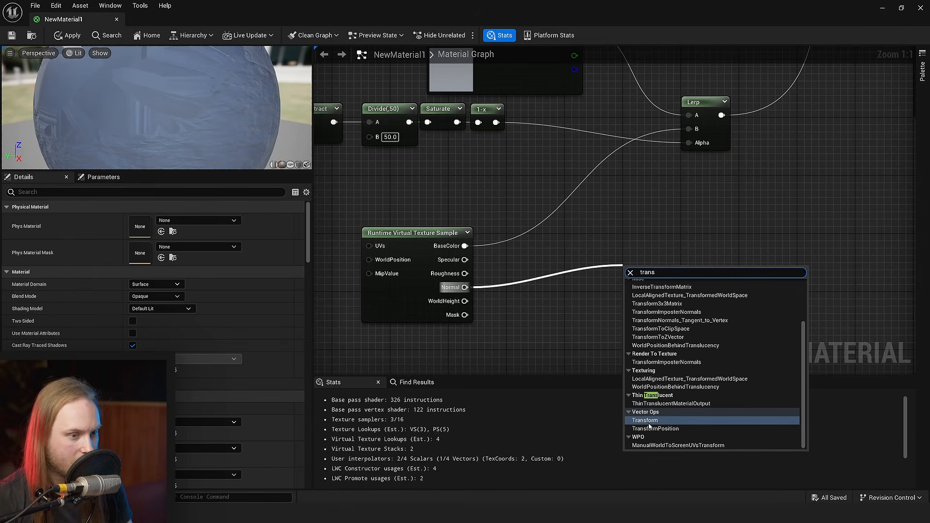
click(648, 422)
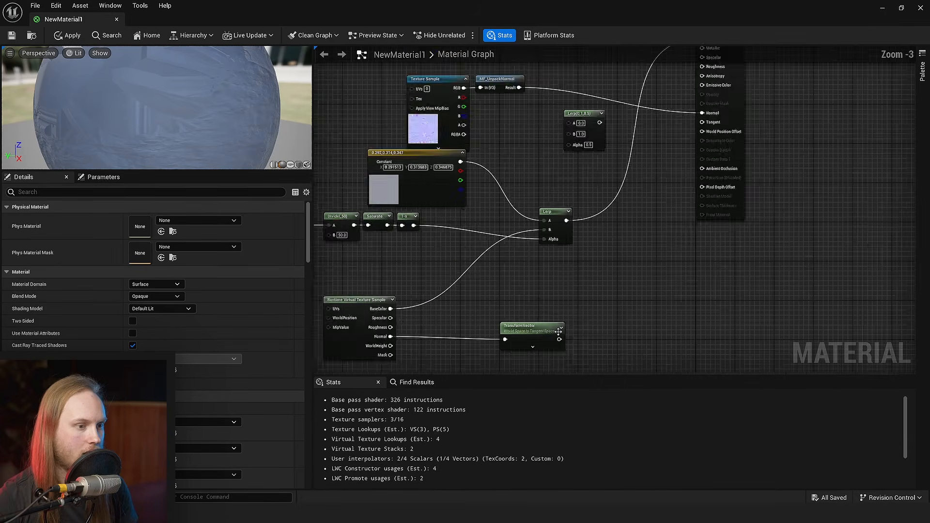
- Wire the MF_UnpackNormal result into the second Lerp's A, the TransformVector output into B and the 1-x mask into Alpha
scroll(552, 336, up, 2)
drag(556, 340, 591, 186)
drag(576, 160, 445, 114)
drag(509, 100, 509, 100)
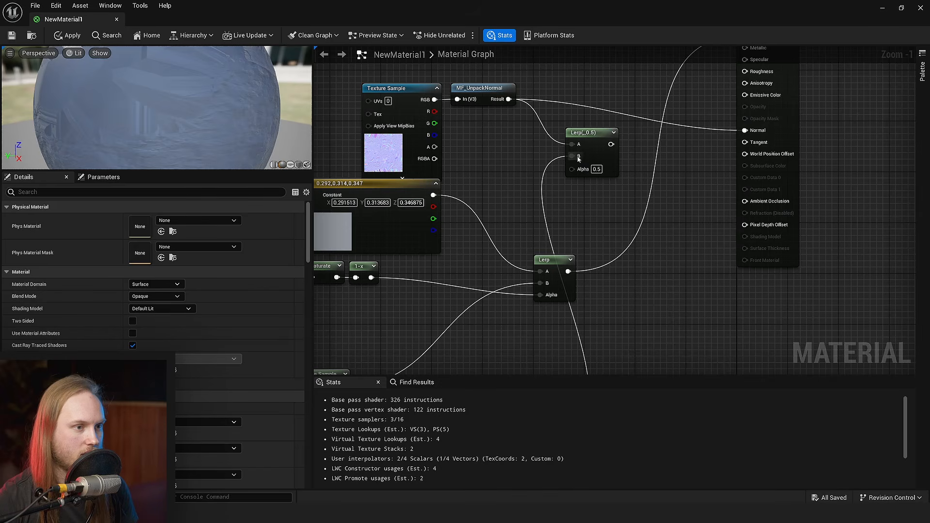
drag(572, 169, 371, 278)
- Feed the second Lerp's output into the material's Normal input and save the material
right_drag(459, 297, 467, 316)
scroll(586, 206, up, 1)
right_drag(586, 206, 468, 231)
drag(494, 183, 660, 170)
right_drag(509, 104, 554, 162)
click(12, 36)
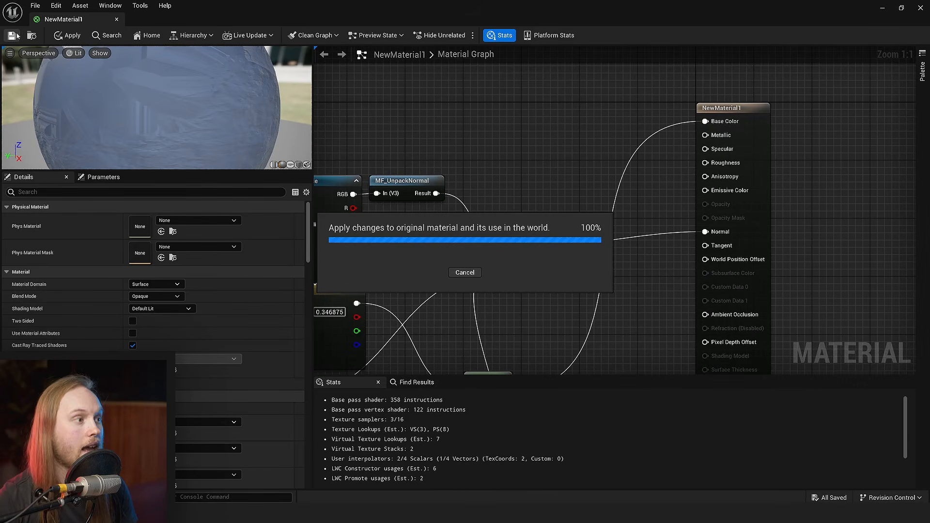
- Examine the cliff's blend with the terrain in the level, including with the World Normal buffer visualization
click(883, 10)
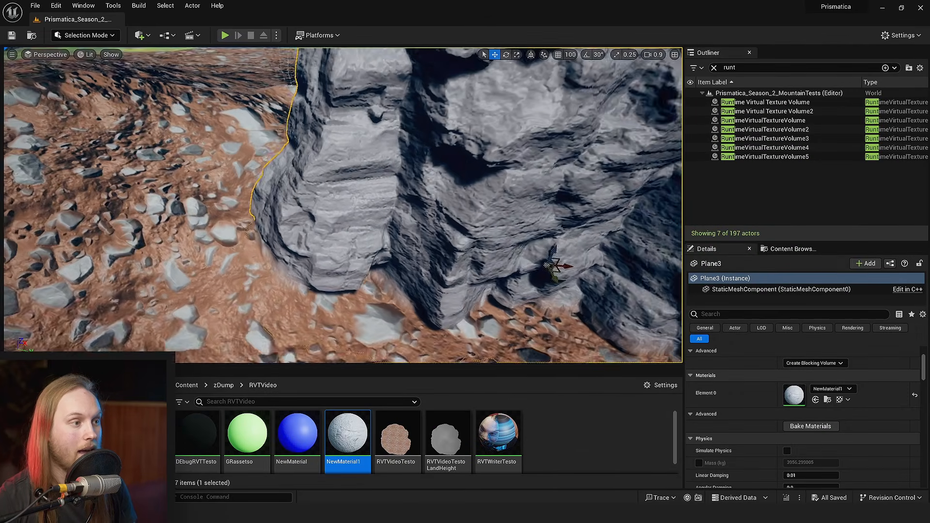
right_drag(343, 205, 412, 211)
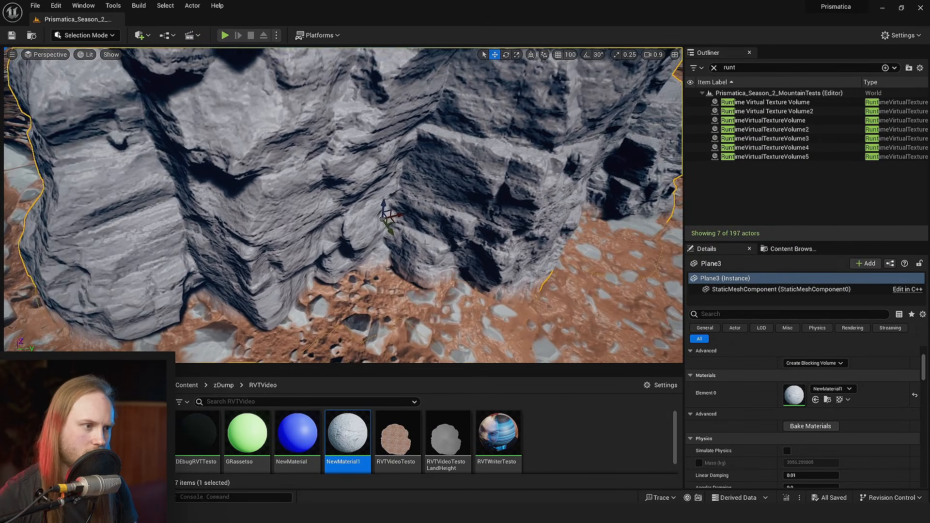
key(g)
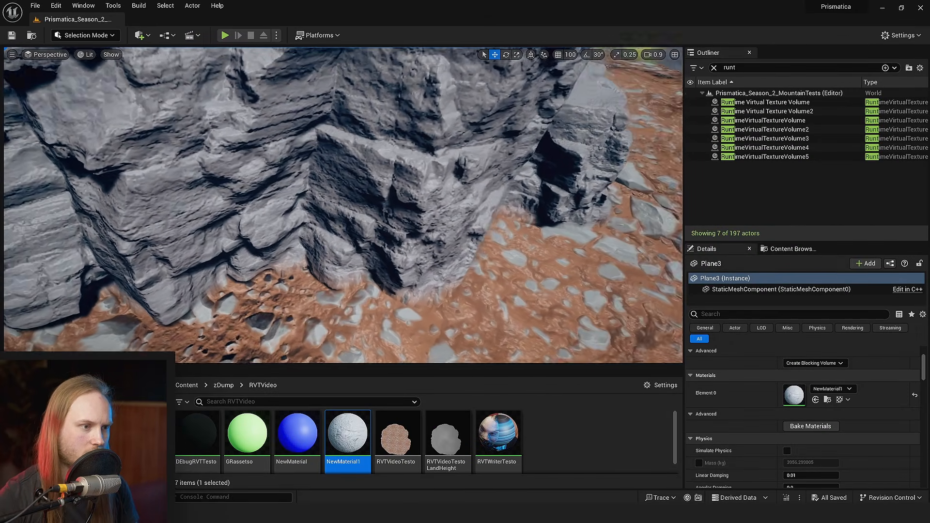
right_drag(412, 211, 460, 196)
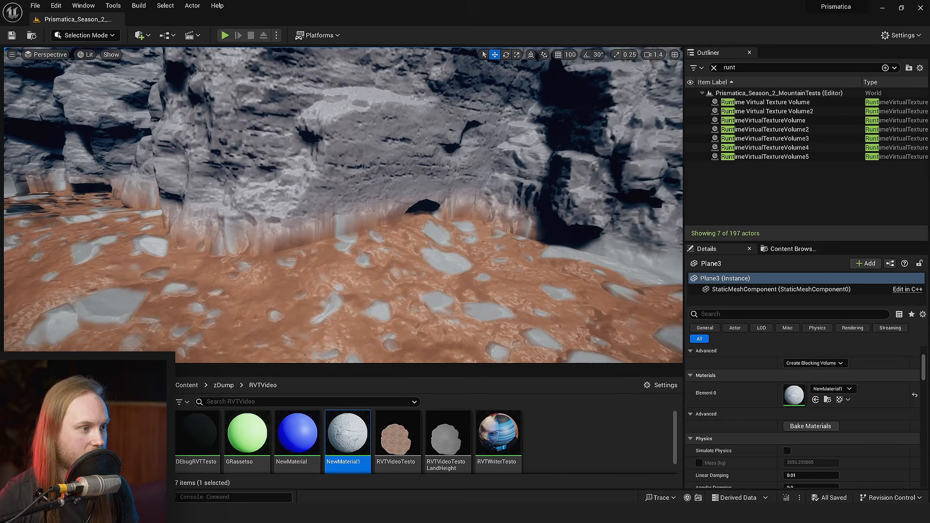
click(87, 54)
mouse_move(133, 188)
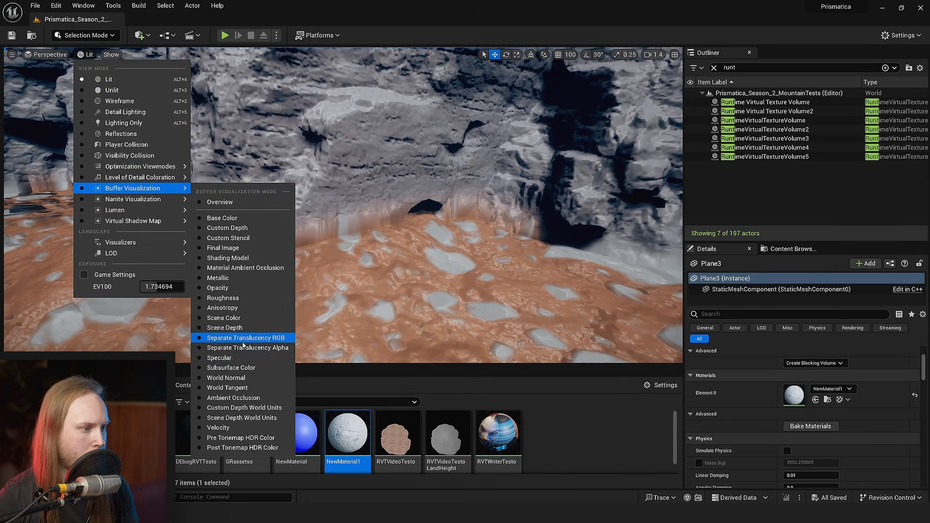
click(242, 381)
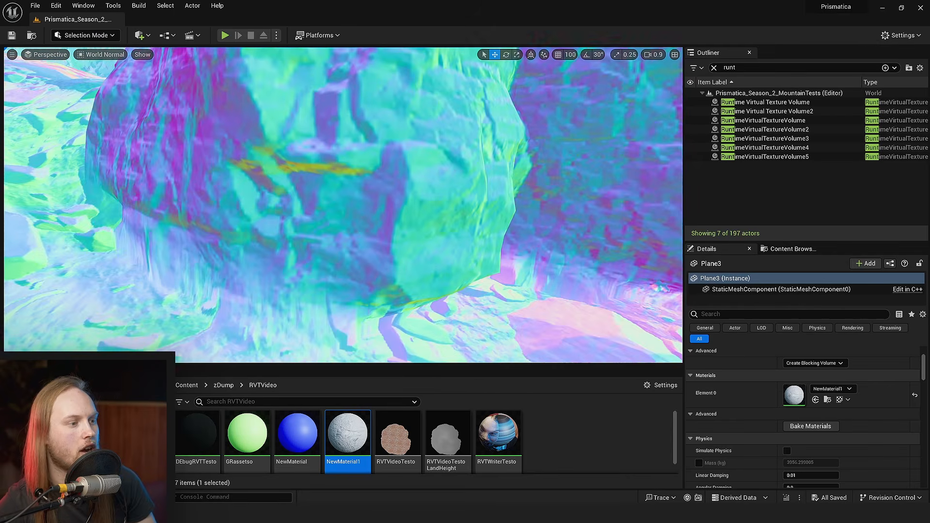
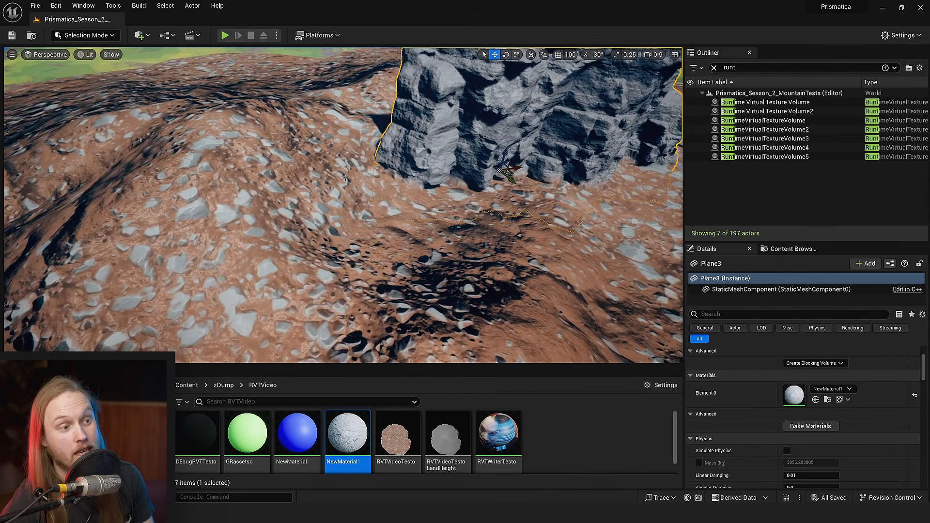
- Raise the Z scale of the SM_Mountain_01 mesh to make the mountain taller, and save the level
key(s)
right_drag(345, 178, 344, 177)
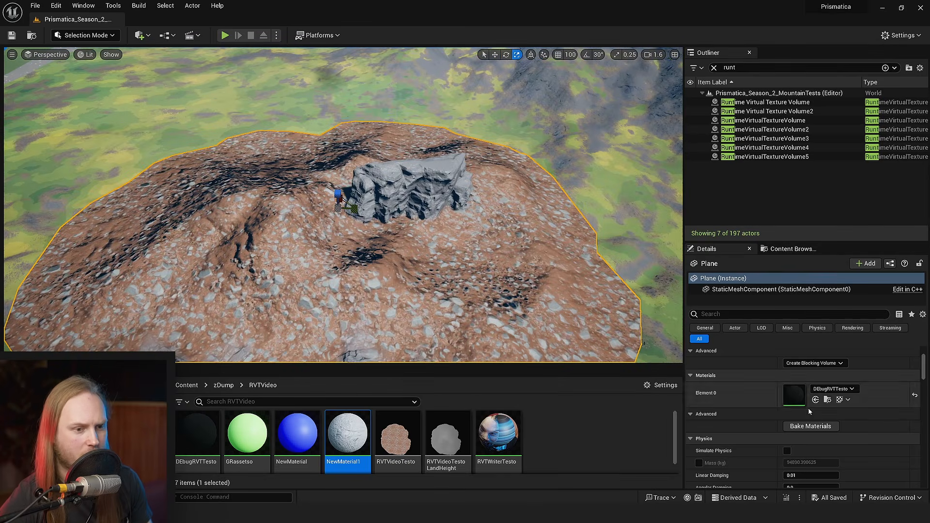
scroll(810, 409, up, 4)
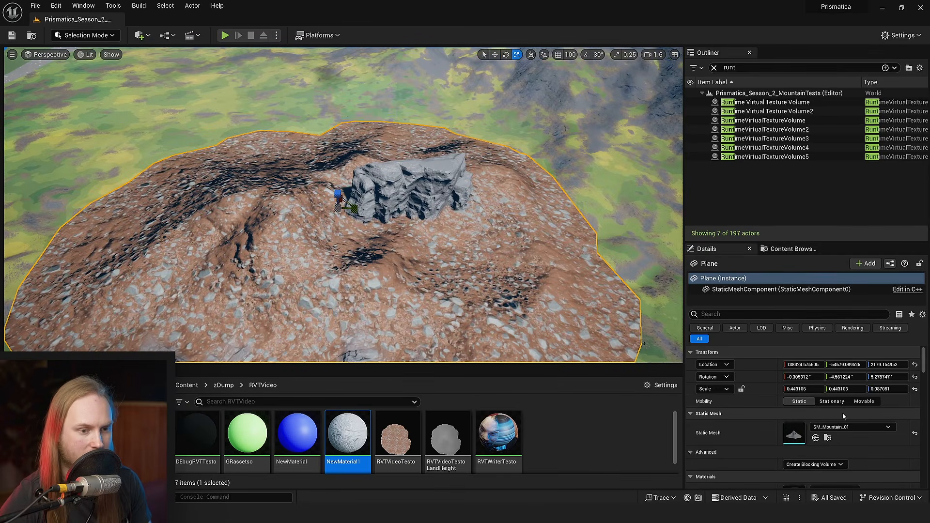
click(915, 389)
key(ctrl+z)
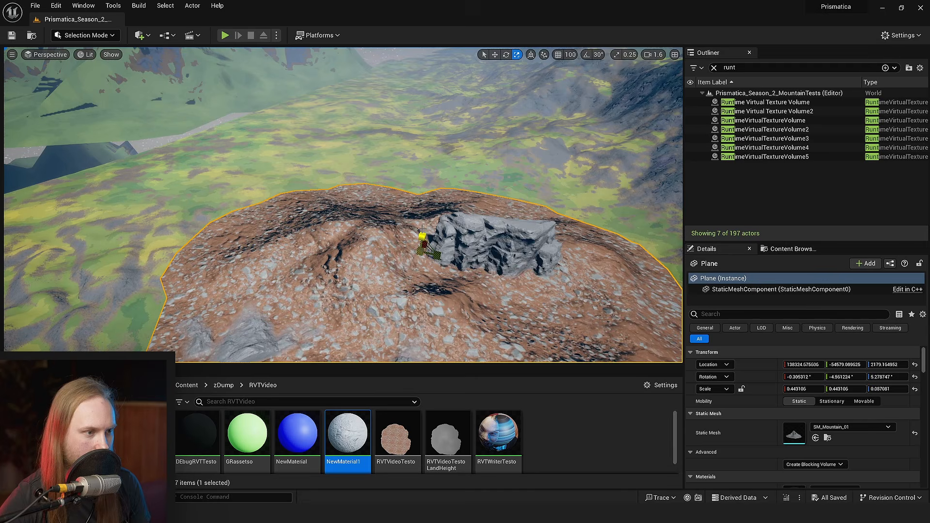
key(ctrl+s)
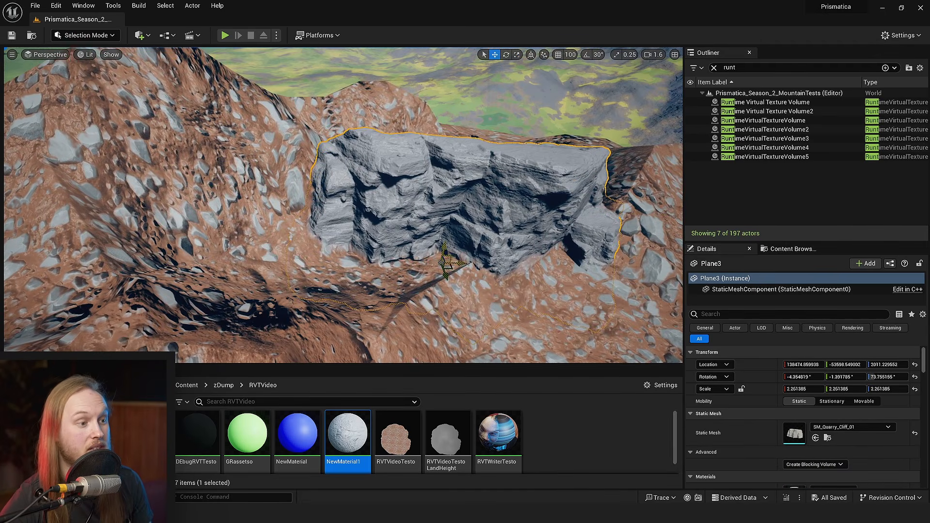
- Move the SM_Quarry_Cliff_01 cliff mesh across and up the slope of the taller mountain
drag(442, 263, 297, 202)
key(w)
right_drag(297, 201, 261, 209)
scroll(297, 202, down, 2)
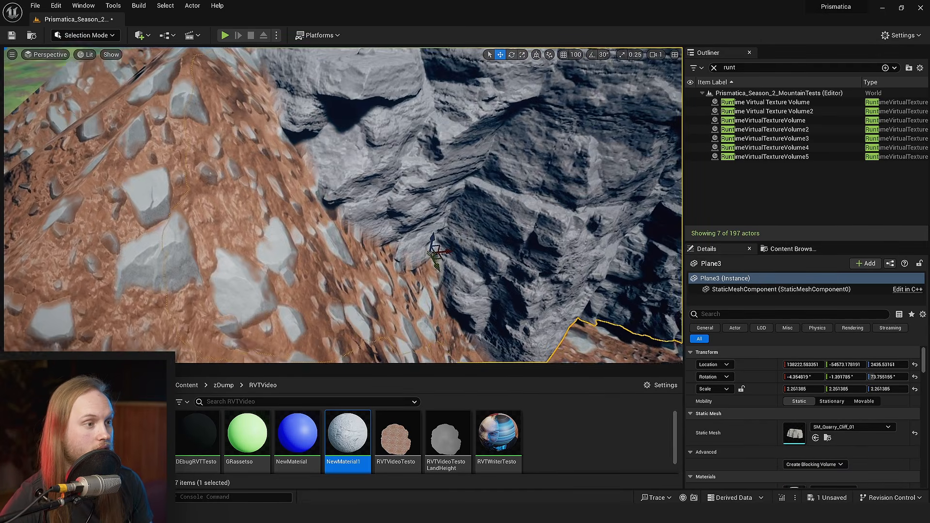
- Rotate the cliff around and tilt it so that it leans along the mountain slope
key(s)
mouse_move(311, 231)
right_down()
mouse_move(302, 221)
mouse_move(325, 232)
right_up()
key(s)
key(e)
drag(343, 250, 319, 248)
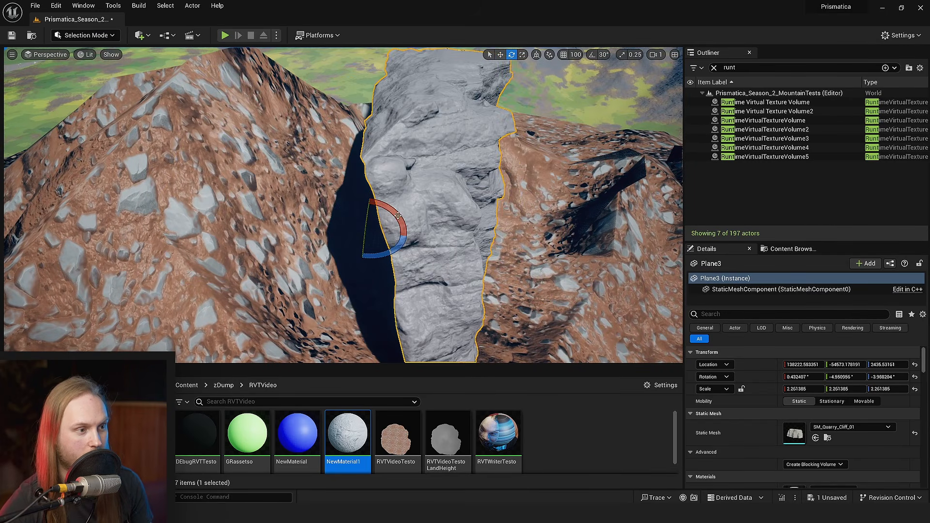
drag(398, 216, 368, 198)
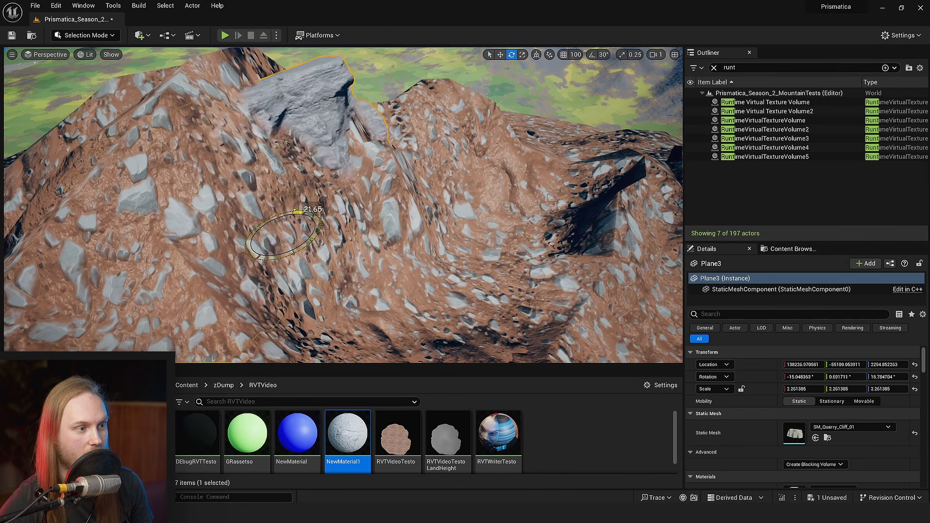
drag(296, 232, 297, 239)
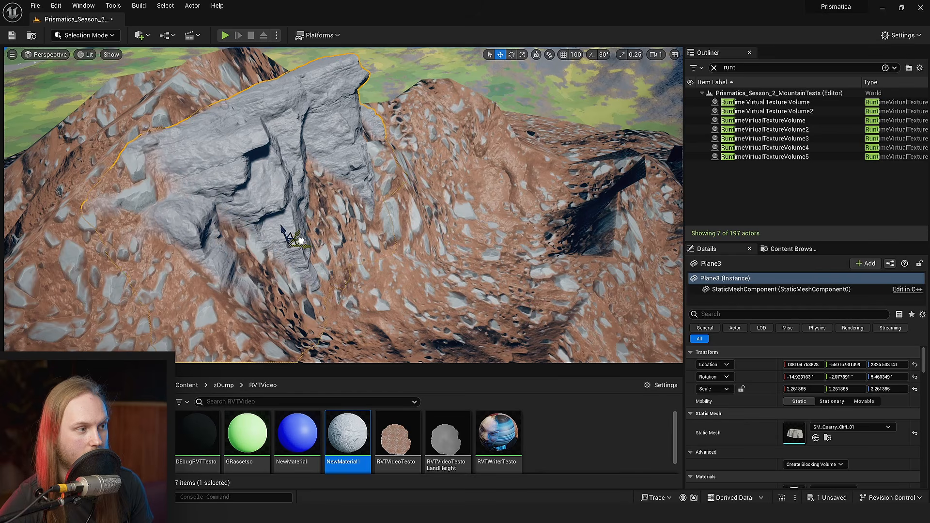
- Shift the tilted cliff along the mountainside and sink it partly into the slope
right_drag(297, 239, 394, 234)
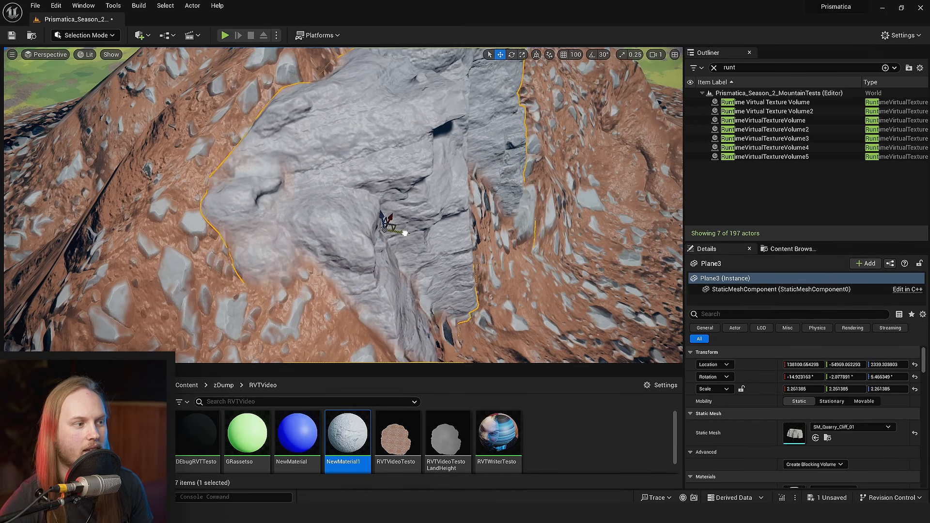
drag(405, 233, 401, 231)
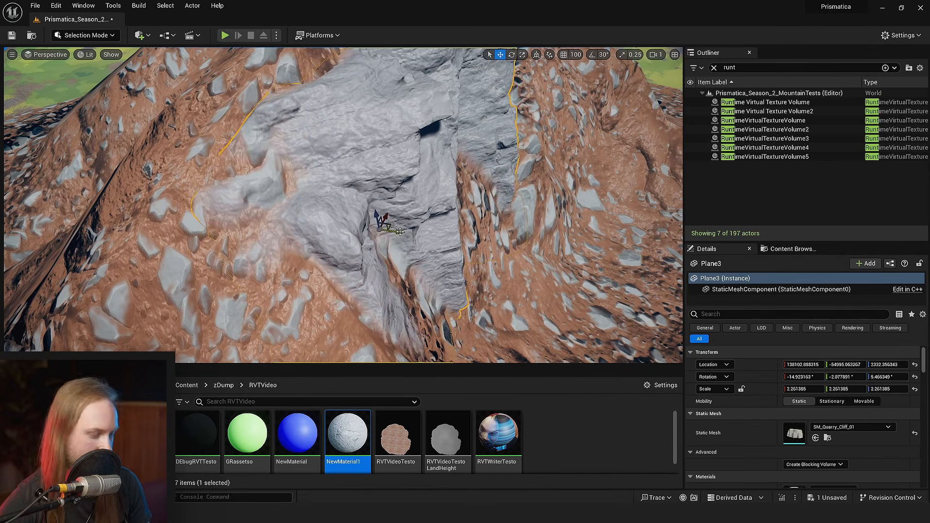
right_drag(455, 180, 504, 188)
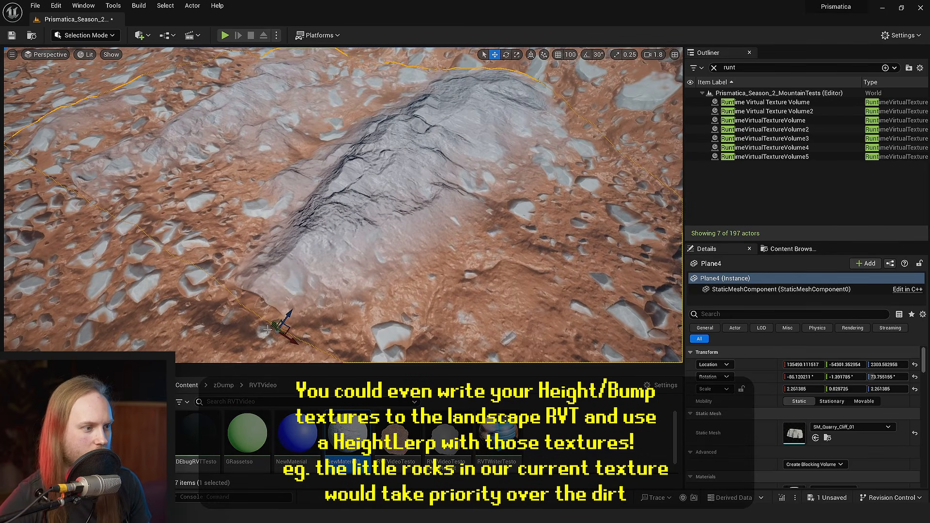
- Nudge the flattened cliff copy Plane4 slightly in the terrain and save the level
mouse_move(274, 327)
mouse_down()
mouse_move(267, 314)
mouse_move(278, 331)
mouse_up()
key(ctrl+s)
right_drag(382, 262, 382, 263)
- Open the NewMaterial1 material and move the 1-x node away from Saturate to make room in the mask chain
double_click(346, 434)
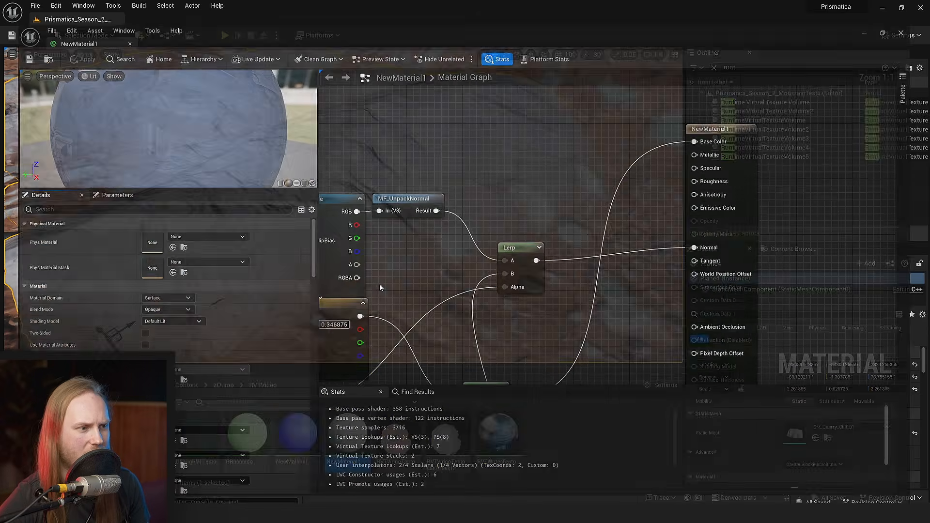
right_drag(463, 276, 486, 123)
right_drag(498, 270, 785, 122)
right_drag(661, 184, 638, 305)
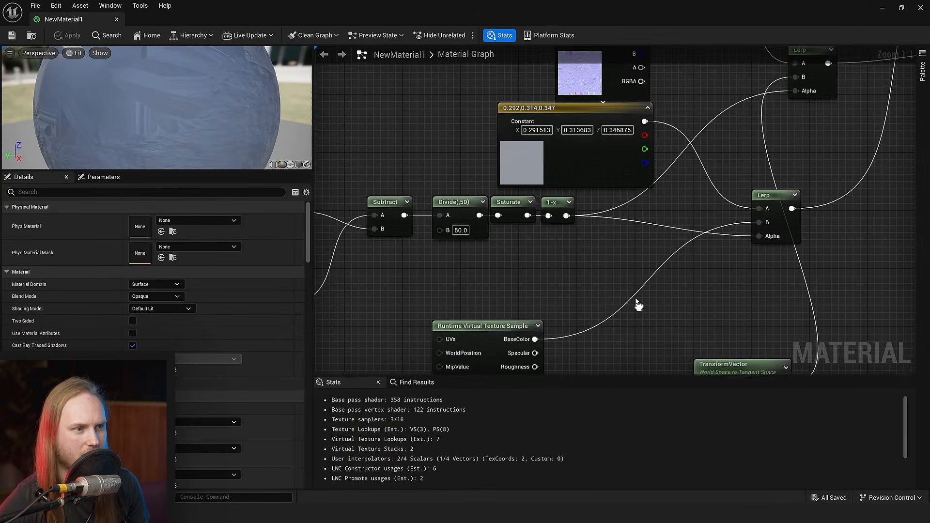
right_drag(418, 270, 585, 268)
click(620, 231)
right_drag(705, 270, 569, 279)
drag(600, 212, 658, 212)
- Insert a Power node with exponent 2 between Saturate and 1-x, and save the material
drag(559, 223, 583, 252)
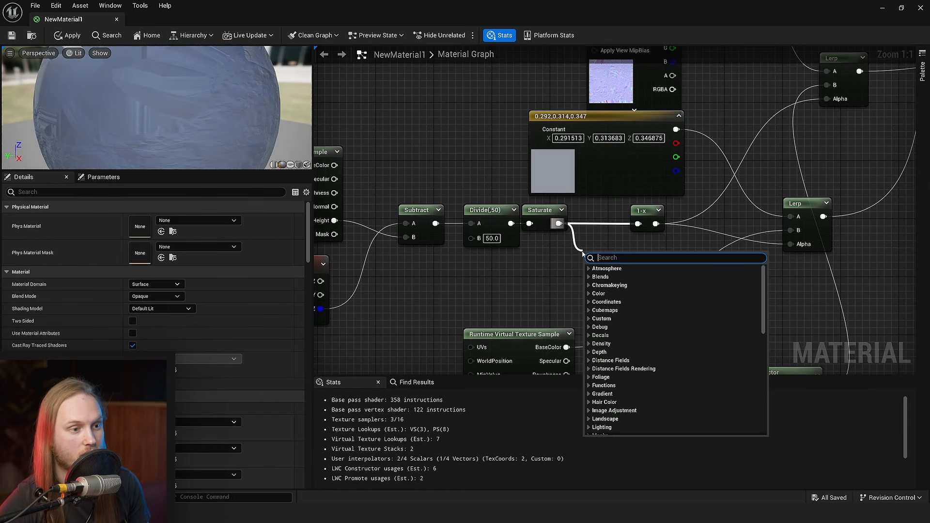
text(pow)
key(Return)
ctrl+scroll(651, 257, up, 3)
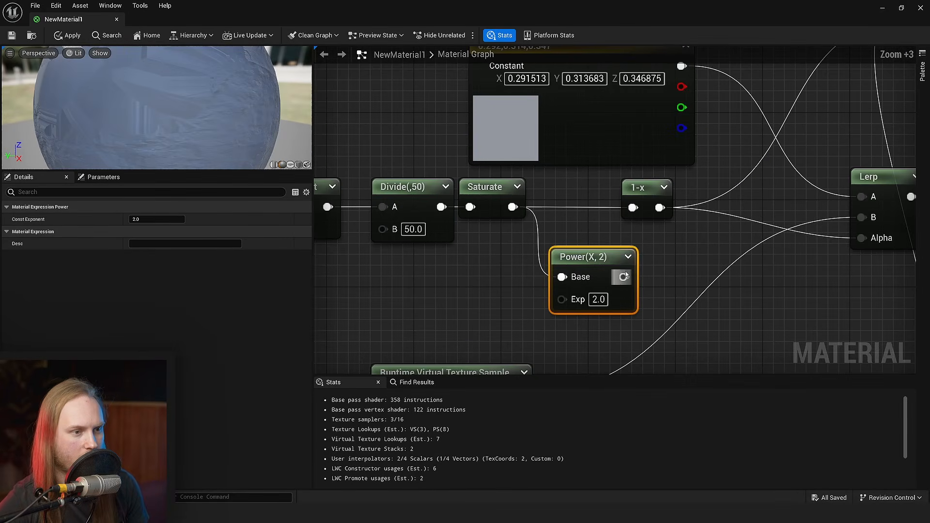
drag(624, 276, 633, 207)
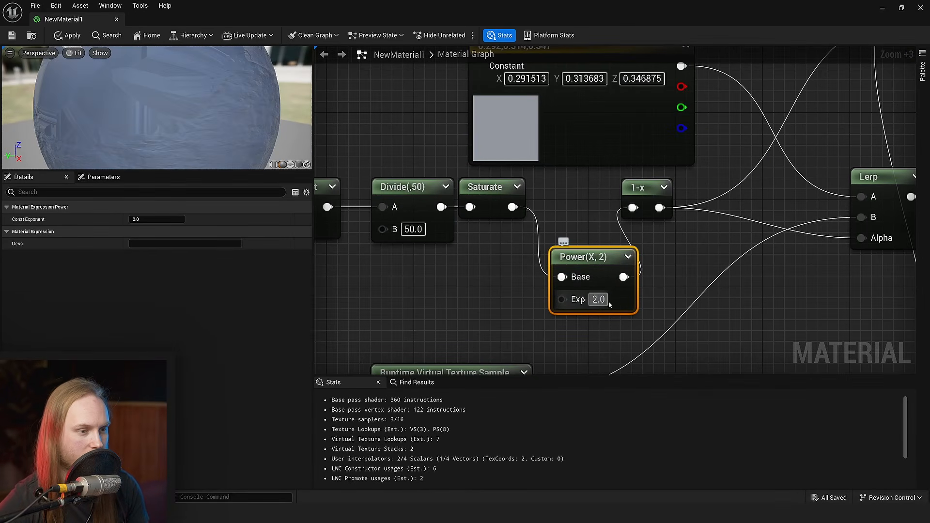
click(672, 281)
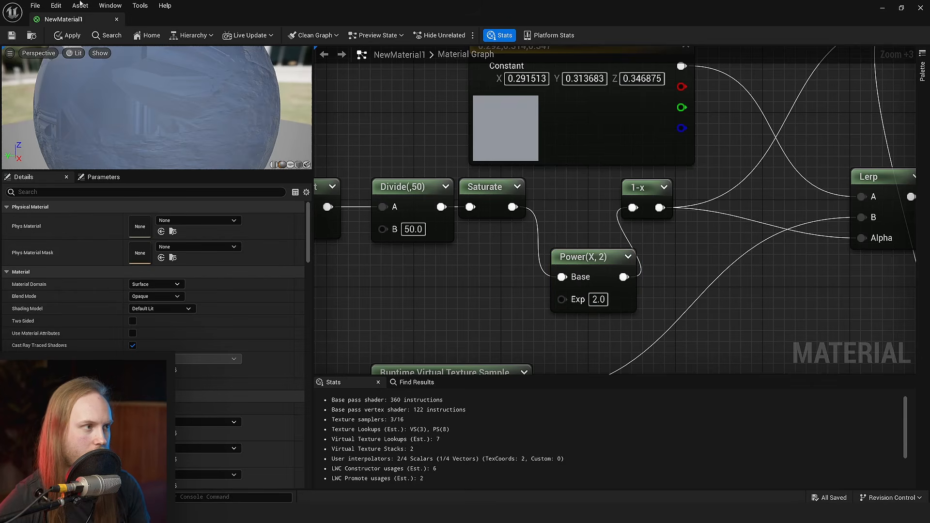
double_click(212, 13)
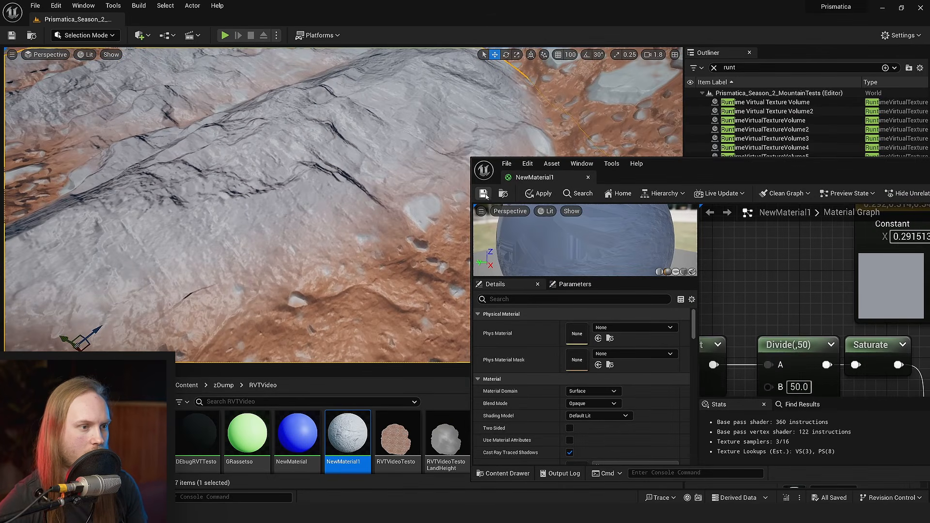
click(484, 194)
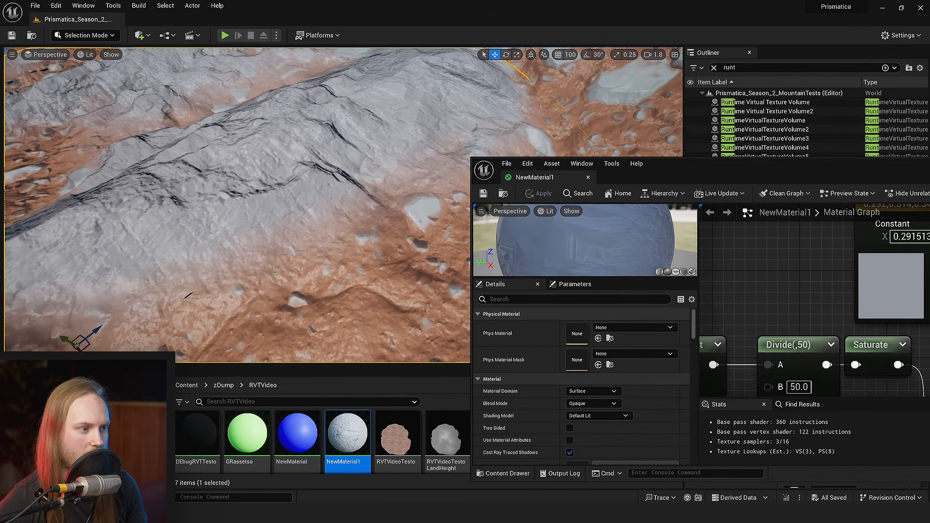
- Rewire the mask so 1-x follows Saturate and feeds Power, whose output drives both Lerps, and save the material
drag(770, 279, 837, 299)
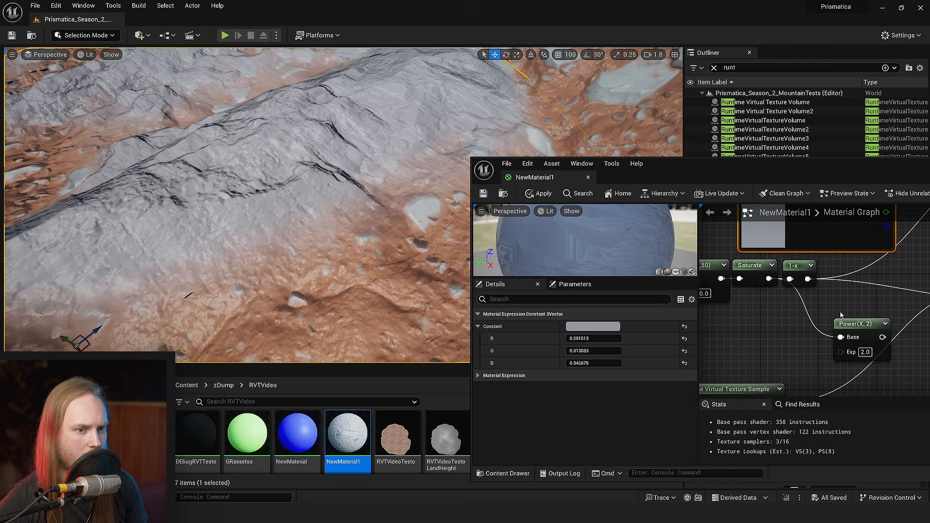
click(819, 282)
click(484, 194)
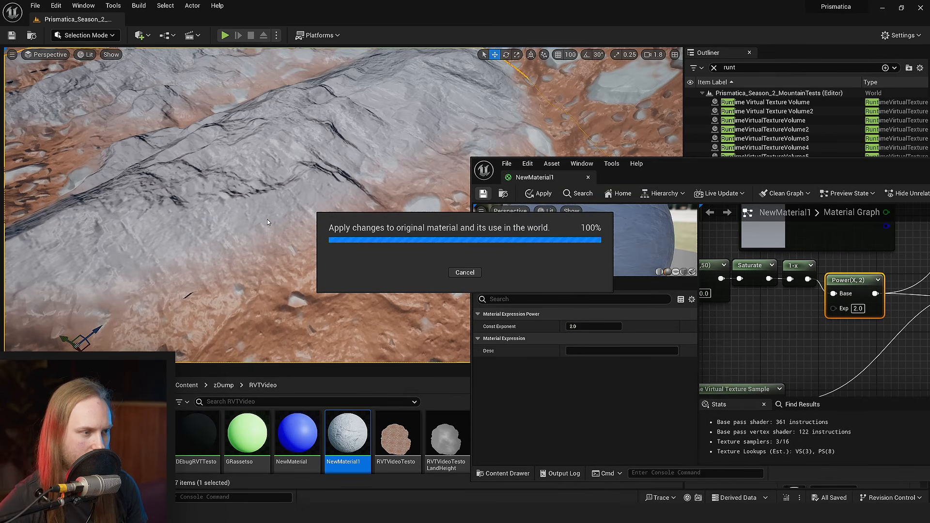
- Examine how the cliffs blend into the terrain in the level, and leave the full-screen viewport
mouse_move(354, 265)
right_down()
mouse_move(300, 272)
mouse_move(373, 286)
mouse_move(334, 264)
mouse_move(363, 265)
right_up()
scroll(355, 265, down, 1)
mouse_move(376, 213)
right_down()
mouse_move(371, 242)
mouse_move(376, 213)
right_up()
drag(269, 290, 252, 271)
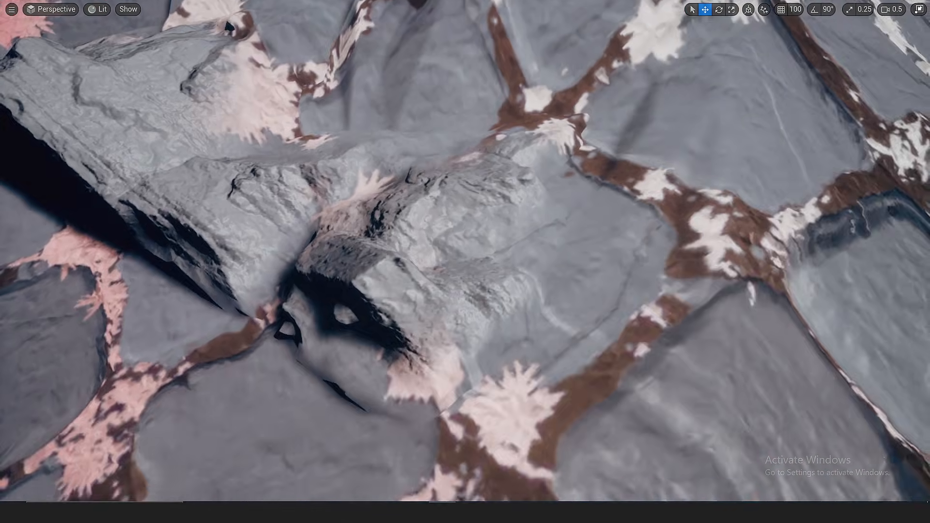
scroll(465, 261, down, 1)
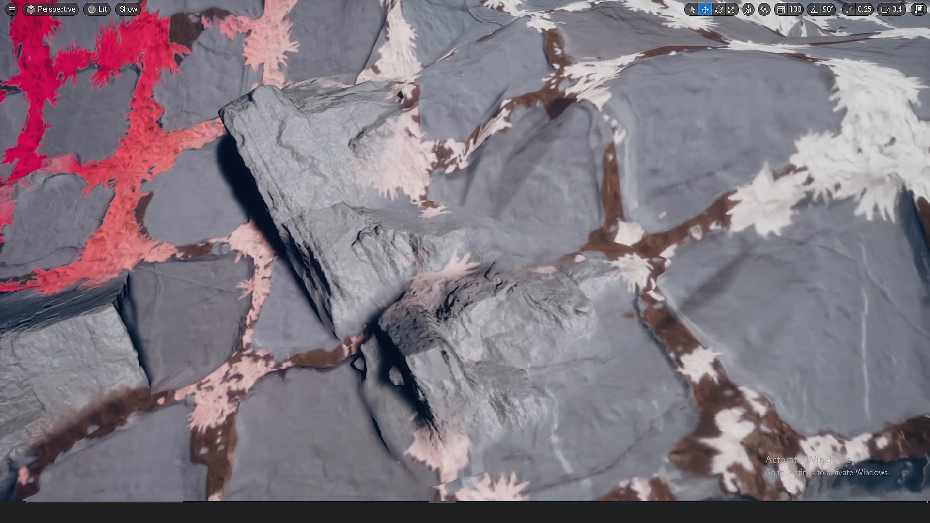
key(F11)
right_drag(480, 251, 436, 251)
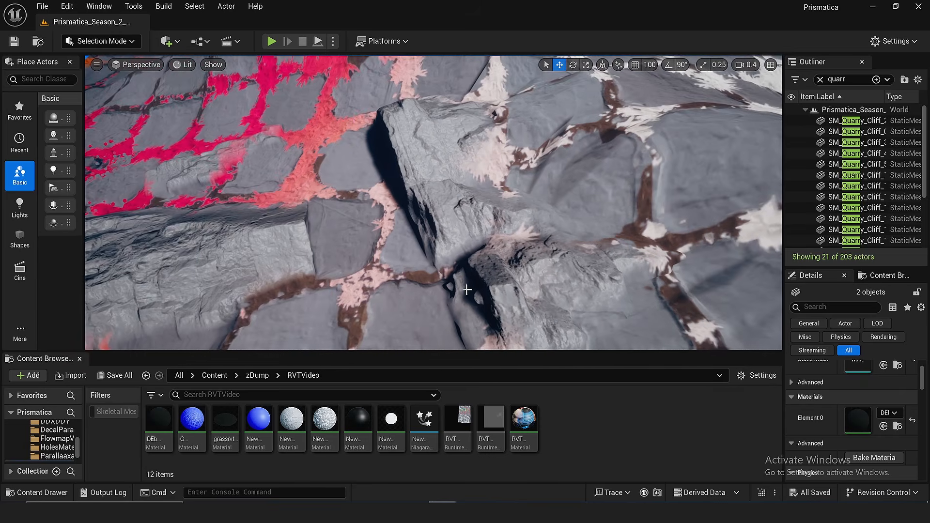
- Open the NewMaterial1 material and go to the end of its height mask chain
click(296, 418)
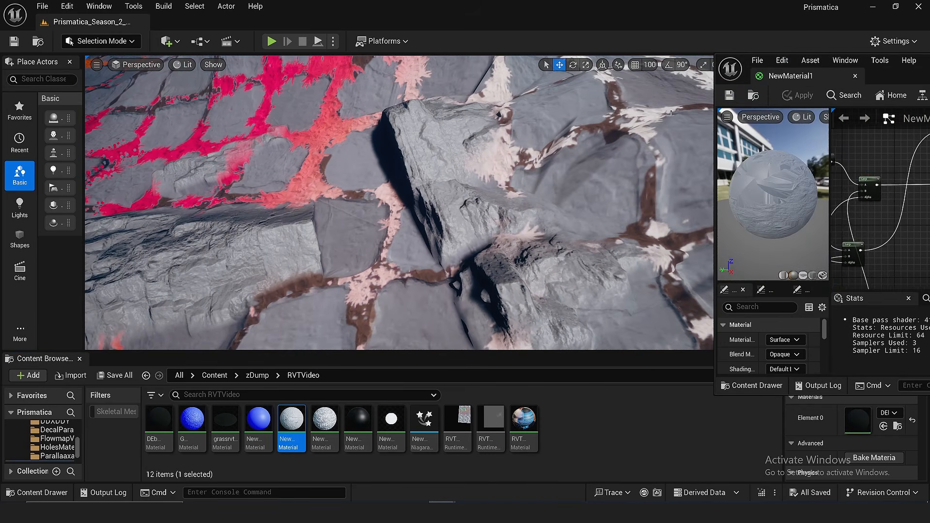
drag(923, 57, 402, 120)
double_click(402, 121)
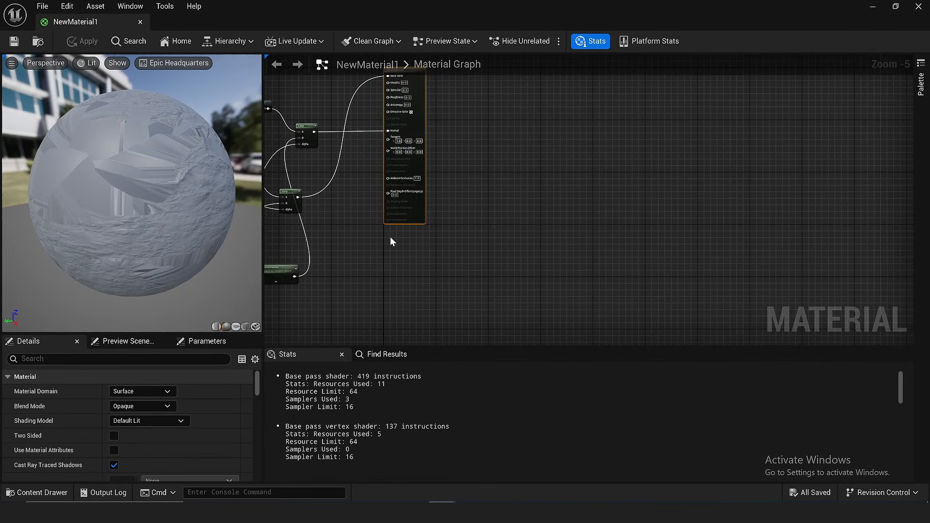
scroll(390, 236, up, 4)
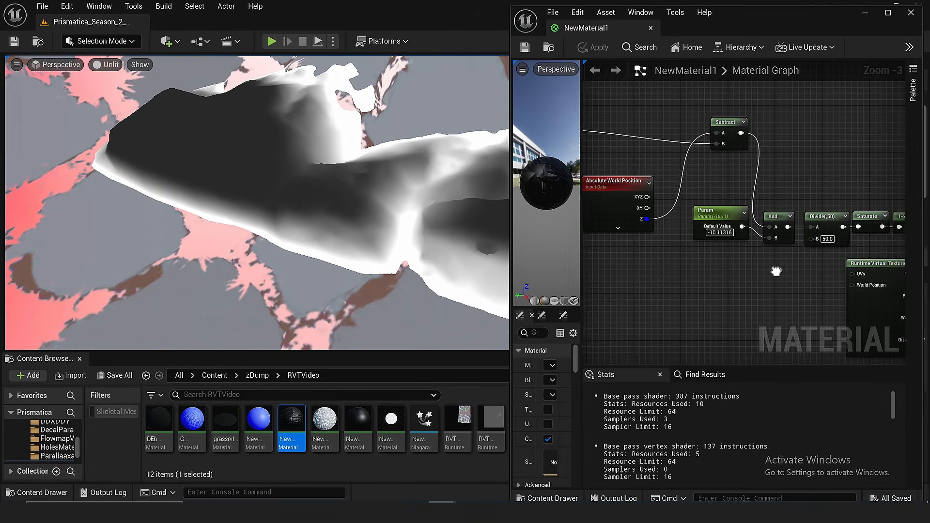
right_drag(777, 270, 622, 267)
right_drag(865, 266, 719, 263)
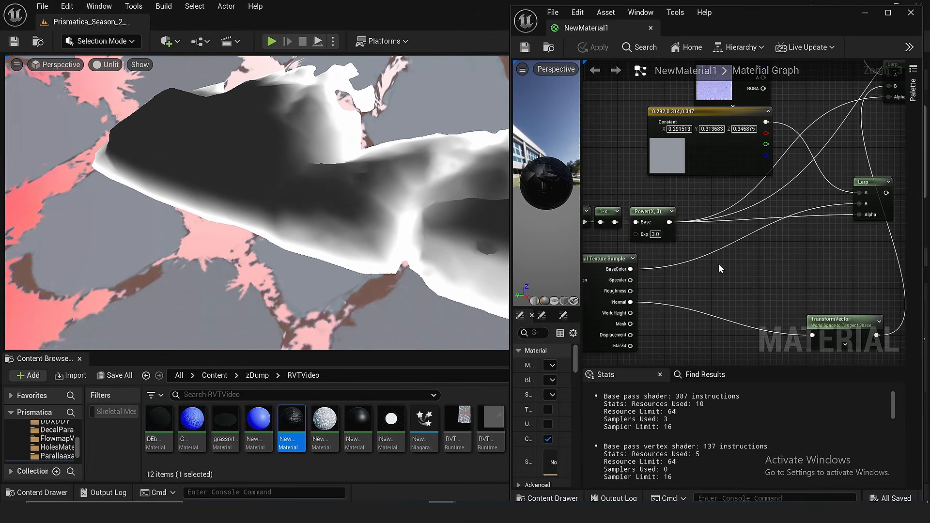
- Insert a VertexInterpolator node between the Power output and the inputs it feeds, and save the material
right_click(706, 232)
text(vertex)
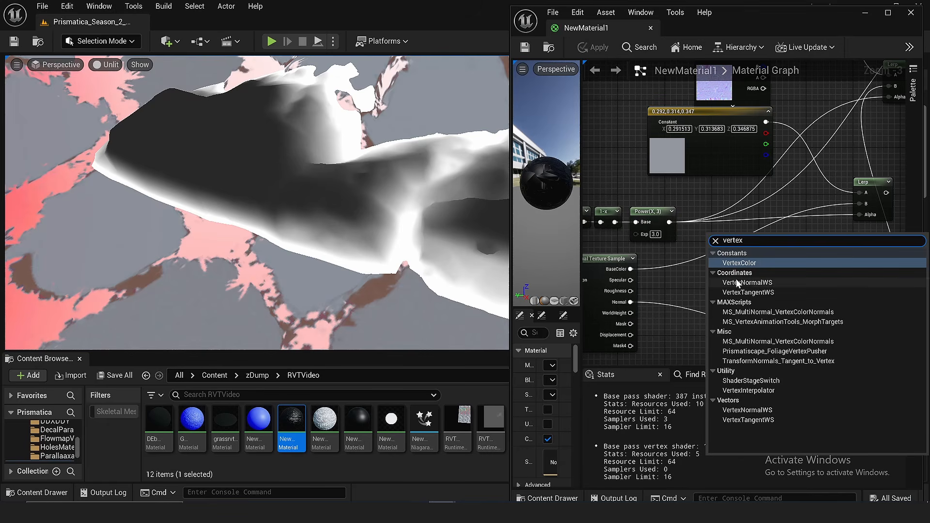
click(754, 391)
scroll(739, 246, up, 2)
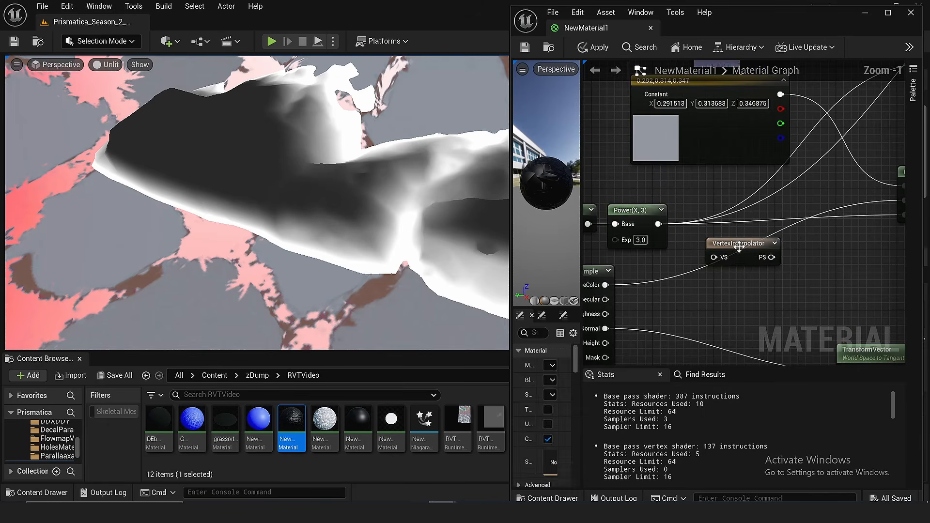
mouse_move(740, 247)
mouse_down()
mouse_move(726, 224)
mouse_move(709, 229)
mouse_move(741, 242)
mouse_move(687, 239)
mouse_move(660, 224)
mouse_up()
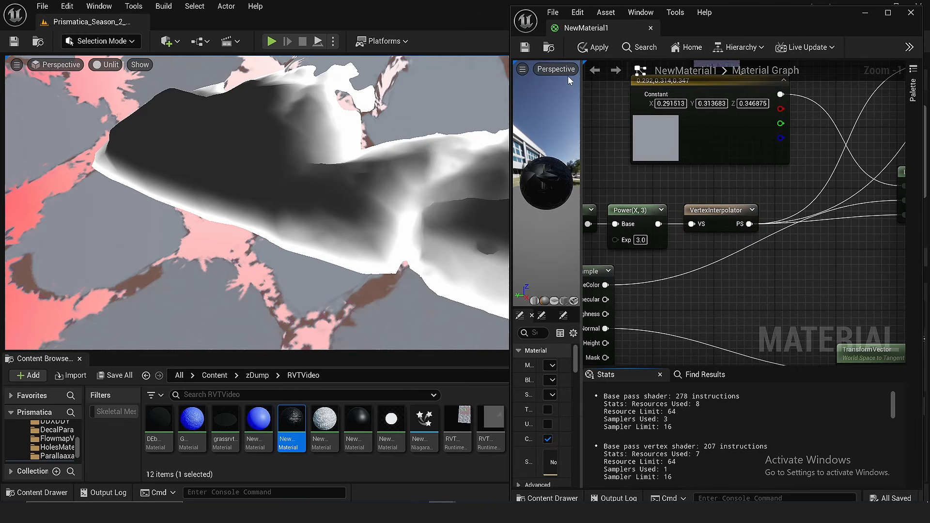
click(525, 49)
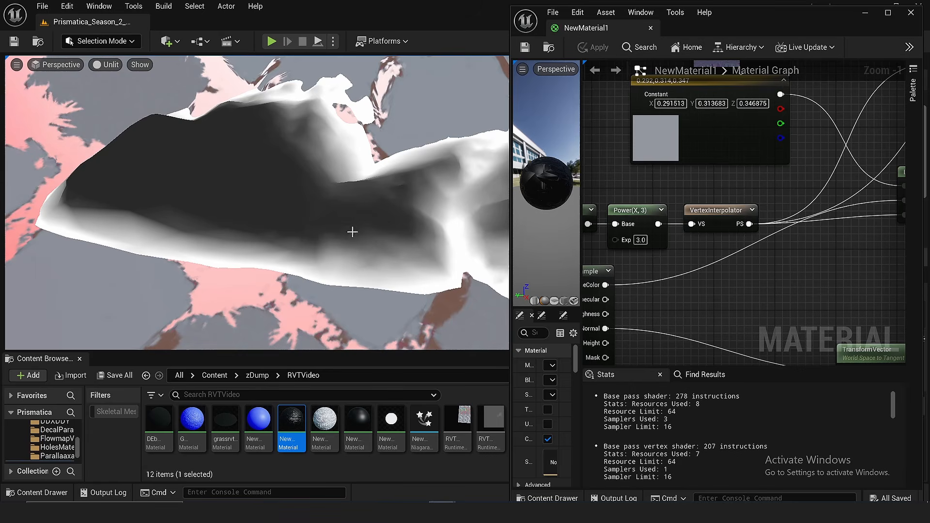
- Switch the level viewport to Lit shading to check the vertex-interpolated blend
scroll(736, 216, down, 3)
click(106, 65)
click(133, 101)
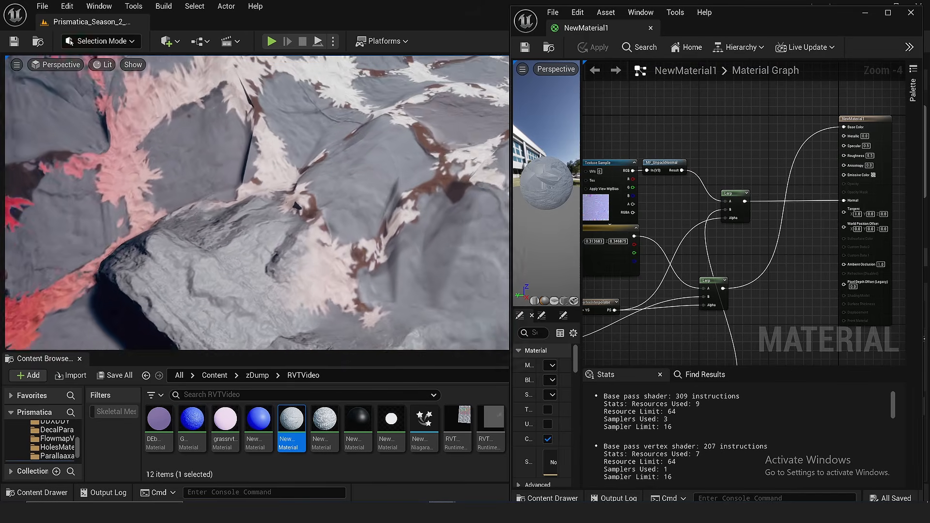
- Switch the viewport to Unlit and lower the SM_Quarry_Cliff_5 mesh into the terrain to inspect its blend mask
click(103, 64)
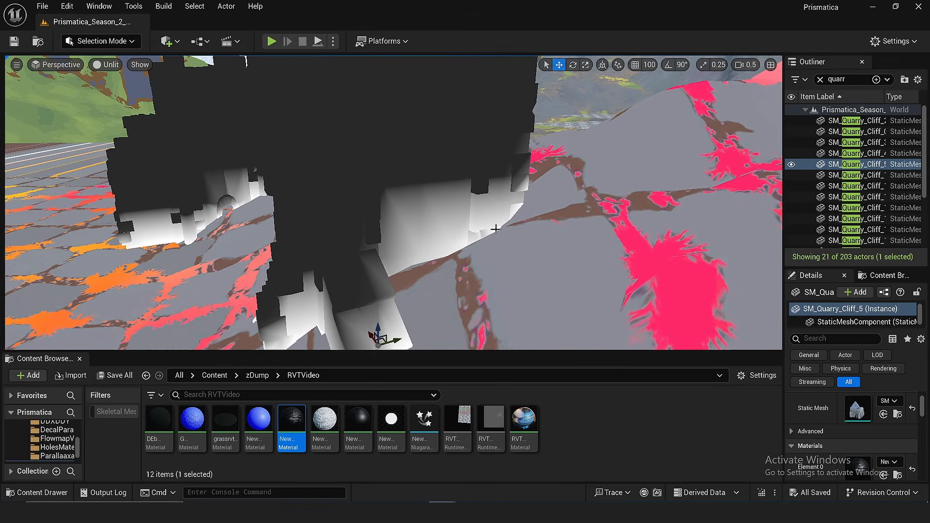
key(s)
right_drag(463, 263, 462, 272)
scroll(462, 263, down, 3)
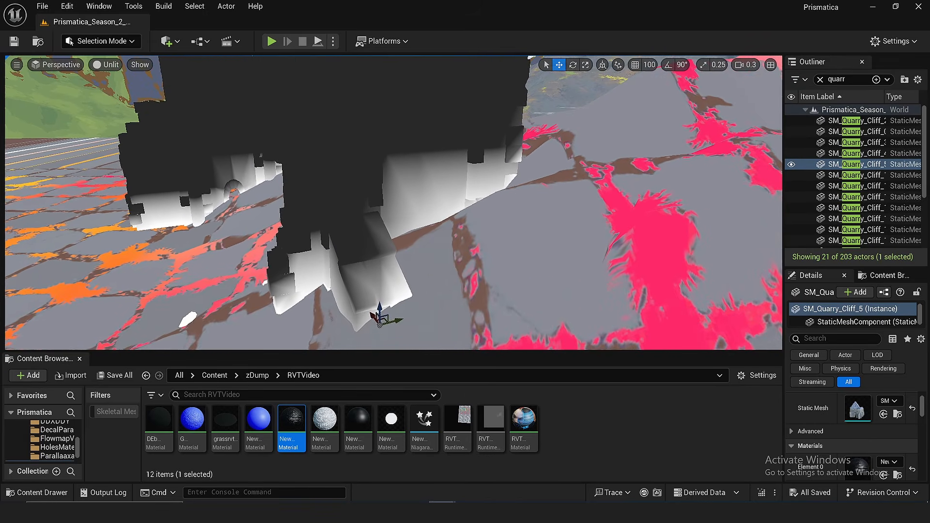
shift+drag(382, 303, 382, 401)
right_drag(448, 227, 304, 261)
key(w)
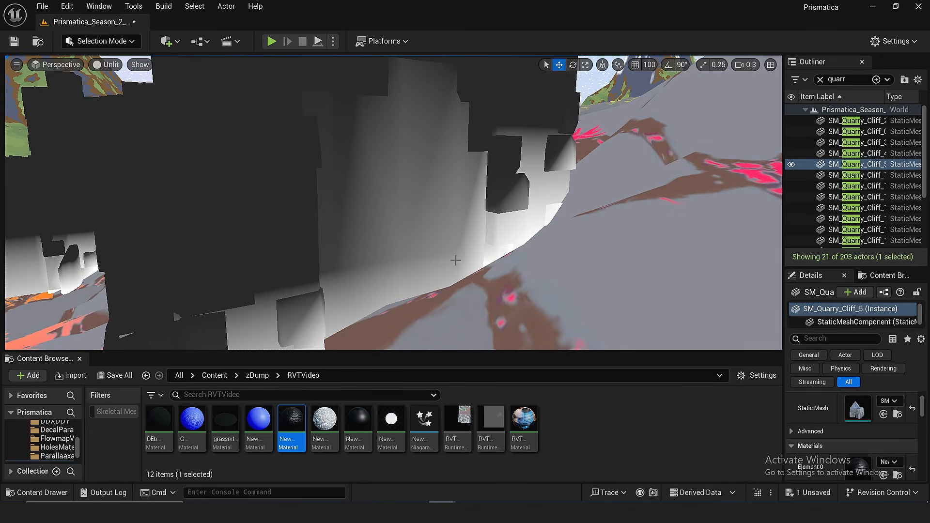
- Move the VertexInterpolator from after the Power node to between the Runtime Virtual Texture Sample's WorldHeight output and Subtract's B input
key(s)
right_drag(414, 222, 373, 234)
right_drag(584, 256, 661, 294)
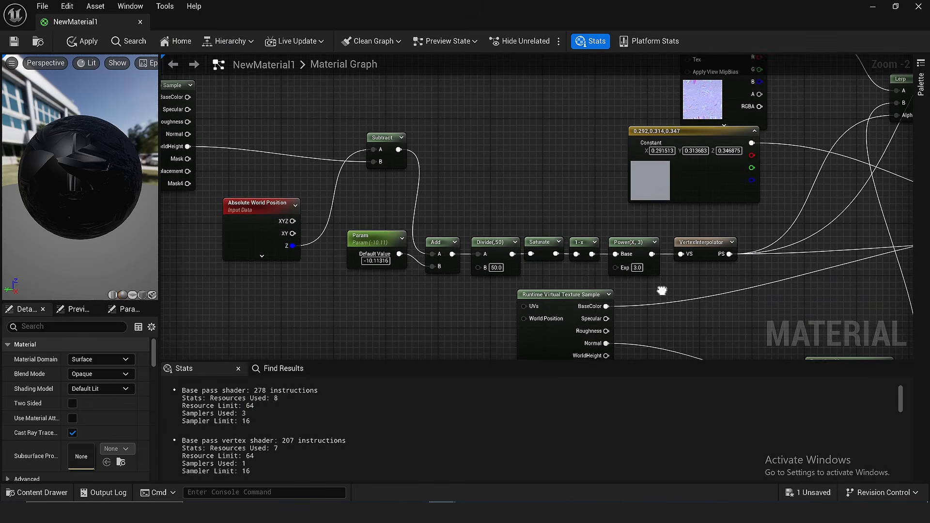
ctrl+drag(730, 252, 264, 156)
right_drag(264, 156, 331, 176)
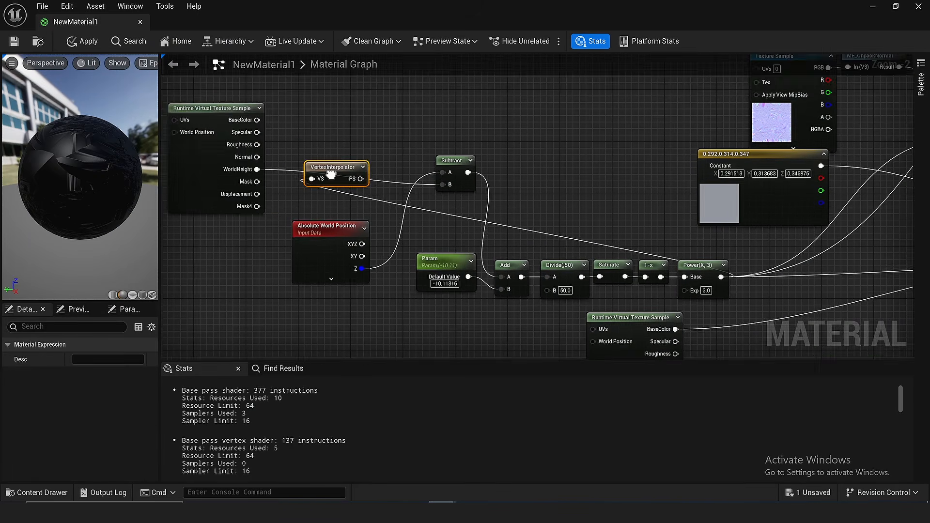
scroll(329, 174, up, 2)
click(272, 179)
drag(230, 166, 234, 169)
drag(313, 179, 313, 179)
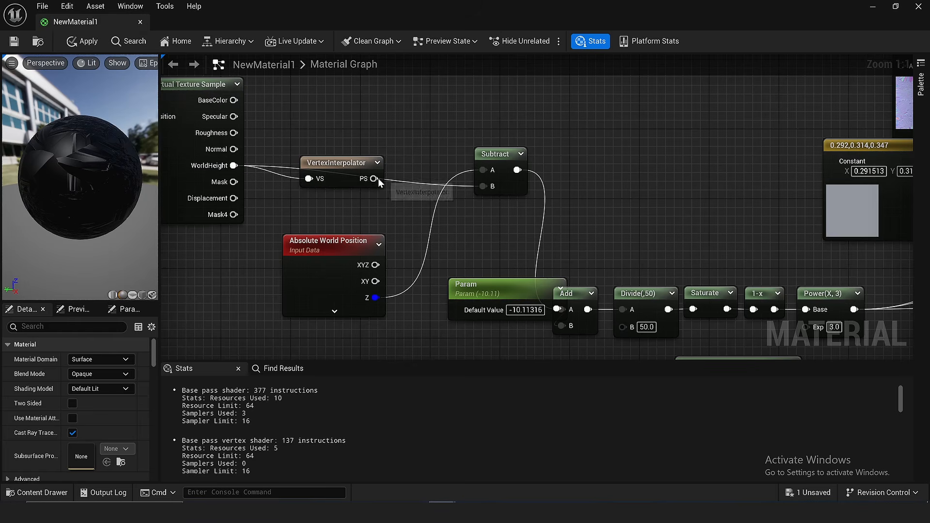
drag(377, 179, 489, 185)
right_drag(429, 124, 481, 120)
scroll(481, 120, down, 2)
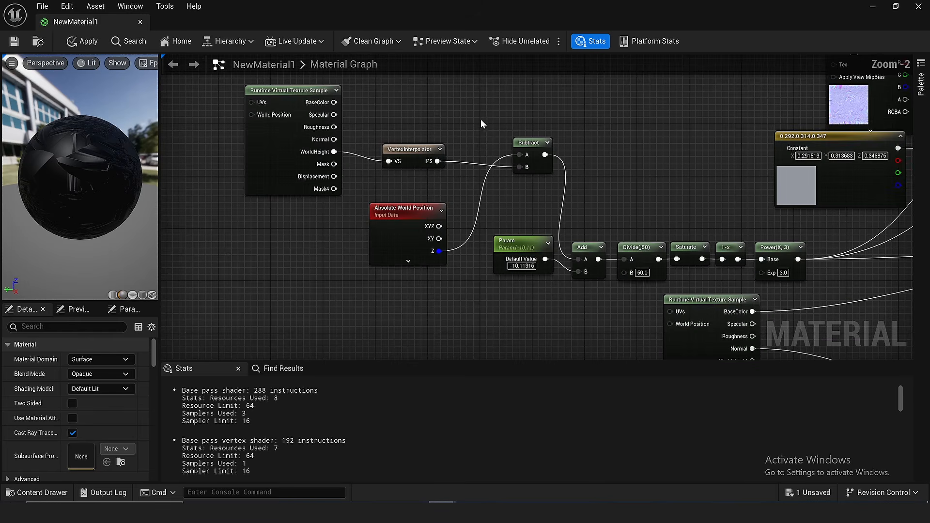
click(410, 154)
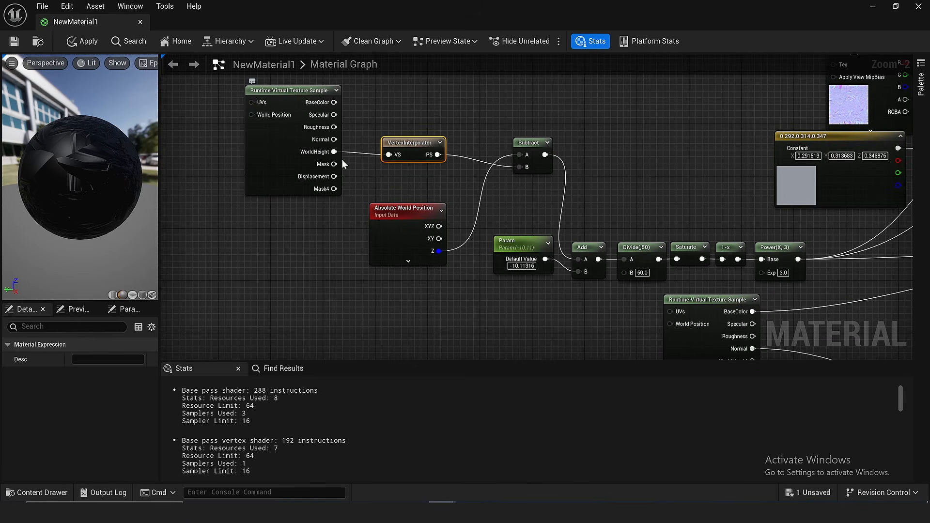
- Compare the shader stats with WorldHeight wired directly into Subtract, and reconnect the VertexInterpolator output to Subtract's B input
right_drag(446, 120, 422, 131)
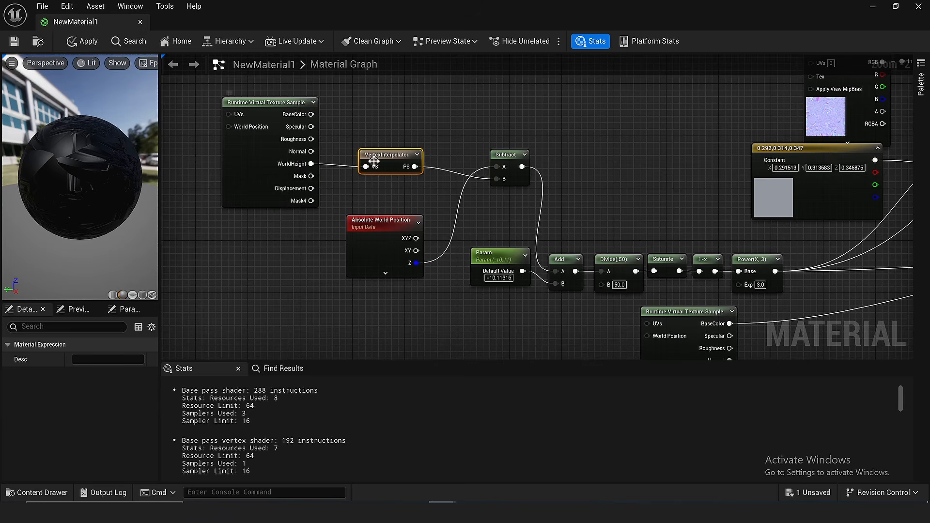
right_drag(373, 154, 197, 92)
drag(622, 168, 333, 227)
drag(320, 196, 317, 193)
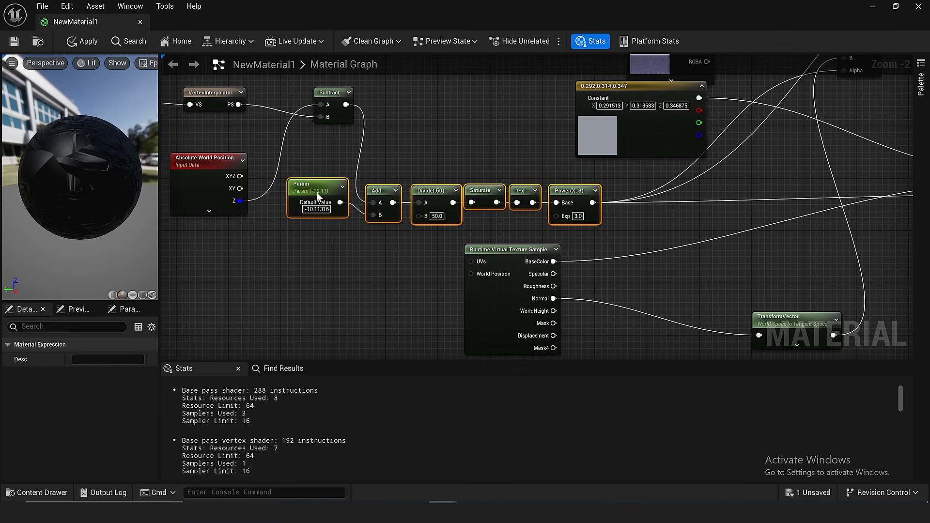
click(313, 140)
right_drag(309, 71, 368, 98)
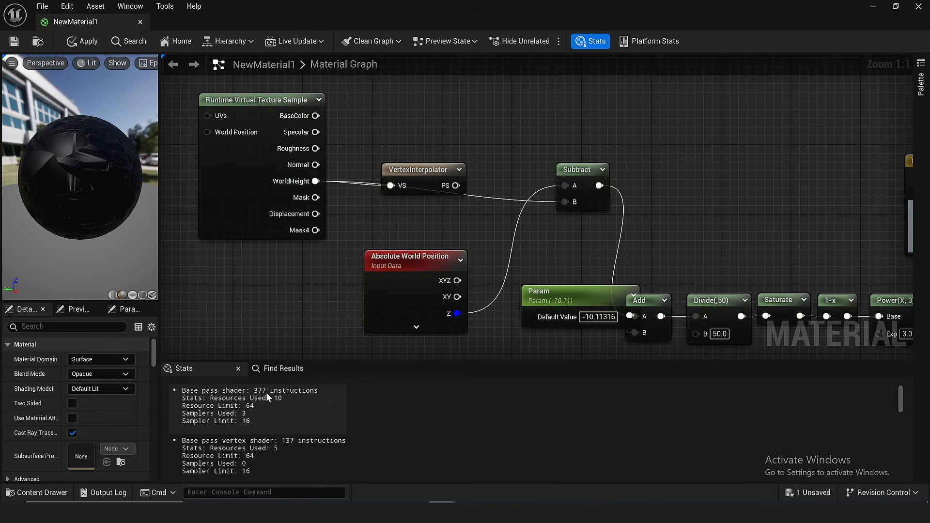
drag(455, 187, 567, 202)
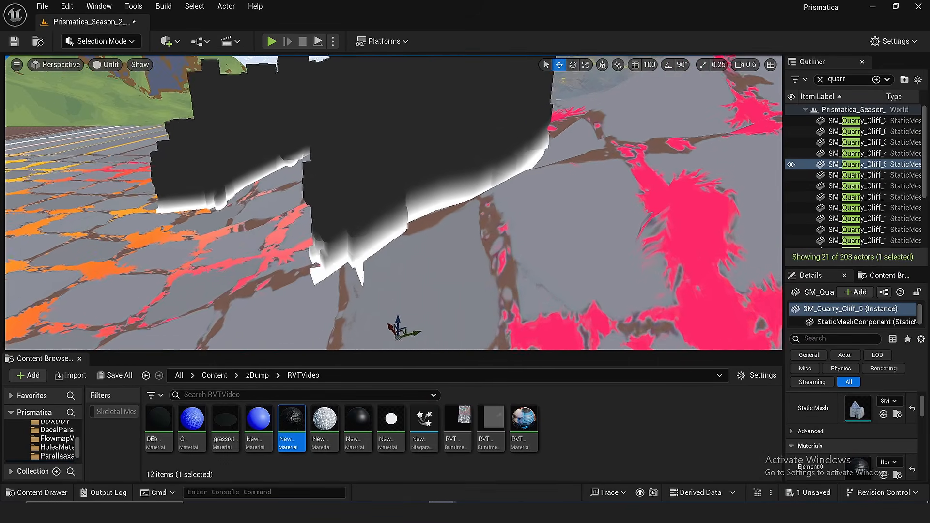
- Inspect the cliff's height mask along the terrain edge in the Unlit level viewport
right_drag(338, 226, 338, 226)
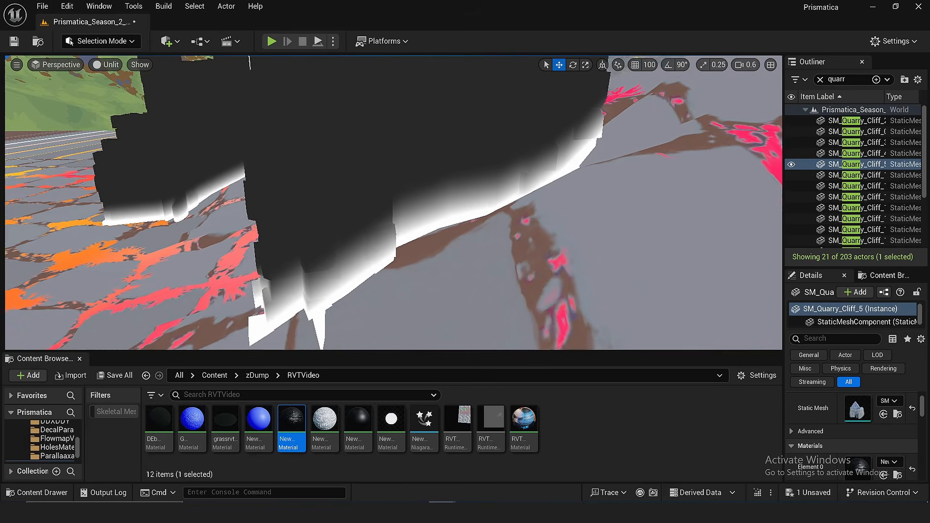
right_drag(283, 231, 283, 232)
right_drag(386, 339, 386, 339)
right_drag(387, 203, 387, 203)
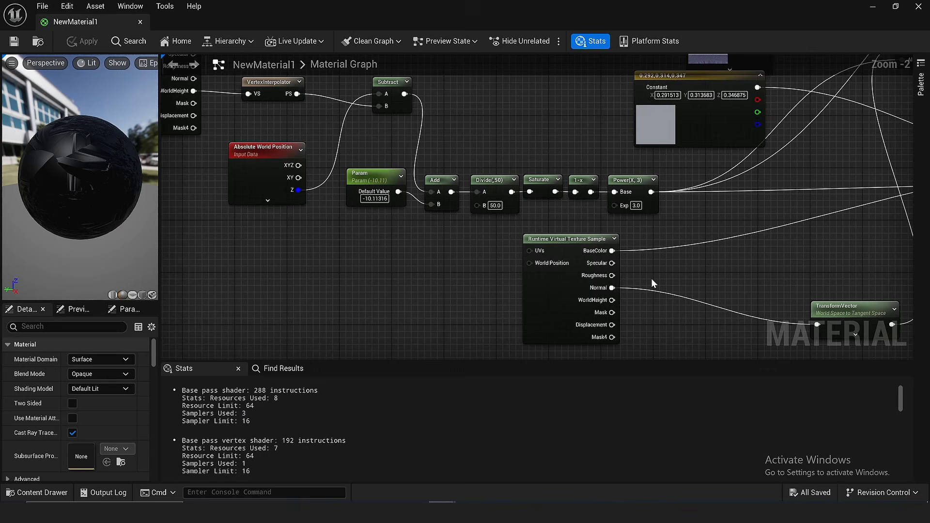
- Insert a VertexInterpolator node between the second Runtime Virtual Texture Sample's BaseColor output and the Lerp it feeds
right_drag(652, 280, 505, 256)
scroll(504, 256, up, 2)
right_click(432, 232)
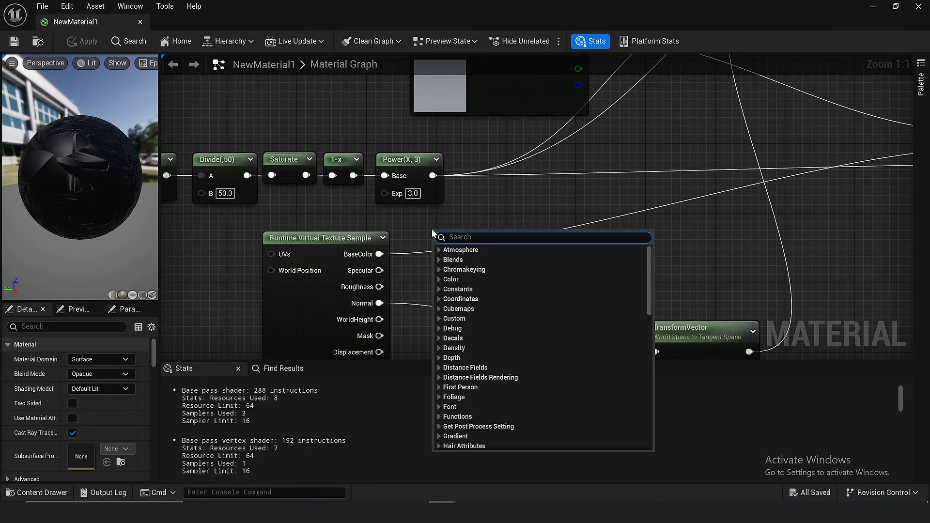
text(vertex)
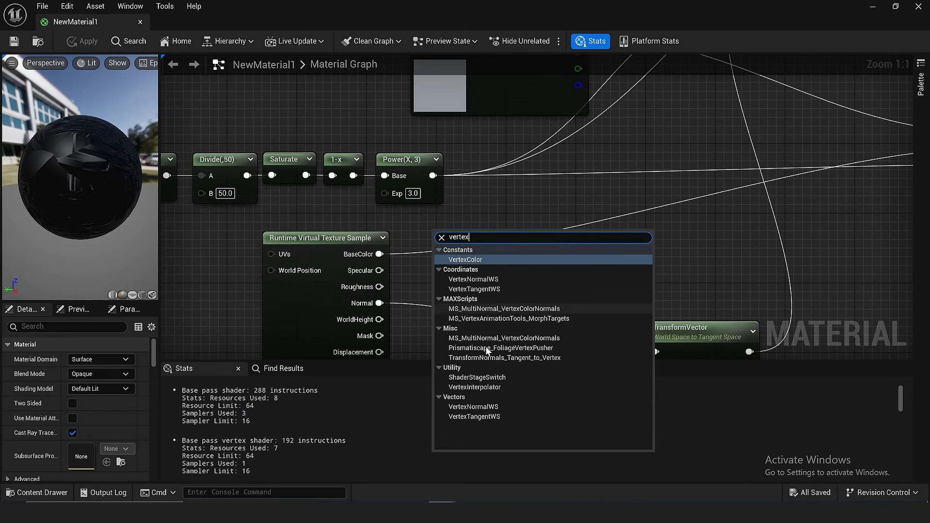
click(474, 388)
ctrl+drag(380, 254, 506, 252)
drag(379, 254, 441, 252)
- Duplicate the VertexInterpolator and wire the copy between the texture sample's Normal output and TransformVector
right_drag(478, 299, 476, 249)
key(ctrl+d)
ctrl+drag(377, 254, 482, 257)
drag(414, 256, 377, 255)
- Examine the base pass and vertex shader stats alongside the VertexInterpolator nodes in the graph
click(615, 212)
scroll(615, 211, down, 3)
right_drag(615, 211, 524, 251)
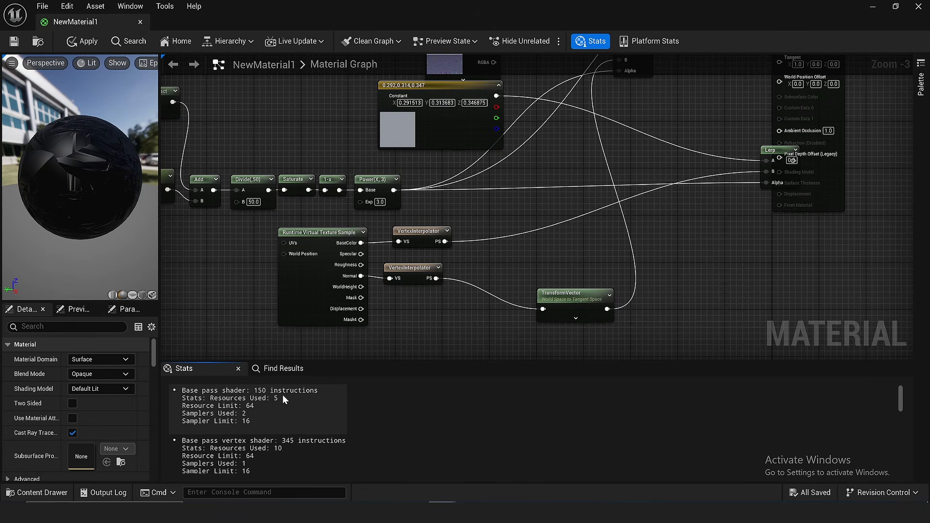
right_drag(361, 287, 412, 262)
drag(448, 291, 281, 252)
click(282, 252)
right_drag(285, 194, 496, 257)
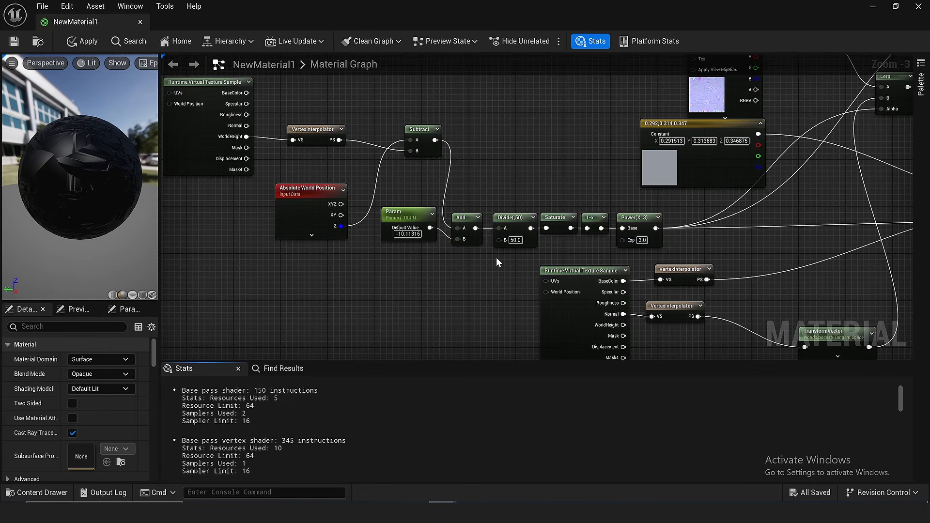
right_drag(597, 173, 452, 119)
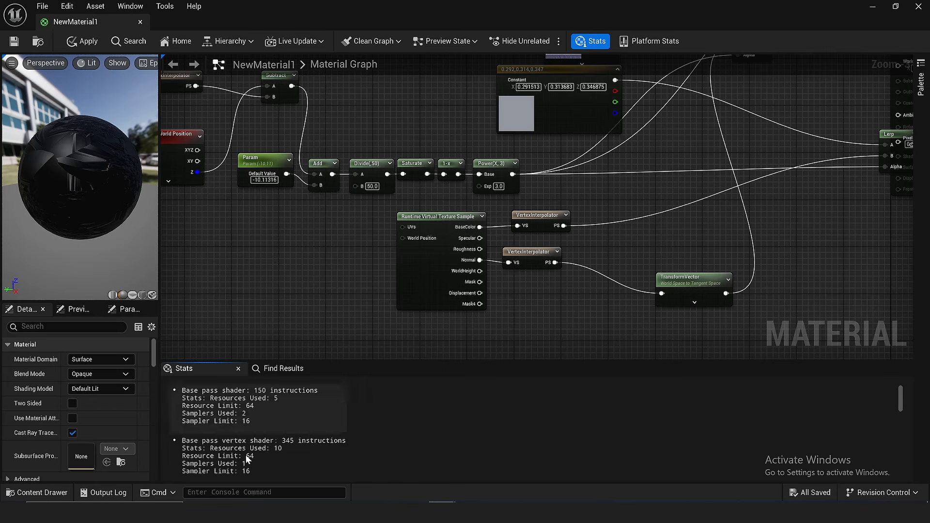
right_drag(665, 294, 603, 235)
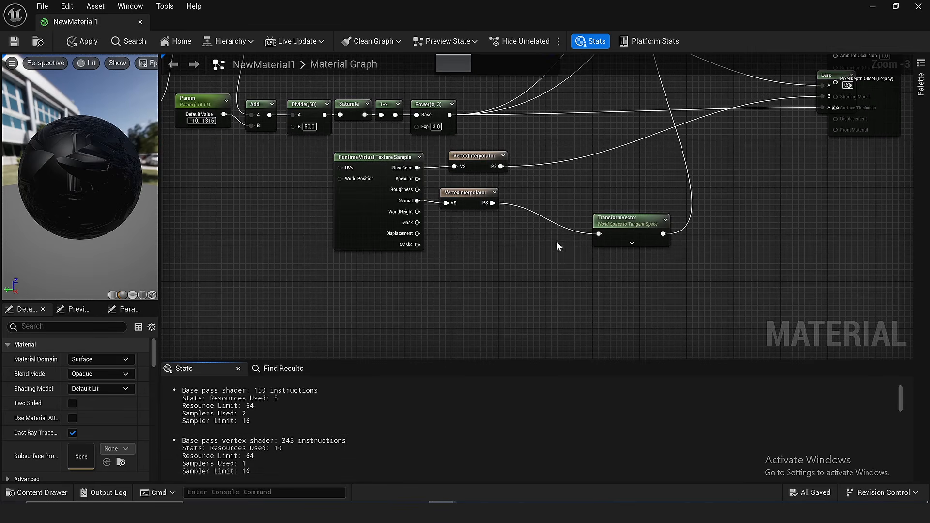
- Route the color Lerp to the material output in place of the emissive mask preview, and save the material
click(10, 42)
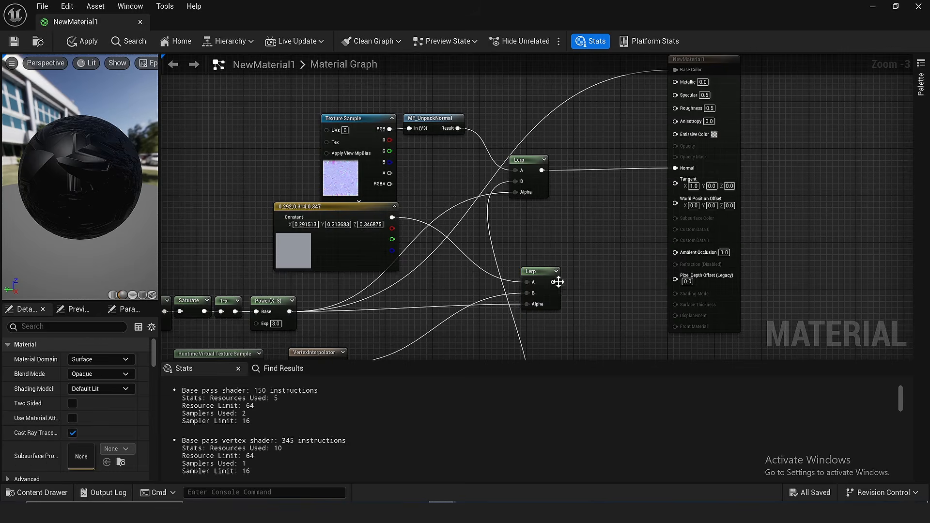
drag(556, 282, 679, 170)
right_drag(595, 347, 614, 218)
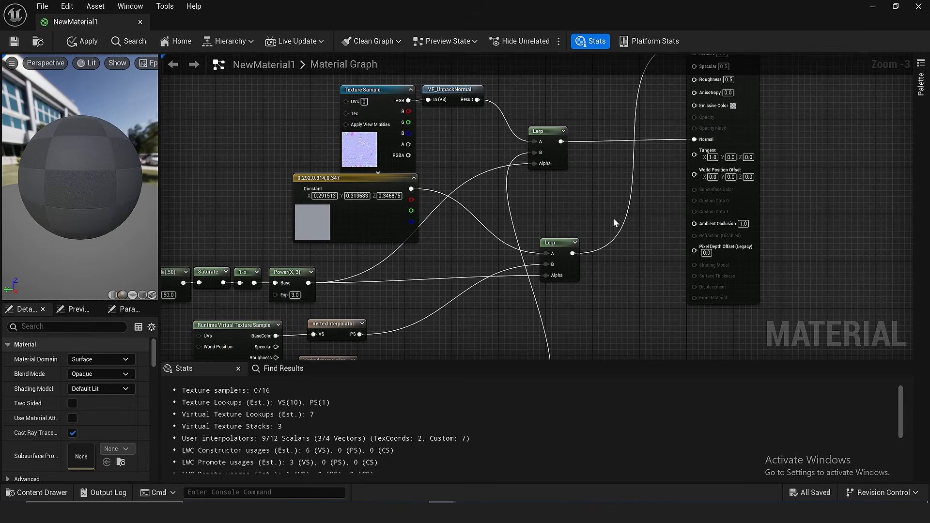
click(14, 42)
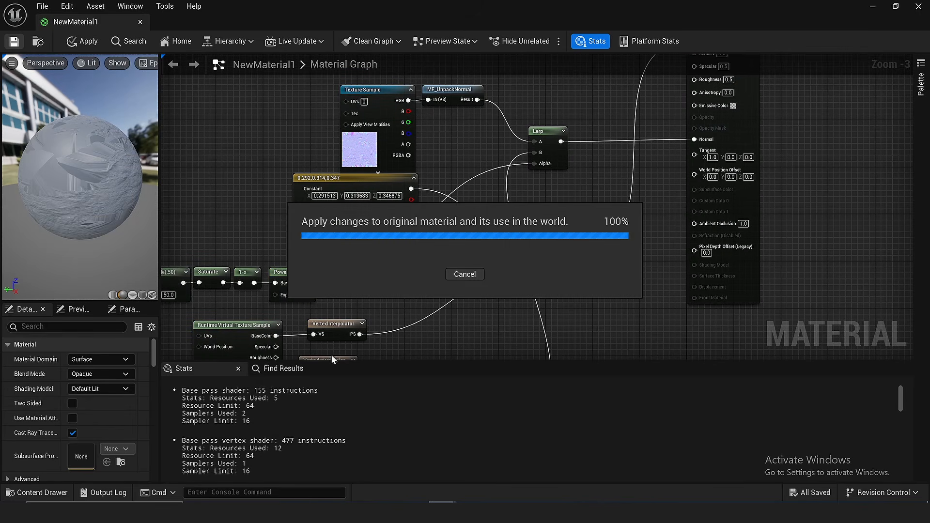
- Return to the level and inspect the vertex-interpolated blend on the cliff rocks up close in Lit shading
click(875, 7)
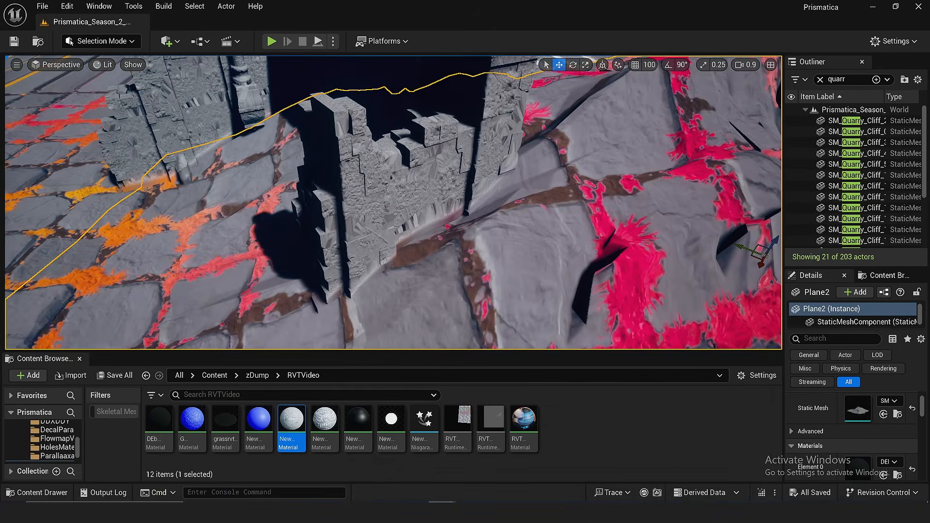
right_drag(441, 194, 524, 267)
key(w)
mouse_move(490, 240)
right_down()
mouse_move(484, 214)
mouse_move(495, 241)
right_up()
scroll(491, 240, down, 1)
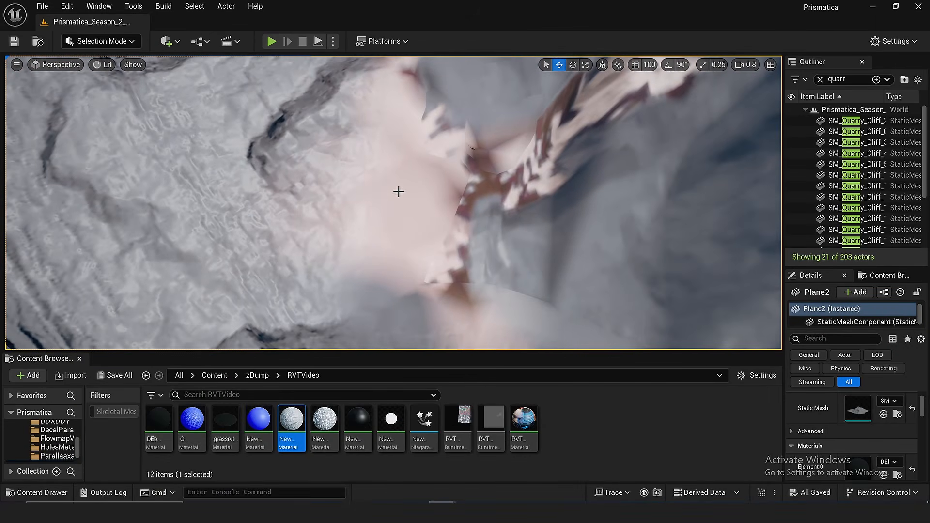
scroll(421, 206, down, 7)
right_drag(421, 206, 447, 338)
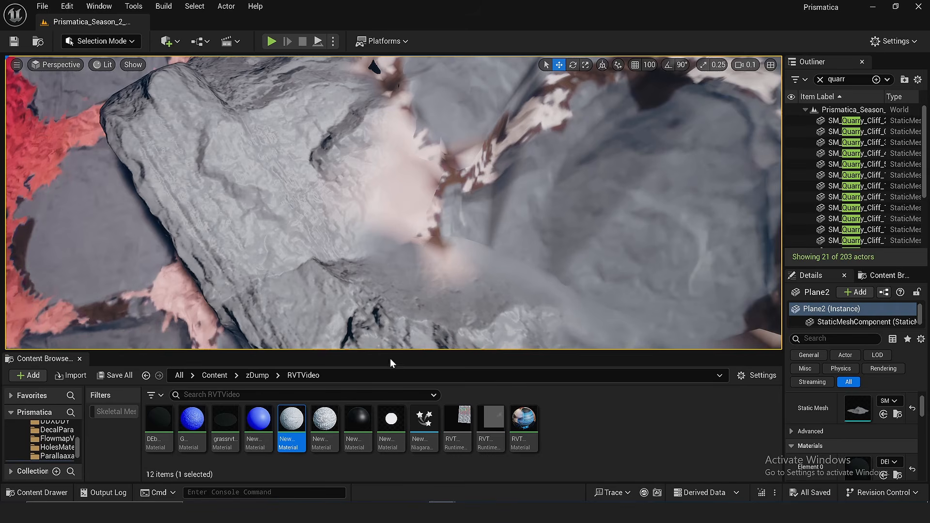
drag(383, 353, 383, 362)
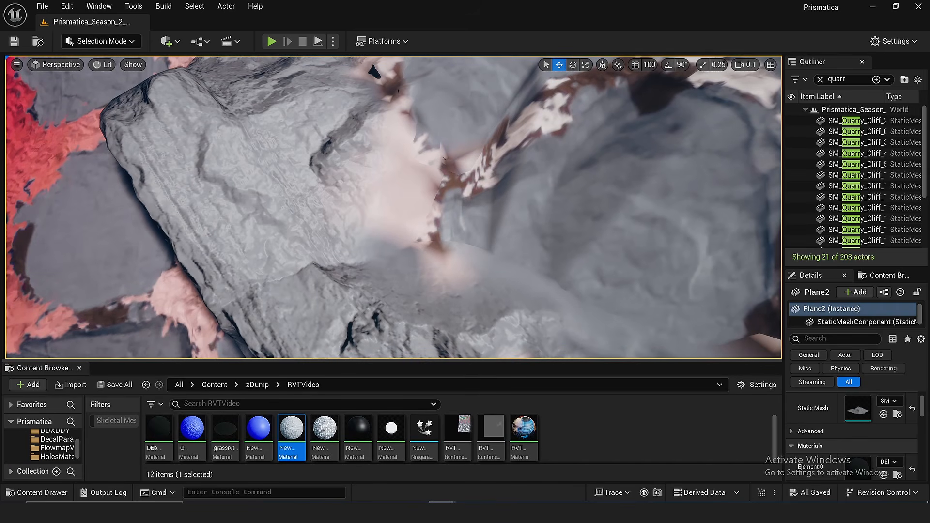
key(w)
right_drag(373, 154, 373, 154)
key(w)
- Check the cliff and terrain vertex density in Wireframe view mode, and return the viewport to Lit
click(103, 65)
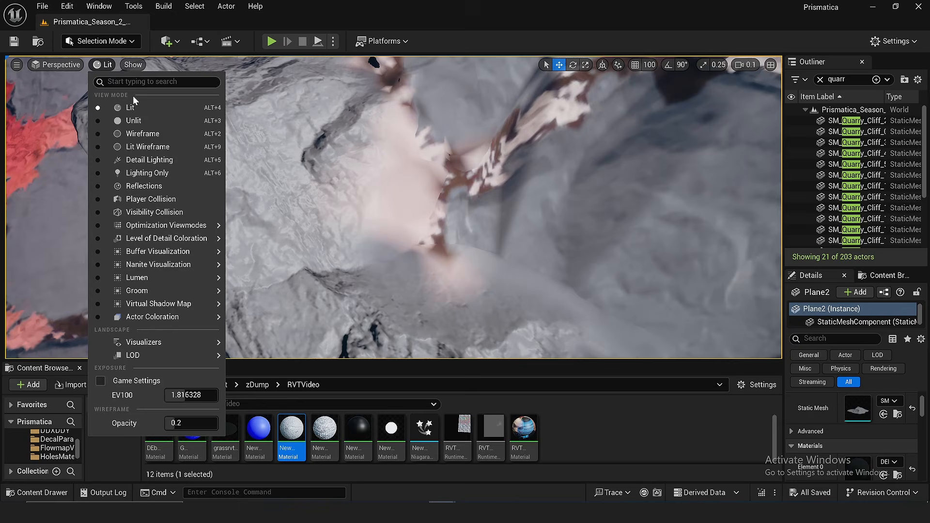
click(141, 134)
click(101, 64)
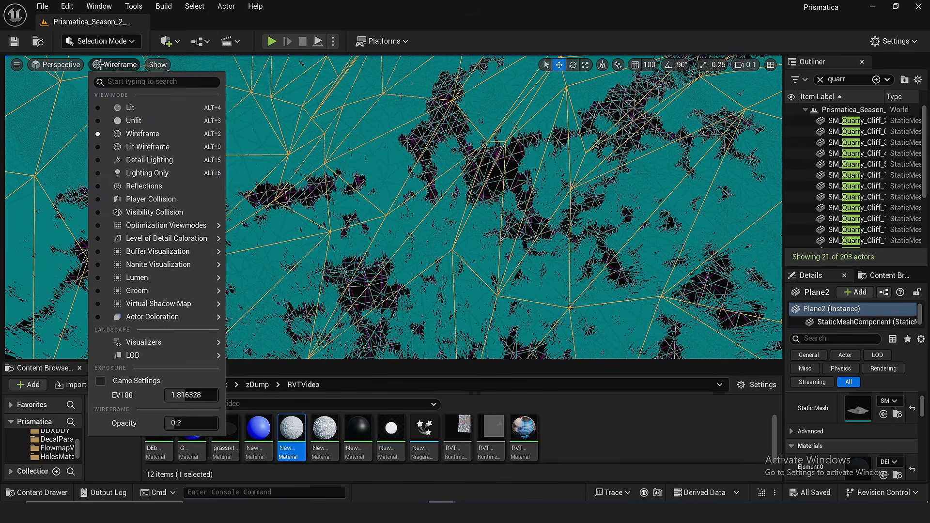
click(155, 107)
- Examine from several angles how the cliff rocks blend into the pink and white terrain surface
right_drag(155, 107, 155, 107)
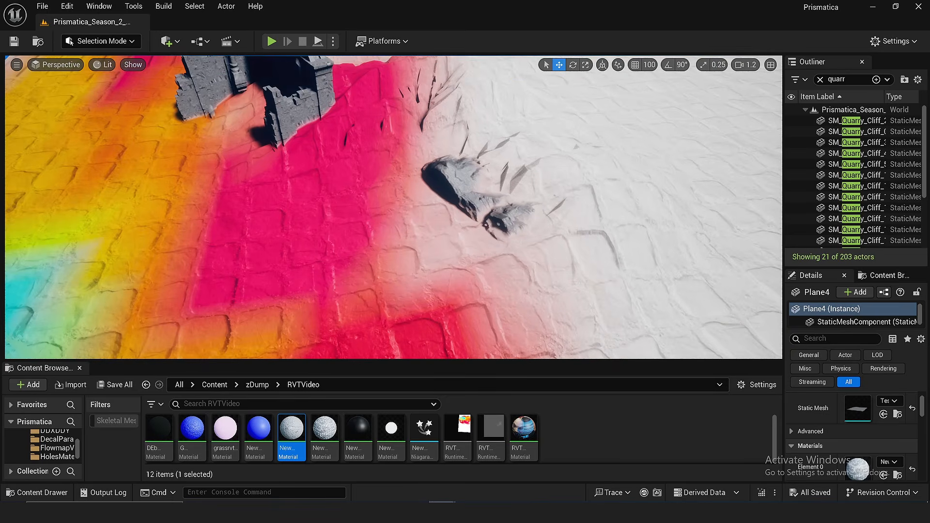
right_drag(155, 107, 155, 107)
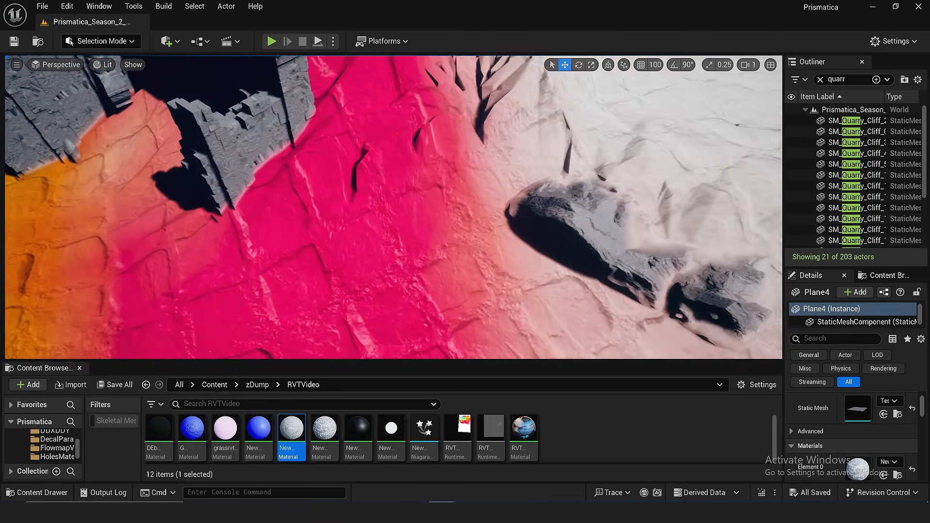
right_drag(509, 228, 509, 229)
right_drag(572, 203, 634, 251)
right_drag(526, 240, 526, 240)
right_drag(458, 239, 376, 197)
scroll(376, 198, down, 1)
right_drag(485, 218, 484, 219)
scroll(484, 218, up, 1)
right_drag(450, 250, 451, 250)
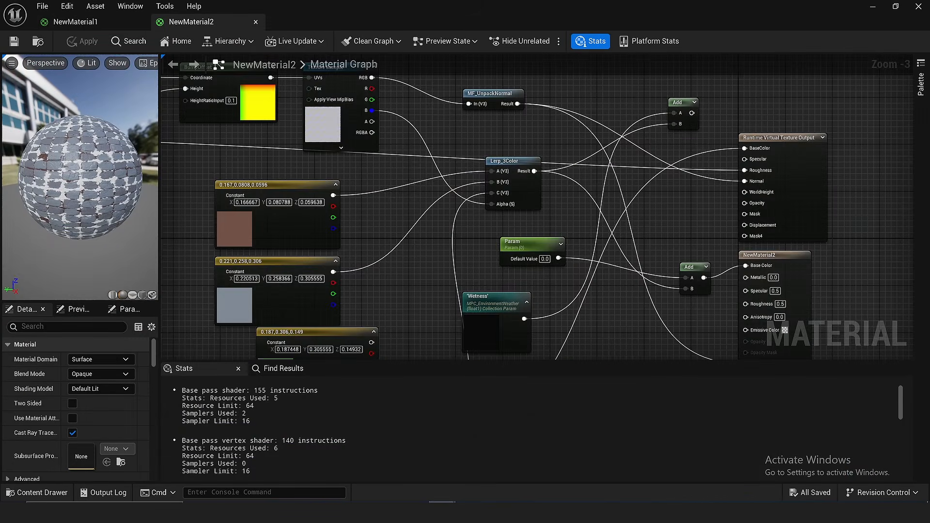
- Look over the NewMaterial2 graph around the color constants, Vertex Color and Wetness nodes, and return to the level
scroll(485, 213, up, 5)
right_drag(484, 212, 538, 273)
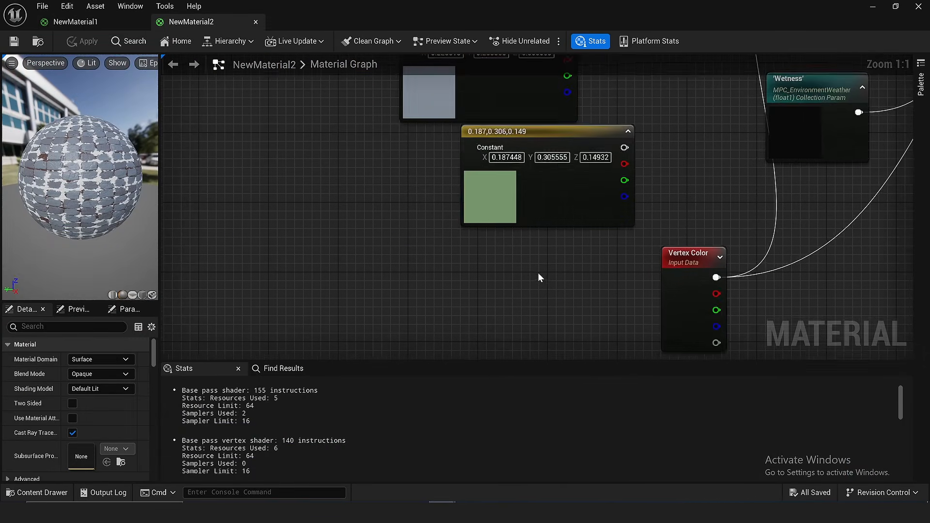
scroll(538, 273, down, 2)
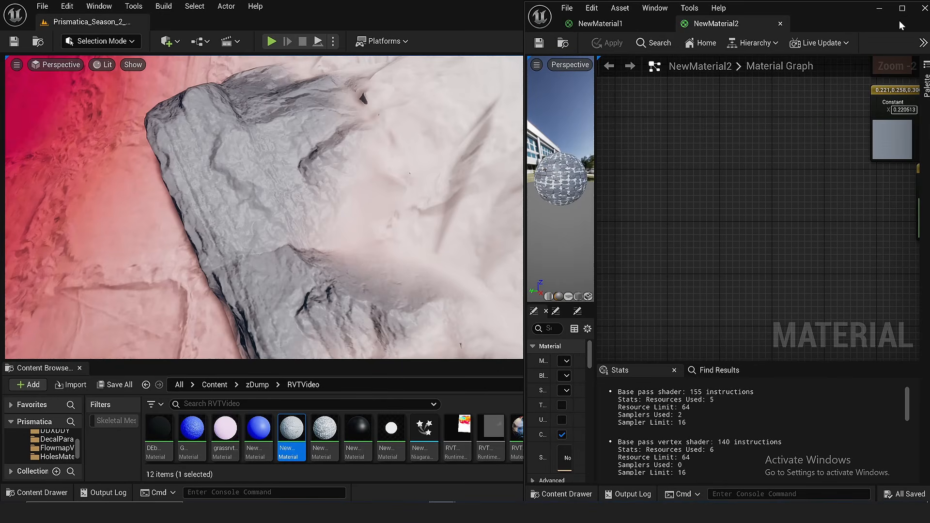
click(878, 9)
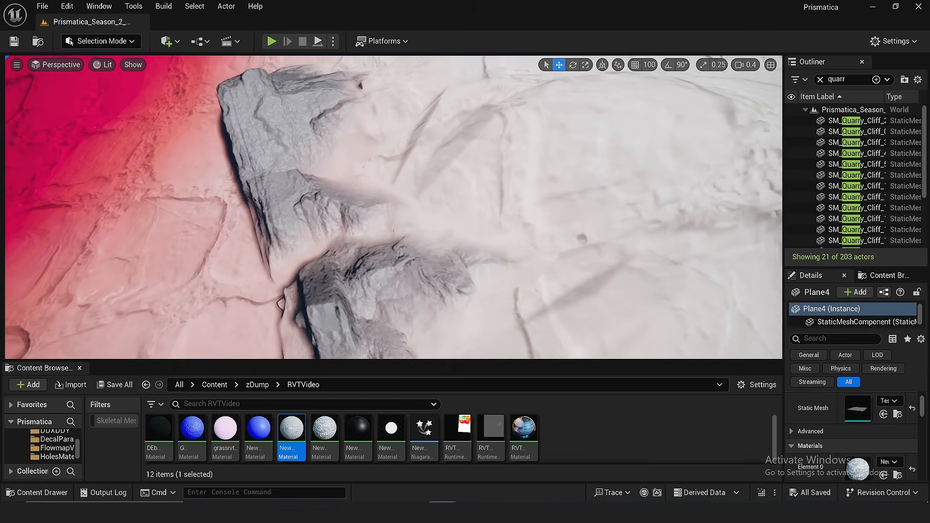
- Survey the terrain surface and the mountain test level to review the runtime virtual texture blending
right_drag(423, 218, 409, 219)
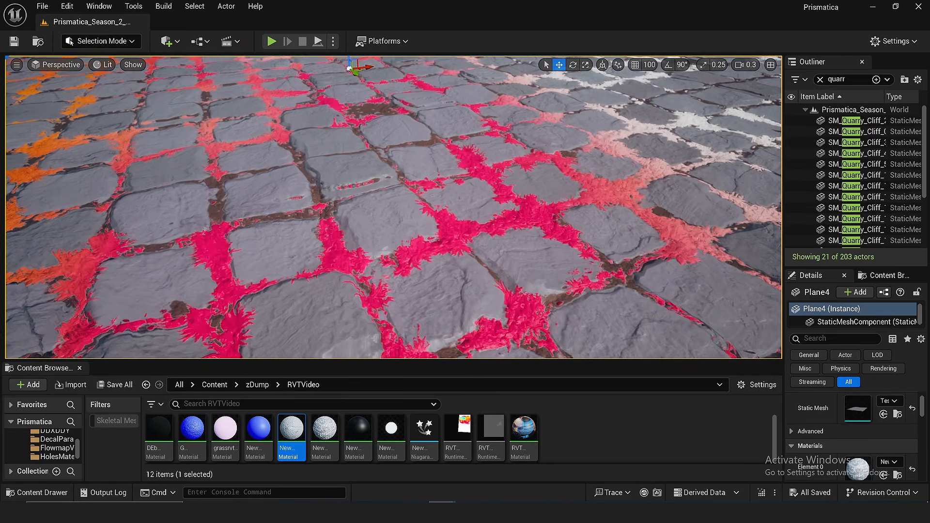
right_drag(394, 207, 309, 205)
scroll(300, 206, down, 2)
scroll(297, 204, up, 1)
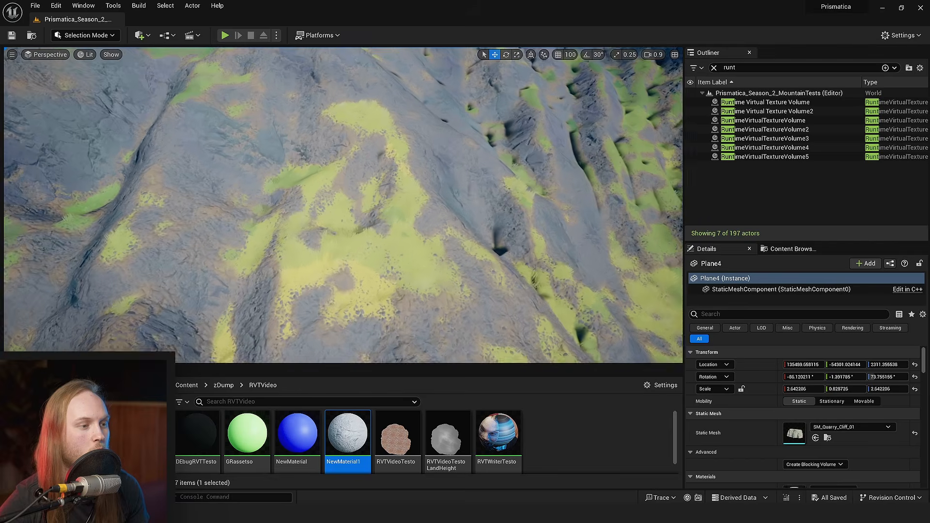
right_drag(298, 237, 359, 244)
scroll(299, 237, up, 3)
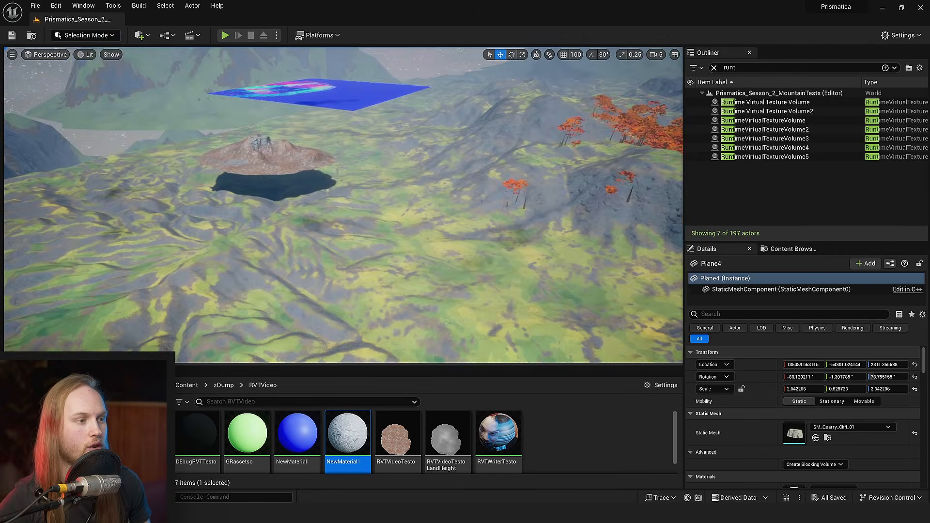
key(w)
right_drag(343, 205, 343, 228)
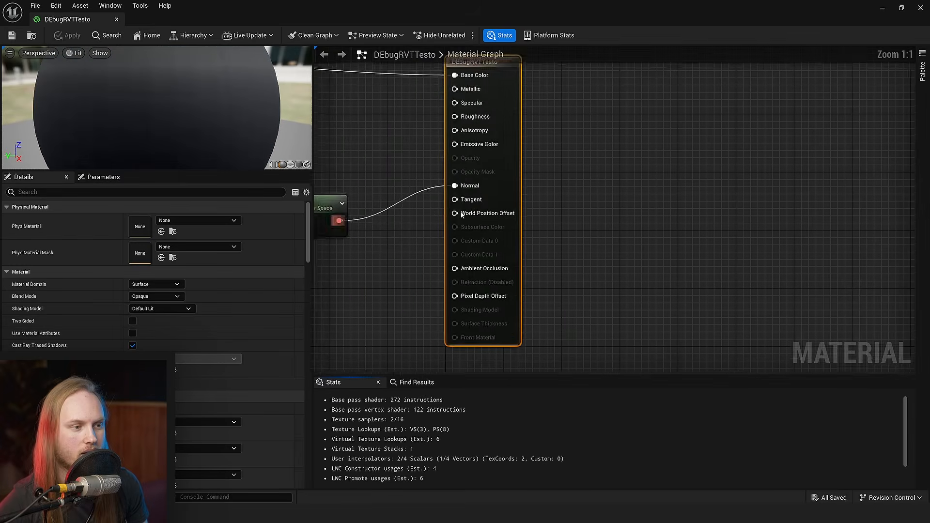
- Add a RuntimeVirtualTextureReplace node to the DEbugRVTTesto material graph, placed below the TransformVector node
right_drag(462, 215, 452, 342)
right_click(451, 342)
text(runtime)
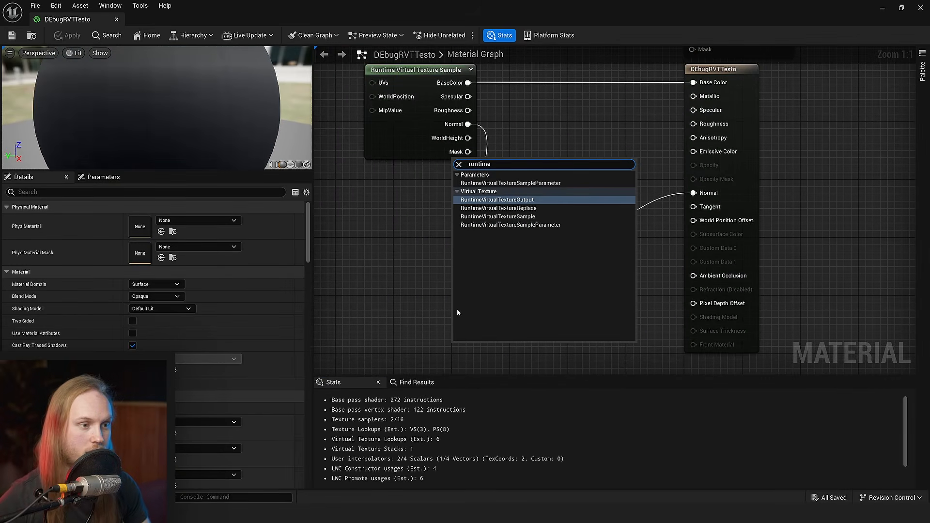
click(499, 210)
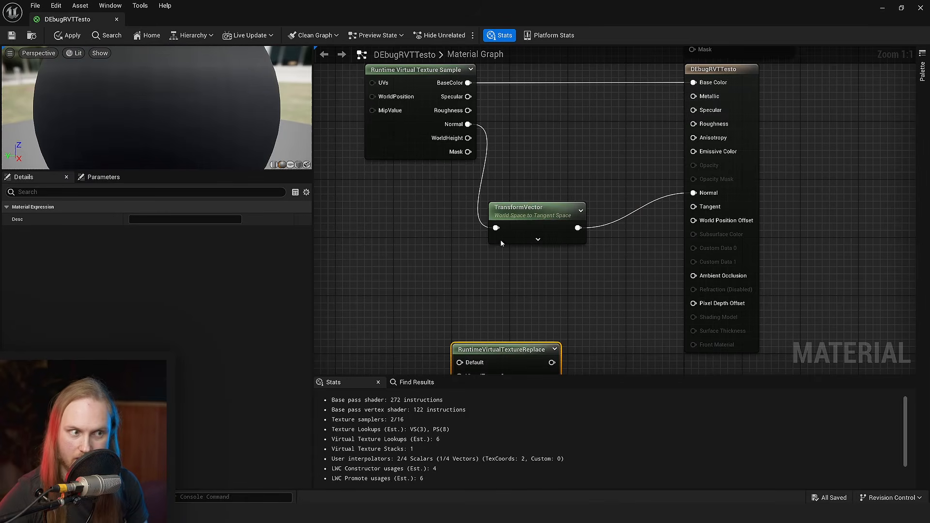
right_drag(501, 240, 493, 121)
drag(531, 231, 377, 195)
right_drag(369, 215, 470, 231)
scroll(469, 230, up, 4)
drag(470, 231, 614, 194)
scroll(520, 193, up, 3)
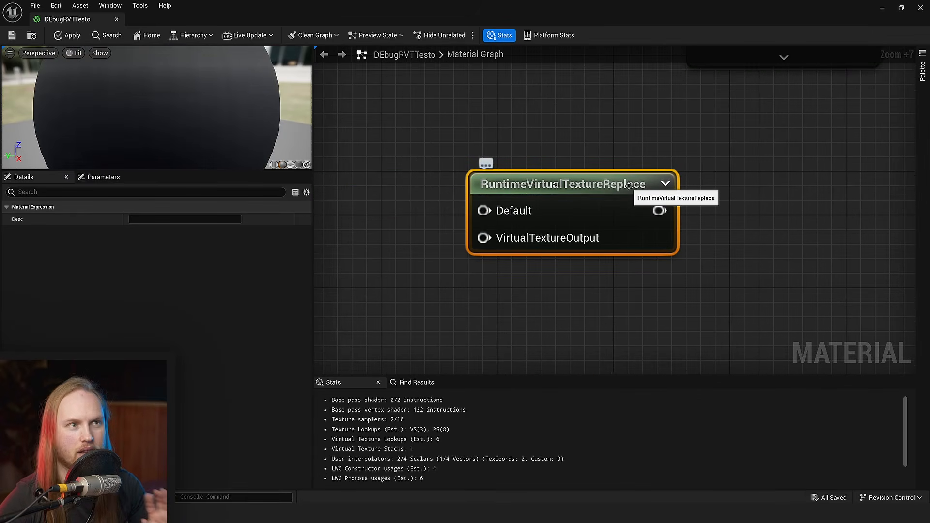
right_drag(628, 185, 593, 212)
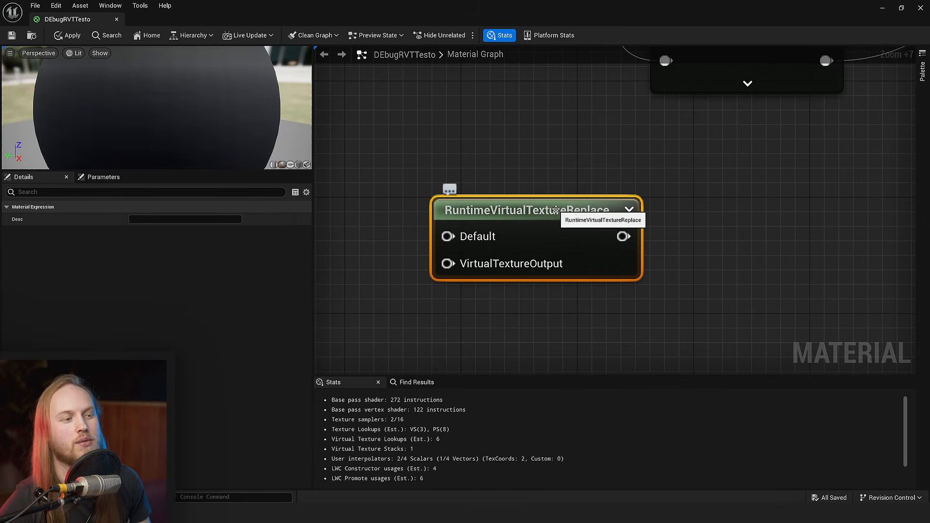
- Add a Feature Level Switch node and place it below the RuntimeVirtualTextureReplace node
click(463, 171)
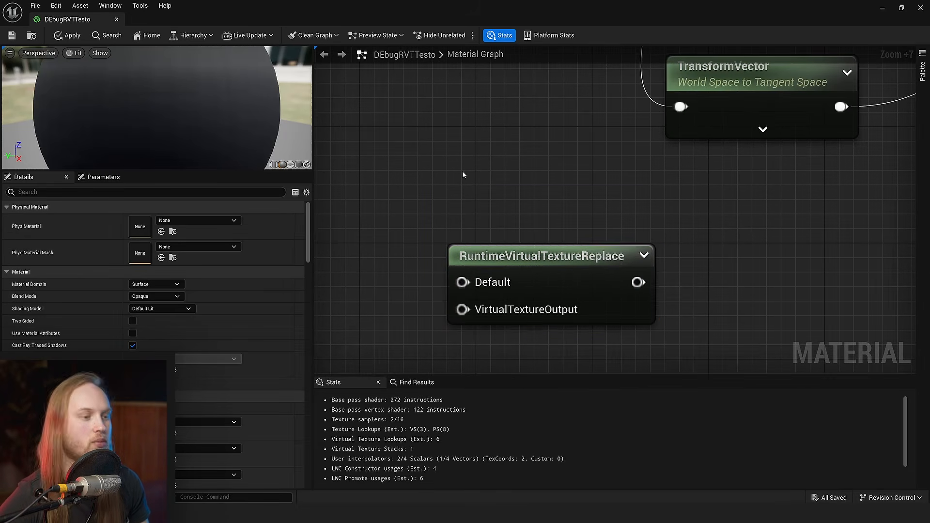
right_click(462, 170)
text(switch)
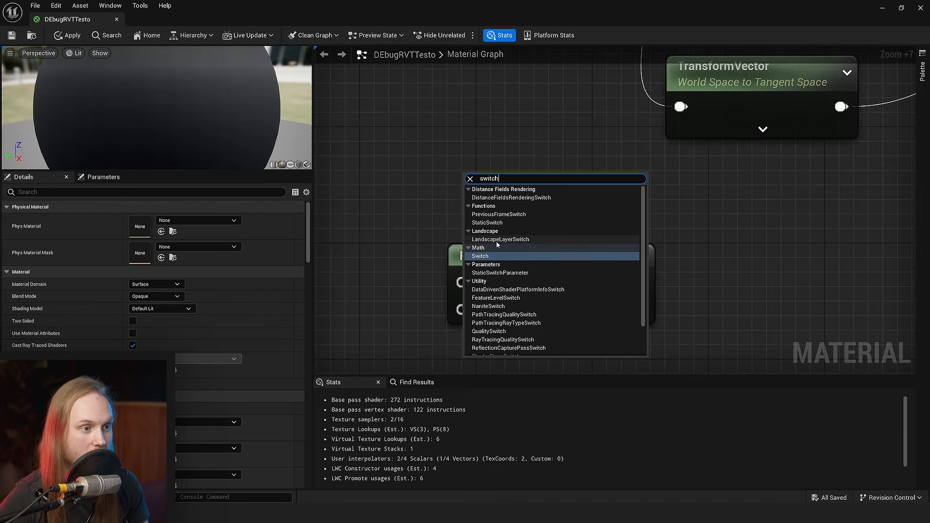
click(503, 299)
drag(528, 222, 493, 431)
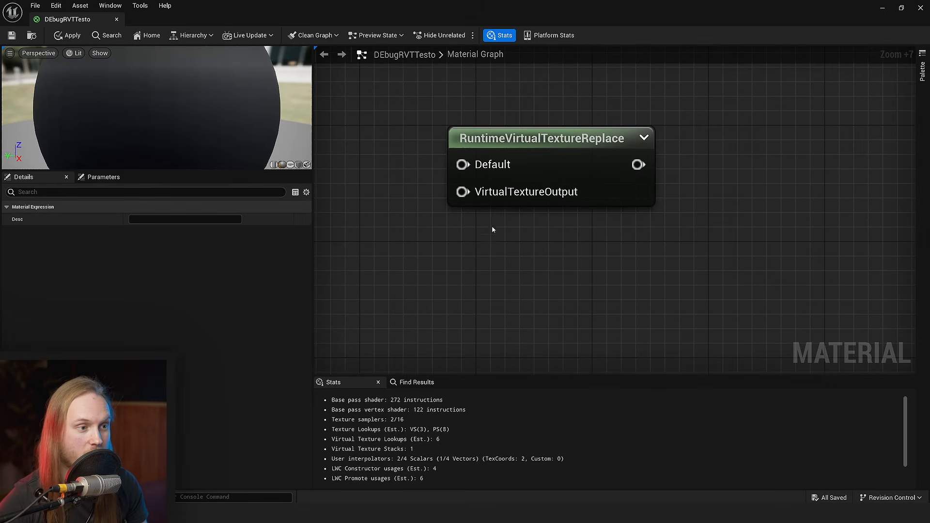
- Add a Nanite Pass Switch node above the RuntimeVirtualTextureReplace node
click(355, 177)
right_drag(354, 177, 359, 303)
right_click(394, 188)
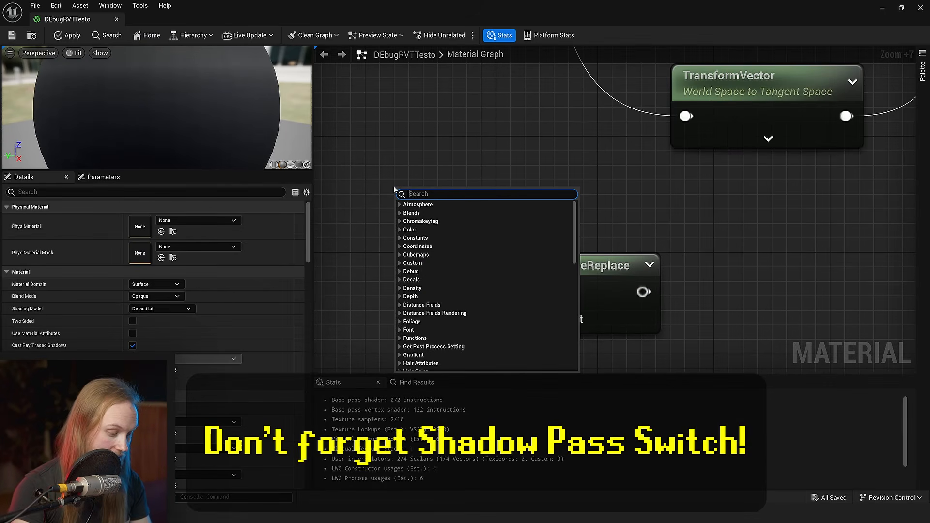
text(nanitesw)
key(Return)
- Search the node list for switch nodes, add a Quality Switch and look over its quality-level inputs
right_click(420, 122)
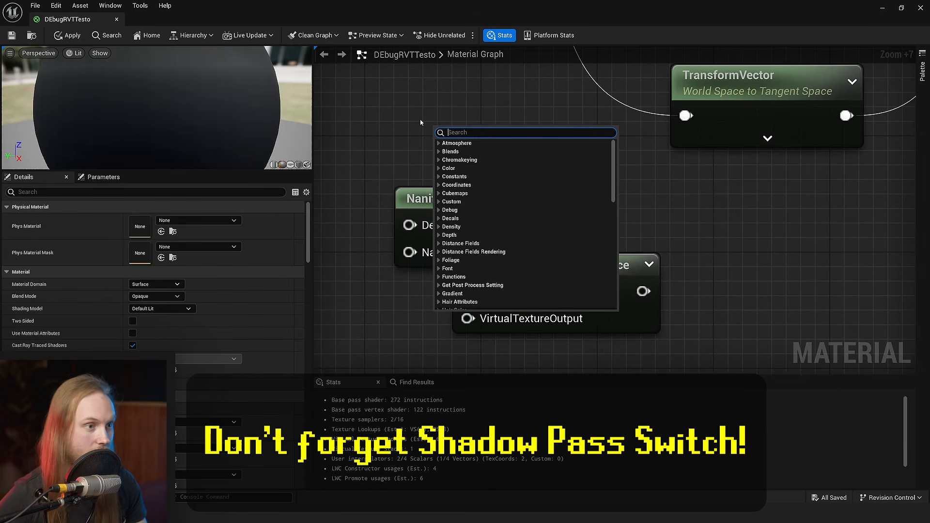
text(scal)
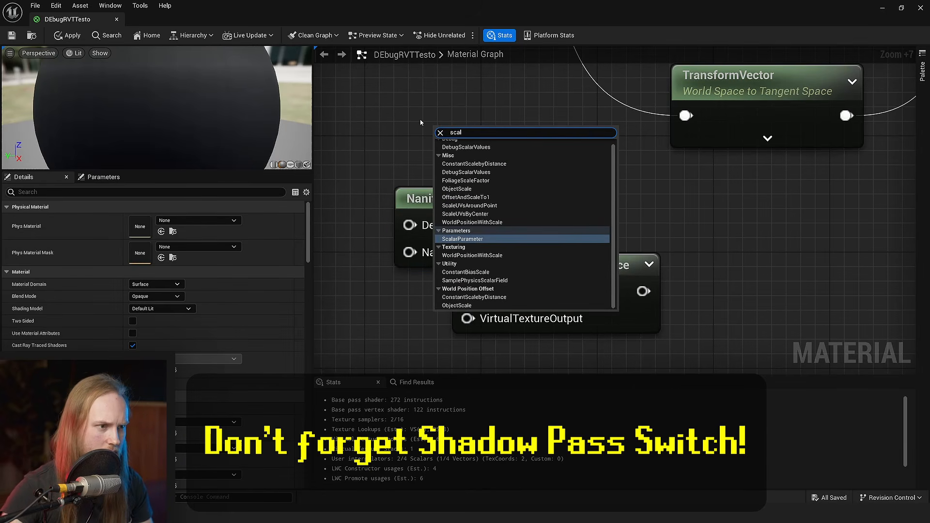
text( switch)
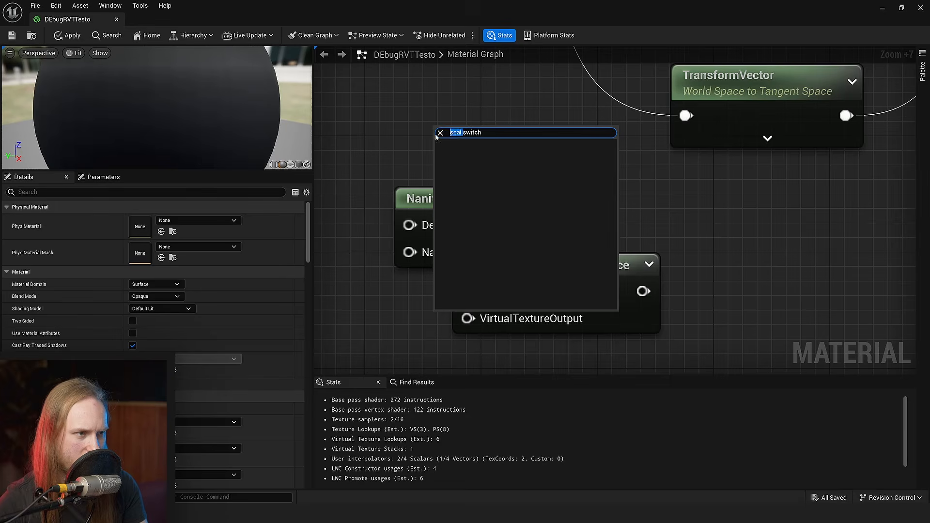
key(BackSpace)
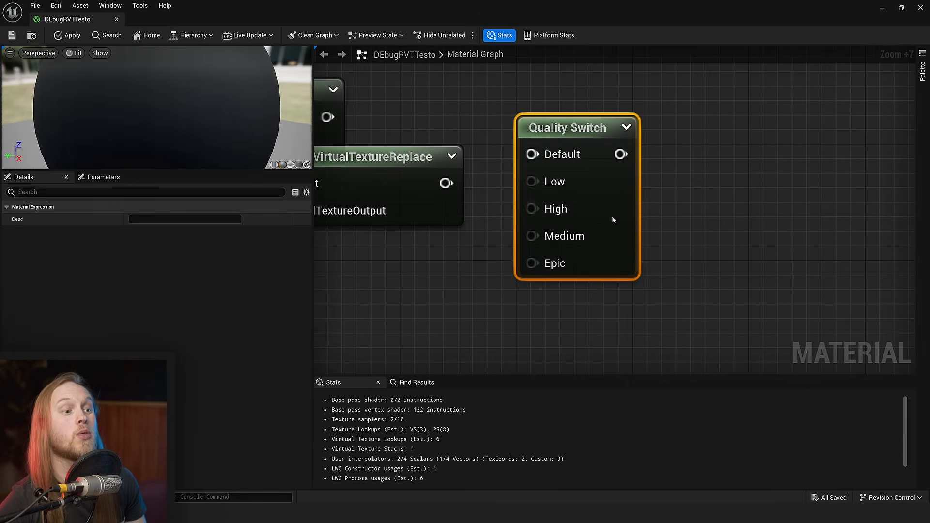
drag(612, 216, 661, 276)
right_drag(661, 276, 608, 199)
right_drag(486, 256, 502, 261)
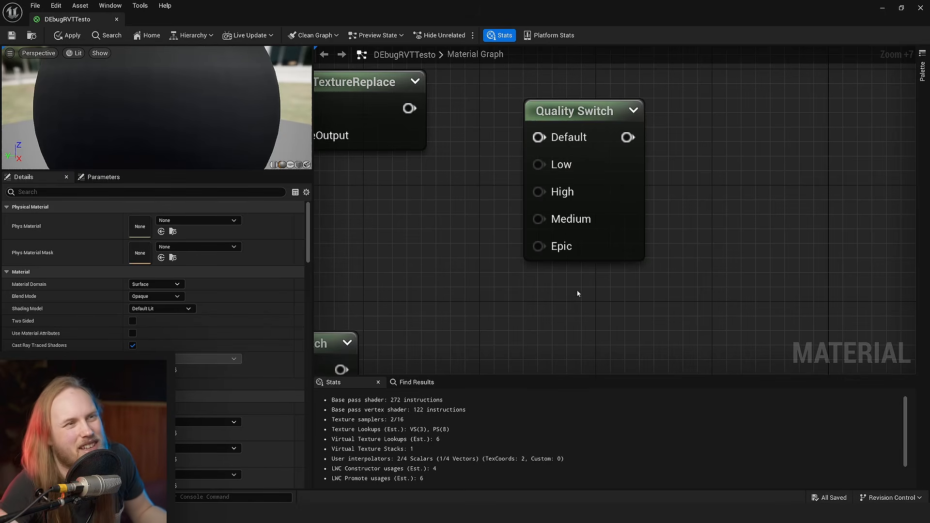
drag(629, 200, 640, 259)
right_drag(403, 255, 461, 270)
click(459, 257)
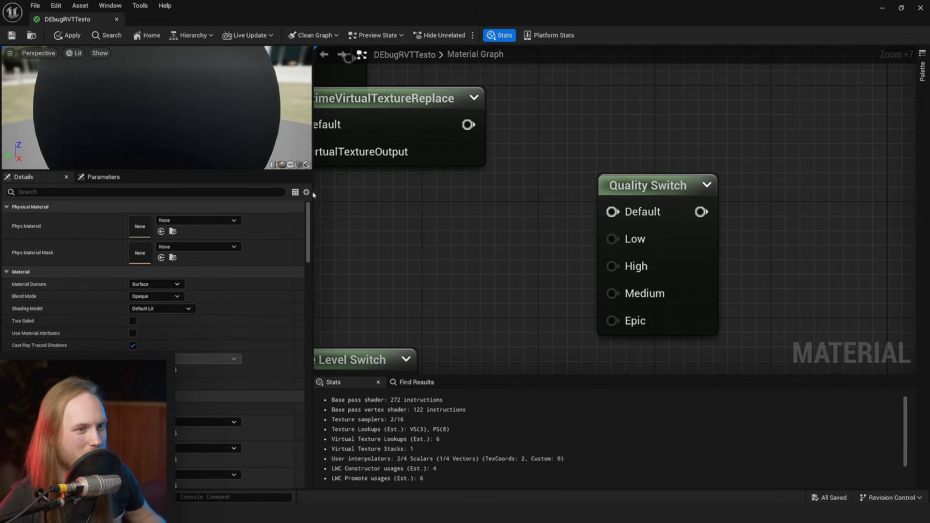
scroll(344, 216, down, 3)
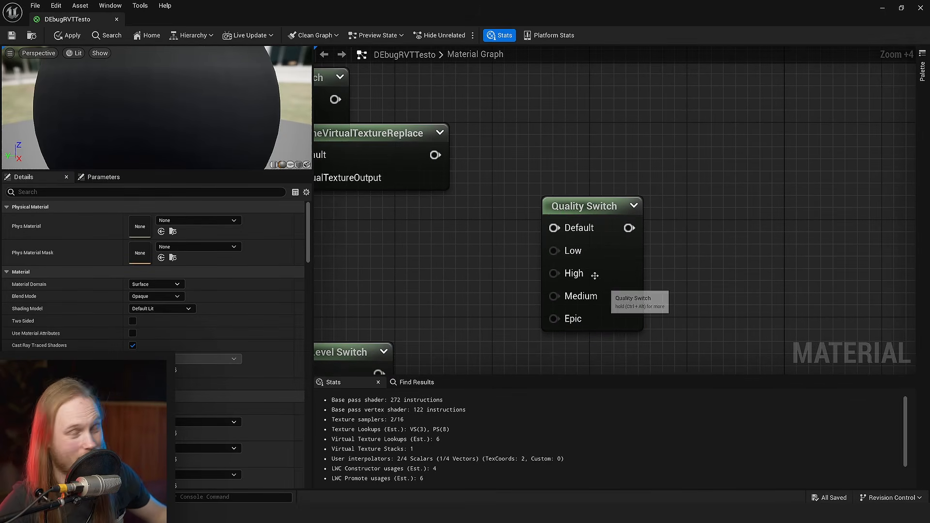
scroll(619, 263, down, 3)
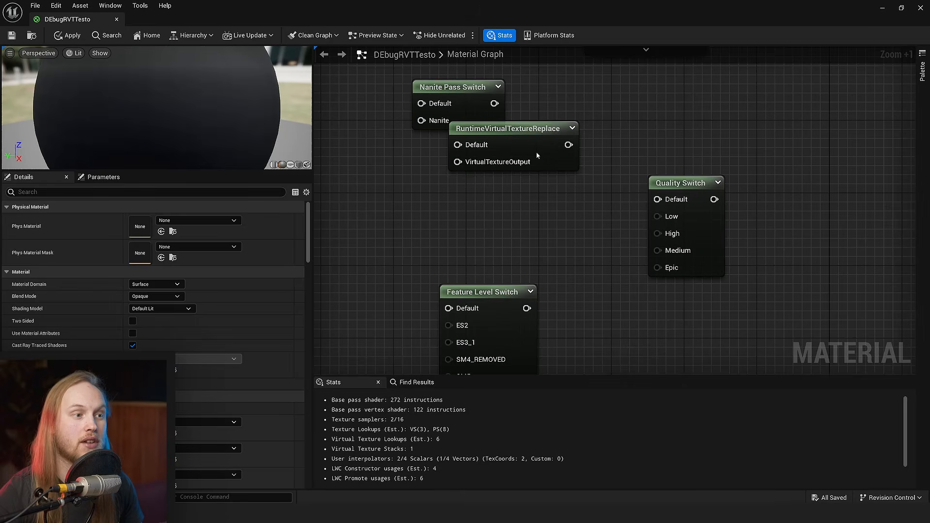
- Delete the Quality Switch, Feature Level Switch and Nanite Pass Switch nodes, leaving only the RuntimeVirtualTextureReplace node
drag(537, 154, 517, 189)
scroll(463, 162, up, 6)
drag(594, 123, 501, 249)
click(631, 187)
scroll(698, 208, down, 5)
right_drag(738, 261, 693, 201)
click(694, 204)
key(Delete)
click(551, 264)
key(Delete)
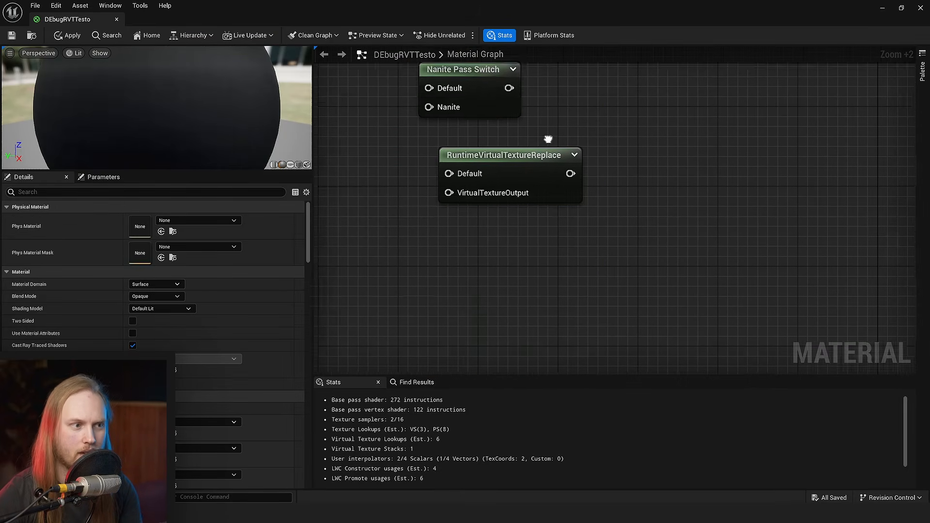
right_drag(549, 139, 550, 257)
click(461, 200)
key(Delete)
- Move the RuntimeVirtualTextureReplace node to a free spot below and to the left of the TransformVector node
scroll(539, 280, down, 3)
drag(539, 280, 536, 246)
scroll(536, 246, up, 1)
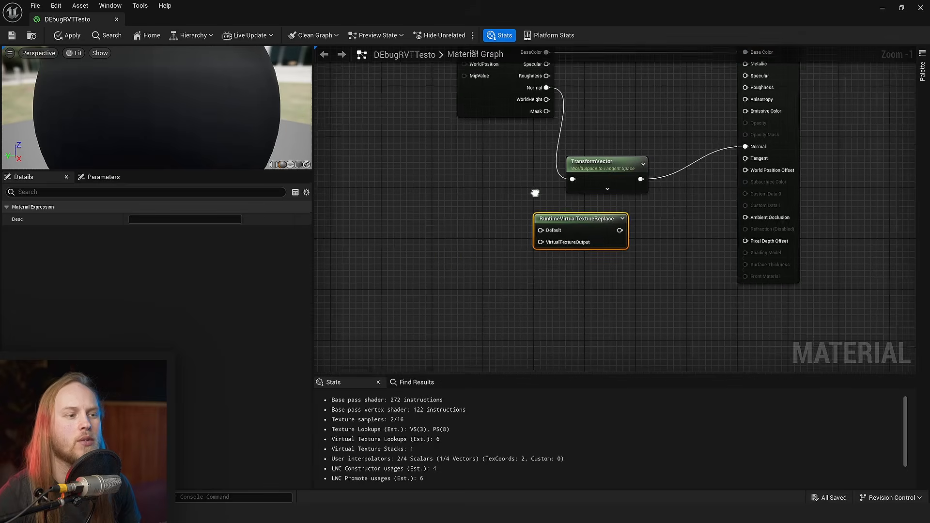
click(469, 196)
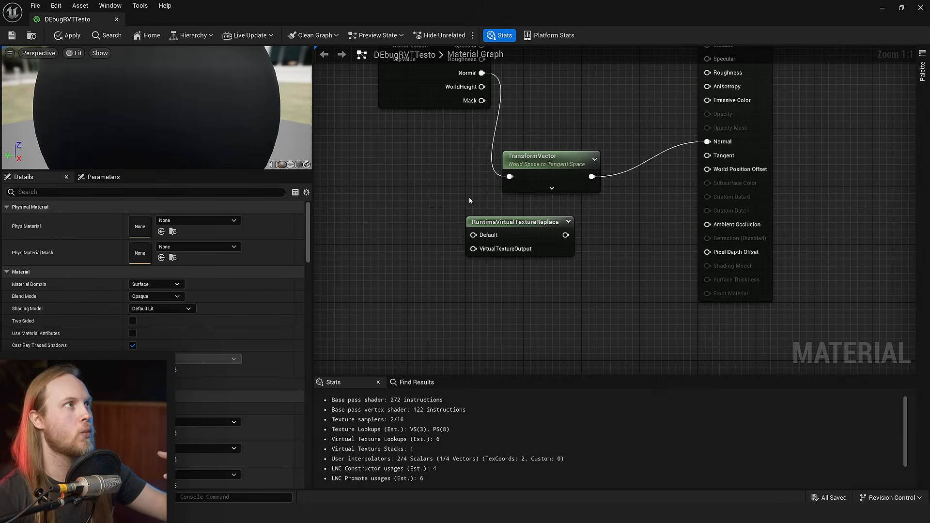
right_drag(442, 217, 465, 222)
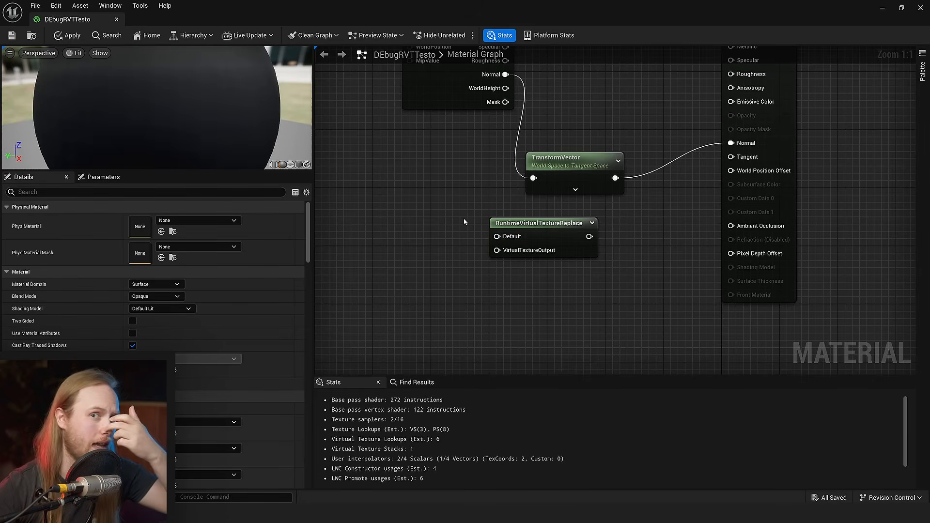
right_drag(463, 216, 480, 246)
drag(553, 266, 419, 275)
right_drag(418, 274, 446, 272)
- Examine the Default and VirtualTextureOutput inputs of the RuntimeVirtualTextureReplace node
scroll(436, 278, up, 5)
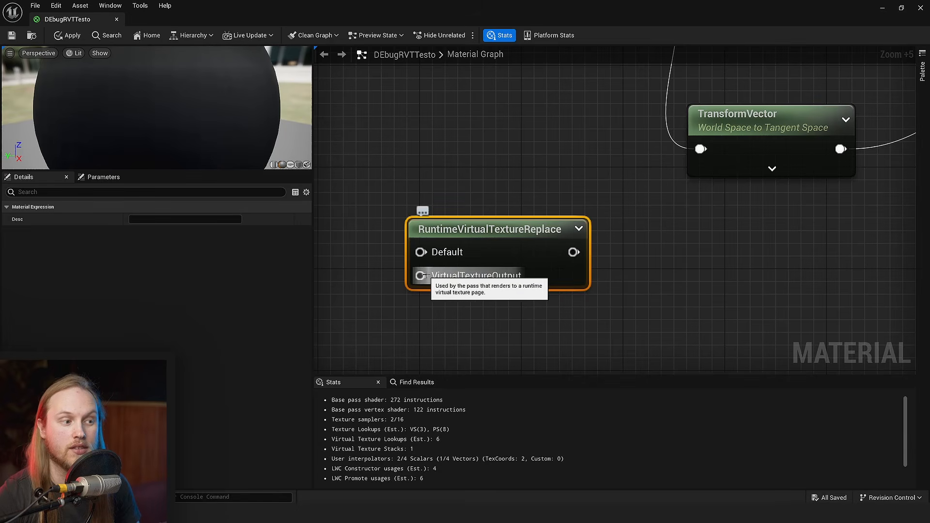
drag(426, 276, 372, 346)
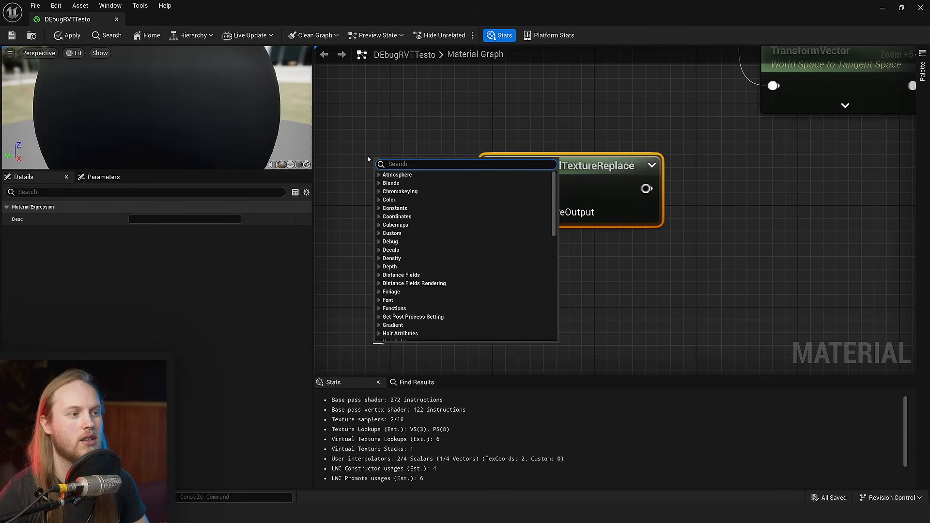
click(392, 156)
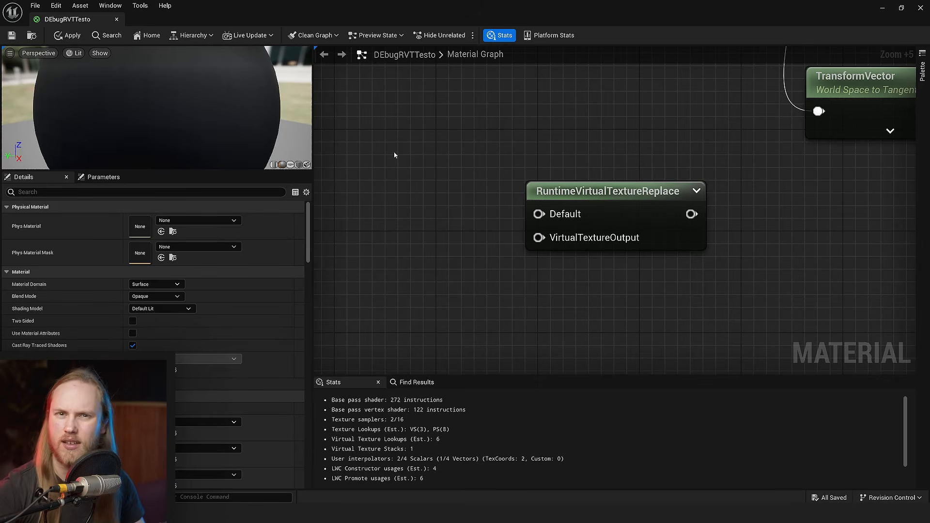
right_drag(521, 278, 427, 271)
scroll(431, 269, down, 4)
scroll(464, 264, up, 5)
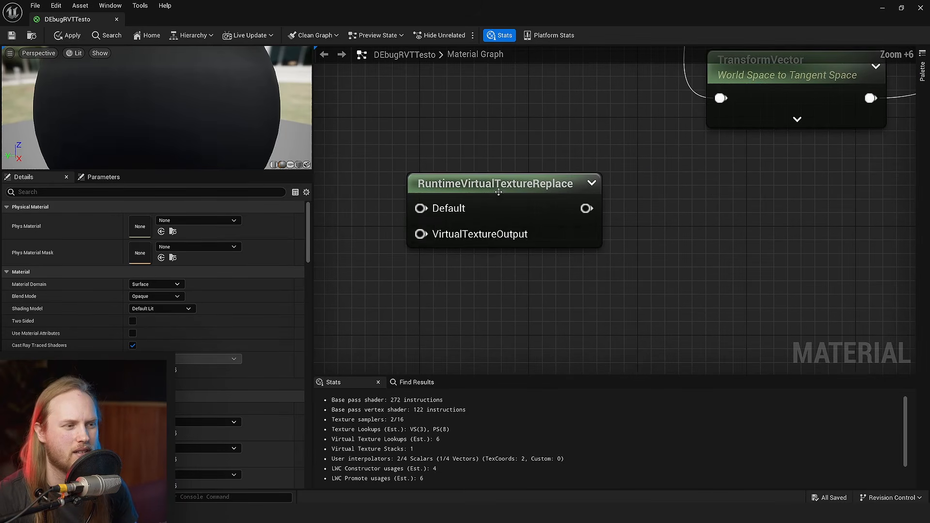
right_drag(441, 156, 523, 228)
scroll(522, 232, down, 4)
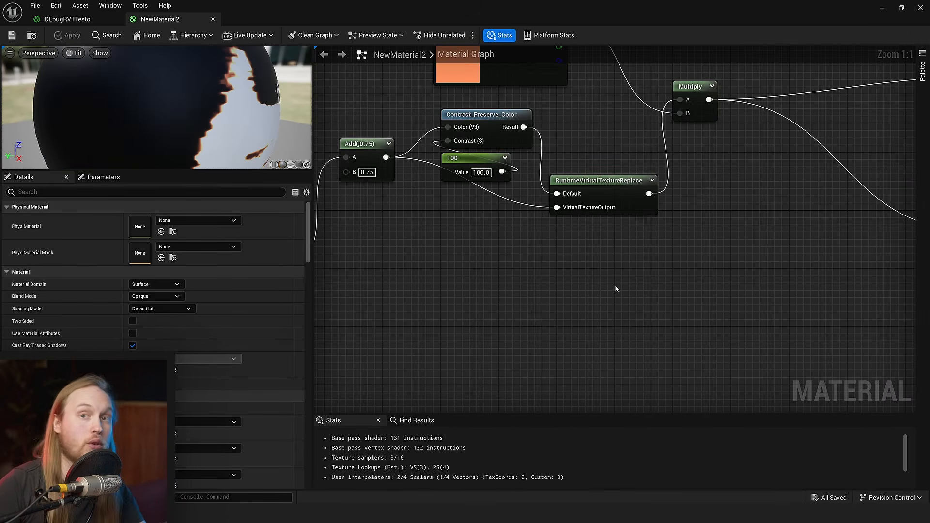
- Examine how the RuntimeVirtualTextureReplace node is wired between Contrast_Preserve_Color and Multiply in the NewMaterial2 graph
right_drag(615, 279, 556, 346)
ctrl+scroll(588, 264, up, 4)
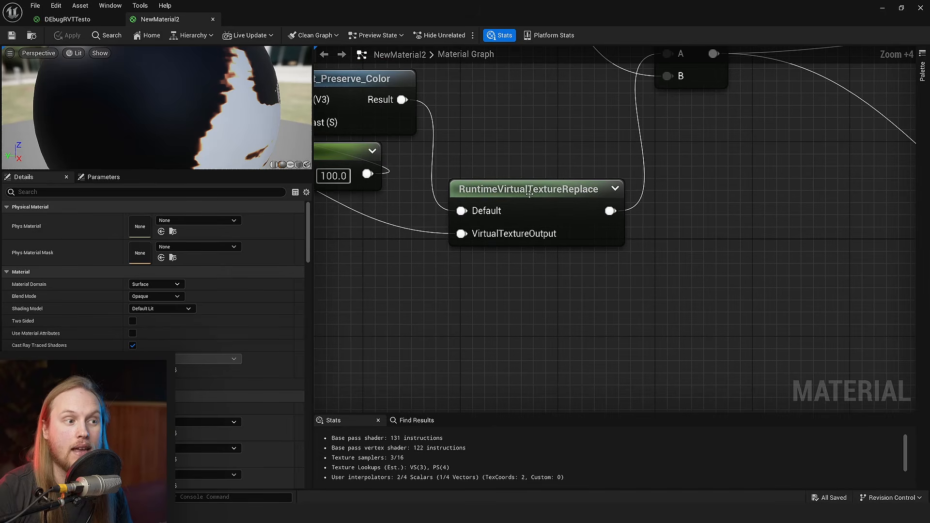
click(509, 211)
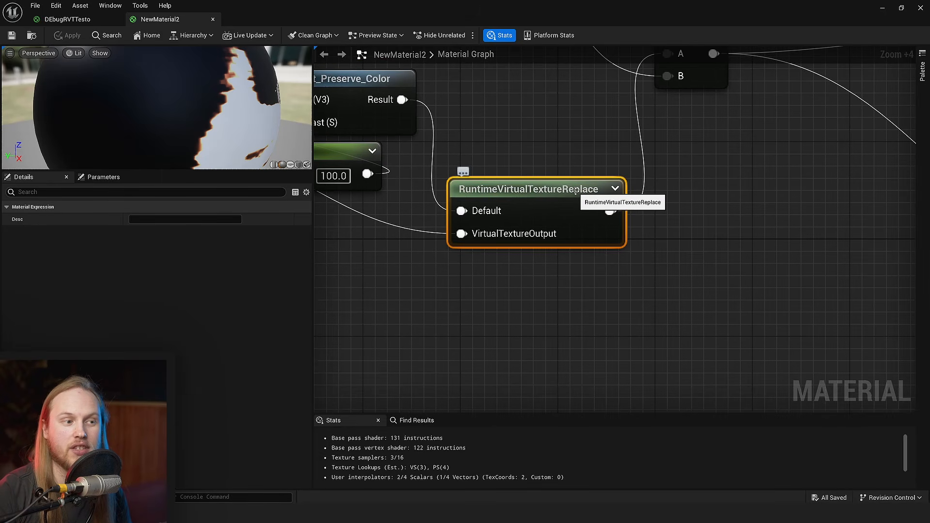
right_drag(540, 132, 542, 111)
click(545, 132)
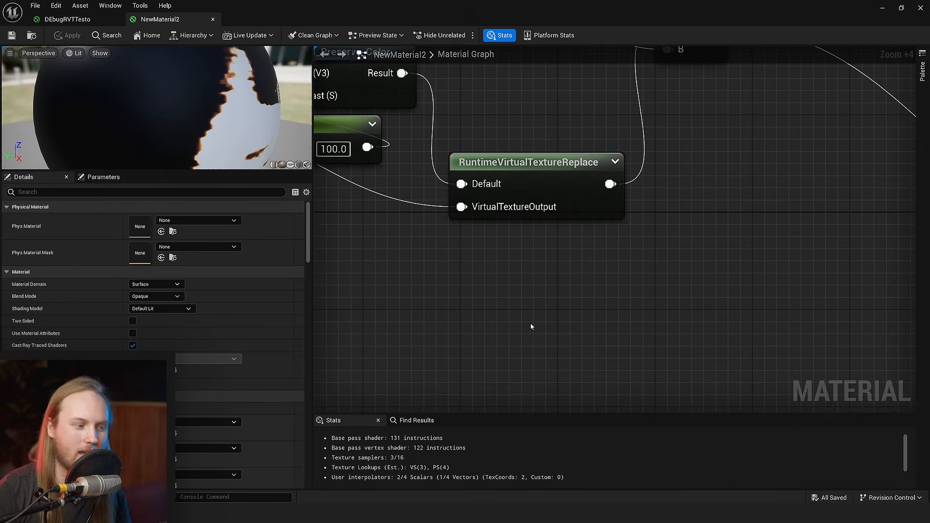
- Add a Switch node below the RuntimeVirtualTextureReplace node and extend its Inputs array
right_click(518, 278)
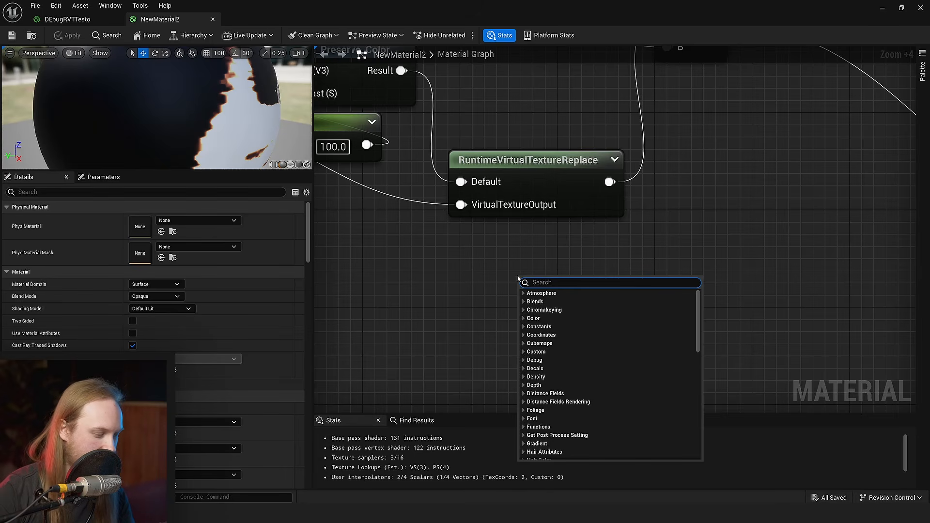
text(switch)
key(Return)
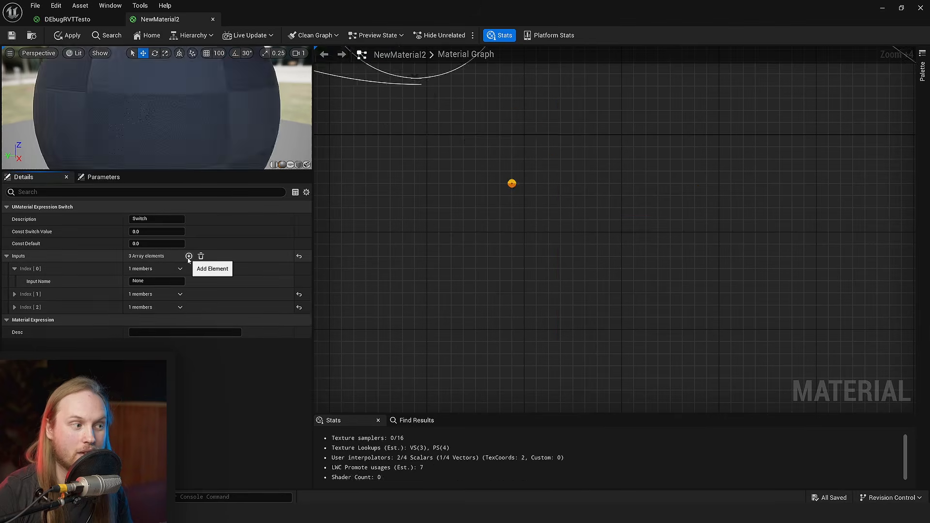
click(189, 257)
click(188, 257)
click(189, 257)
- Undo the last changes to the Switch node, and add an element to bring its Inputs array to three
key(ctrl+z)
key(ctrl+z)
key(ctrl+z)
key(ctrl+z)
right_drag(385, 305, 442, 311)
click(631, 280)
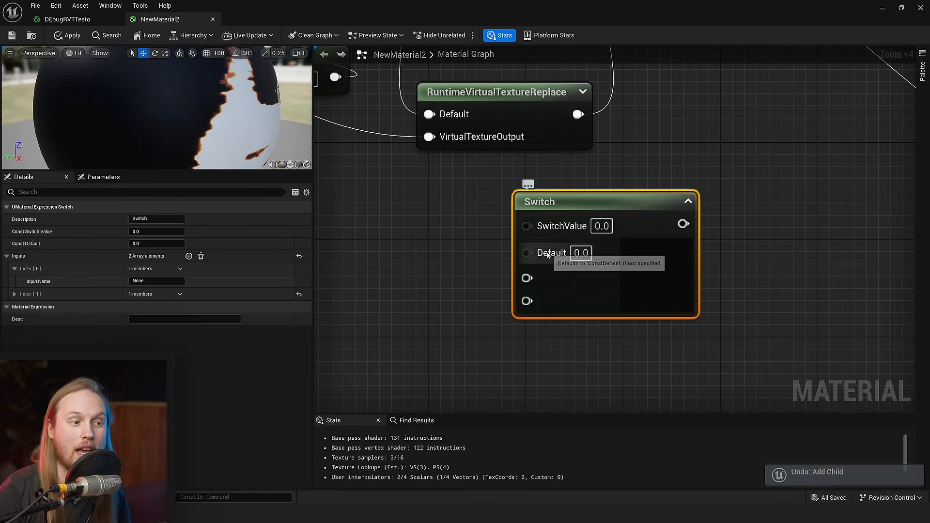
right_drag(575, 304, 557, 242)
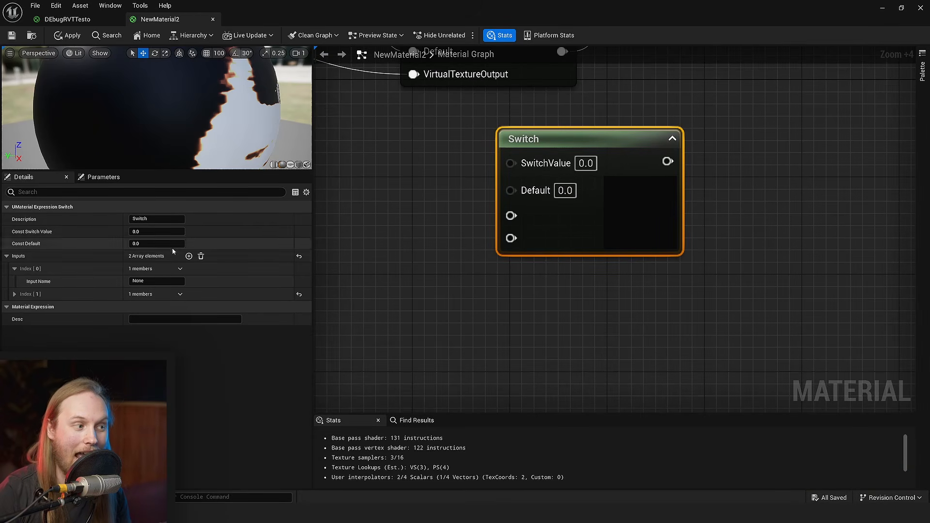
click(188, 257)
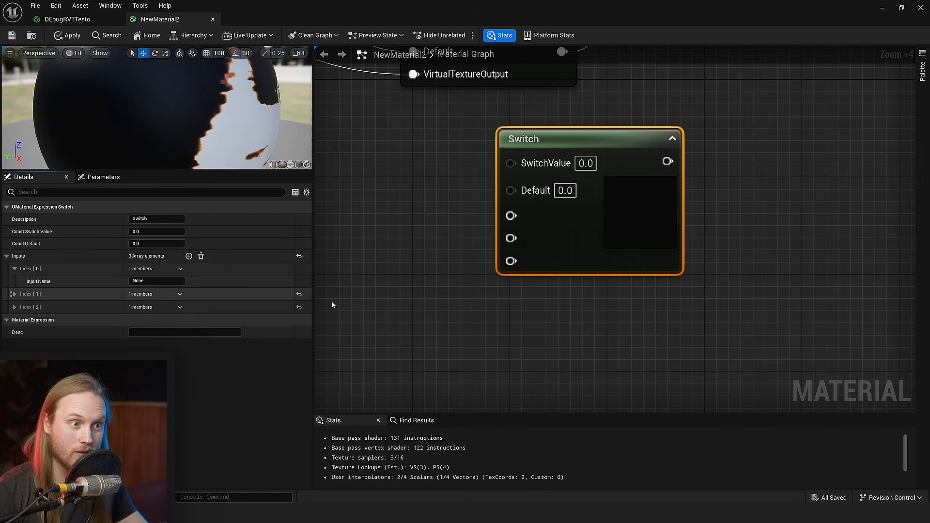
- Examine how the Multiply result feeds the Base Color inputs of the Runtime Virtual Texture Output and NewMaterial2 nodes
scroll(528, 237, down, 5)
right_drag(697, 194, 432, 326)
scroll(436, 324, up, 1)
drag(654, 221, 655, 189)
right_drag(762, 166, 740, 224)
click(740, 223)
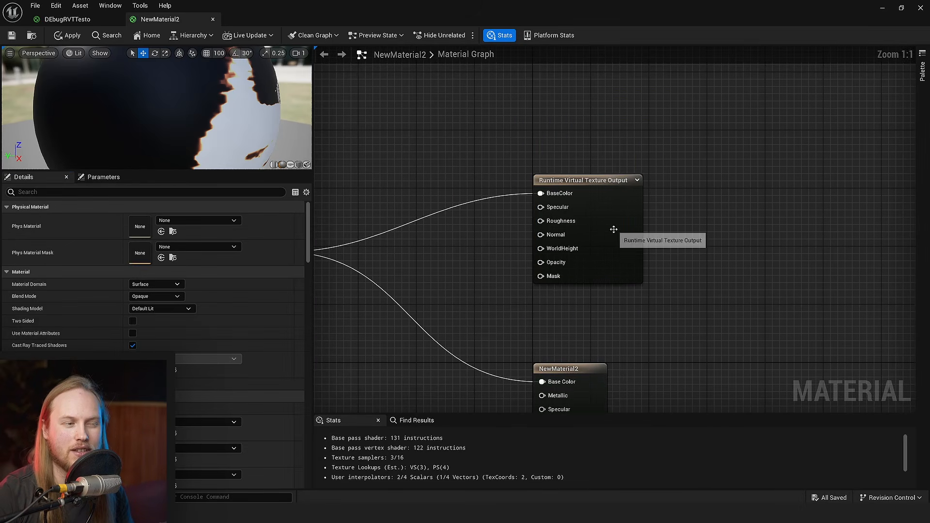
ctrl+scroll(613, 229, up, 6)
click(614, 229)
scroll(643, 264, down, 3)
right_drag(643, 264, 726, 176)
scroll(669, 192, down, 3)
click(551, 220)
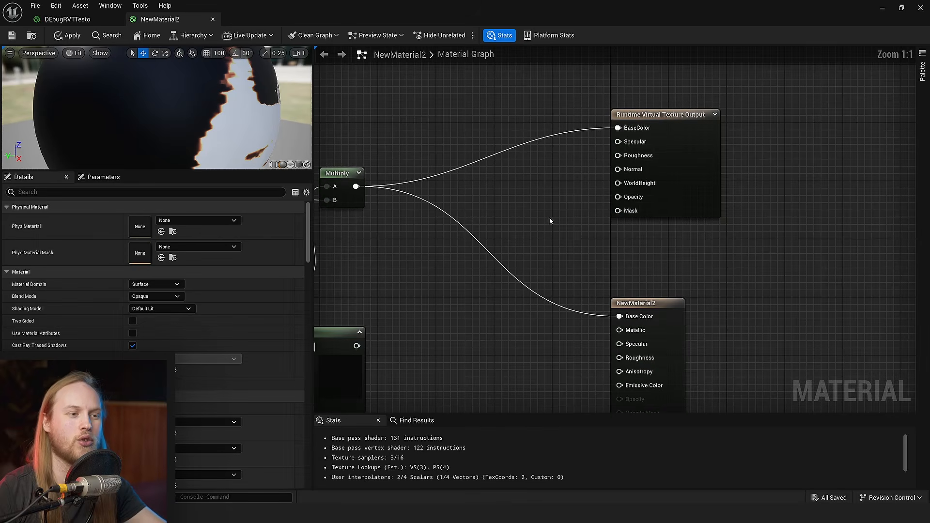
- Move the Switch node above the Multiply wires beside the Runtime Virtual Texture Output, and delete it from the graph
right_drag(551, 220, 708, 112)
scroll(630, 184, down, 3)
drag(540, 240, 677, 148)
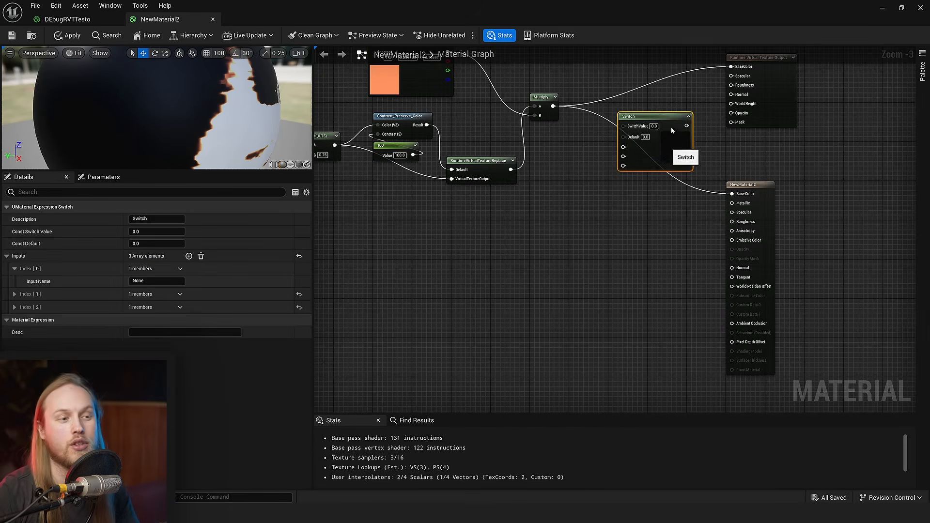
scroll(598, 219, up, 4)
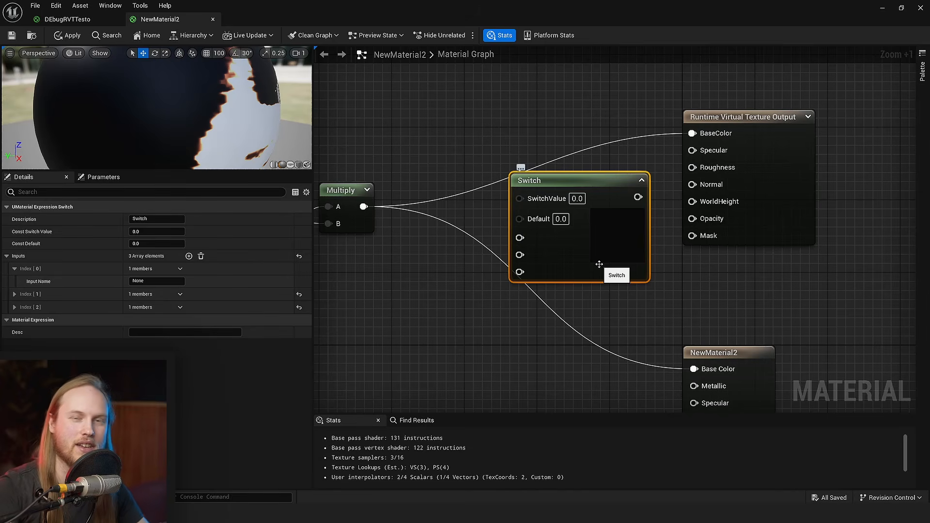
right_drag(548, 253, 542, 285)
click(517, 185)
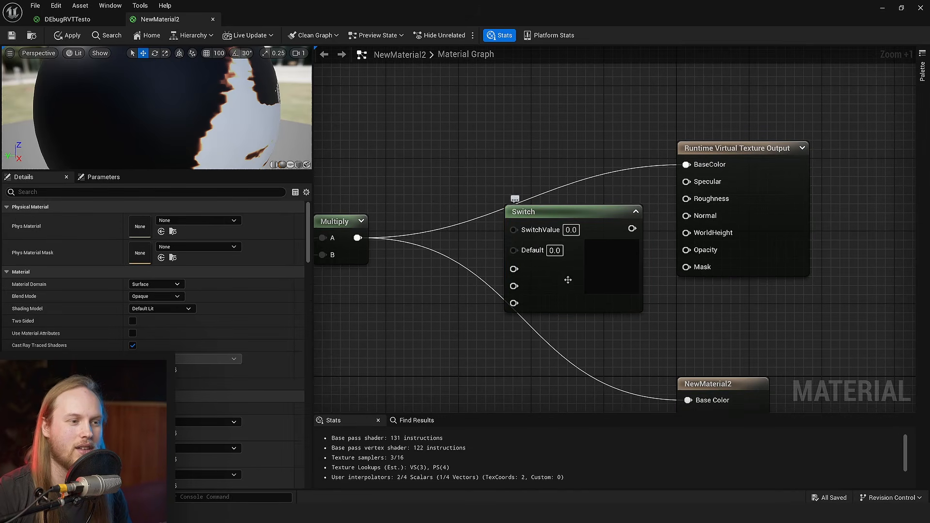
drag(567, 280, 568, 289)
right_drag(655, 213, 609, 288)
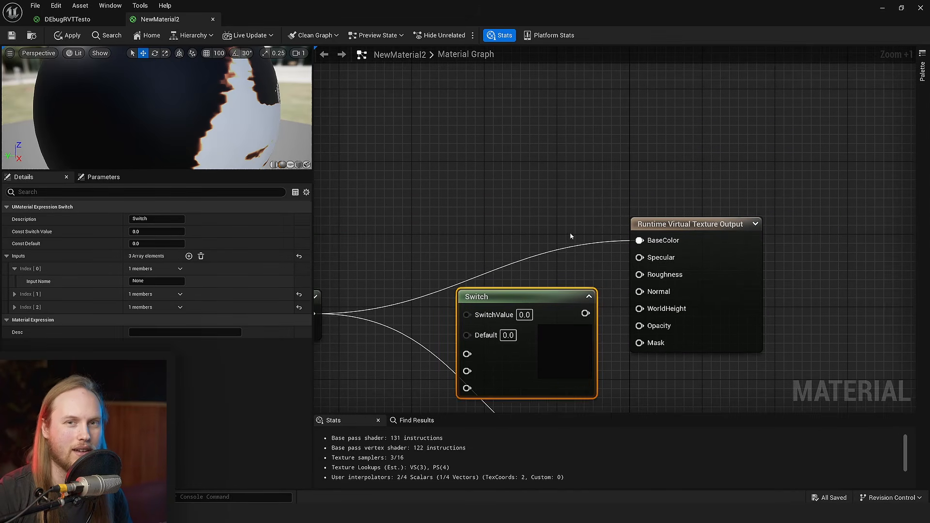
click(567, 228)
drag(539, 308, 539, 163)
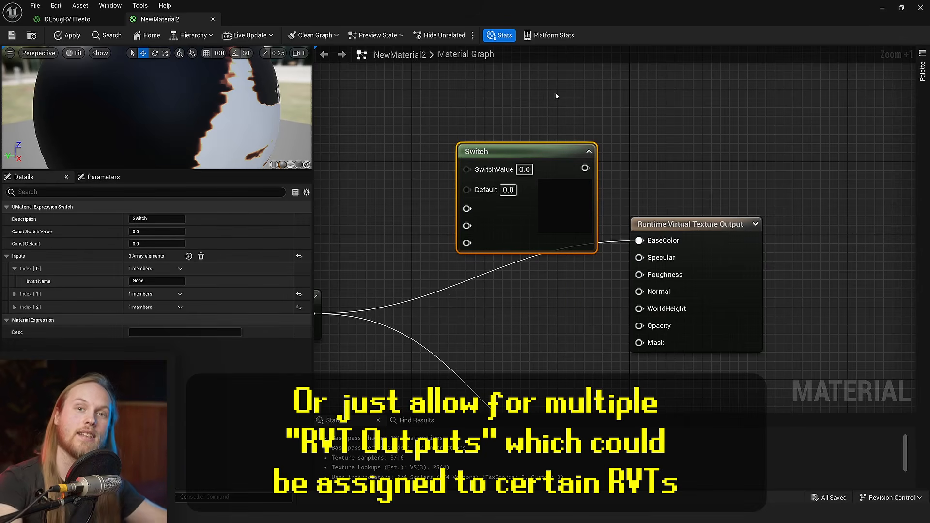
right_drag(528, 108, 550, 142)
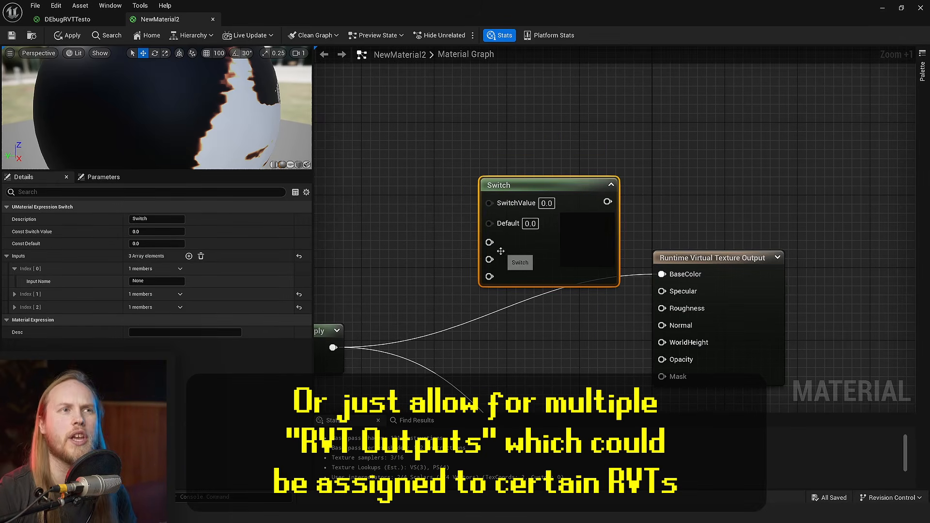
key(Delete)
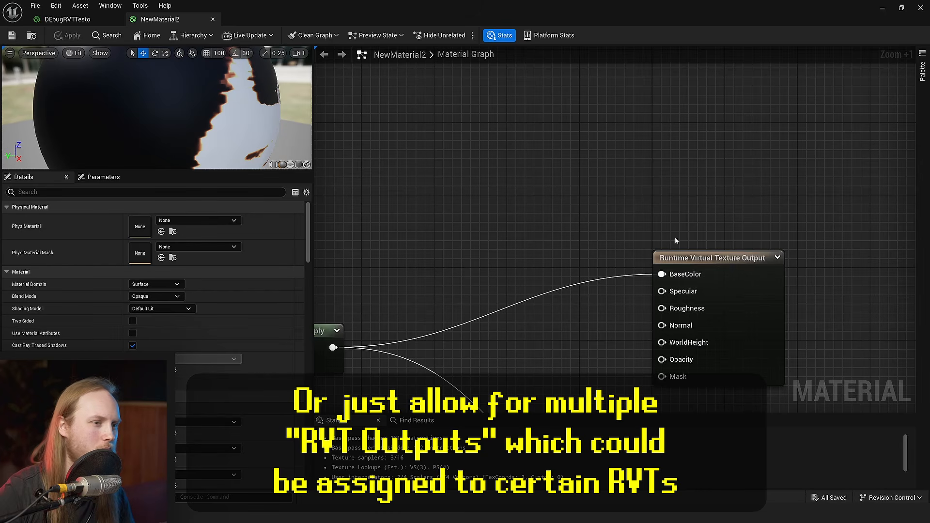
- Move the Runtime Virtual Texture Output node down level with the Multiply node, and save the material
scroll(677, 241, down, 4)
right_drag(489, 343, 459, 217)
right_drag(599, 239, 603, 304)
scroll(633, 301, up, 3)
drag(695, 220, 696, 276)
click(426, 347)
right_drag(426, 348, 518, 269)
click(8, 35)
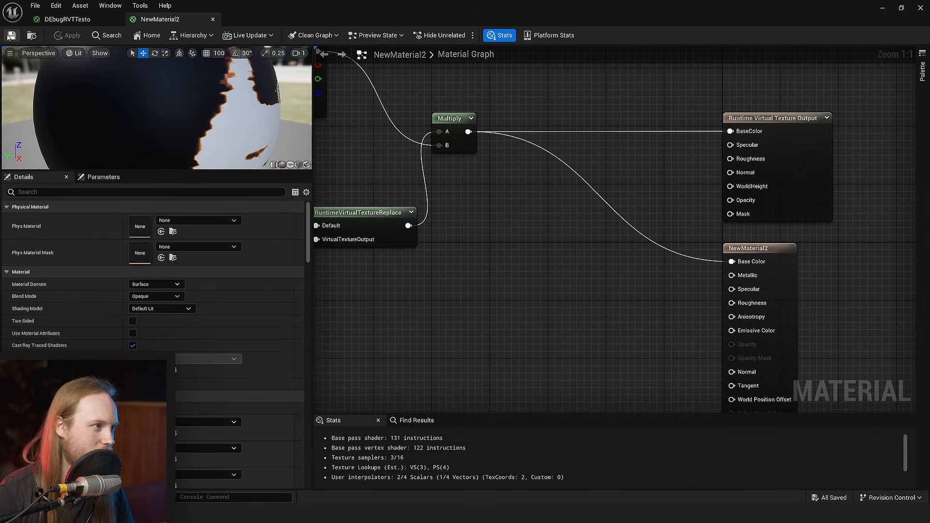
- Return to the level and examine how the cliff rocks blend into the mountain terrain, both nearby and from far away
click(67, 19)
right_drag(602, 141, 908, 149)
drag(785, 0, 579, 0)
right_drag(579, 0, 758, 23)
click(758, 0)
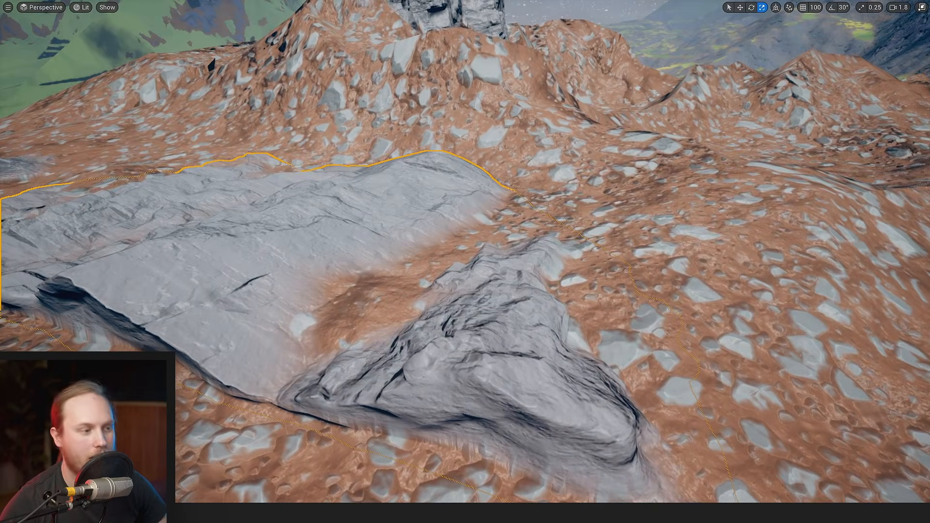
mouse_move(412, 280)
right_down()
mouse_move(359, 291)
mouse_move(412, 280)
right_up()
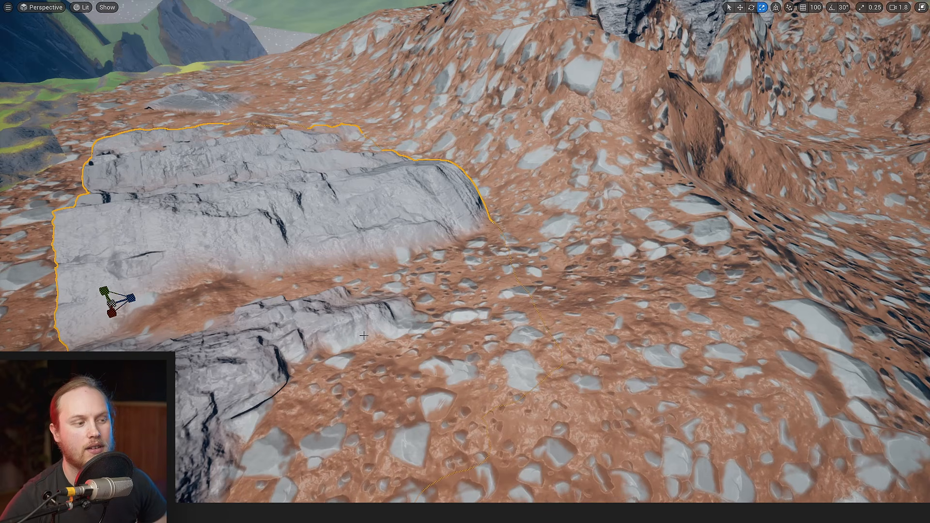
key(s)
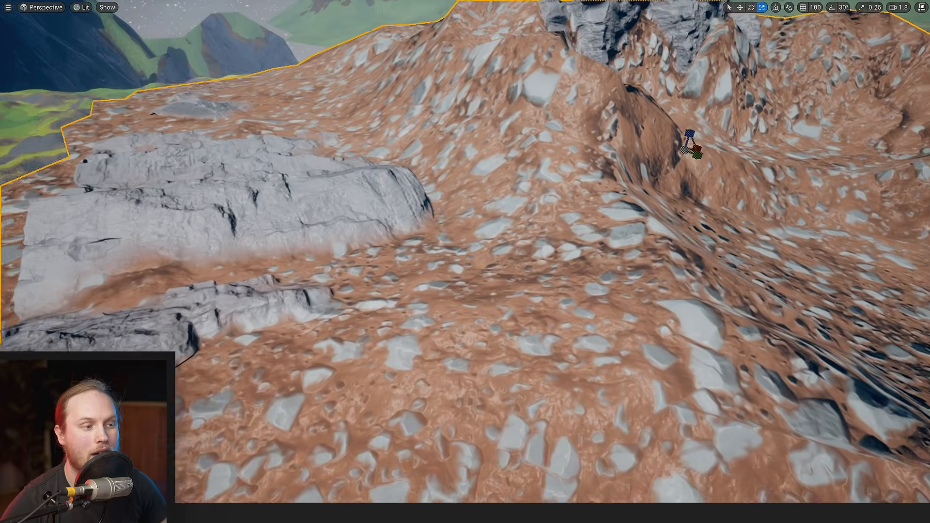
key(s)
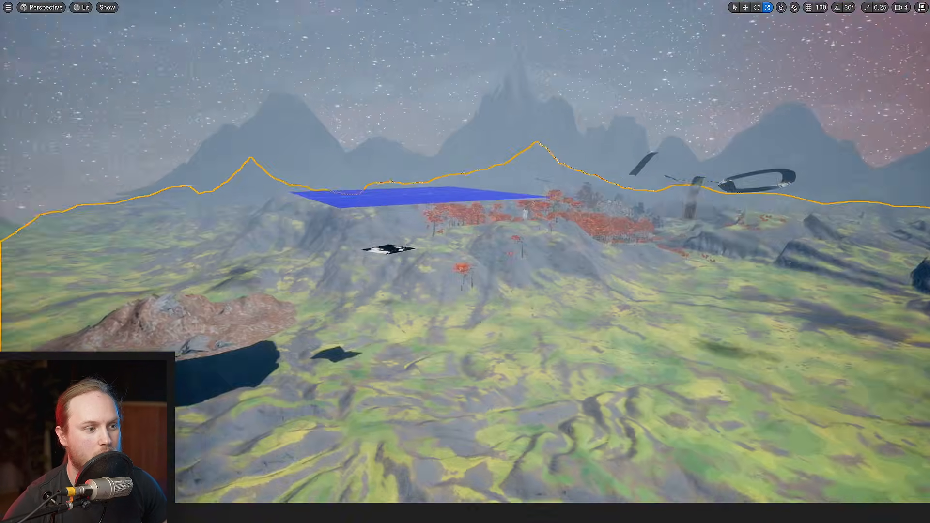
mouse_move(465, 262)
right_down()
mouse_move(484, 262)
mouse_move(475, 260)
right_up()
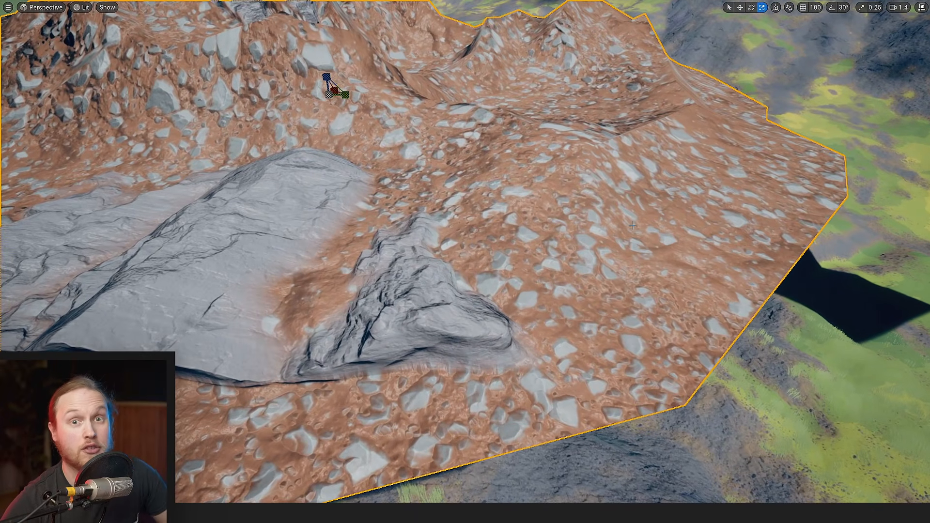
- Examine the blended edges between the cliff rocks and the rocky brown terrain up close from several sides
right_drag(600, 211, 484, 213)
key(w)
click(444, 192)
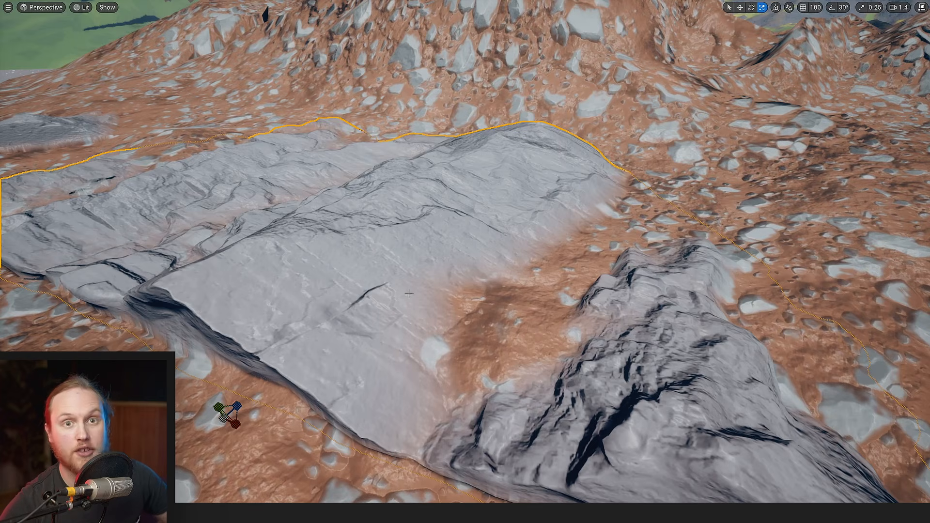
key(s)
right_drag(409, 294, 400, 299)
drag(407, 363, 406, 396)
key(d)
mouse_move(411, 267)
right_down()
mouse_move(402, 267)
mouse_move(409, 258)
mouse_move(407, 276)
right_up()
key(a)
key(w)
key(s)
click(635, 230)
key(w)
right_drag(635, 229, 640, 230)
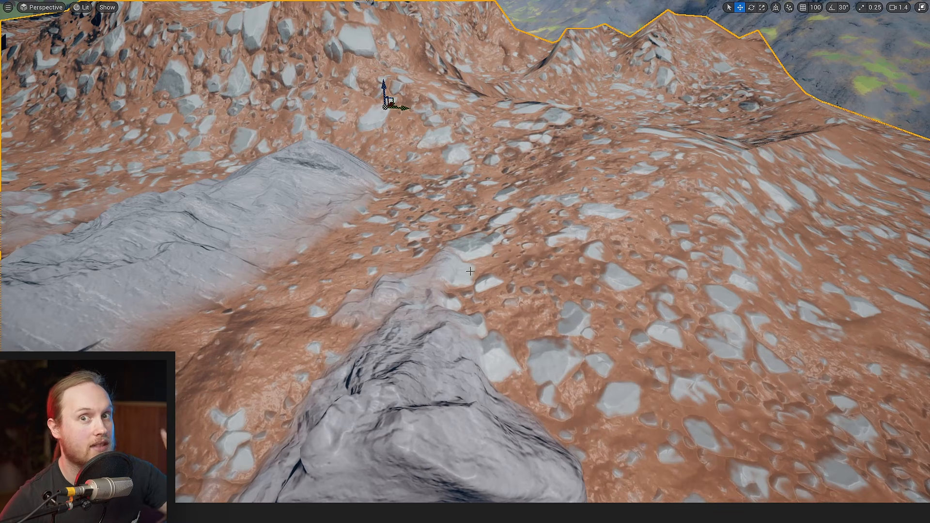
right_drag(449, 265, 448, 265)
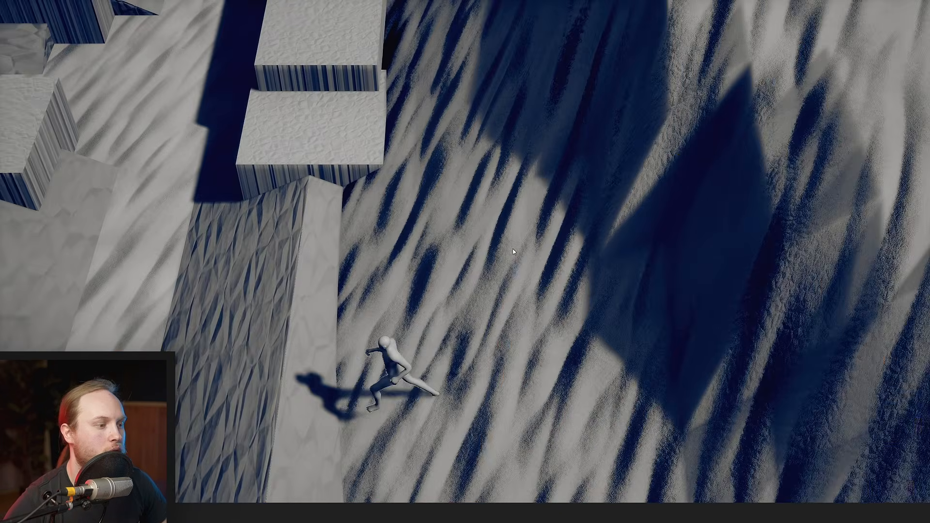
key(a)
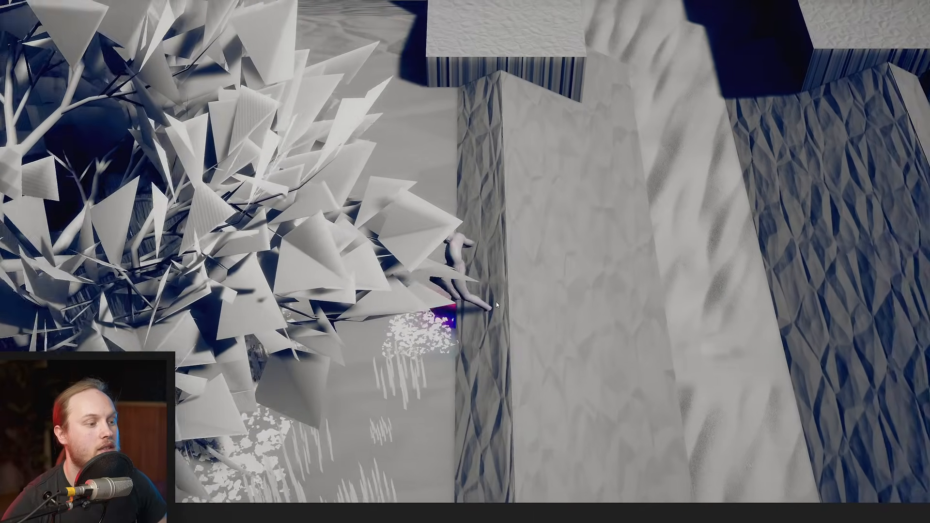
- Run the character past the wind-blown leaves and through the water ripples, foam and sand to view the interaction effects
key(s)
key(a)
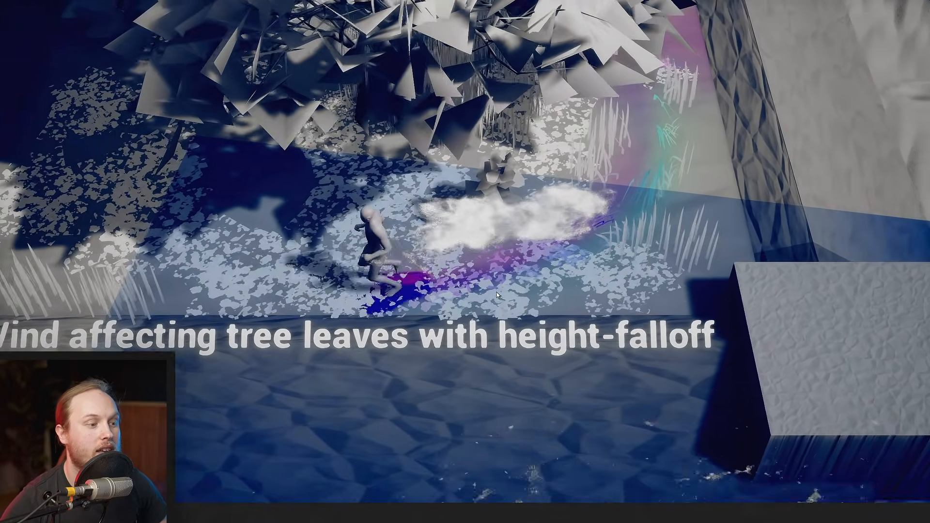
key(w)
key(a)
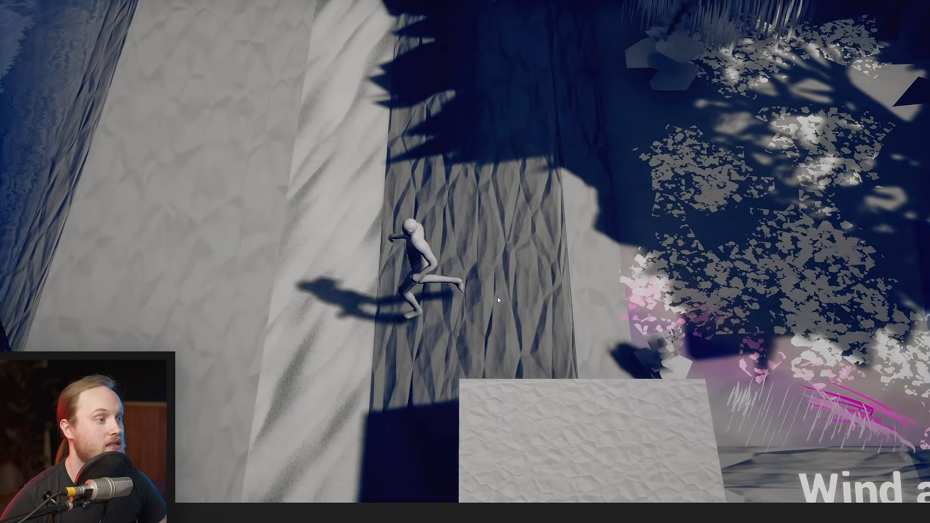
key(s)
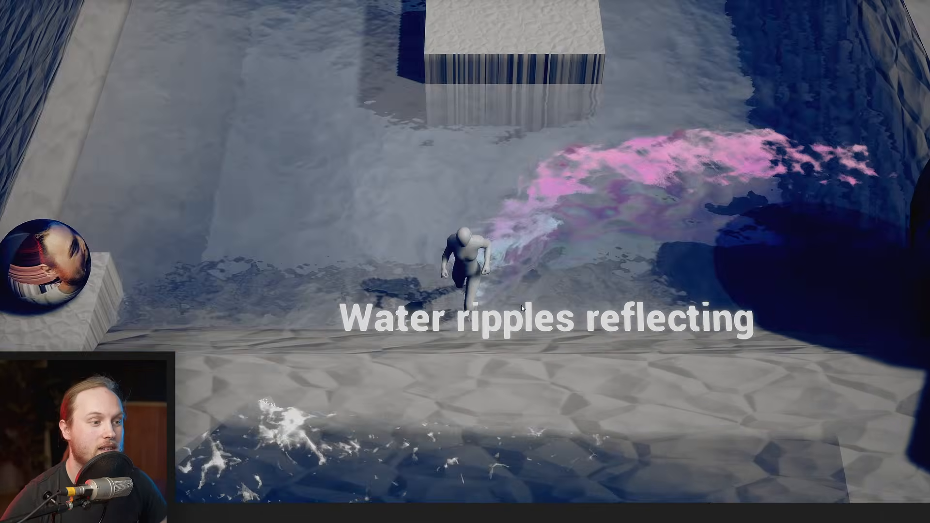
key(s)
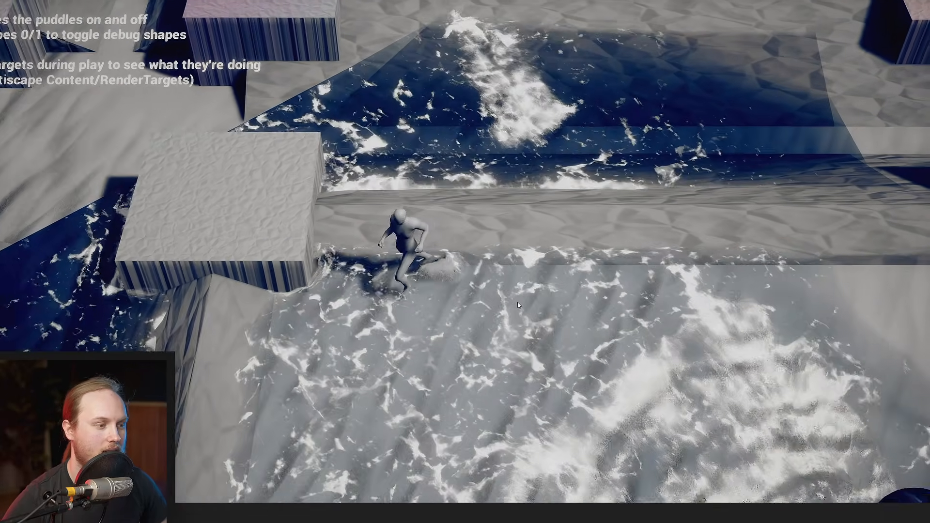
key(a)
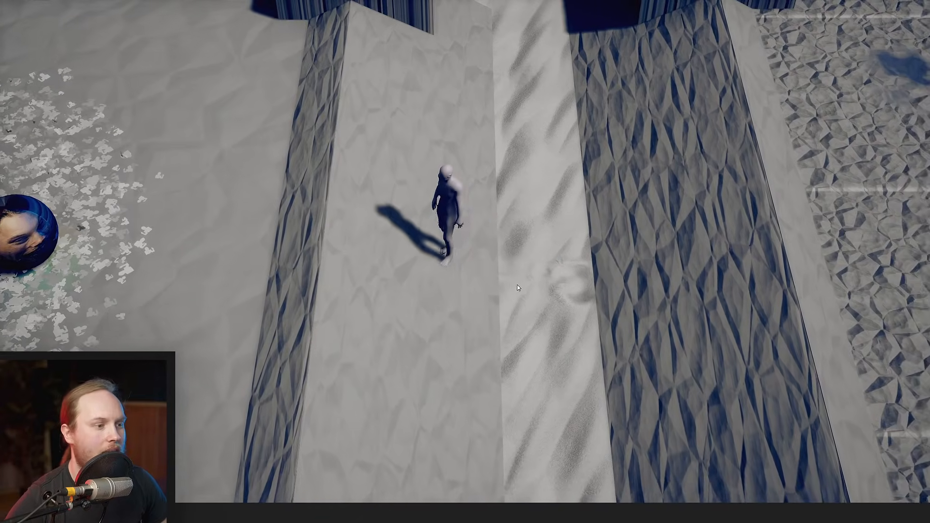
key(w)
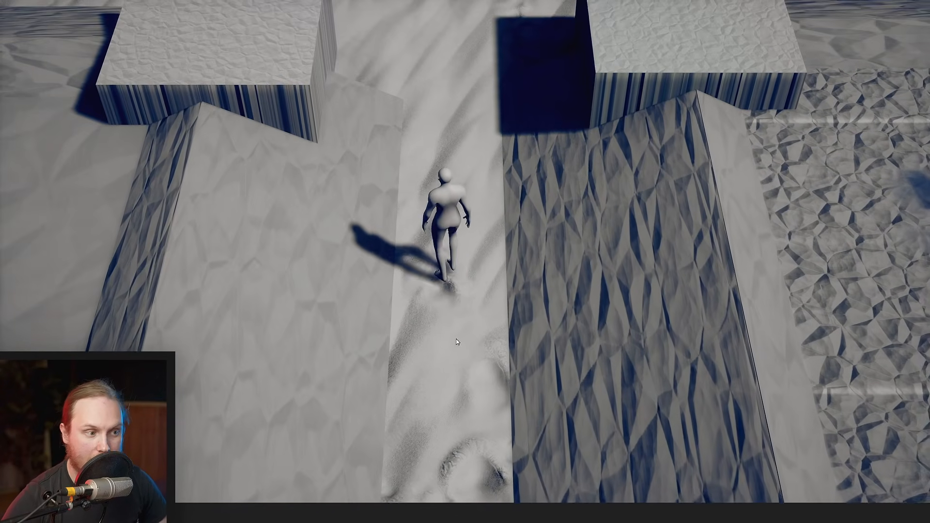
- Run the character through the scattered leaves around the spheres and pillar to view the wind trails, and end the play session
key(s)
key(a)
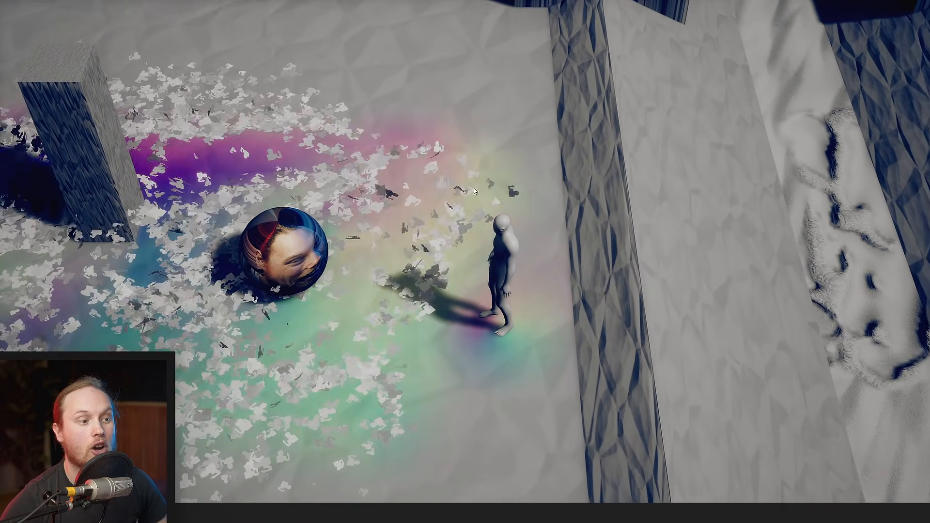
key(a)
key(w)
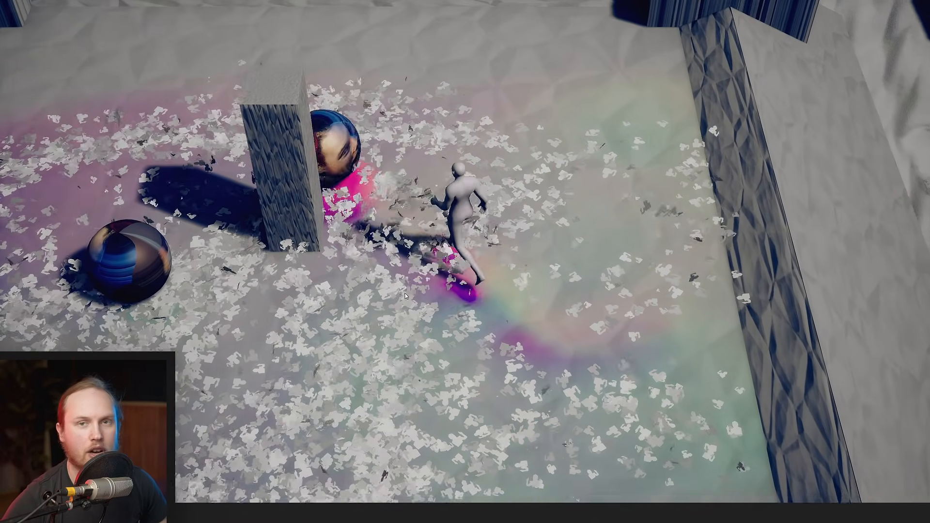
key(s)
key(a)
key(w)
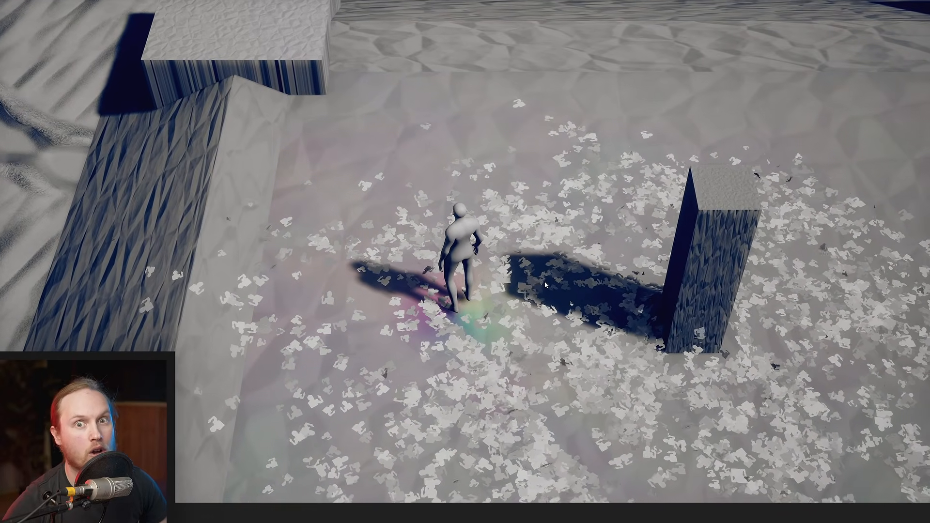
key(d)
key(w)
key(s)
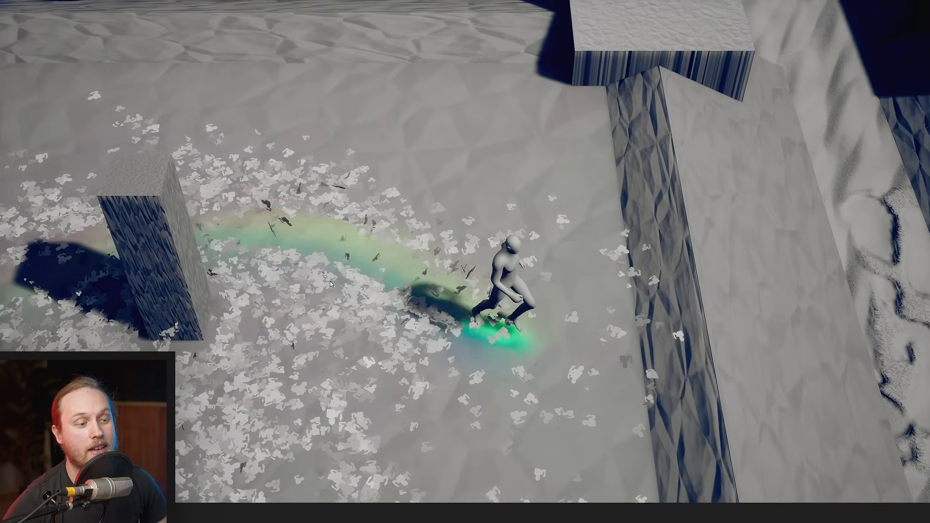
key(Escape)
- Examine the UV displacement using Wind-over-time (BA channels) area of Prismatiscape_TestMap in the editor
key(w)
right_drag(331, 209, 329, 191)
key(w)
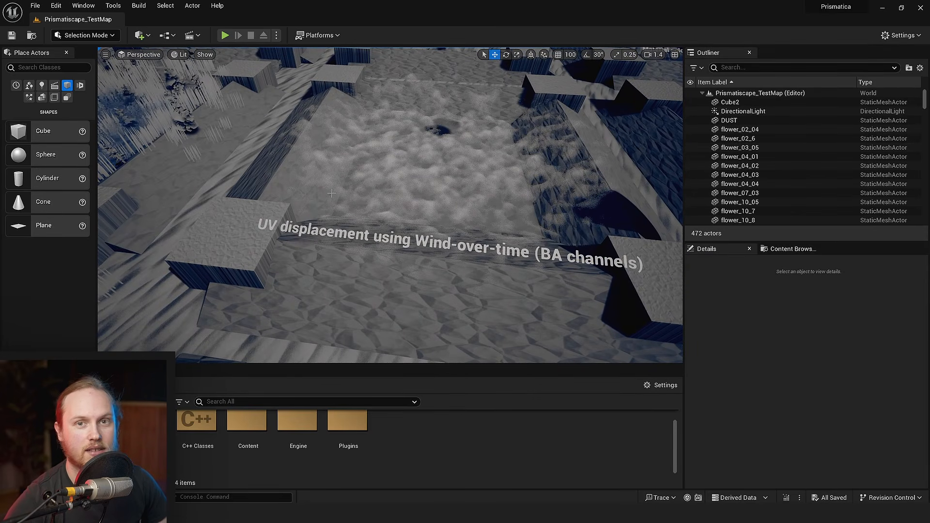
right_drag(331, 193, 387, 154)
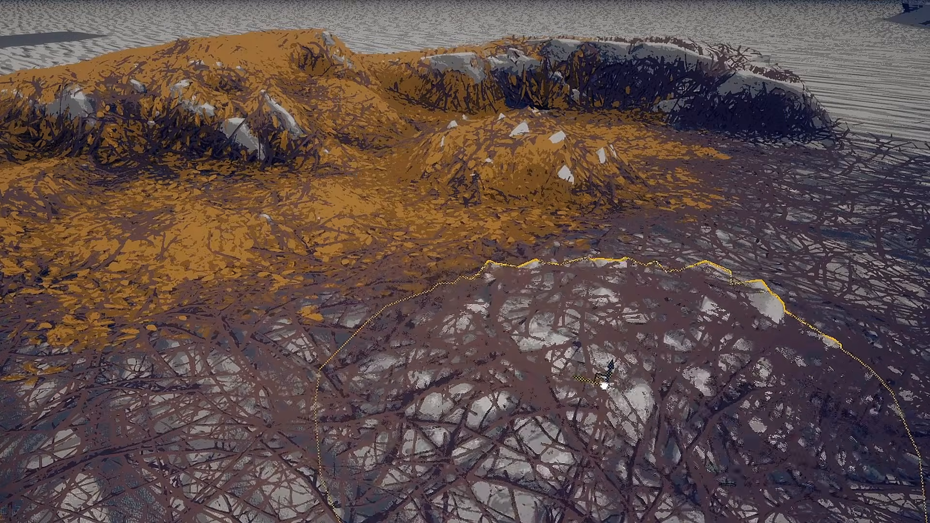
- Move the selected branch-covered mound toward the orange leaf-covered rocks
mouse_move(522, 491)
mouse_down()
mouse_move(266, 391)
mouse_move(201, 307)
mouse_move(99, 251)
mouse_move(636, 362)
mouse_up()
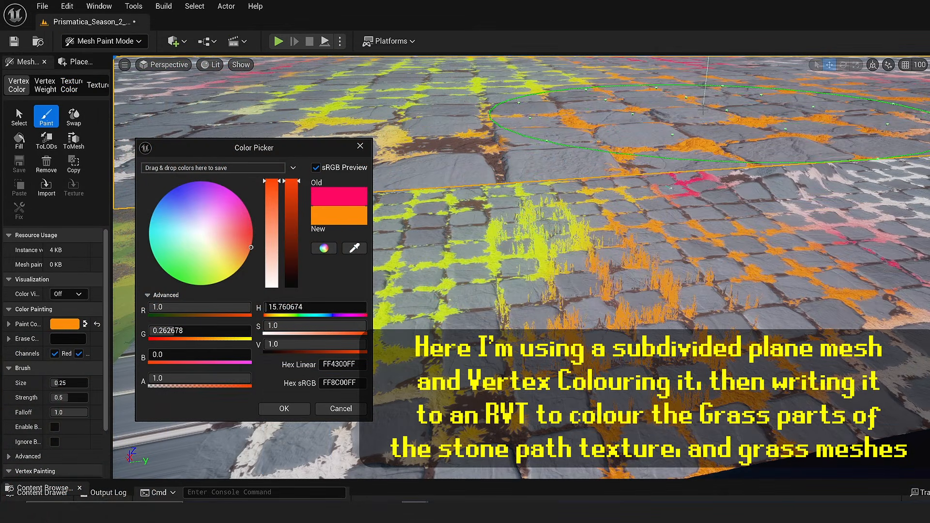
- Set the vertex paint colour to cyan (Hex sRGB 00F8FFFF) and paint over the yellow-green grass on the stone path
click(182, 259)
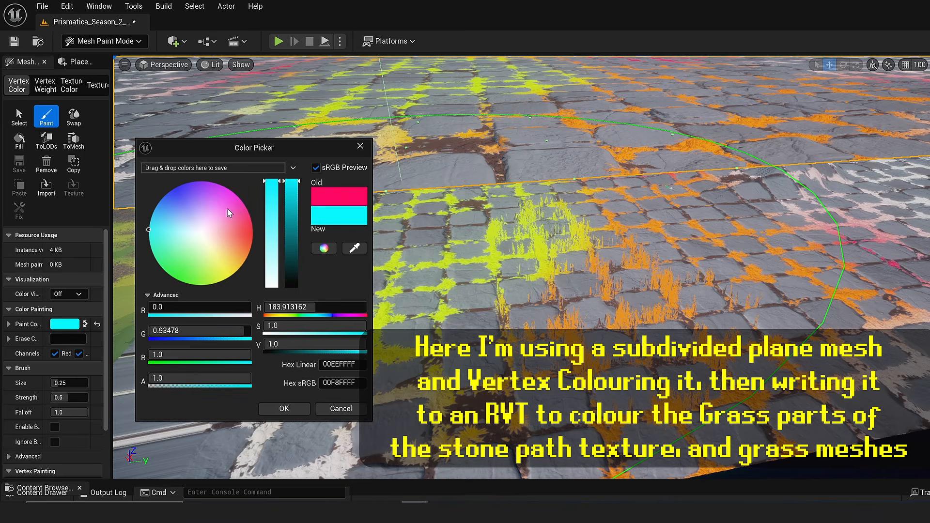
drag(427, 100, 436, 71)
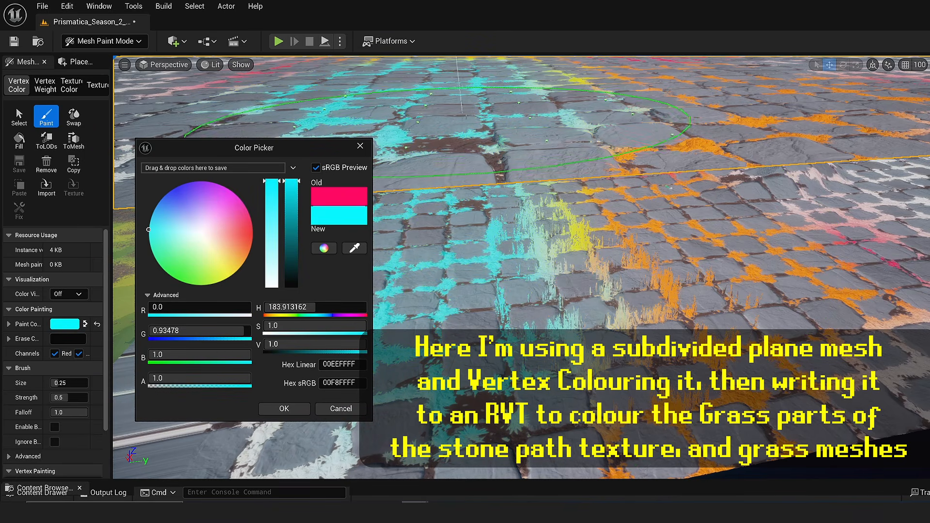
click(253, 230)
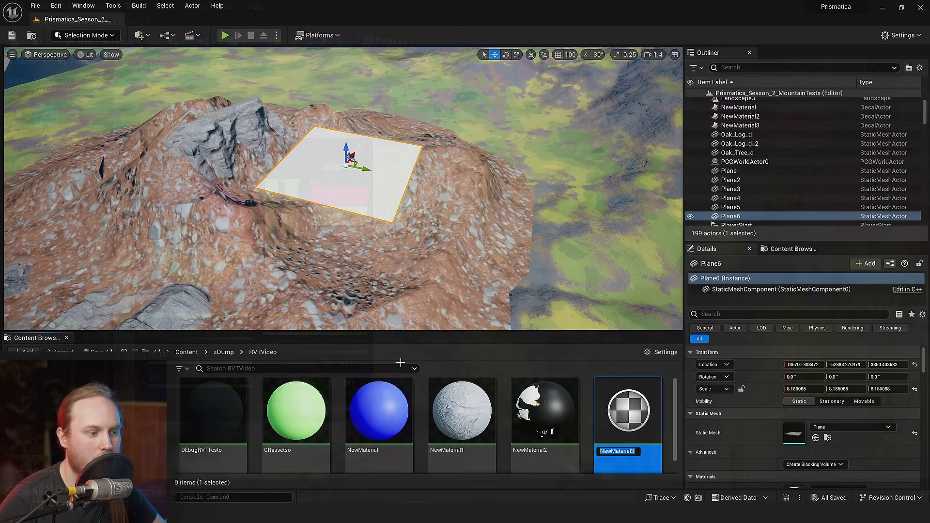
- Assign NewMaterial3 to the Plane6 mesh above the mountain, and save the changes
drag(628, 411, 372, 171)
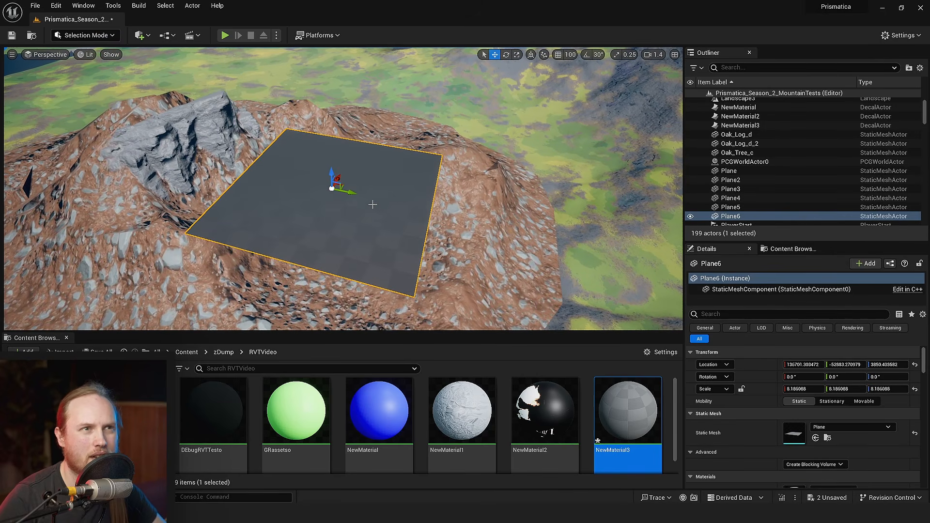
right_drag(372, 204, 413, 235)
key(ctrl+s)
- Select the mountain mesh in the level and open its DEbugRVTTesto material
click(363, 253)
key(ctrl+s)
scroll(796, 438, down, 3)
double_click(797, 431)
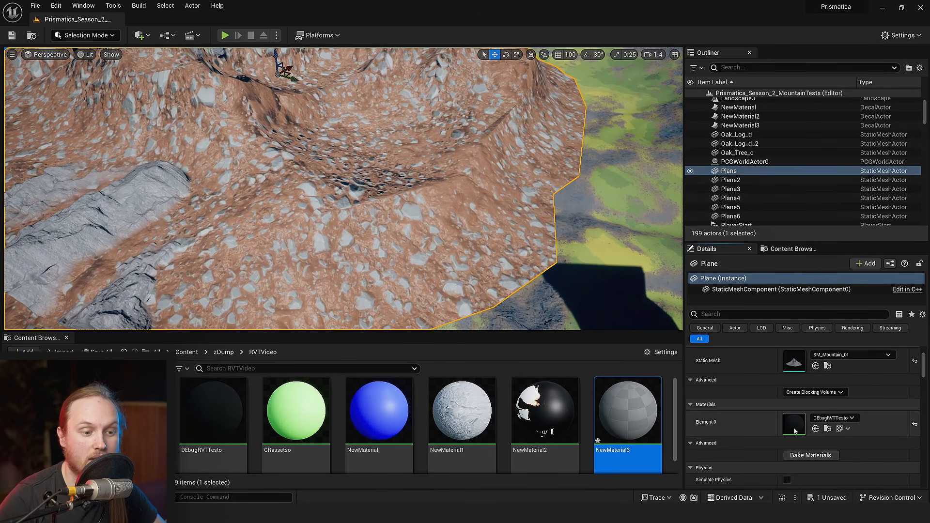
- Examine the Runtime Virtual Texture Sample node and its virtual texture settings in the DEbugRVTTesto material graph
right_drag(653, 256, 747, 255)
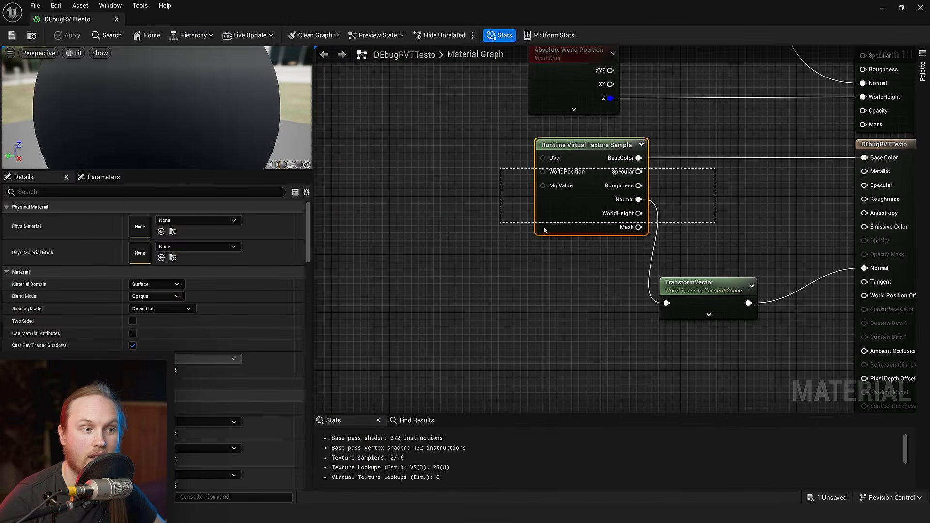
drag(562, 212, 547, 214)
click(448, 231)
right_drag(448, 232, 361, 271)
drag(361, 272, 597, 251)
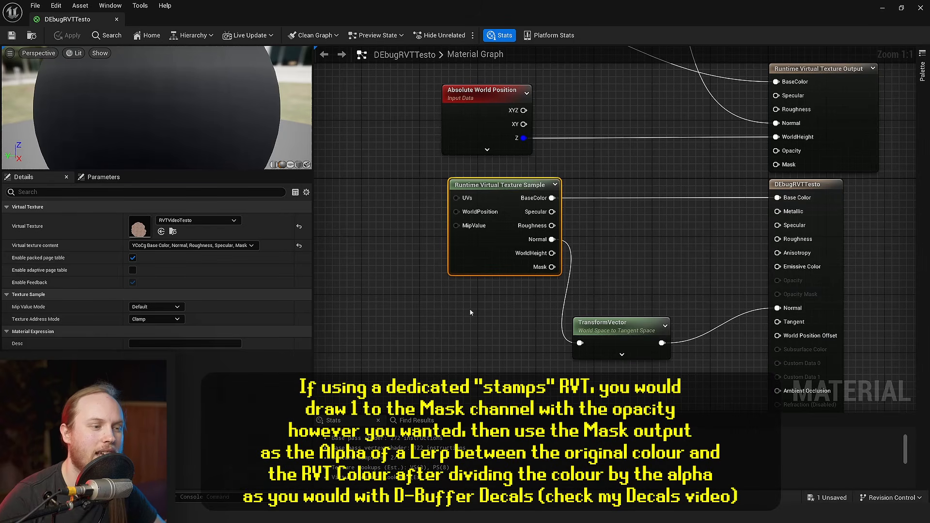
click(469, 308)
drag(480, 254, 458, 255)
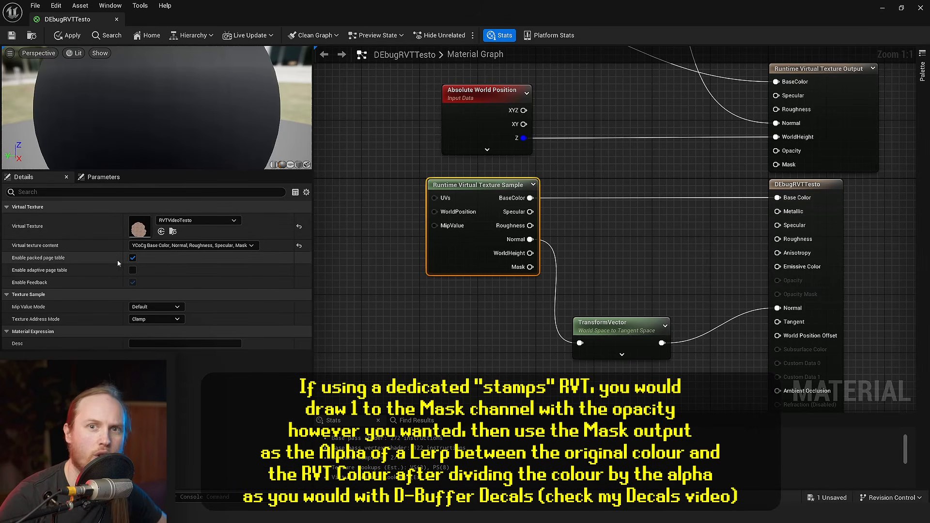
click(455, 342)
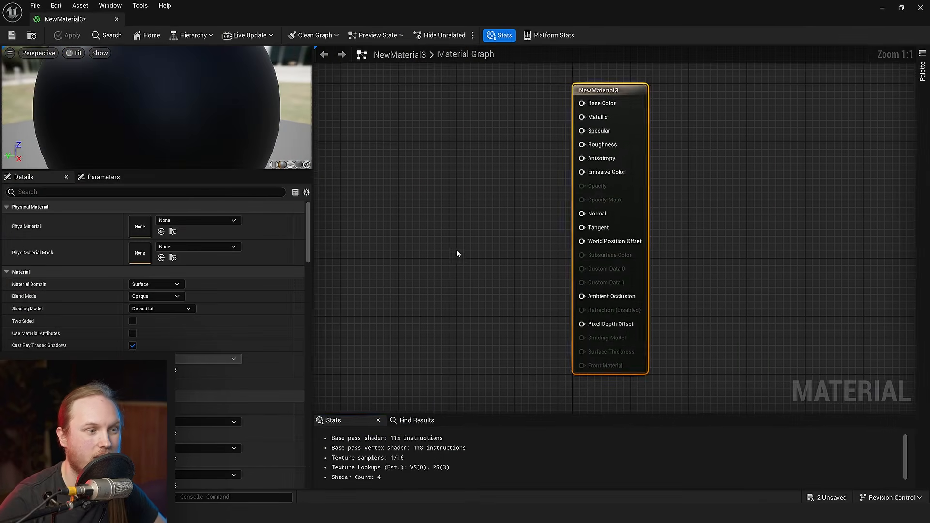
- Open NewMaterial3 from the RVTVideo folder and add a Runtime Virtual Texture Output node to its graph
right_drag(457, 251, 614, 334)
click(438, 151)
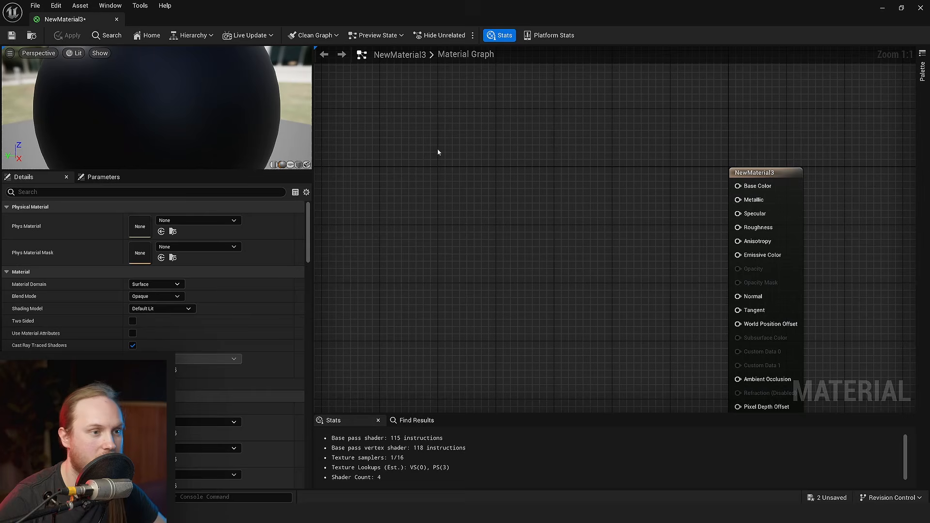
right_click(457, 181)
text(runtime)
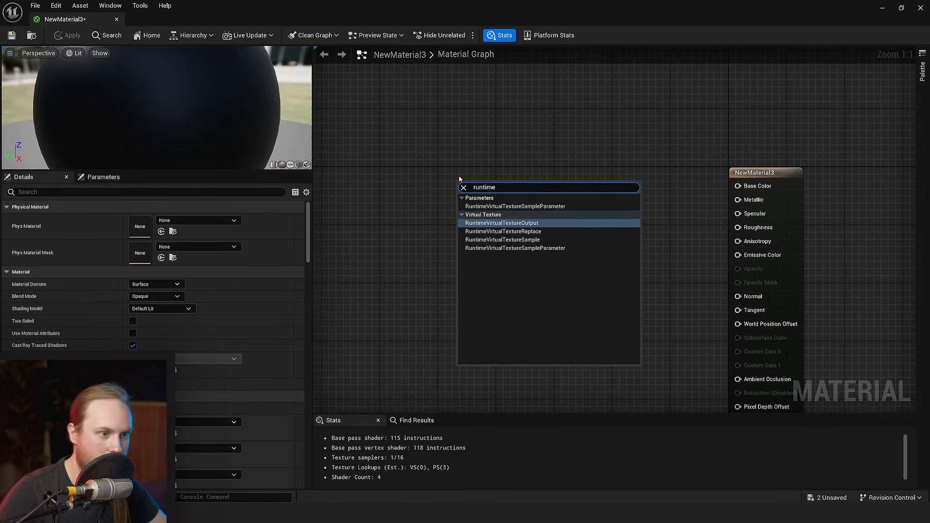
click(546, 224)
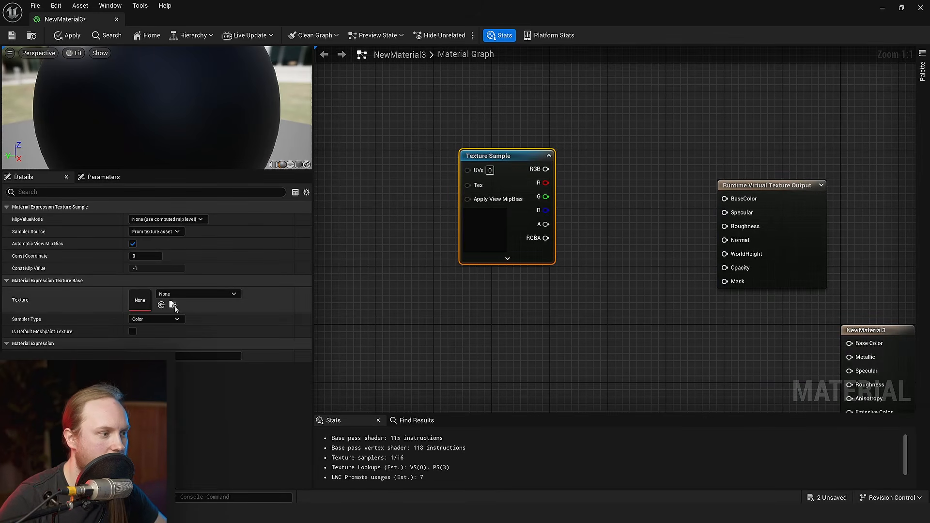
- Assign the Pris_Stonepath_Irregular texture to a Texture Sample and feed its RGB output into an MF_UnpackNormal node
click(169, 295)
text(brick)
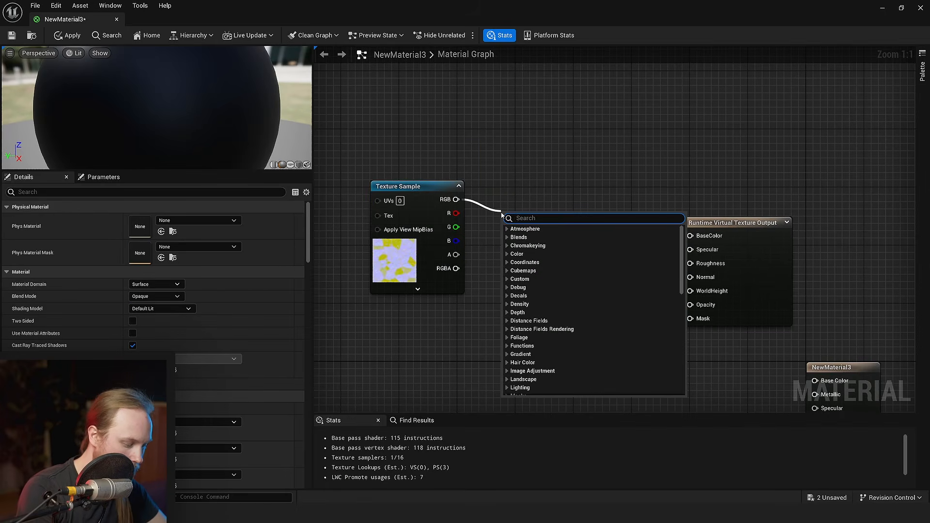
text(unpack)
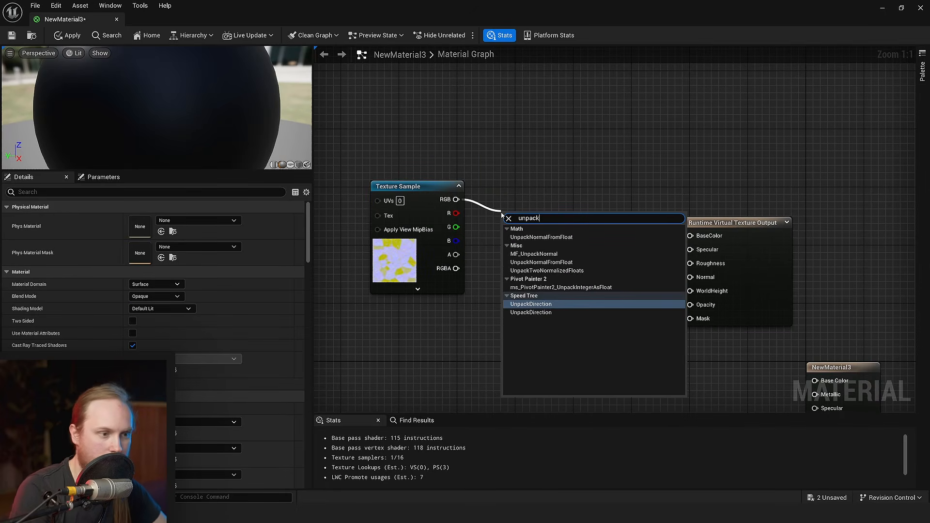
click(544, 254)
drag(533, 223, 516, 191)
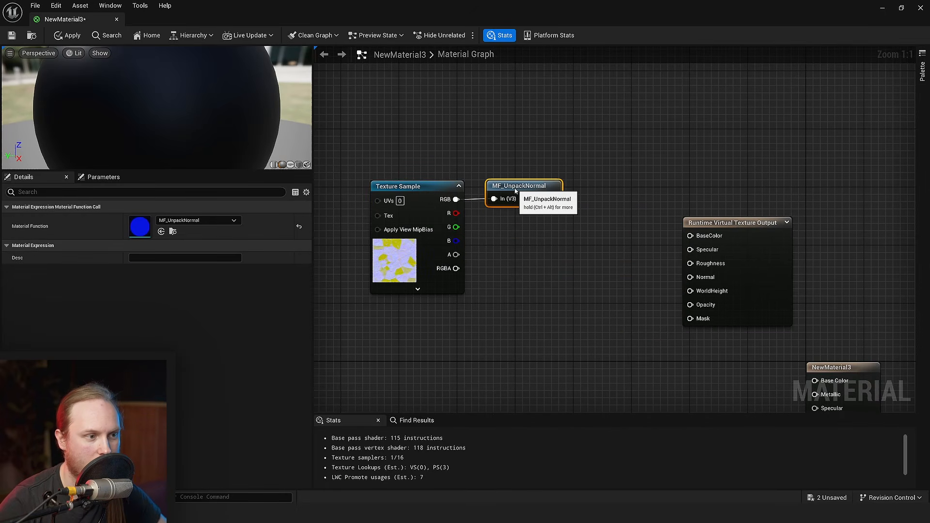
click(478, 237)
right_drag(478, 238, 457, 181)
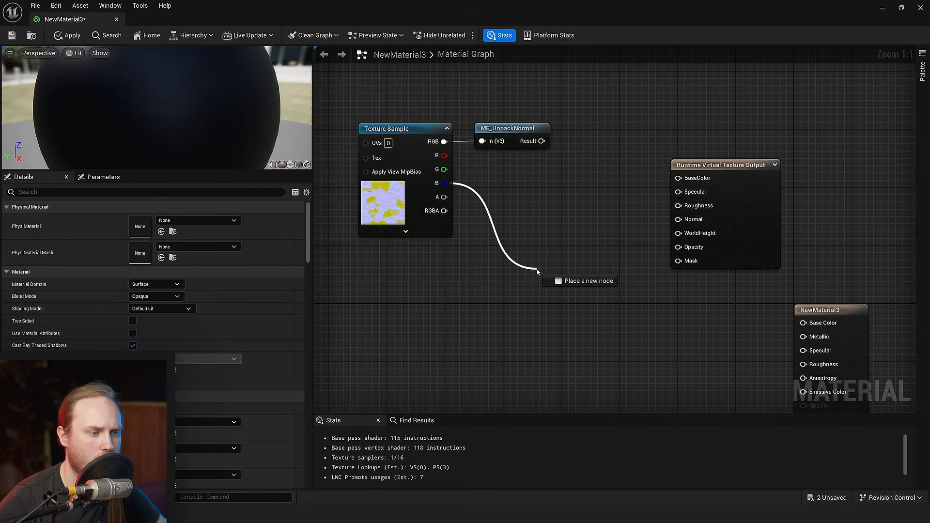
- Open the Texture Sample's stone path texture, inspect its blue and alpha channels individually, and close it
drag(537, 272, 538, 272)
click(383, 203)
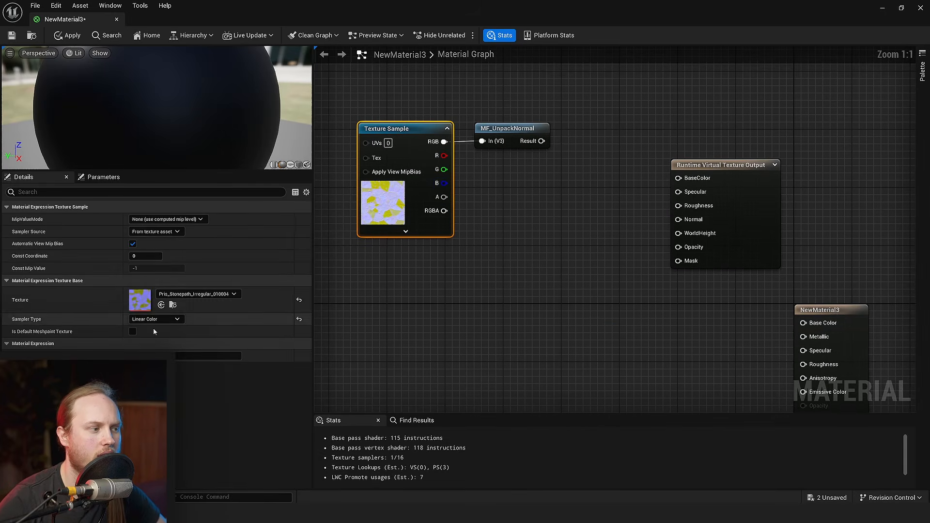
double_click(140, 297)
scroll(191, 85, up, 1)
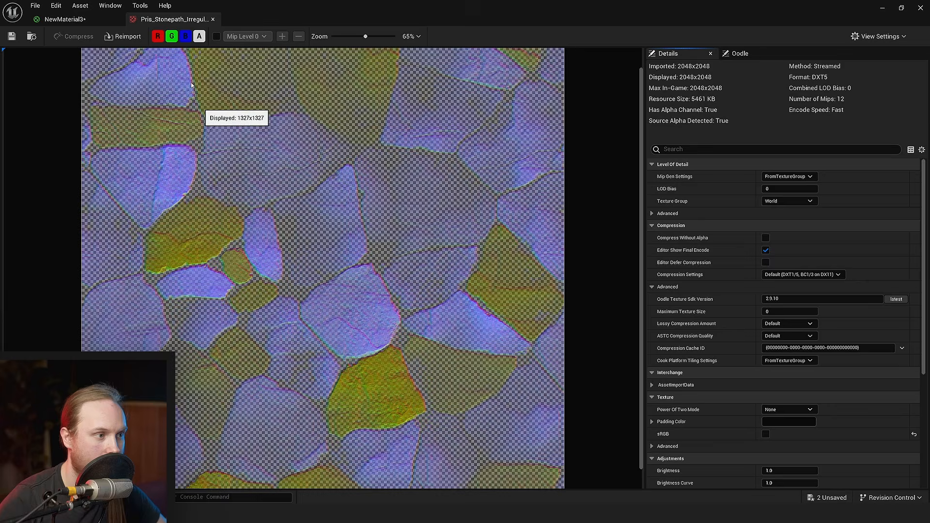
click(172, 36)
click(157, 37)
click(199, 36)
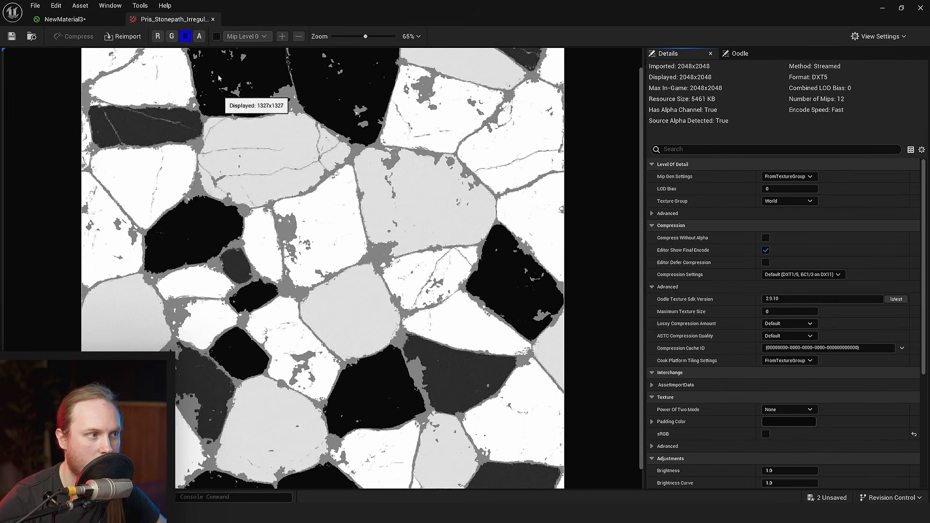
click(186, 36)
click(199, 36)
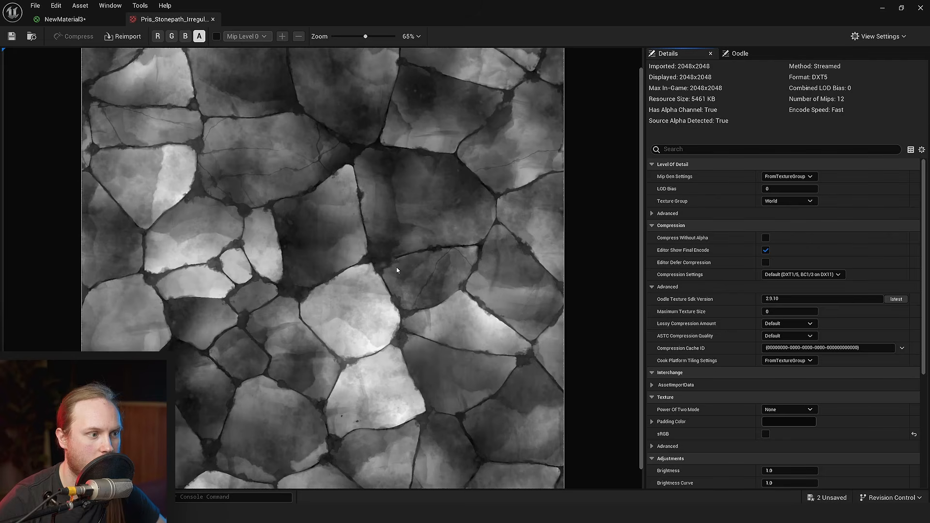
click(213, 20)
- Add a RadialGradientExponential node below the Texture Sample
right_click(530, 275)
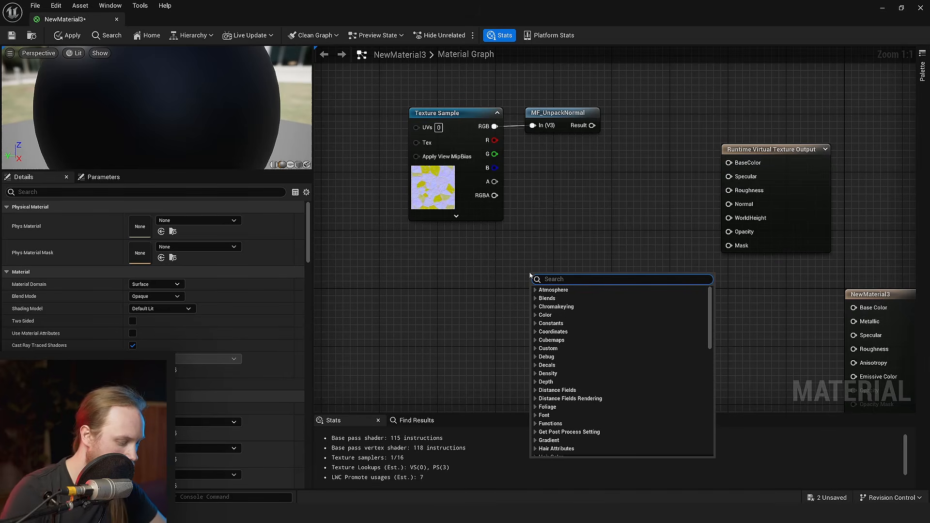
text(radiu)
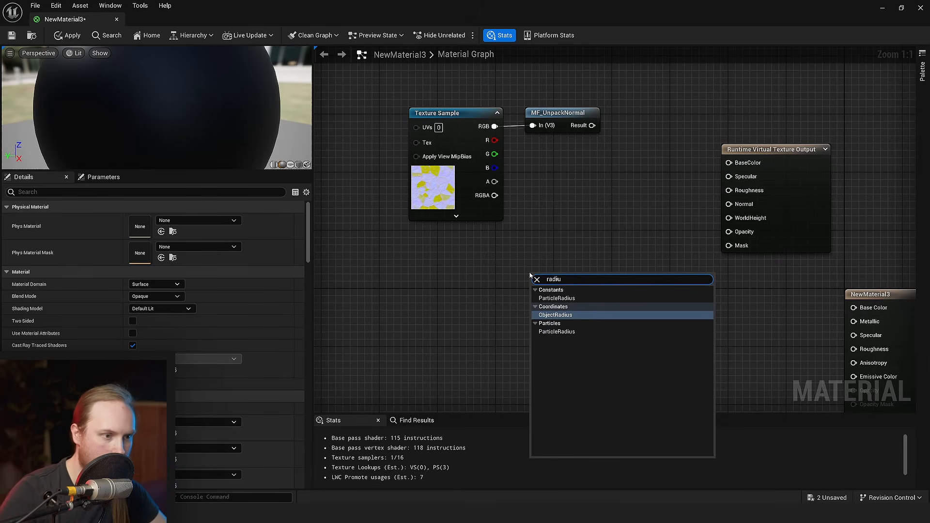
key(BackSpace)
text(al)
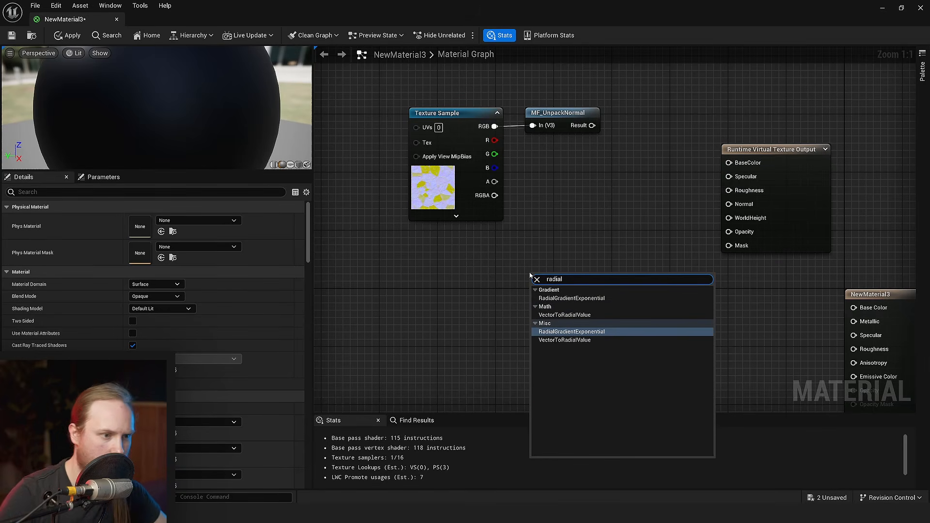
click(560, 300)
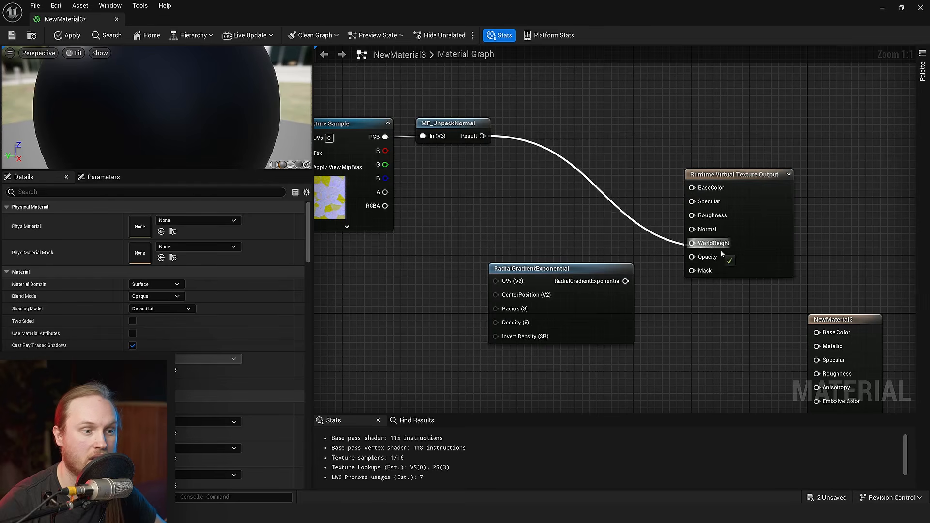
- Connect the MF_UnpackNormal result to the Runtime Virtual Texture Output's Normal and reposition the RadialGradientExponential node below the Texture Sample
drag(700, 231, 700, 231)
right_drag(562, 250, 725, 234)
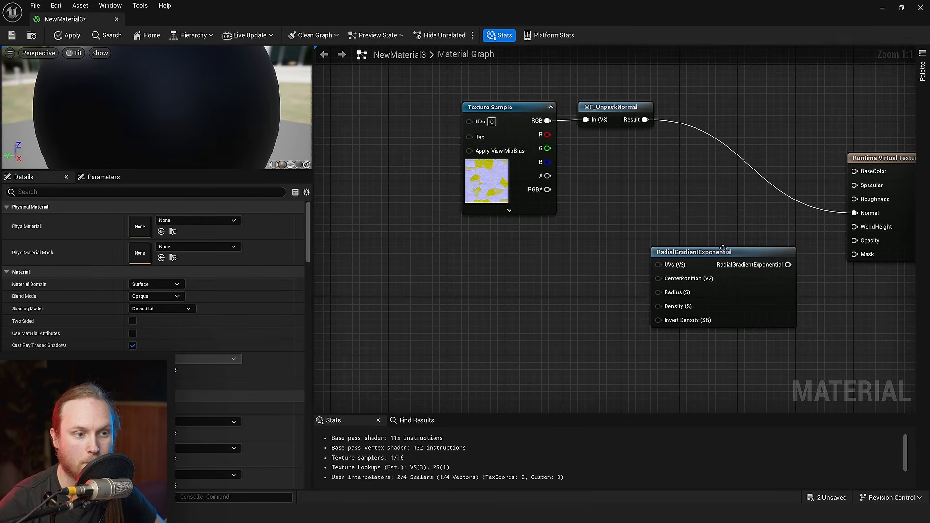
drag(723, 248, 585, 277)
right_drag(580, 63, 528, 164)
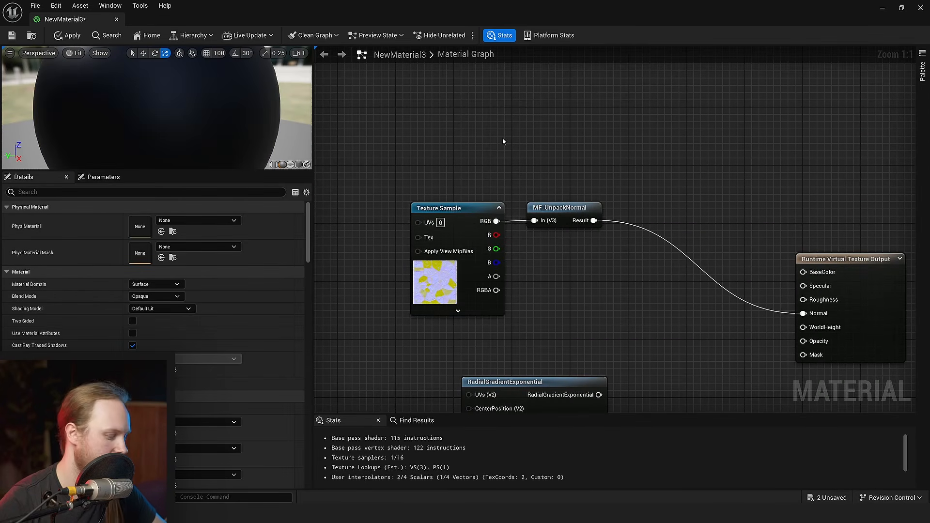
- Add a Constant3Vector colour node and place it above the Texture Sample
right_drag(473, 132, 475, 158)
key(3)
click(474, 146)
drag(521, 196, 506, 153)
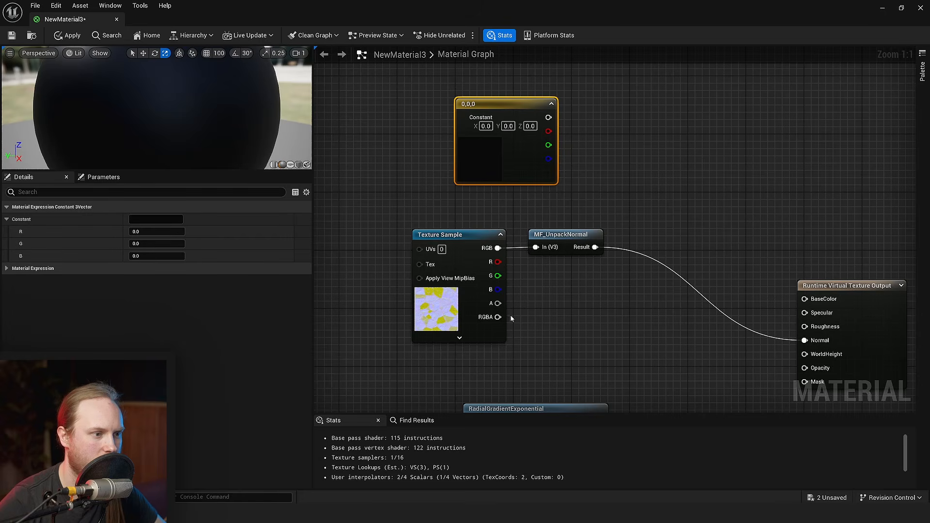
drag(494, 183, 464, 96)
- Add a LinearInterpolate node and drive its Alpha with the Texture Sample's blue channel
click(540, 302)
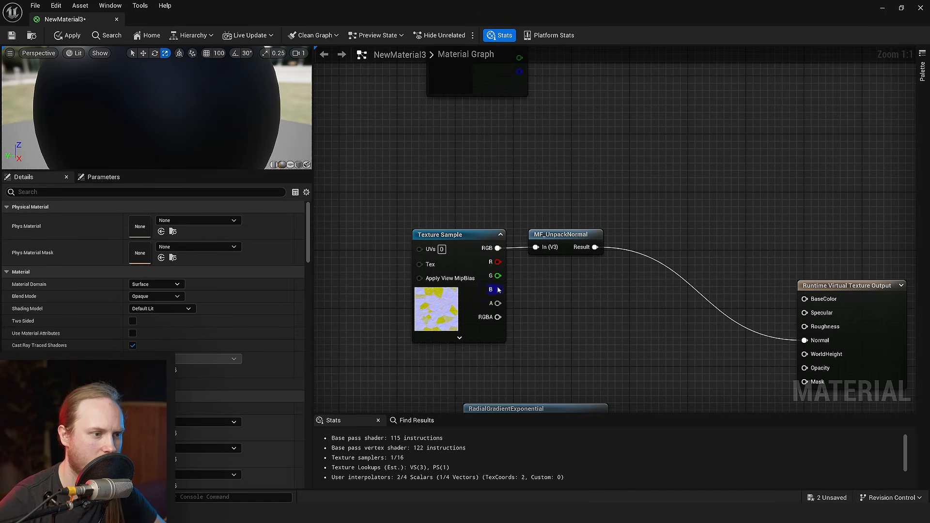
drag(615, 156, 614, 155)
text(lerp)
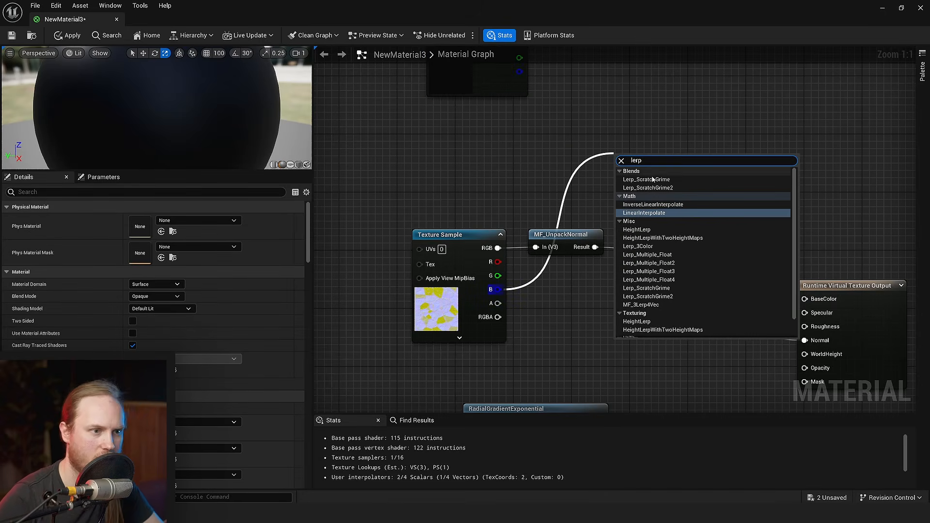
key(Return)
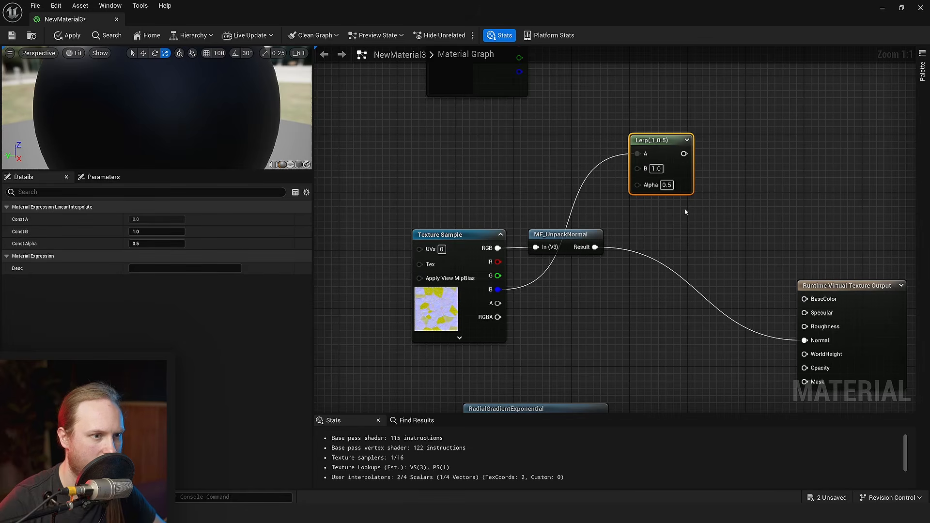
mouse_move(655, 176)
mouse_down()
mouse_move(661, 169)
mouse_move(648, 183)
mouse_up()
- Try feeding the colour constant into the Lerp's A input, and cut and repaste the constant closer to the Lerp
right_drag(519, 58, 506, 134)
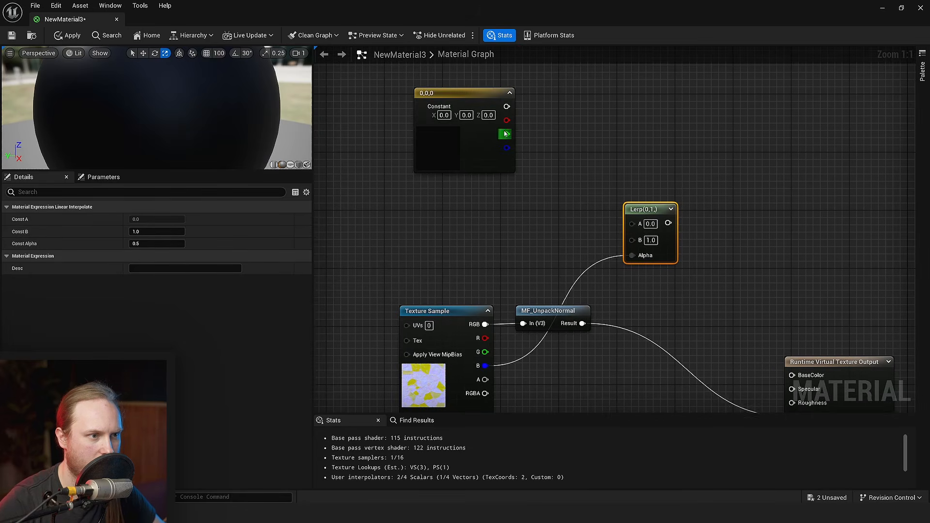
drag(506, 134, 623, 235)
click(463, 168)
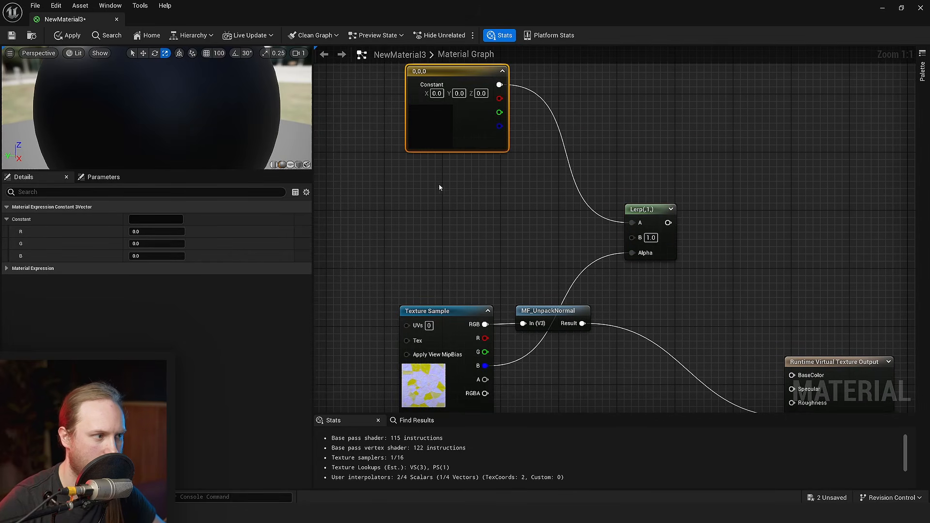
key(ctrl+x)
key(ctrl+v)
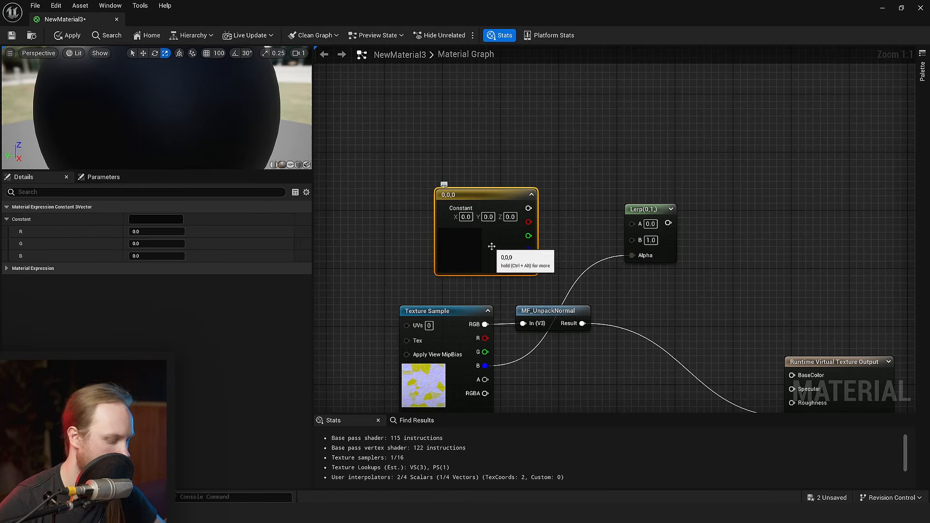
drag(492, 247, 478, 216)
- Duplicate the colour constant, blend both colours through the Lerp into BaseColor with B set to 0.451042, 0.235515, 0.14525, and save the material
key(ctrl+v)
drag(516, 154, 515, 118)
click(175, 220)
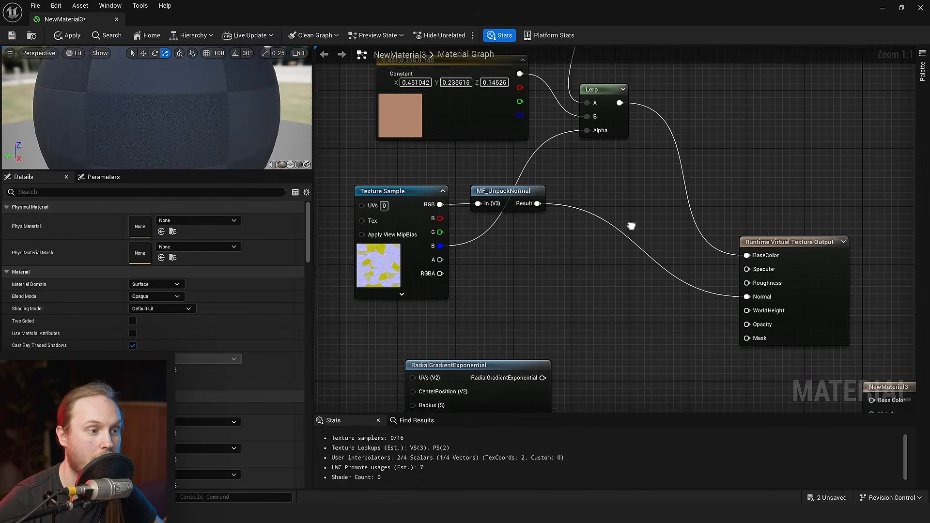
key(ctrl+s)
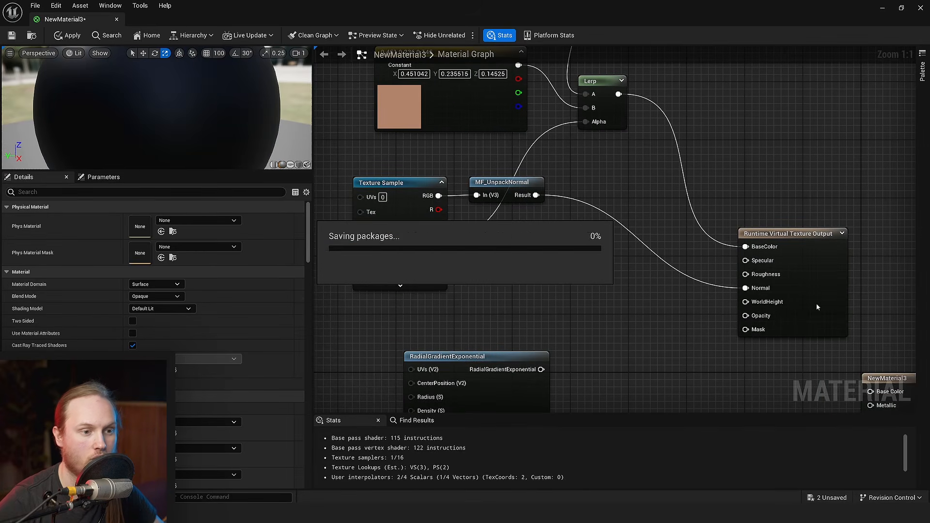
- Feed the Texture Sample's alpha channel into the A input of a new Subtract node
right_drag(615, 348, 598, 249)
drag(522, 314, 601, 316)
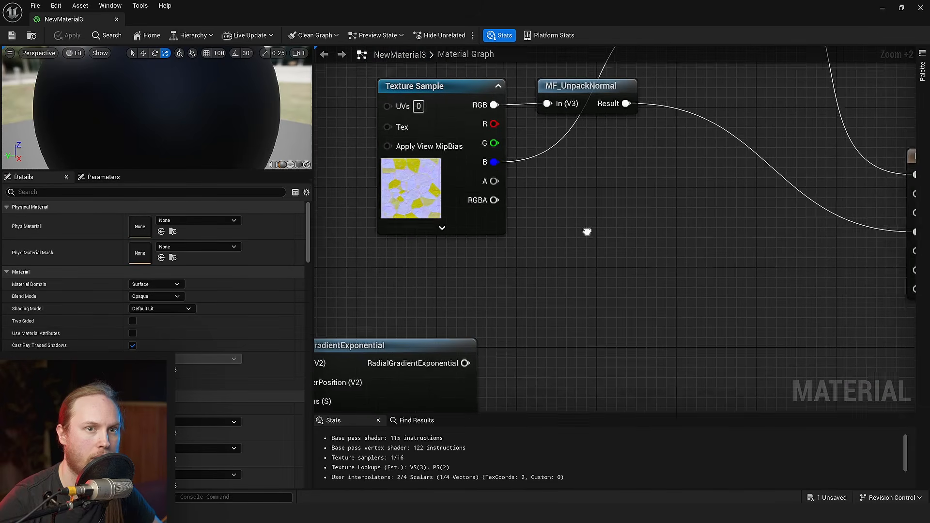
scroll(450, 181, down, 2)
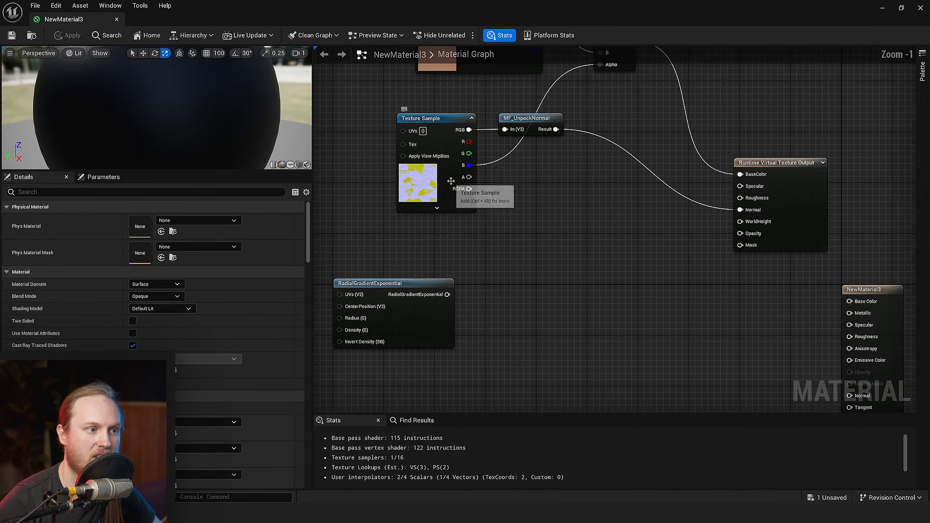
scroll(469, 182, up, 1)
drag(469, 180, 590, 225)
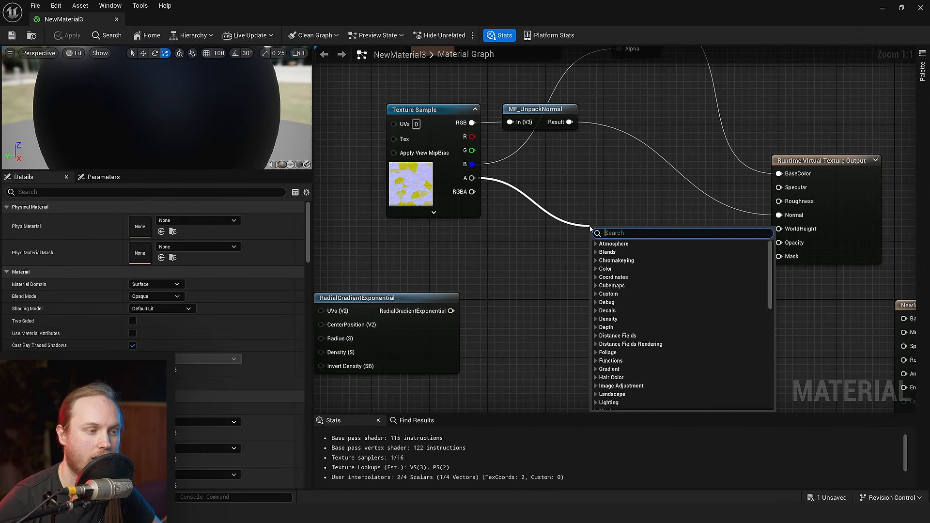
text(sub)
key(Return)
click(502, 351)
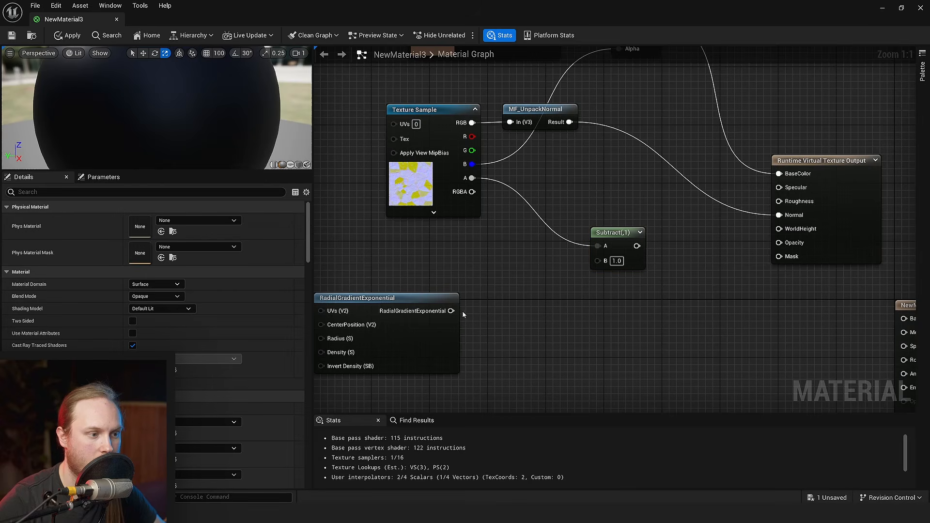
- Add a Multiply node to the RadialGradientExponential output and set its B value to 2
drag(527, 315, 526, 315)
text(mul)
key(Return)
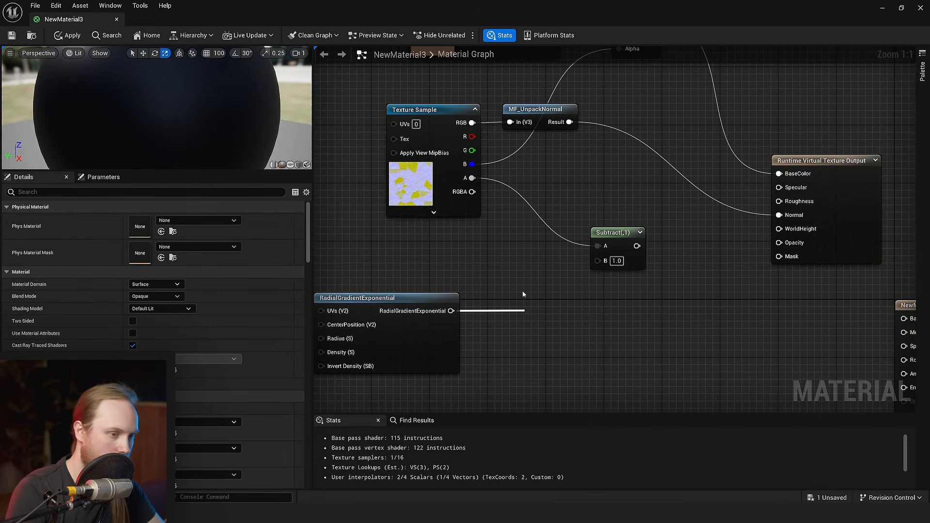
text(2)
click(584, 340)
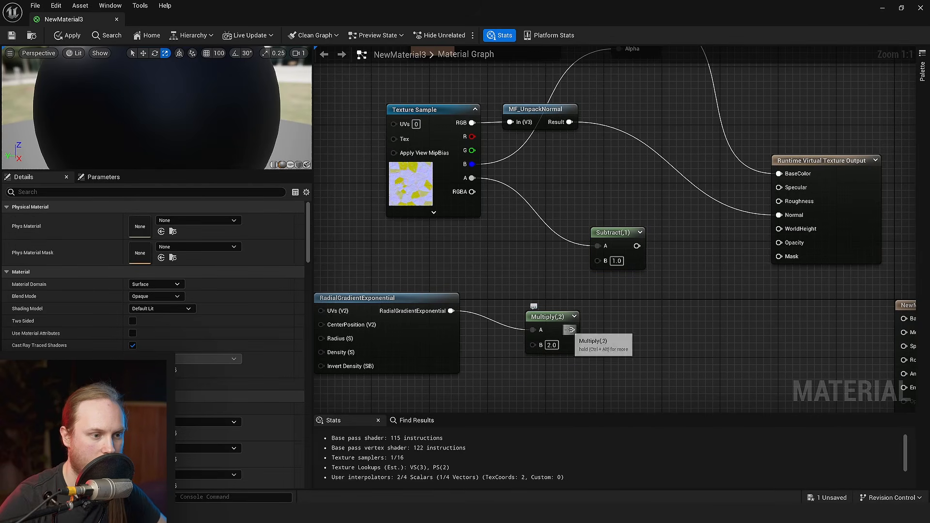
- Combine the Subtract and Multiply outputs with an Add node and route the sum through a contrast node into Opacity
text(add)
drag(664, 304, 690, 321)
key(Return)
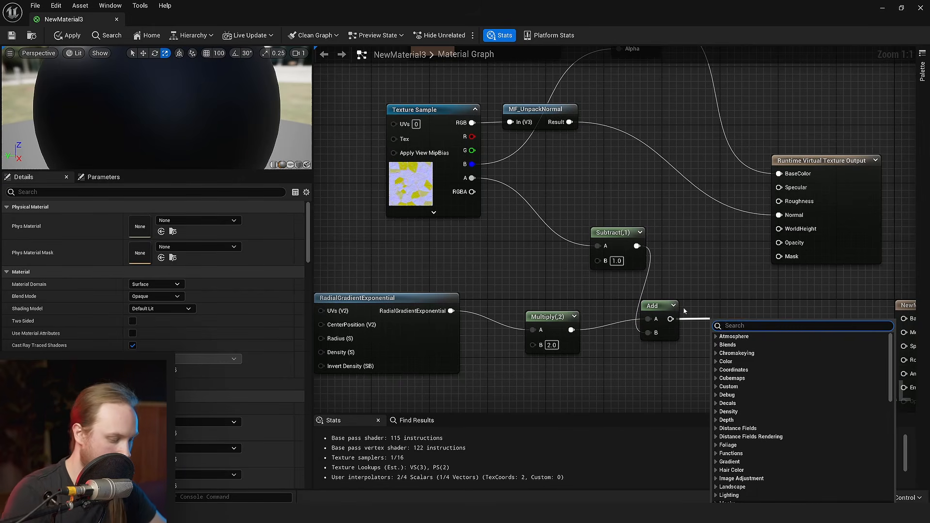
text(contrast)
key(Return)
drag(721, 270, 688, 177)
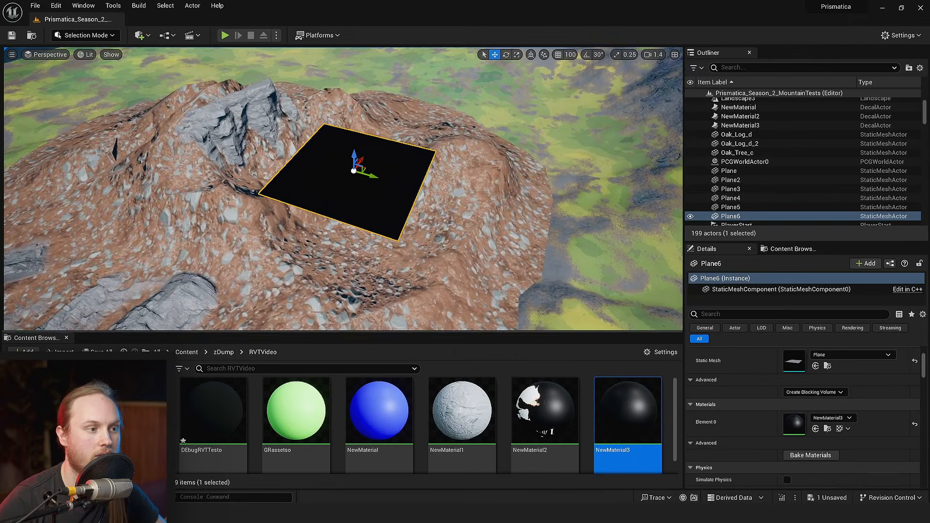
- Filter Plane6's details for "run" and add RVTVideoTesto as its Draw in Virtual Textures element
click(745, 315)
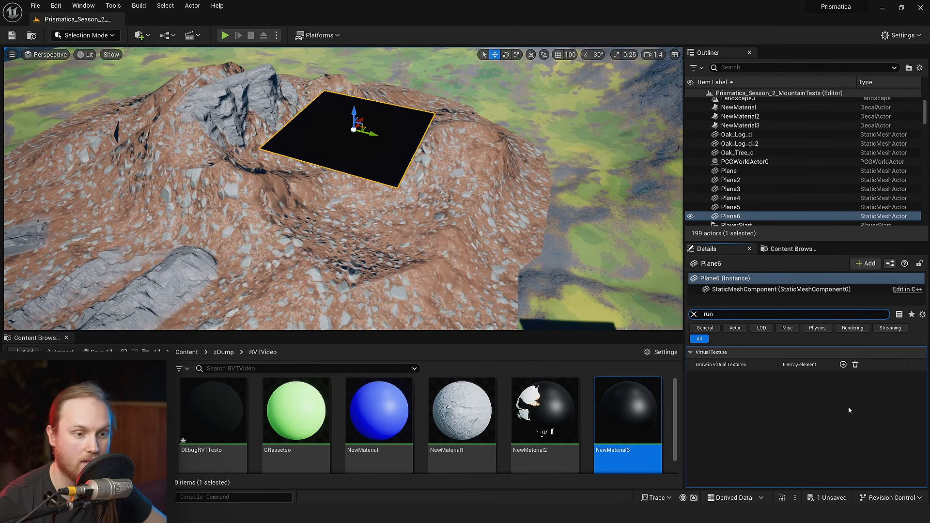
click(843, 364)
click(843, 382)
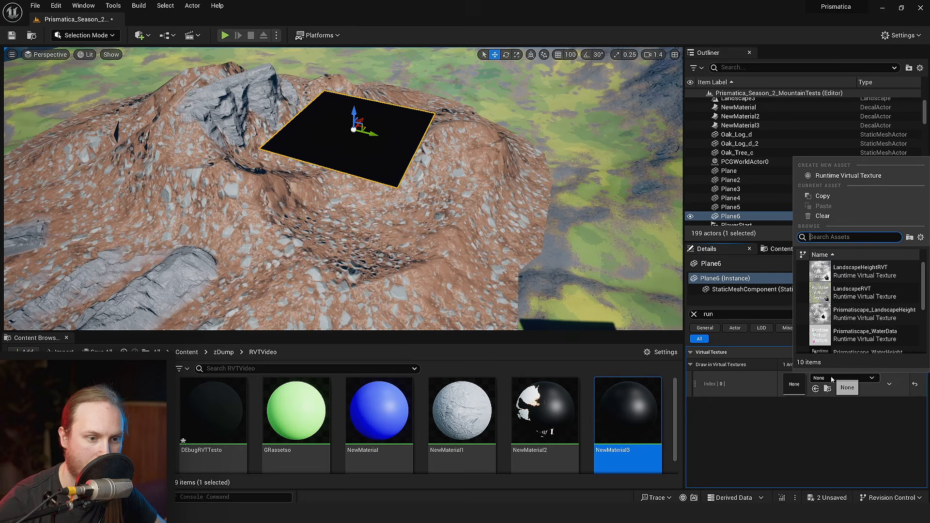
click(862, 327)
- Scale up the stamp plane and raise it above the mountain
right_drag(437, 160, 412, 187)
key(r)
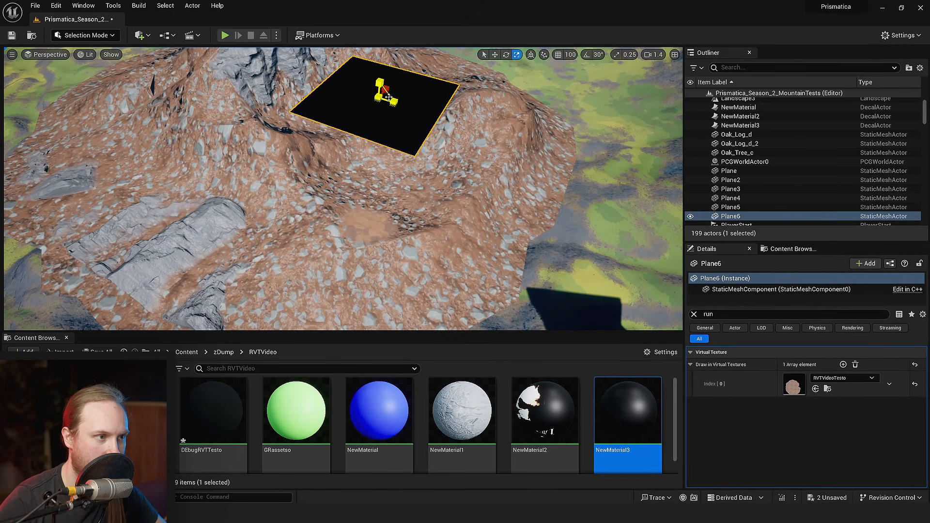
right_drag(387, 97, 324, 100)
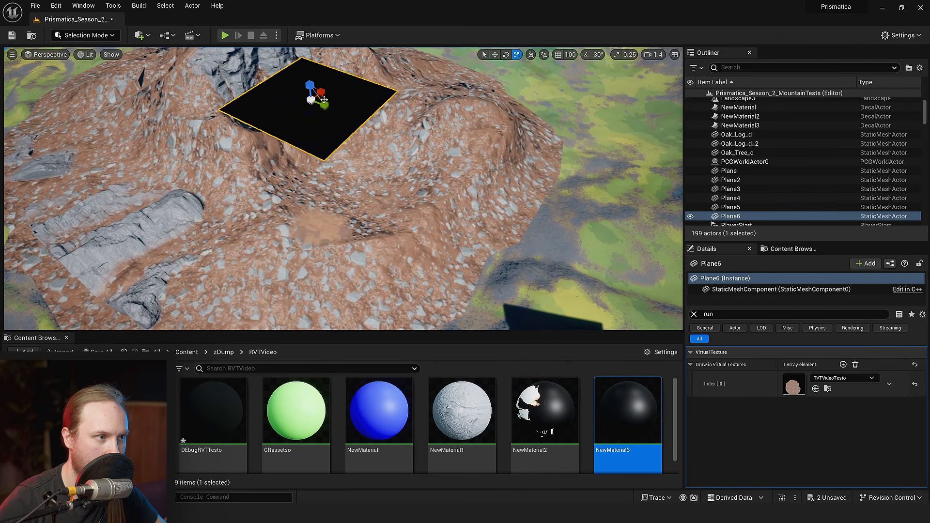
drag(323, 100, 392, 96)
right_drag(391, 96, 407, 59)
key(w)
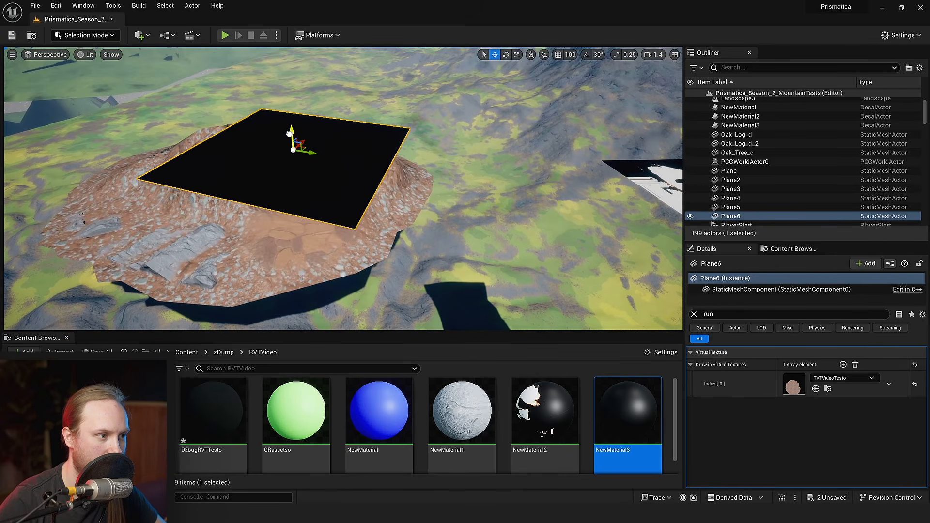
drag(293, 135, 286, 56)
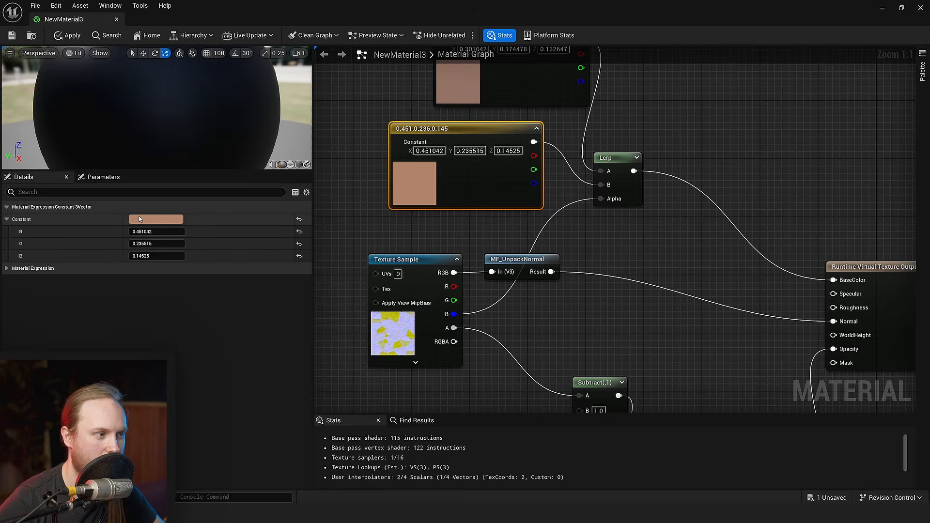
- Recolour the Lerp's B constant to 0.328103, 0.451042, 0.360741 and its A constant to 0.17177, 0.276322, 0.301042
click(155, 219)
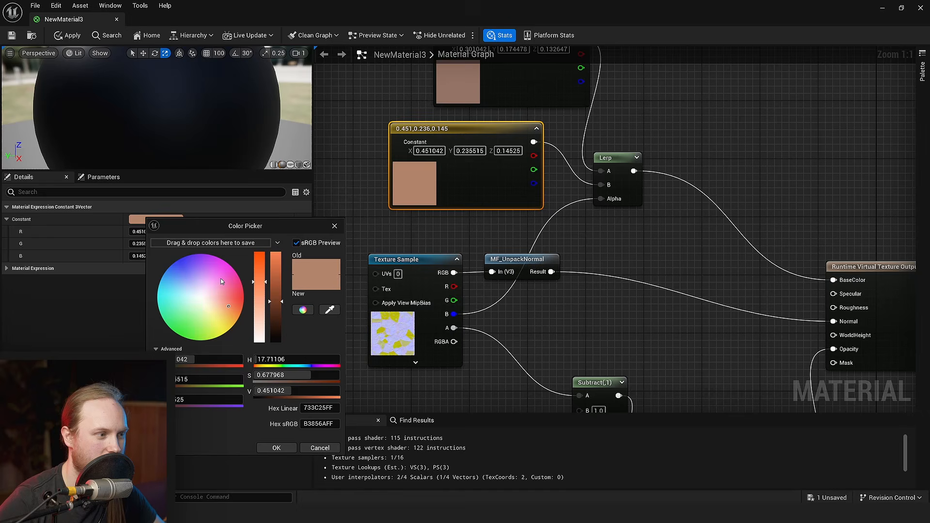
click(193, 306)
click(282, 451)
click(458, 91)
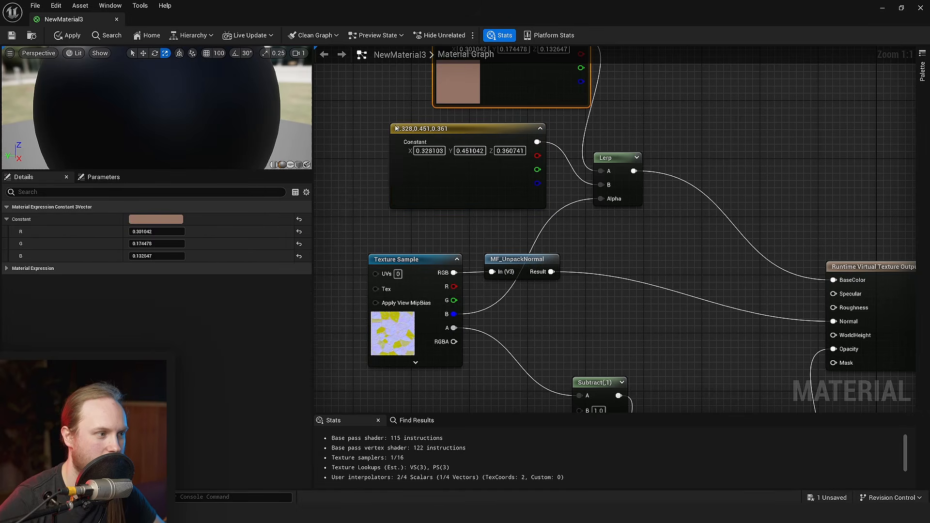
click(154, 219)
click(194, 298)
click(287, 448)
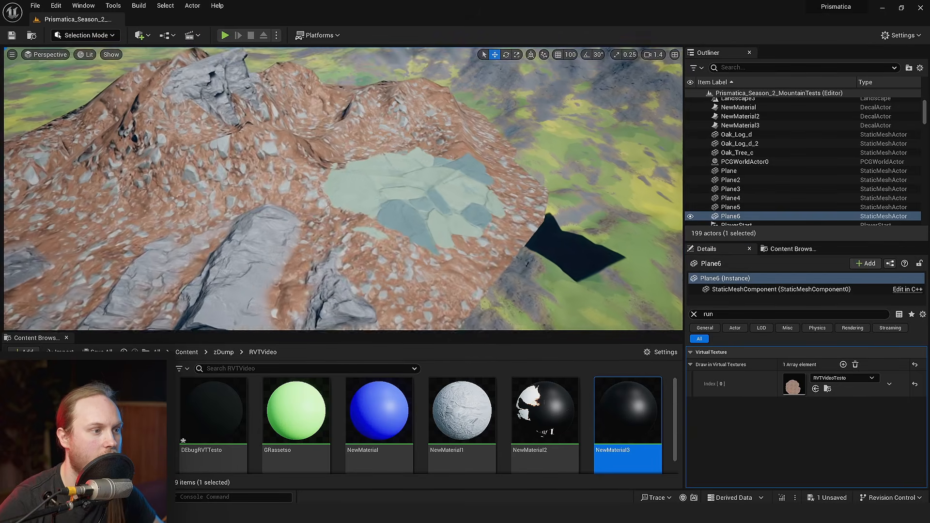
- Reposition the stamp plane over the mountain and duplicate it into a second, partly overlapping plane
key(w)
right_drag(343, 189, 310, 204)
key(s)
mouse_move(357, 259)
right_down()
mouse_move(334, 264)
mouse_move(350, 259)
right_up()
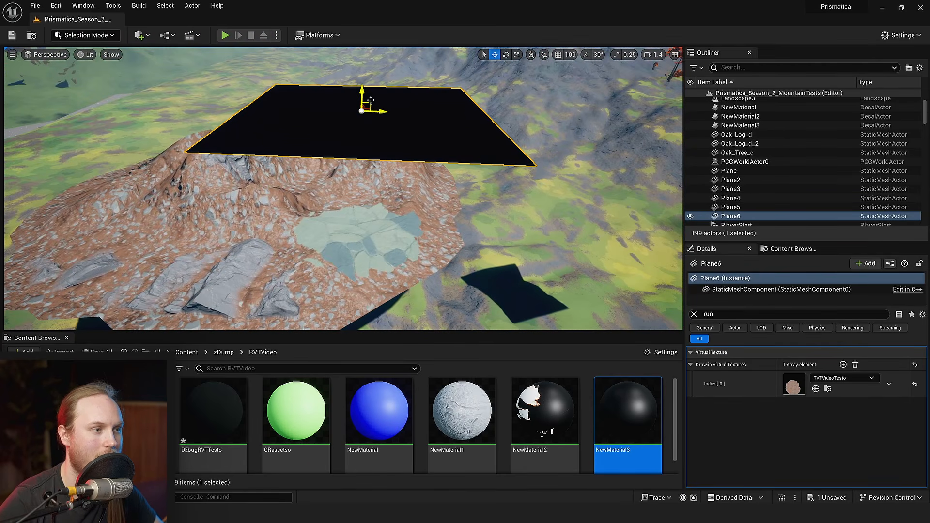
drag(379, 65, 306, 138)
drag(248, 97, 293, 71)
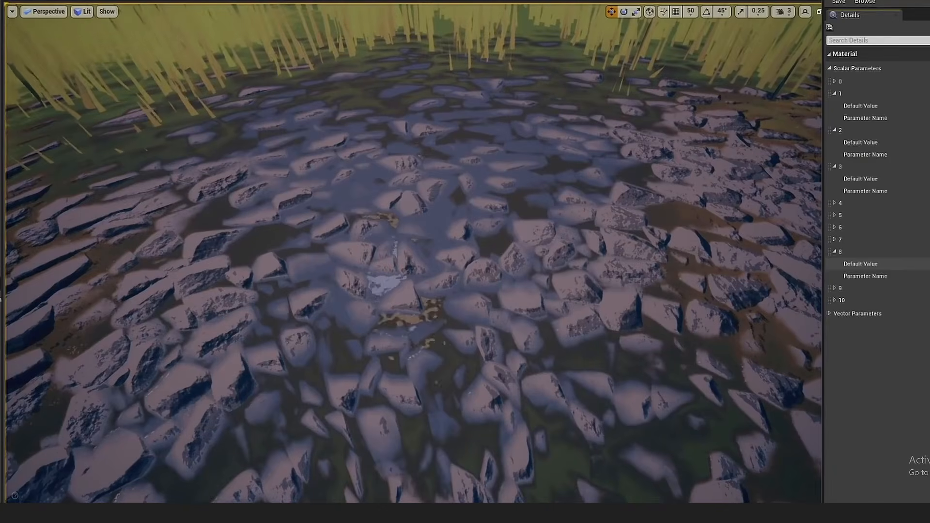
right_drag(457, 294, 505, 295)
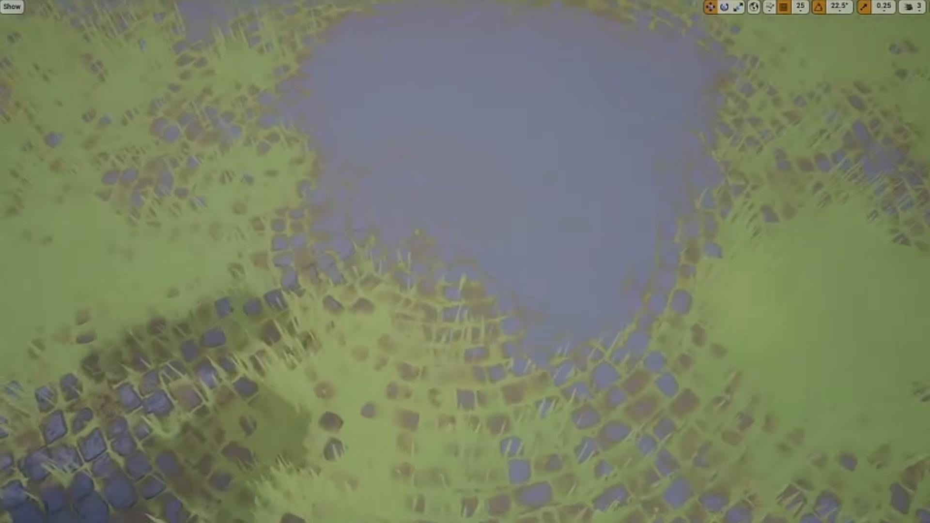
right_drag(465, 262, 484, 262)
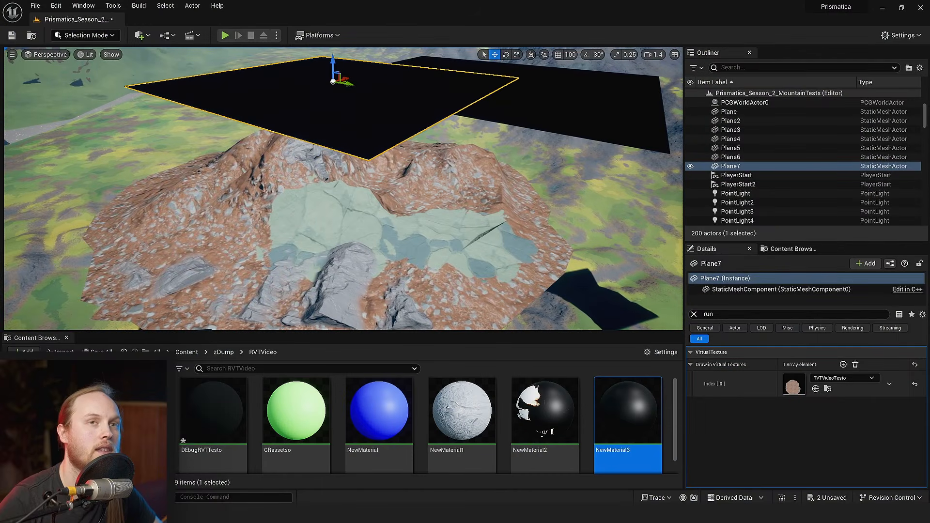
- Select both stamp planes and raise them together above the mountain
key(d)
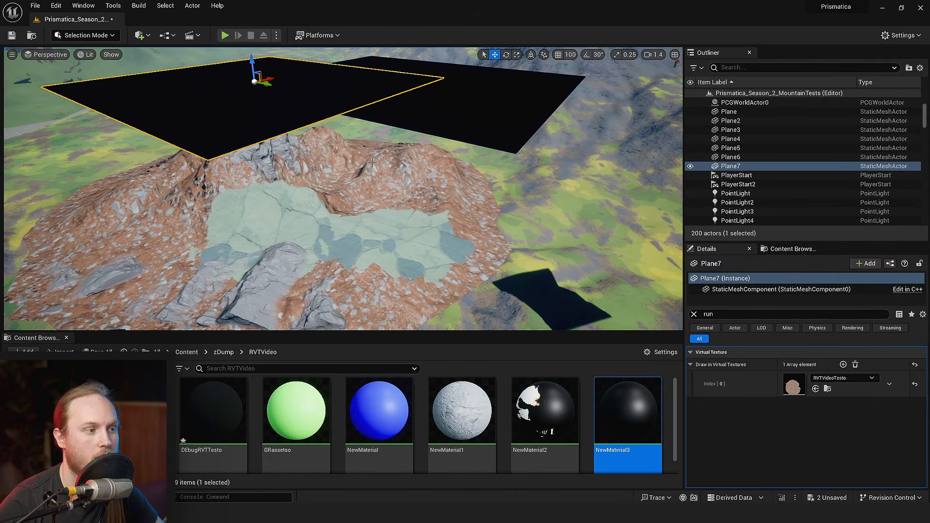
key(e)
ctrl+click(455, 211)
key(q)
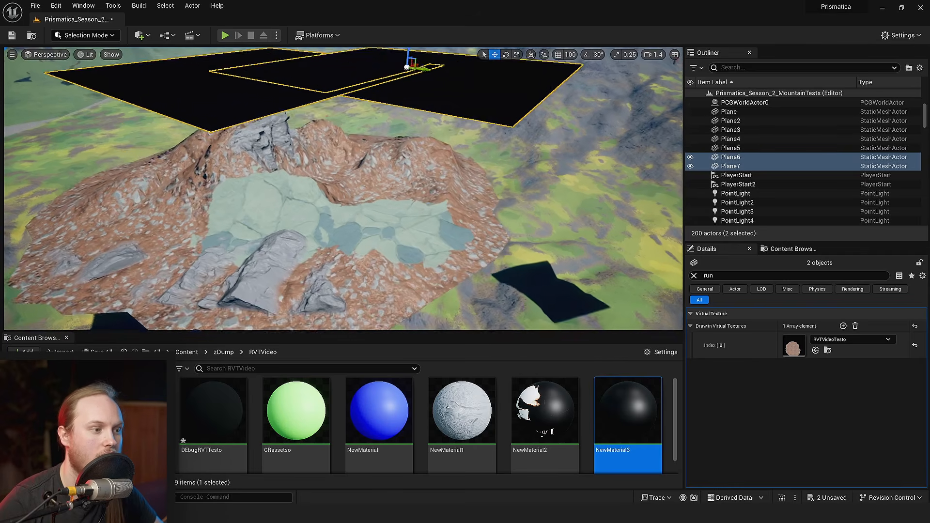
key(w)
key(ctrl+s)
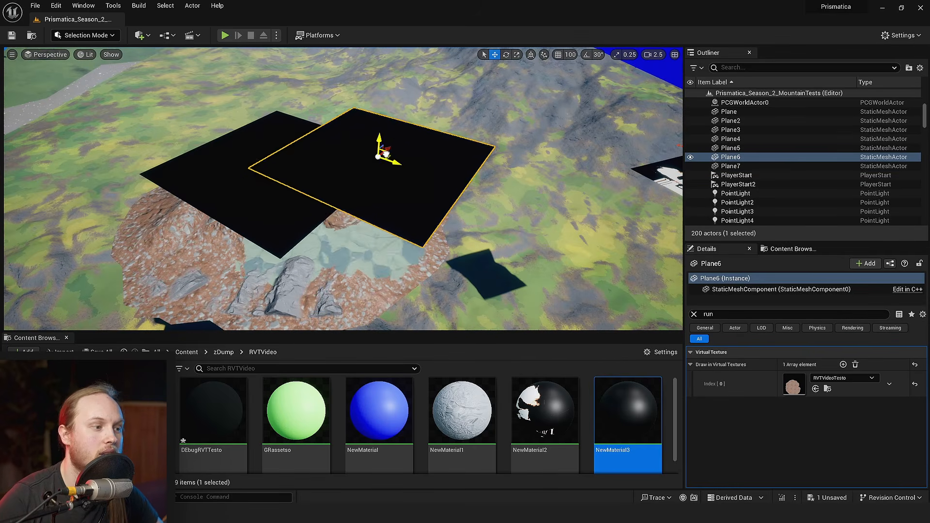
- Adjust the position of the Plane6 stamp over the mountain and save the level
drag(382, 154, 367, 170)
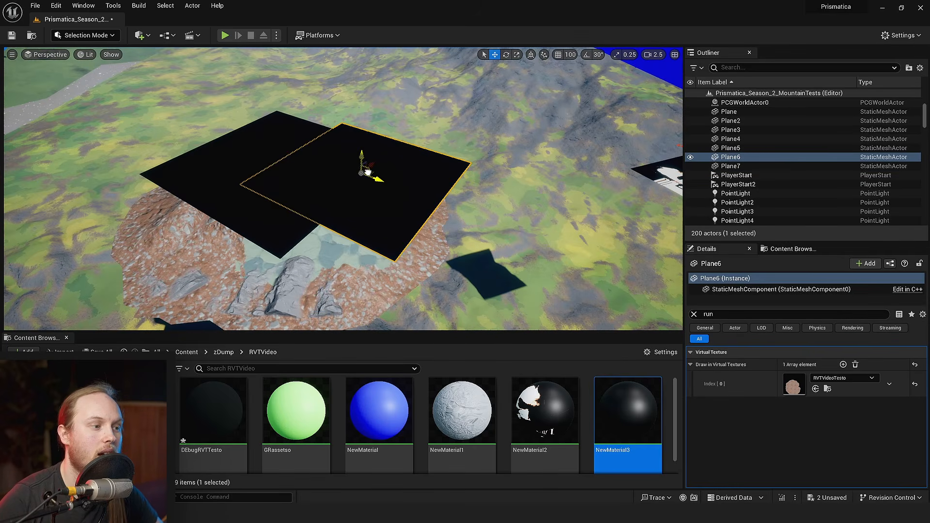
key(q)
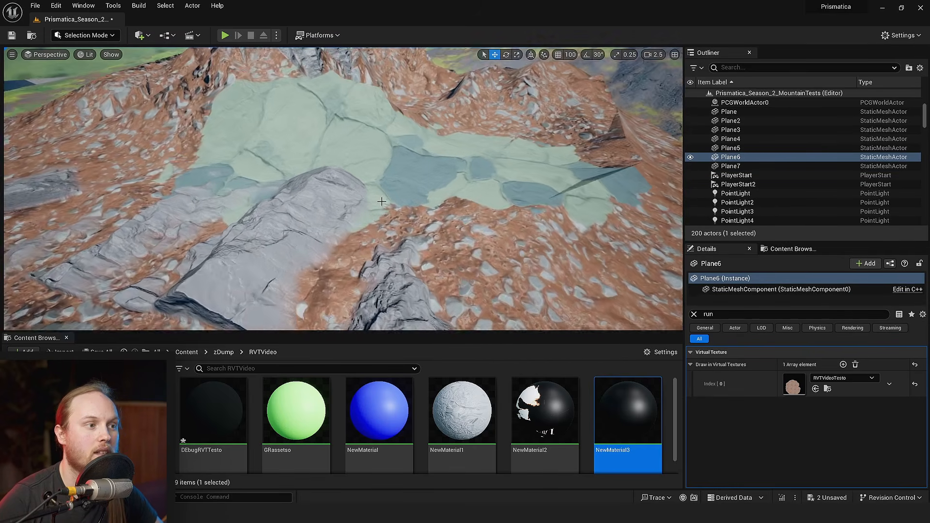
right_drag(382, 184, 376, 214)
key(s)
key(ctrl+s)
key(w)
right_drag(452, 255, 451, 255)
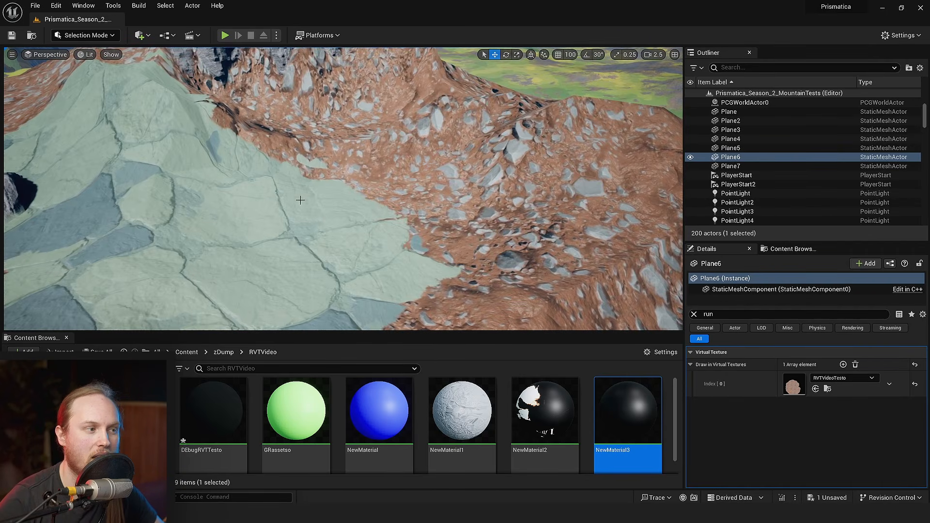
- Select the mountain mesh and replace its details filter with "trans"
click(471, 174)
key(s)
right_drag(471, 174, 421, 175)
click(694, 314)
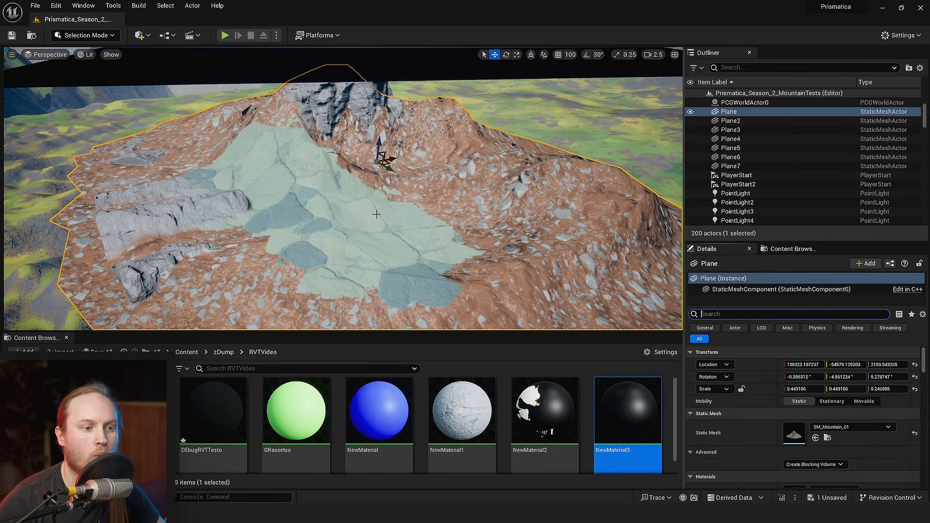
key(ctrl+s)
right_drag(392, 133, 393, 134)
key(q)
key(s)
right_drag(374, 191, 374, 191)
key(ctrl+s)
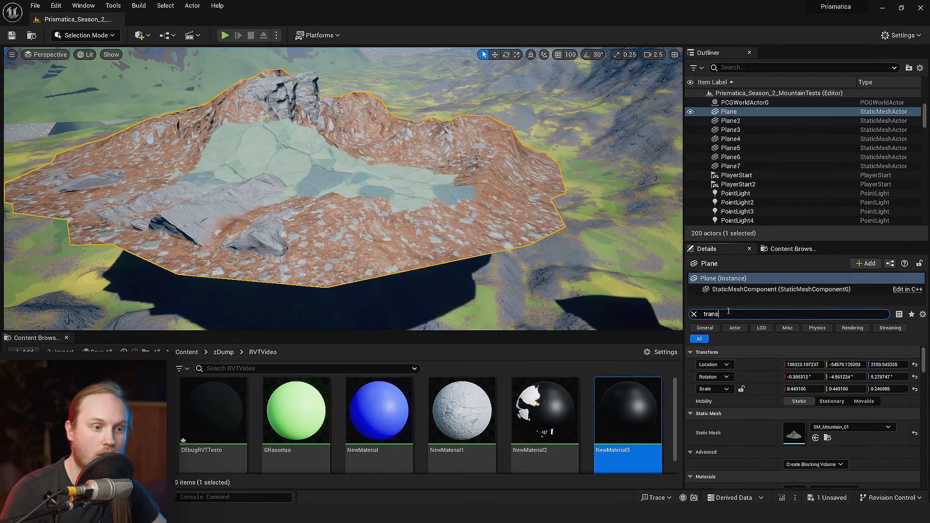
- Set the mountain mesh's Translucency Sort Priority to 10
scroll(783, 435, down, 1)
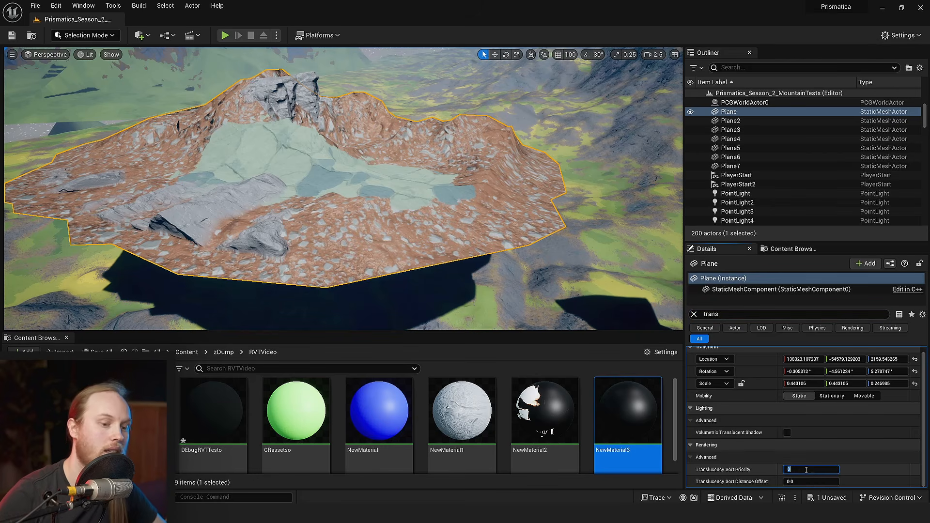
text(10)
key(Return)
key(f)
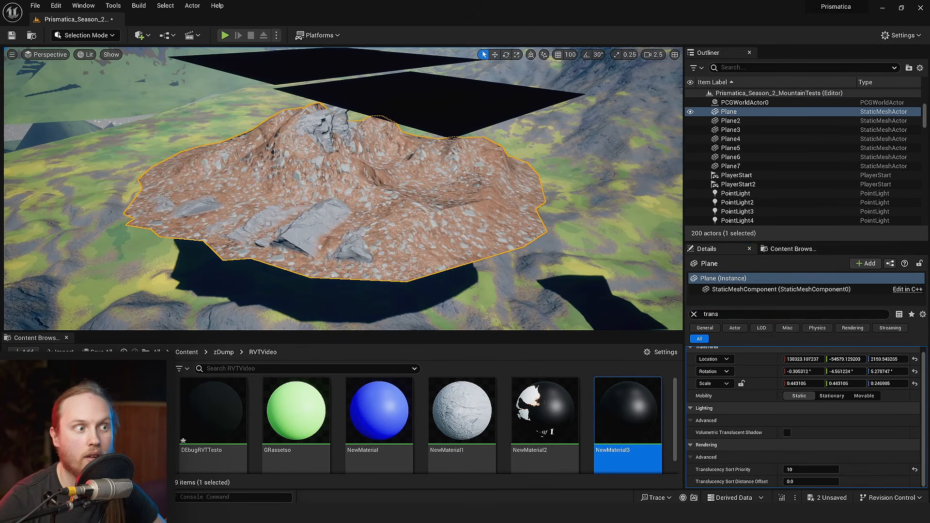
- Select the Plane6 stamp and set its Translucency Sort Priority to 11
right_drag(336, 130, 341, 131)
click(336, 131)
click(495, 231)
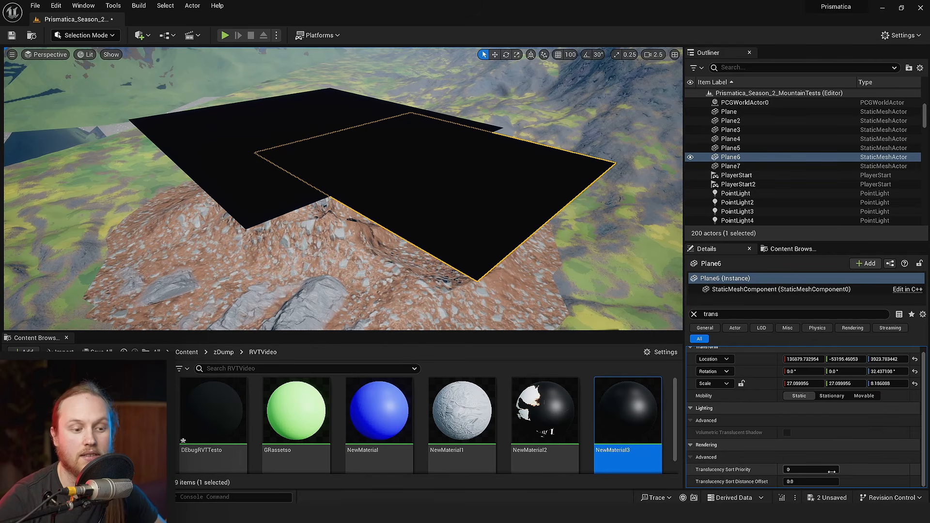
right_drag(483, 273, 504, 283)
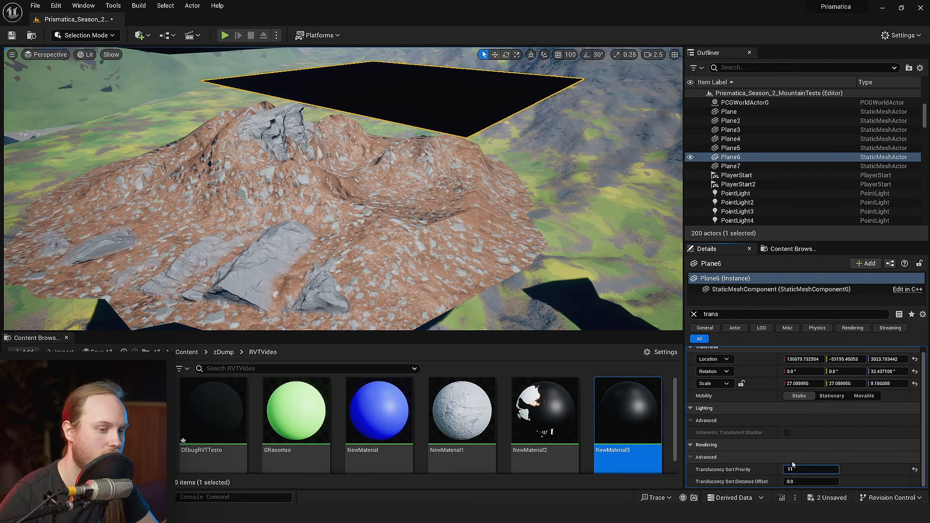
key(Return)
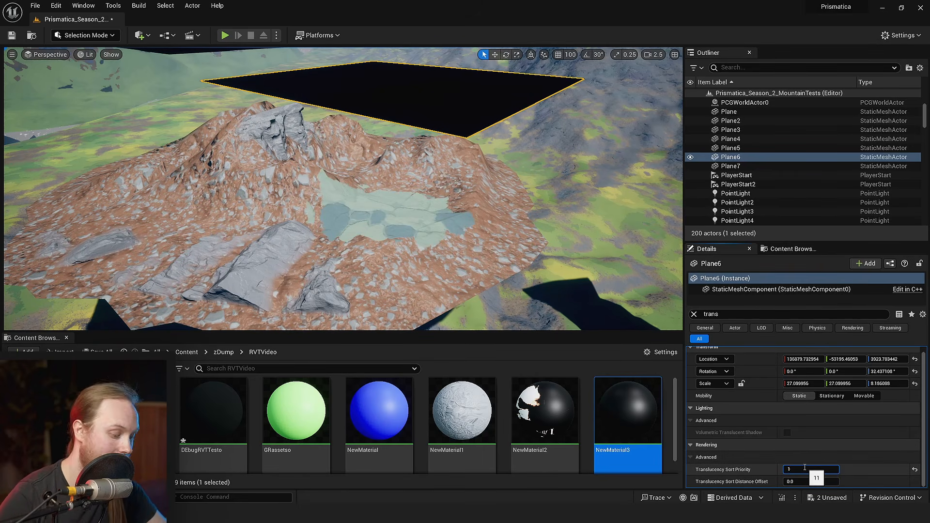
- Set Plane6's Translucency Sort Priority to 10, and nudge the mountain mesh vertically before reselecting Plane6
click(352, 166)
key(s)
right_drag(352, 165, 352, 166)
key(w)
drag(333, 184, 334, 175)
key(w)
right_drag(333, 175, 334, 185)
click(547, 92)
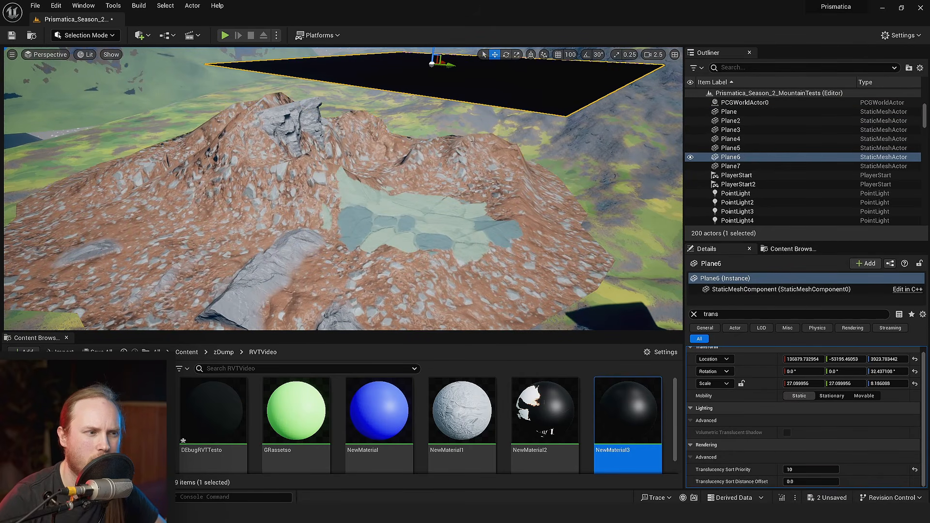
- Compare the Translucency Sort Priority of the mountain mesh with that of the Plane6 stamp
click(726, 112)
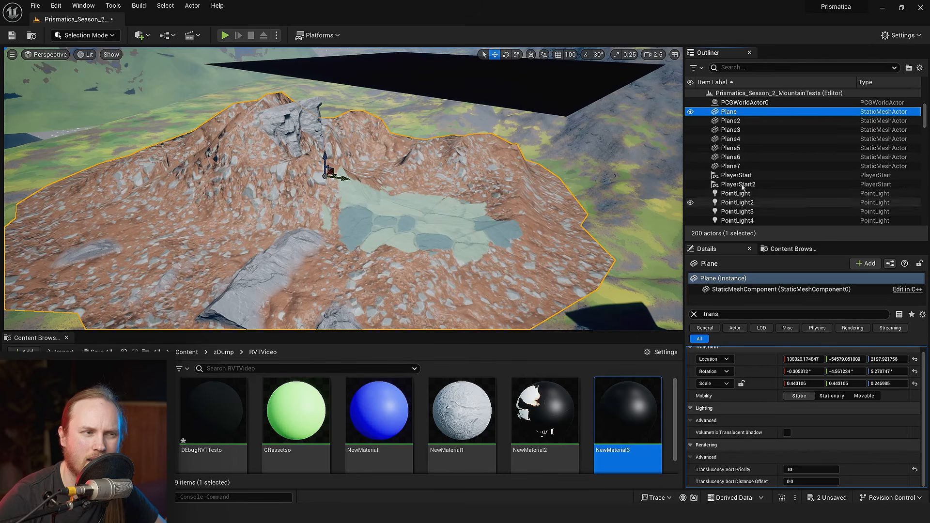
scroll(409, 190, down, 3)
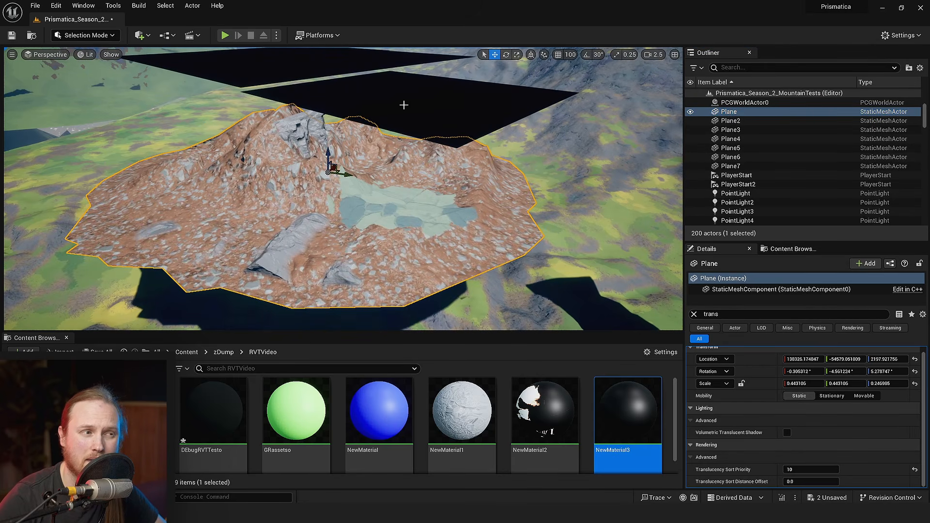
click(403, 105)
key(f)
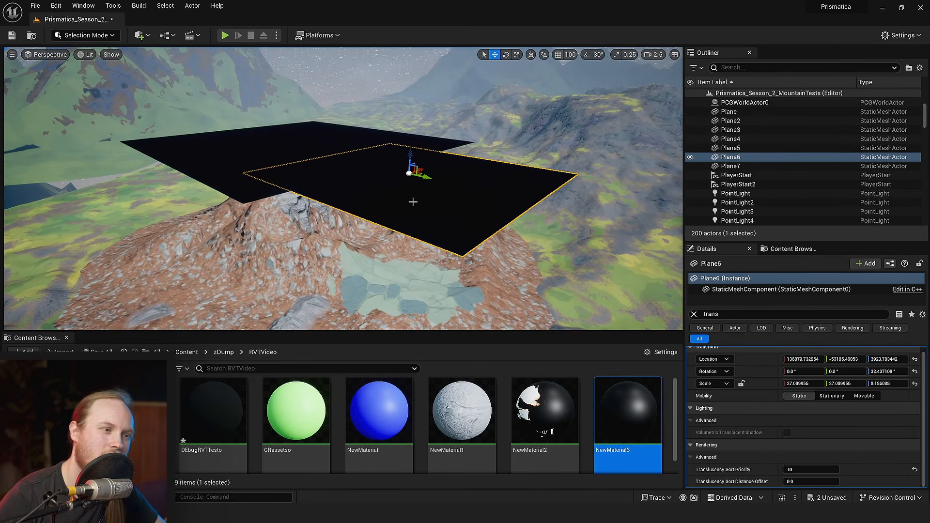
- Select the mountain mesh and lower its Translucency Sort Priority below zero, so both stamp planes draw over it
double_click(729, 112)
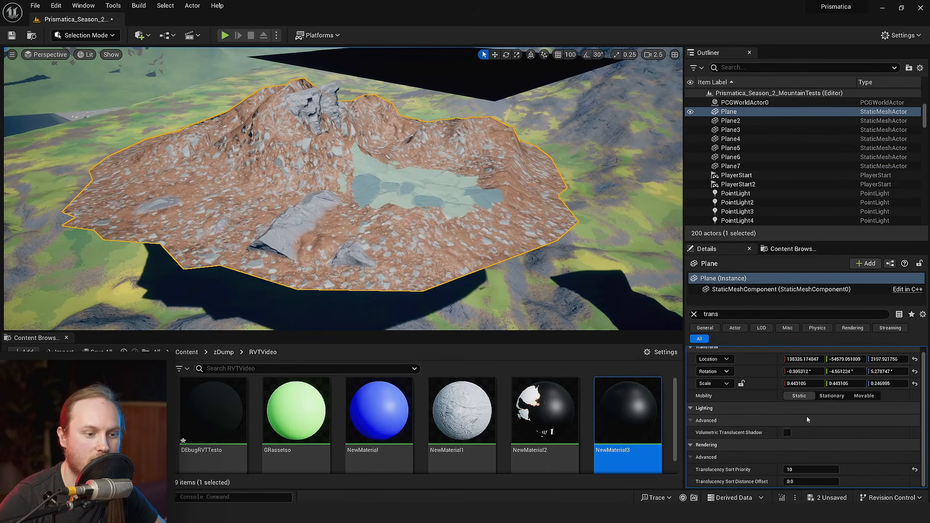
key(w)
right_drag(443, 237, 443, 252)
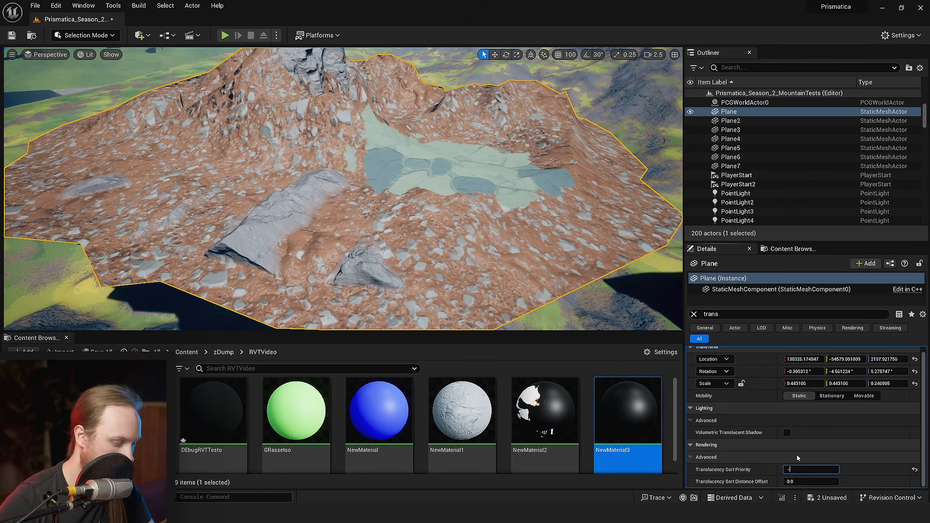
key(Return)
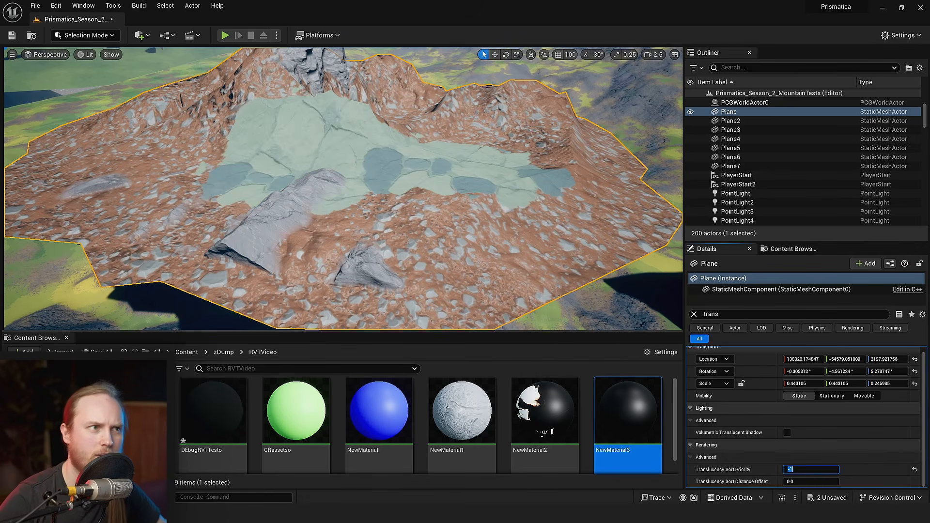
scroll(438, 290, down, 5)
key(ctrl+s)
- Raise the Plane6 stamp above the mountain to a Z location of about 4072
drag(424, 105, 423, 105)
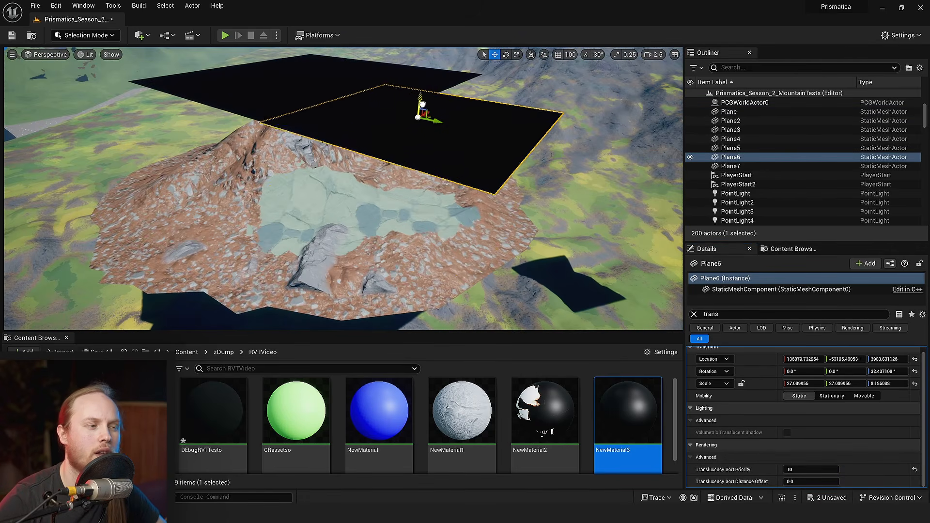
drag(410, 198, 403, 72)
right_drag(427, 157, 438, 160)
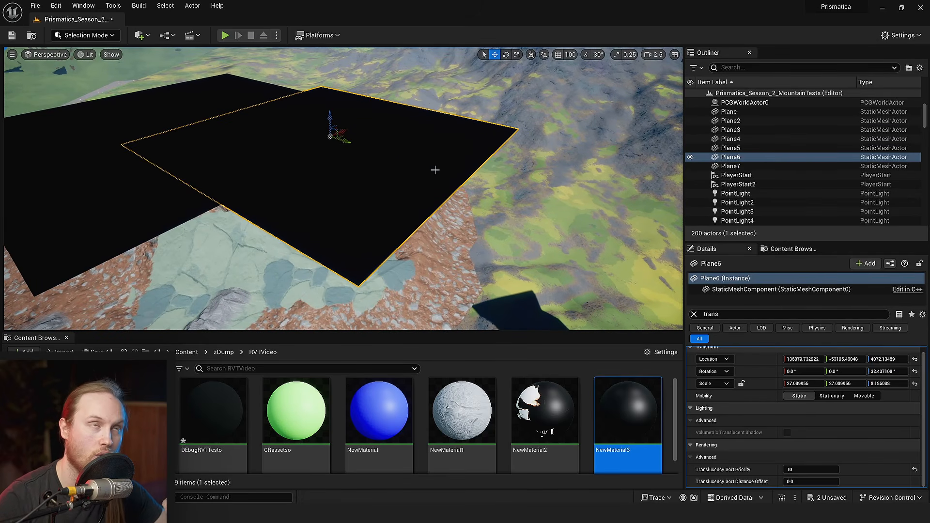
right_drag(376, 209, 307, 193)
scroll(376, 210, up, 1)
scroll(376, 210, down, 3)
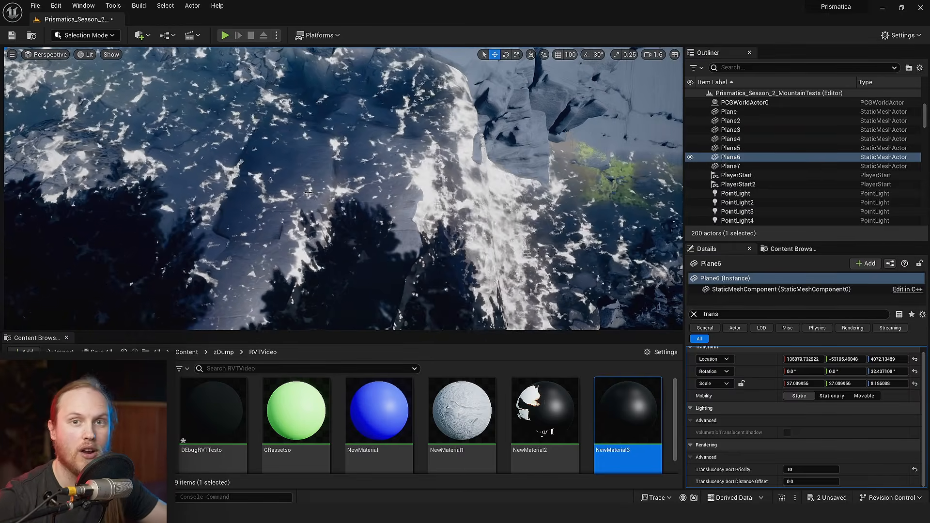
- Open the RVTVideoTesto runtime virtual texture from the RVTVideo folder and examine its size and layout settings
right_drag(309, 192, 329, 215)
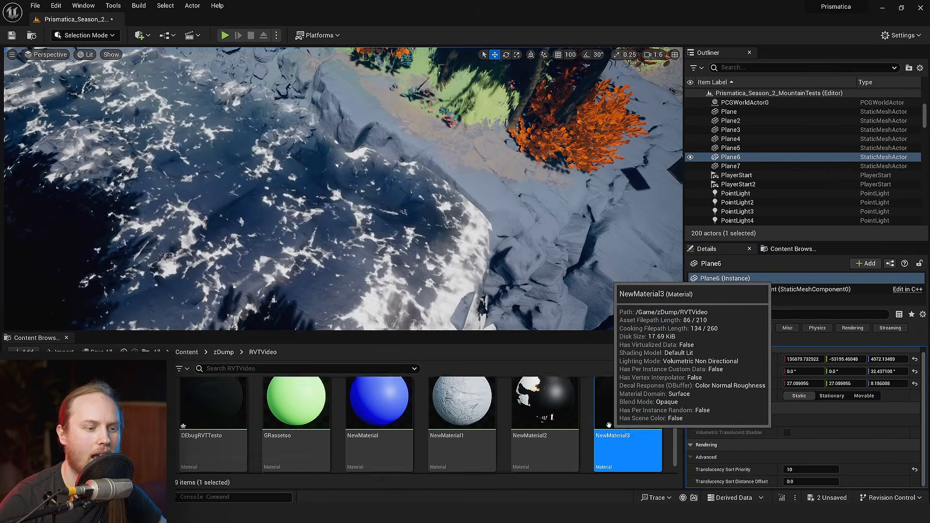
scroll(533, 427, down, 2)
scroll(445, 435, up, 2)
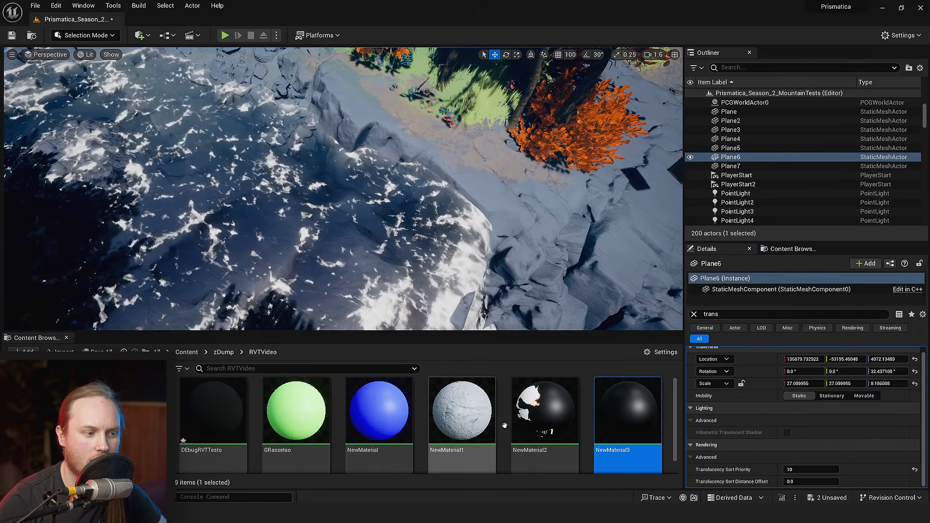
click(223, 352)
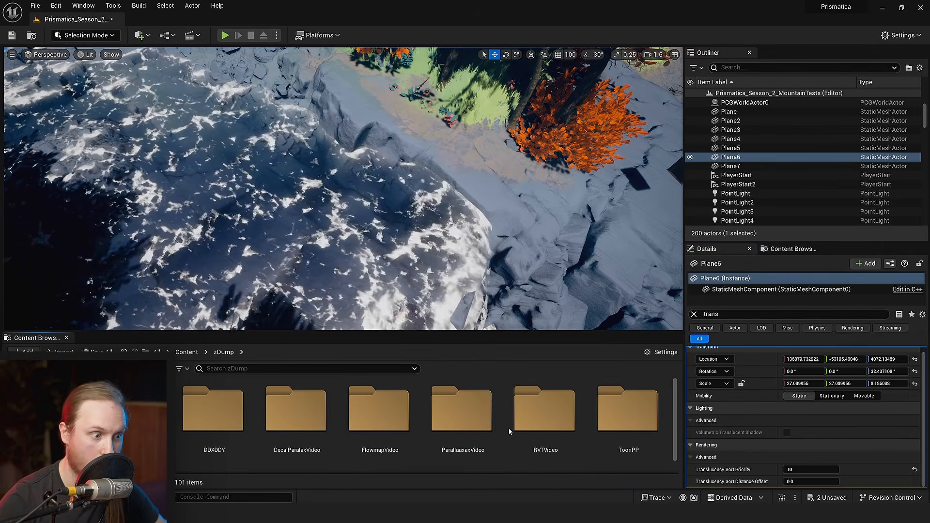
double_click(517, 430)
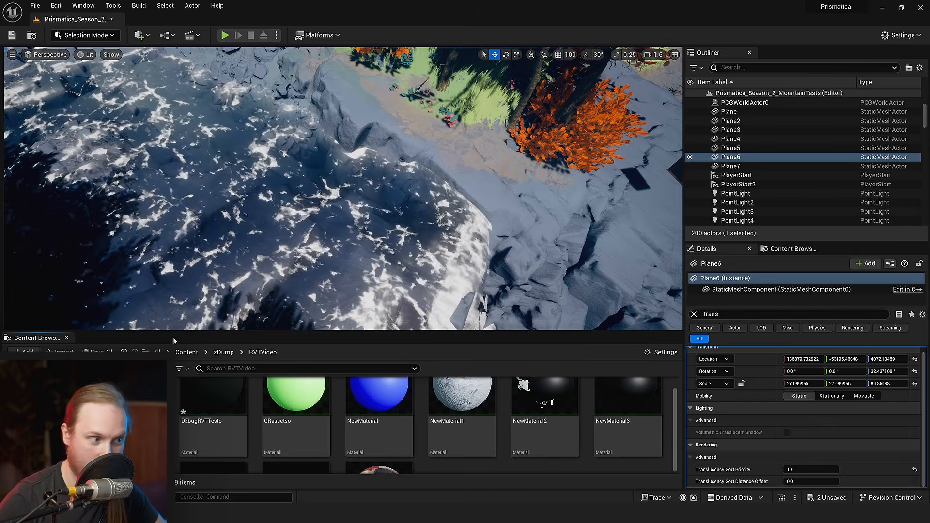
scroll(453, 431, up, 1)
scroll(453, 432, down, 3)
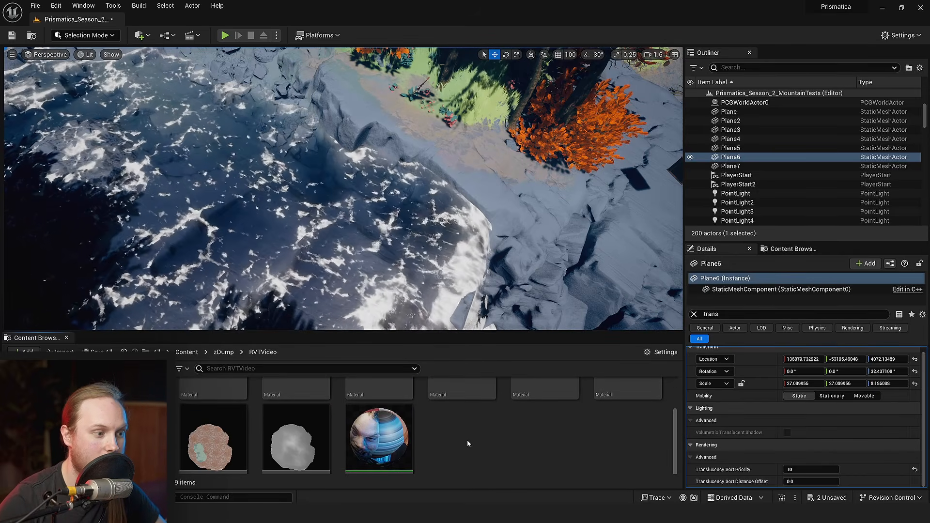
double_click(213, 426)
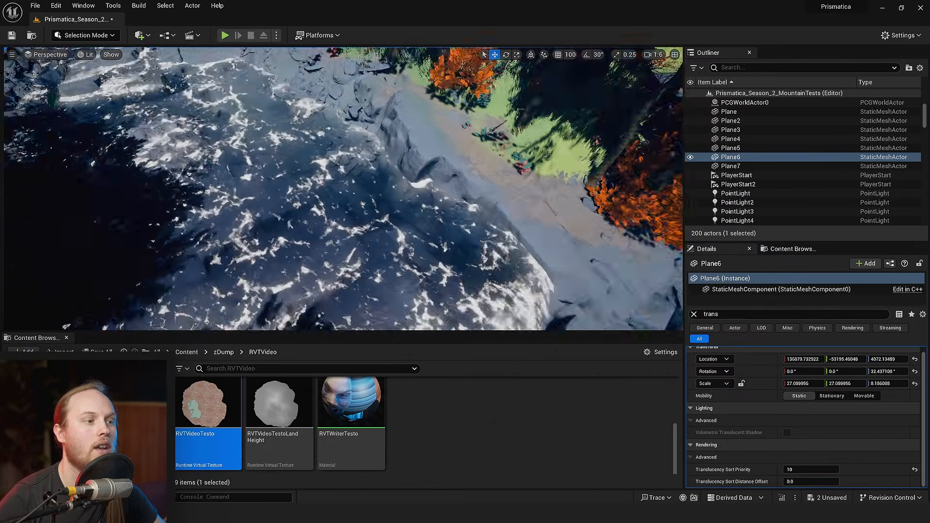
scroll(233, 269, up, 5)
- Scale Plane6 up to about 190 in X and Y, then try lowering it below the landscape and undo that move
mouse_move(233, 269)
right_down()
mouse_move(233, 242)
mouse_move(208, 243)
mouse_move(233, 269)
right_up()
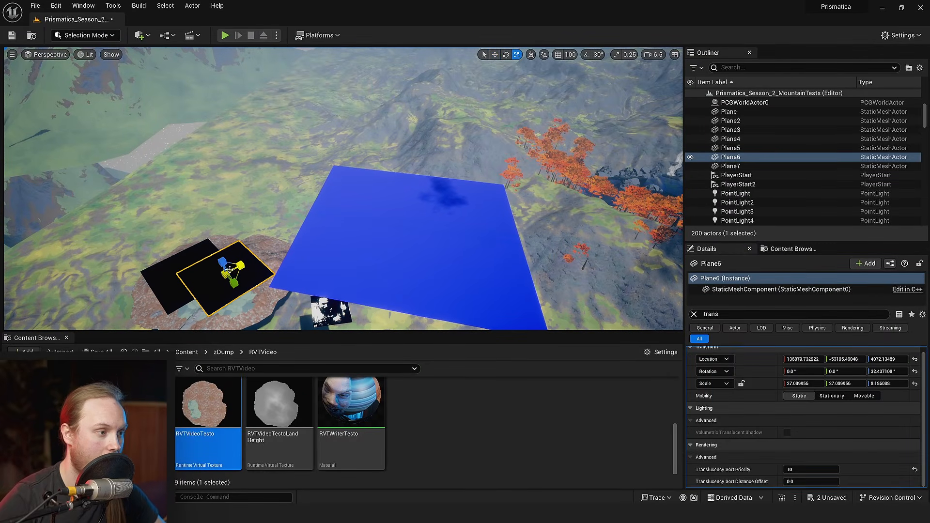
drag(241, 274, 271, 252)
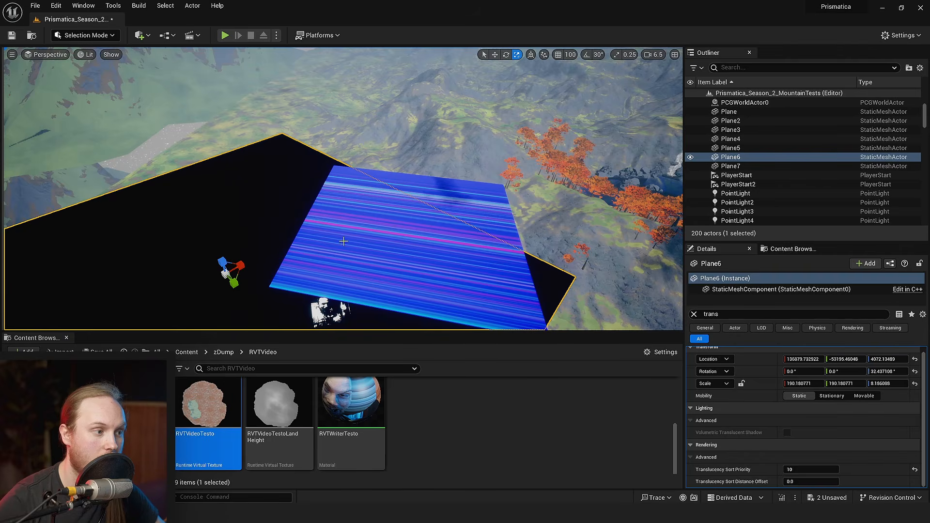
right_drag(343, 241, 310, 245)
key(w)
drag(443, 163, 422, 450)
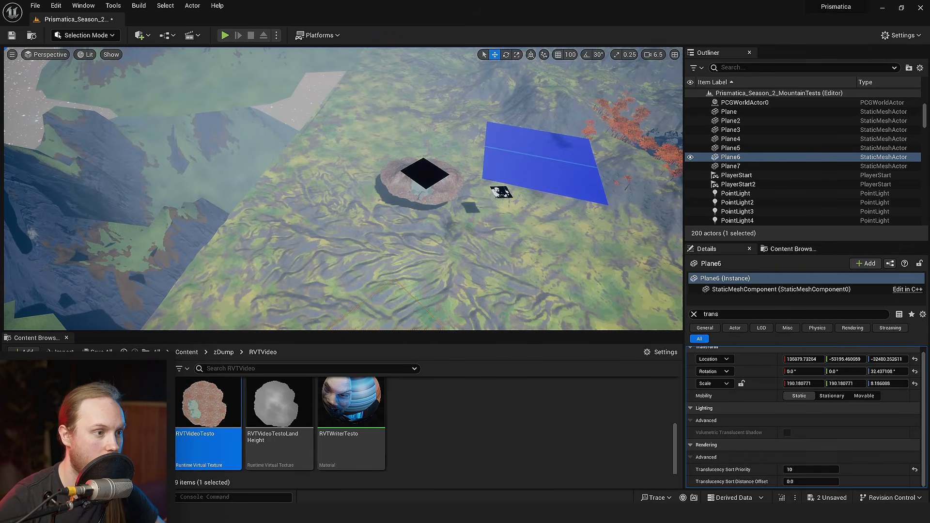
mouse_move(388, 228)
right_down()
mouse_move(388, 272)
mouse_move(400, 257)
mouse_move(388, 252)
mouse_move(389, 193)
mouse_move(384, 218)
right_up()
key(ctrl+z)
- Move Plane6 vertically so it cuts through the mountain at a Z location of about 2125
drag(354, 203, 356, 248)
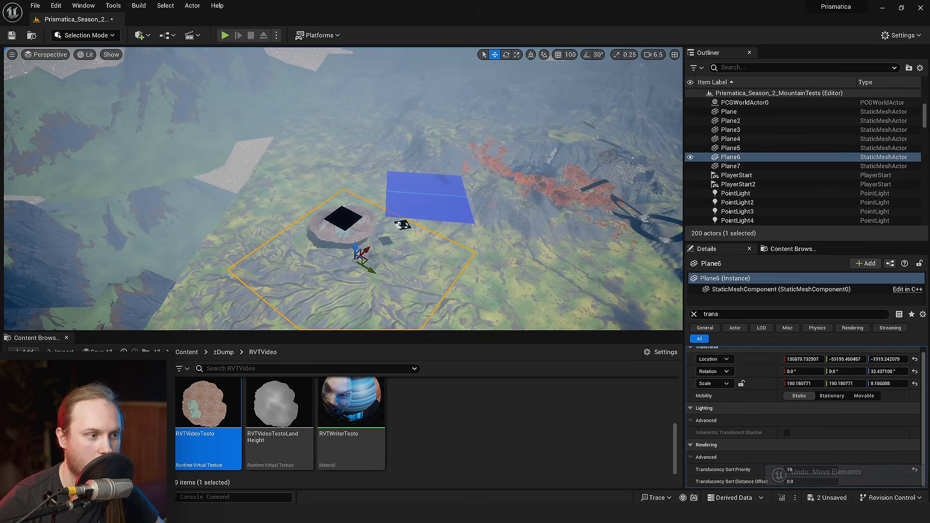
right_drag(356, 248, 362, 266)
drag(351, 249, 347, 137)
right_drag(347, 138, 348, 142)
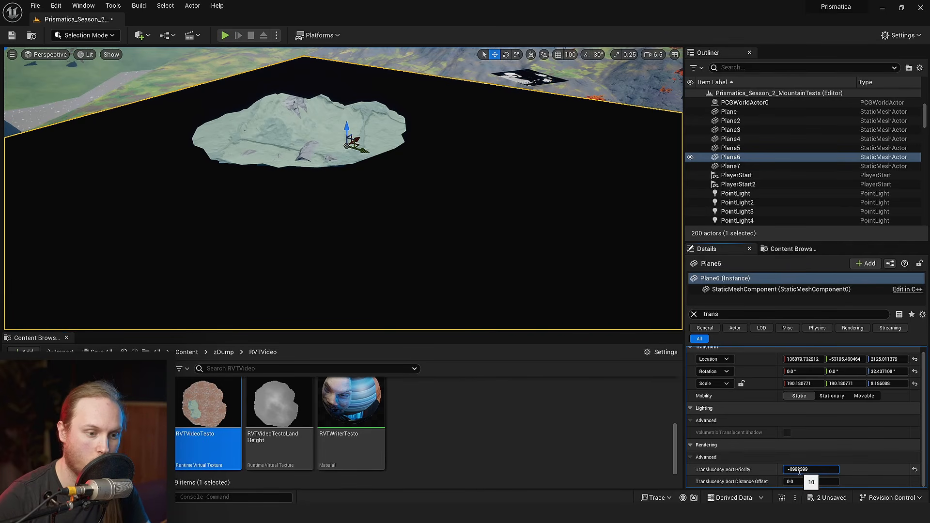
- Set Plane6's Translucency Sort Priority to -99999 so the other meshes draw over it
key(Return)
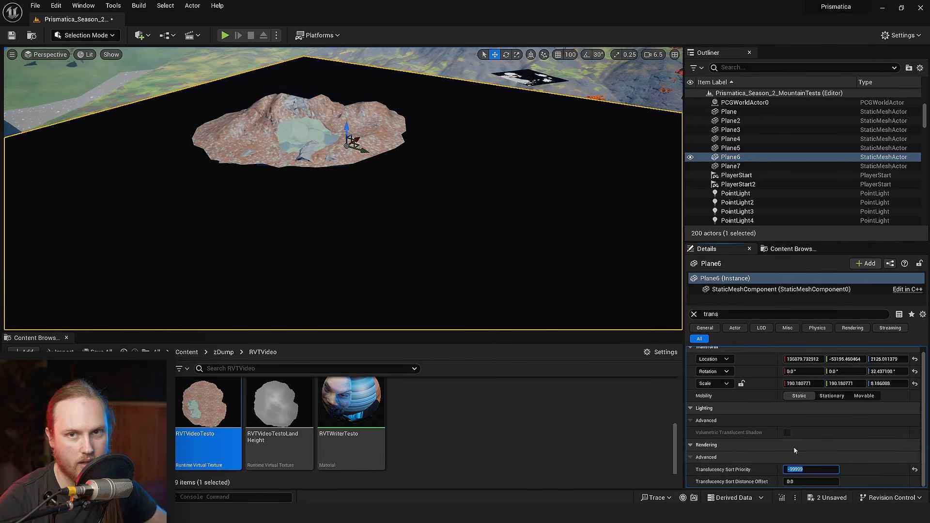
mouse_move(397, 195)
right_down()
mouse_move(398, 213)
mouse_move(398, 196)
right_up()
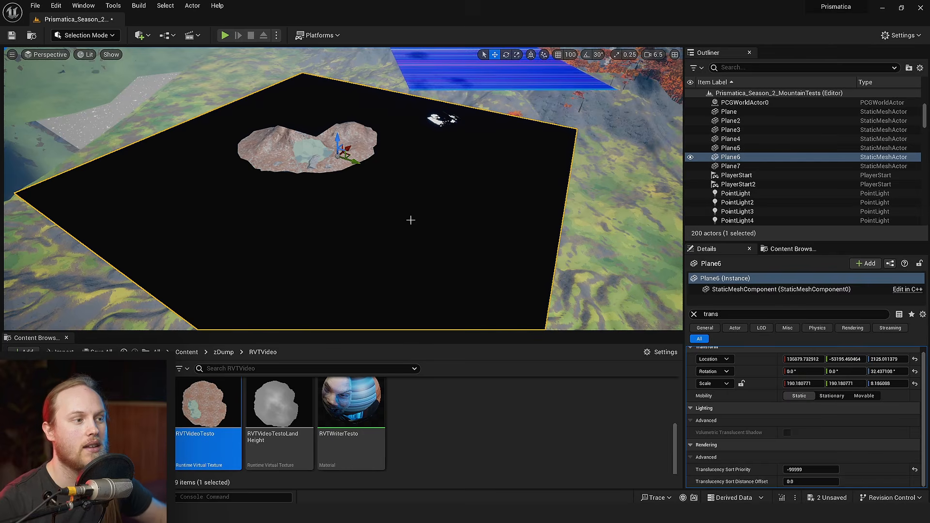
mouse_move(411, 220)
right_down()
mouse_move(397, 216)
mouse_move(411, 218)
right_up()
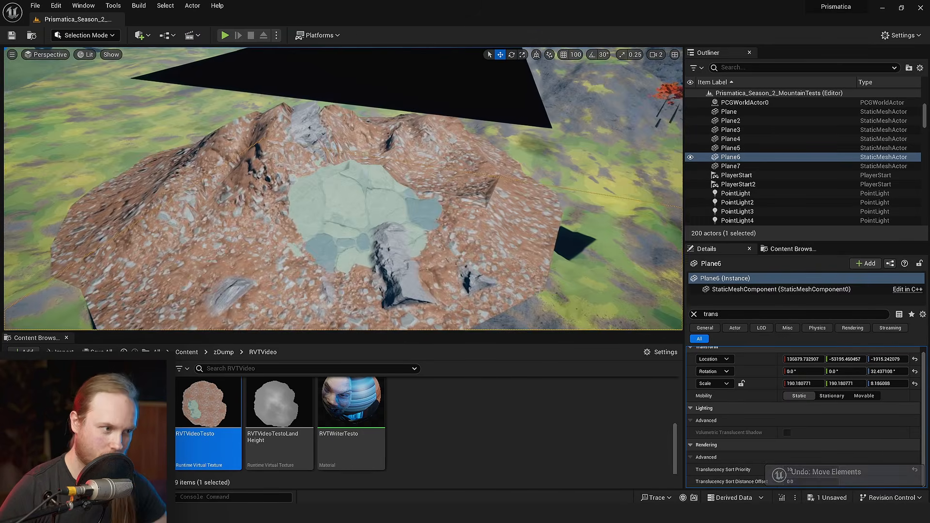
- Undo the latest changes to Plane6 and look over the mountain with its stamped path
key(ctrl+z)
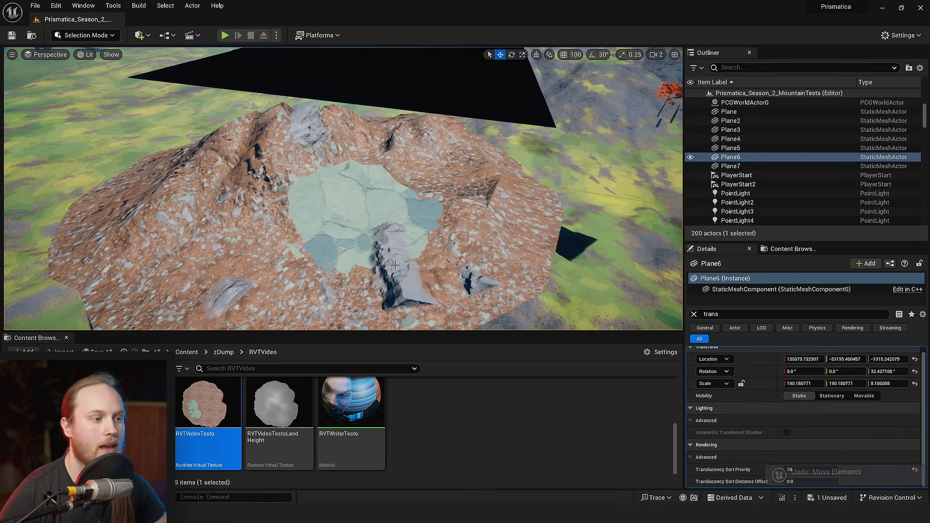
mouse_move(395, 265)
right_down()
mouse_move(380, 263)
mouse_move(395, 262)
right_up()
mouse_move(442, 199)
right_down()
mouse_move(455, 200)
mouse_move(442, 200)
mouse_move(454, 210)
right_up()
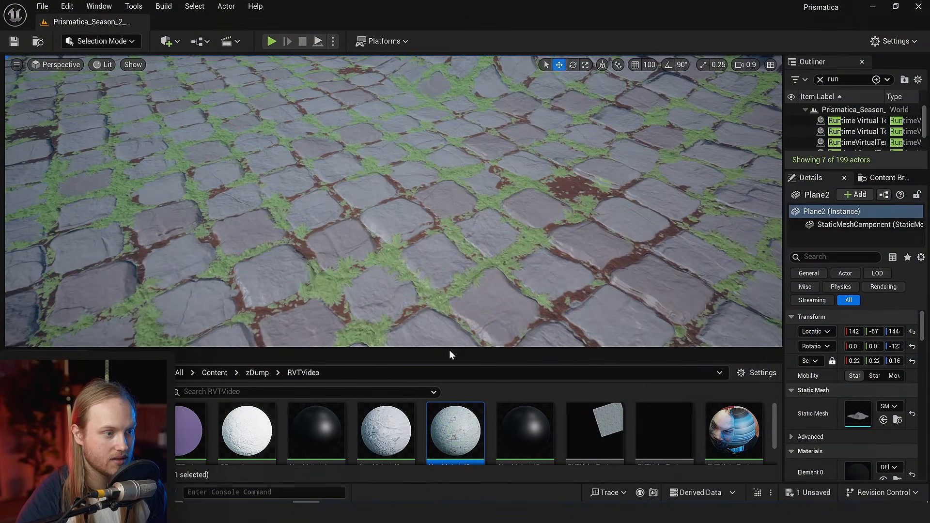
- Create a new Niagara System in the RVTVideo folder, using the Fountain emitter as its base
drag(448, 347, 448, 307)
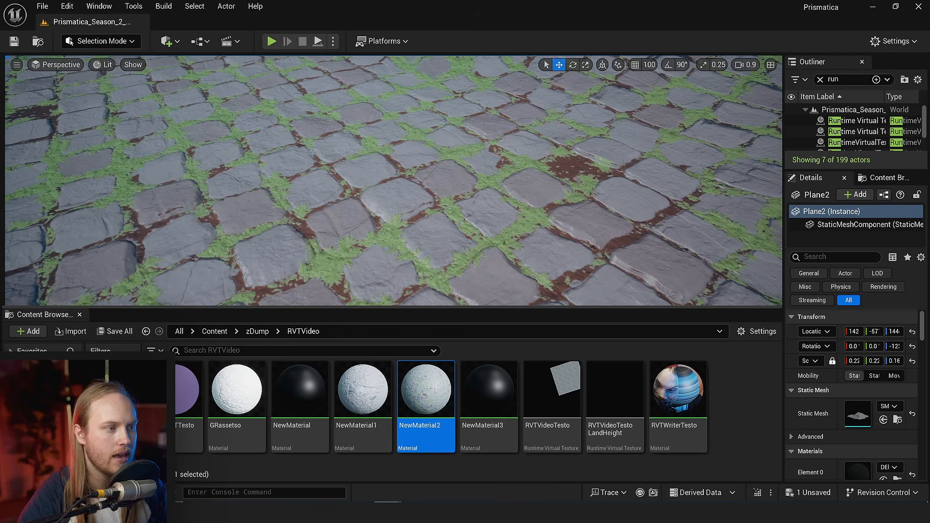
right_drag(486, 200, 486, 200)
scroll(487, 200, down, 1)
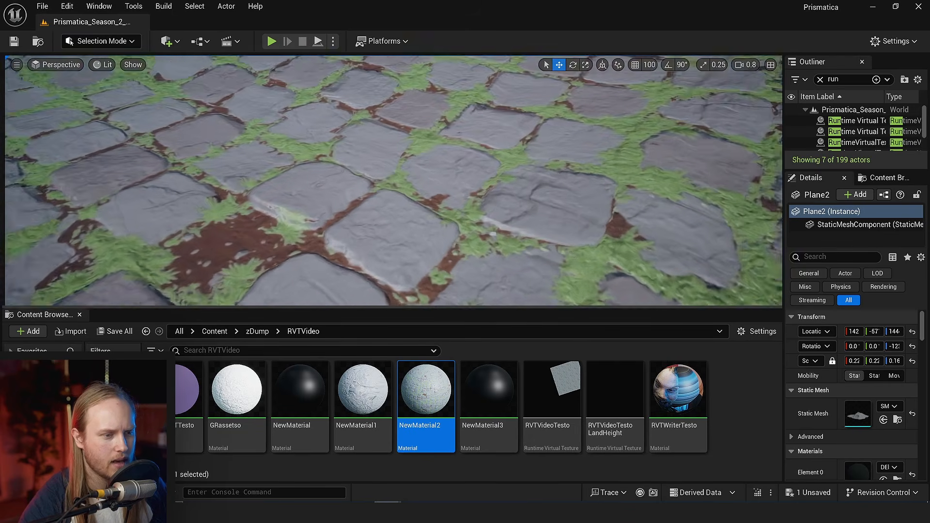
right_click(748, 392)
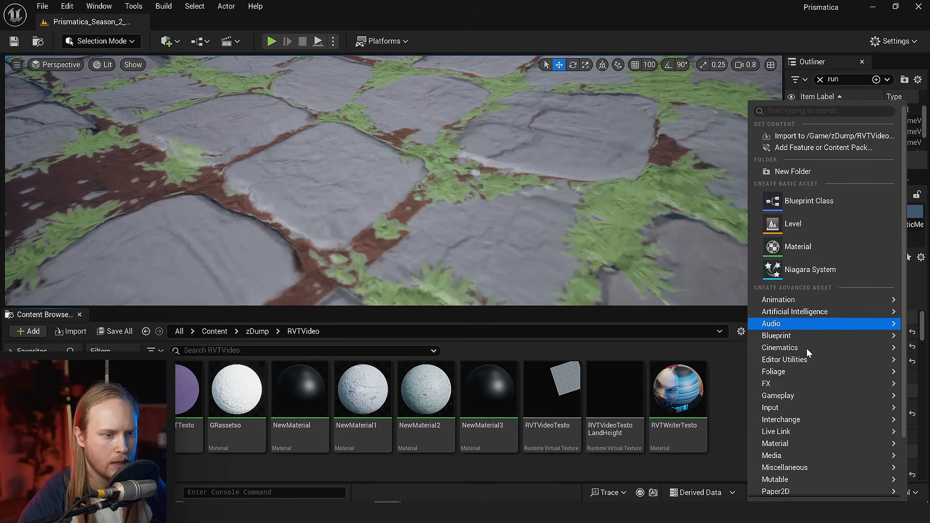
mouse_move(783, 383)
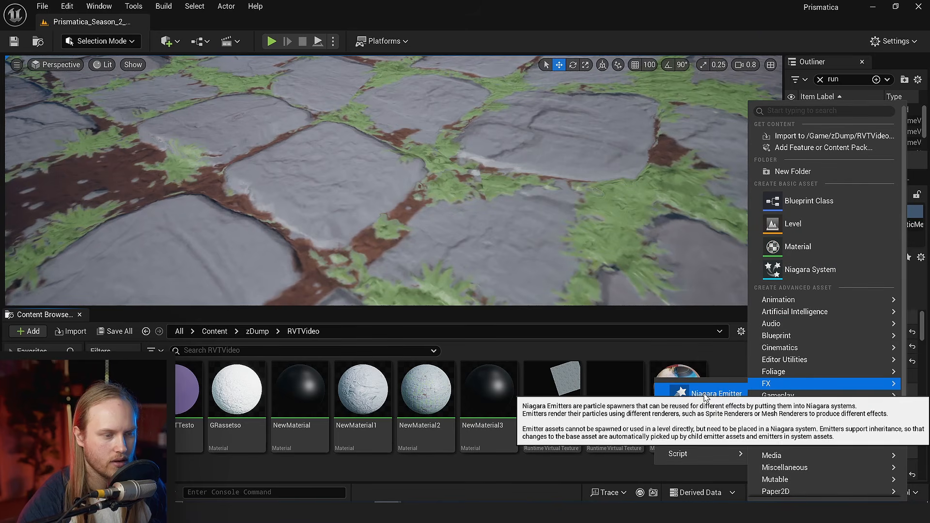
click(708, 406)
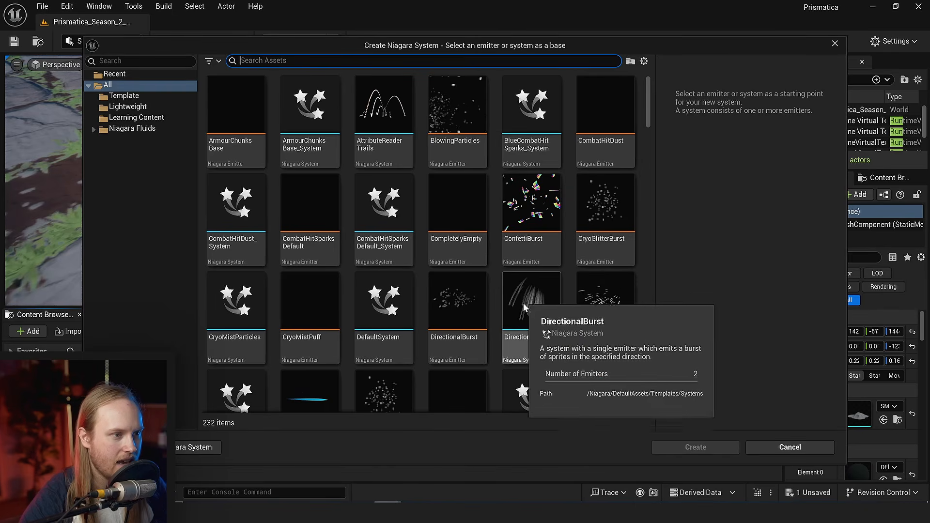
scroll(576, 380, down, 5)
double_click(408, 311)
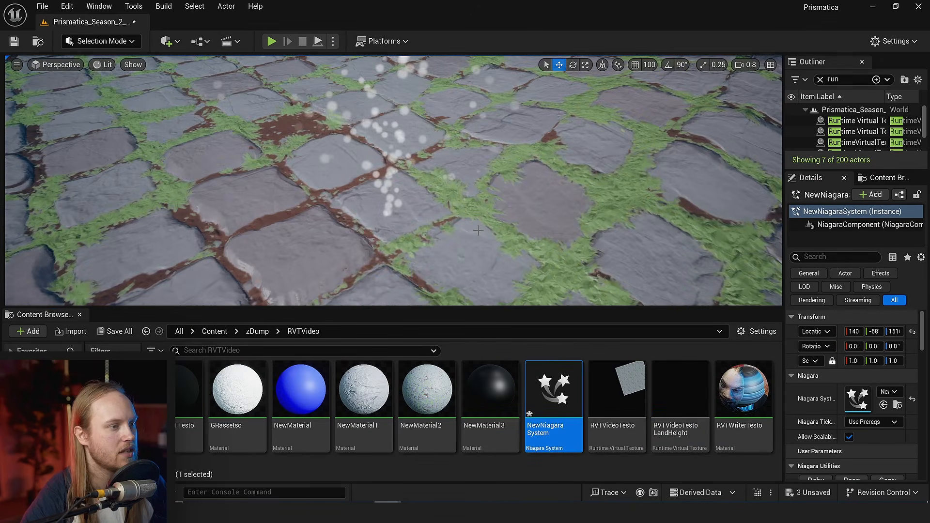
- Place the new Niagara system in the level on the cobblestone surface, and enlarge the viewport to see its particles
right_drag(280, 264, 233, 252)
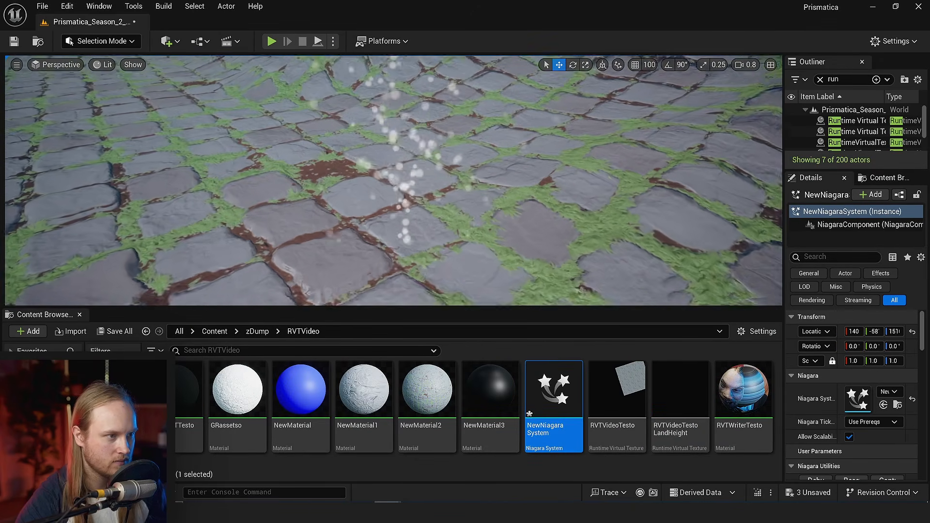
right_drag(407, 281, 404, 254)
drag(406, 307, 407, 365)
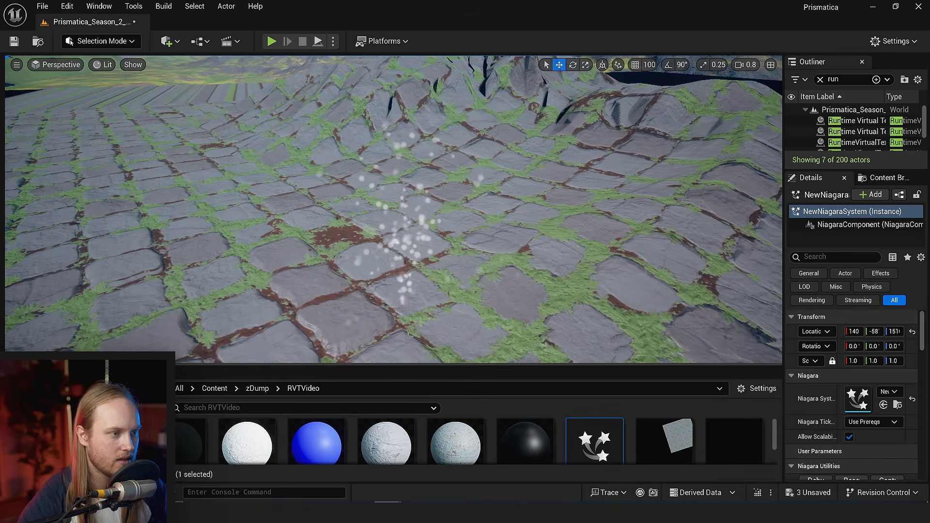
right_drag(410, 334, 406, 357)
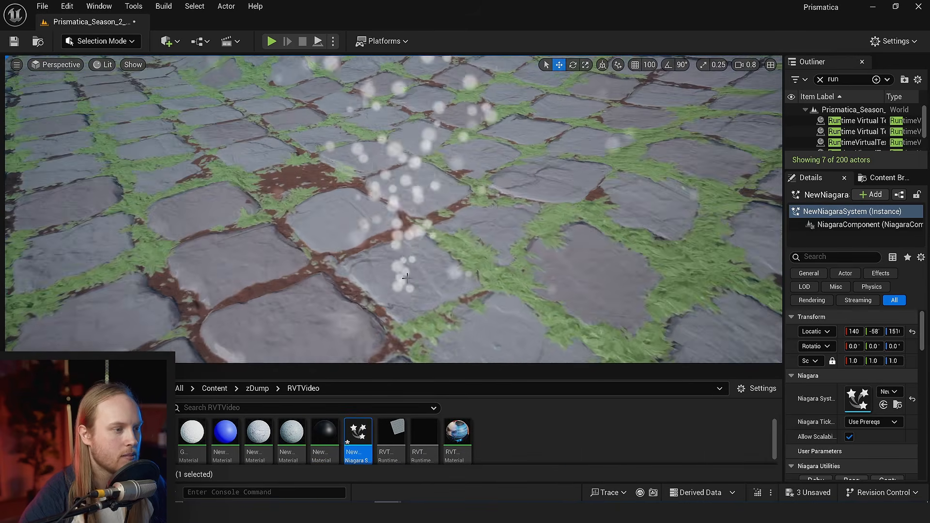
right_drag(412, 218, 405, 224)
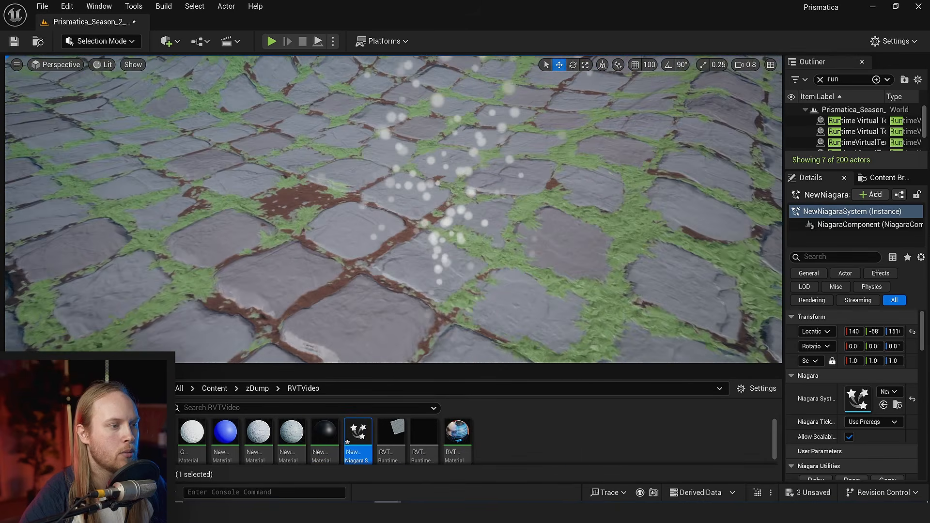
right_drag(439, 253, 436, 251)
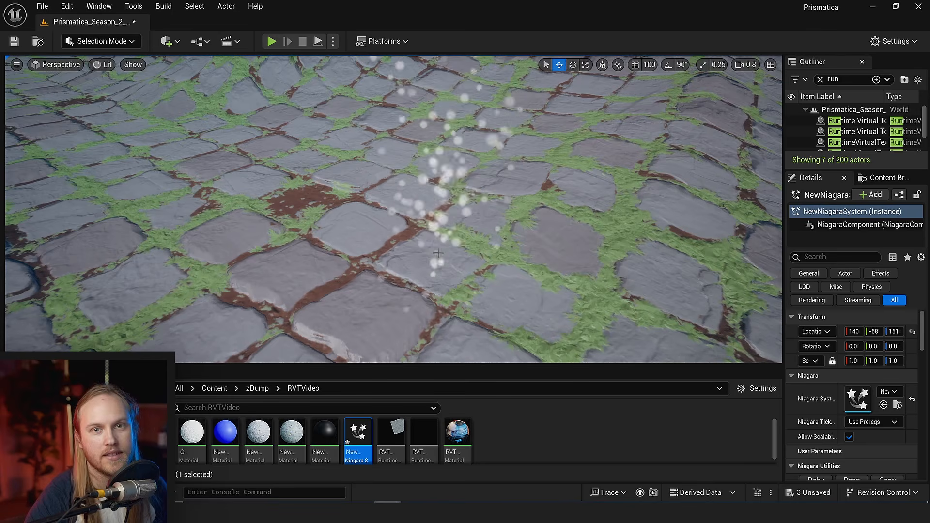
scroll(420, 268, down, 1)
right_drag(437, 253, 402, 284)
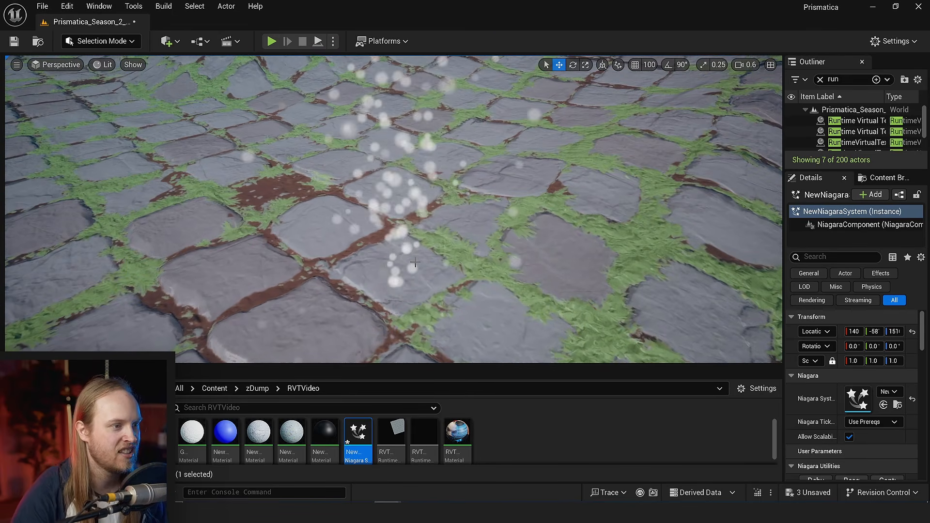
scroll(415, 263, down, 1)
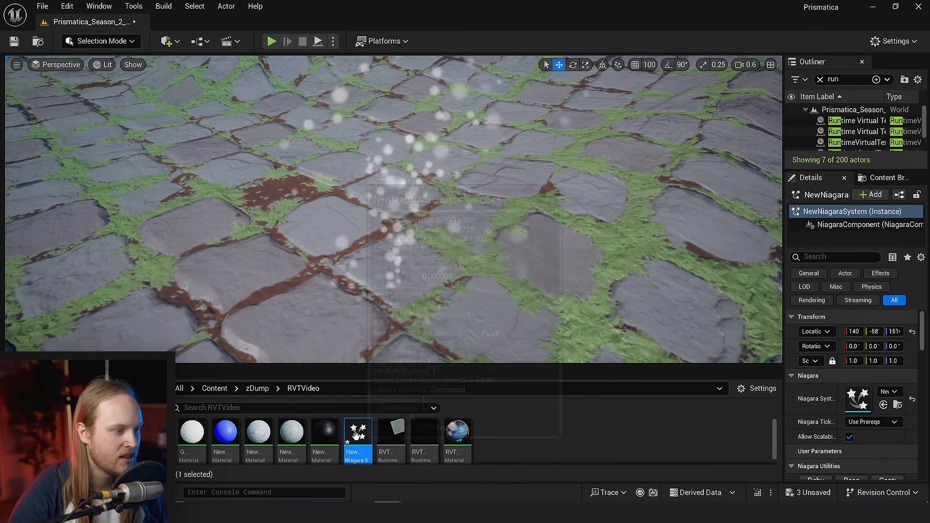
- Open NewNiagaraSystem for editing and add a New Scratch Pad Module to the Fountain emitter's Particle Spawn stage
double_click(357, 432)
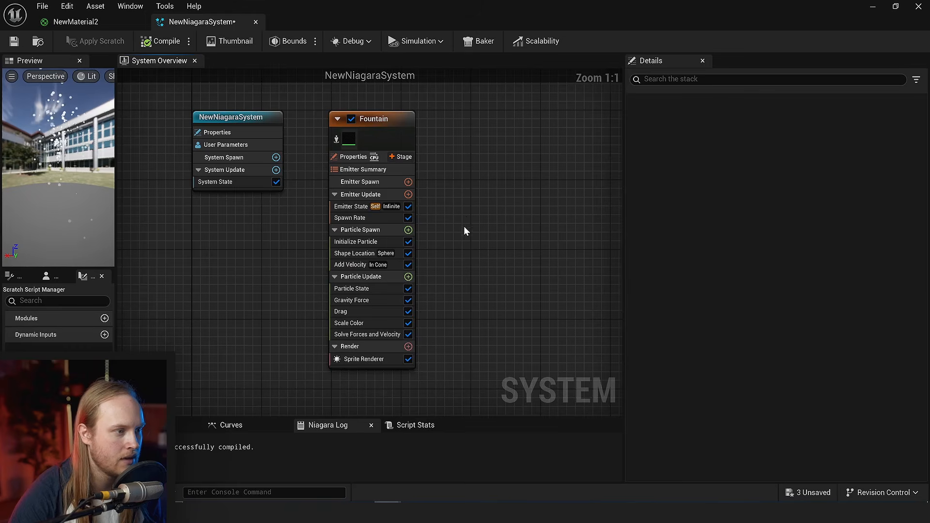
scroll(464, 230, up, 4)
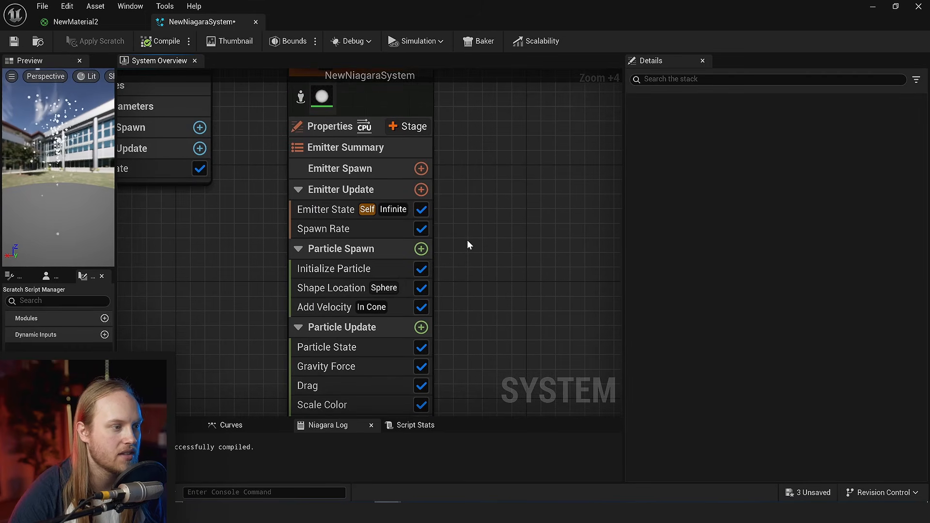
click(422, 248)
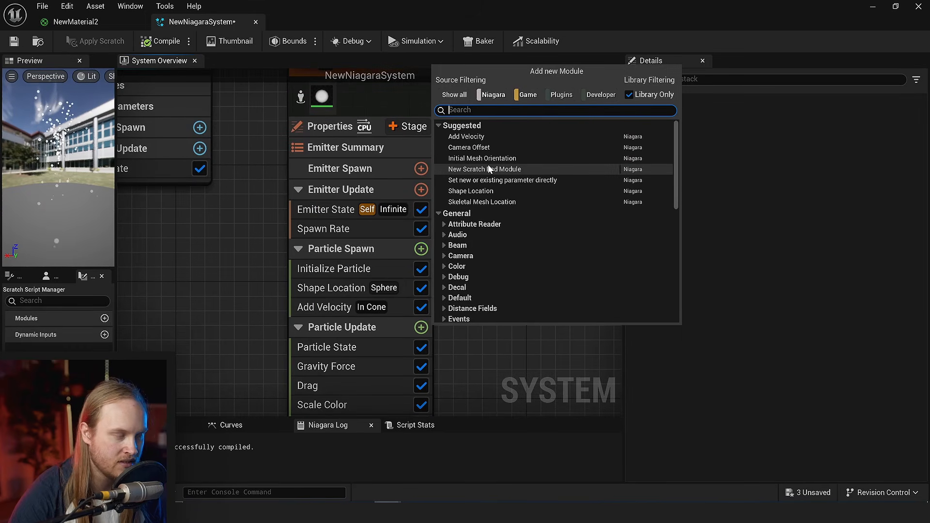
text(scrat)
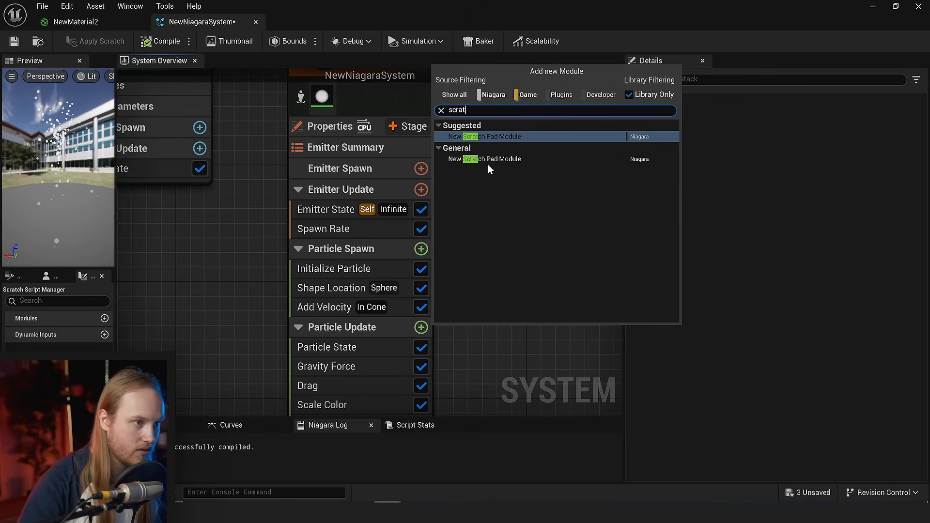
click(496, 136)
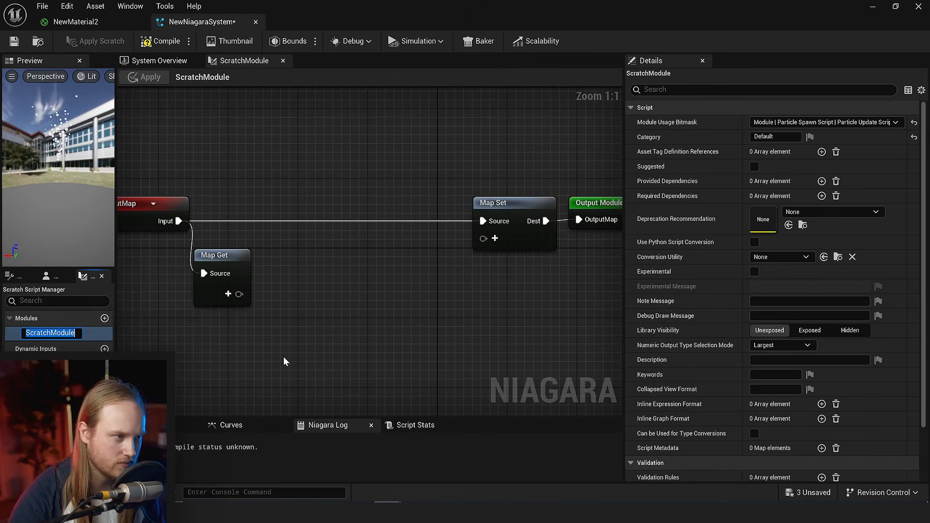
- Add a Runtime Virtual Texture Sample input to the Map Get node and create a Sample RVT node from it
right_drag(360, 280, 490, 196)
drag(254, 127, 185, 127)
click(358, 212)
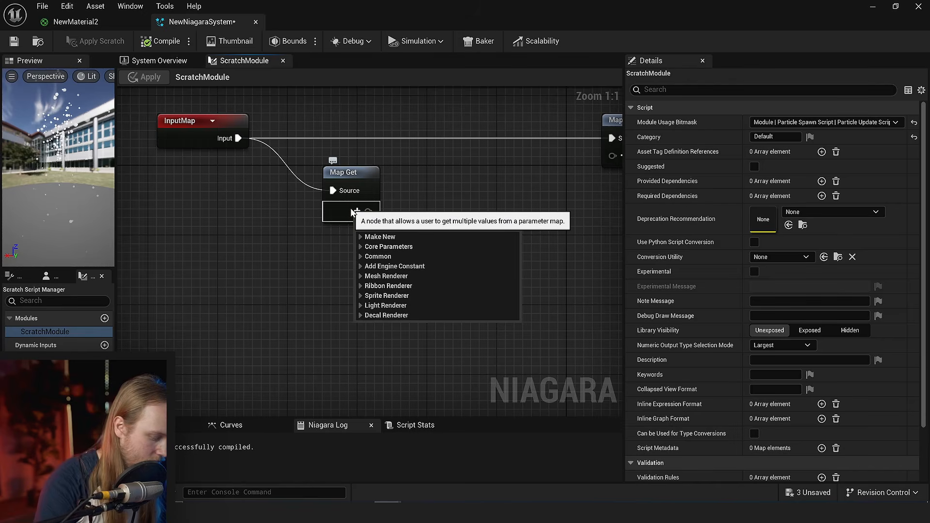
text(runtime)
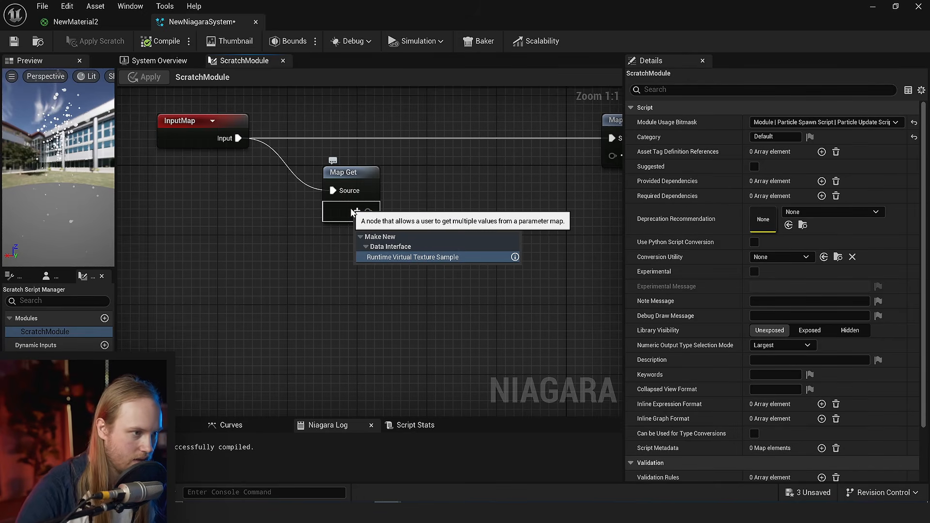
click(423, 257)
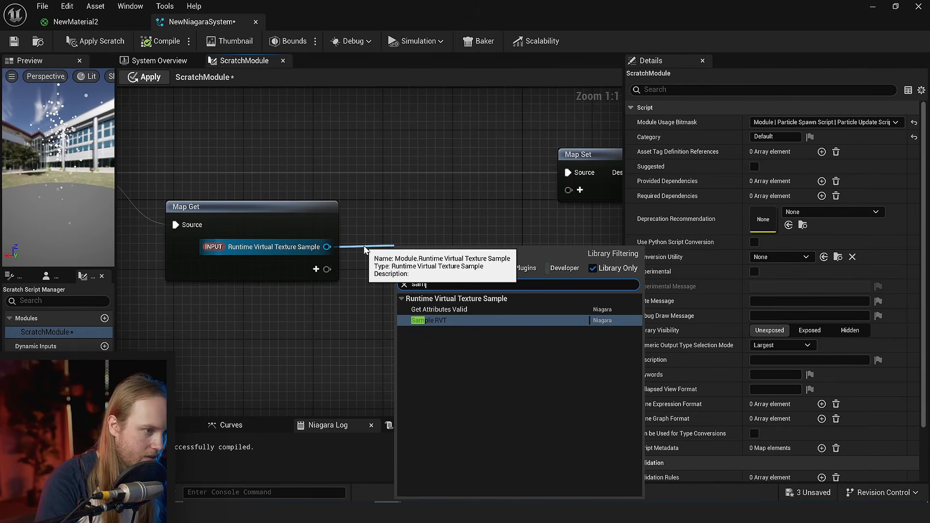
key(Return)
- Add the PARTICLES Position parameter to Map Get and connect it to the WorldPosition input of Sample RVT
right_drag(274, 329, 198, 276)
click(200, 275)
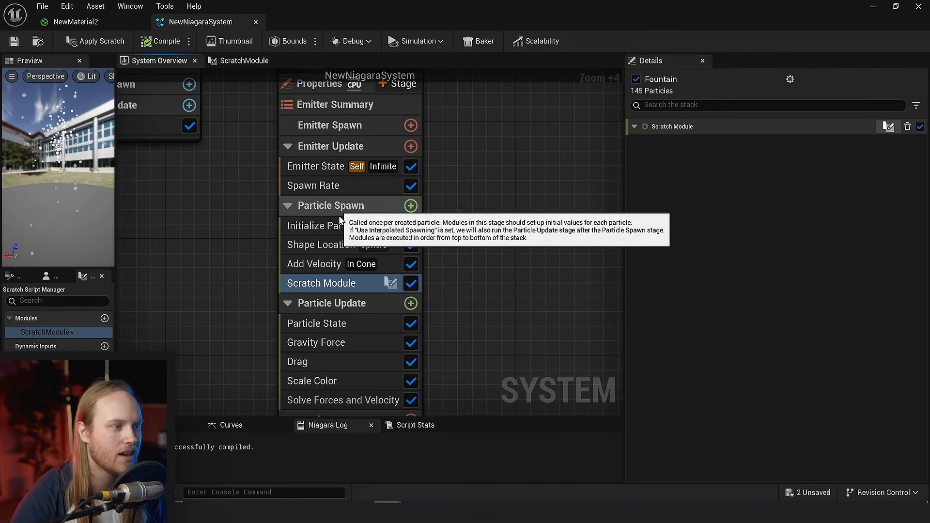
double_click(326, 286)
right_drag(245, 311, 214, 315)
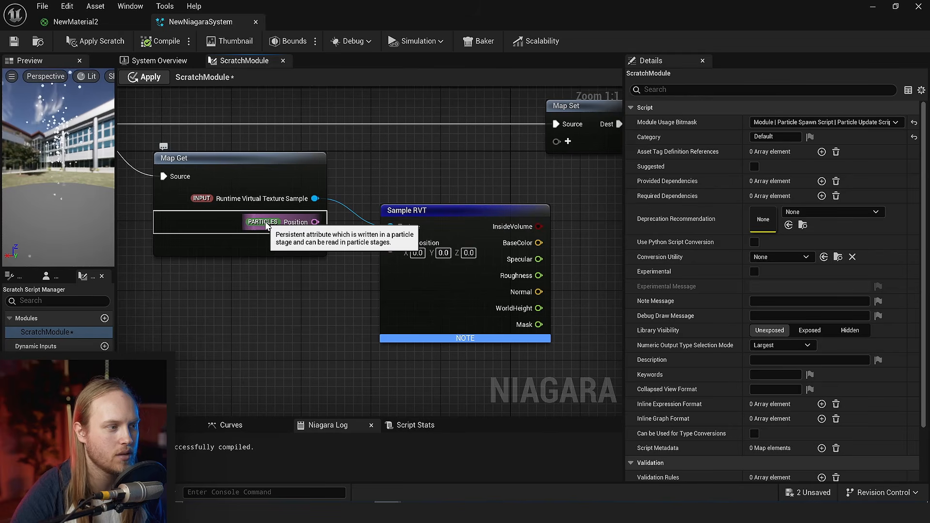
drag(314, 222, 391, 249)
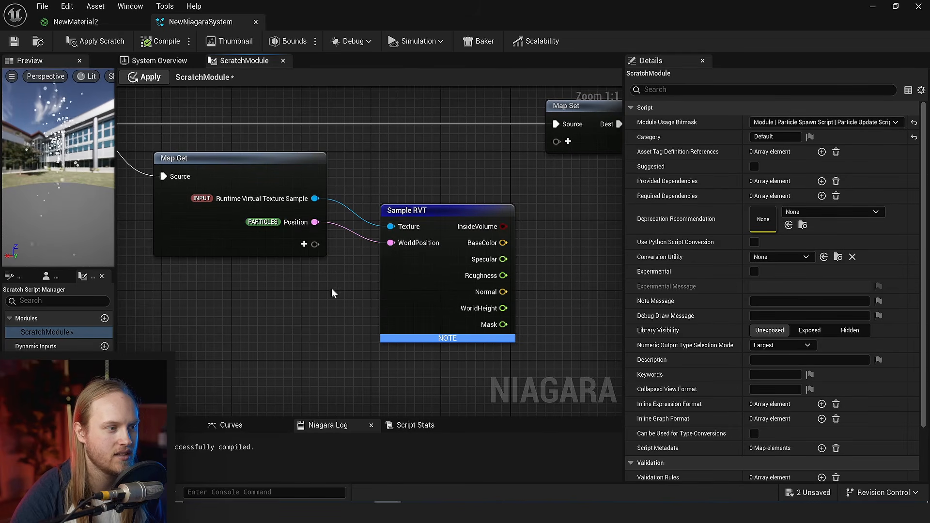
right_drag(313, 219, 266, 231)
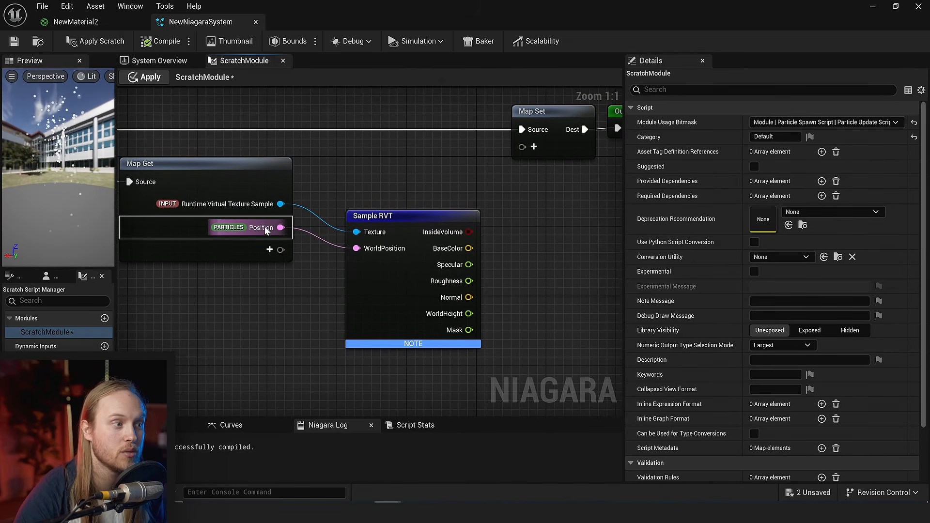
right_drag(290, 322, 257, 293)
mouse_move(352, 273)
mouse_down()
mouse_move(269, 263)
mouse_move(266, 313)
mouse_move(362, 292)
mouse_move(346, 284)
mouse_move(355, 283)
mouse_up()
- Add the PARTICLES Color parameter to the Map Set node and reposition the node beside Output Module
right_drag(536, 251, 394, 330)
scroll(395, 330, down, 1)
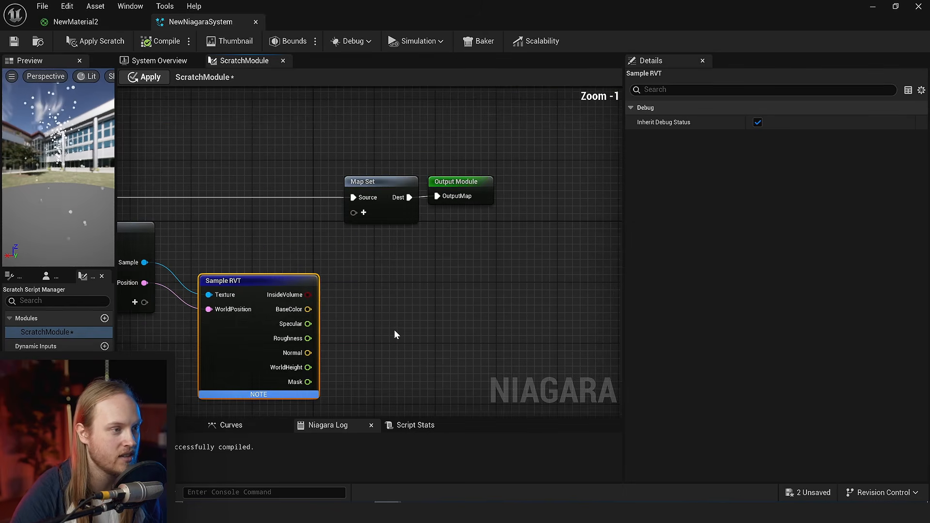
drag(469, 159, 505, 173)
click(493, 145)
drag(483, 205, 487, 207)
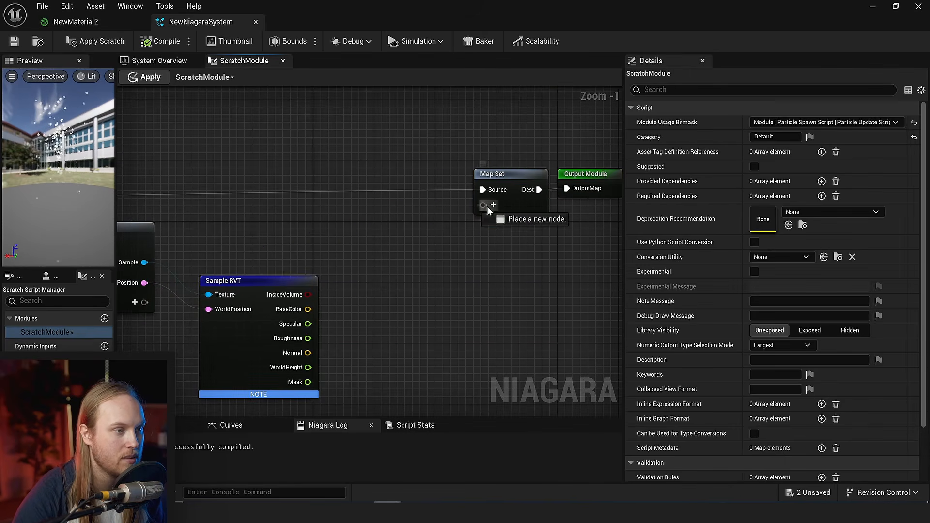
click(494, 205)
text(colo)
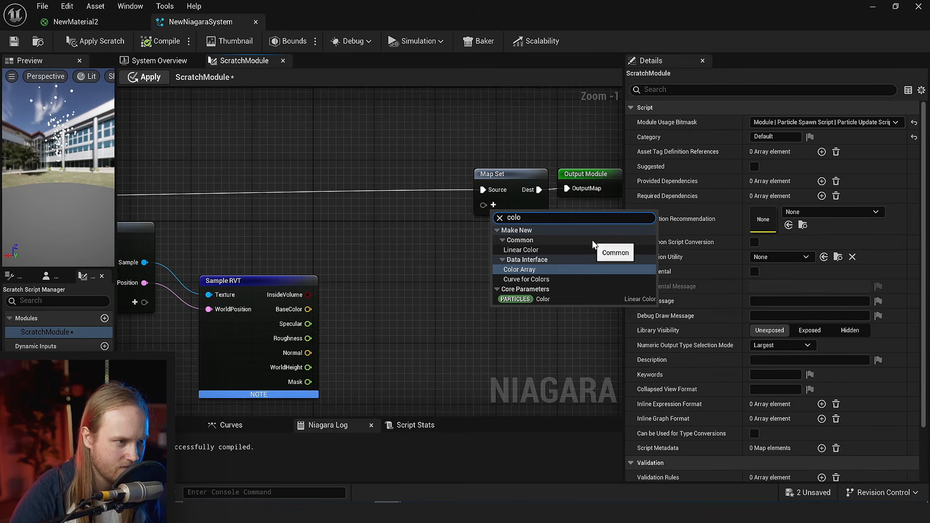
click(531, 300)
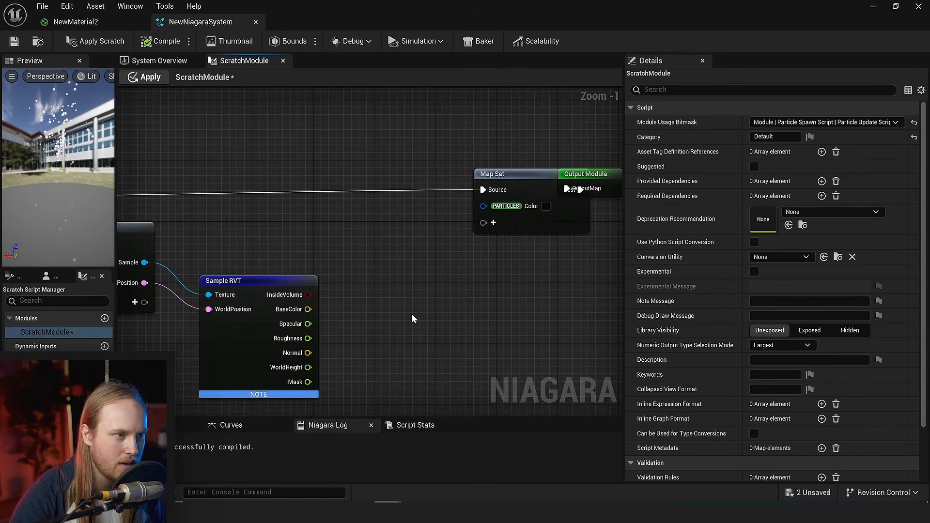
drag(531, 225, 485, 240)
click(377, 332)
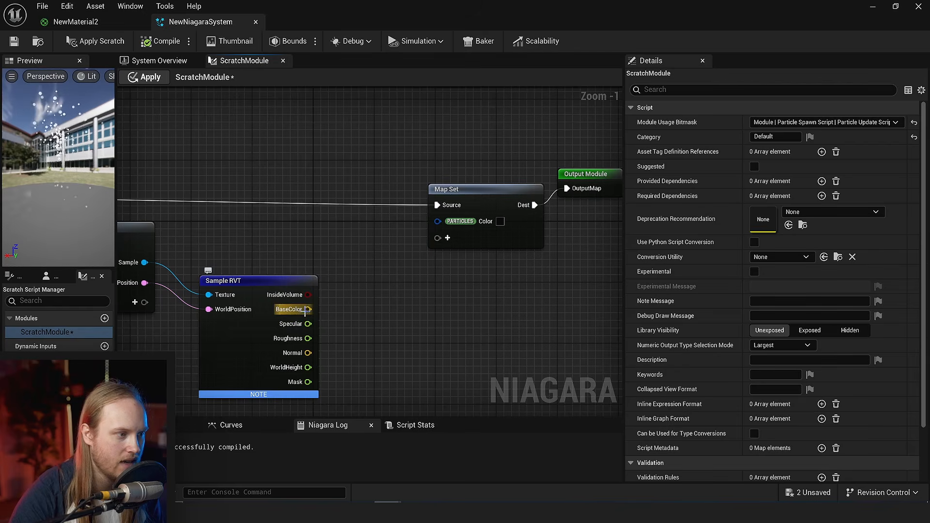
- Connect Sample RVT's BaseColor to the PARTICLES Color input through a Vector to Linear Color conversion, and space out the nodes
drag(423, 237, 438, 221)
scroll(491, 297, up, 1)
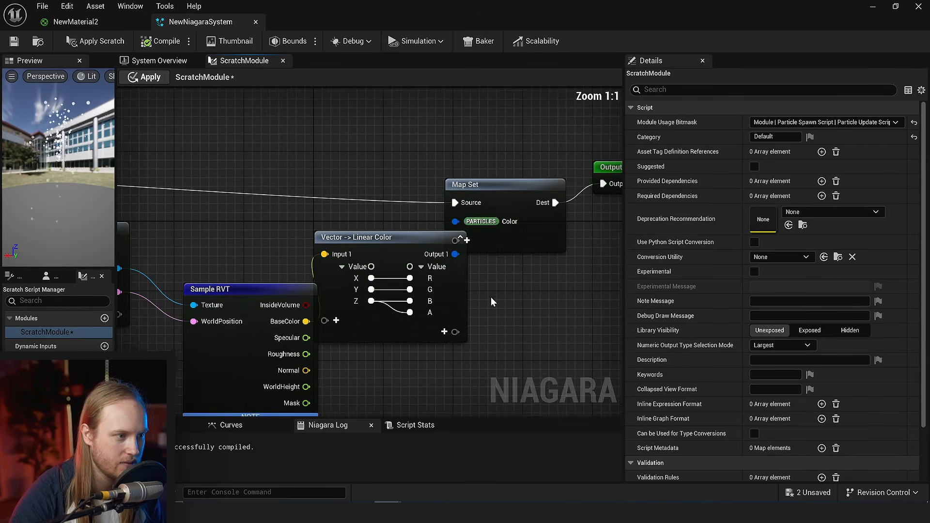
right_drag(490, 297, 419, 266)
drag(403, 263, 453, 288)
right_drag(590, 185, 515, 213)
click(516, 214)
drag(516, 213, 366, 179)
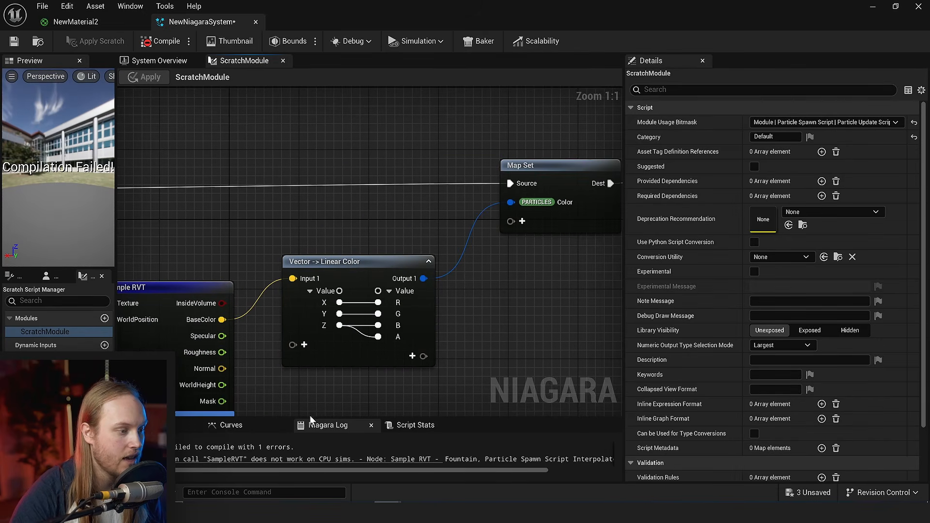
- Read the compile error in the Niagara Log and set the Fountain emitter's Sim Target to GPUCompute Sim
drag(310, 417, 286, 341)
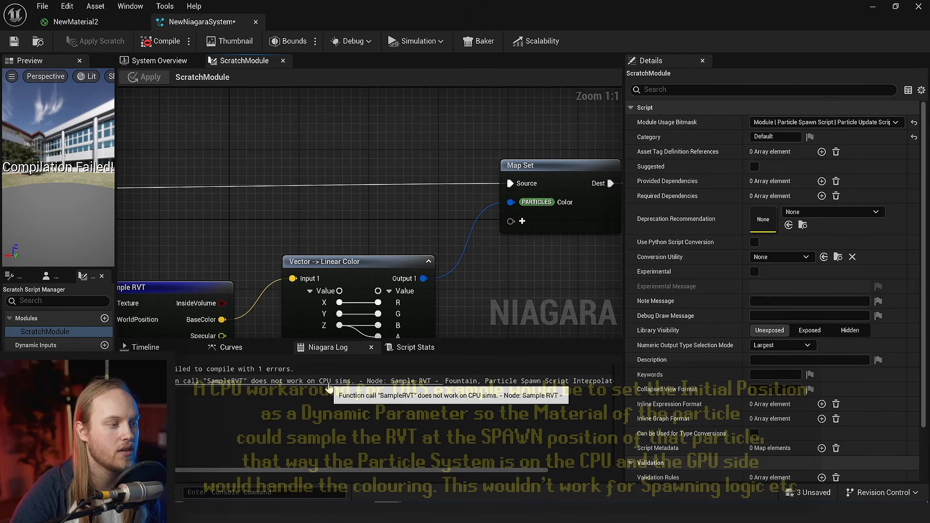
click(160, 61)
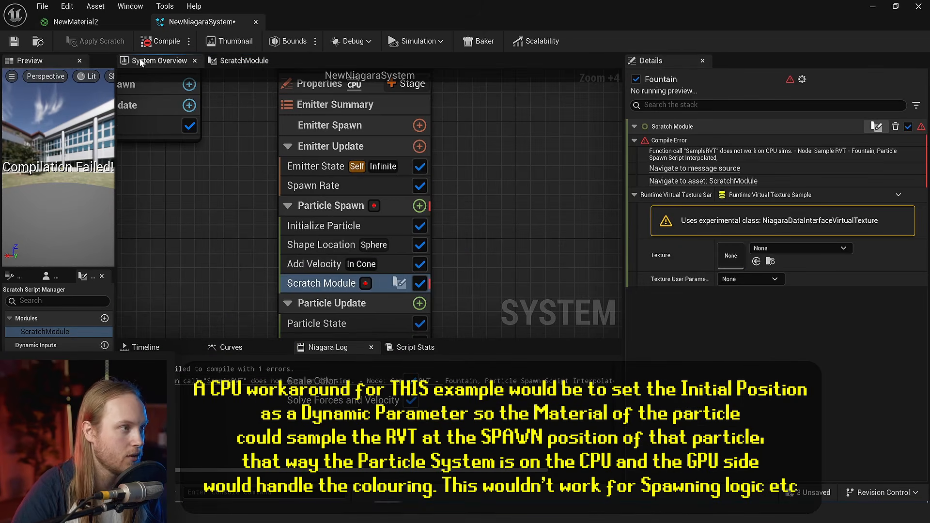
scroll(279, 271, up, 4)
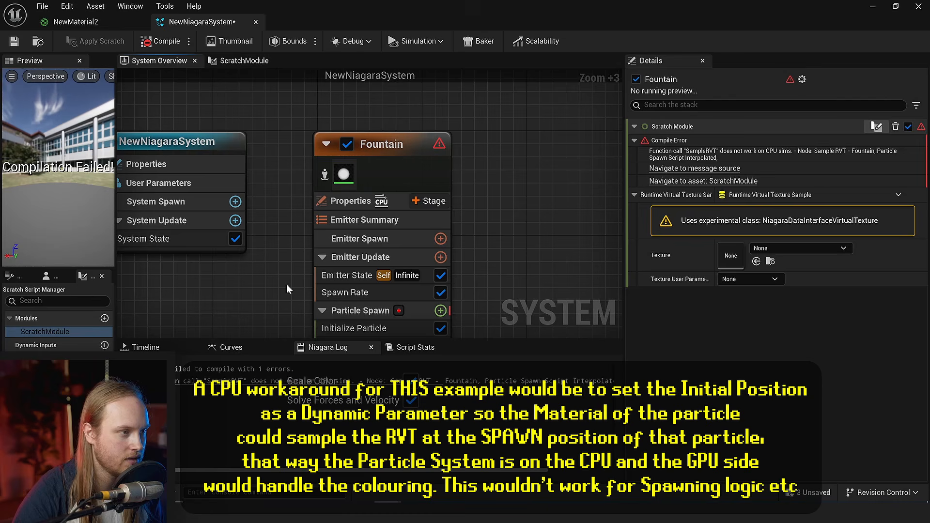
click(348, 201)
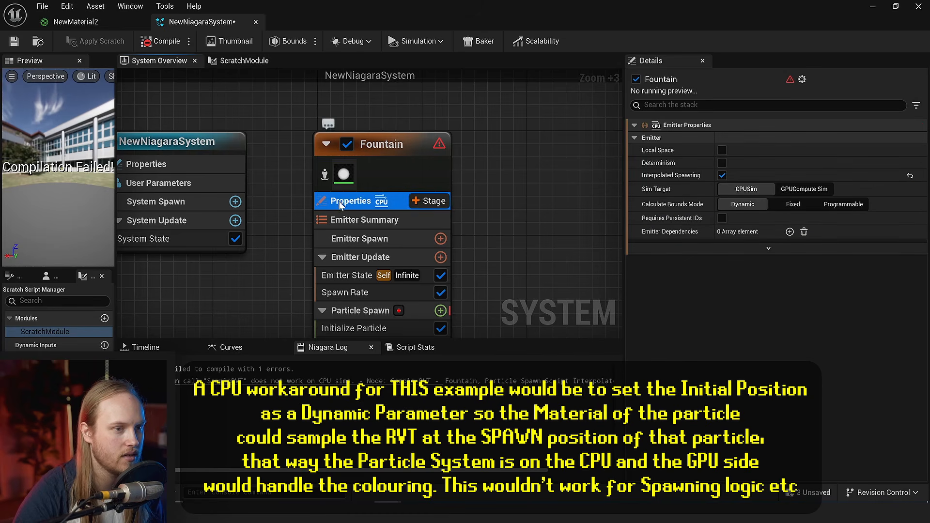
click(786, 191)
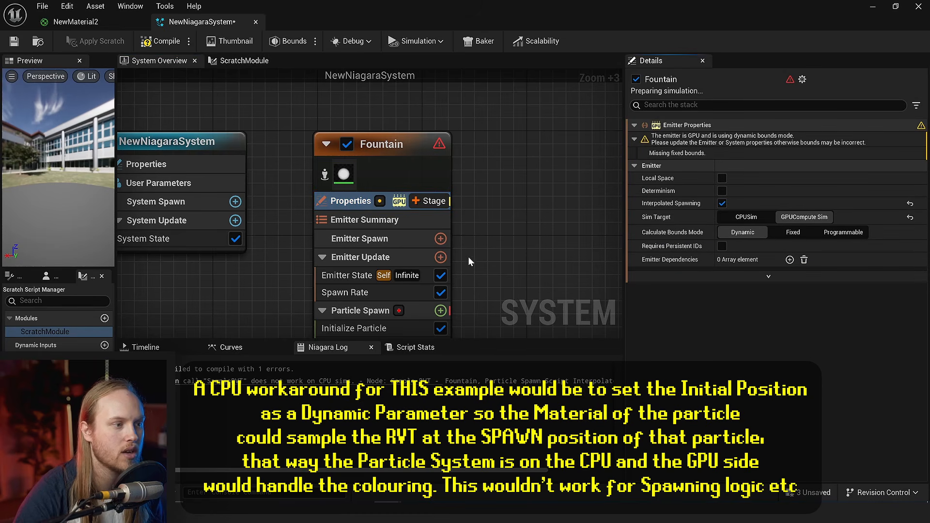
right_drag(495, 305, 472, 206)
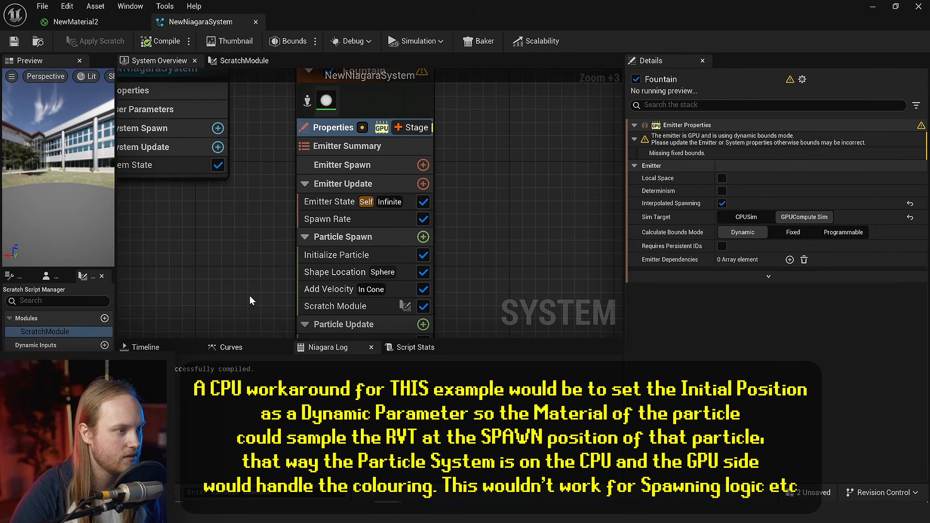
right_drag(249, 296, 271, 234)
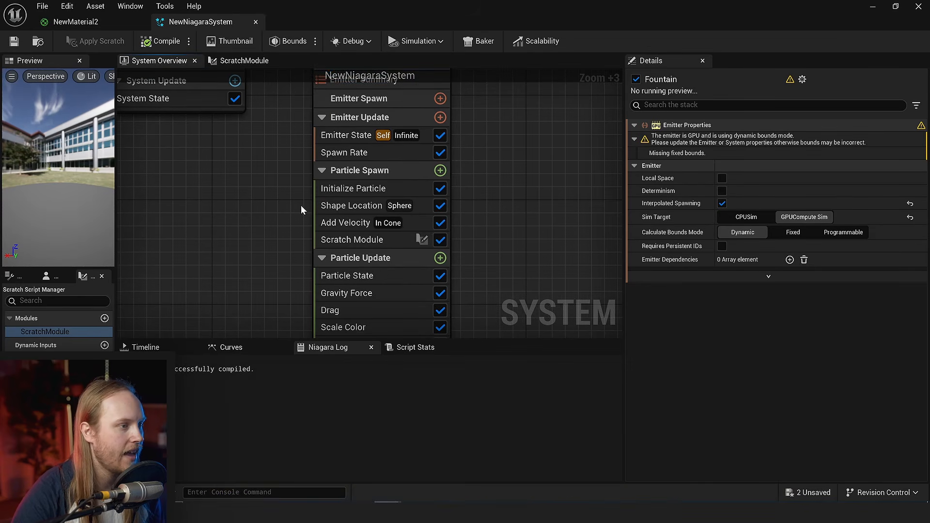
- Assign a runtime virtual texture asset as the Texture sampled by the Scratch Module
click(355, 240)
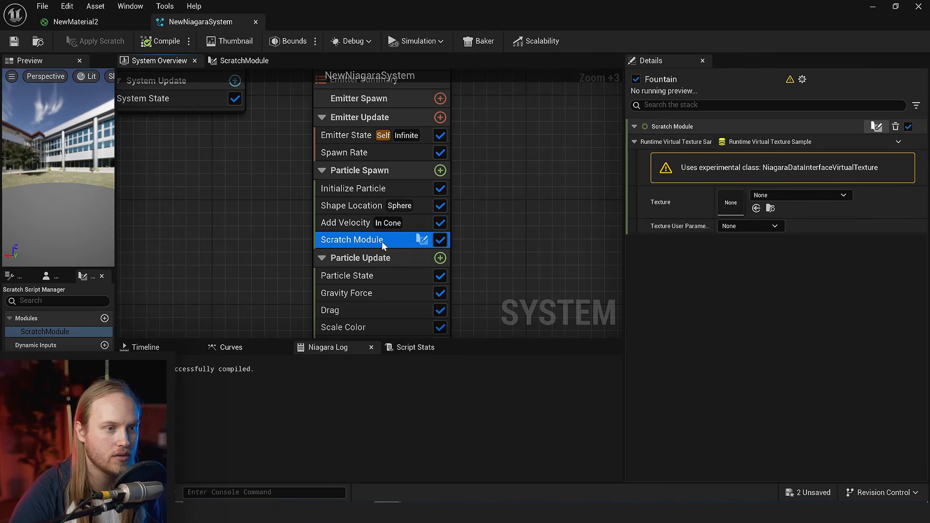
click(798, 194)
scroll(830, 370, down, 2)
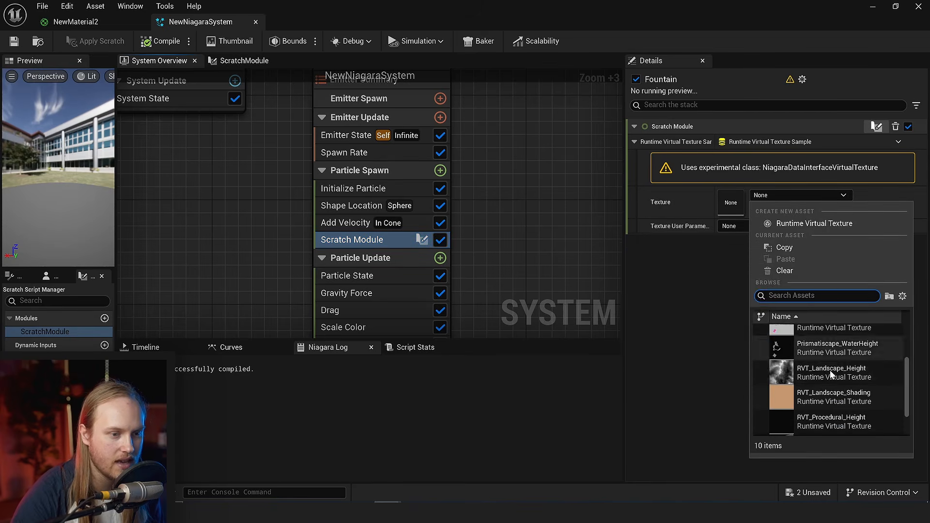
click(839, 393)
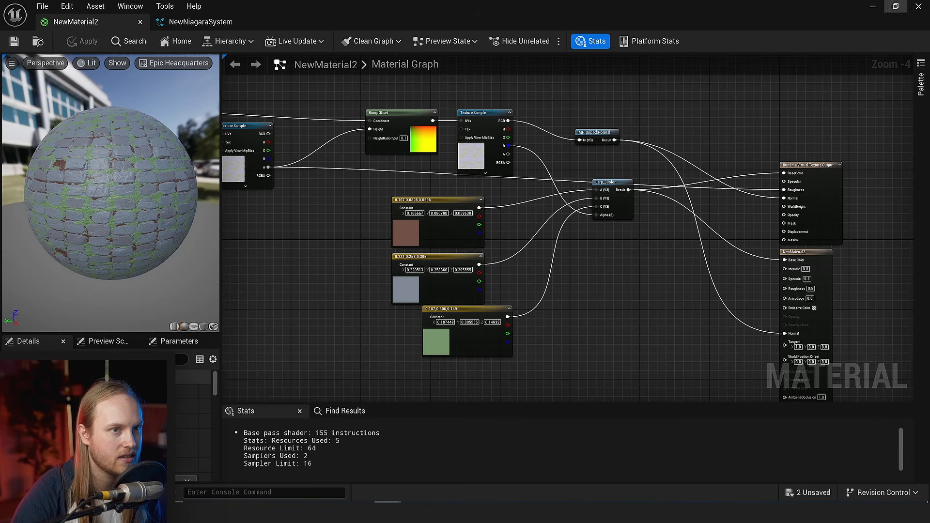
- Return to the level, create a new Material in the RVTVideo folder and open it for editing
click(873, 6)
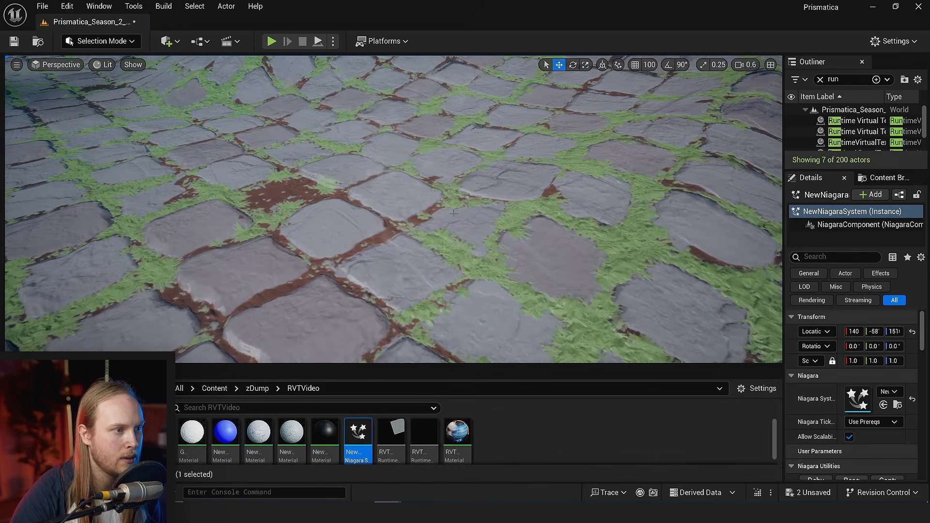
right_click(509, 438)
click(559, 185)
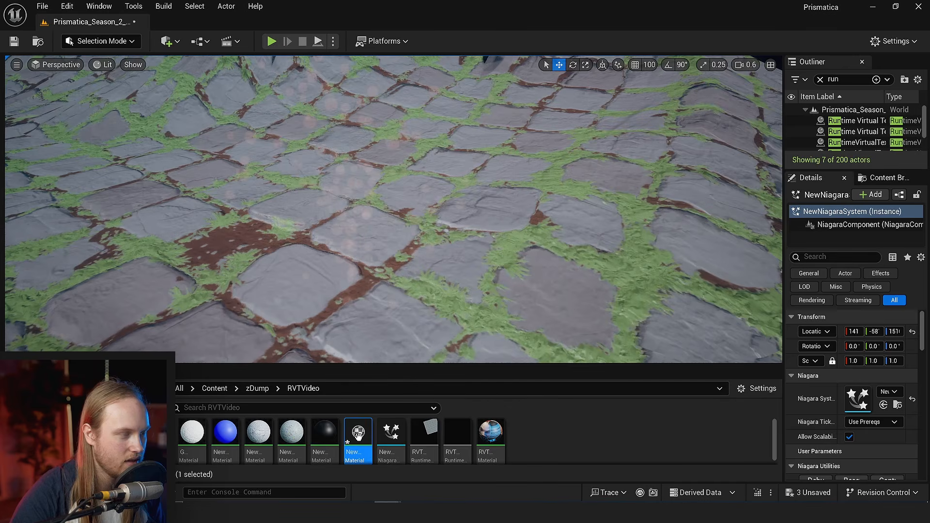
double_click(359, 435)
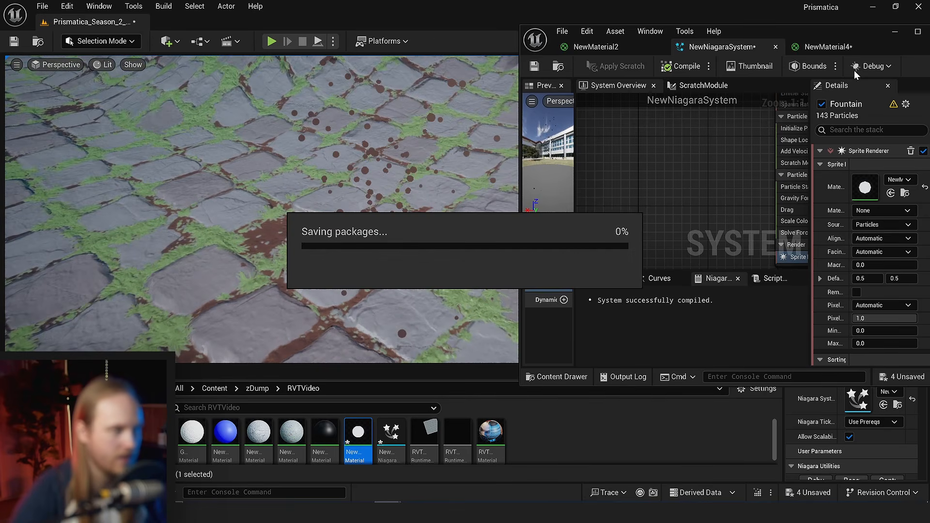
- Save the level, enlarge its viewport and move the Niagara system across the cobblestones, hiding the editor overlays
click(893, 33)
right_drag(440, 265, 440, 300)
key(ctrl+s)
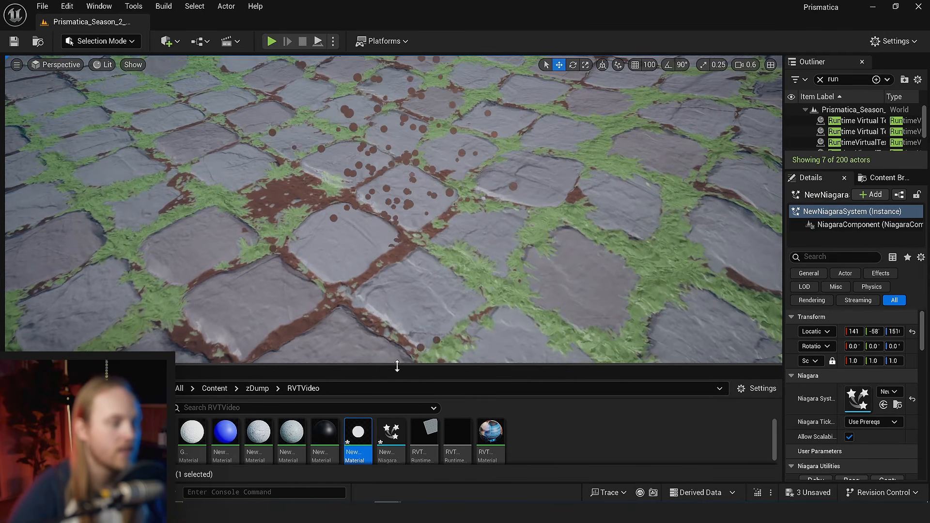
drag(397, 367, 397, 385)
right_drag(415, 288, 407, 275)
key(g)
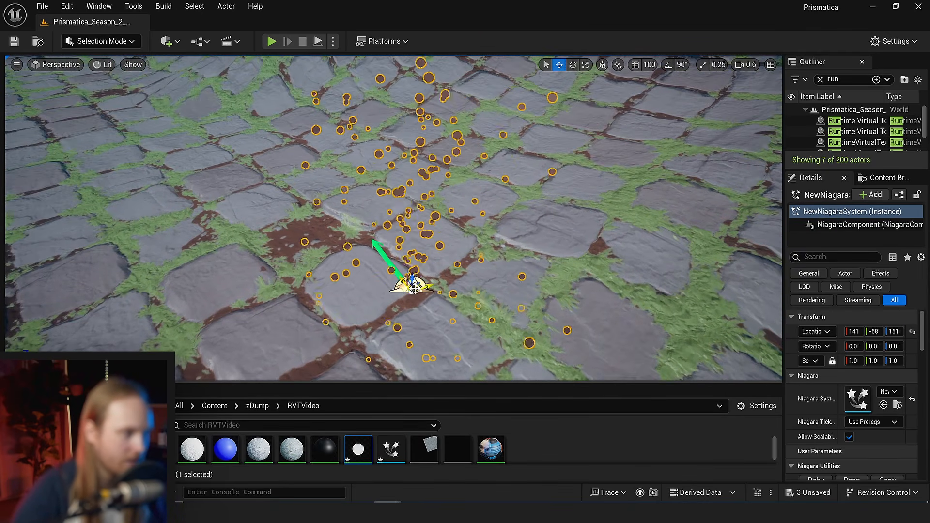
key(g)
drag(415, 289, 431, 304)
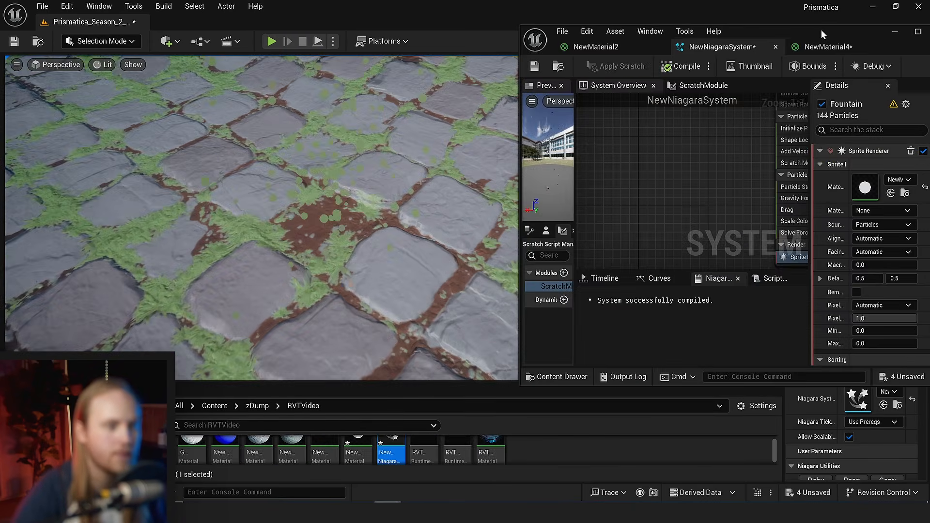
- Set the Sphere Radius of the Fountain emitter's Shape Location module to 100 and save the Niagara system
drag(821, 30, 819, 1)
right_drag(463, 253, 475, 350)
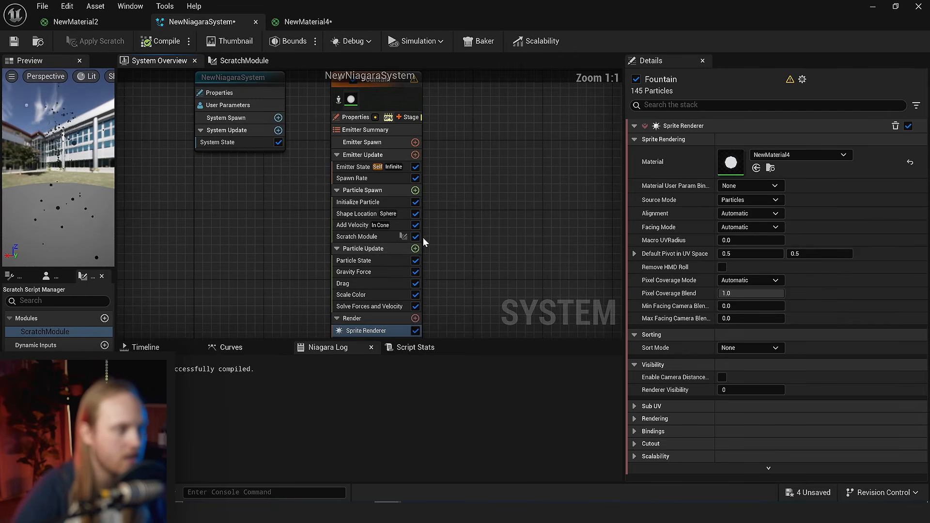
scroll(323, 228, up, 3)
click(364, 209)
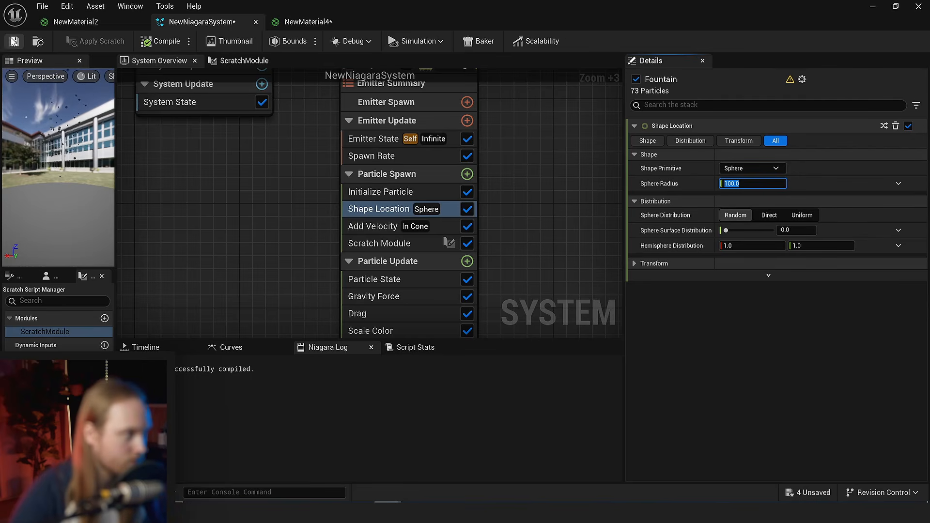
click(14, 42)
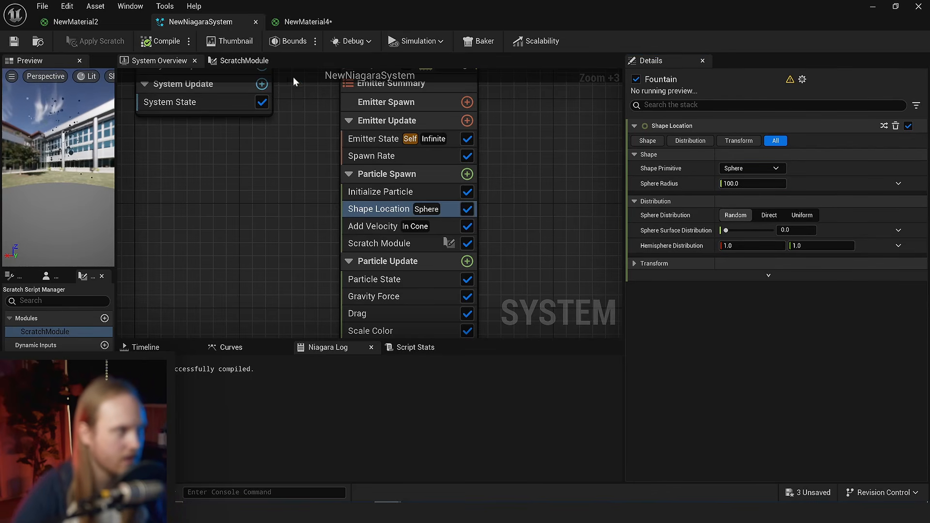
- Return to the level and examine up close how the particles' colours match the cobblestone surface
click(869, 9)
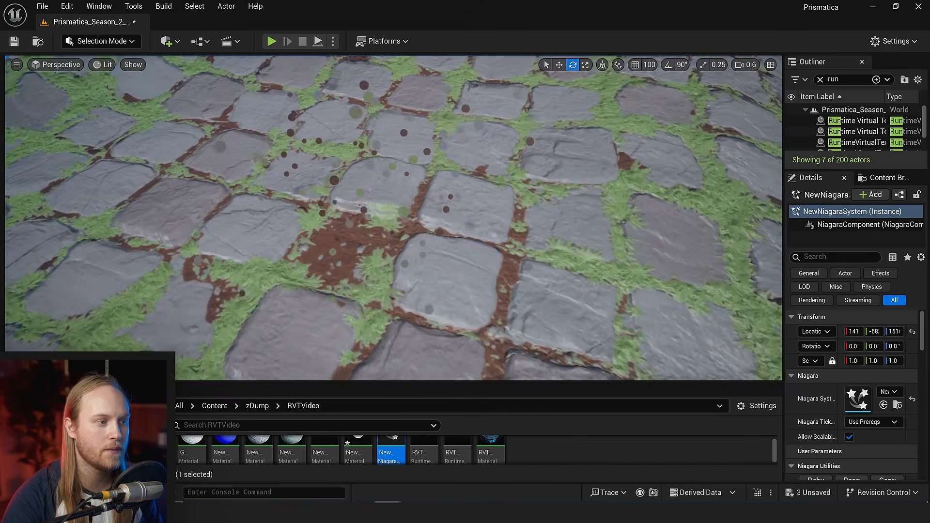
scroll(460, 242, up, 10)
scroll(451, 235, down, 8)
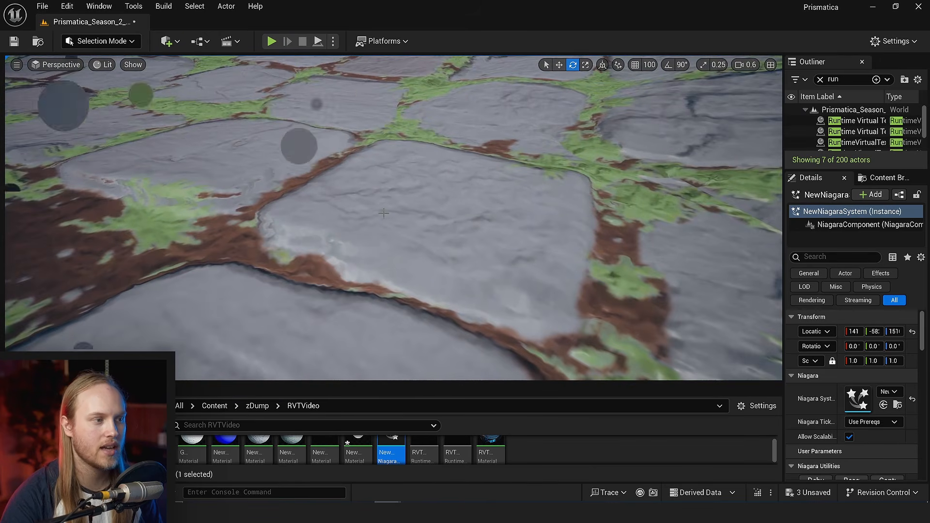
- Examine the cobblestone particles and the level's grass-covered terrain, comparing the grass colours with the ground beneath
scroll(399, 256, down, 5)
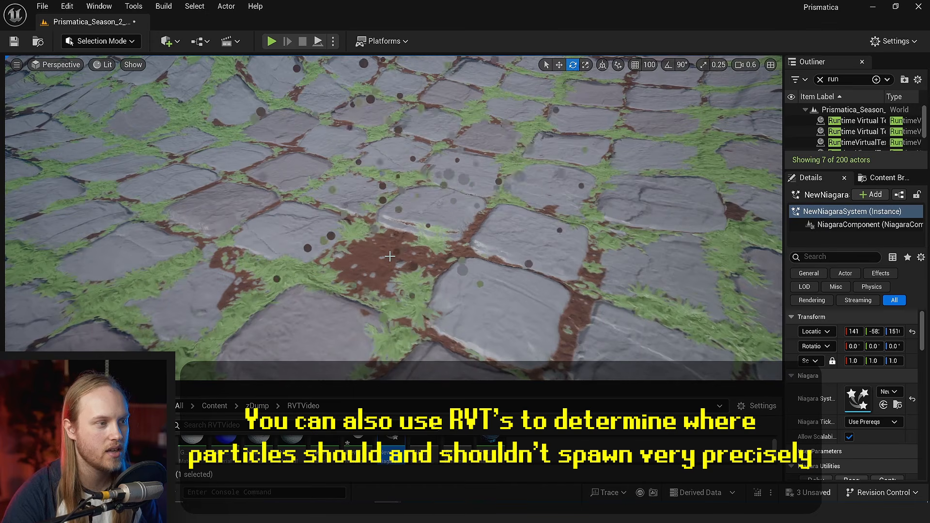
alt+drag(306, 267, 276, 272)
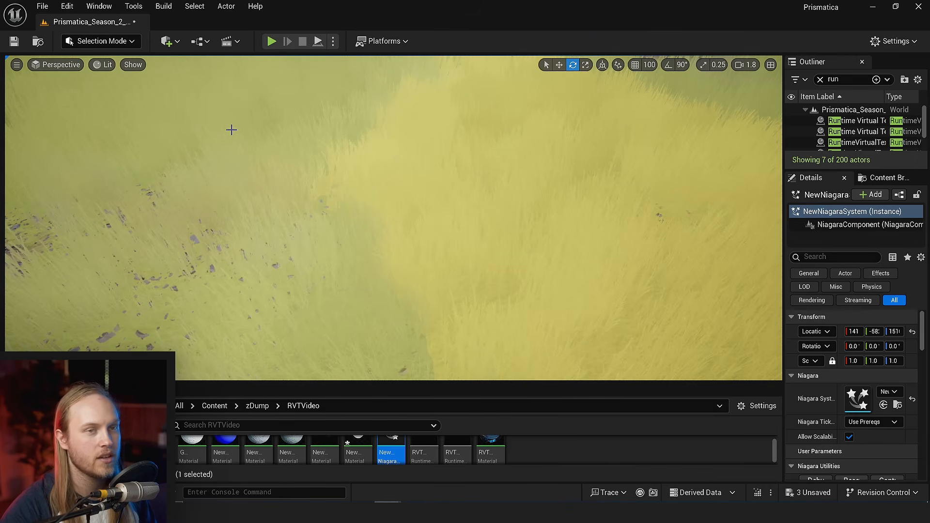
key(w)
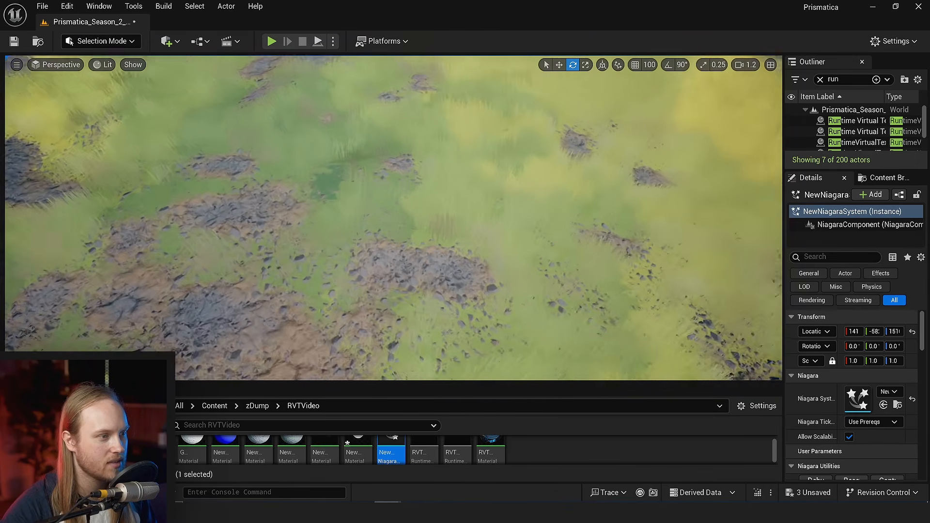
key(s)
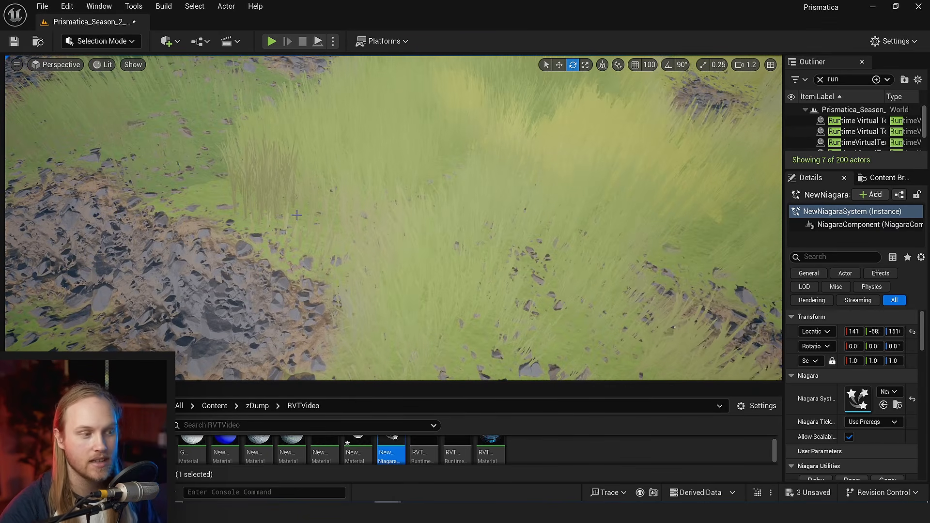
- Switch to the Niagara system editor and review the Fountain emitter's spawn, update and render modules
key(alt+Tab)
drag(287, 337, 292, 412)
right_drag(258, 303, 339, 333)
right_drag(311, 259, 268, 284)
scroll(318, 310, down, 1)
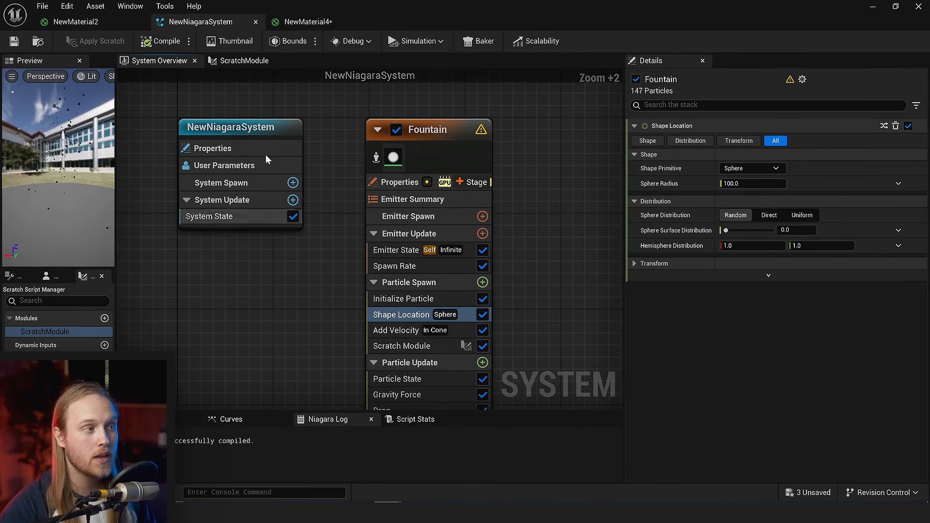
click(245, 60)
click(172, 60)
right_drag(276, 334, 268, 239)
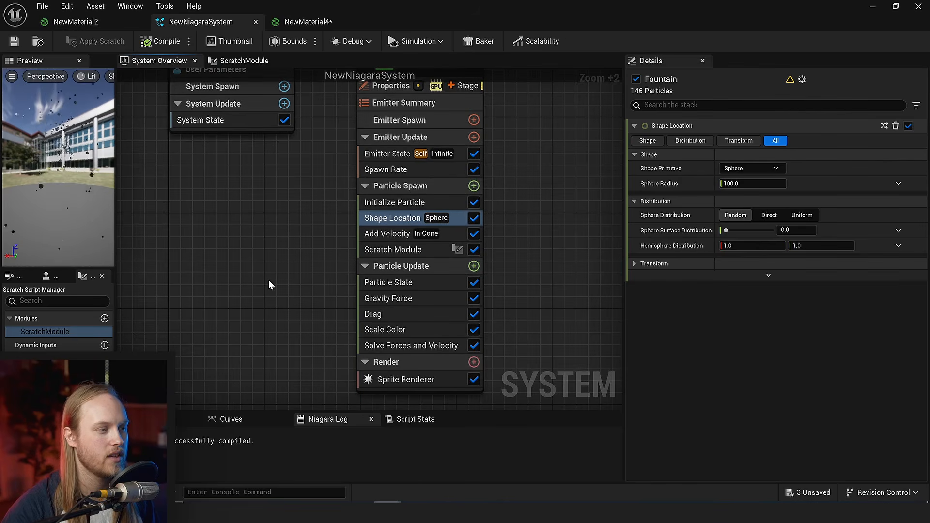
right_drag(269, 280, 248, 292)
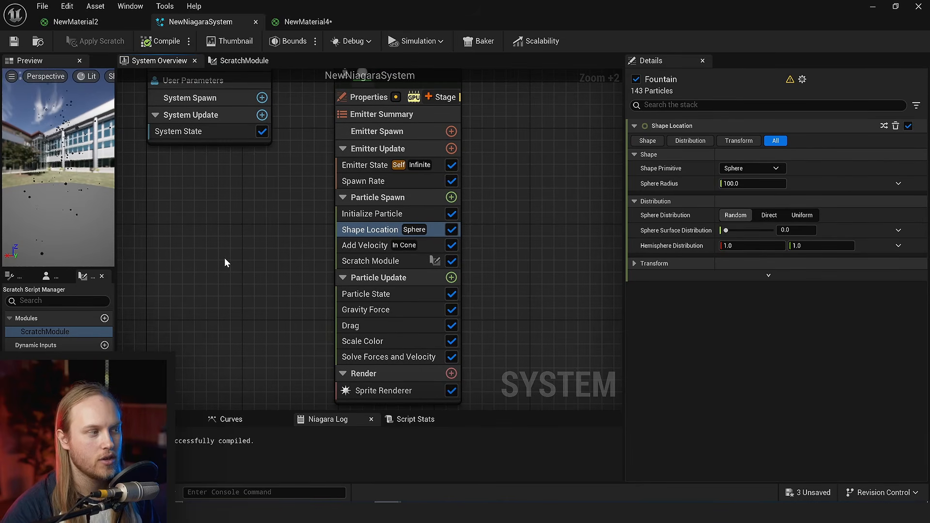
right_drag(238, 247, 239, 266)
right_drag(298, 323, 284, 284)
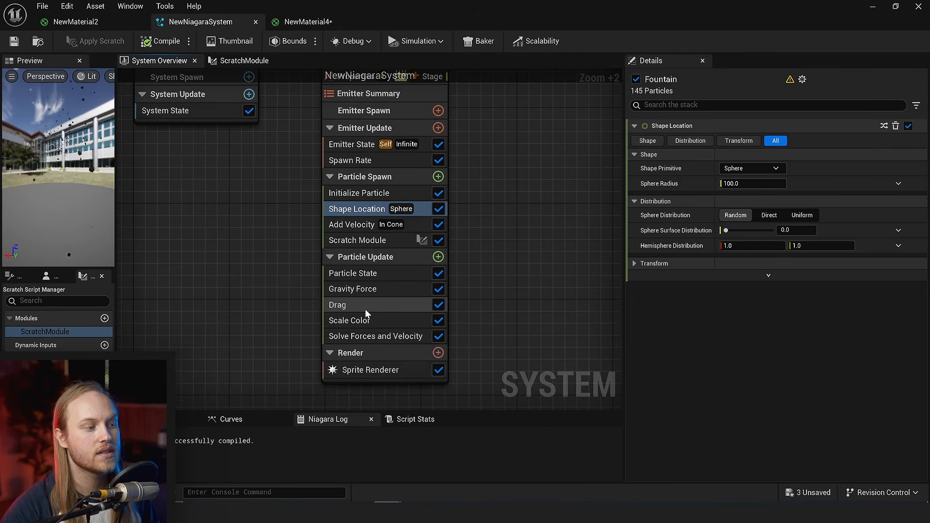
- Open the Fountain emitter's Scratch Module and examine the WorldHeight output of its Sample RVT node
double_click(371, 239)
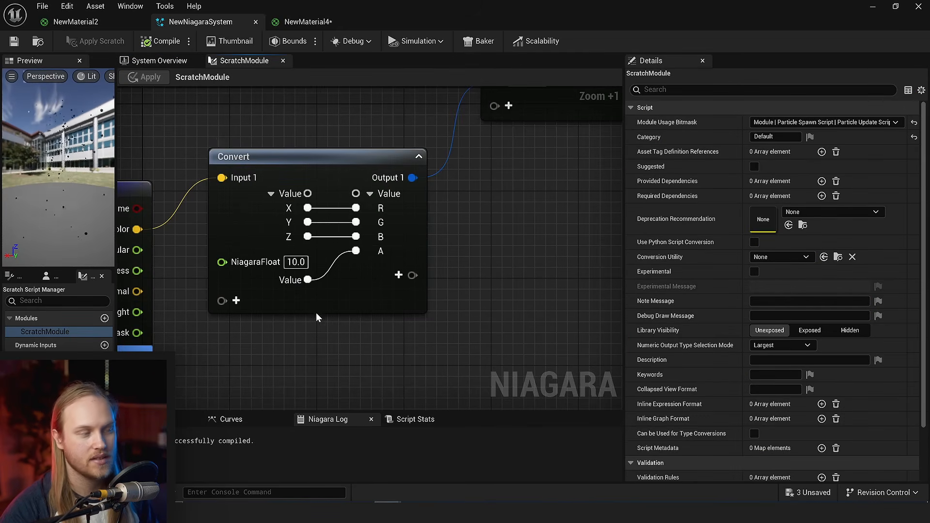
right_drag(281, 318, 472, 263)
drag(328, 259, 505, 348)
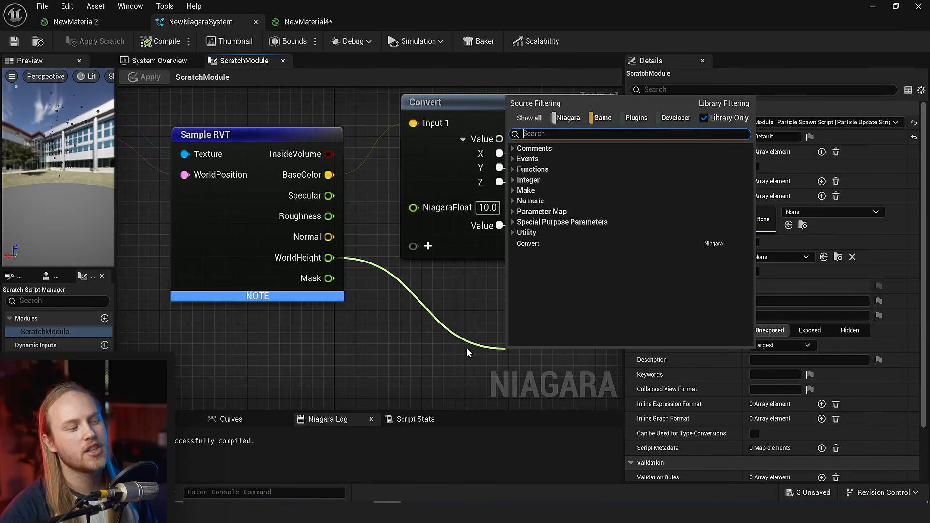
click(417, 348)
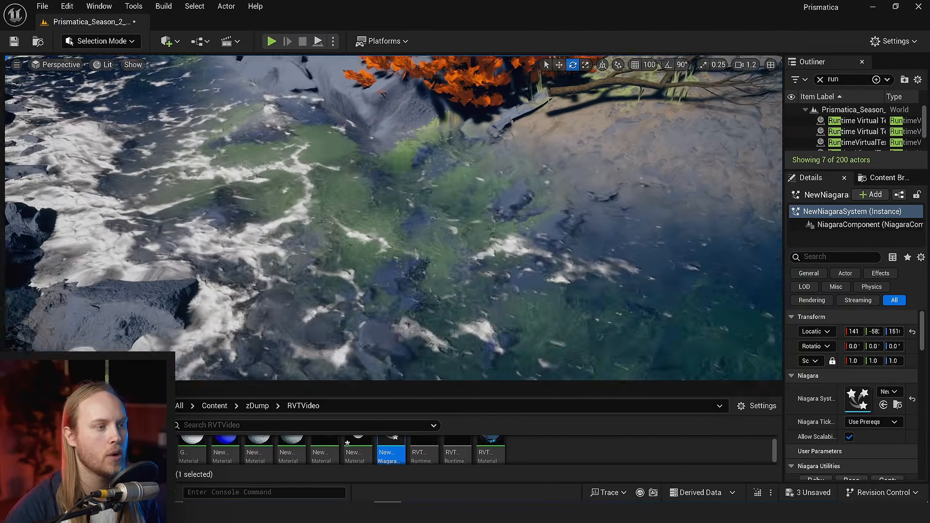
- Return to the level, select the river's water spline and inspect how the water meets the rocks and shoreline
right_drag(263, 239, 262, 239)
scroll(263, 239, down, 3)
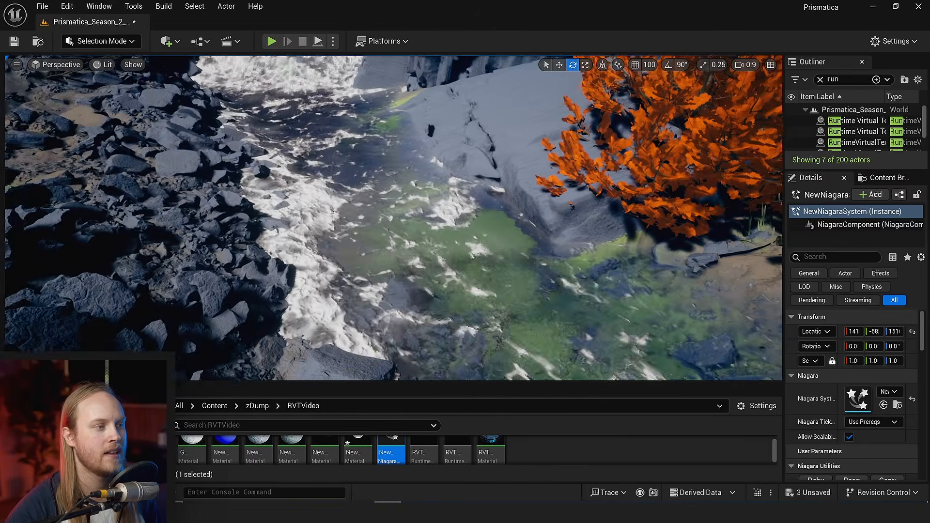
right_drag(490, 249, 490, 288)
click(490, 249)
scroll(490, 249, down, 1)
key(s)
key(s)
key(w)
key(s)
key(w)
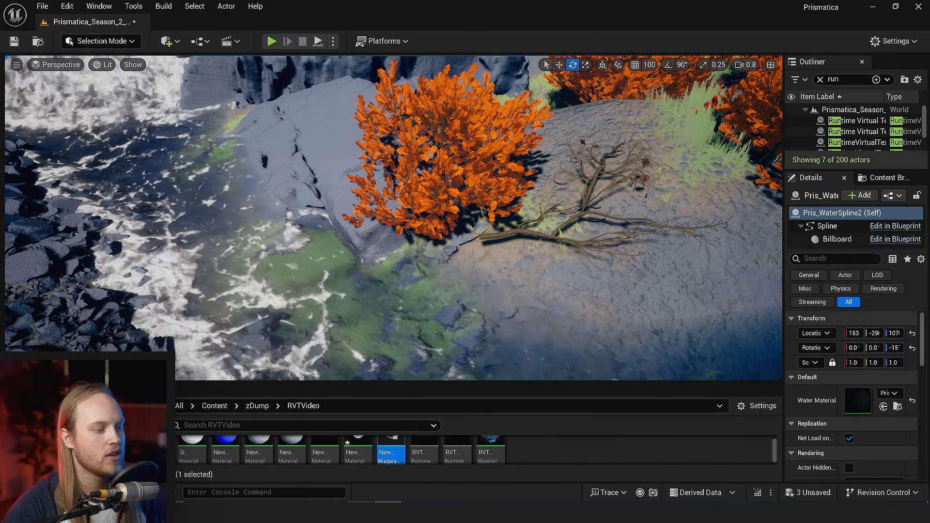
- Reopen the NewNiagaraSystem asset from the RVTVideo folder and bring the Fountain emitter's modules into close view
double_click(387, 449)
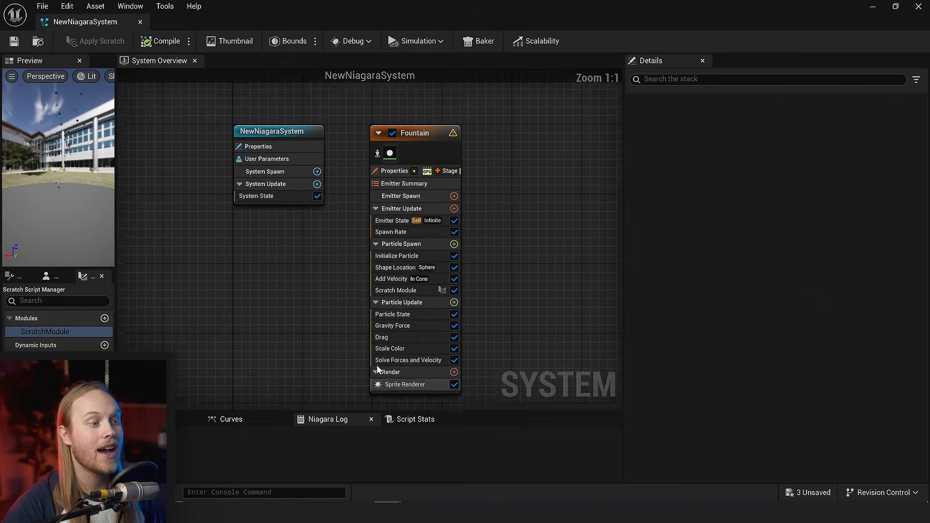
right_drag(287, 335, 263, 314)
scroll(263, 314, up, 4)
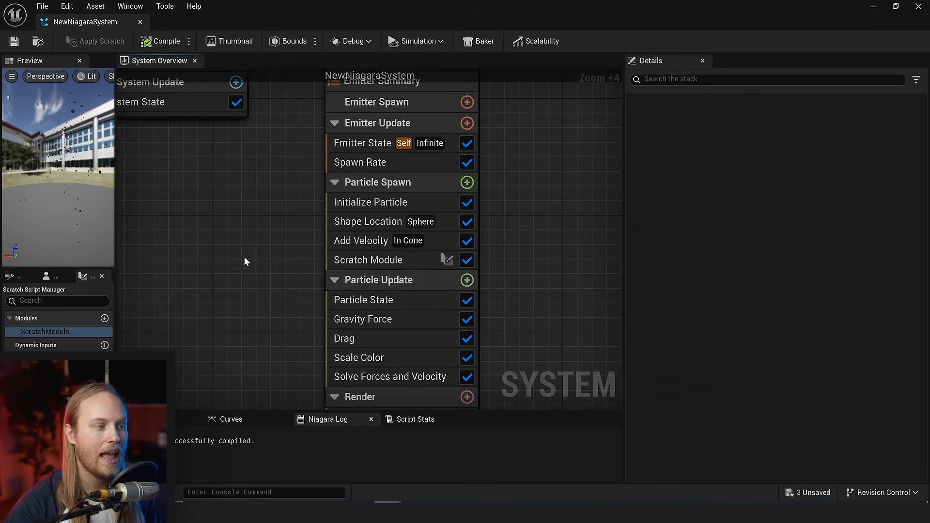
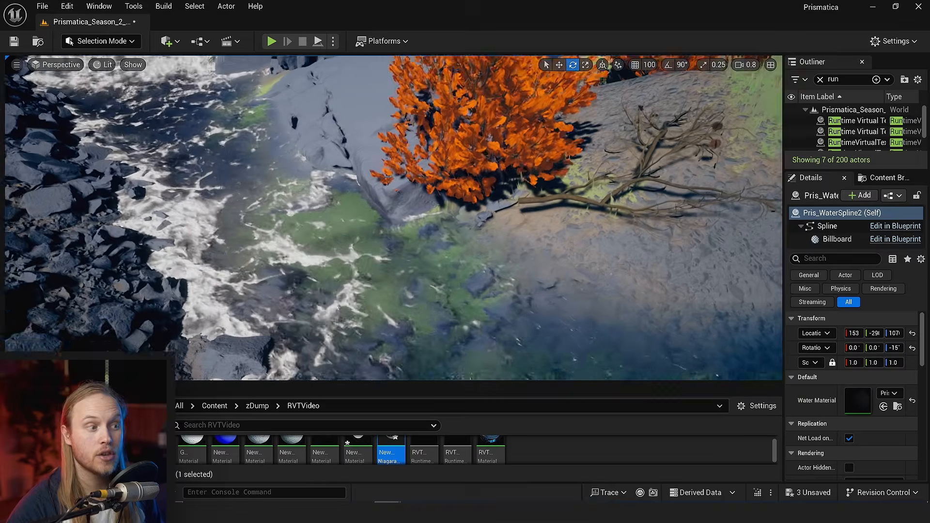
- Examine how the ground and grass blend beneath the foaming water along the river and its shoreline
key(w)
right_drag(407, 283, 219, 157)
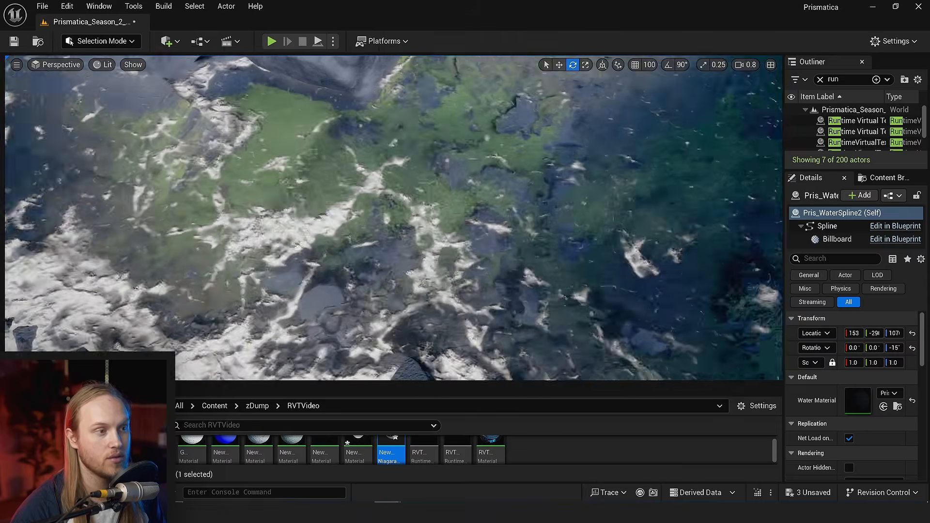
right_drag(405, 210, 504, 182)
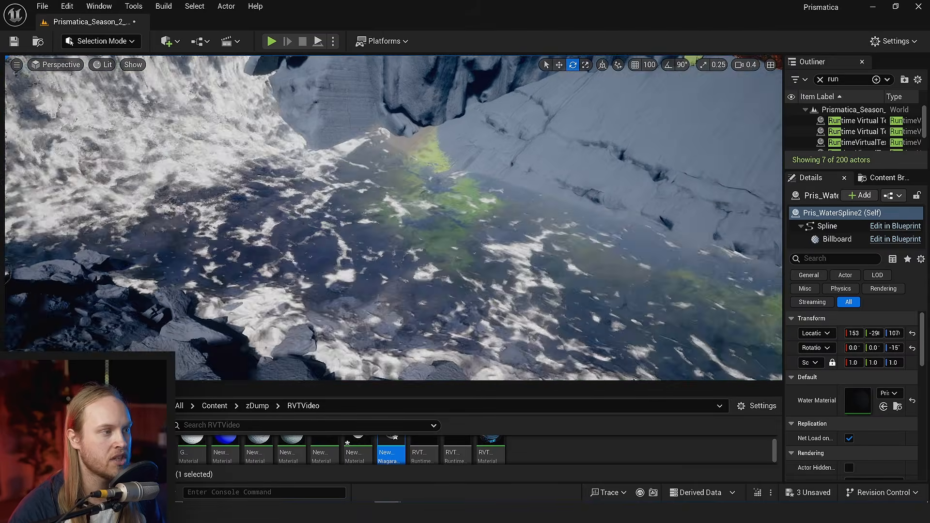
mouse_move(394, 218)
right_down()
mouse_move(361, 213)
mouse_move(373, 225)
mouse_move(396, 214)
right_up()
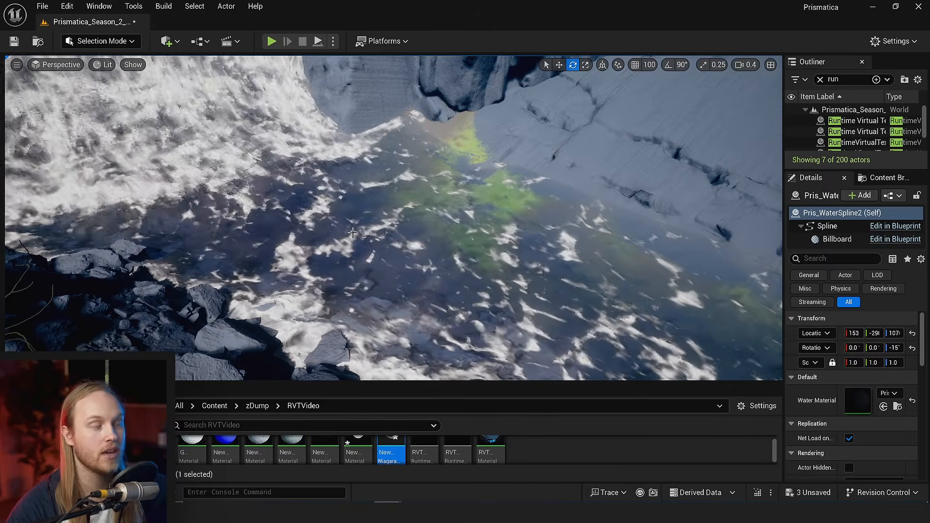
right_drag(394, 218, 356, 229)
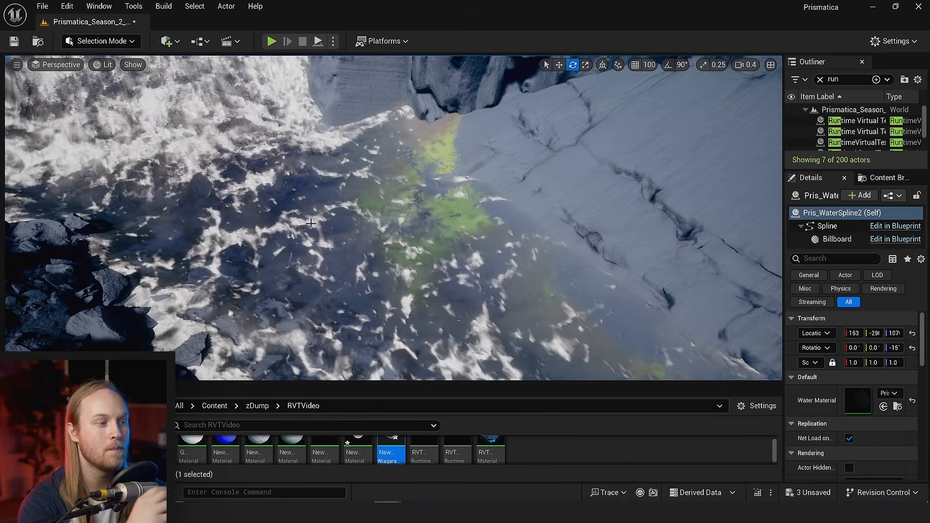
right_drag(299, 217, 300, 257)
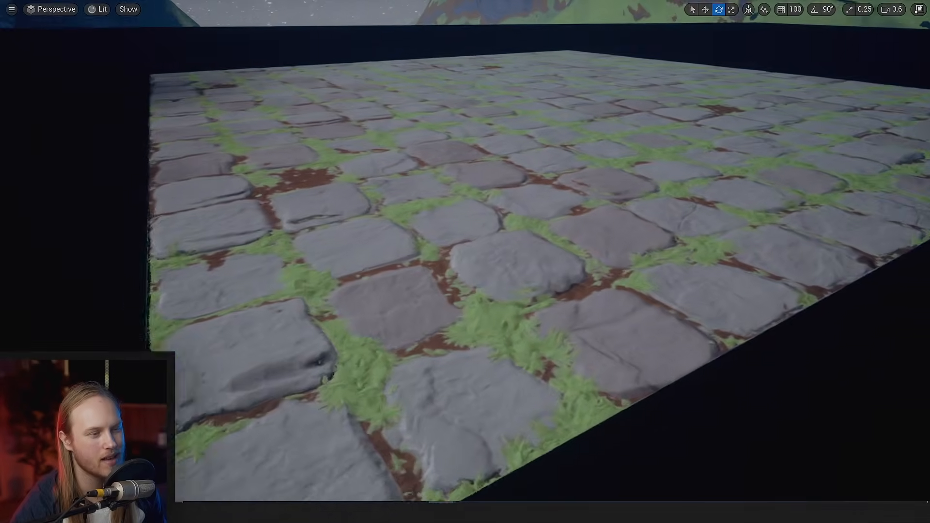
- Inspect the stacked cobblestone surfaces and their stone and grass relief from several angles
key(d)
scroll(466, 261, down, 1)
right_drag(465, 262, 492, 259)
key(a)
key(a)
right_drag(452, 289, 511, 271)
key(d)
key(a)
key(e)
scroll(483, 283, up, 2)
key(a)
key(q)
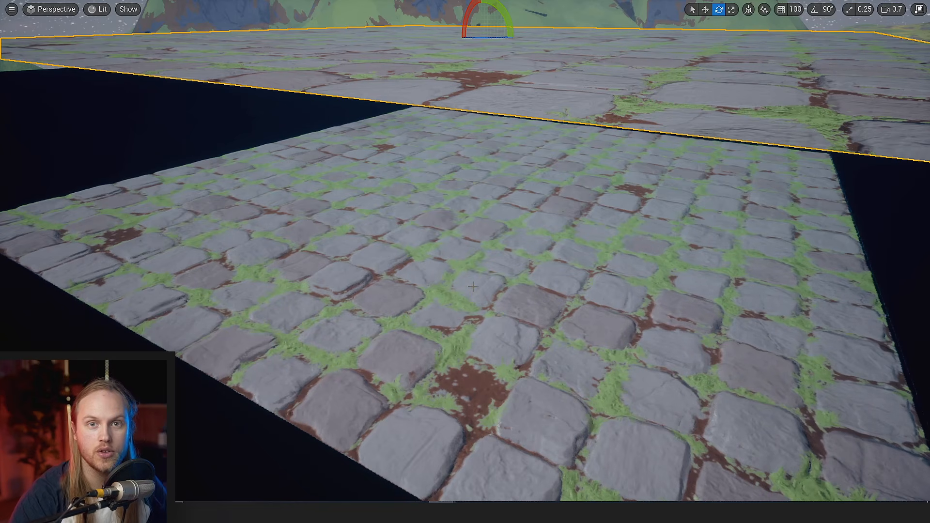
right_drag(473, 287, 474, 283)
scroll(473, 284, up, 1)
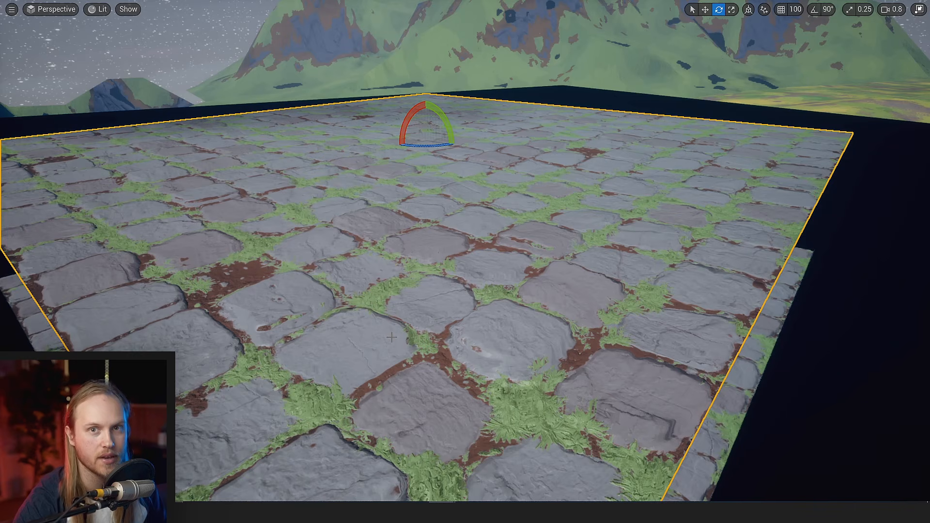
- Move the upper cobblestone plane back and forth above the dark surface using the Move tool
key(s)
right_drag(371, 347, 393, 348)
key(w)
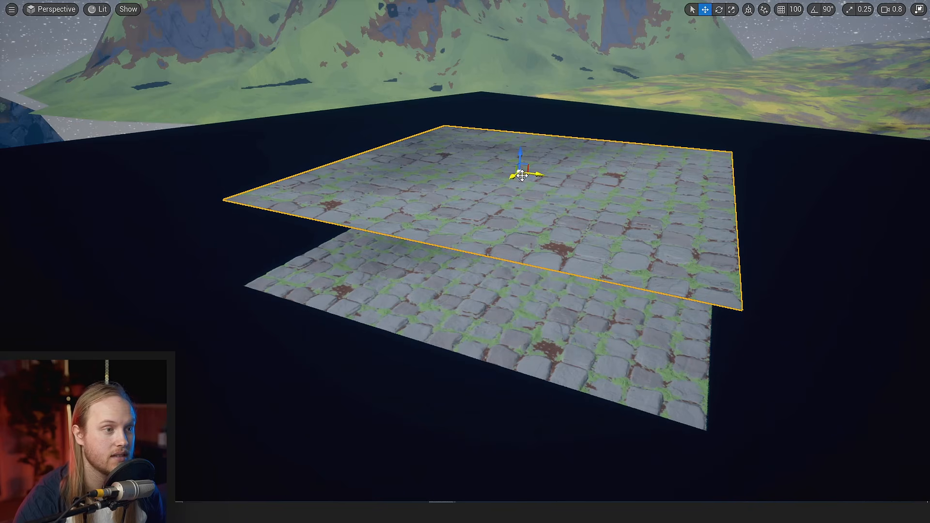
drag(522, 175, 615, 138)
right_drag(616, 137, 570, 151)
key(w)
key(w)
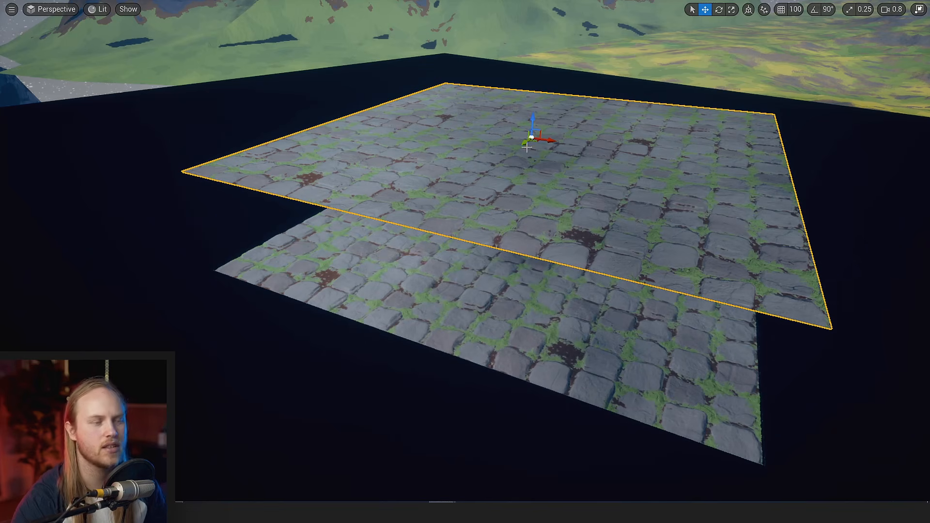
right_drag(503, 173, 503, 168)
key(s)
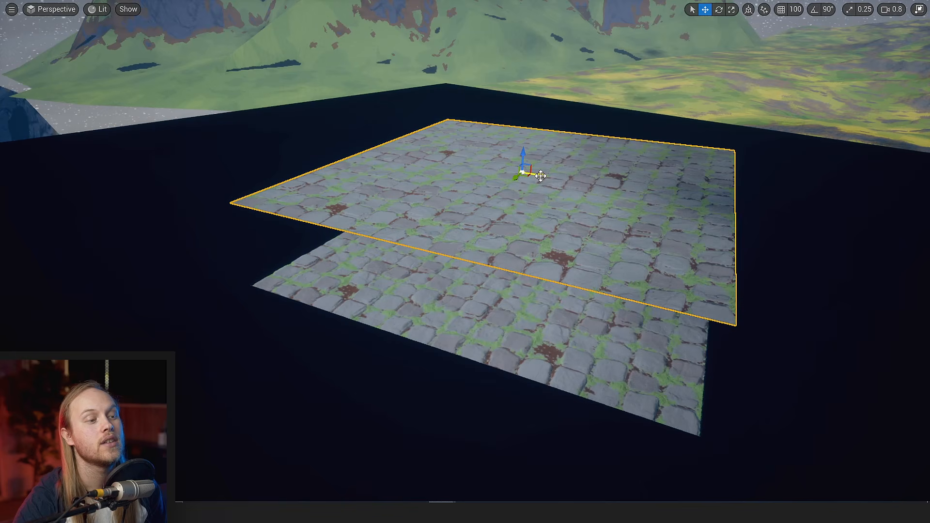
drag(540, 176, 488, 171)
right_drag(489, 171, 461, 169)
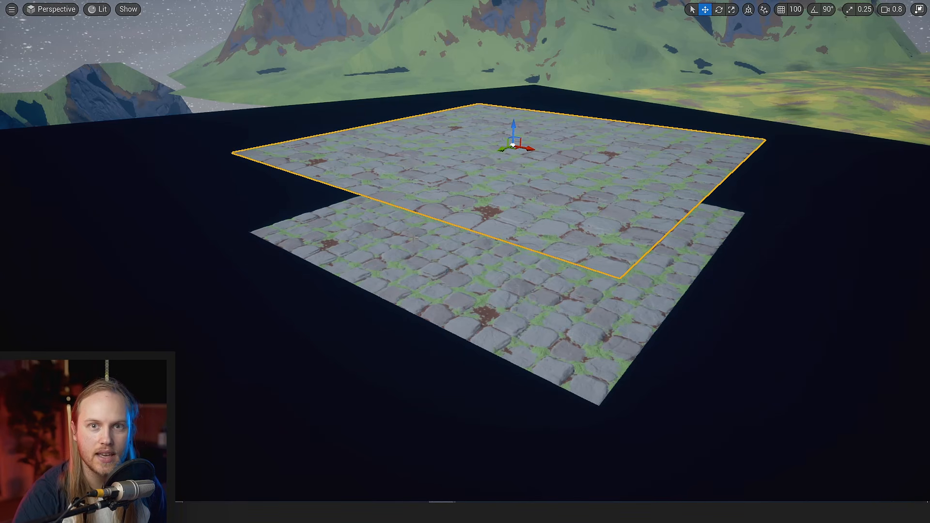
- Rescale the upper cobblestone plane uniformly and place three copies of it across the dark surface
scroll(404, 273, up, 1)
right_drag(405, 273, 403, 273)
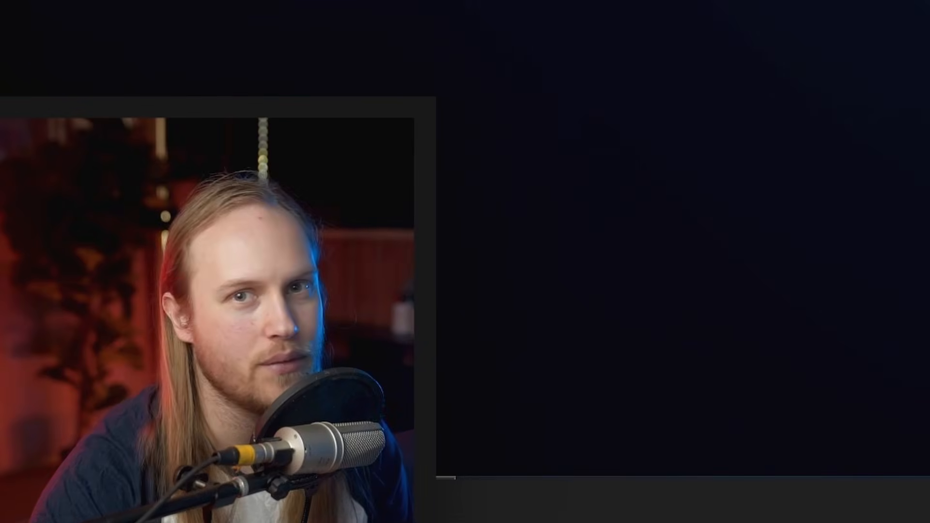
right_drag(435, 271, 434, 270)
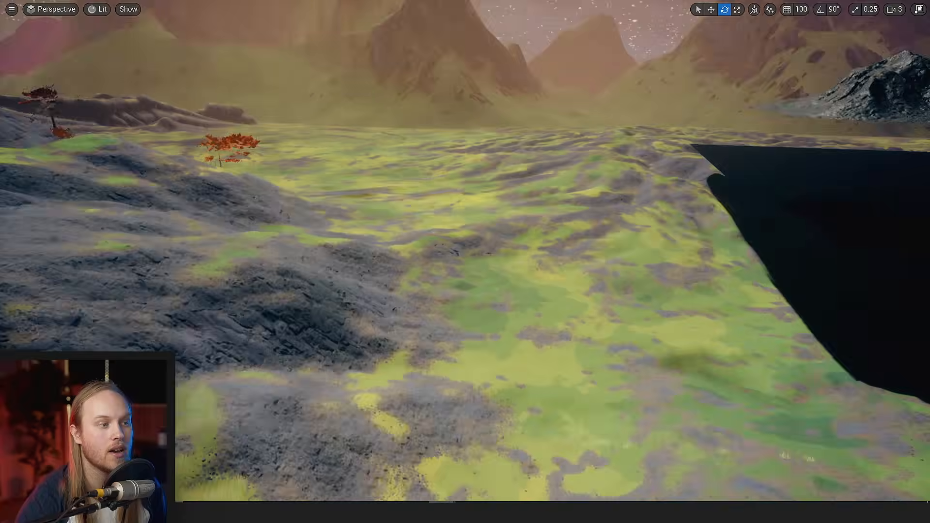
right_drag(453, 256, 454, 256)
key(r)
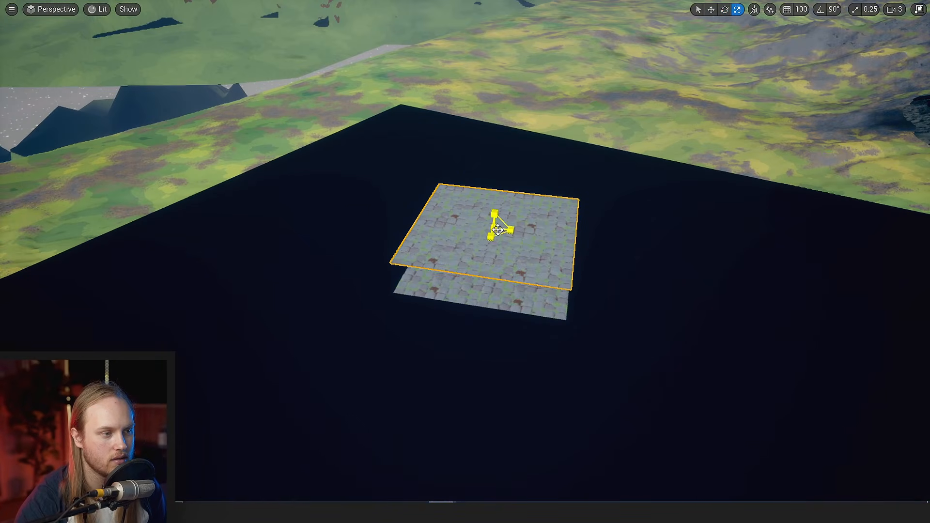
drag(494, 228, 465, 245)
key(w)
scroll(518, 205, up, 5)
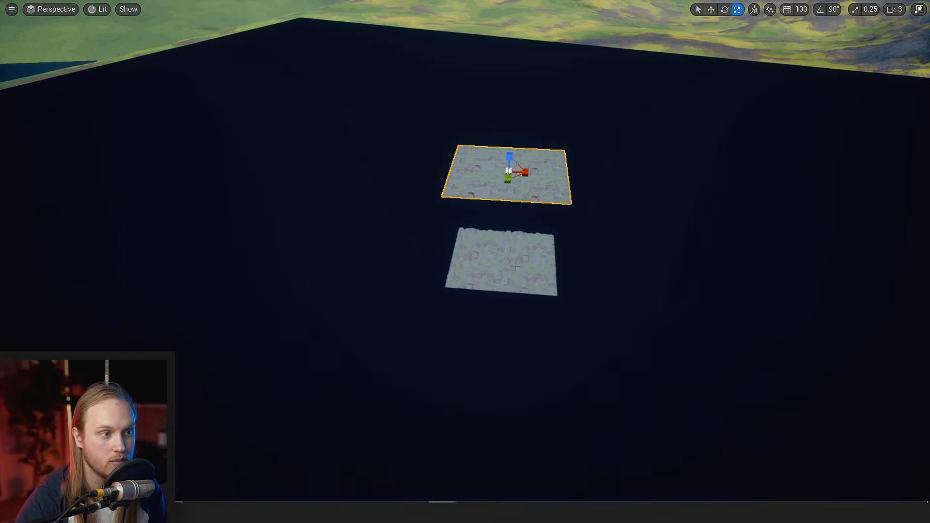
alt+drag(528, 171, 741, 112)
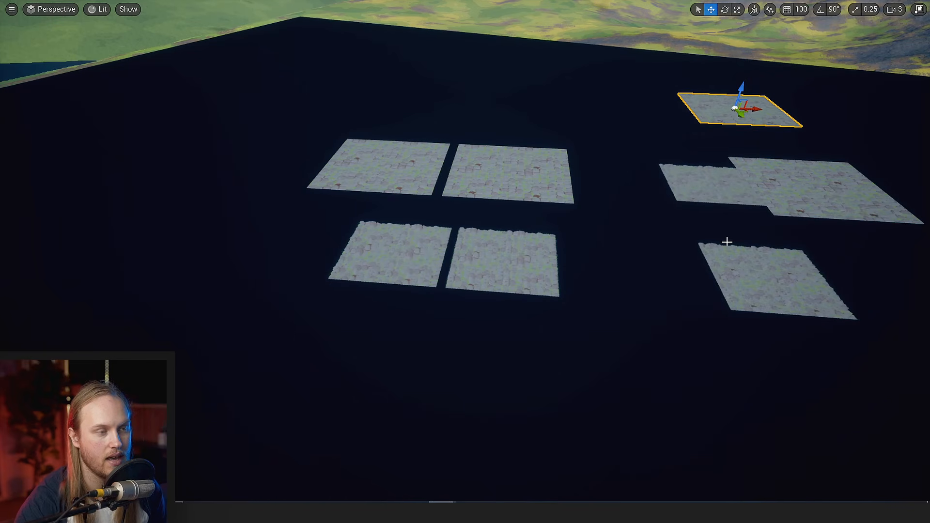
- Examine the copied cobblestone planes with the patches beneath them, and the grassy, rocky landscape hills
key(w)
right_drag(729, 241, 678, 296)
scroll(615, 286, down, 3)
key(w)
right_drag(511, 282, 542, 277)
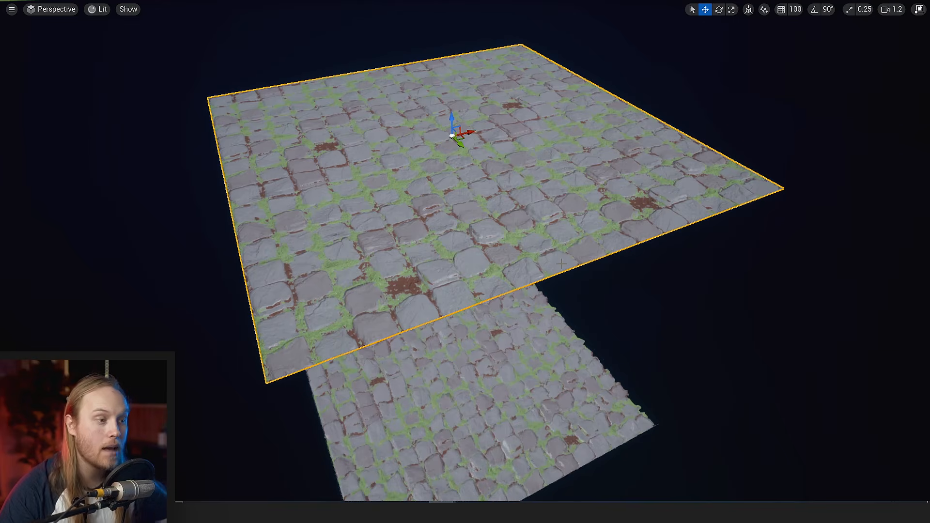
scroll(531, 270, down, 4)
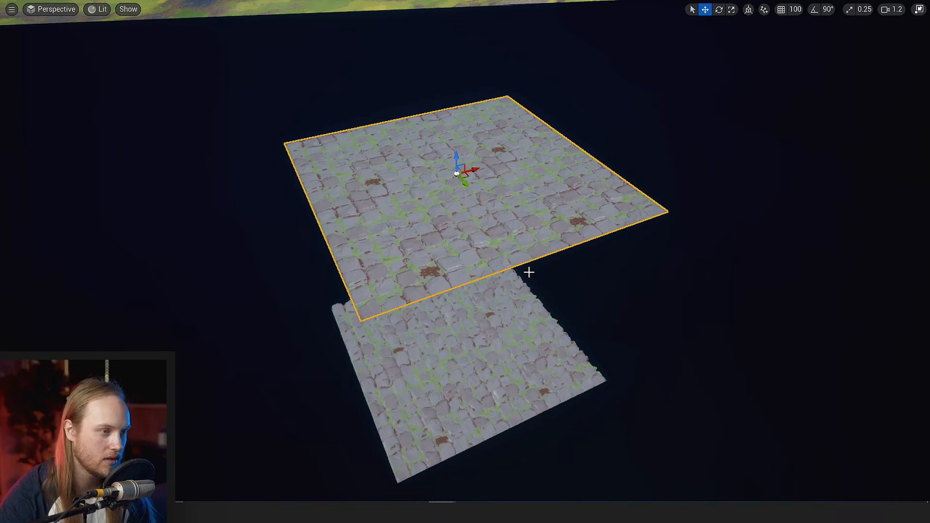
right_drag(529, 272, 365, 282)
key(w)
scroll(529, 272, up, 3)
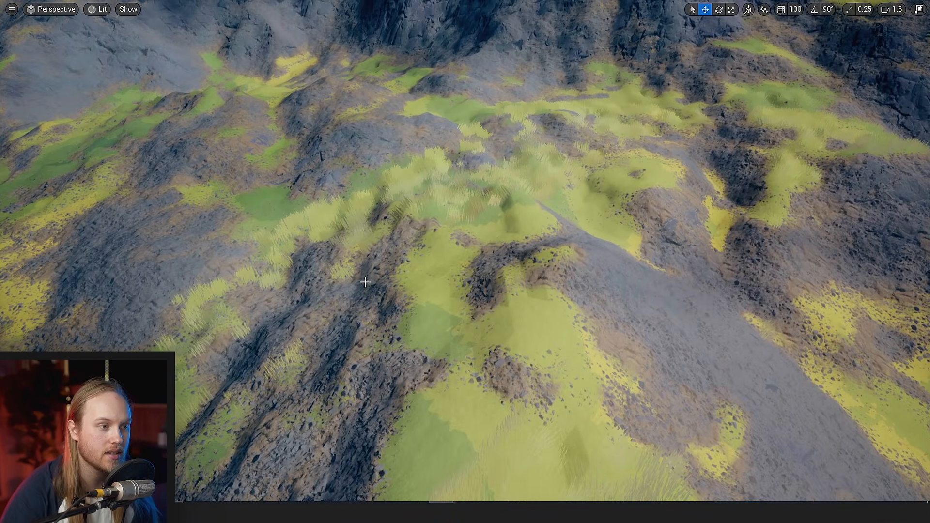
key(w)
right_drag(355, 367, 293, 344)
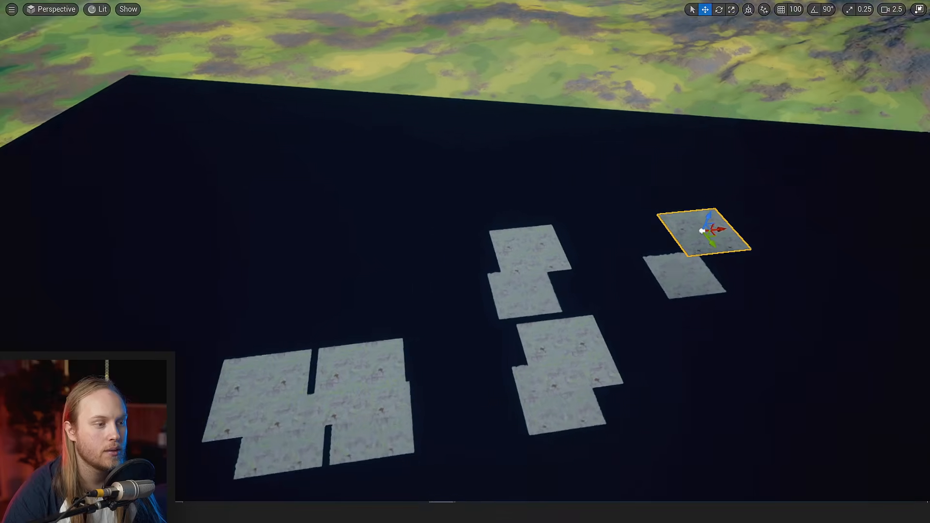
key(w)
right_drag(494, 290, 530, 301)
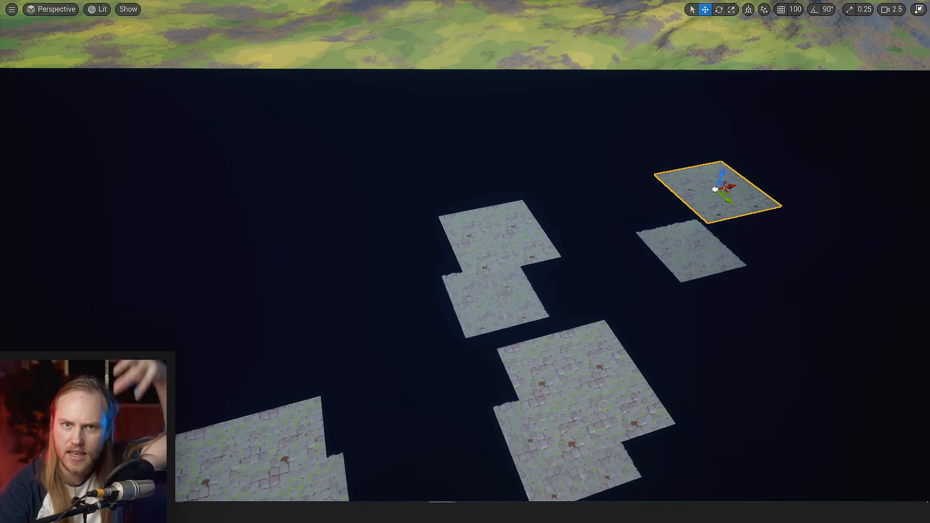
- Place another copy of the selected cobblestone plane beside it over the dark surface
right_drag(388, 294, 426, 307)
key(w)
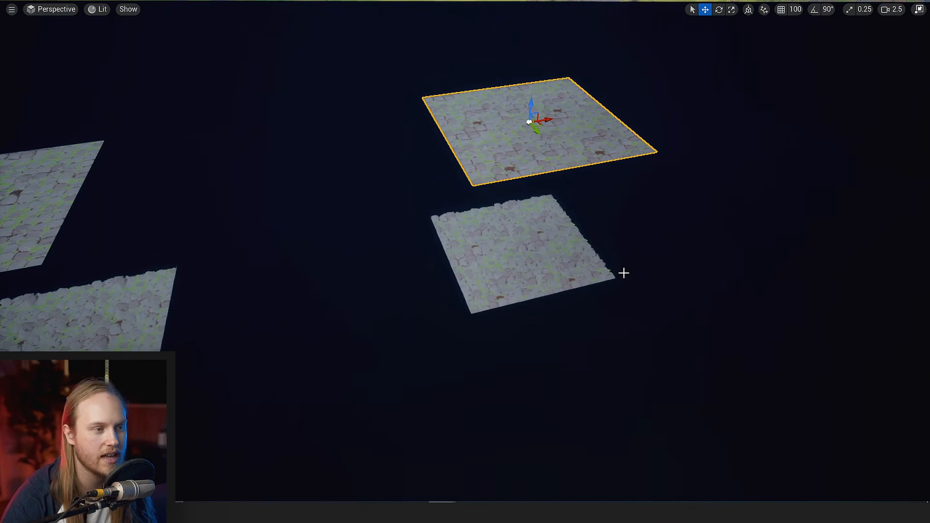
right_drag(624, 272, 645, 257)
key(w)
scroll(624, 272, down, 5)
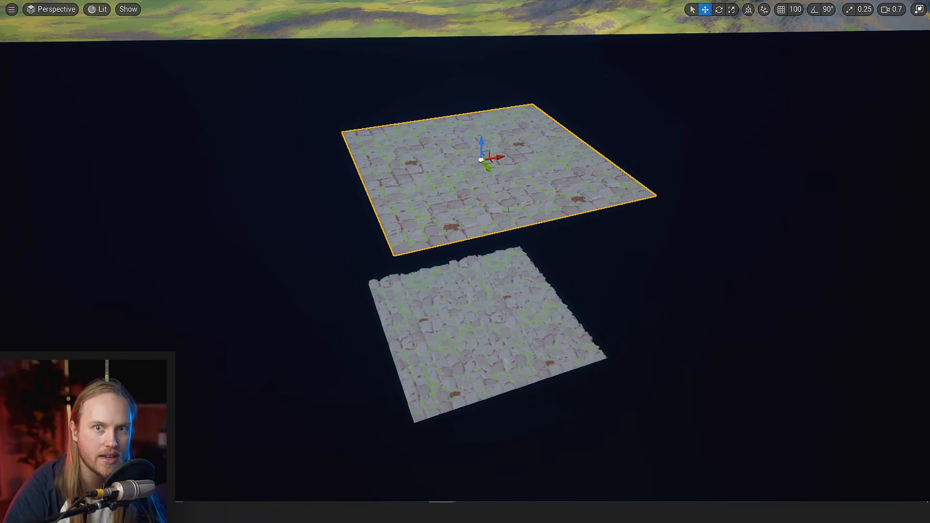
right_drag(508, 212, 487, 210)
key(s)
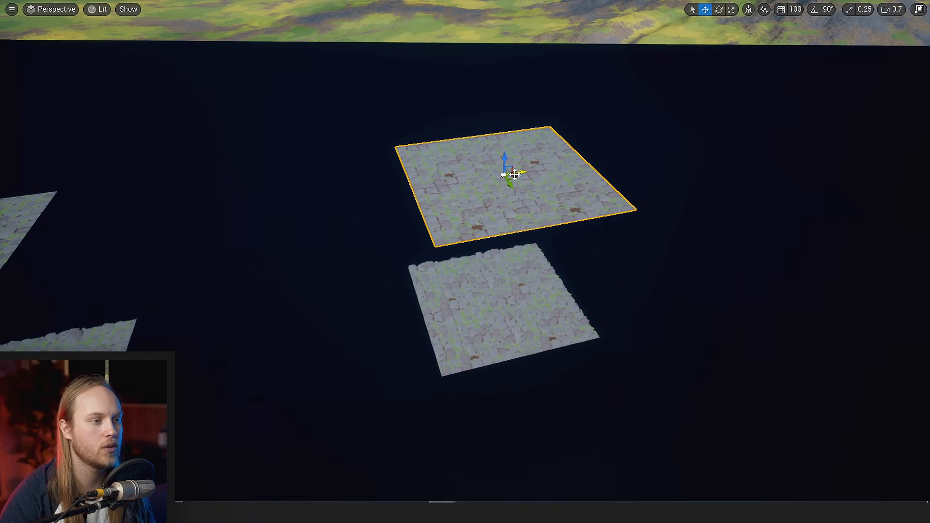
alt+drag(515, 175, 265, 122)
- Switch to the DEbugRVTTesto material and duplicate its Runtime Virtual Texture Sample node in the graph
mouse_move(442, 511)
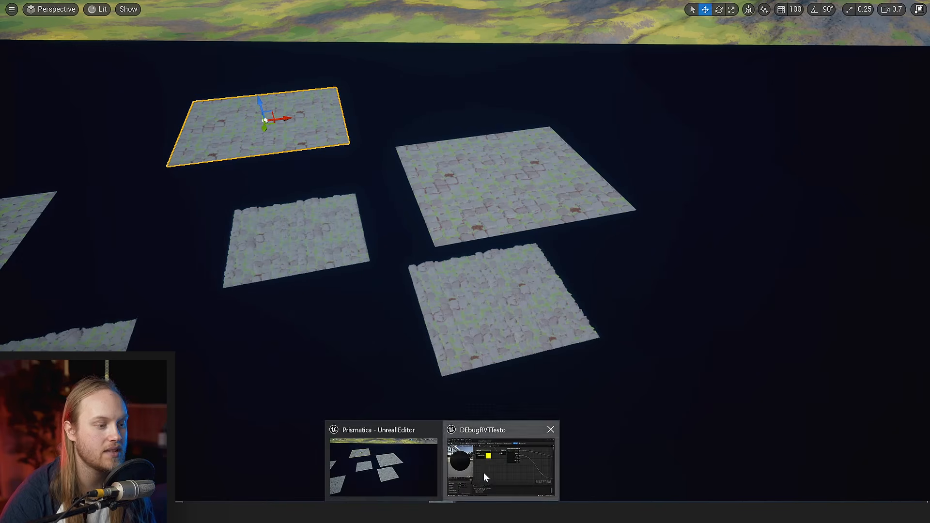
click(485, 470)
right_drag(458, 297, 396, 329)
click(379, 236)
right_drag(614, 268, 485, 376)
key(ctrl+v)
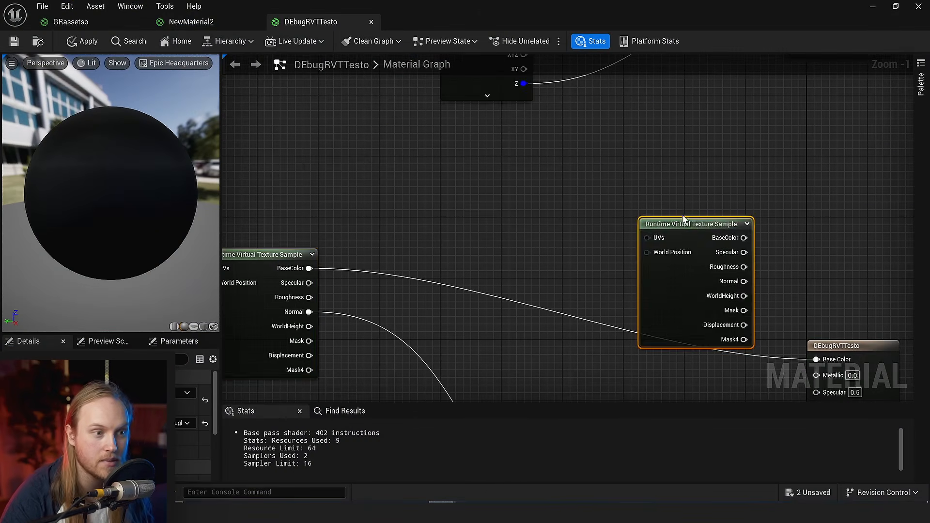
- Place the duplicated Runtime Virtual Texture Sample node in open graph space and inspect its output pins
right_drag(690, 256, 466, 236)
scroll(467, 236, up, 1)
drag(467, 236, 353, 140)
click(540, 217)
right_drag(540, 216, 556, 283)
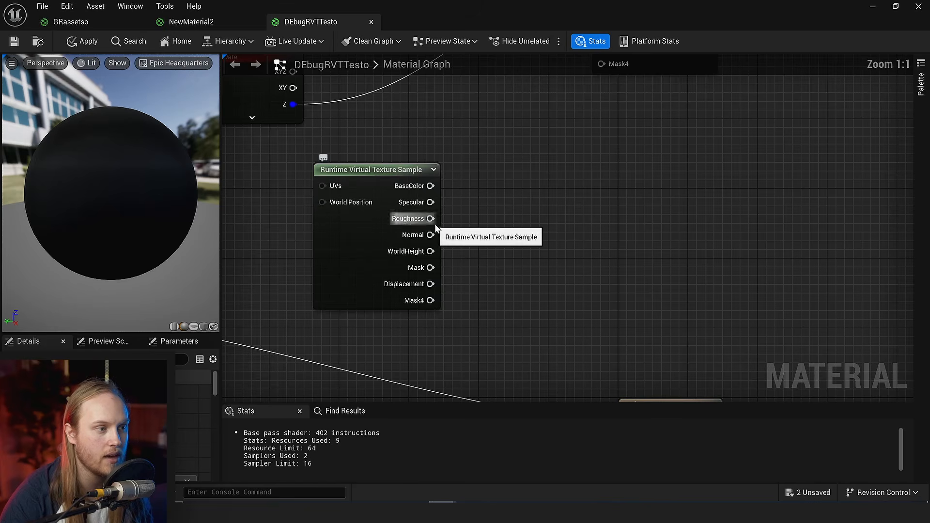
scroll(435, 224, up, 3)
drag(432, 217, 699, 193)
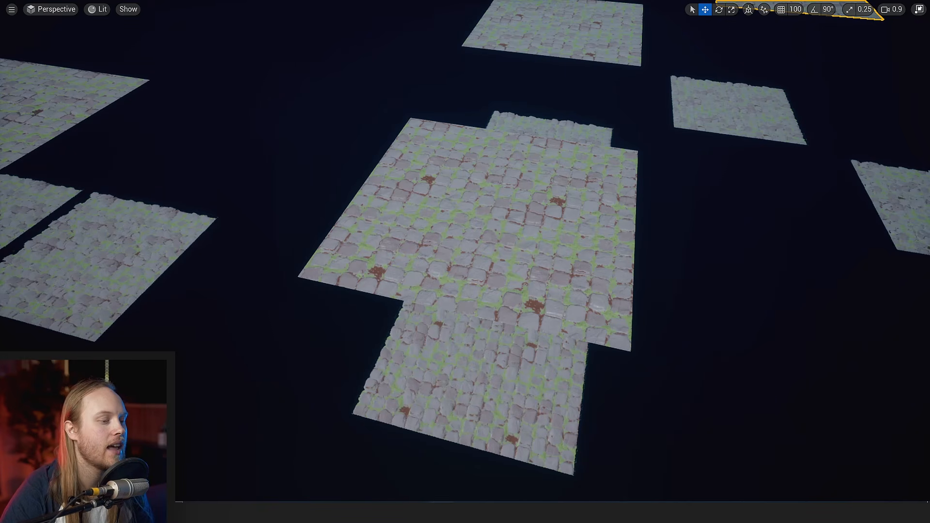
- Switch to the GRassetso material and examine the Runtime Virtual Texture Sample connections in its graph
click(491, 479)
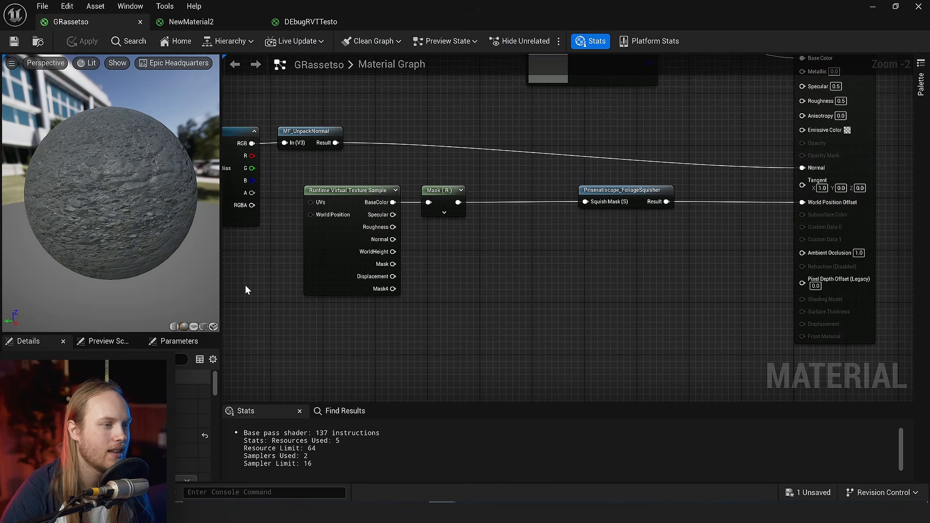
right_drag(337, 324, 557, 332)
right_drag(274, 271, 399, 274)
right_drag(671, 285, 386, 328)
right_drag(676, 316, 616, 283)
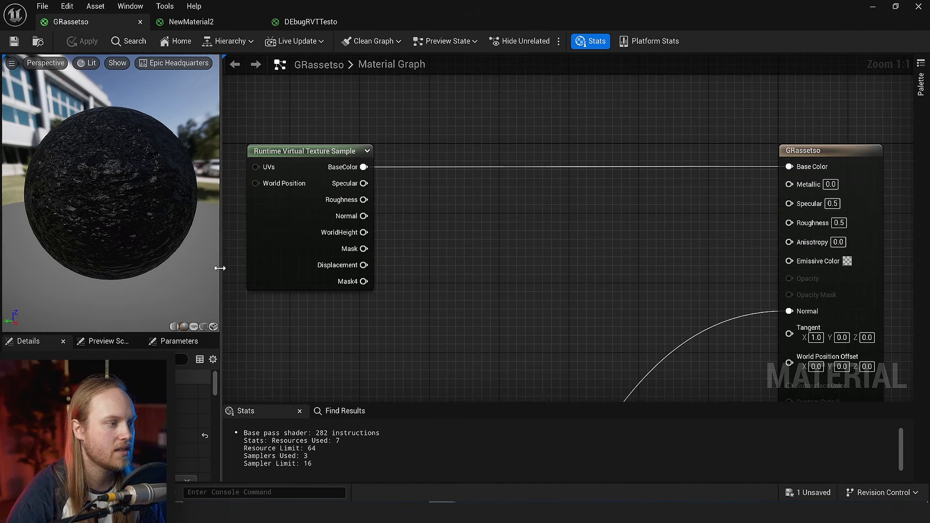
- Widen the GRassetso graph area and select the Runtime Virtual Texture Sample node feeding Base Color
drag(219, 266, 183, 273)
right_drag(410, 254, 432, 265)
click(254, 238)
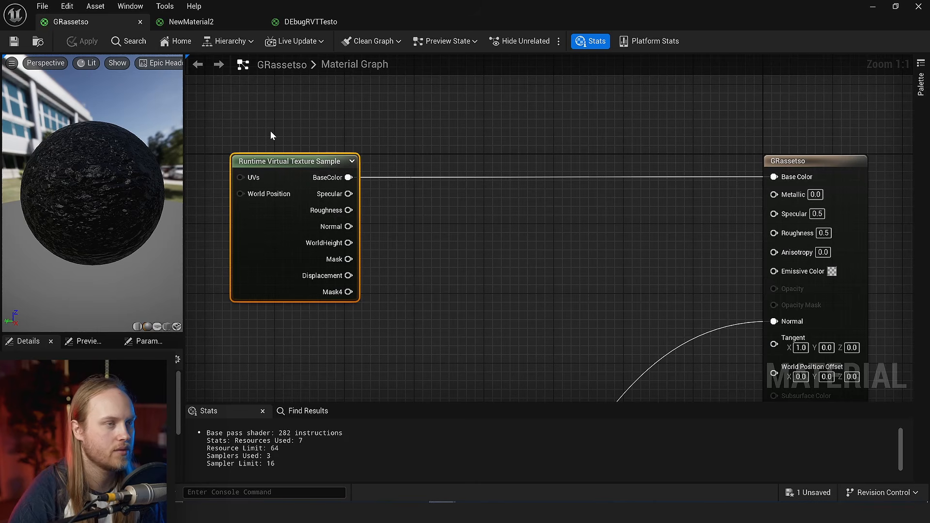
right_drag(271, 131, 340, 140)
click(340, 140)
right_drag(282, 242, 350, 228)
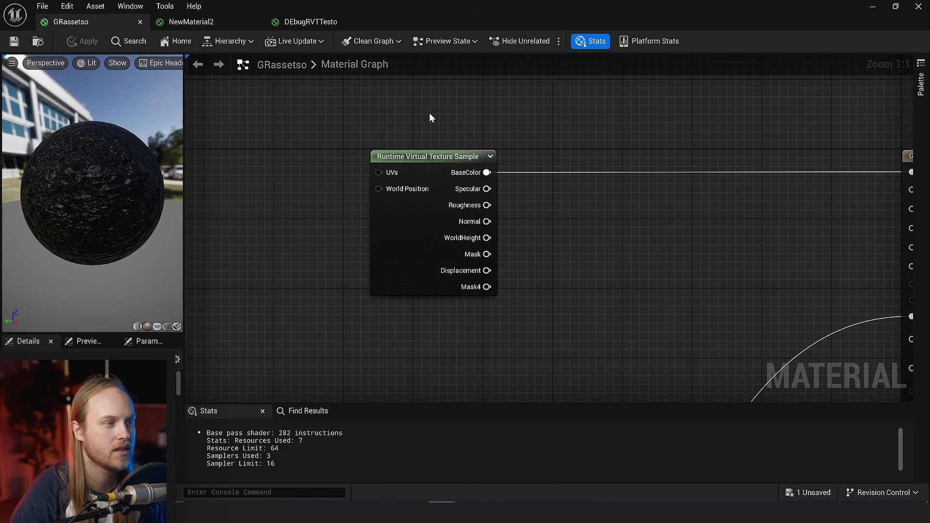
drag(429, 118, 398, 247)
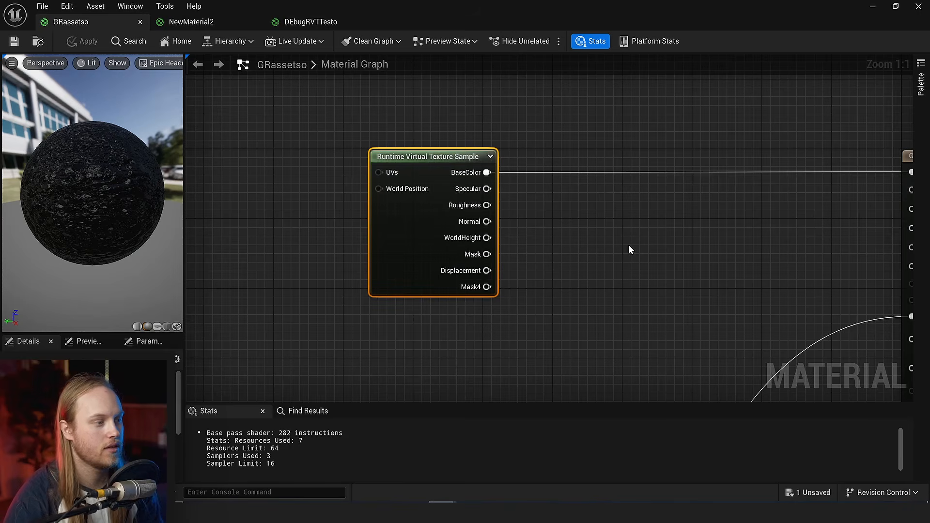
right_drag(630, 249, 590, 255)
drag(351, 257, 327, 260)
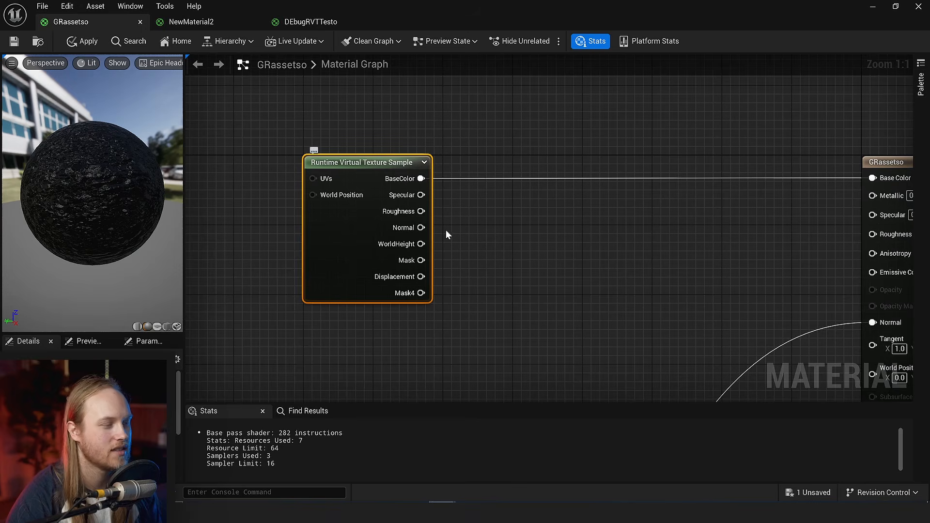
right_drag(446, 229, 462, 280)
click(432, 102)
key(t)
click(463, 117)
drag(509, 217, 532, 193)
key(Delete)
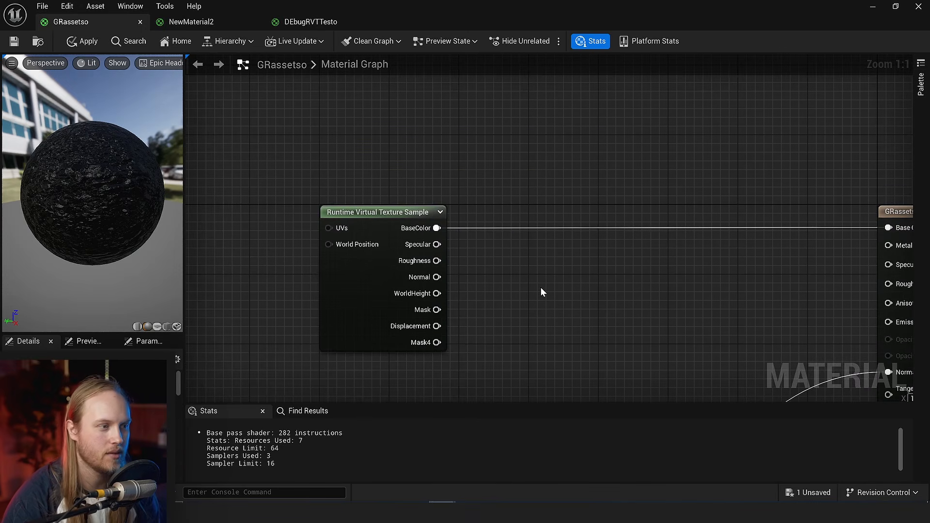
right_drag(541, 287, 508, 236)
click(333, 231)
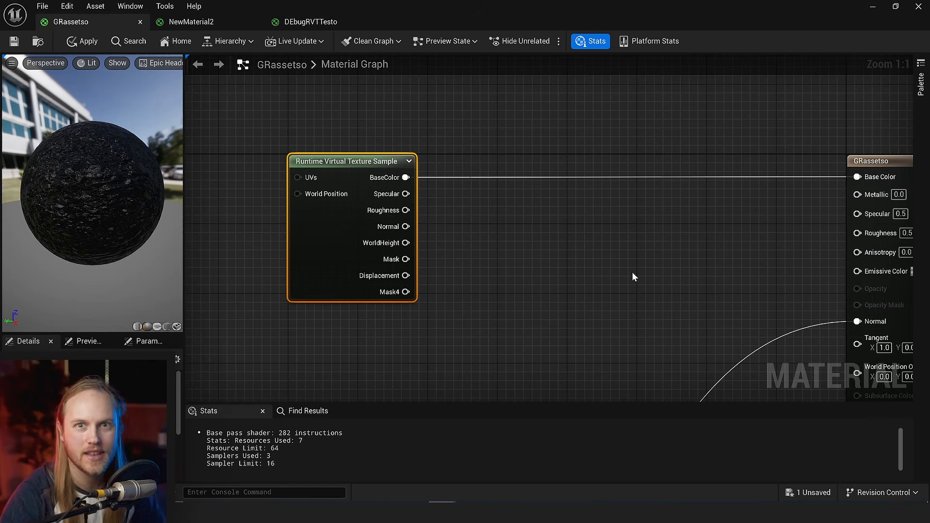
- Examine the Runtime Virtual Texture Sample outputs in GRassetso and the material's shader stats
right_drag(600, 267, 560, 225)
click(553, 219)
right_drag(305, 171, 301, 195)
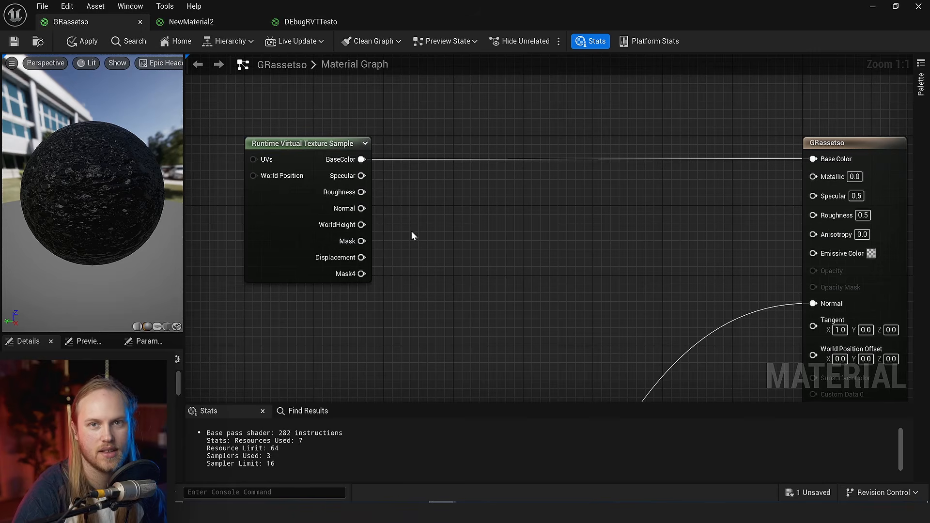
right_drag(396, 234, 378, 240)
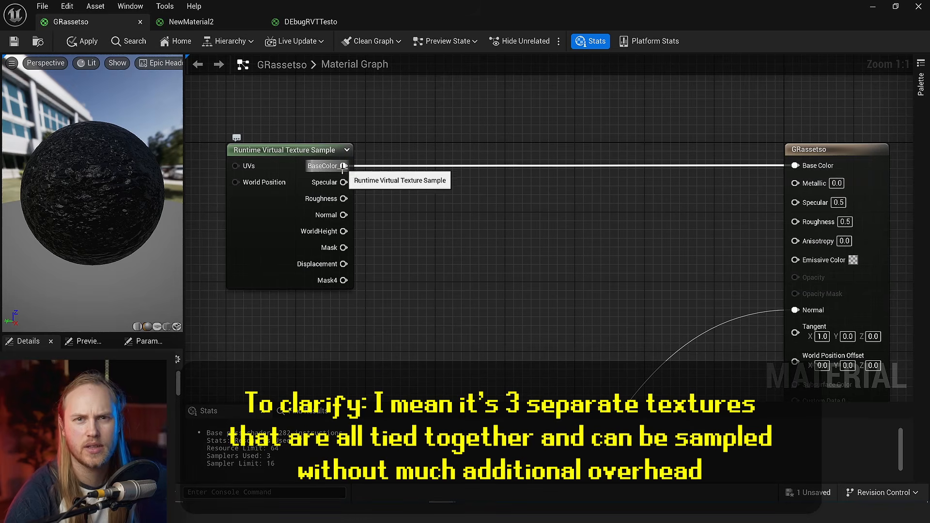
right_drag(388, 206, 374, 208)
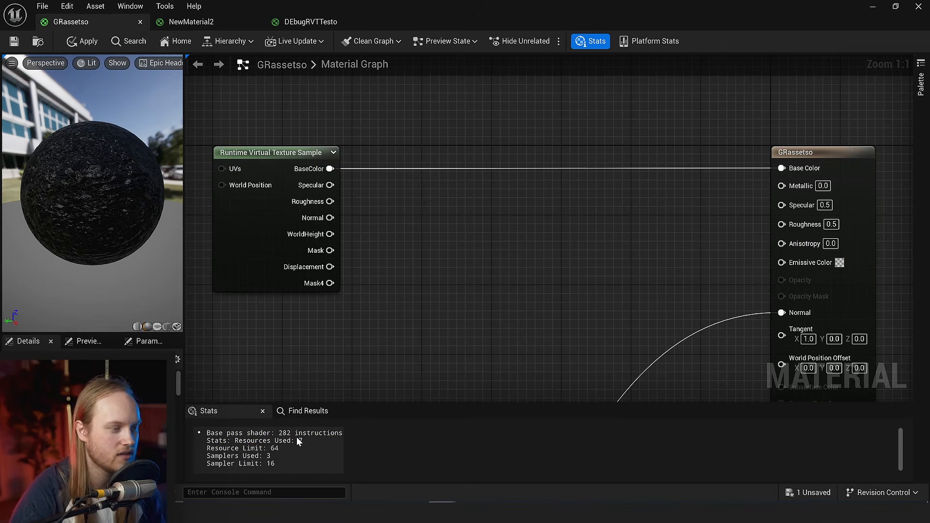
right_drag(403, 271, 480, 265)
right_drag(411, 164, 360, 194)
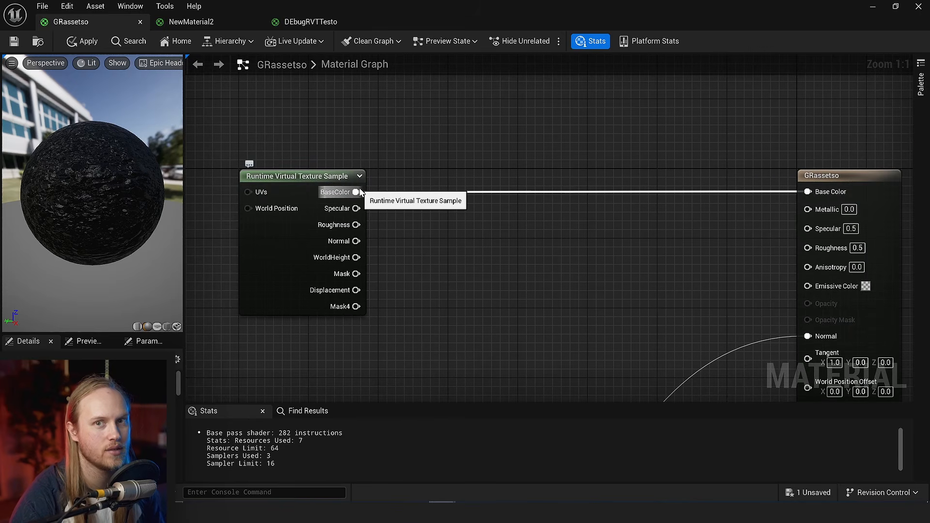
- Combine the sample's BaseColor and Specular outputs with an Add node feeding the material's Base Color, and save the material
drag(360, 192, 475, 138)
text(ad)
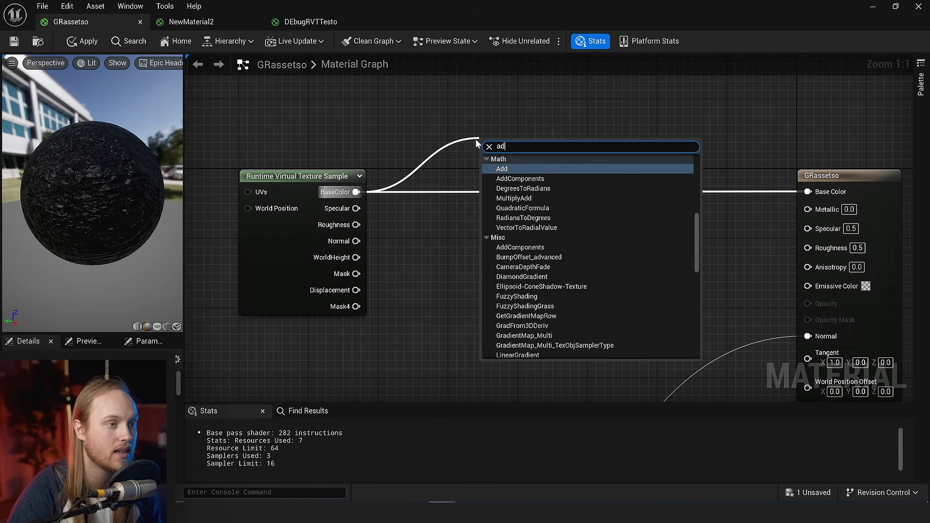
key(Return)
drag(356, 208, 682, 194)
right_drag(581, 232, 677, 205)
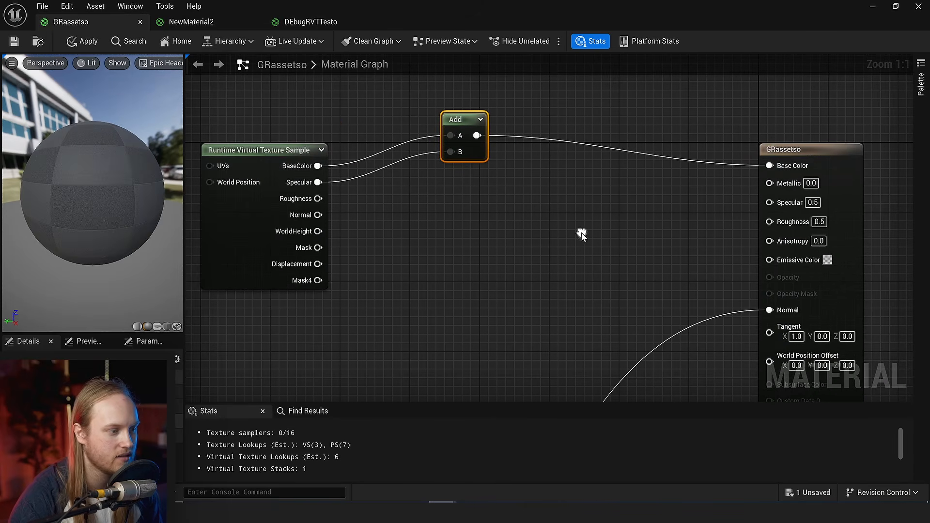
right_drag(509, 272, 453, 302)
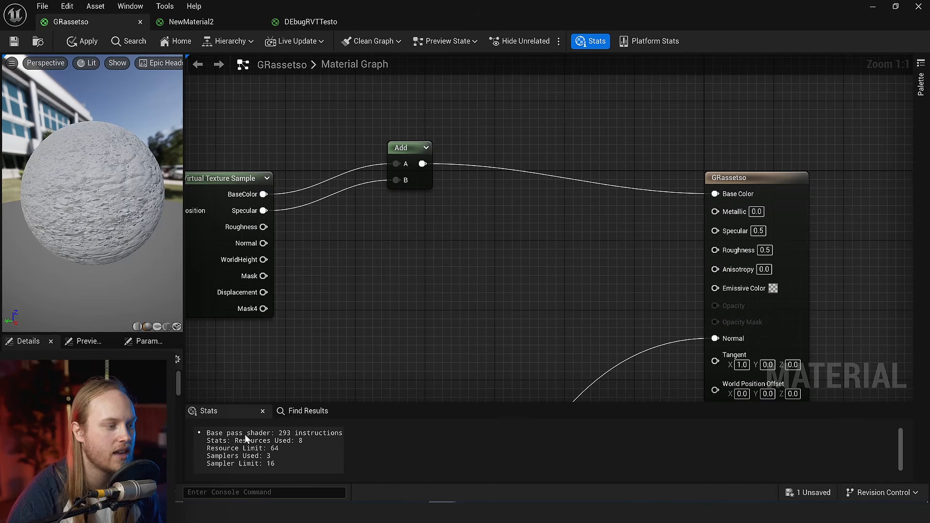
key(ctrl+s)
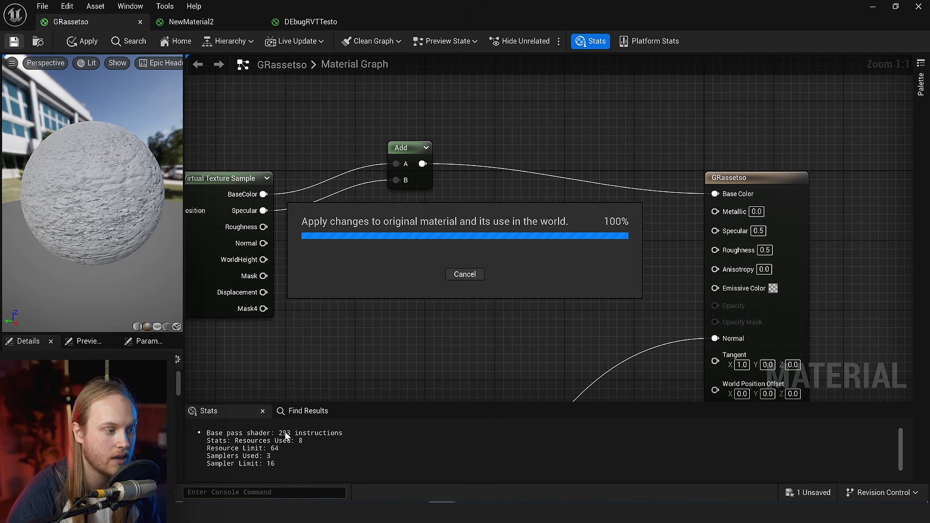
- Duplicate the Add node, chain it after the first with the sample's Roughness as input B, feed Base Color, and save
right_drag(343, 285, 376, 267)
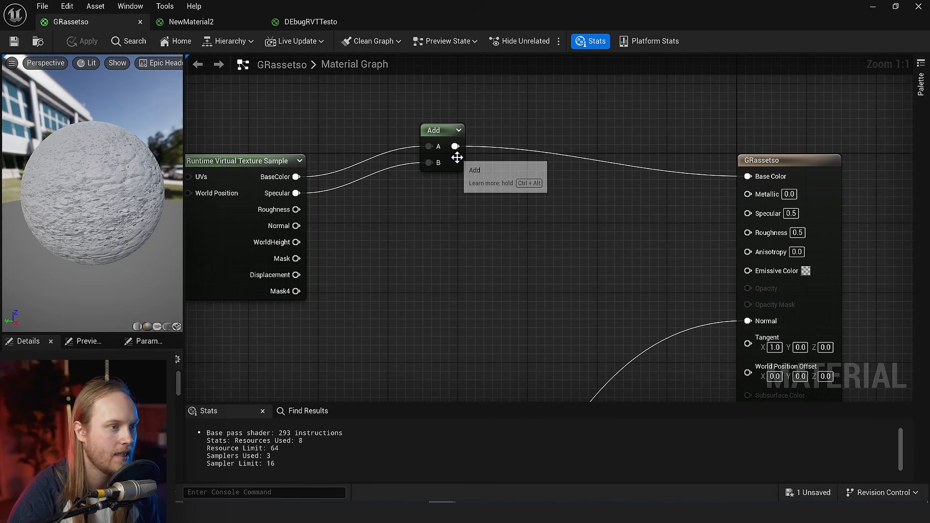
click(453, 153)
key(ctrl+d)
drag(296, 209, 361, 252)
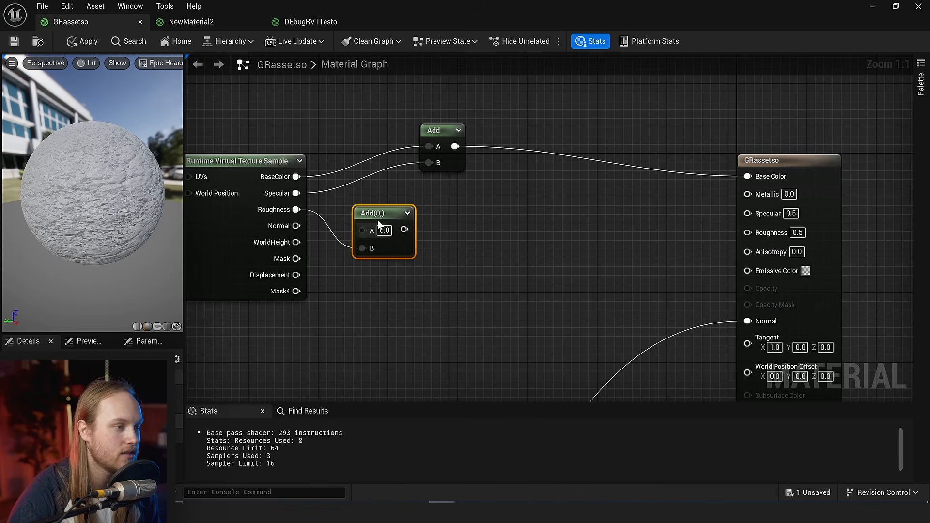
drag(376, 217, 532, 184)
drag(455, 146, 520, 196)
key(ctrl+s)
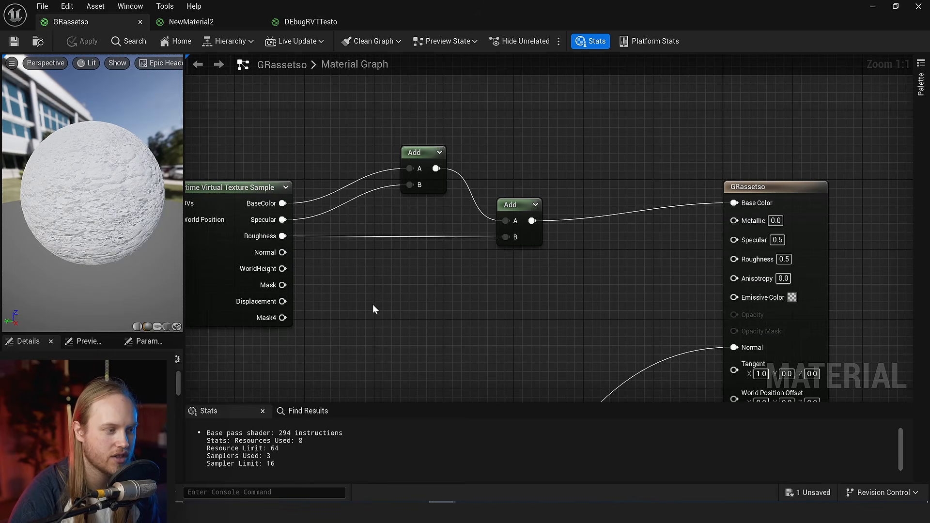
- Chain a third Add node that brings in the sample's Mask output, connect it to Base Color, and save the material
mouse_move(363, 293)
right_down()
mouse_move(366, 302)
mouse_move(363, 278)
right_up()
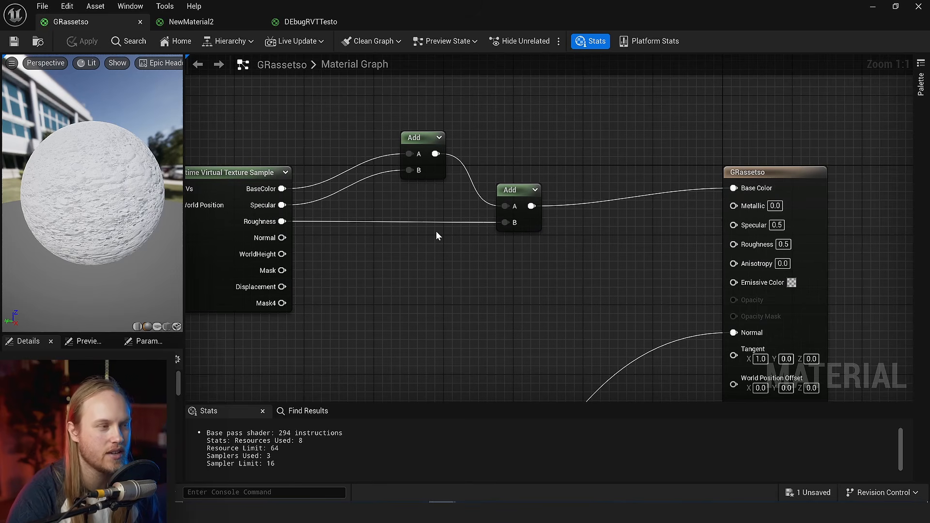
right_drag(463, 292, 436, 291)
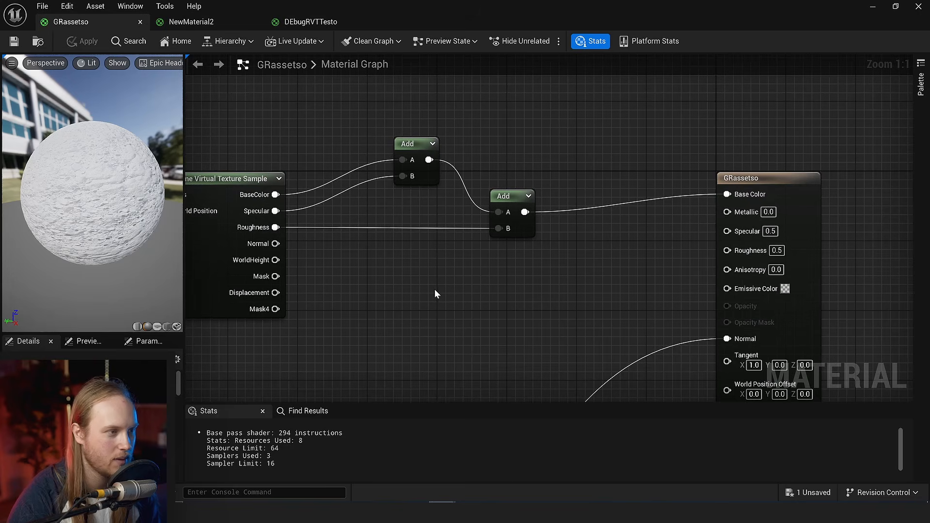
click(509, 218)
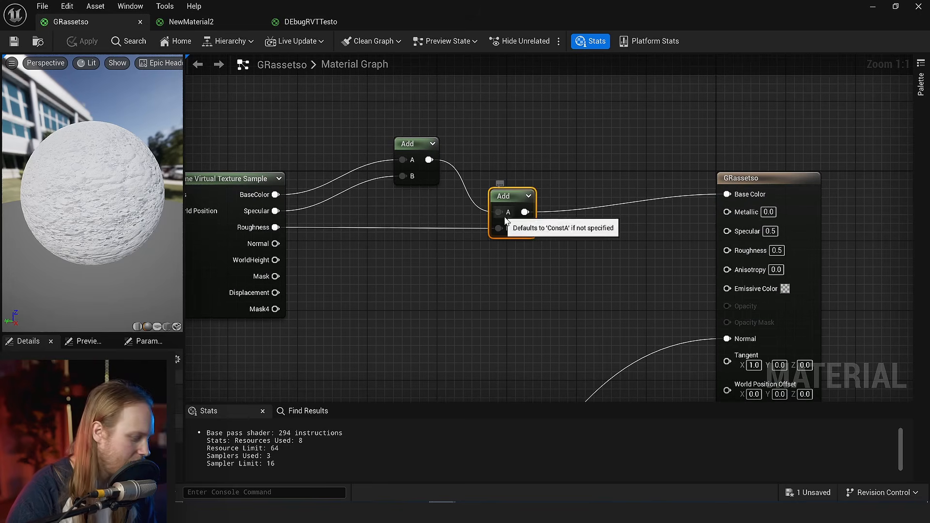
key(ctrl+d)
drag(527, 212, 544, 265)
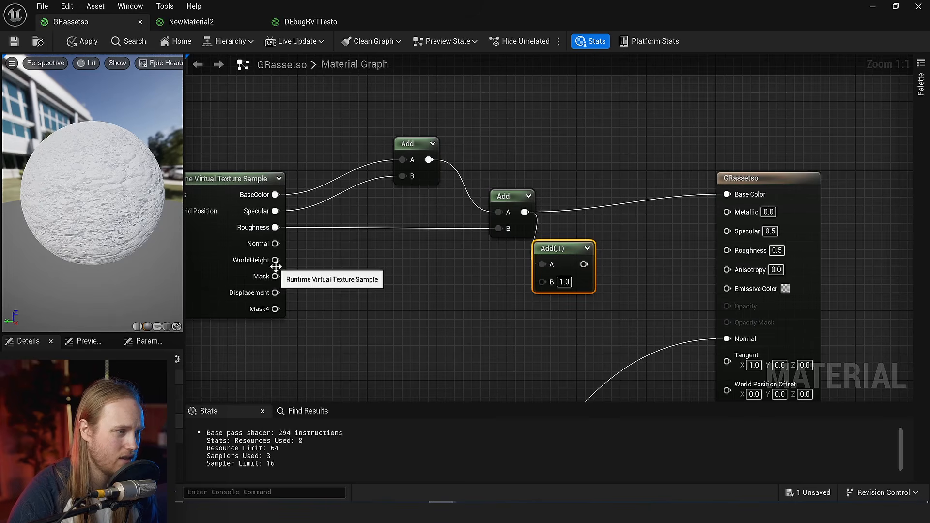
drag(275, 277, 542, 285)
drag(565, 248, 727, 195)
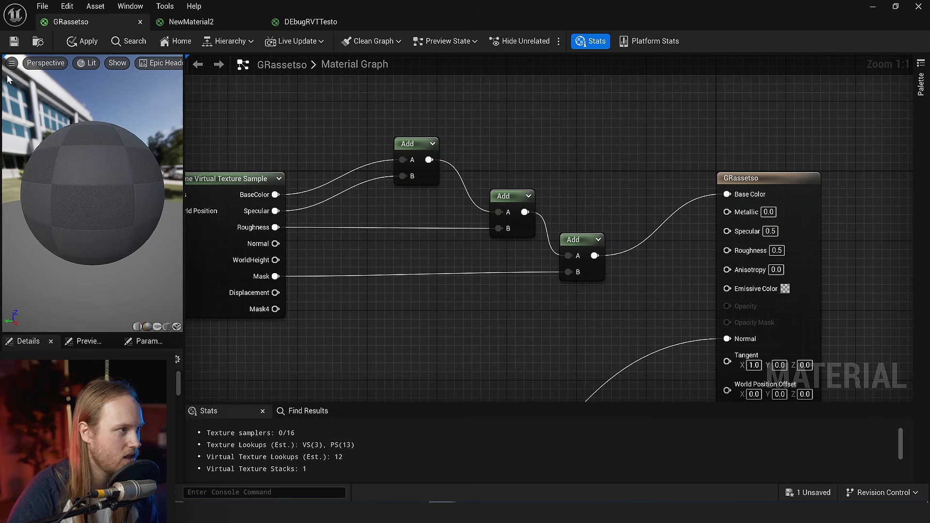
click(15, 43)
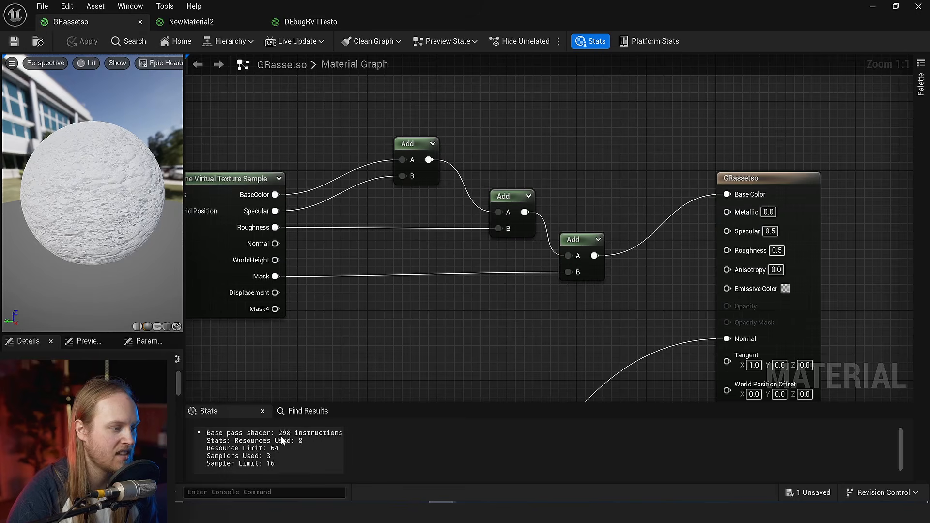
- Review the shader stats with the Runtime Virtual Texture Sample node detached from the chain of Add nodes
right_drag(407, 284, 448, 305)
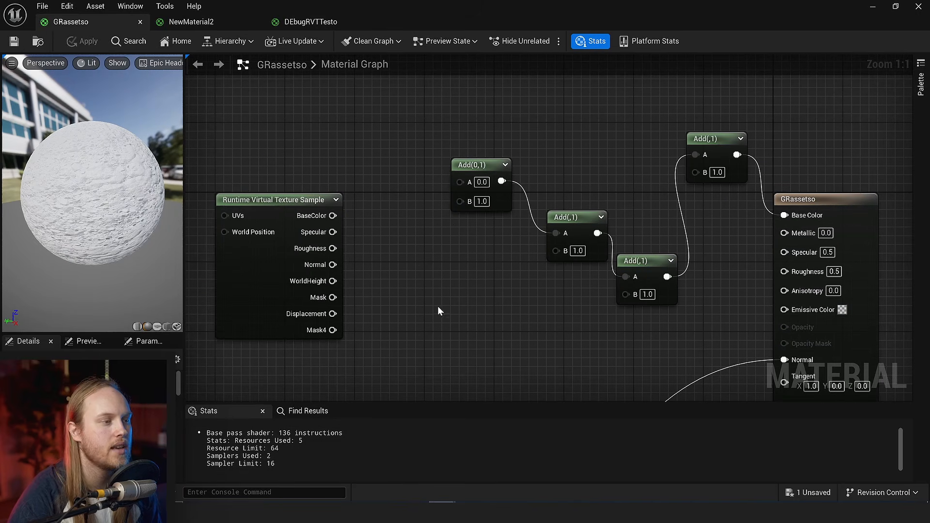
right_drag(418, 327, 430, 278)
right_drag(424, 196, 417, 216)
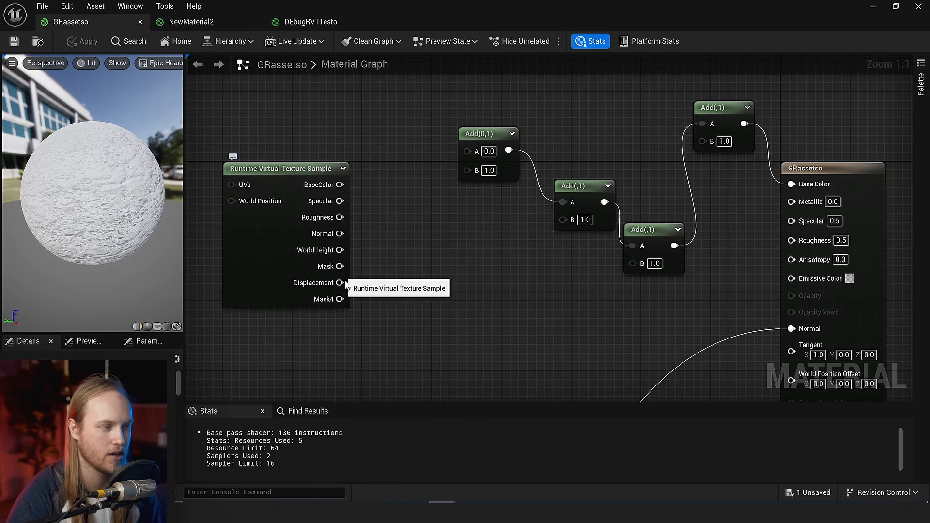
right_drag(420, 283, 388, 283)
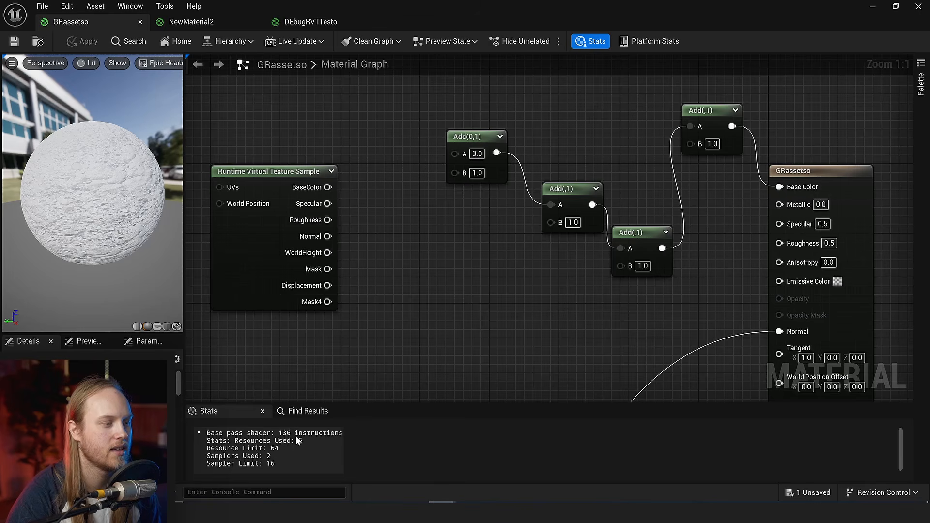
right_drag(562, 202, 559, 244)
right_drag(447, 255, 439, 206)
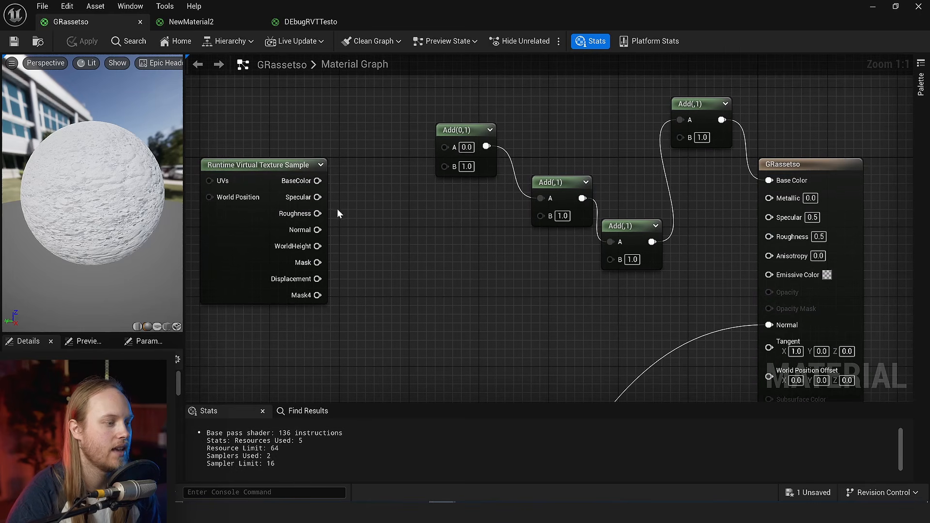
right_drag(430, 255, 436, 276)
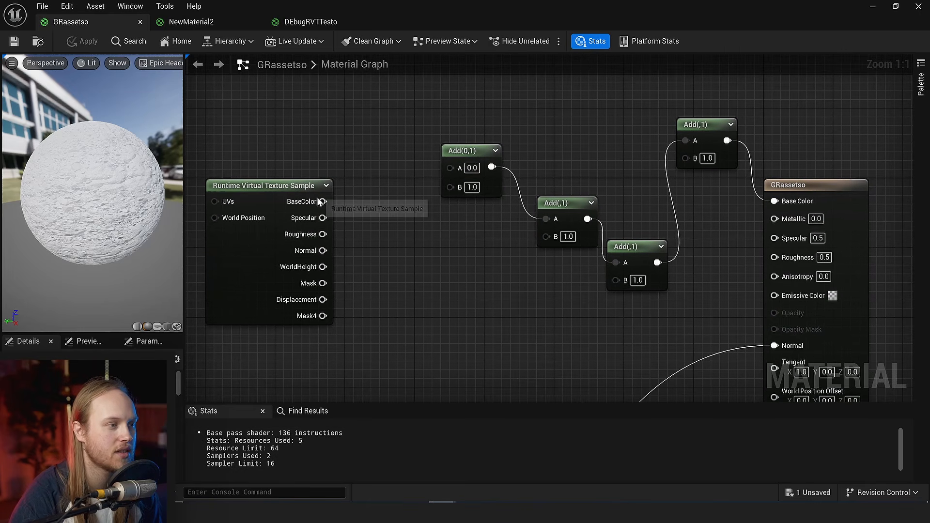
- Connect the sample's BaseColor output directly to the material's Base Color input, bypassing the Add nodes, and reposition the sample node
drag(323, 202, 789, 199)
drag(269, 283, 324, 326)
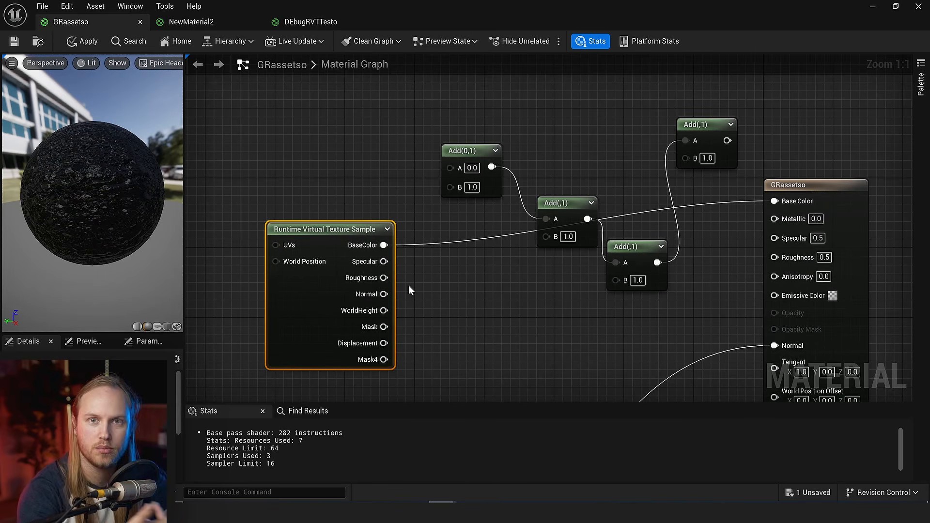
right_drag(437, 276, 392, 245)
click(393, 245)
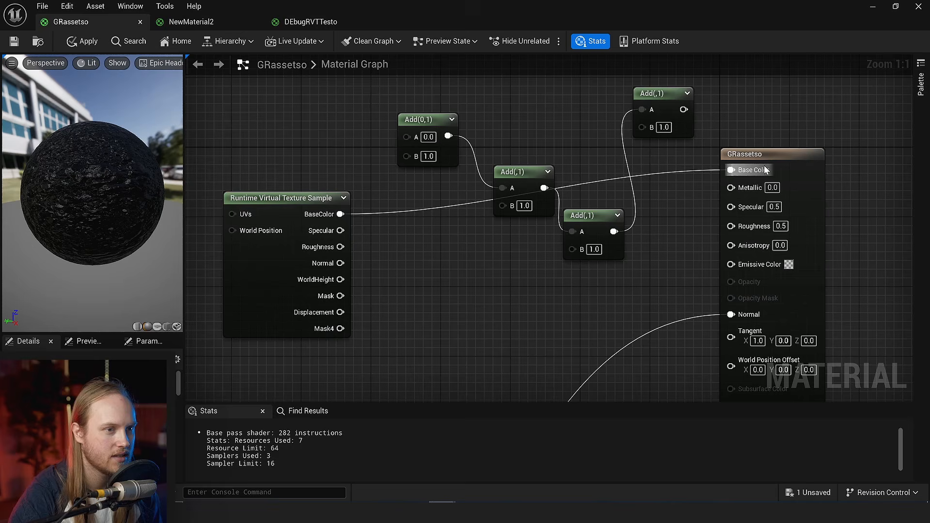
- Break and restore the BaseColor link to compare shader stats, and switch the material's Base Color input to the sample's Specular output
alt+click(731, 170)
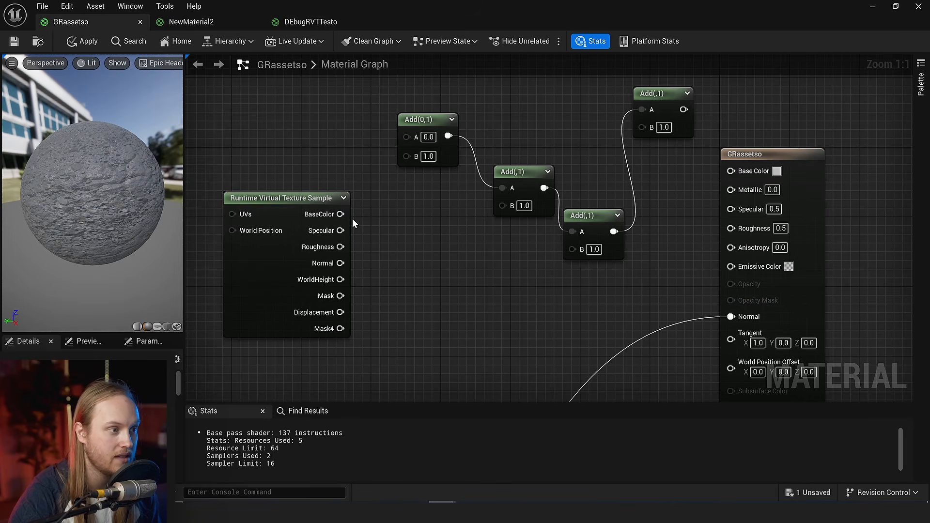
drag(340, 214, 731, 170)
drag(287, 284, 261, 266)
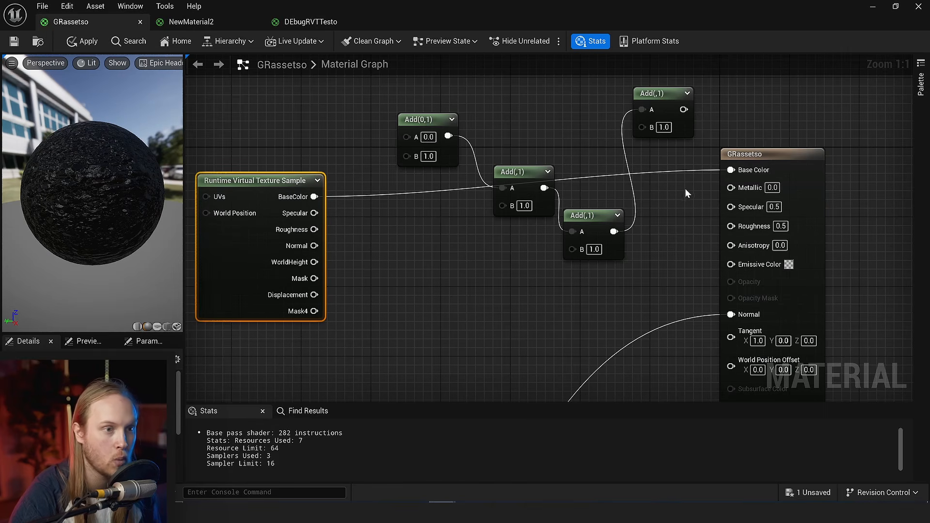
alt+click(315, 197)
drag(314, 213, 730, 170)
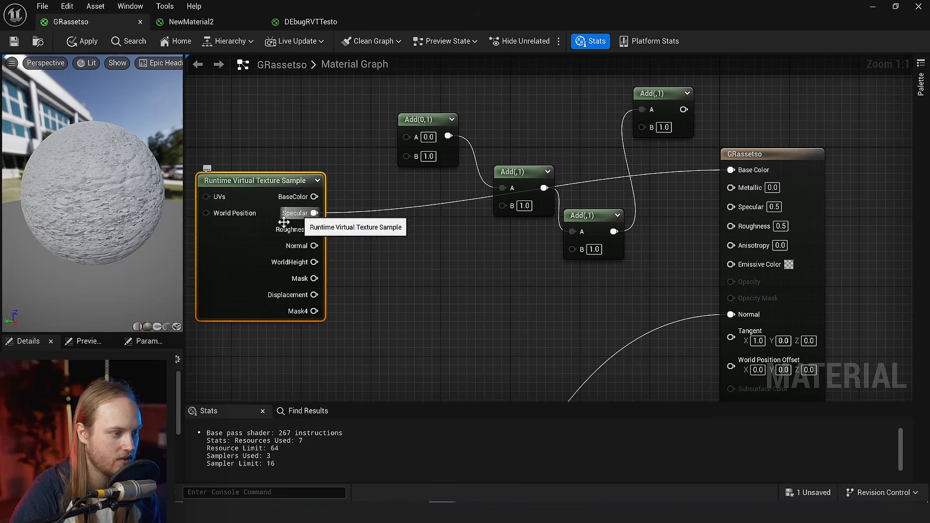
- Clear the leftover Add nodes and place a duplicate of the Runtime Virtual Texture Sample node directly above the original
right_drag(387, 240, 404, 279)
click(412, 263)
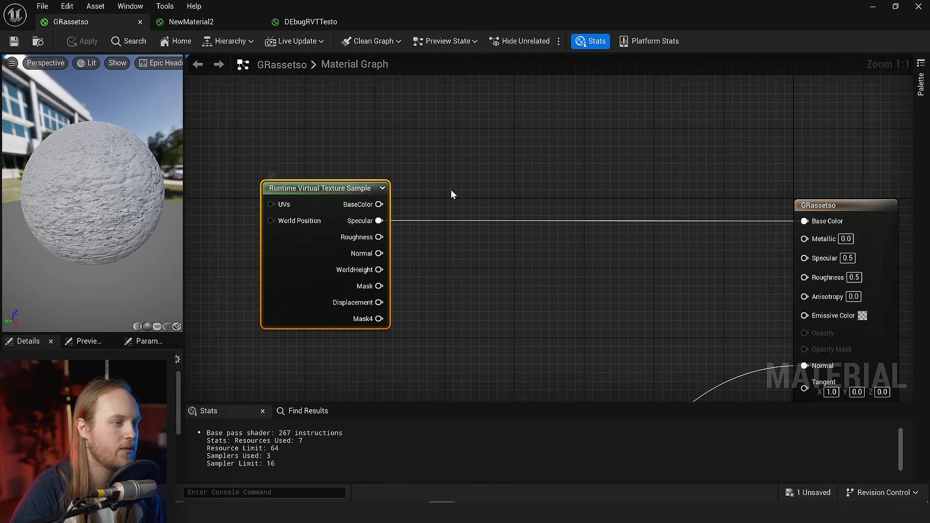
right_drag(451, 189, 494, 292)
key(ctrl+d)
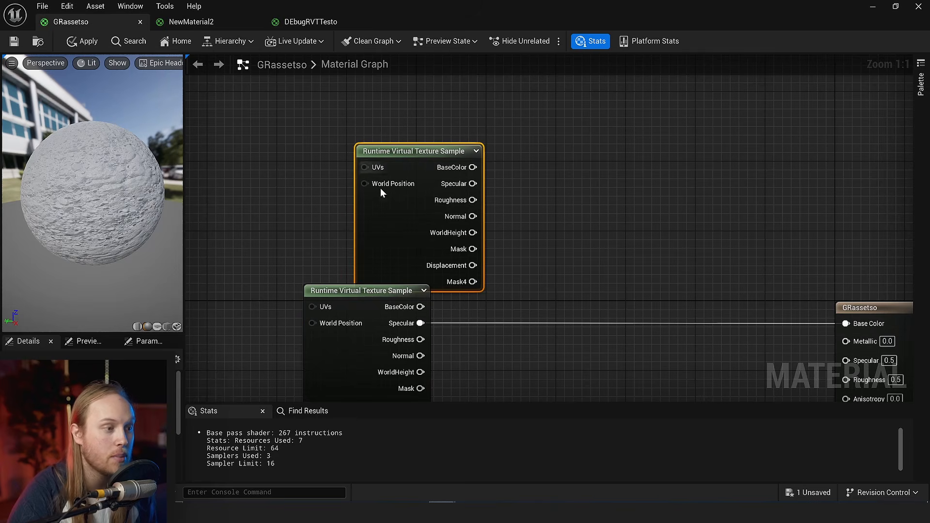
drag(388, 254, 328, 228)
right_drag(510, 258, 476, 223)
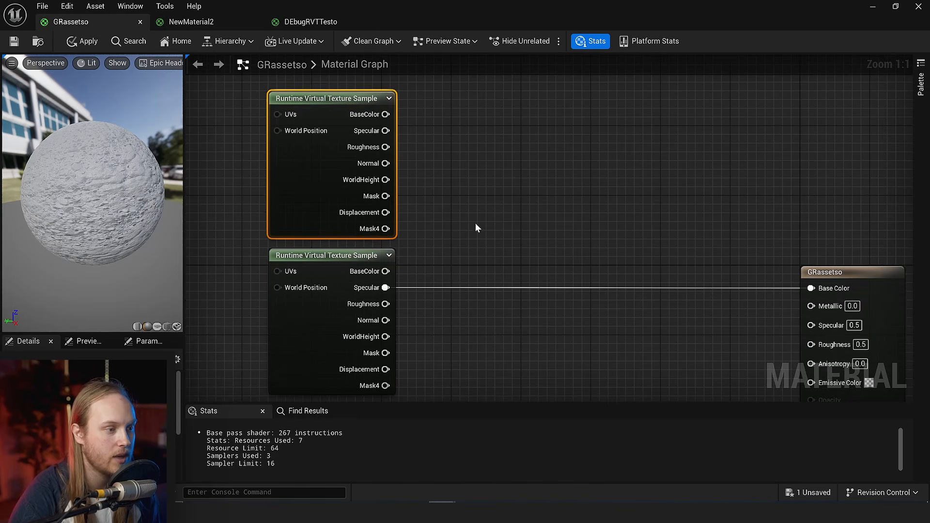
click(475, 223)
- Add the upper sample's BaseColor to the lower sample's Specular, feed the sum into Base Color, and apply the material changes
drag(384, 116, 605, 230)
text(add)
key(Return)
drag(386, 287, 811, 288)
right_drag(598, 326, 604, 285)
click(604, 286)
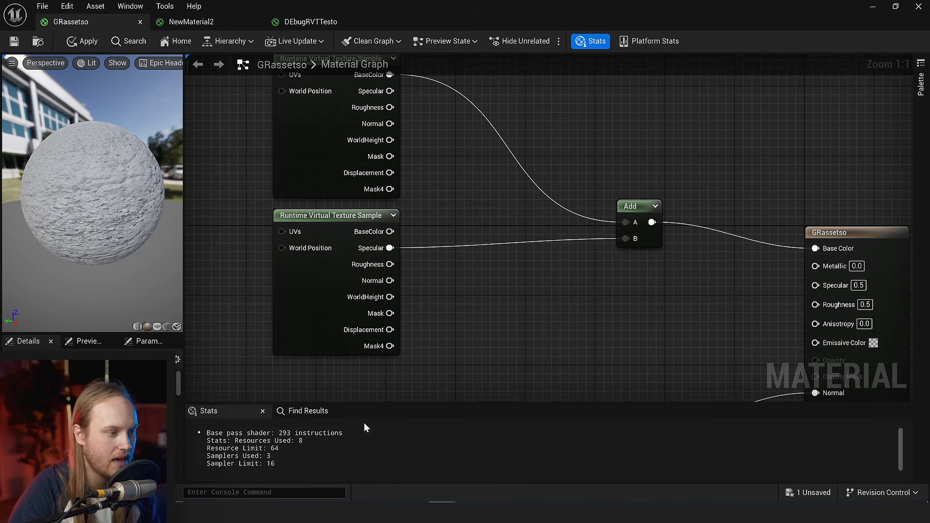
right_drag(500, 319, 468, 331)
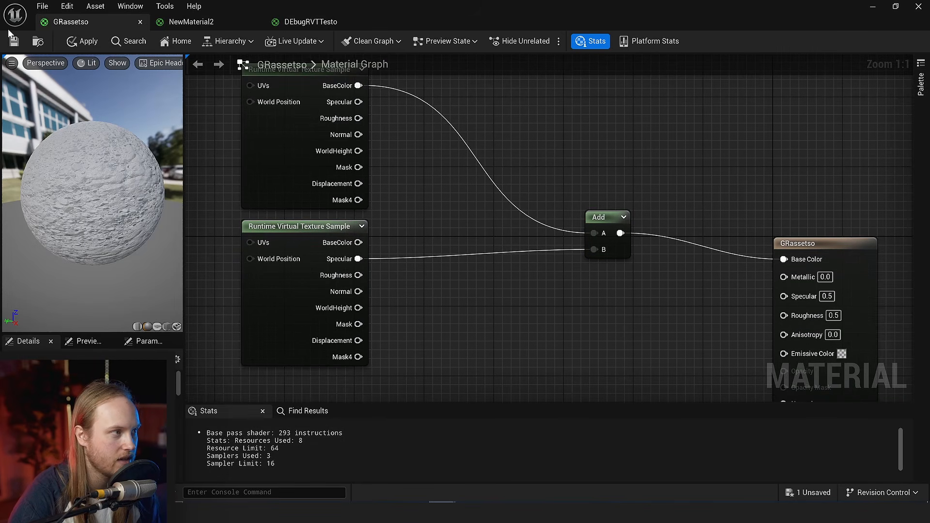
click(82, 41)
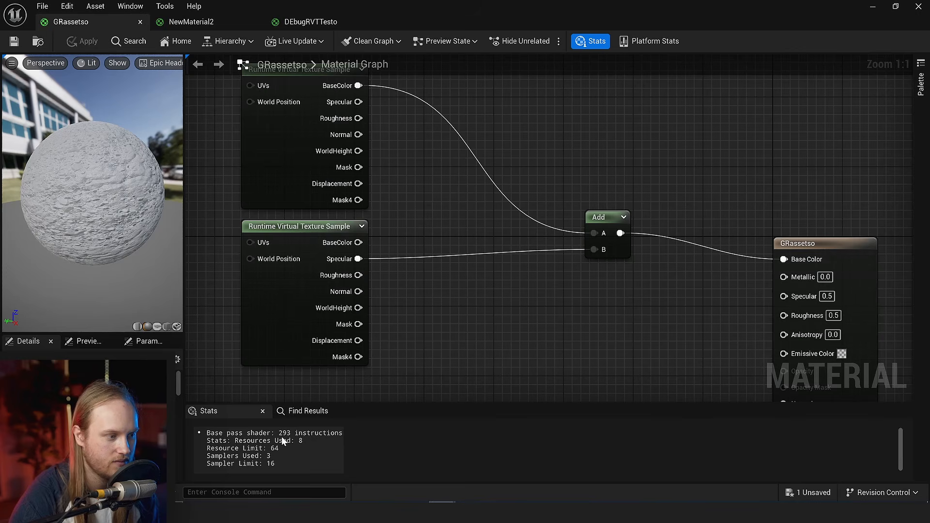
- Rewire the Add node's B input to the upper sample's Specular output and save the material
right_drag(555, 247, 498, 256)
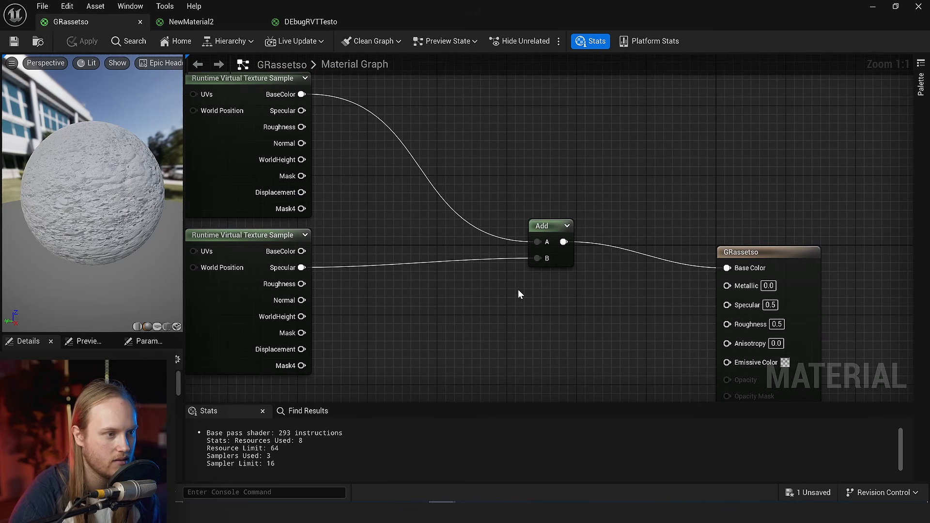
drag(302, 111, 538, 260)
right_click(430, 166)
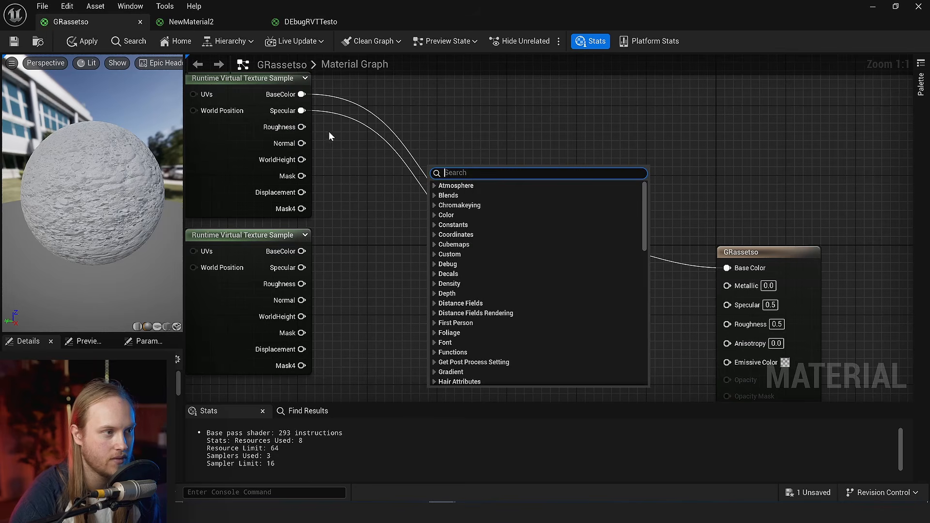
right_drag(331, 143, 418, 185)
key(ctrl+s)
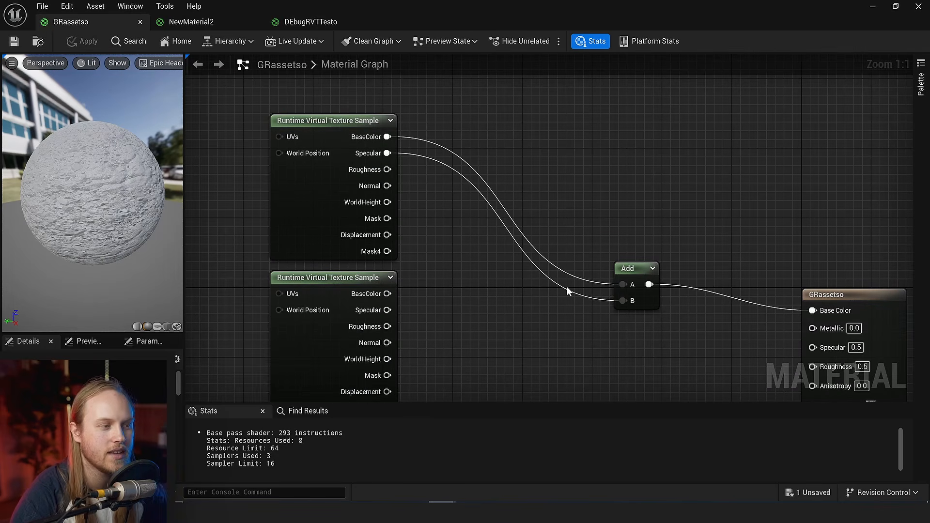
- Pick a different runtime virtual texture asset for the lower Runtime Virtual Texture Sample node
right_drag(564, 289, 577, 207)
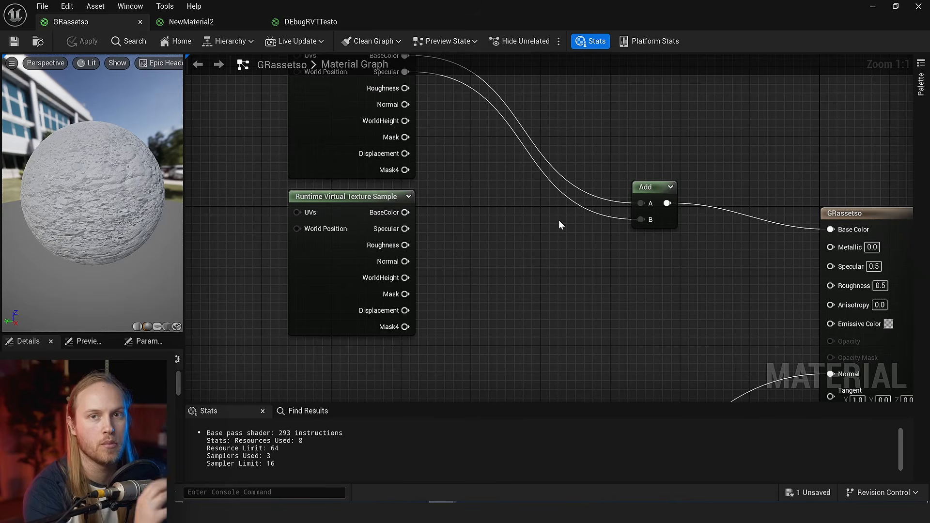
scroll(509, 223, down, 2)
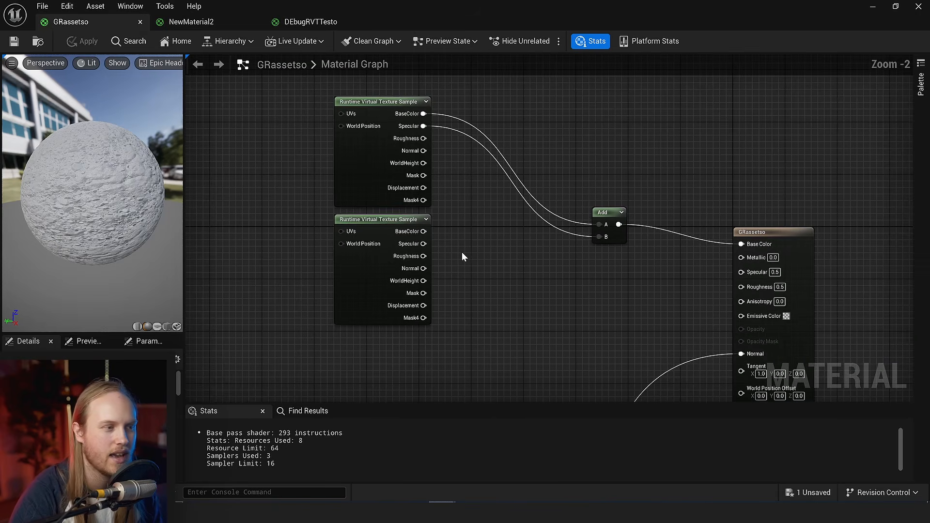
drag(396, 290, 287, 293)
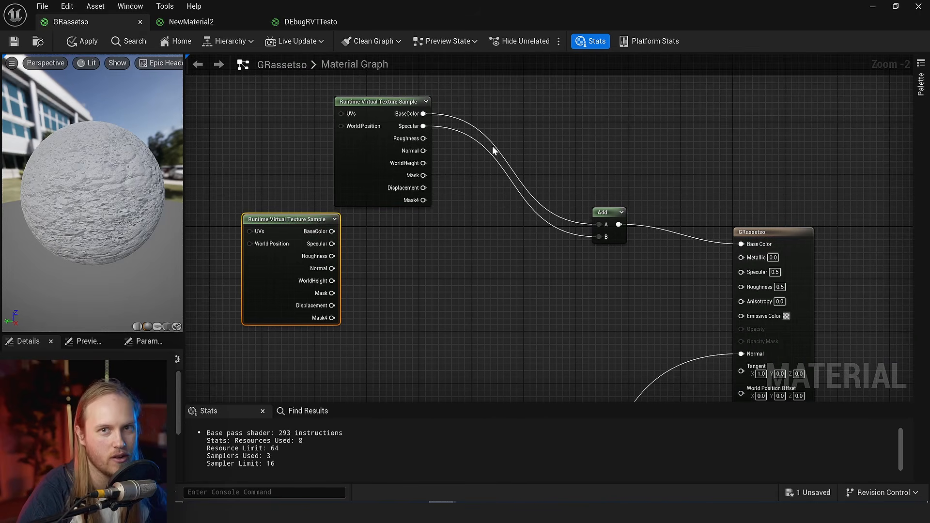
right_drag(502, 196, 557, 165)
scroll(469, 237, up, 2)
click(470, 237)
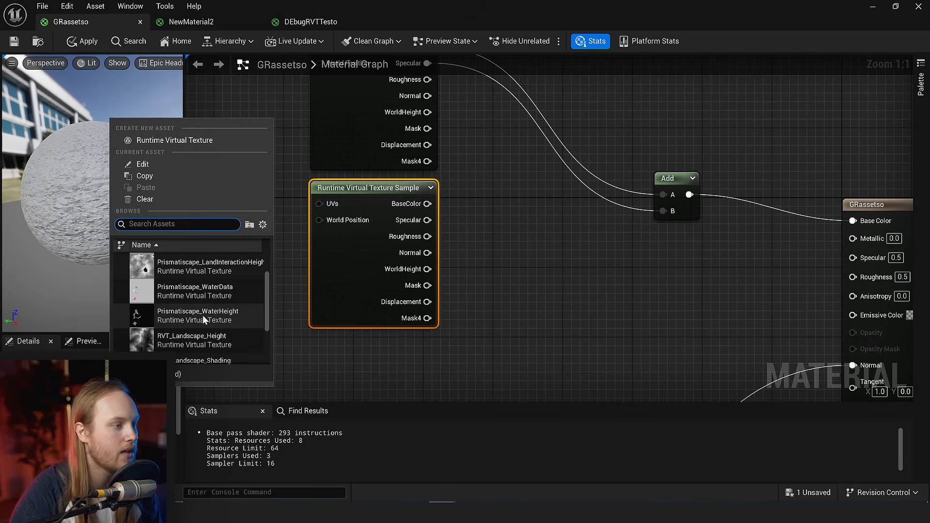
click(184, 297)
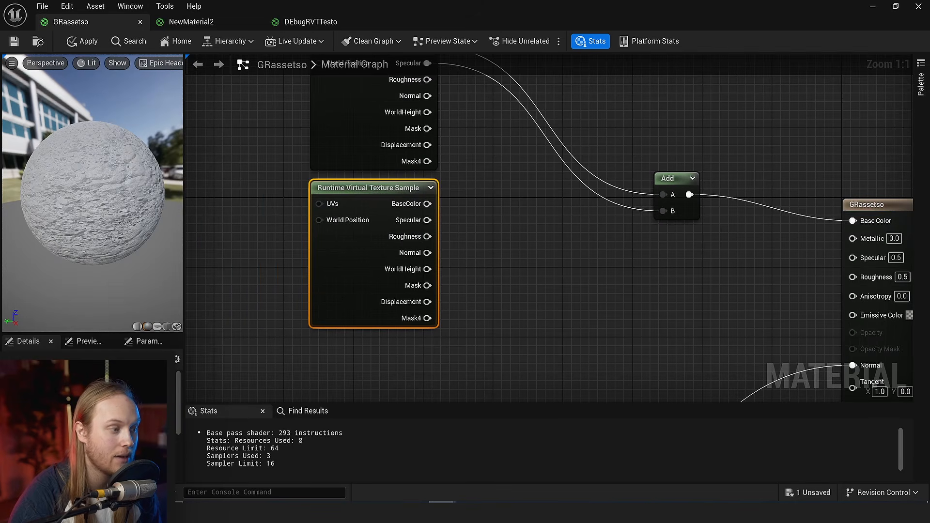
- Rewire the Add node's B input to the lower sample's Specular output, check the shader stats, and save the material
right_drag(450, 251, 438, 259)
scroll(363, 218, down, 1)
drag(359, 285, 566, 277)
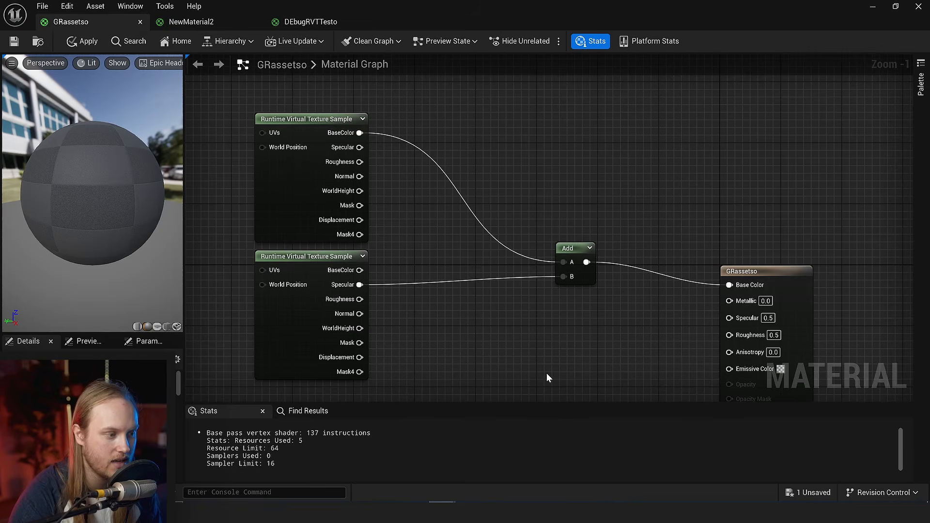
scroll(543, 375, up, 3)
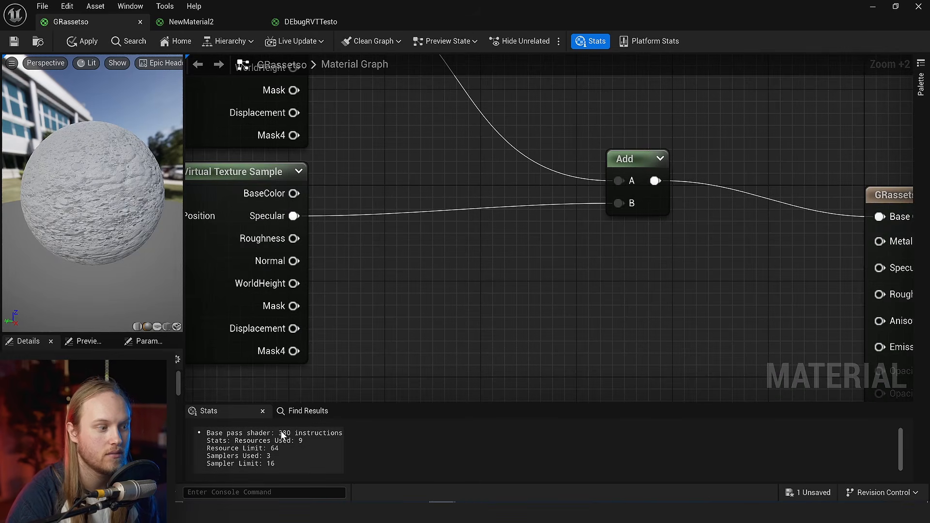
scroll(497, 313, down, 3)
scroll(496, 324, up, 1)
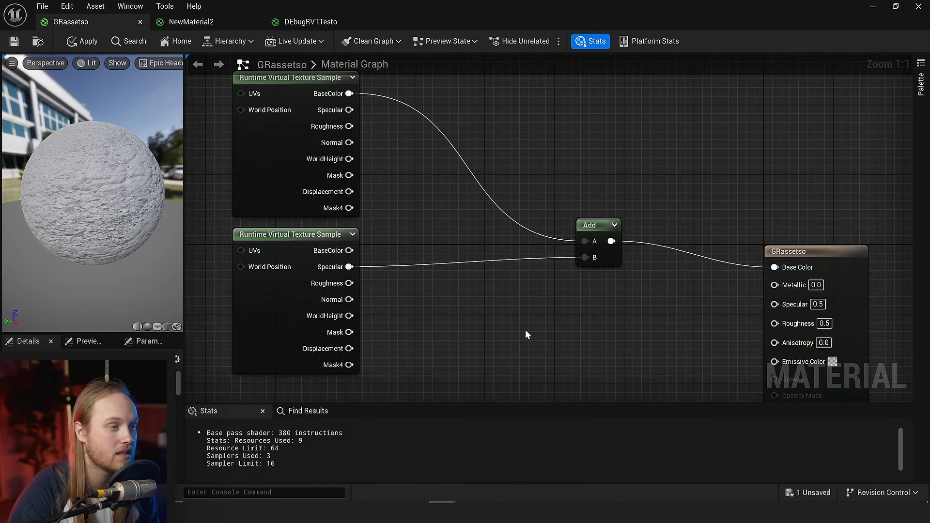
right_drag(525, 329, 486, 336)
click(14, 42)
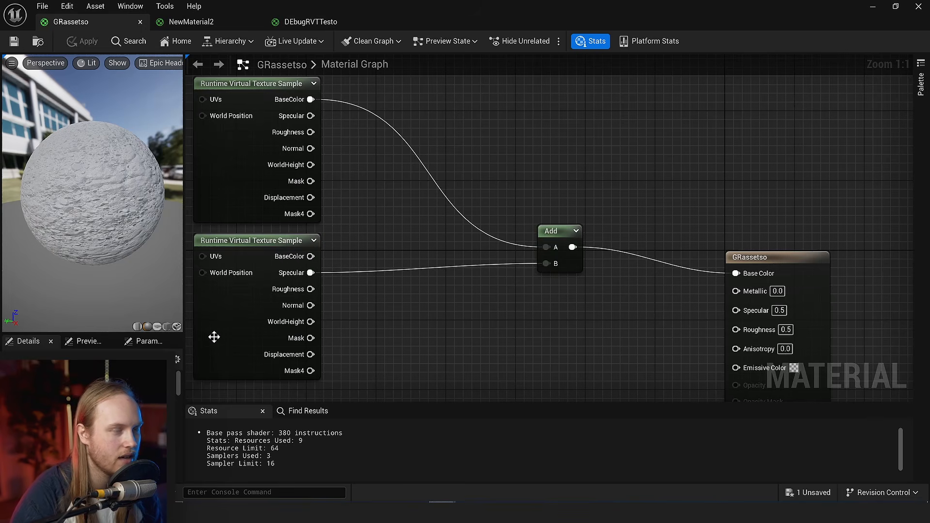
right_drag(566, 309, 626, 311)
right_drag(456, 339, 529, 329)
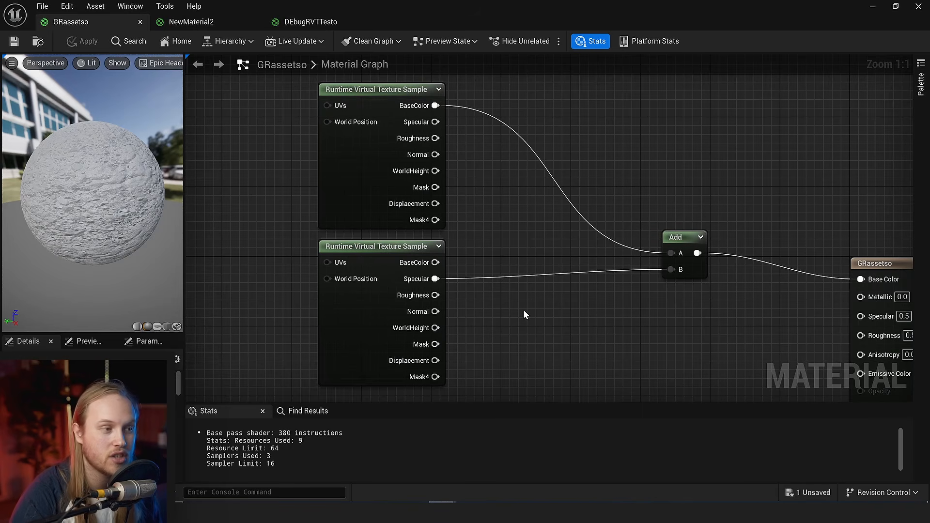
right_drag(524, 310, 502, 309)
right_drag(546, 194, 541, 230)
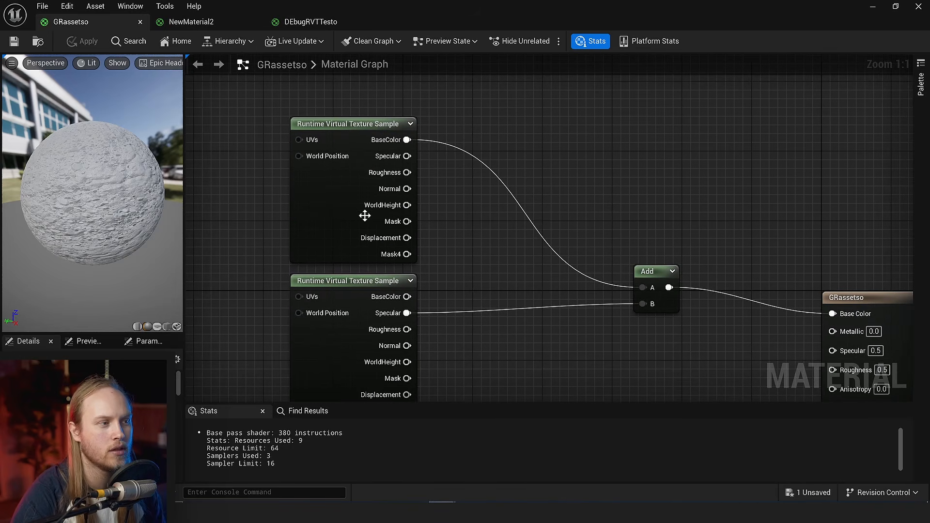
mouse_move(364, 216)
mouse_down()
mouse_move(236, 222)
mouse_move(356, 216)
mouse_move(341, 221)
mouse_move(346, 215)
mouse_up()
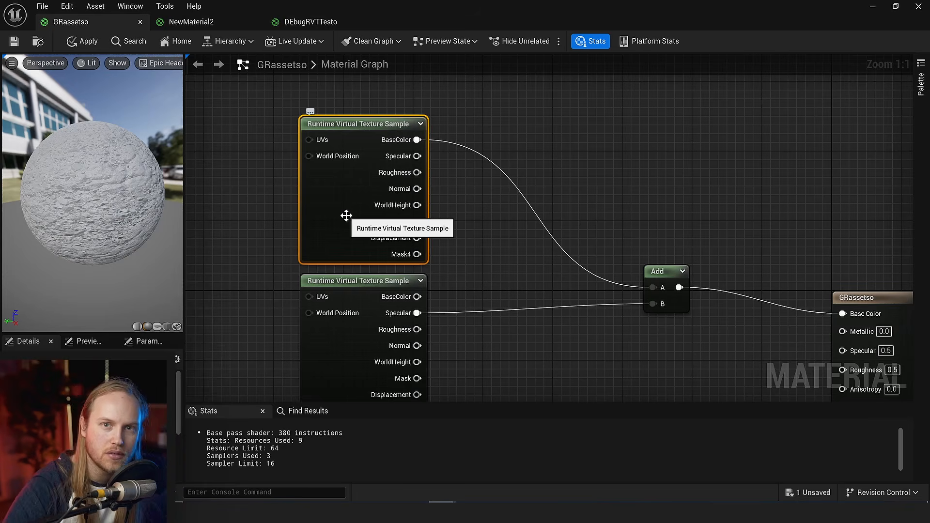
right_drag(459, 264, 429, 236)
click(429, 237)
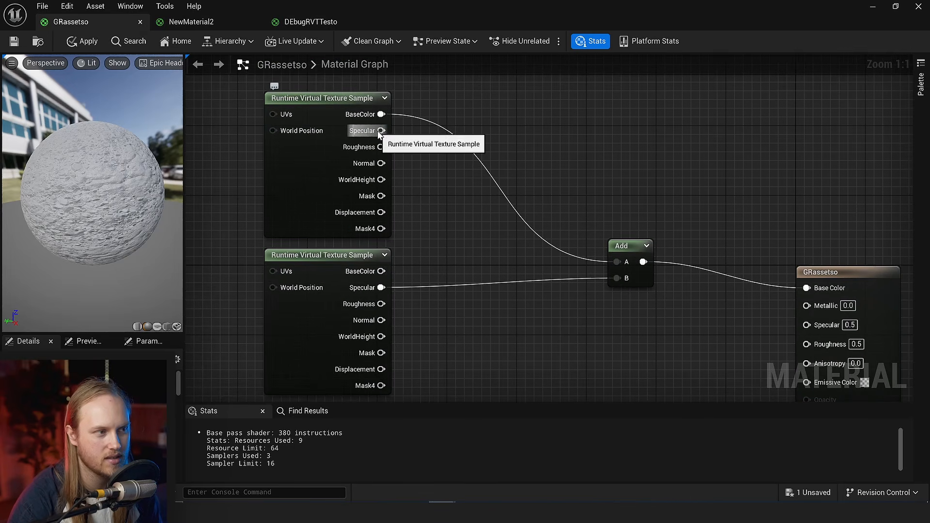
drag(381, 131, 544, 210)
click(501, 143)
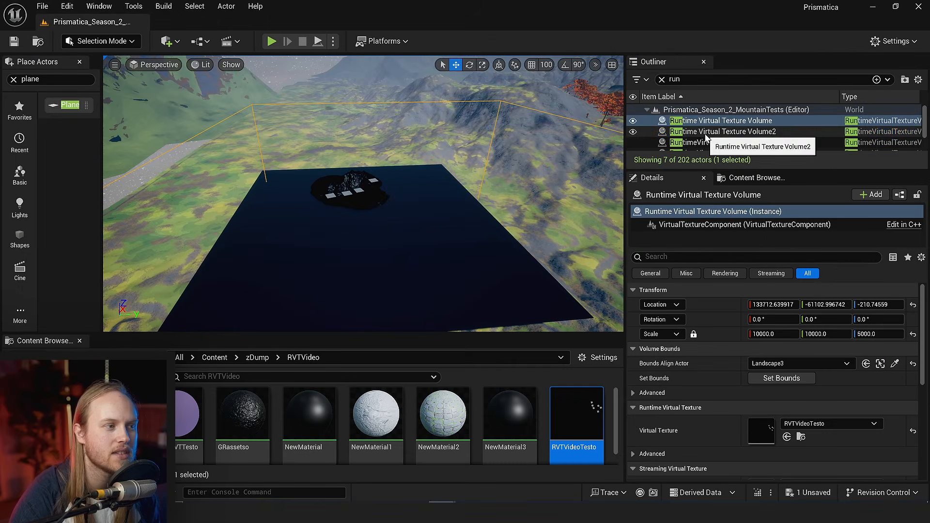
- Open the virtual texture assets assigned to Runtime Virtual Texture Volume2 and Runtime Virtual Texture Volume in a floating window
click(713, 132)
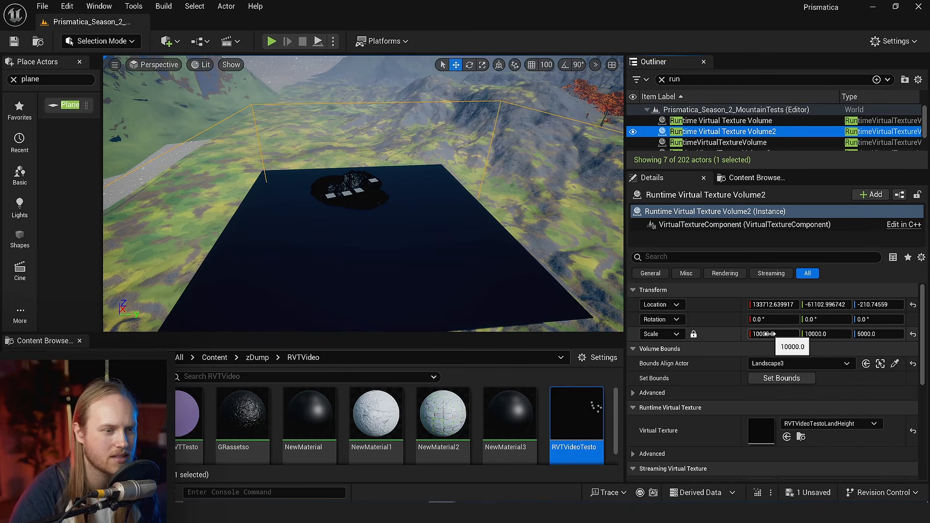
scroll(689, 339, down, 3)
scroll(689, 339, up, 2)
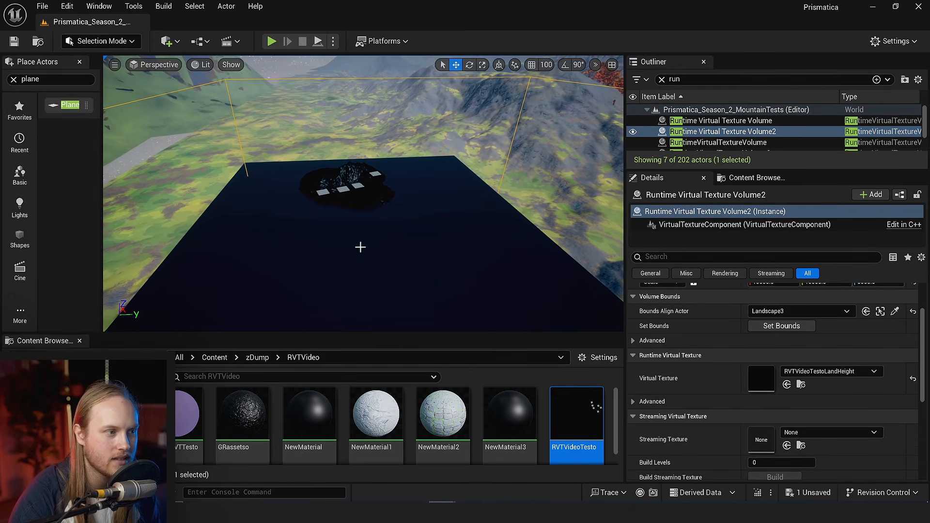
double_click(756, 378)
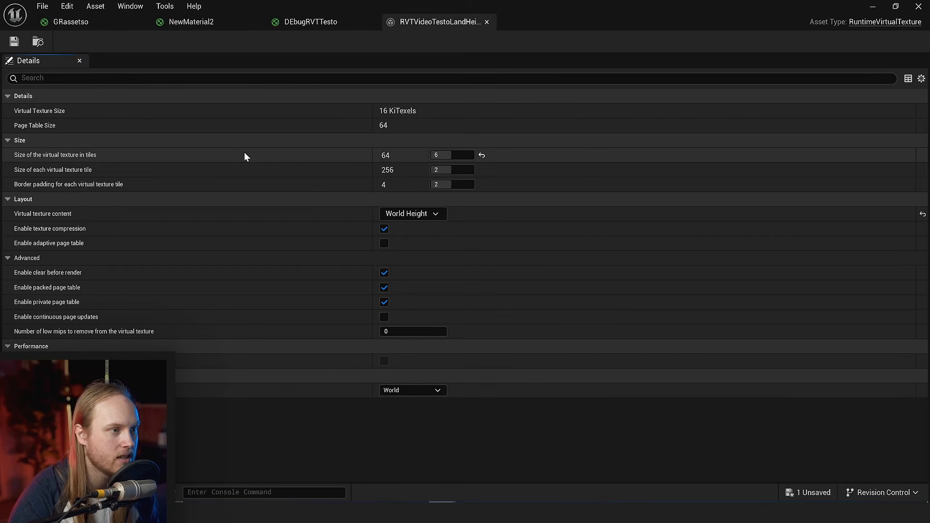
drag(519, 11, 383, 113)
click(695, 121)
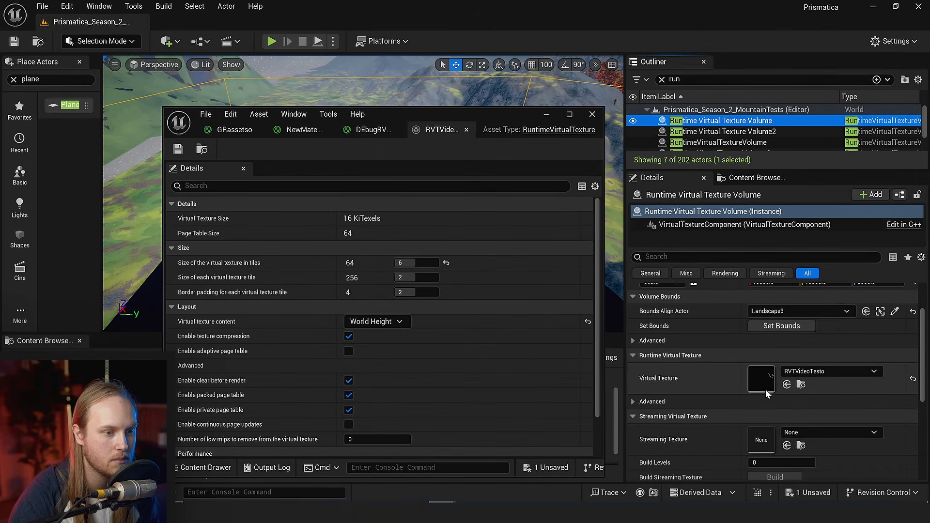
double_click(766, 388)
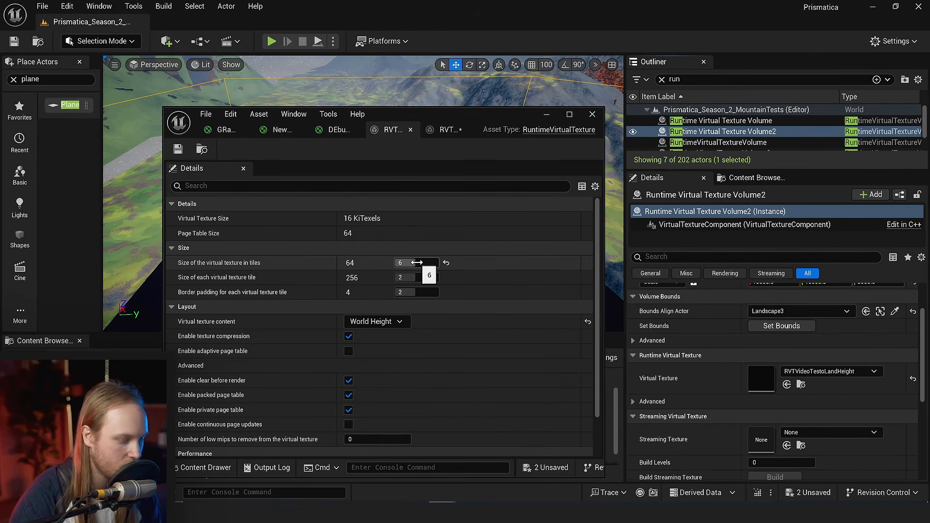
- Set the size of the virtual texture in tiles to 5 for both RVTVideoTesto and RVTVideoTestoLandHeight, save both assets, and close their window
text(5)
key(Return)
click(446, 129)
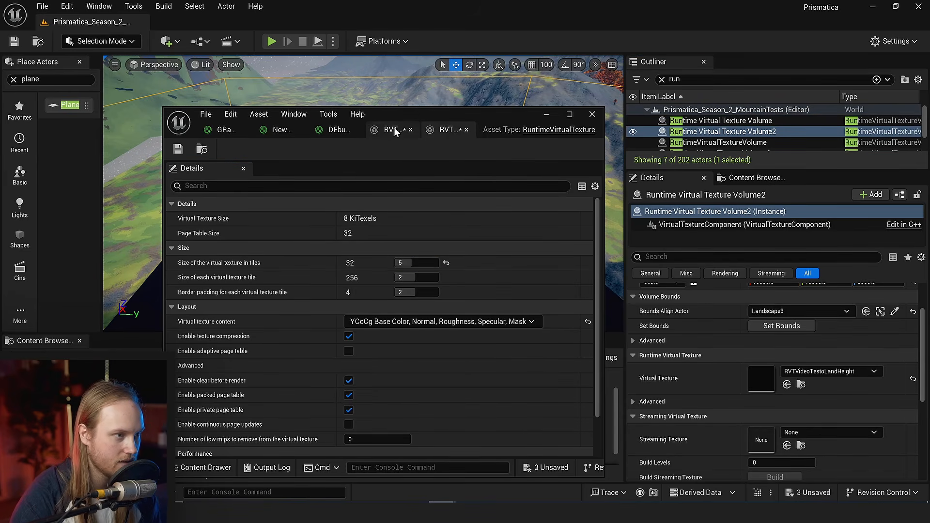
click(392, 130)
click(443, 129)
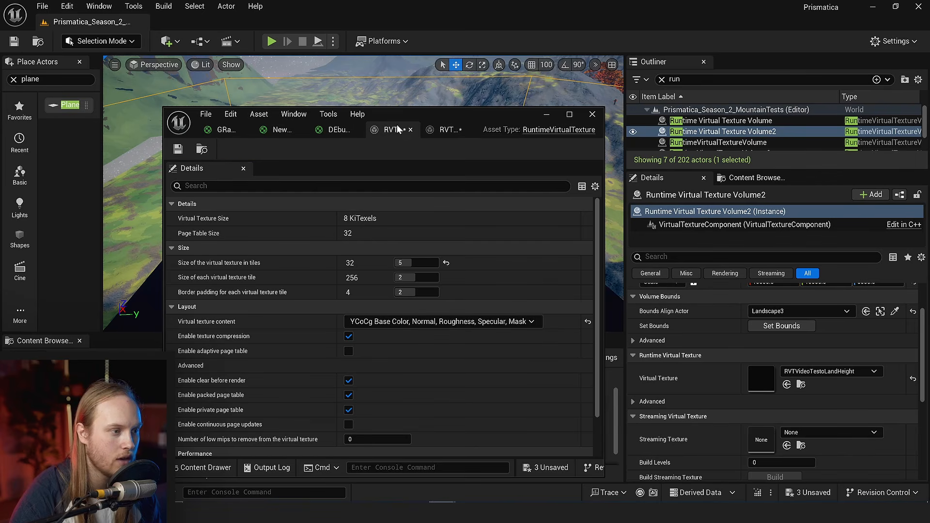
click(397, 130)
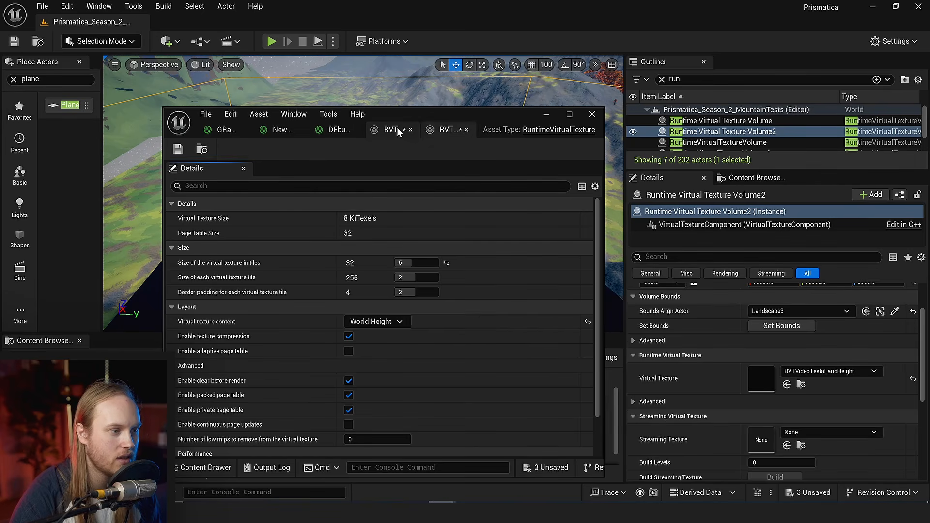
click(179, 150)
click(443, 129)
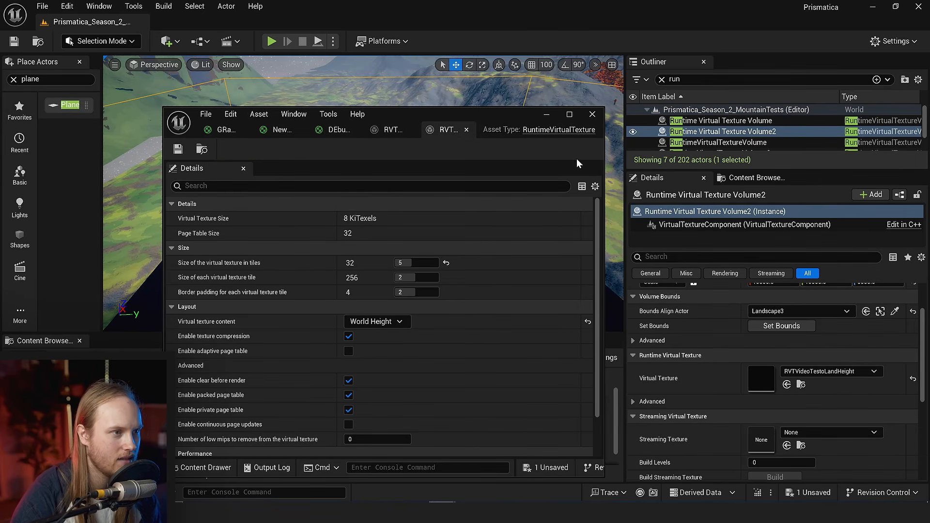
click(592, 114)
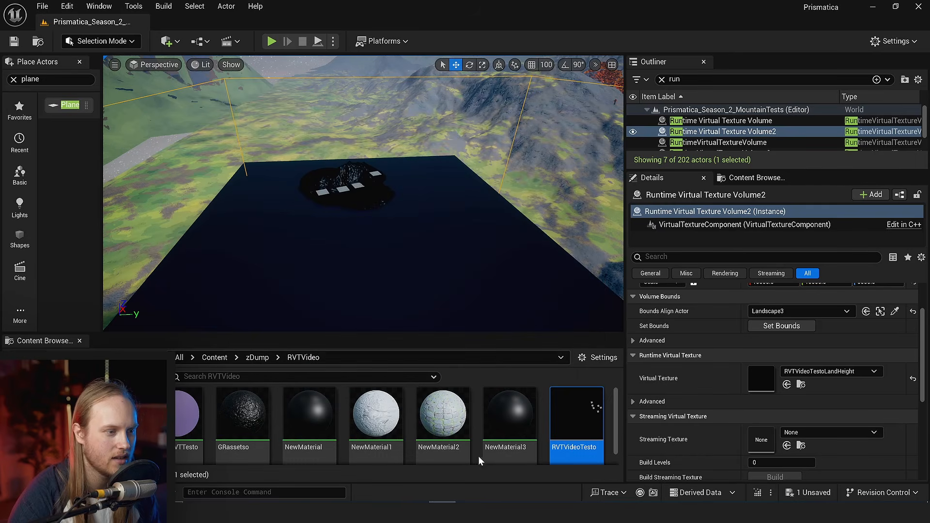
- Check the plane's assigned material and compare the virtual texture settings of the two sample nodes in the GRassetso material
click(549, 301)
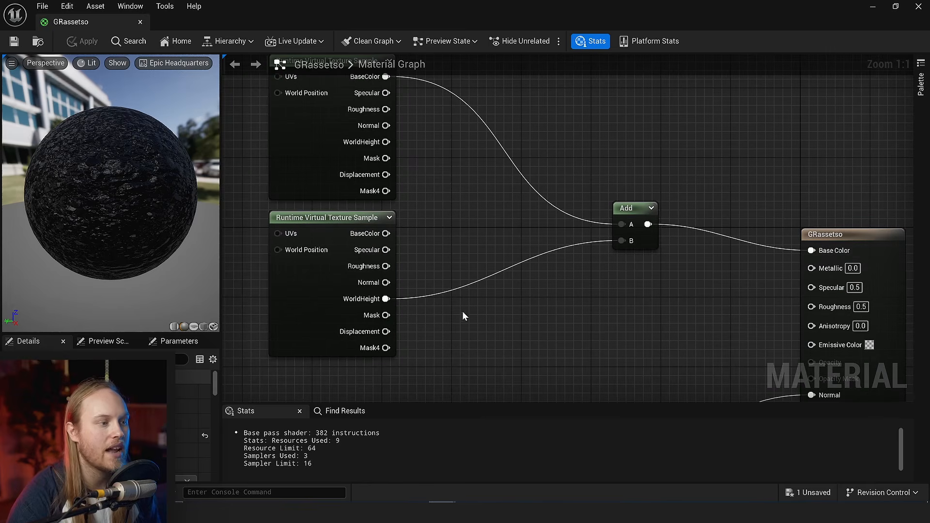
click(335, 290)
right_drag(258, 348, 406, 343)
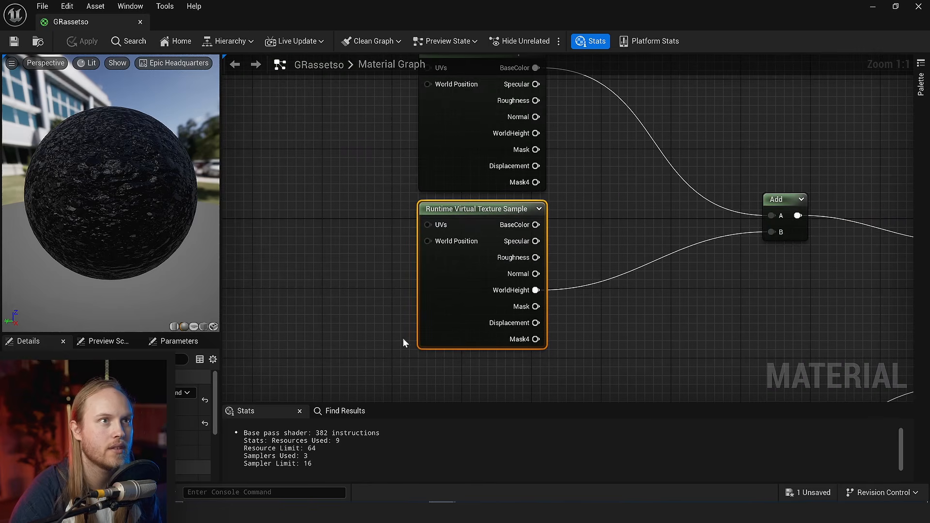
click(452, 166)
click(469, 257)
right_drag(649, 182, 598, 232)
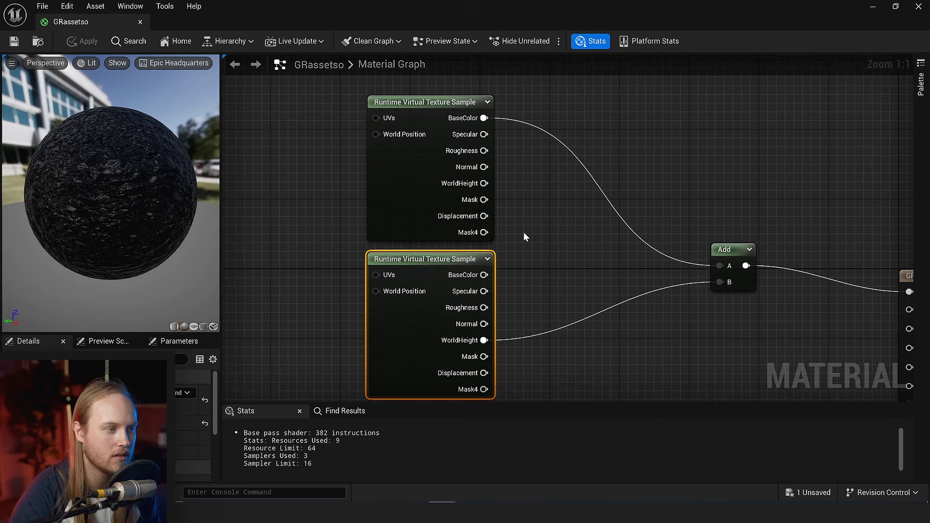
click(427, 207)
click(412, 283)
click(408, 200)
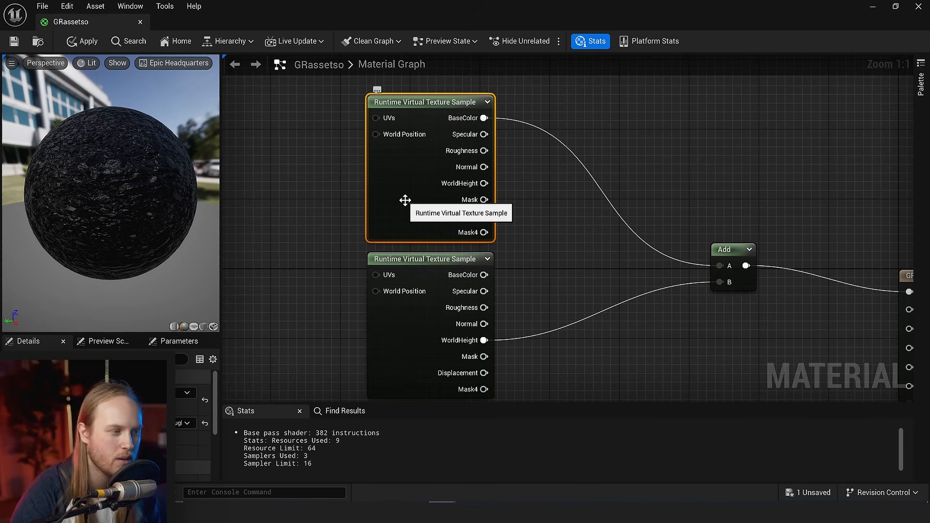
right_drag(369, 196, 369, 279)
click(262, 243)
right_drag(311, 229, 332, 202)
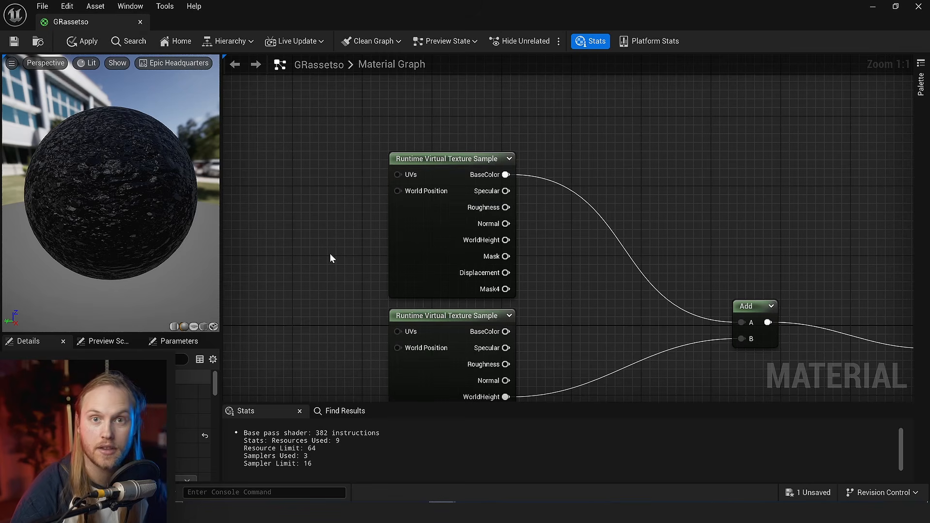
- Place a duplicate of the upper Runtime Virtual Texture Sample node above the existing ones and browse virtual texture assets for it
click(439, 270)
key(ctrl+c)
right_drag(510, 67, 494, 117)
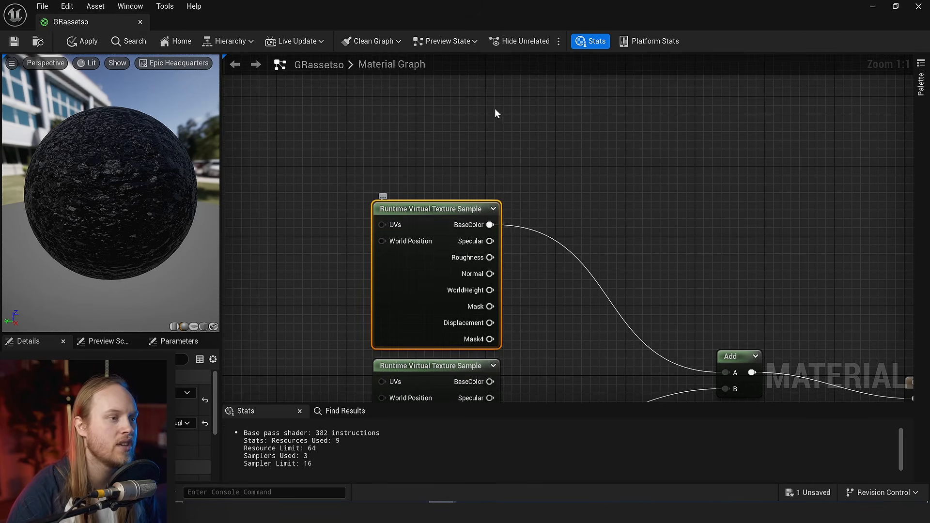
key(ctrl+v)
drag(608, 194, 617, 124)
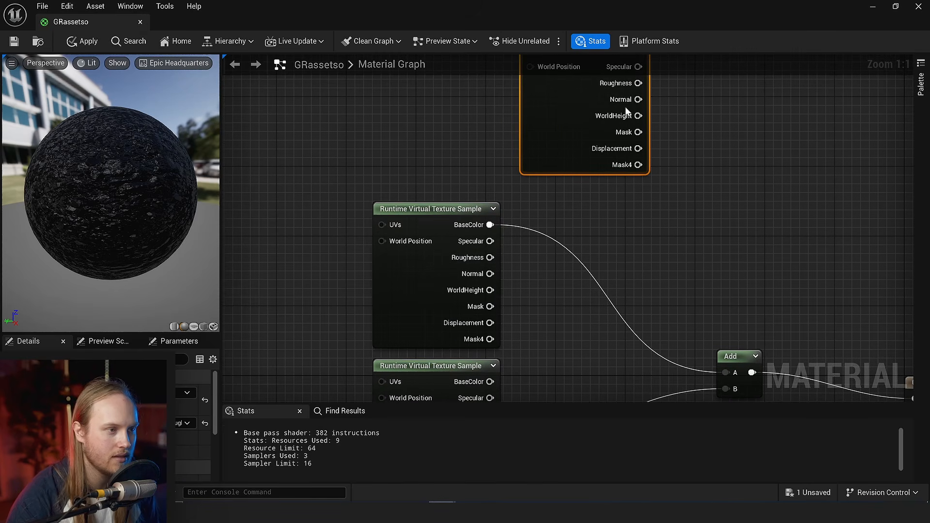
right_drag(627, 114, 530, 108)
click(187, 393)
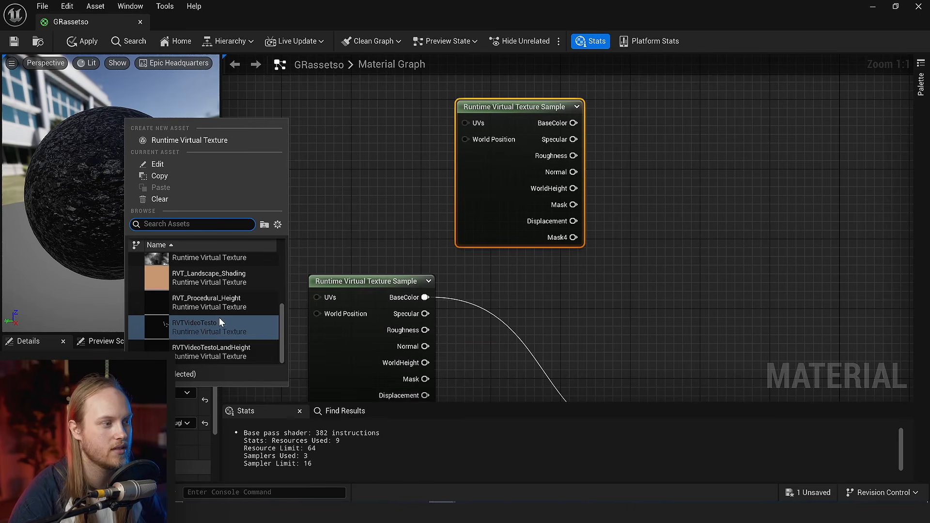
scroll(220, 316, up, 2)
scroll(223, 317, up, 2)
- Add the new sample's BaseColor to the existing Add node's output with a second Add node, and feed the sum into Base Color
right_drag(650, 281, 526, 217)
scroll(527, 216, down, 2)
click(523, 213)
drag(470, 96, 566, 228)
text(add)
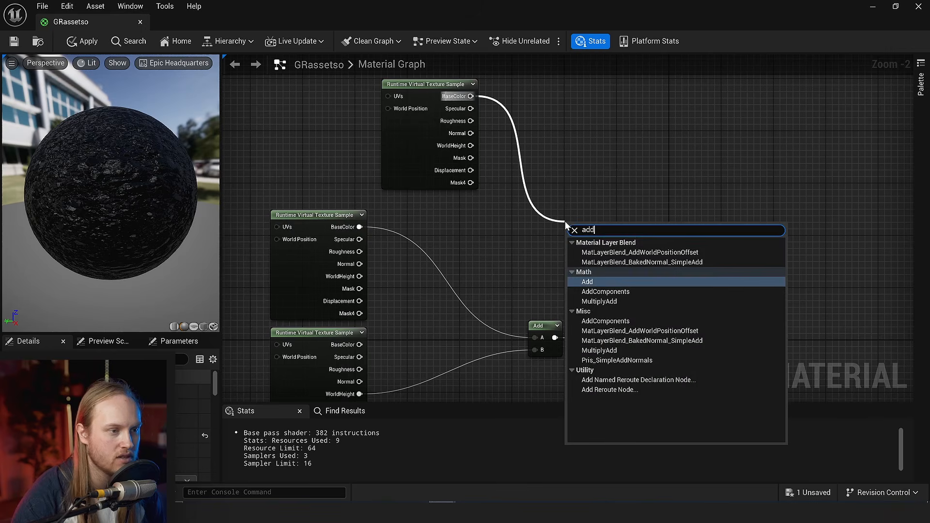
key(Return)
drag(555, 338, 678, 357)
right_drag(688, 356, 680, 318)
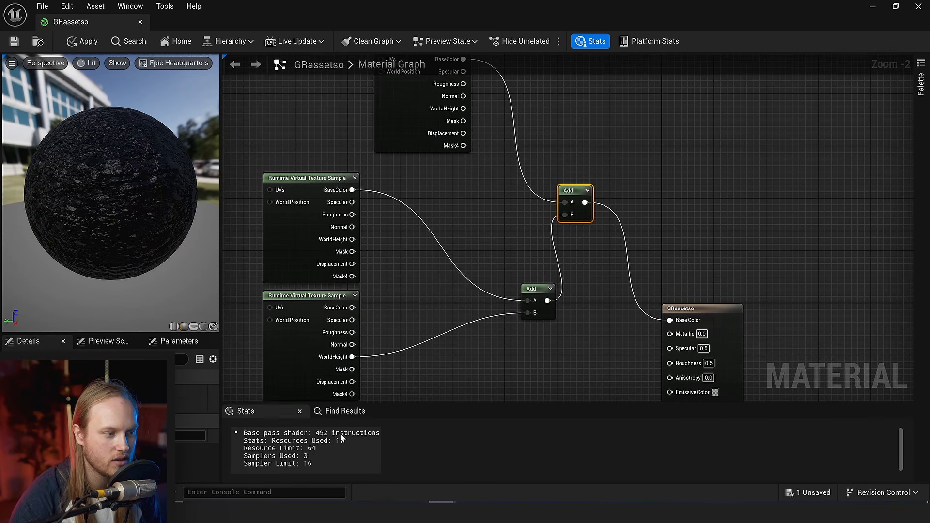
right_drag(480, 383, 459, 332)
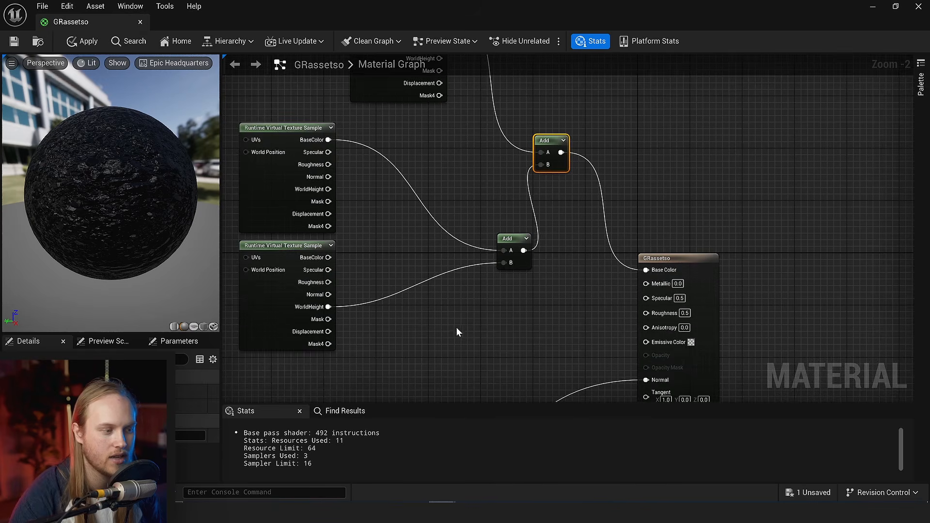
- Save the GRassetso material with its three Runtime Virtual Texture samples summed into Base Color
scroll(462, 331, up, 2)
click(436, 313)
click(8, 46)
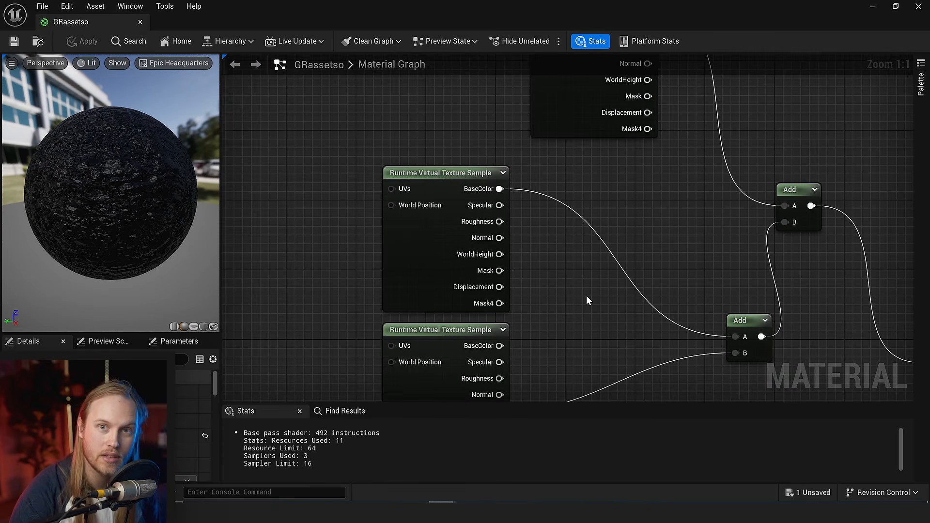
right_drag(588, 316, 633, 266)
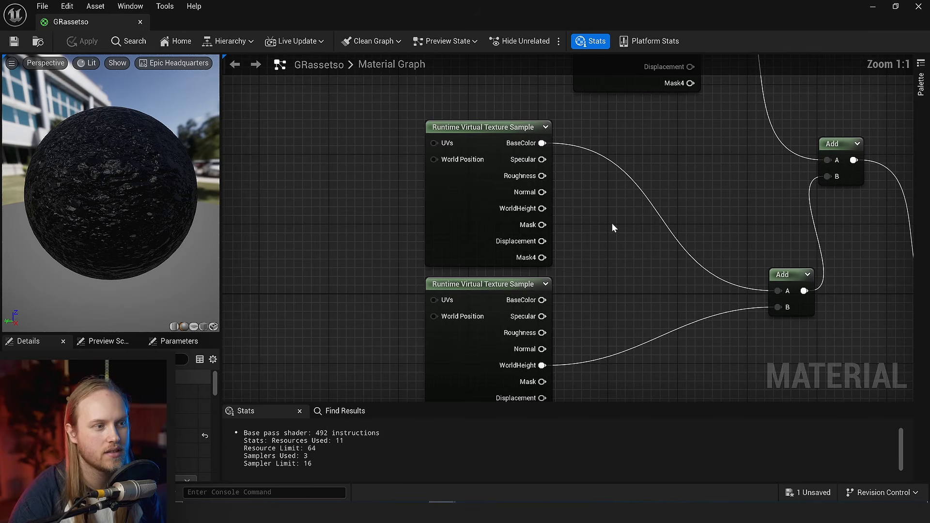
right_drag(612, 223, 549, 254)
scroll(532, 237, up, 2)
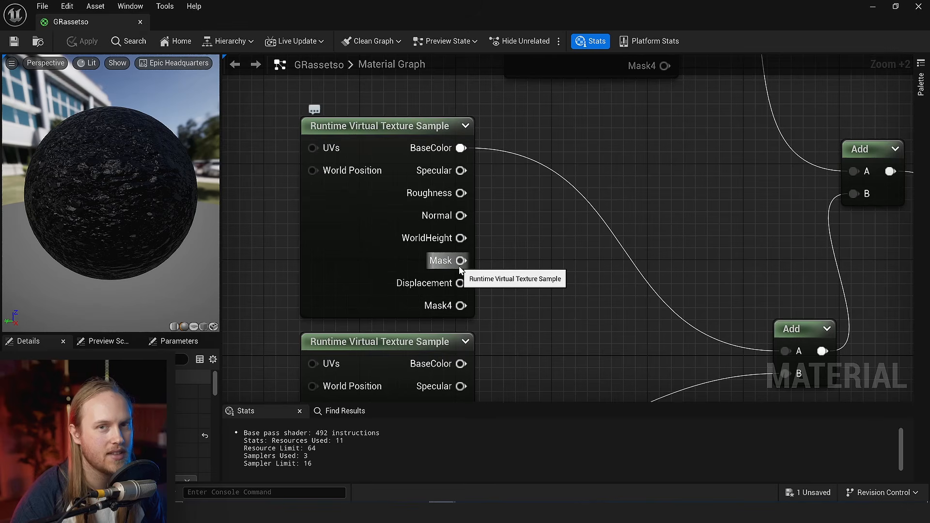
right_drag(556, 260, 539, 296)
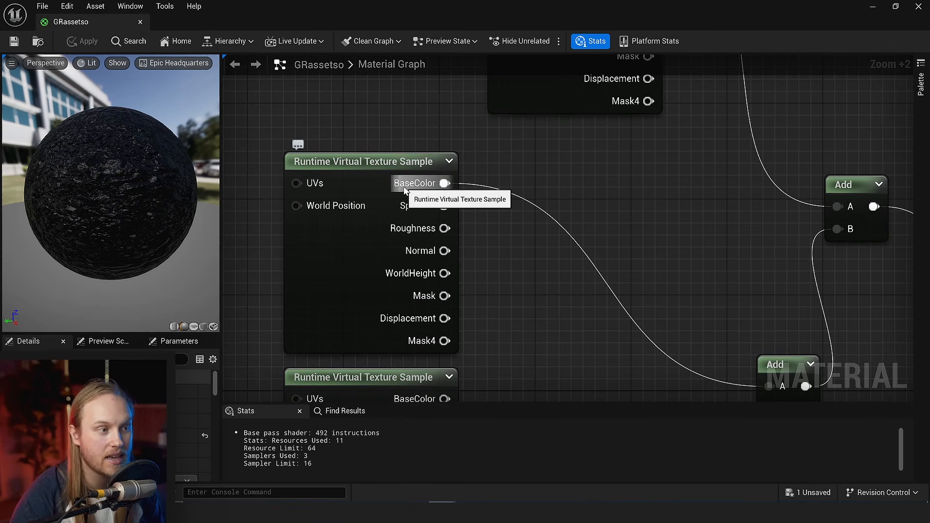
drag(407, 189, 587, 238)
drag(766, 263, 621, 230)
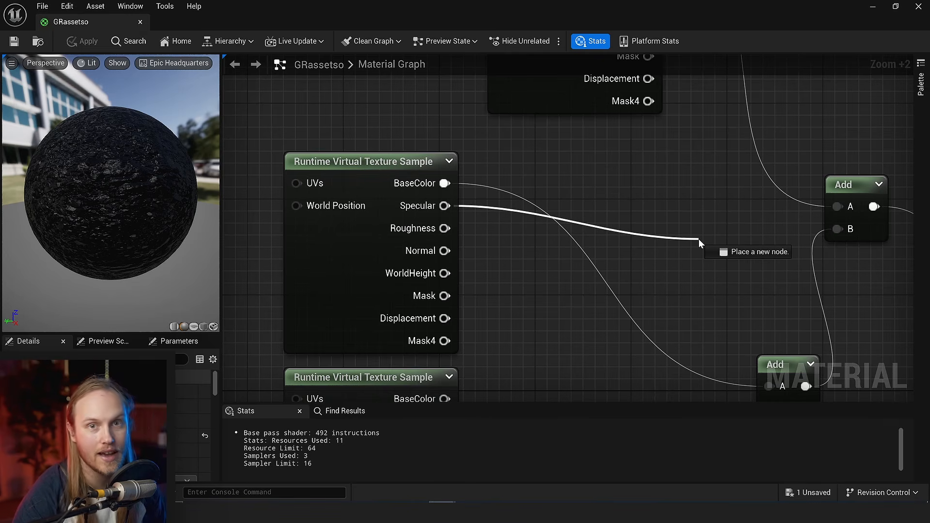
drag(699, 239, 696, 239)
right_drag(544, 284, 507, 261)
drag(408, 204, 631, 147)
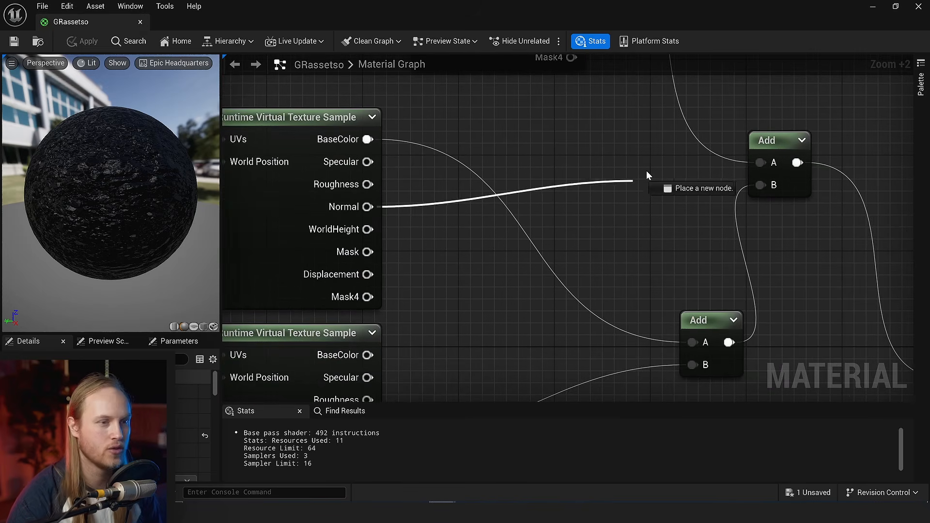
drag(647, 171, 618, 183)
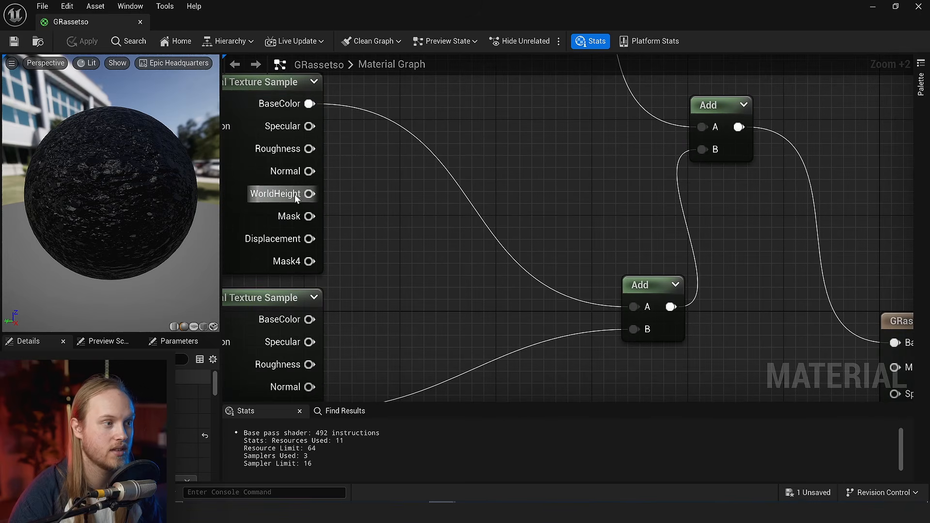
drag(309, 217, 570, 139)
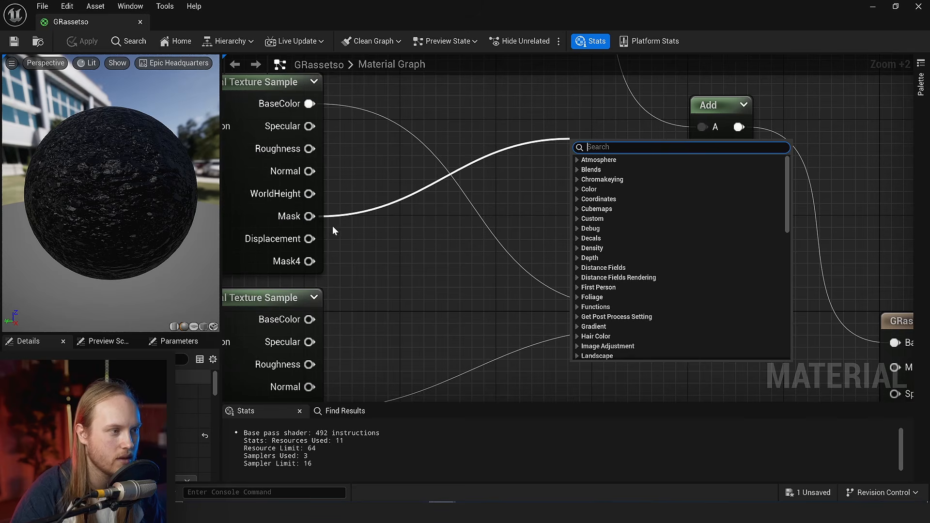
drag(330, 224, 517, 171)
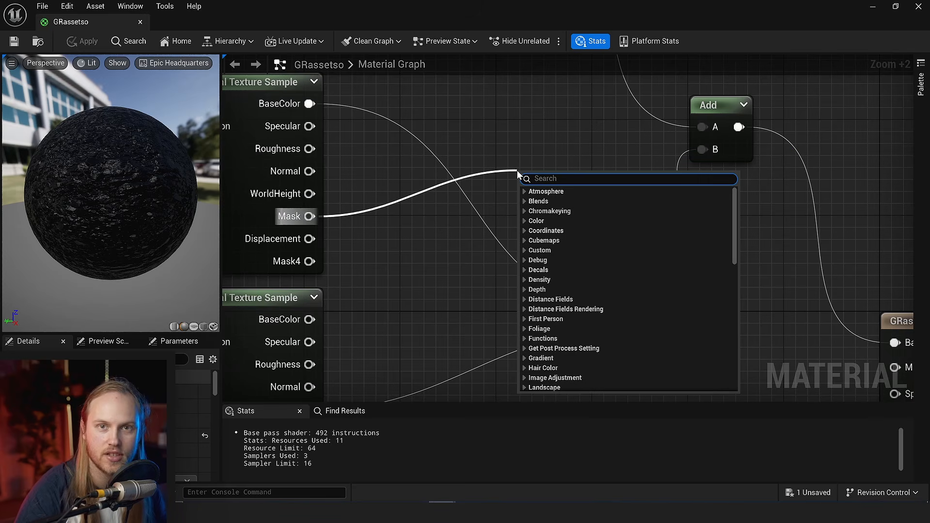
right_drag(480, 155, 562, 162)
- Sum the middle sample's BaseColor, Specular, Roughness, Normal and Mask through chained Add nodes into Base Color, and save the material
scroll(561, 161, down, 1)
scroll(632, 197, down, 1)
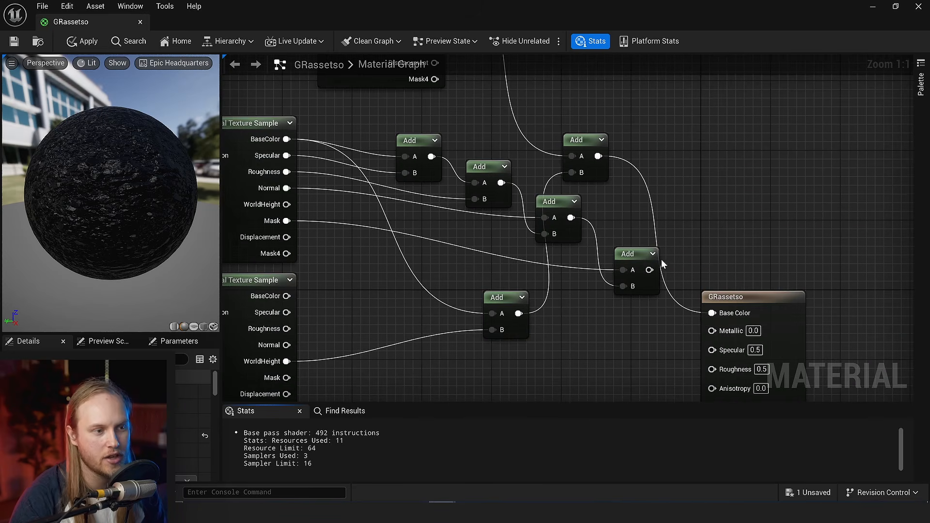
drag(650, 269, 712, 313)
right_drag(746, 259, 663, 189)
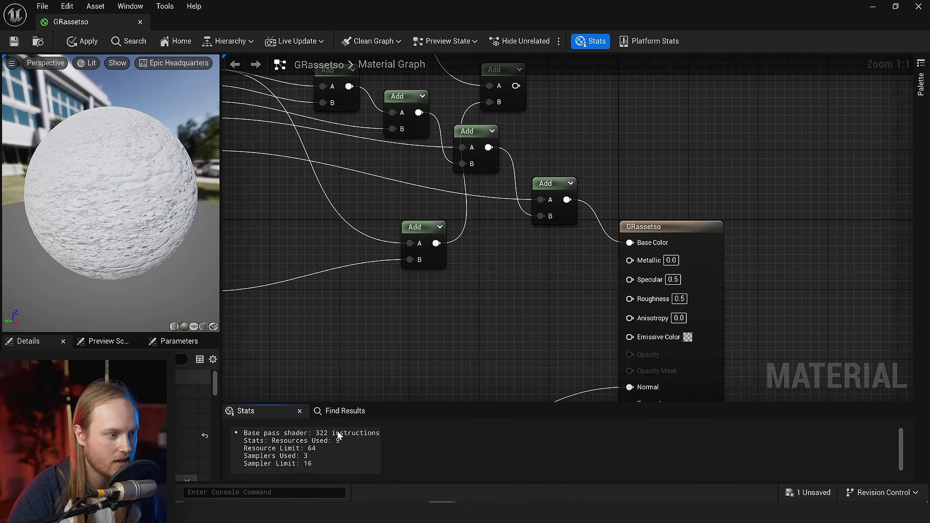
right_drag(307, 201, 455, 253)
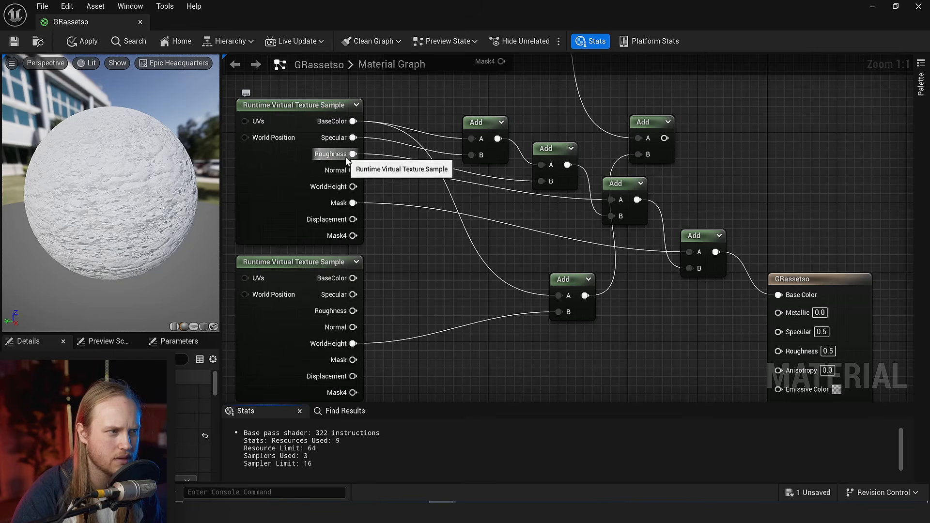
key(ctrl+s)
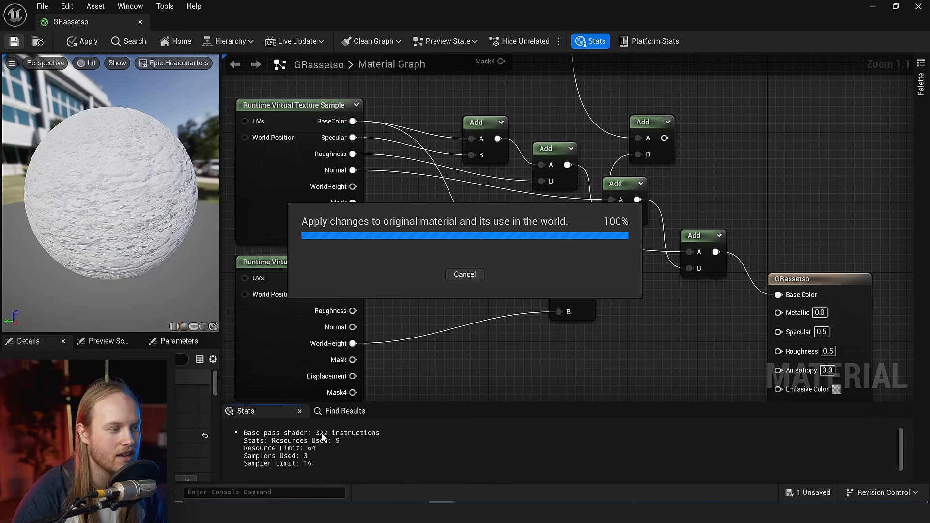
- Compare the unused multi-sample branch with the single-sample Add chain, checking each Runtime Virtual Texture Sample node and the shader stats
click(283, 352)
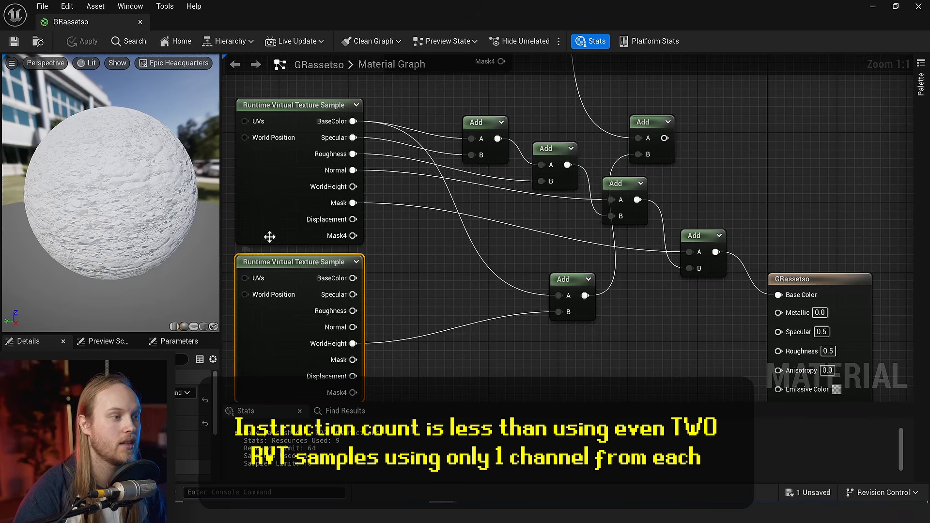
click(288, 201)
right_drag(292, 186, 289, 361)
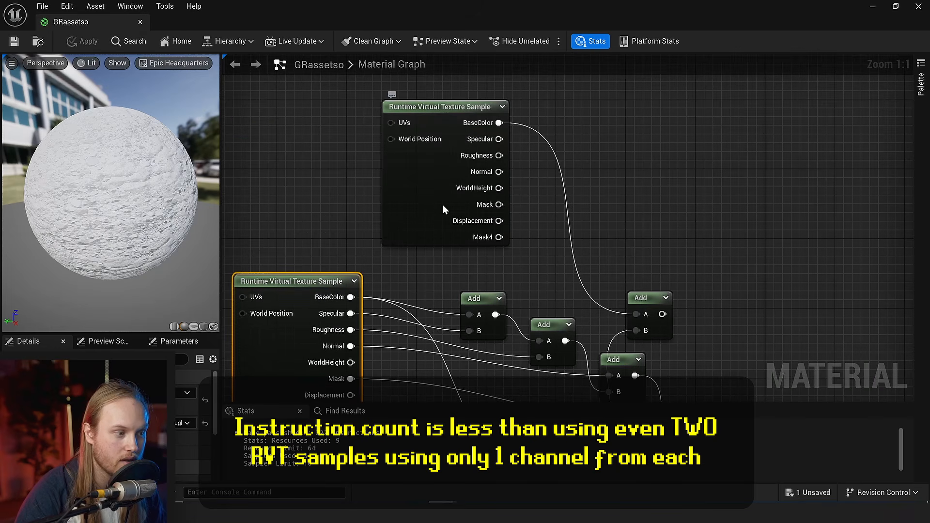
click(441, 207)
right_drag(414, 260, 423, 218)
scroll(445, 269, down, 3)
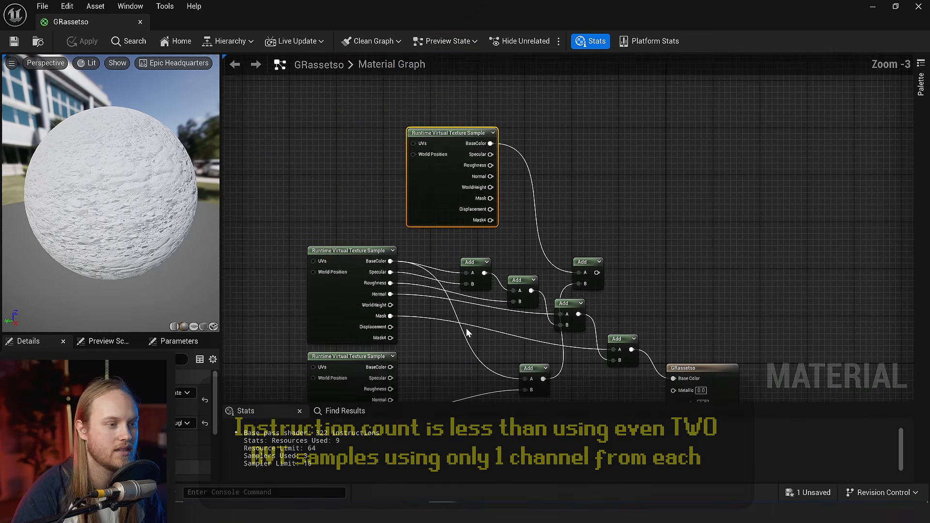
scroll(680, 291, up, 3)
right_drag(681, 291, 742, 212)
click(743, 211)
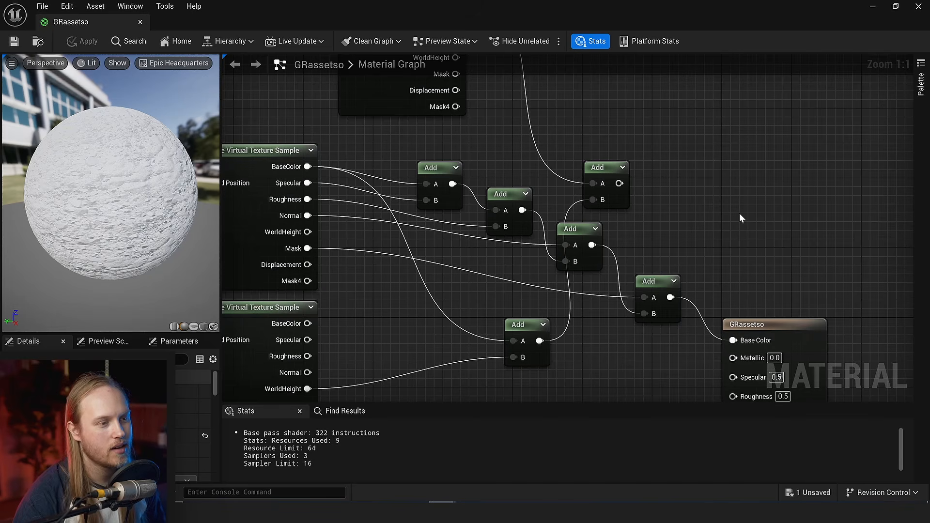
scroll(740, 213, down, 2)
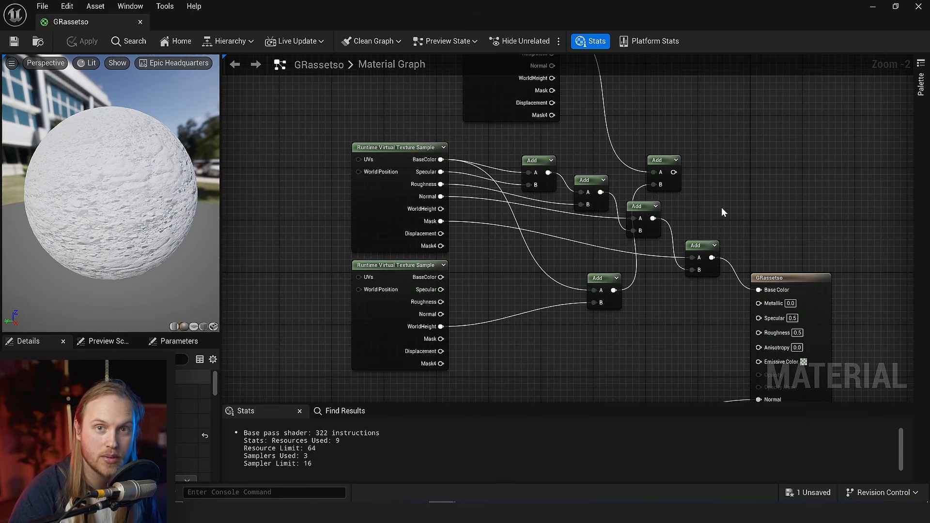
right_drag(726, 204, 679, 216)
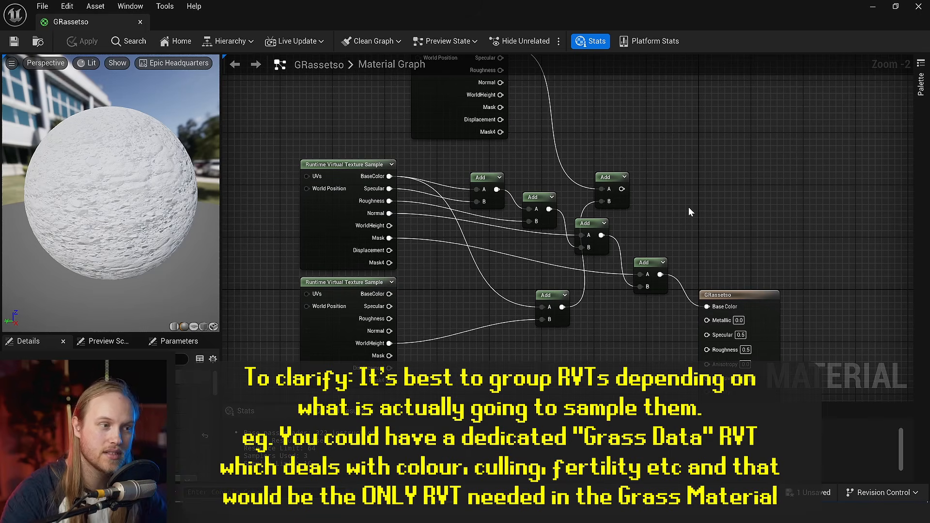
- Return to the level and inspect how the grass blends with the mountain terrain up close
click(872, 9)
right_drag(440, 215, 517, 245)
right_drag(259, 187, 286, 190)
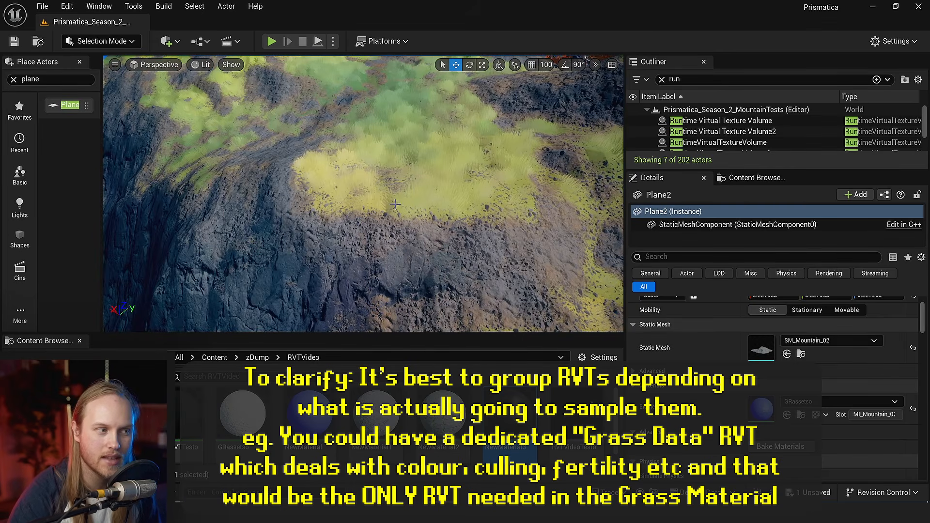
right_drag(398, 200, 402, 203)
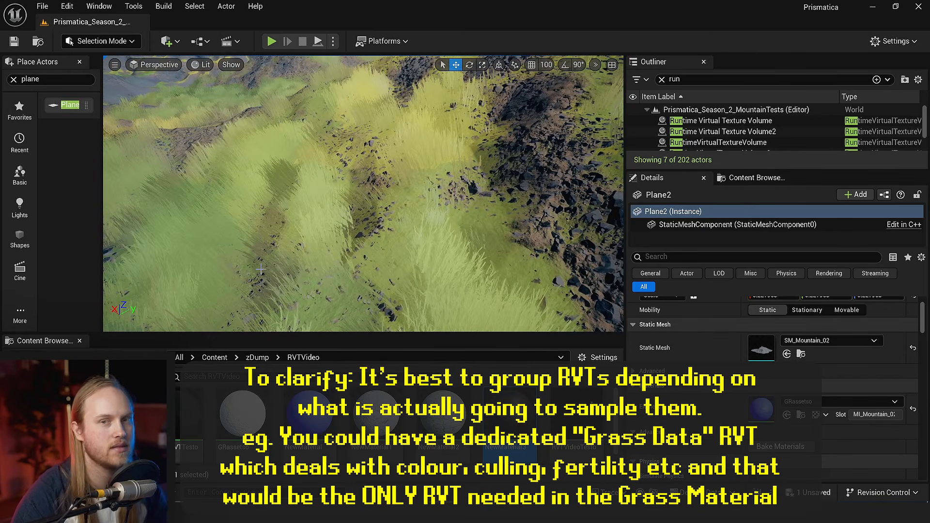
right_drag(272, 177, 279, 158)
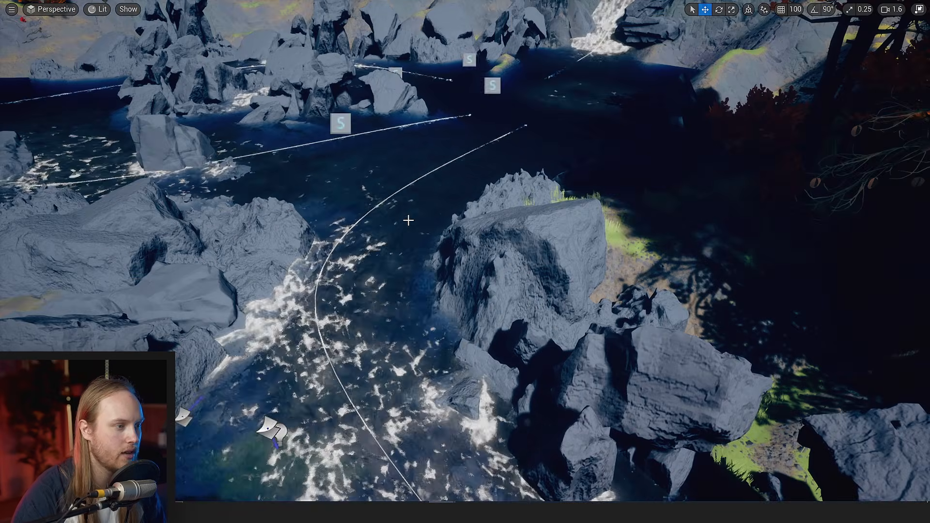
- Inspect the river, its foam and rocks, and the submerged grass along the banks in the full-size level view
right_drag(408, 221, 322, 103)
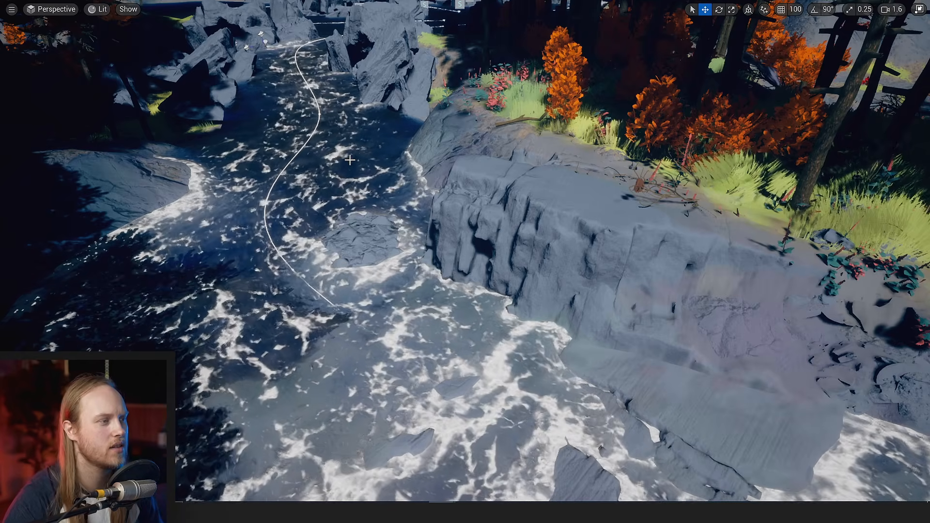
right_drag(350, 160, 504, 179)
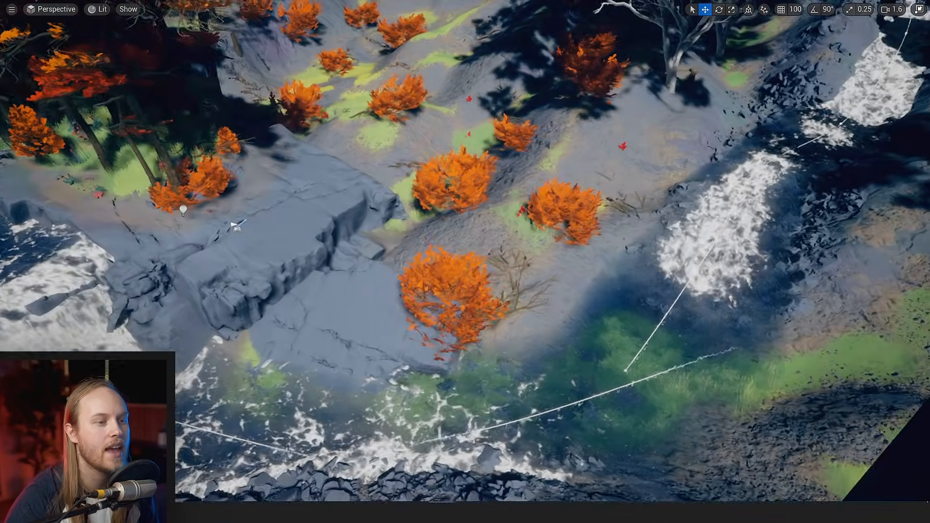
mouse_move(397, 235)
right_down()
mouse_move(475, 233)
mouse_move(397, 236)
right_up()
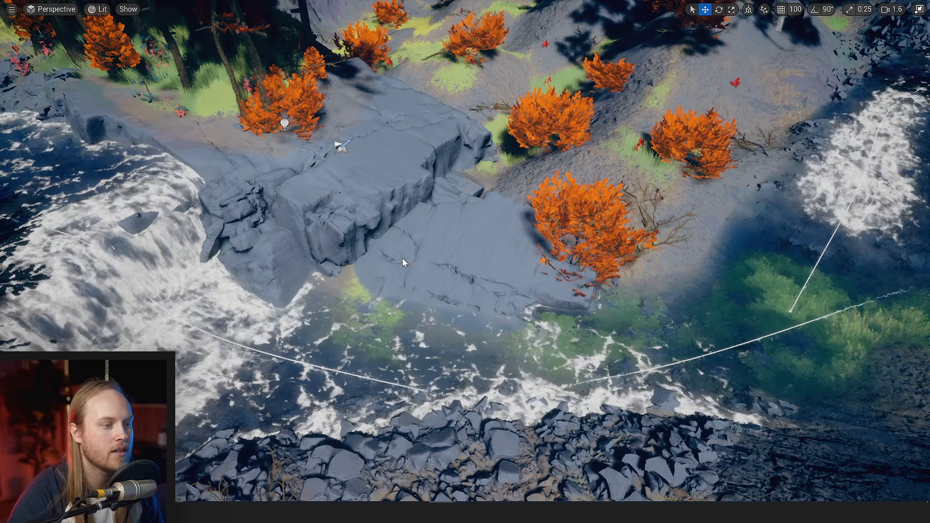
scroll(403, 258, down, 3)
right_drag(402, 258, 488, 266)
key(w)
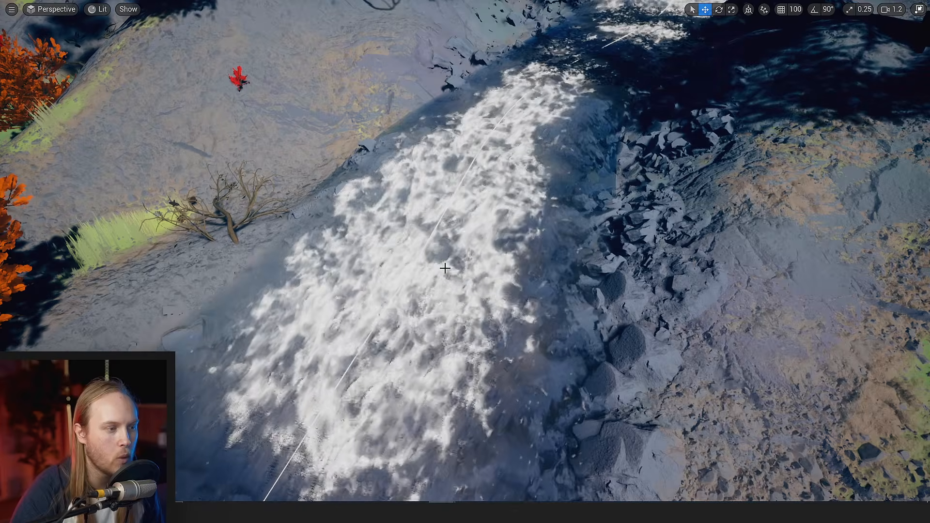
scroll(445, 268, down, 5)
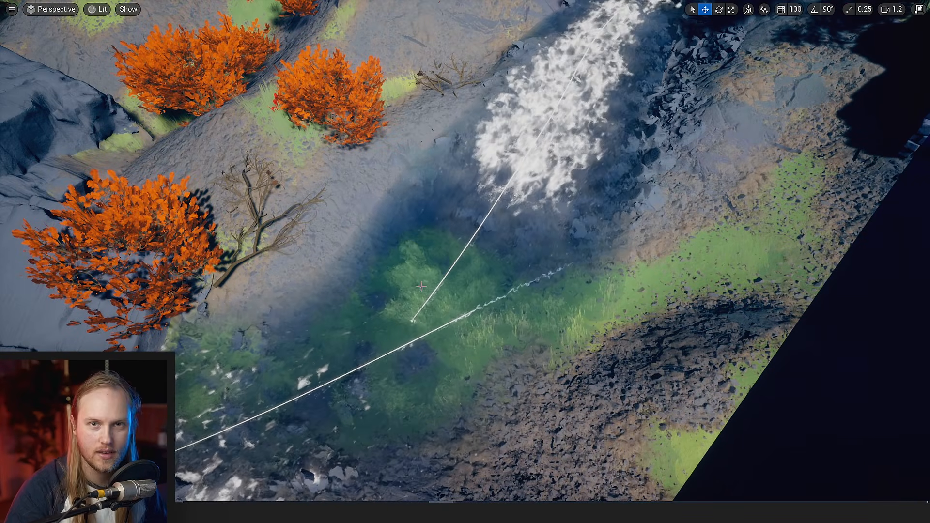
right_drag(440, 291, 425, 316)
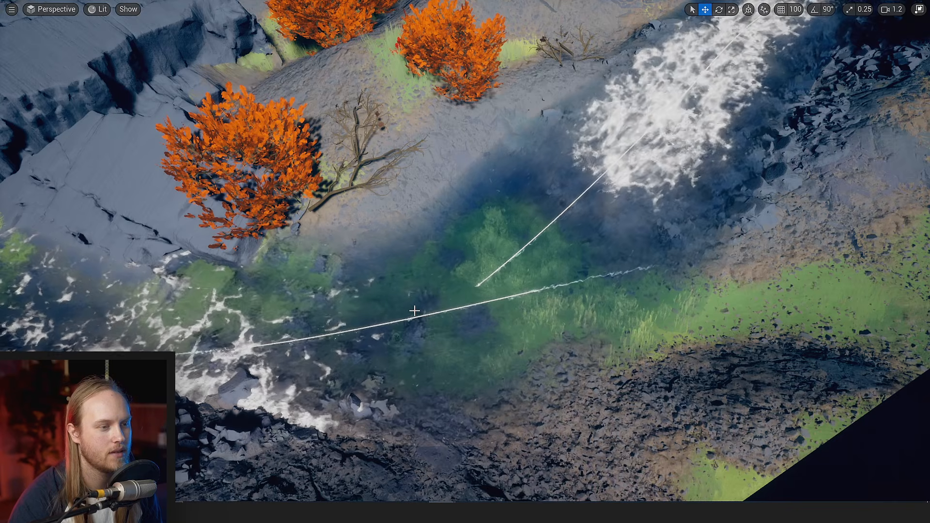
right_drag(415, 313, 272, 290)
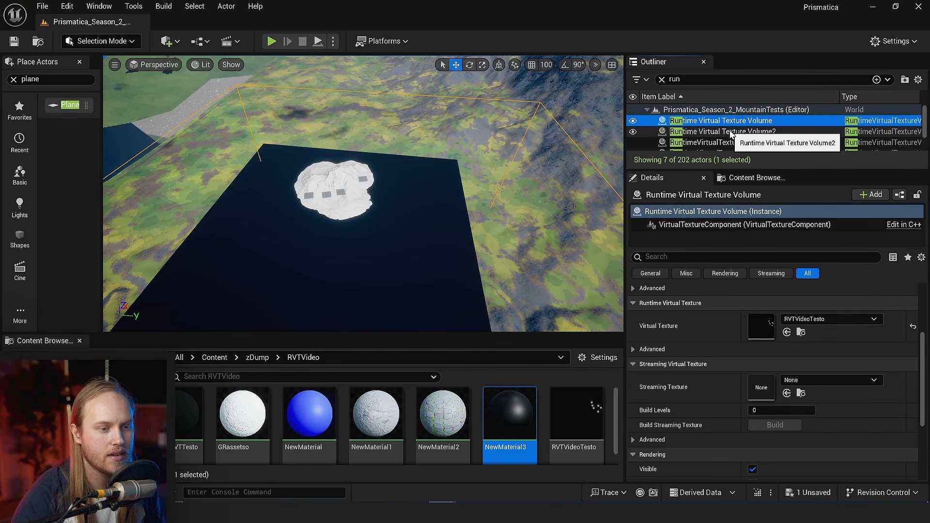
- Compare the transform, bounds and assigned virtual texture of Runtime Virtual Texture Volume and Runtime Virtual Texture Volume2
click(731, 134)
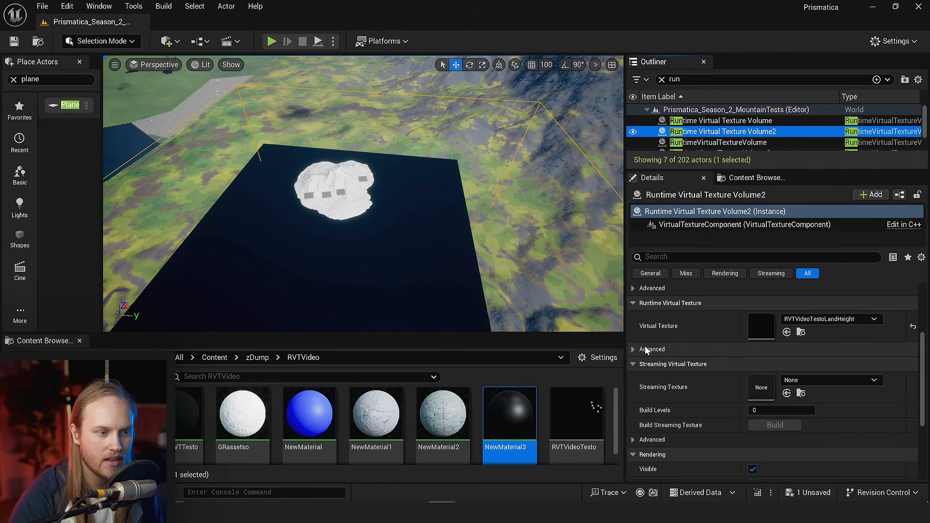
scroll(672, 353, up, 2)
scroll(691, 358, up, 1)
right_drag(465, 301, 446, 311)
key(w)
key(s)
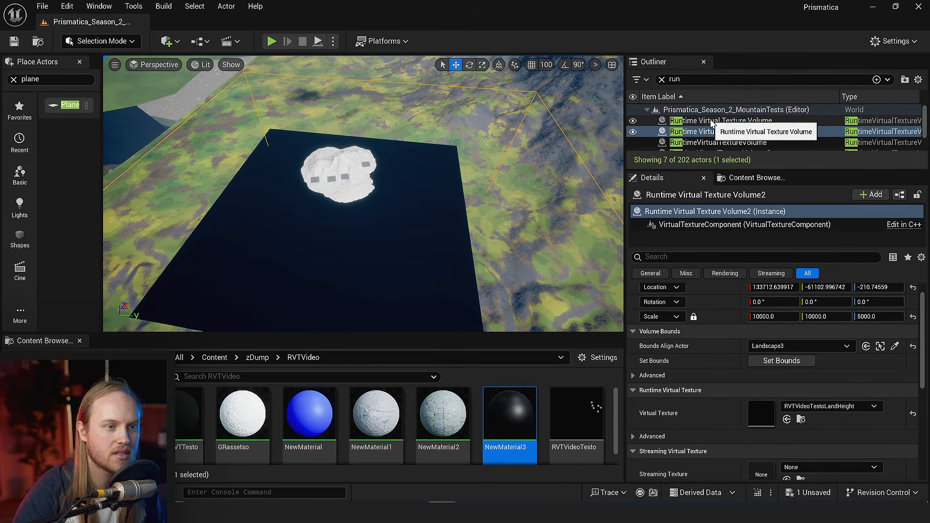
click(713, 121)
ctrl+click(725, 131)
click(720, 121)
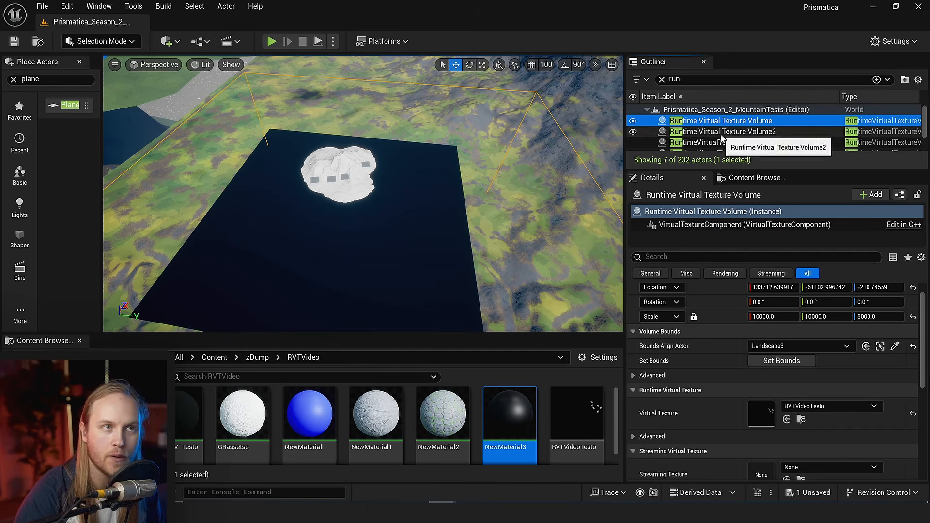
click(721, 131)
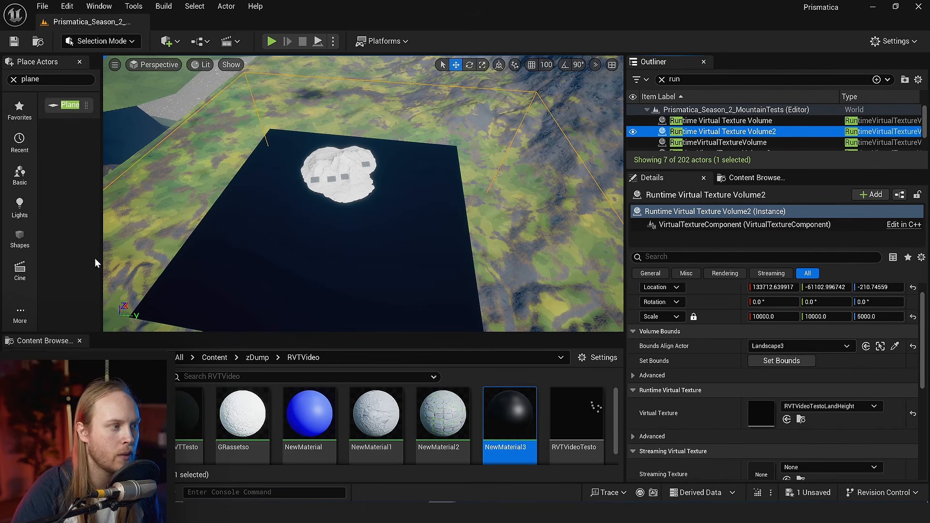
- Enlarge the level viewport across the Place Actors area and into the Content Browser area
drag(100, 255, 5, 254)
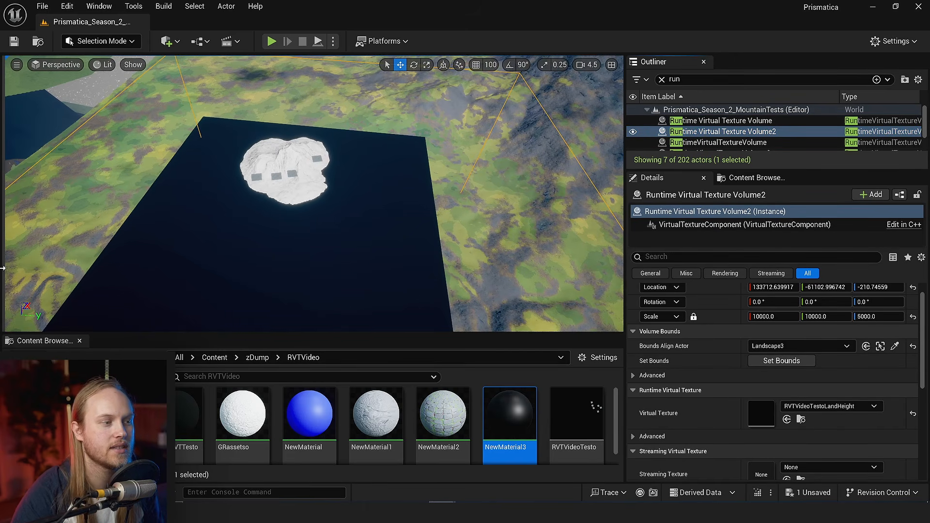
drag(343, 334, 342, 347)
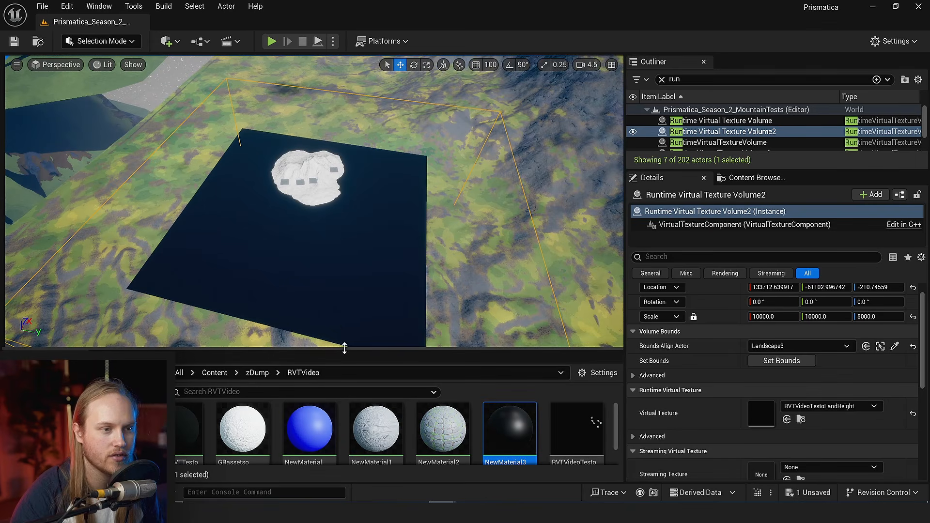
- Inspect the rocky mountain slope up close, including the ground detail and the transition into the yellow grass
scroll(379, 291, up, 4)
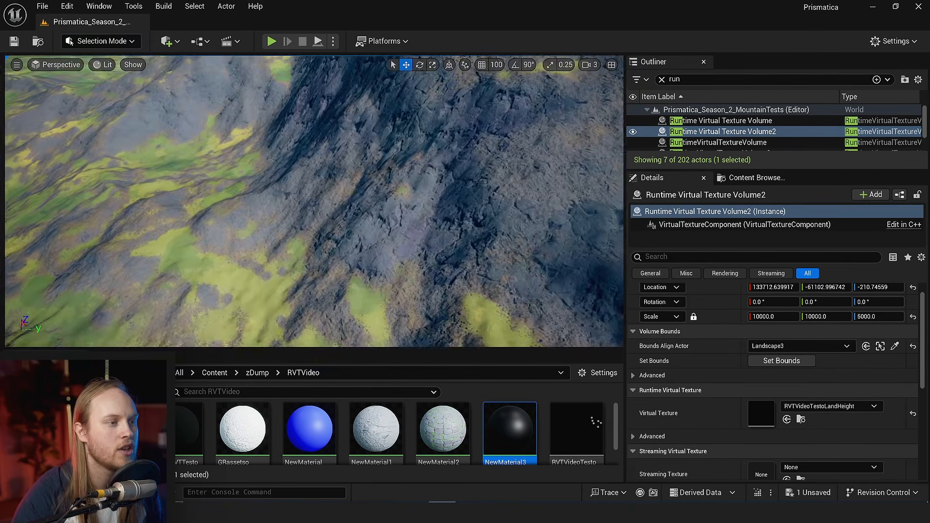
right_drag(375, 233, 374, 203)
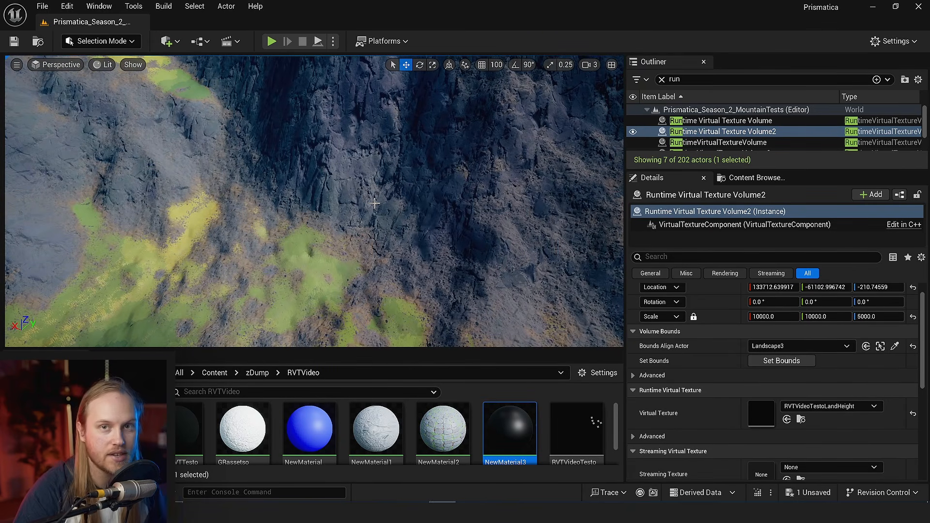
scroll(398, 162, down, 3)
right_drag(398, 163, 339, 174)
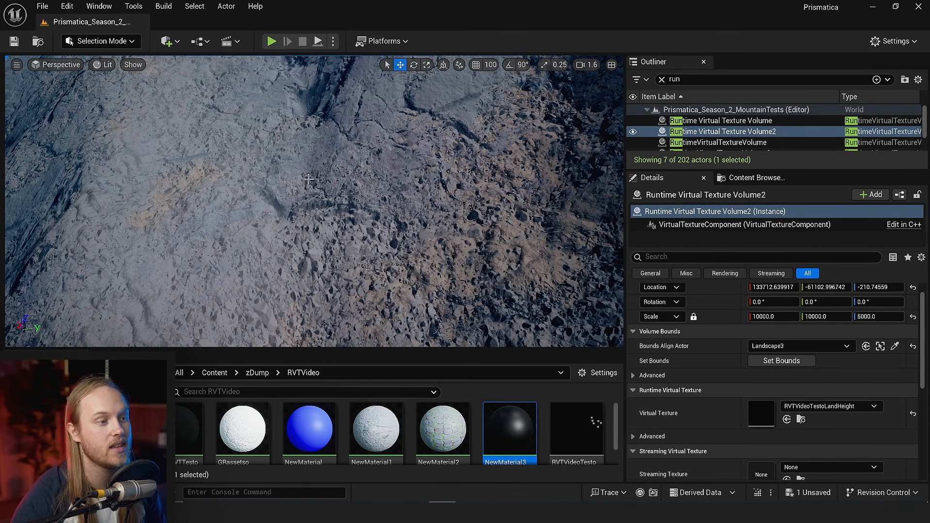
right_drag(315, 201, 320, 172)
scroll(315, 184, down, 1)
scroll(504, 428, down, 1)
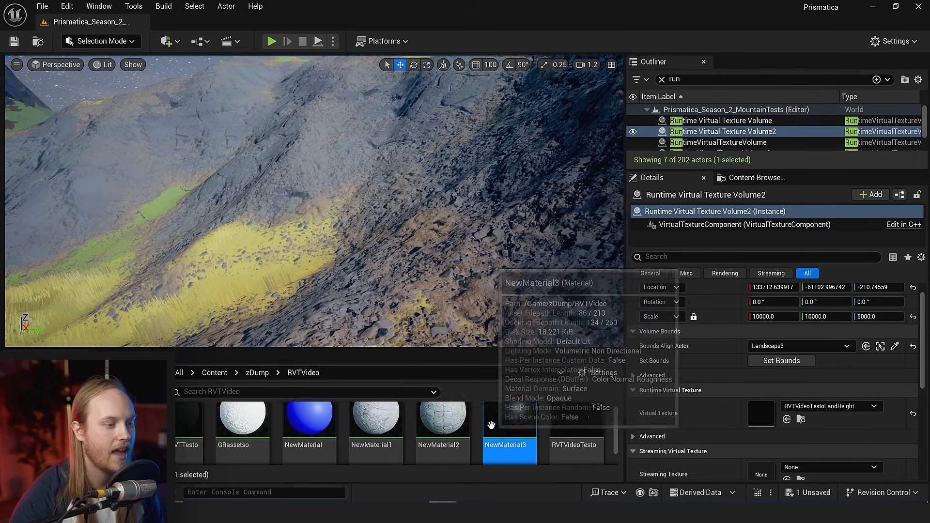
- Open the RVTVideoTesto asset, review its available virtual texture content types up to Displacement, and close it without changes
double_click(577, 426)
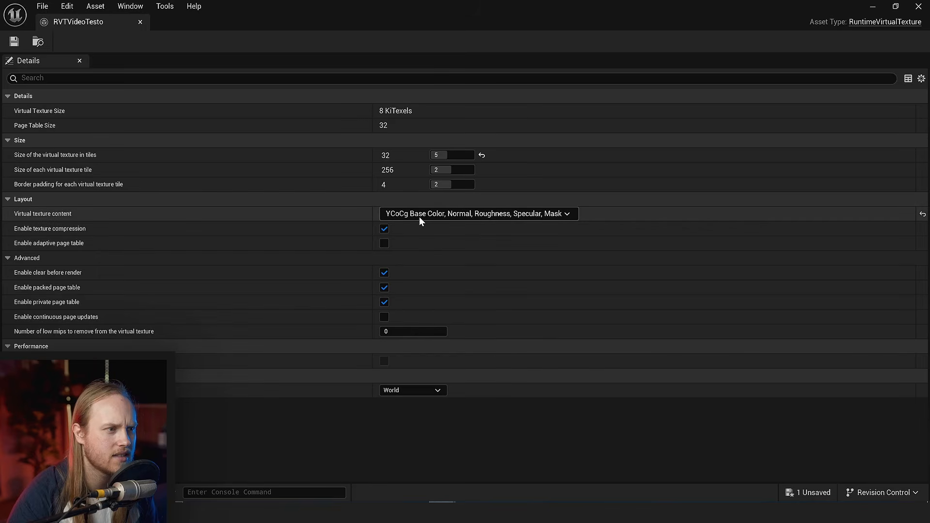
click(421, 216)
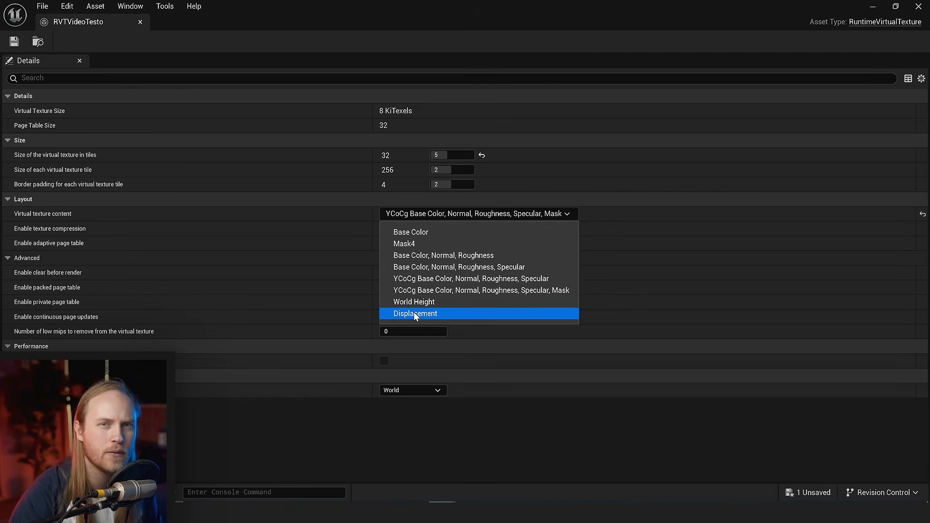
click(916, 7)
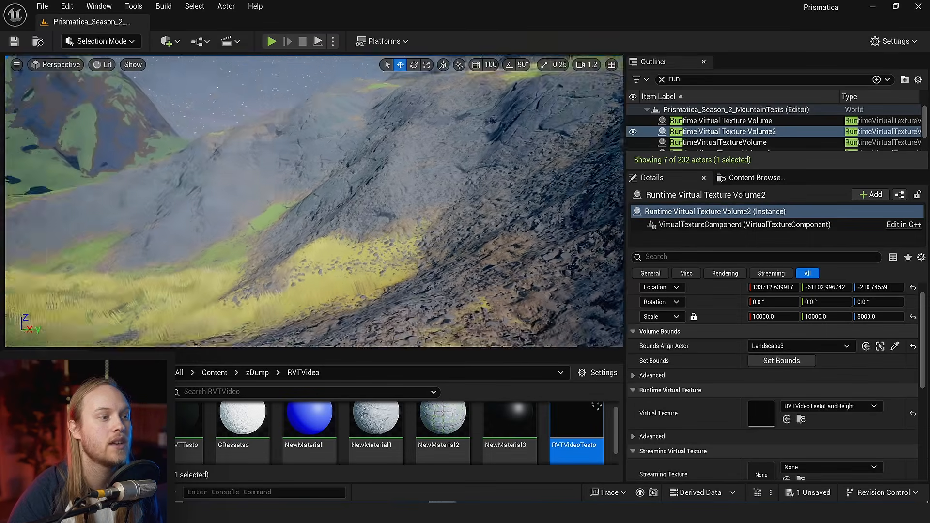
- Compare Runtime Virtual Texture Volume with Runtime Virtual Texture Volume2, and review the first volume's bounds and virtual texture settings
right_drag(368, 193, 286, 257)
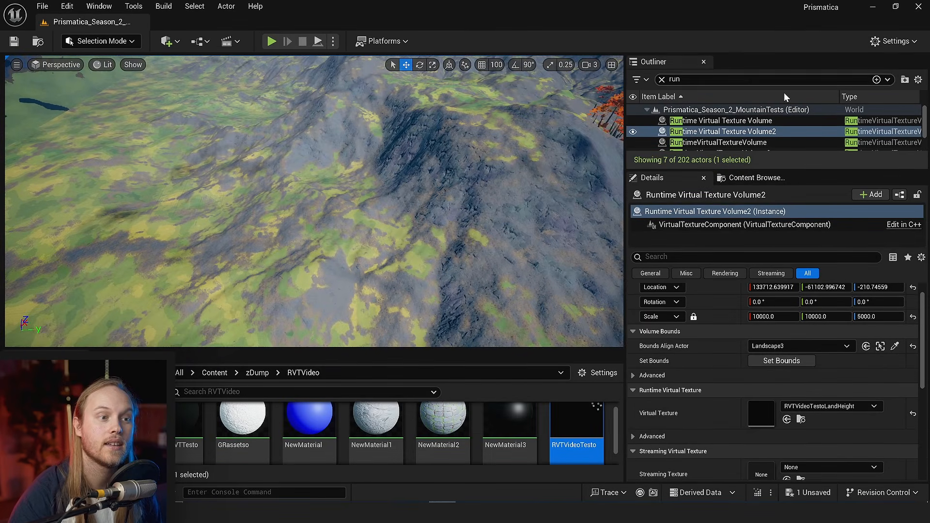
click(766, 121)
click(772, 132)
click(770, 121)
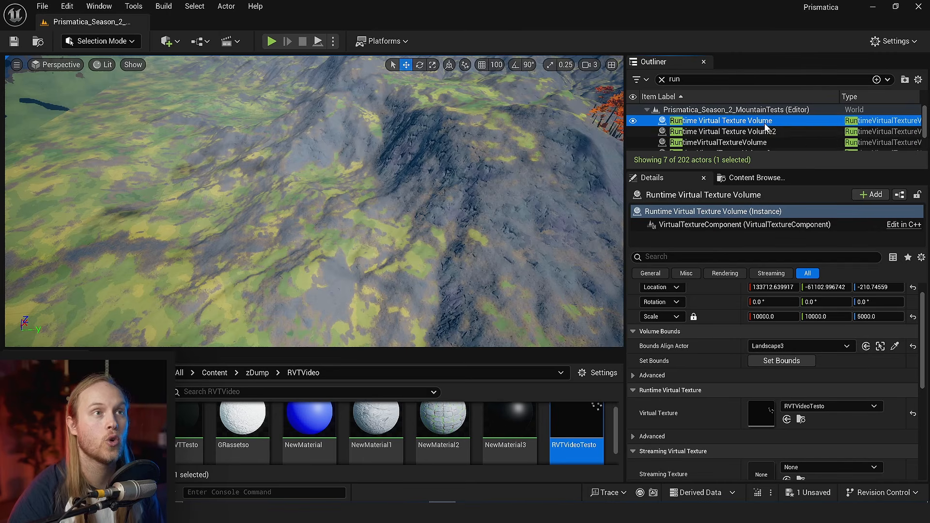
right_drag(290, 218, 373, 255)
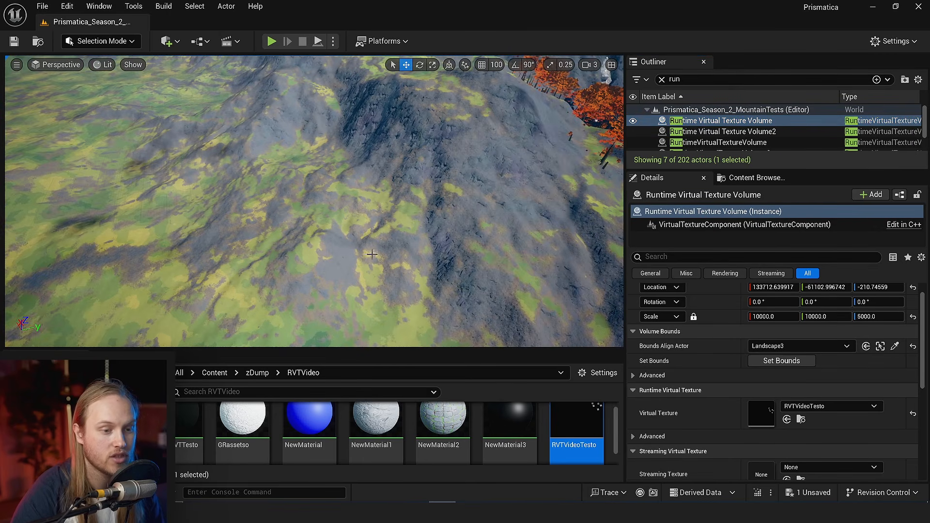
scroll(684, 405, down, 1)
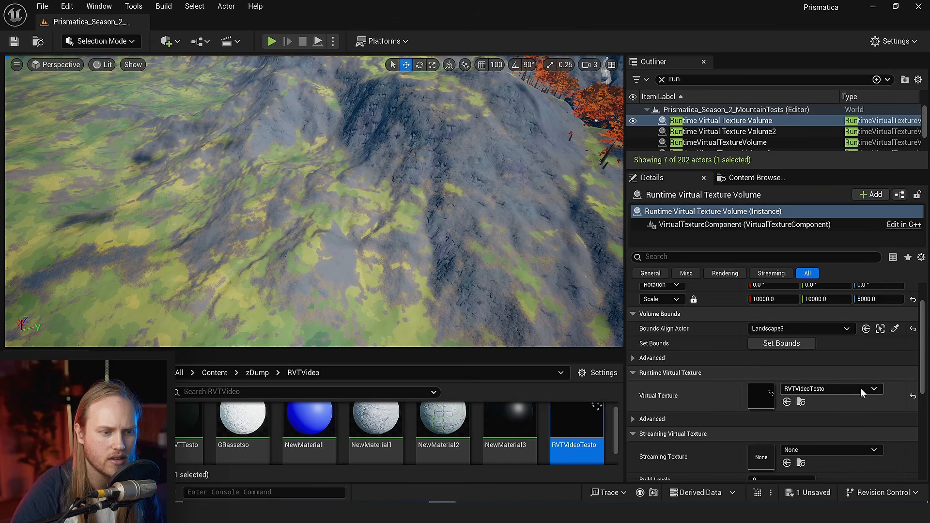
scroll(764, 403, down, 2)
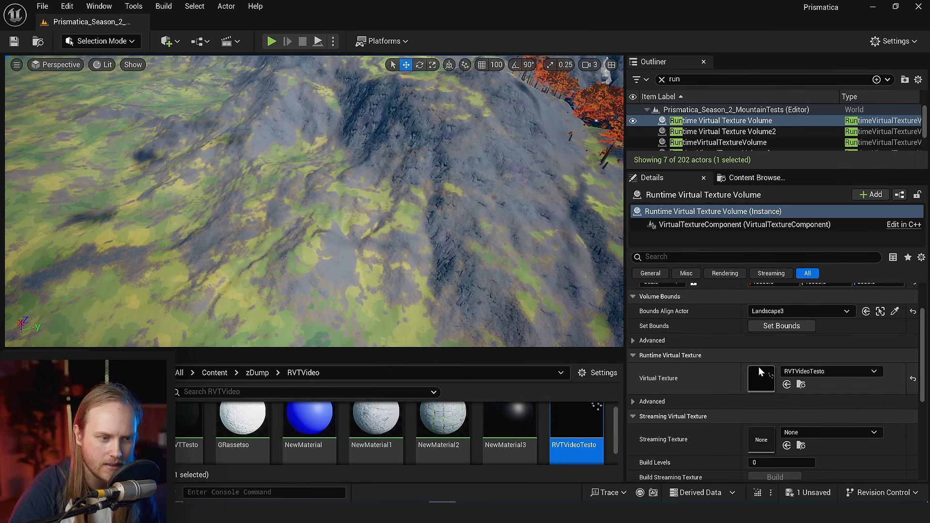
- Review the assets available for the selected volume's Virtual Texture, and check the size and layout settings of RVTVideoTesto
right_drag(314, 201, 341, 208)
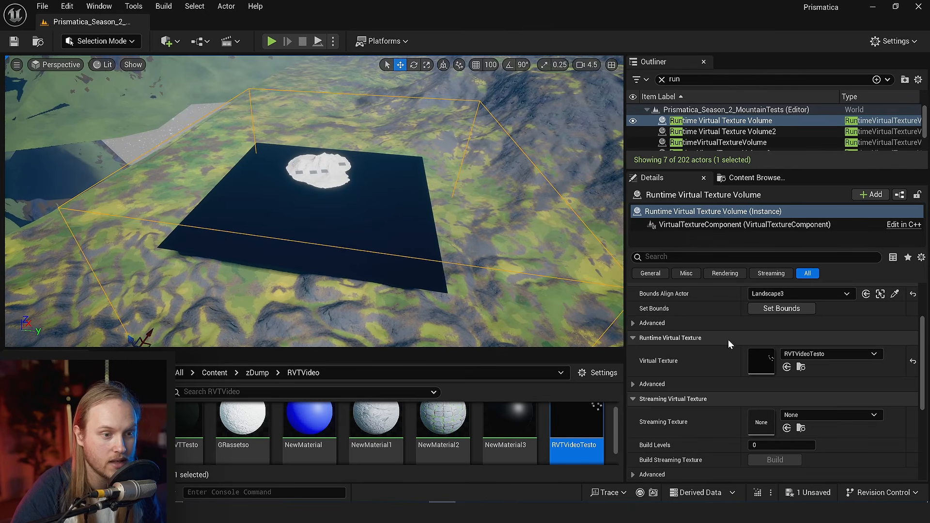
click(817, 356)
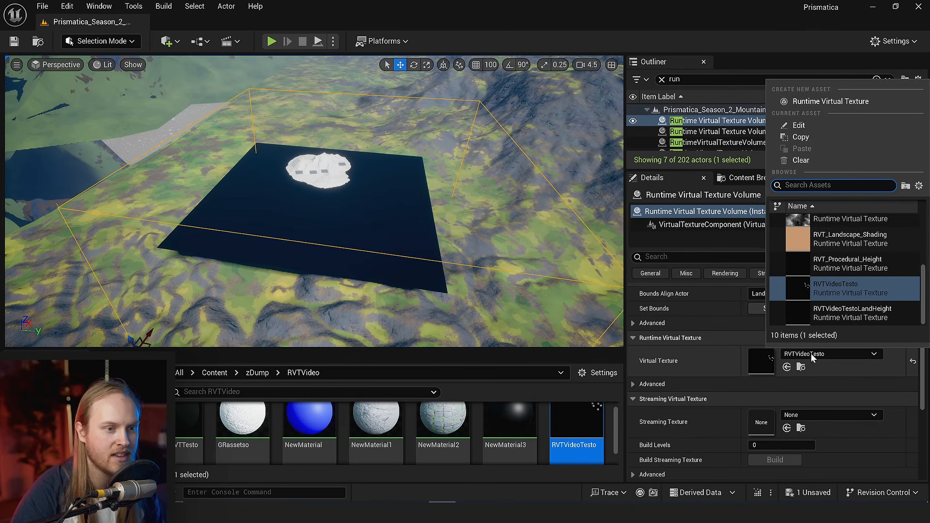
click(671, 394)
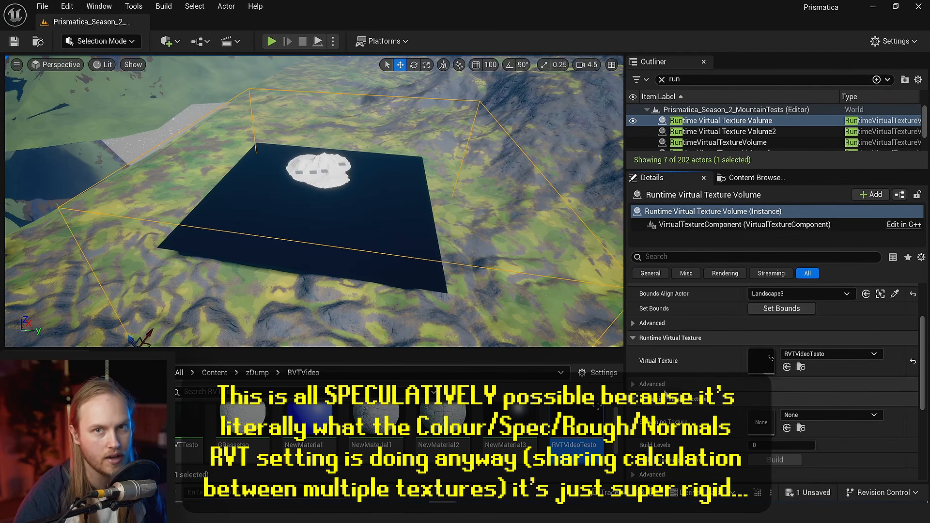
double_click(759, 360)
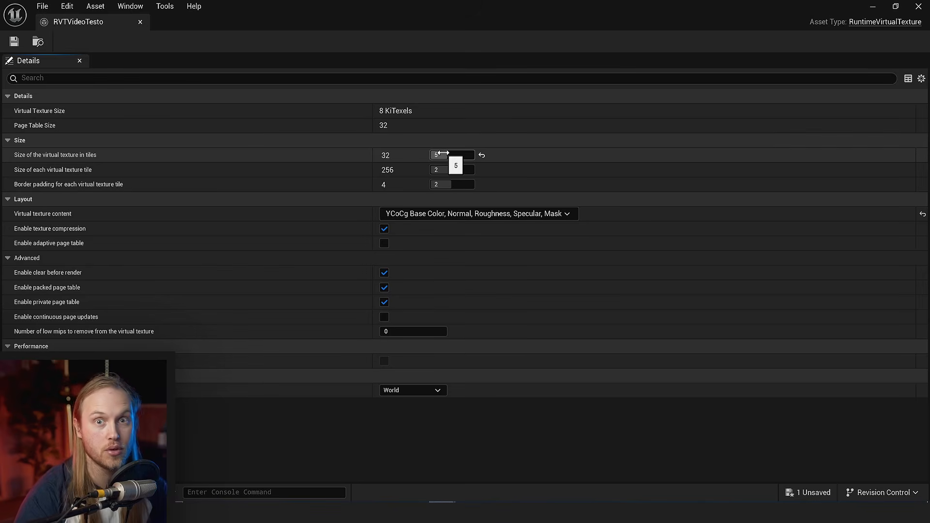
click(140, 22)
- Examine the black plane and the white mountain on it within the selected volume's bounds from several distances
right_drag(426, 229, 426, 228)
key(ctrl+s)
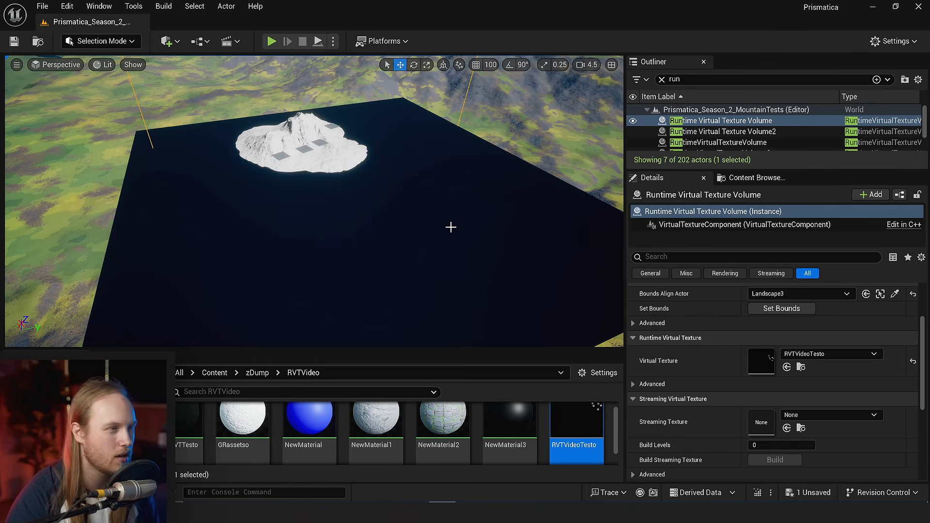
key(w)
right_drag(457, 235, 463, 268)
scroll(456, 234, down, 5)
key(w)
key(s)
scroll(459, 269, up, 1)
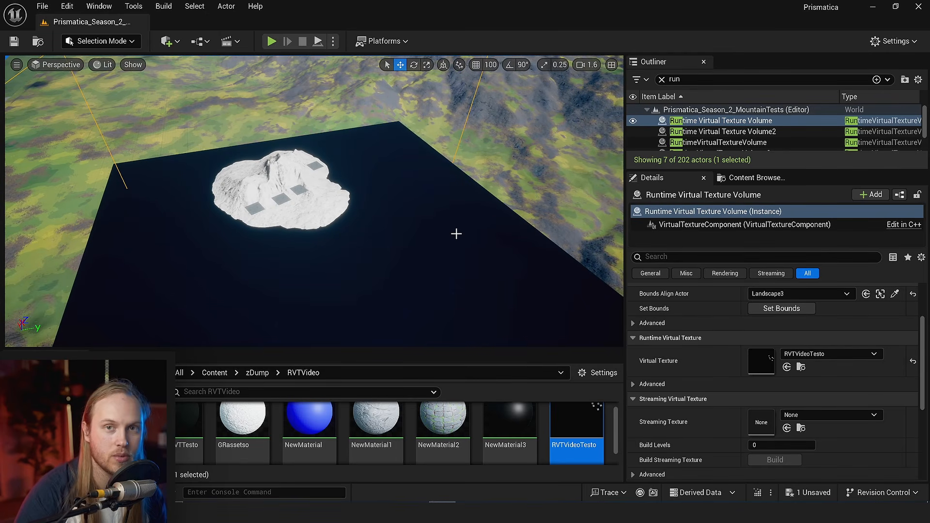